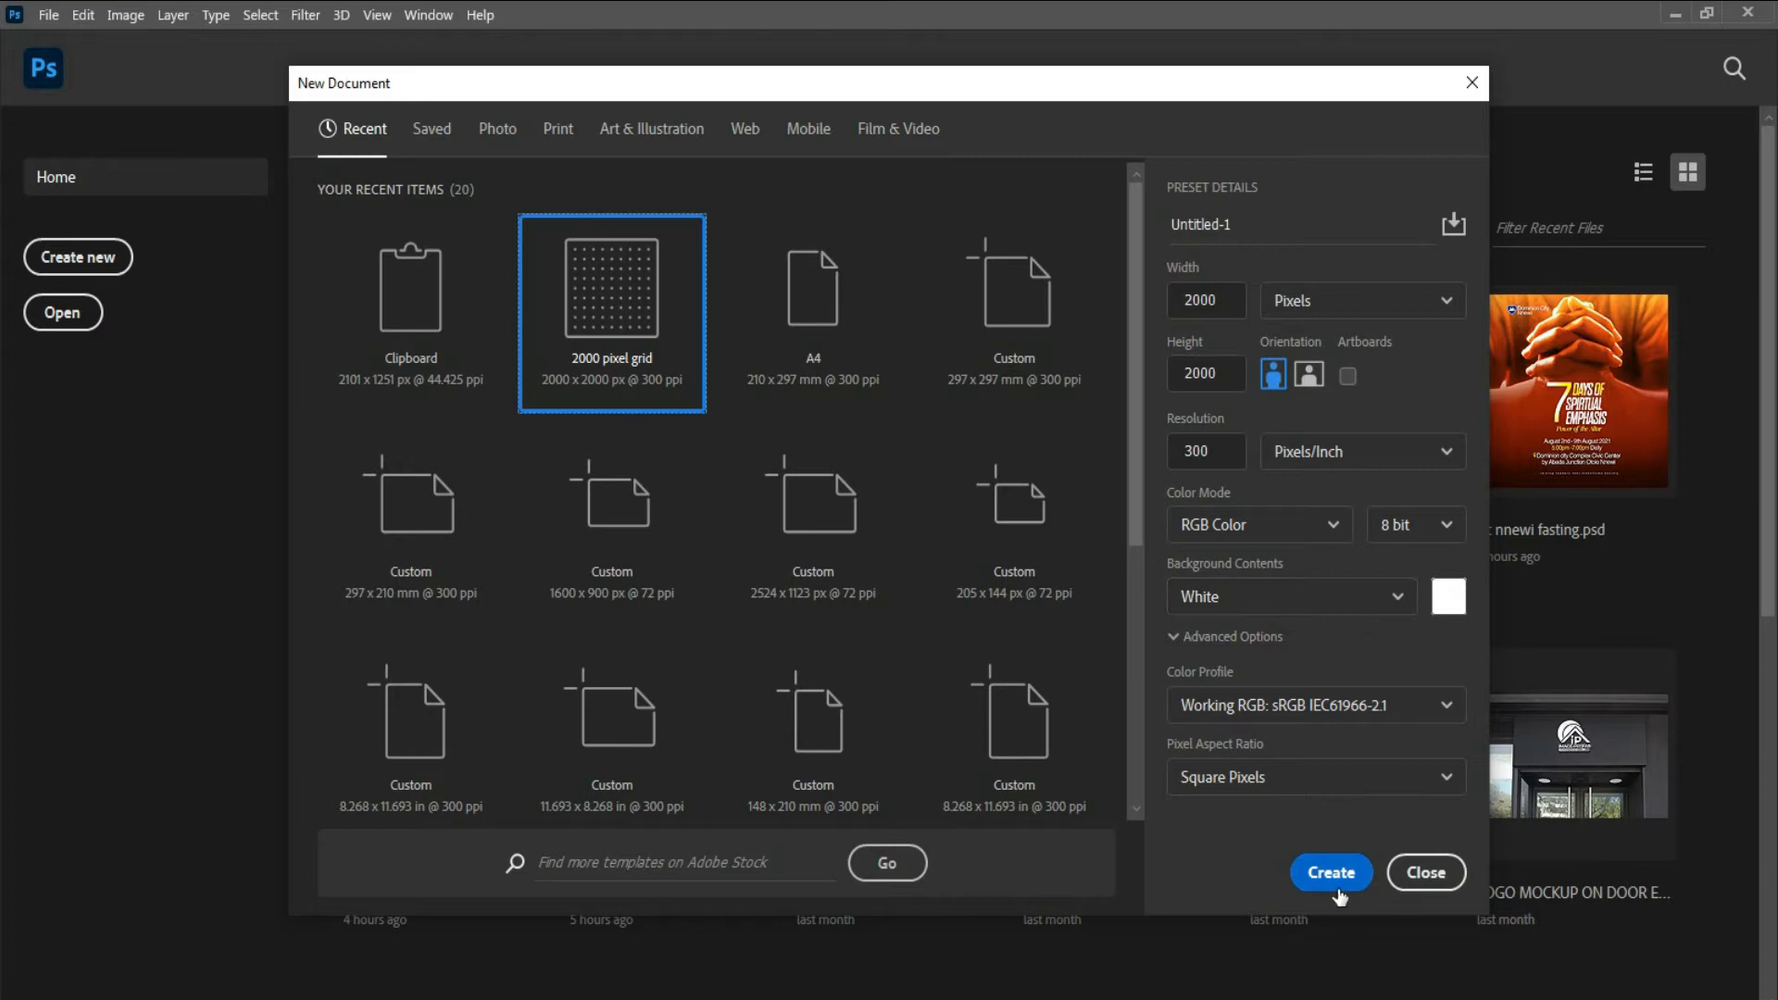
- Create a 2000 x 2000 px document at 300 ppi and draw an orange rectangle about 895 x 2054 px down its middle
{"action": "left_click", "coordinate": [1330, 872]}
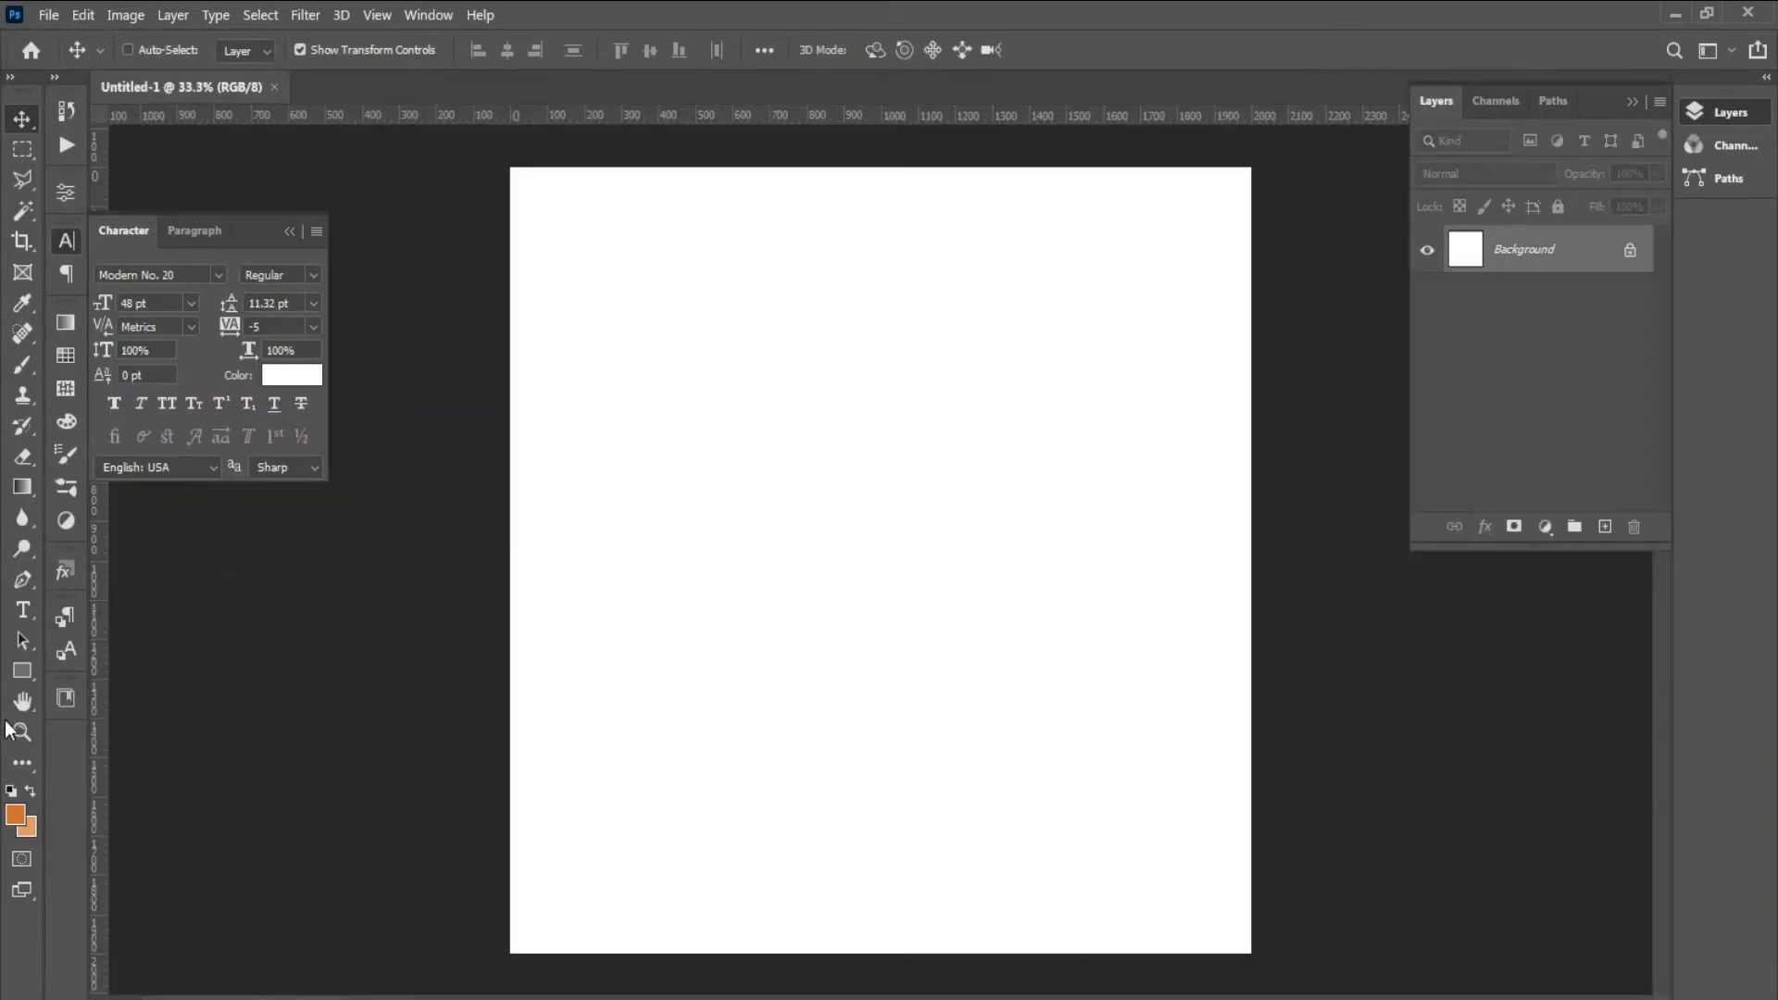
{"action": "left_click", "coordinate": [22, 671]}
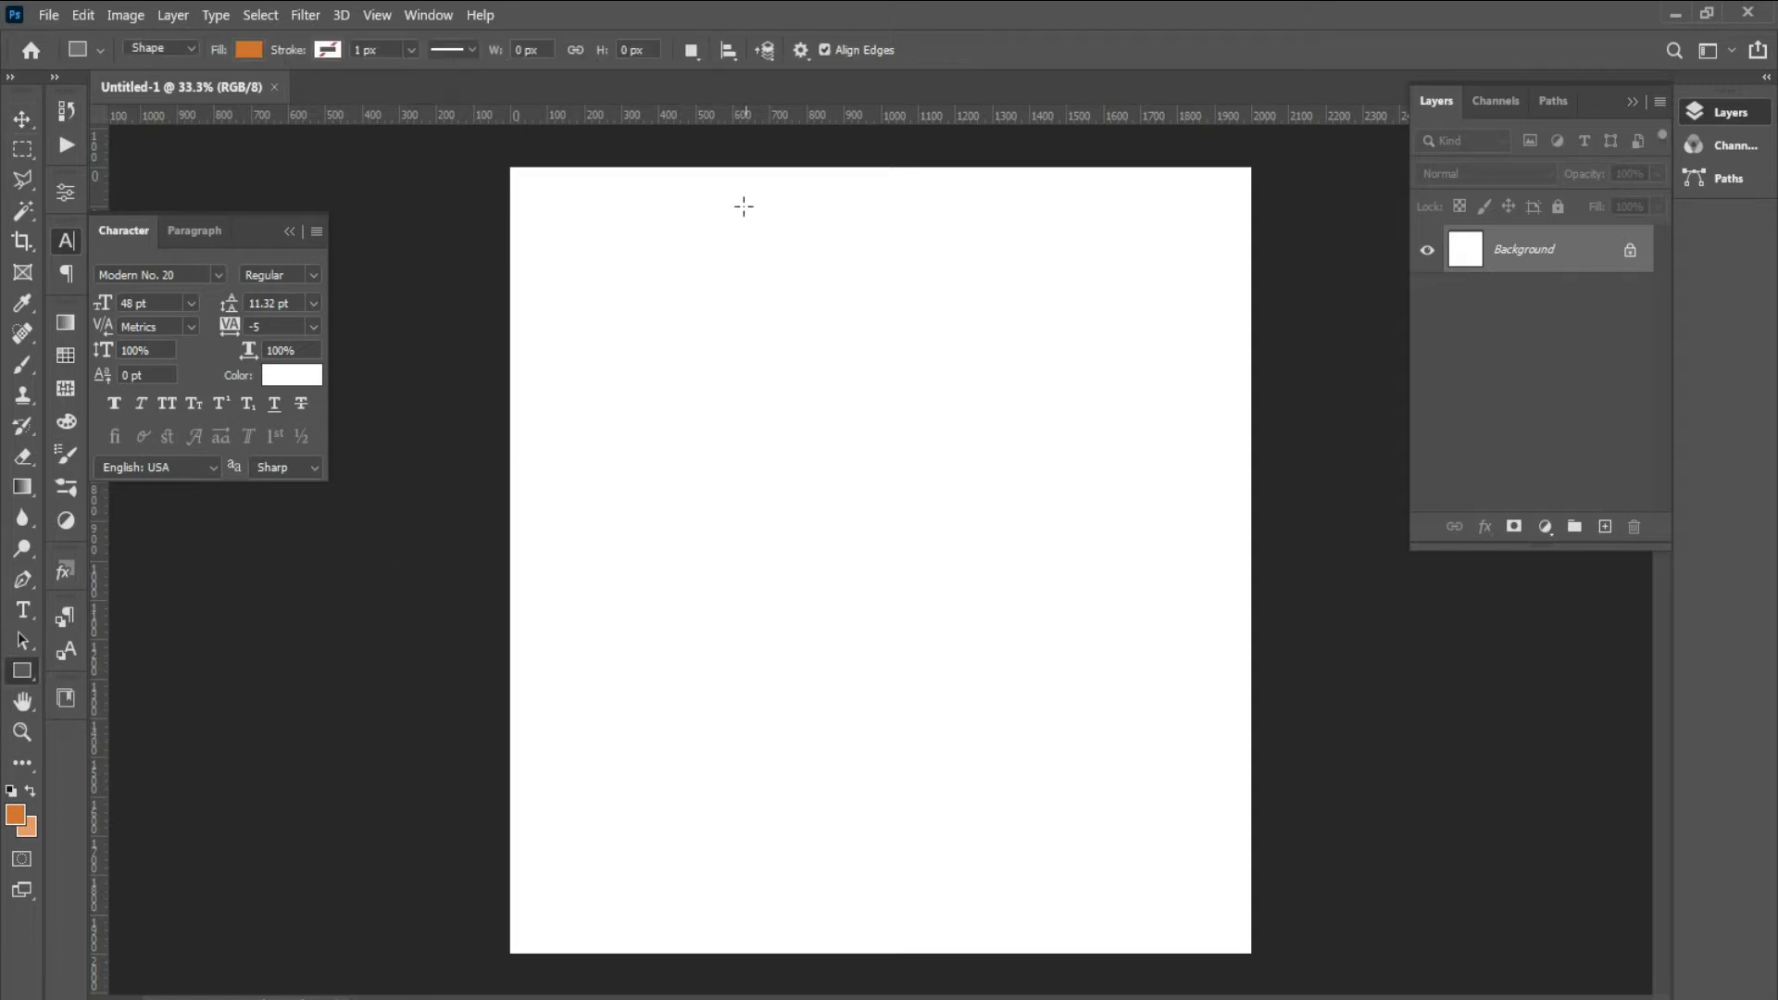
{"action": "left_click_drag", "start_coordinate": [732, 156], "coordinate": [1063, 963]}
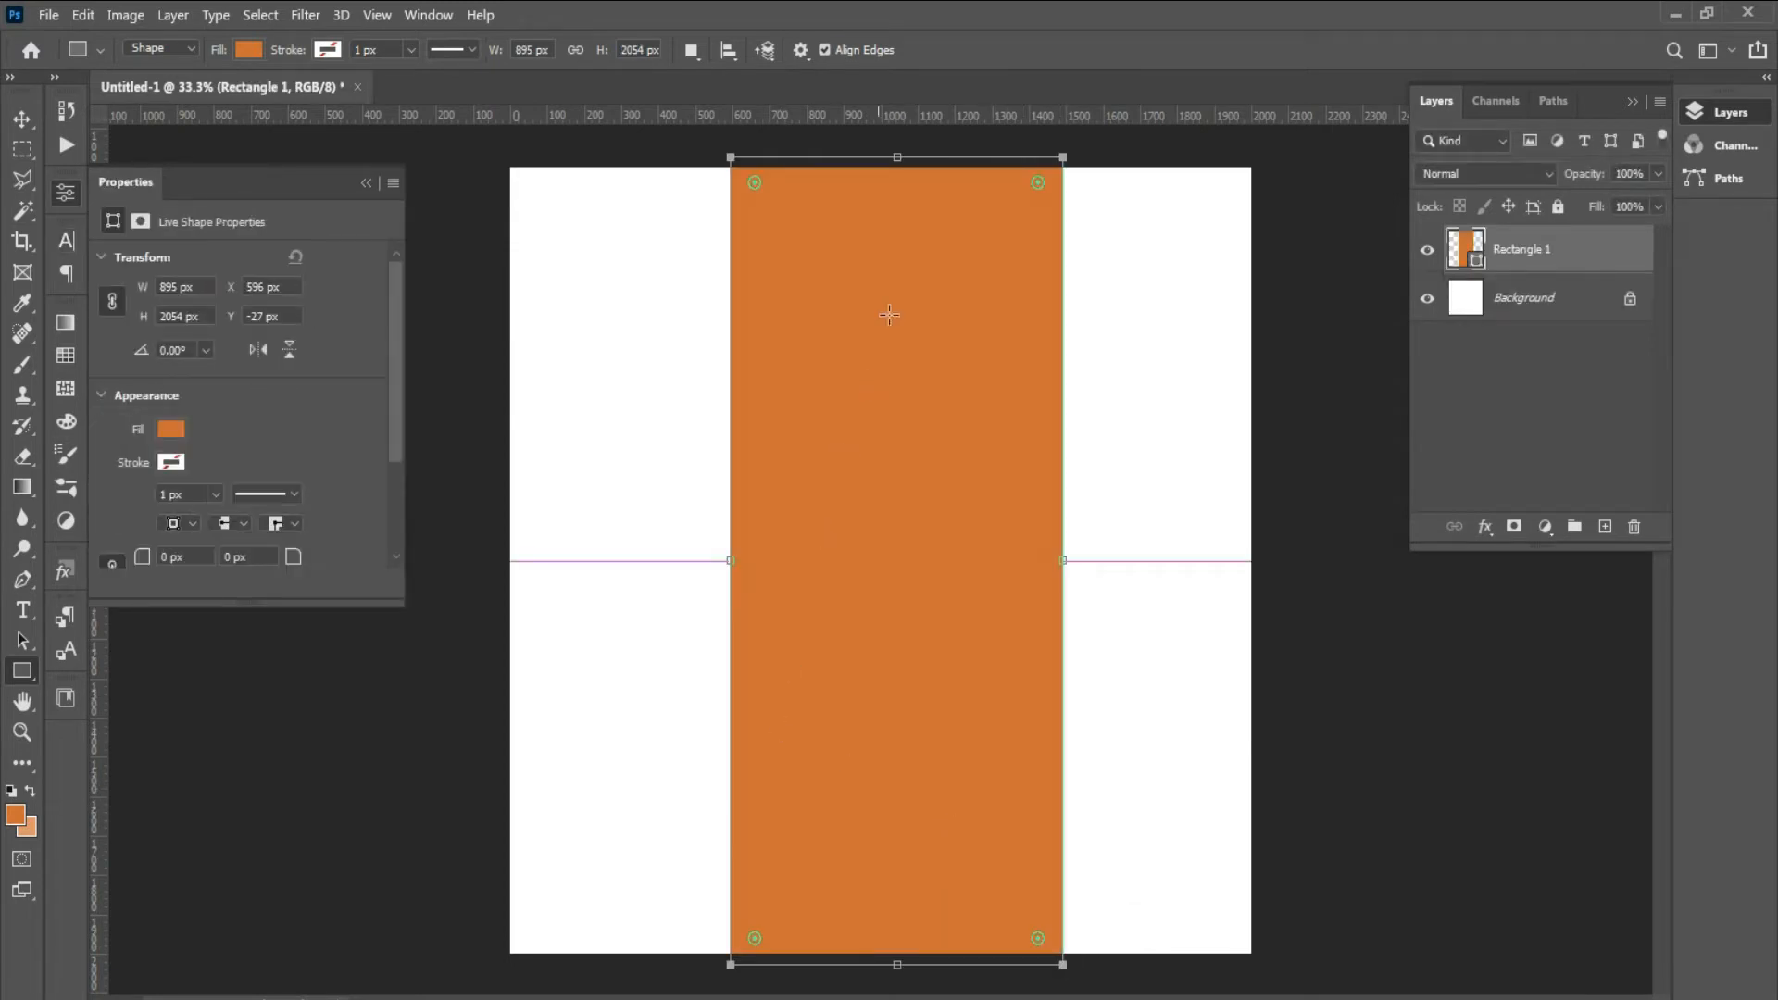
- Apply a linear blue Gradient Overlay at a 90° angle to the rectangle layer
{"action": "right_click", "coordinate": [1562, 252]}
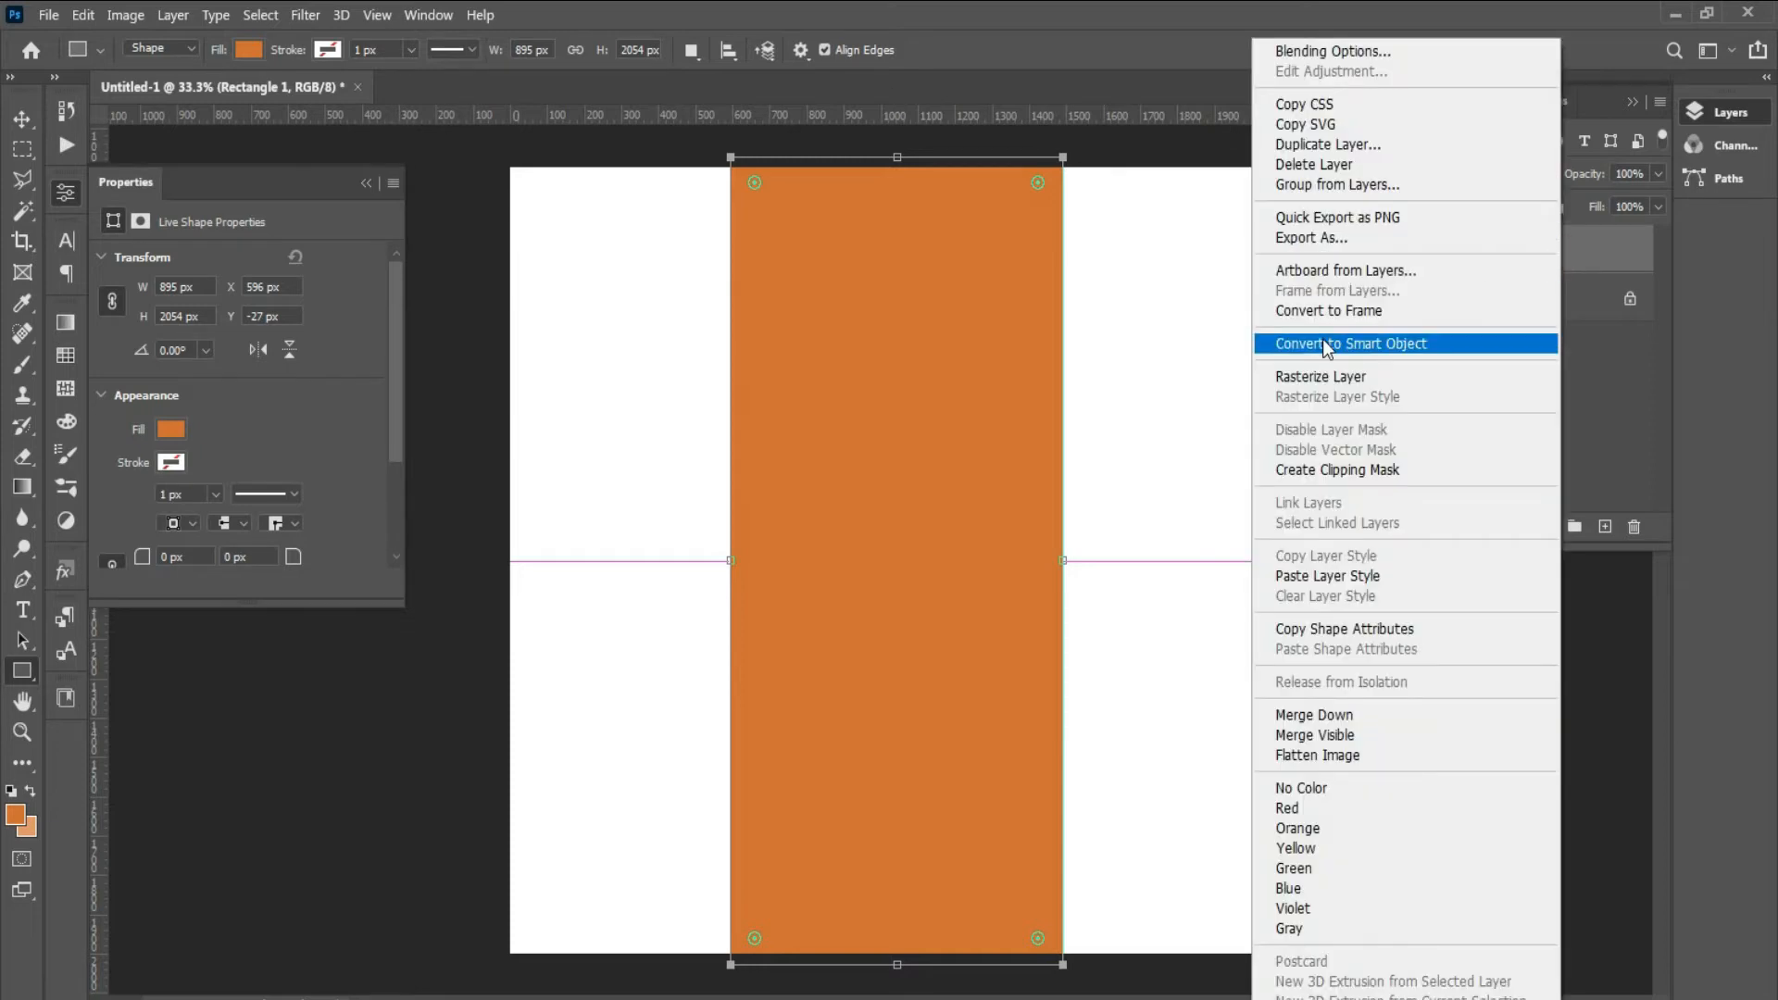
{"action": "left_click", "coordinate": [1347, 55]}
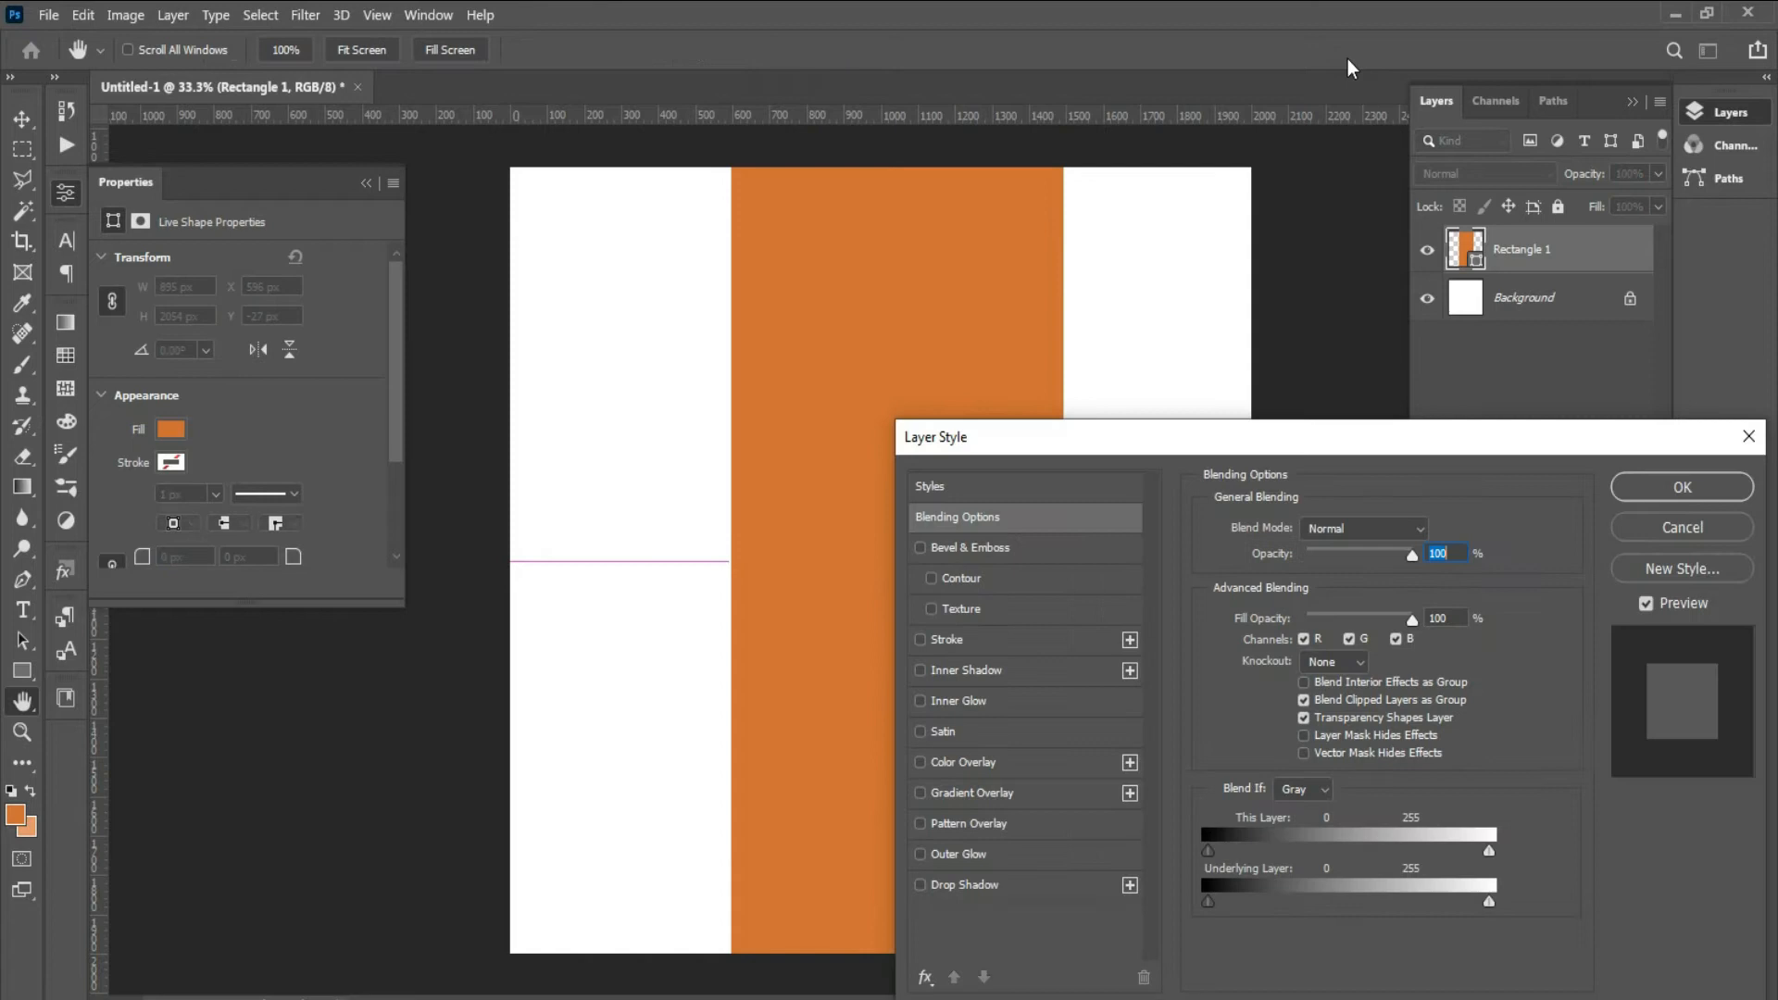
{"action": "left_click", "coordinate": [1051, 795]}
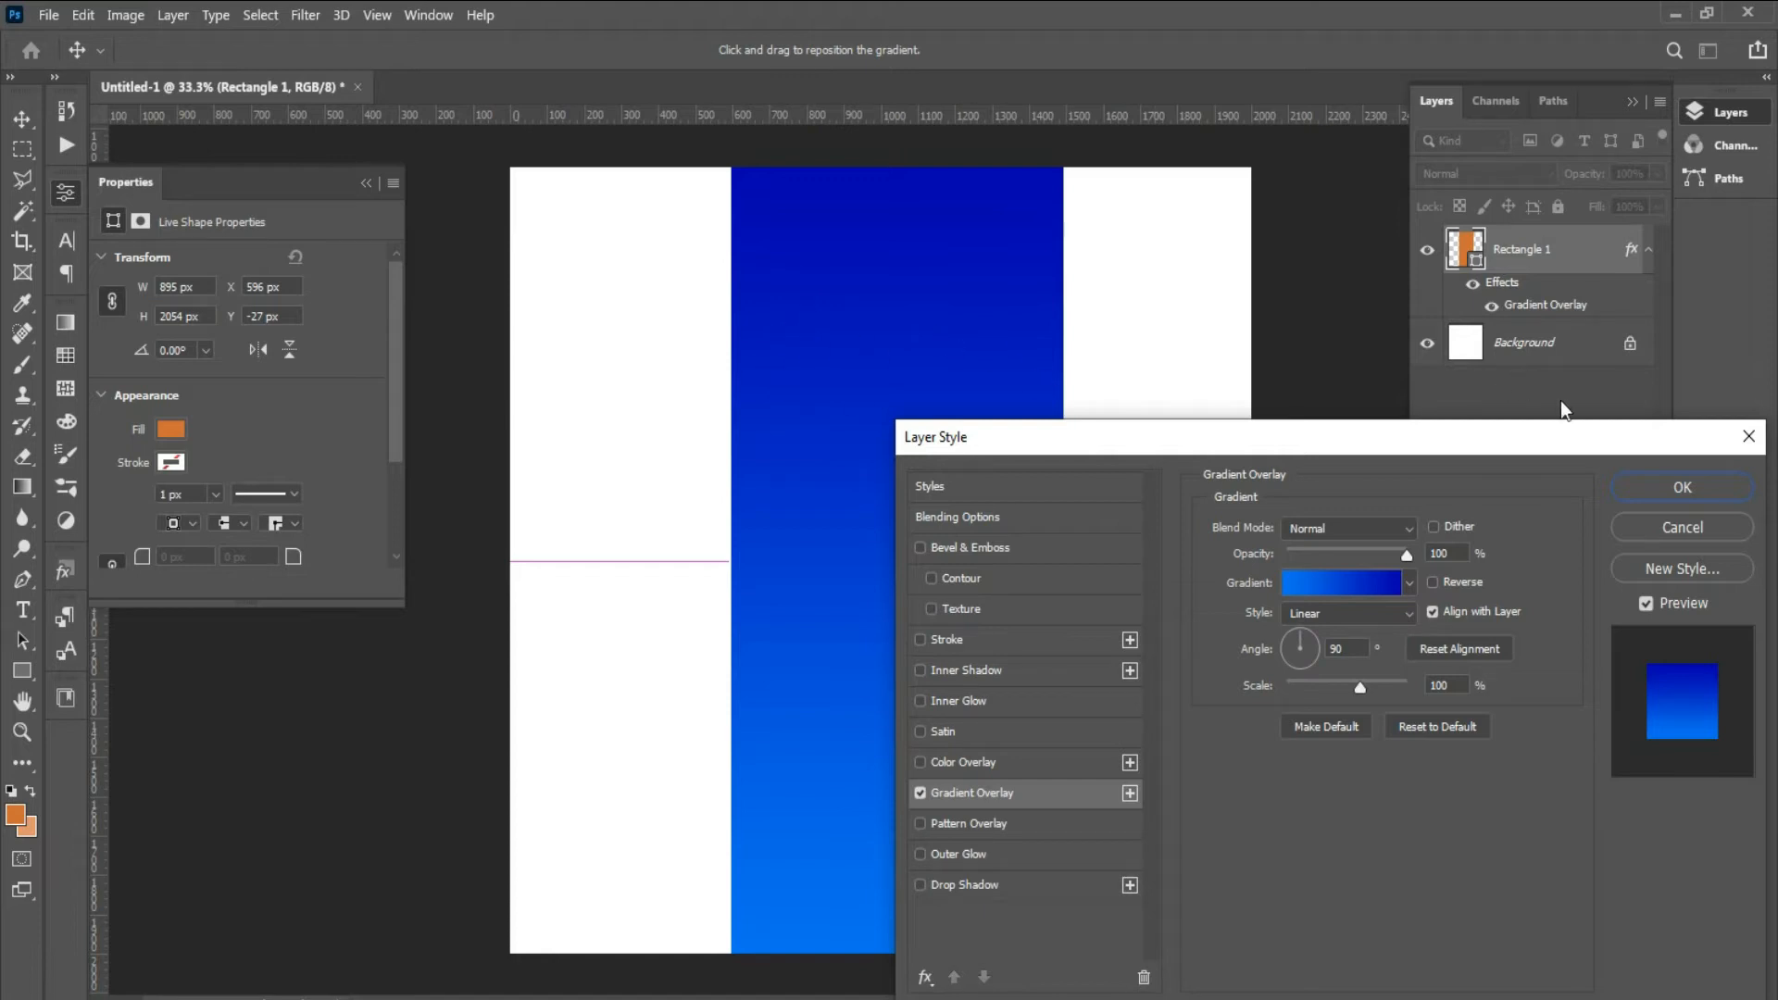
{"action": "left_click", "coordinate": [1681, 497]}
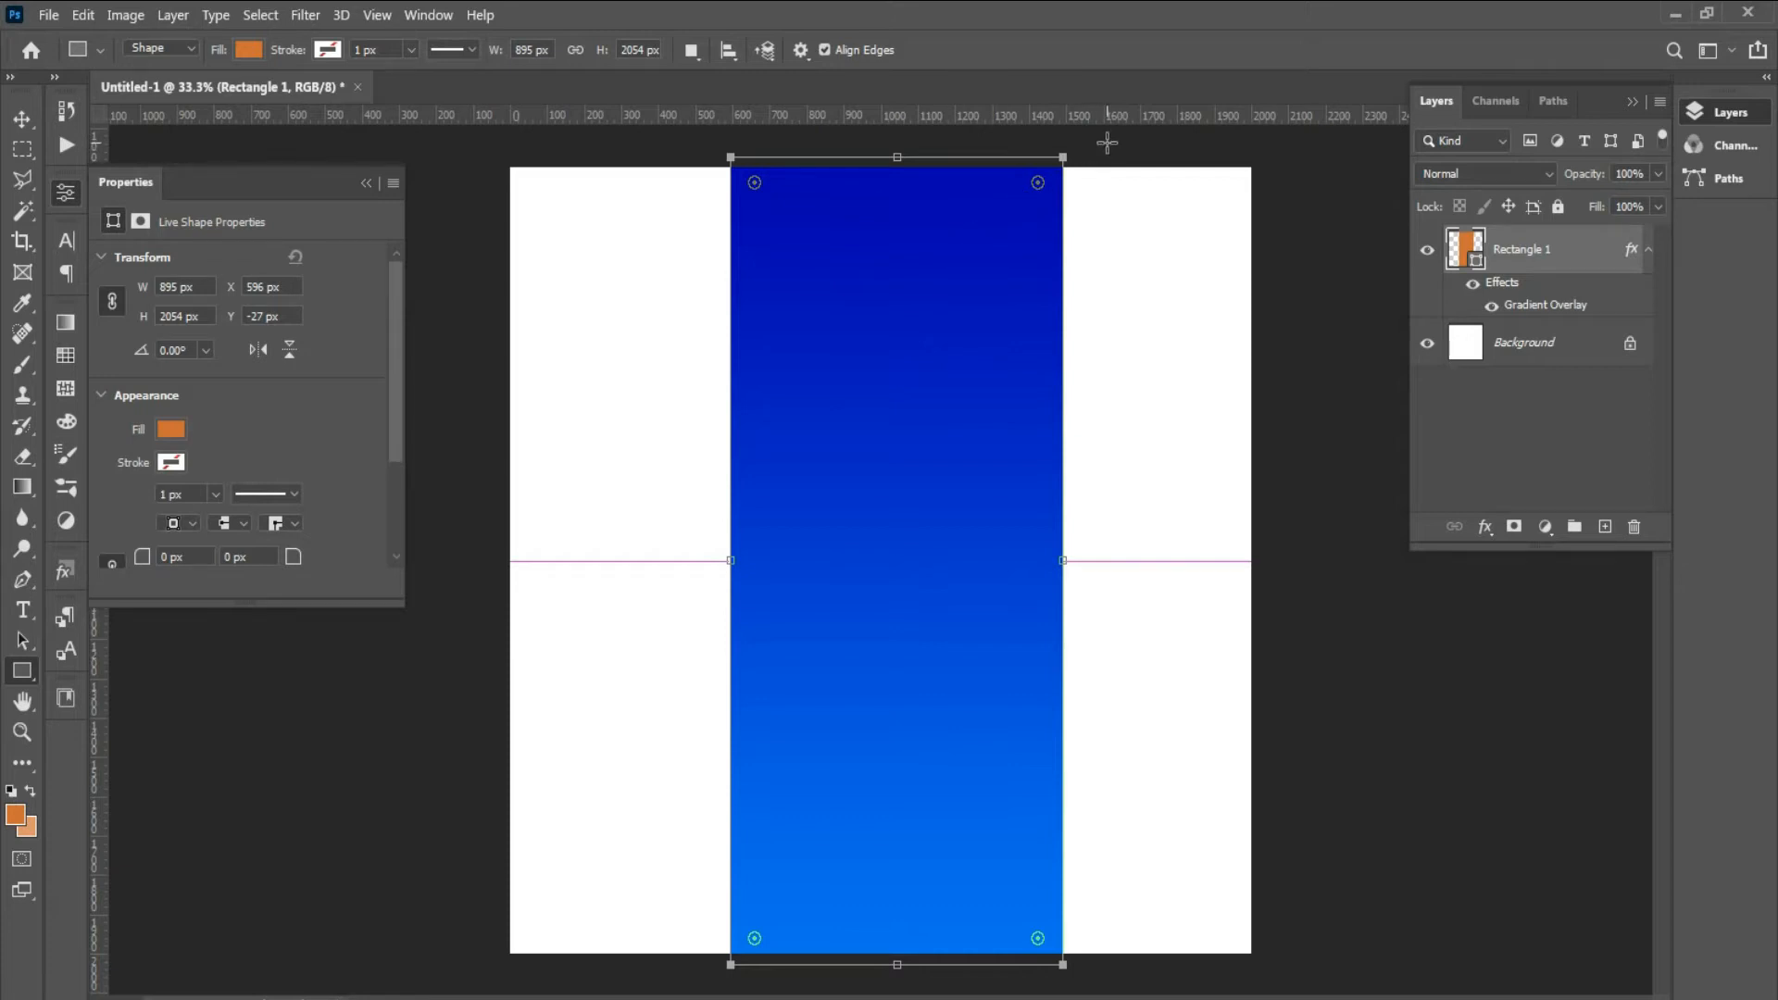
- Rotate the rectangle about 36° and scale it to about 148% as a diagonal band across the canvas, and convert it to a smart object
{"action": "key", "text": "ctrl+t"}
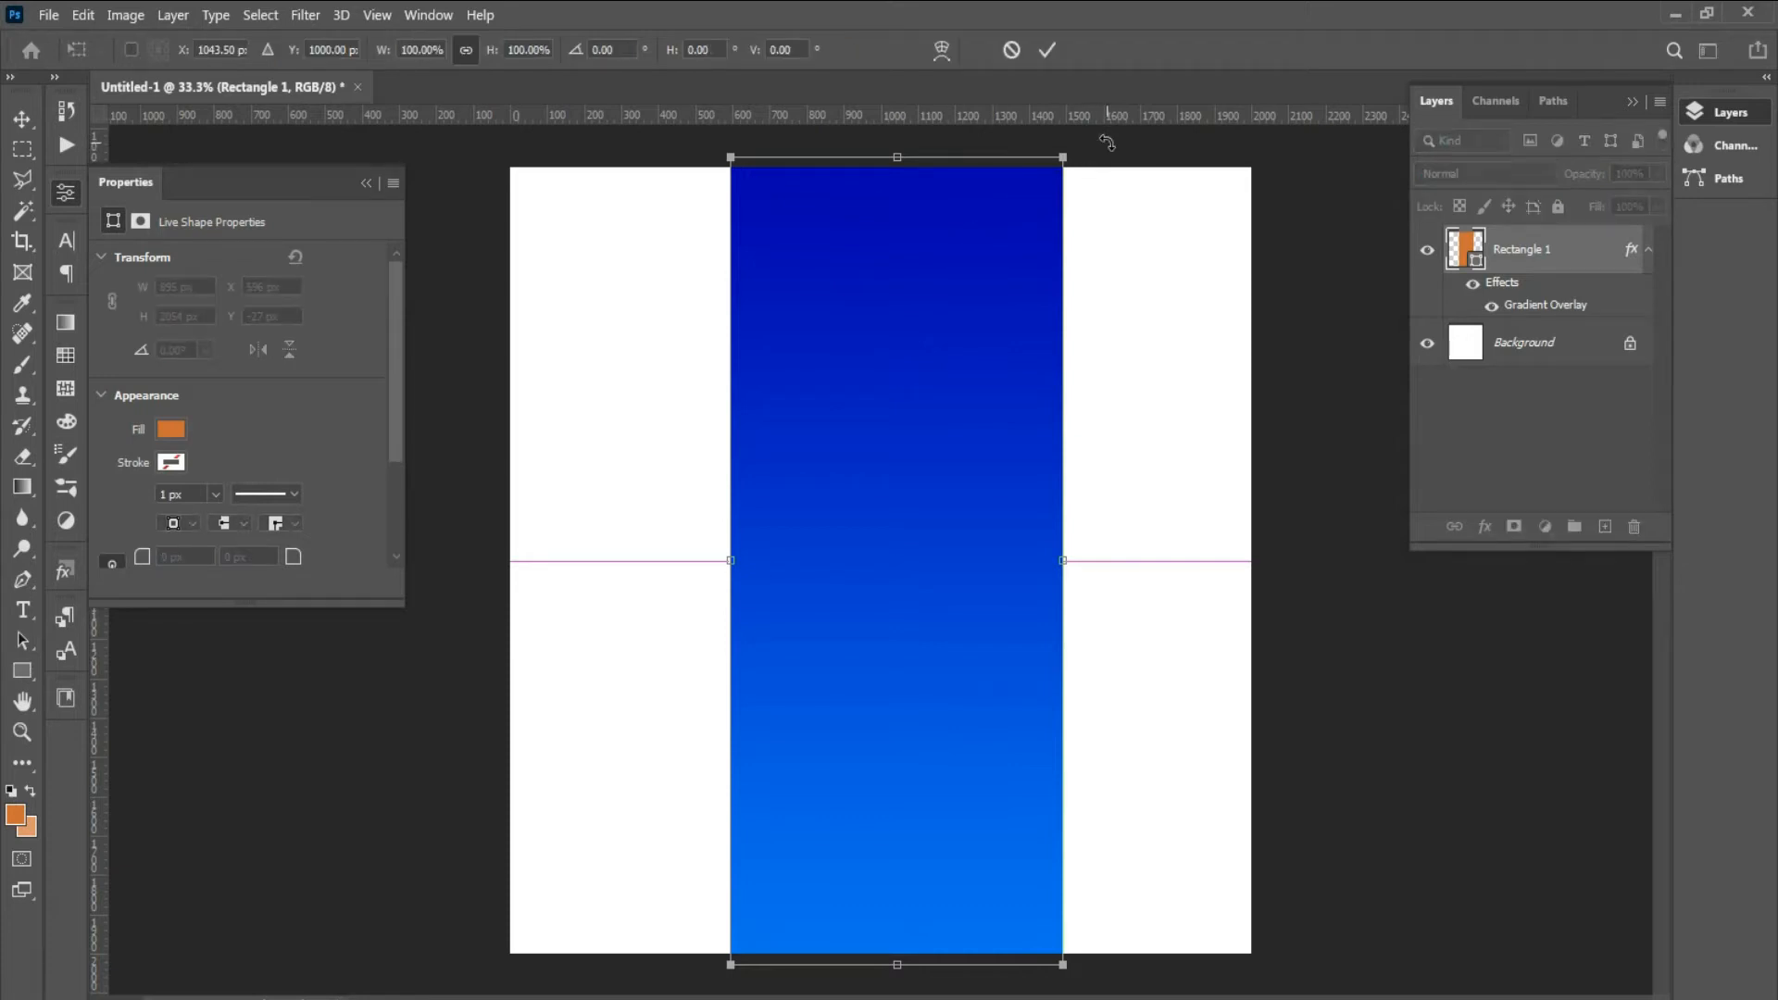
{"action": "left_click_drag", "start_coordinate": [1094, 146], "coordinate": [1264, 375]}
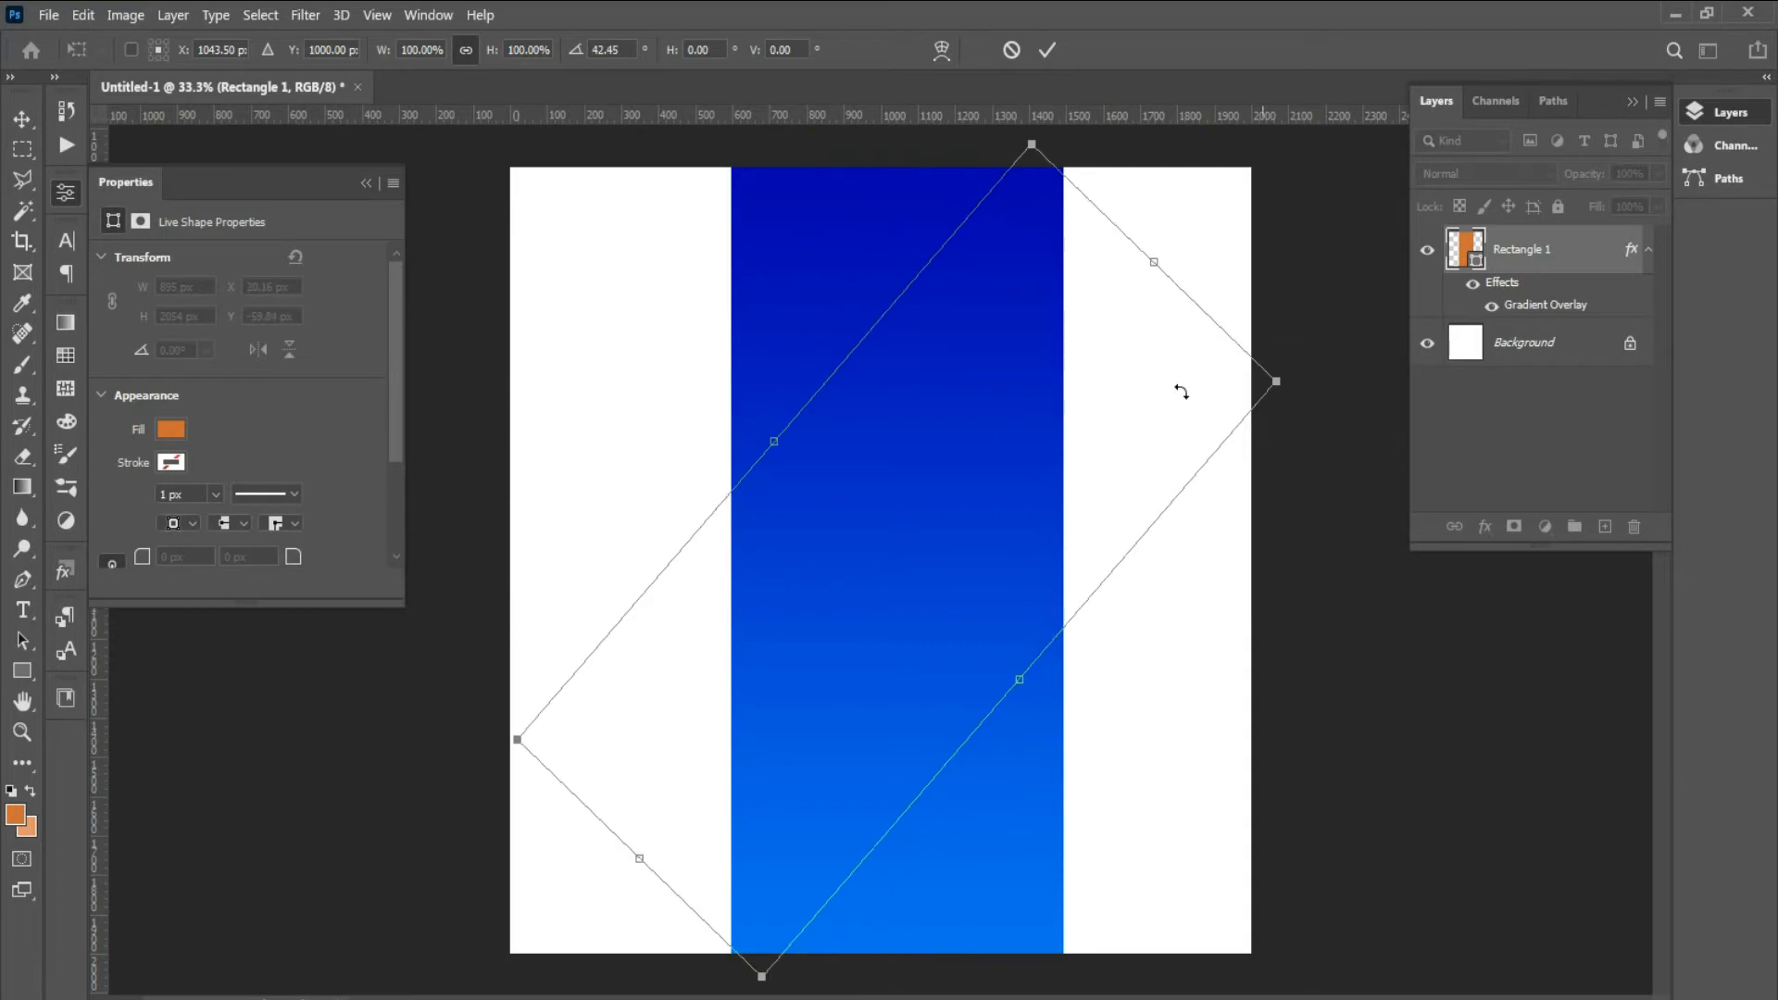
{"action": "left_click_drag", "start_coordinate": [1156, 267], "coordinate": [1256, 148]}
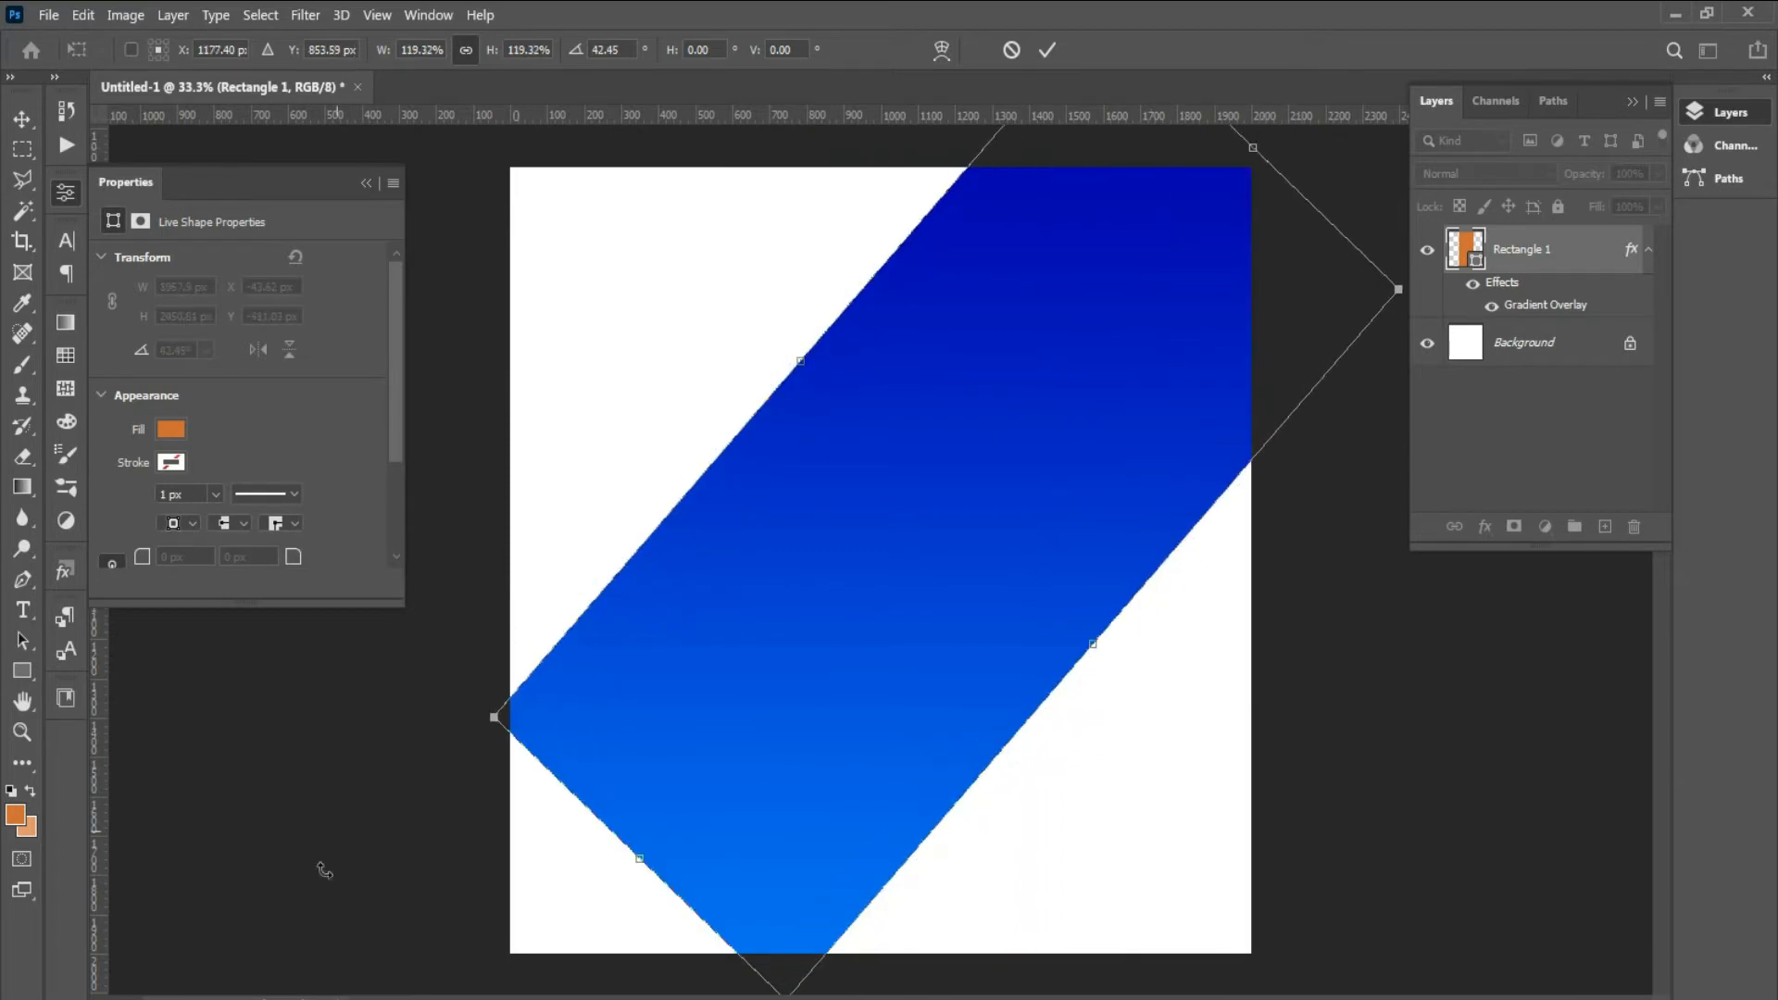
{"action": "left_click_drag", "start_coordinate": [642, 863], "coordinate": [437, 926]}
{"action": "left_click_drag", "start_coordinate": [271, 809], "coordinate": [306, 876]}
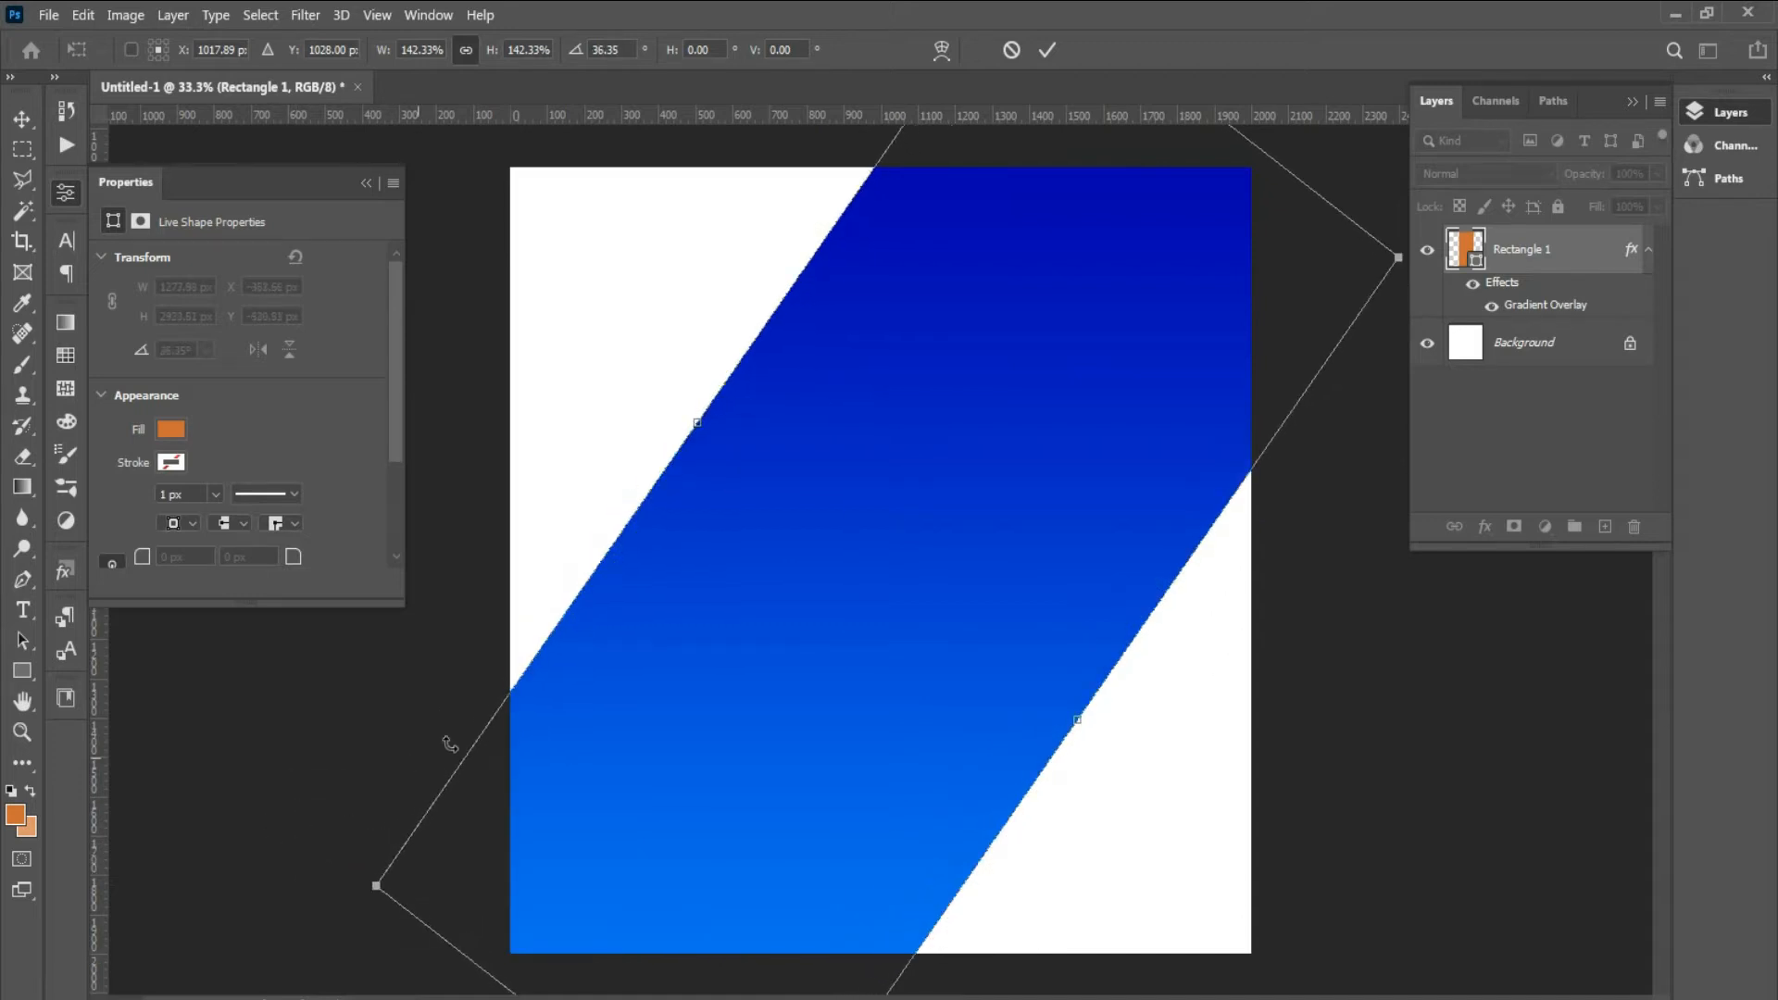
{"action": "left_click_drag", "start_coordinate": [1037, 483], "coordinate": [947, 486]}
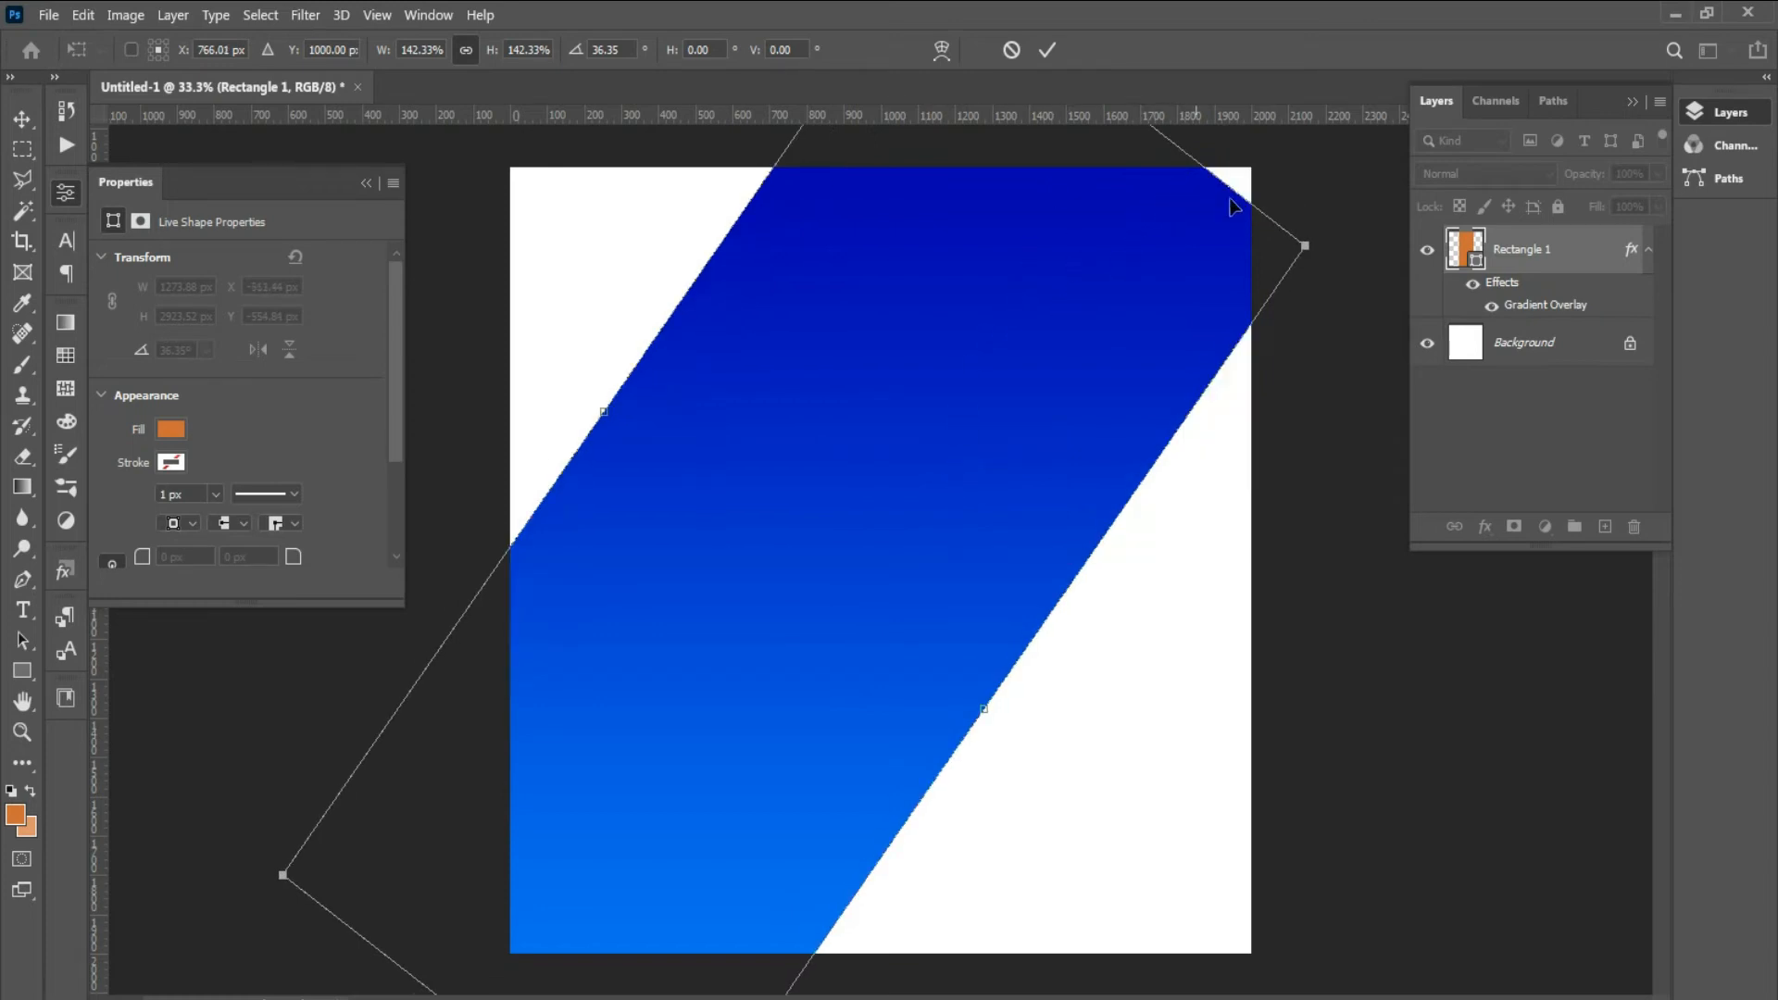
{"action": "left_click_drag", "start_coordinate": [1234, 179], "coordinate": [1270, 145]}
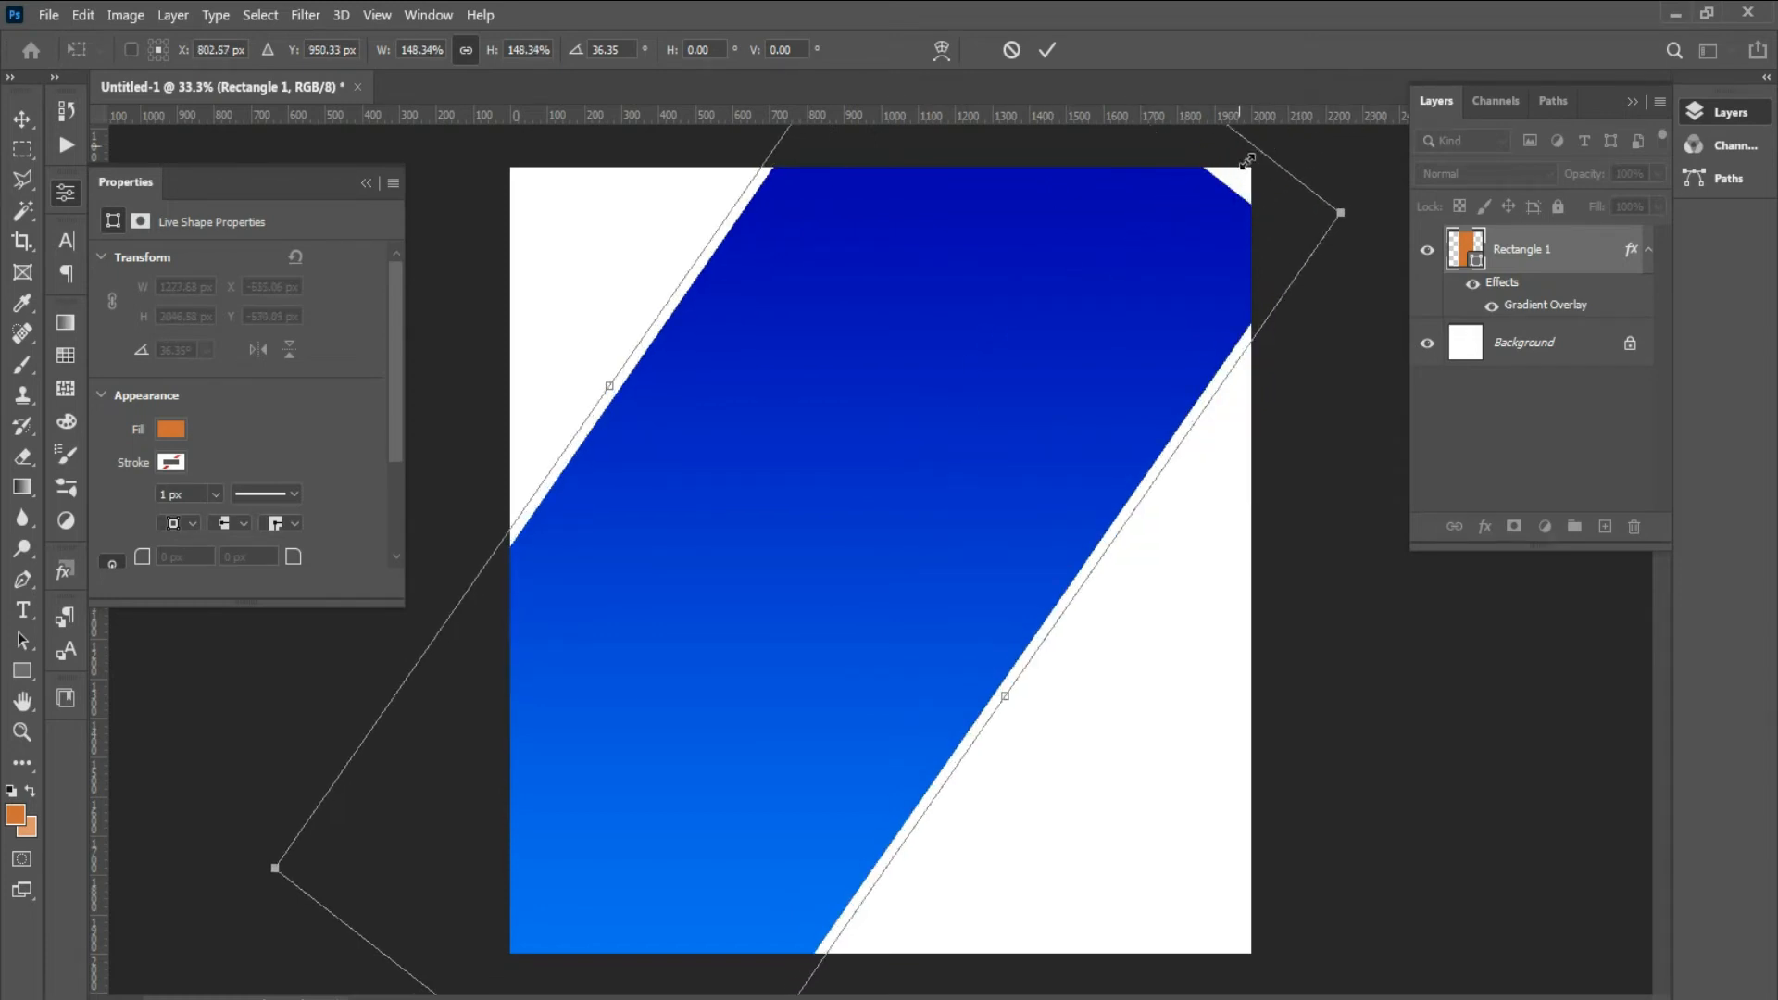
{"action": "left_click_drag", "start_coordinate": [1107, 309], "coordinate": [1087, 297]}
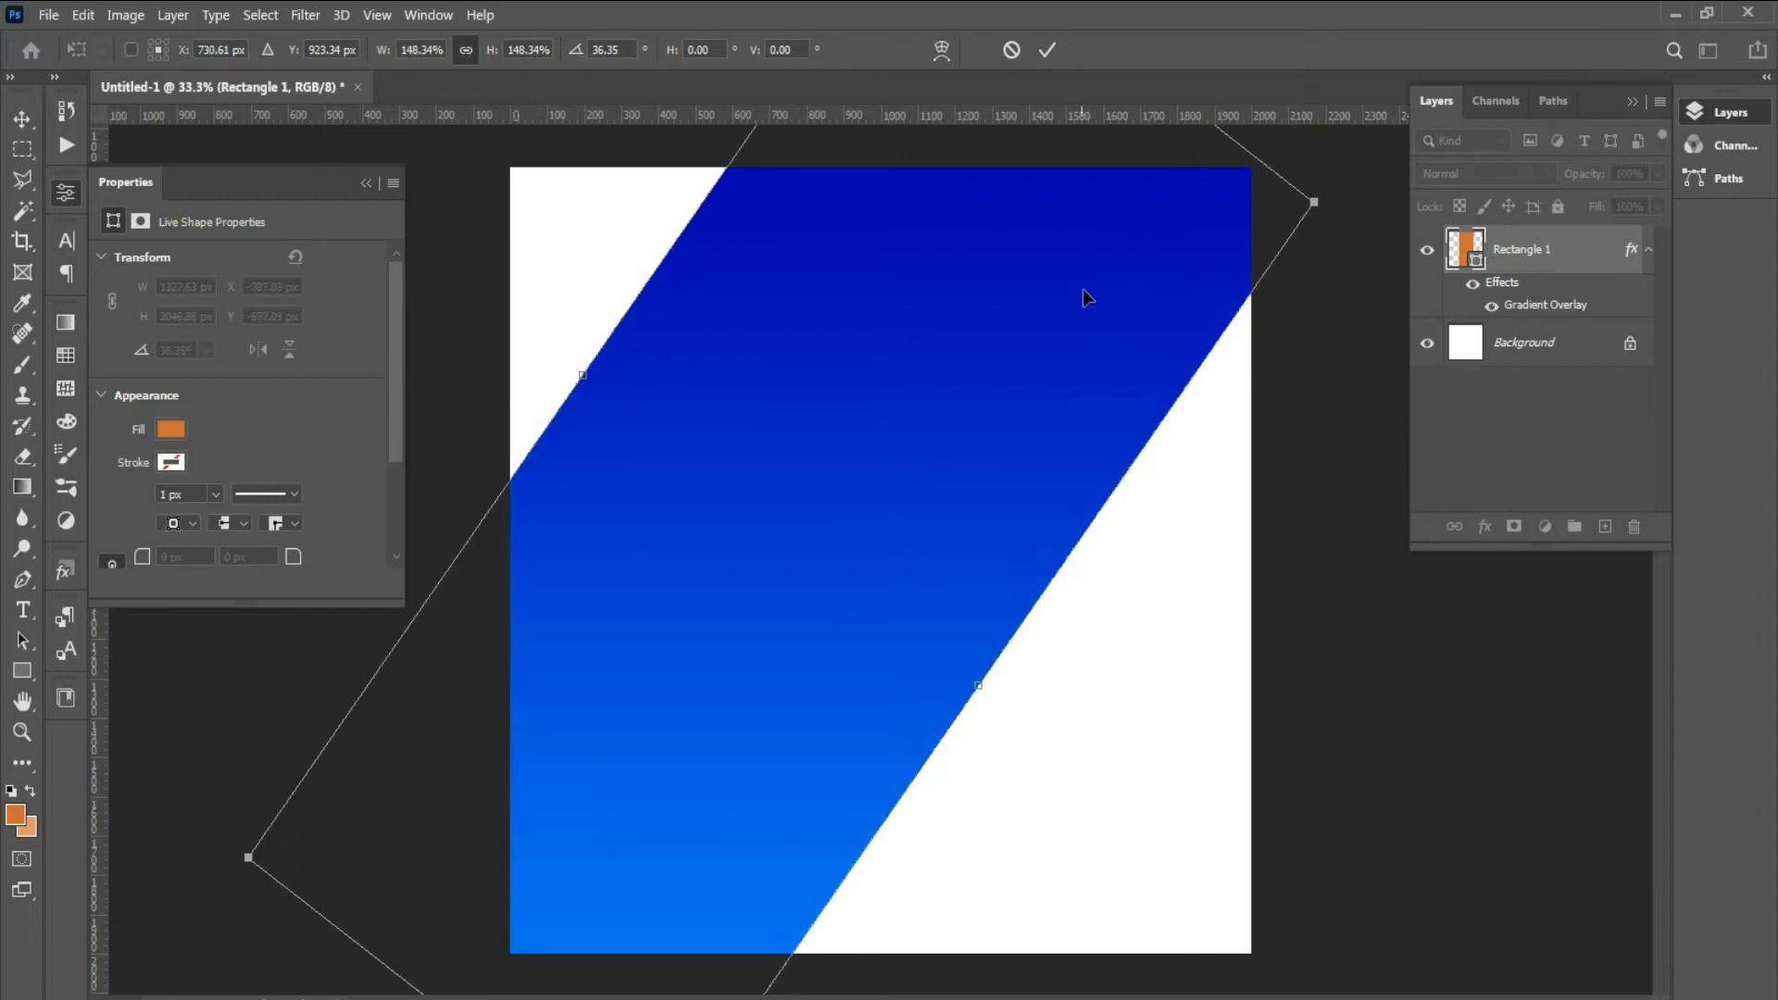
{"action": "left_click", "coordinate": [1047, 49]}
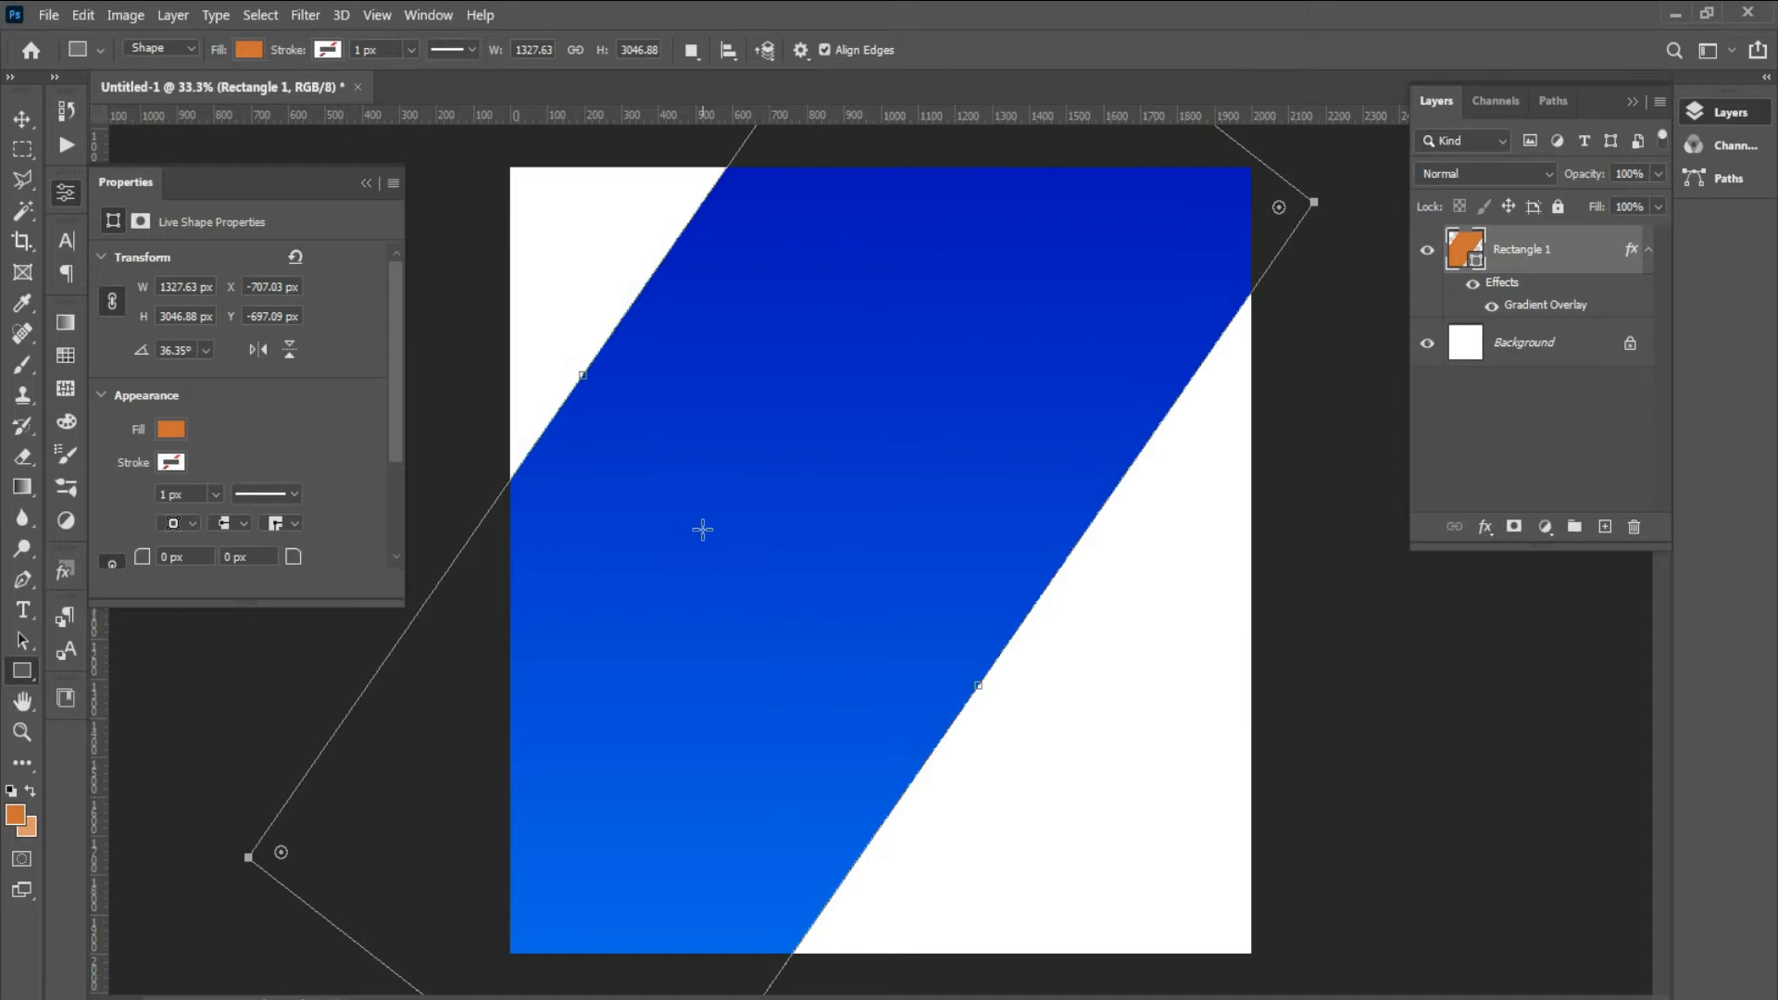
{"action": "right_click", "coordinate": [1575, 277]}
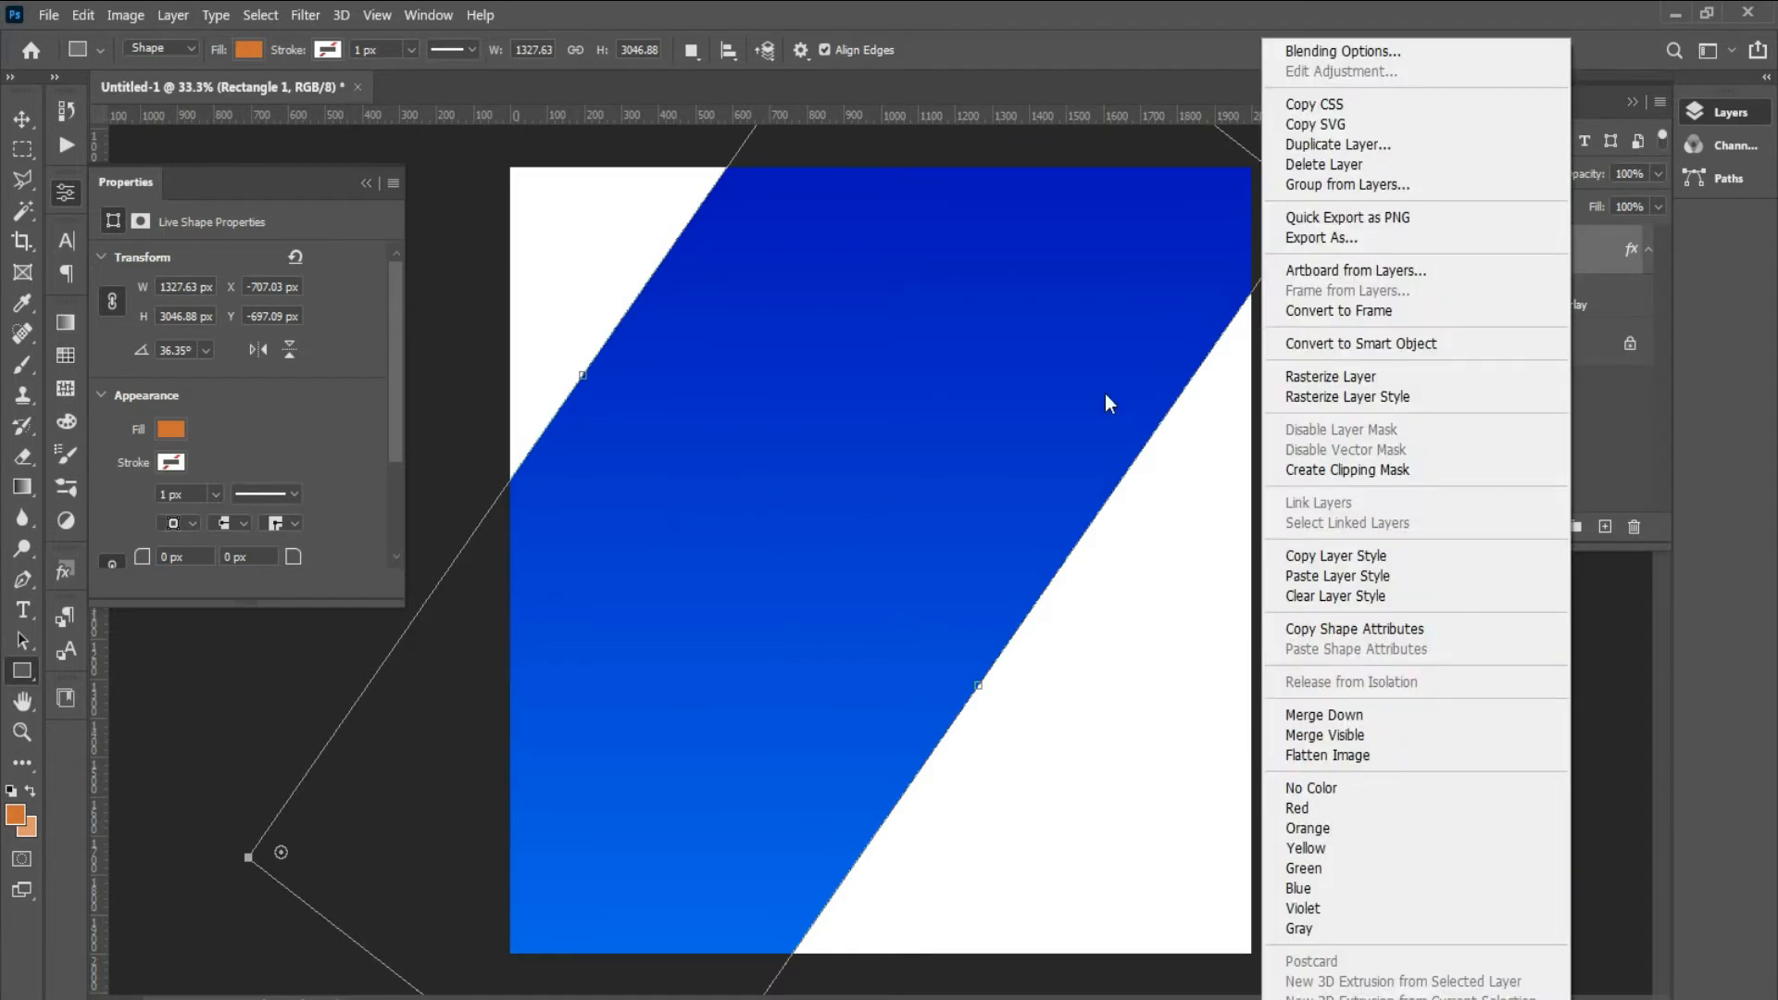
{"action": "left_click", "coordinate": [1324, 344]}
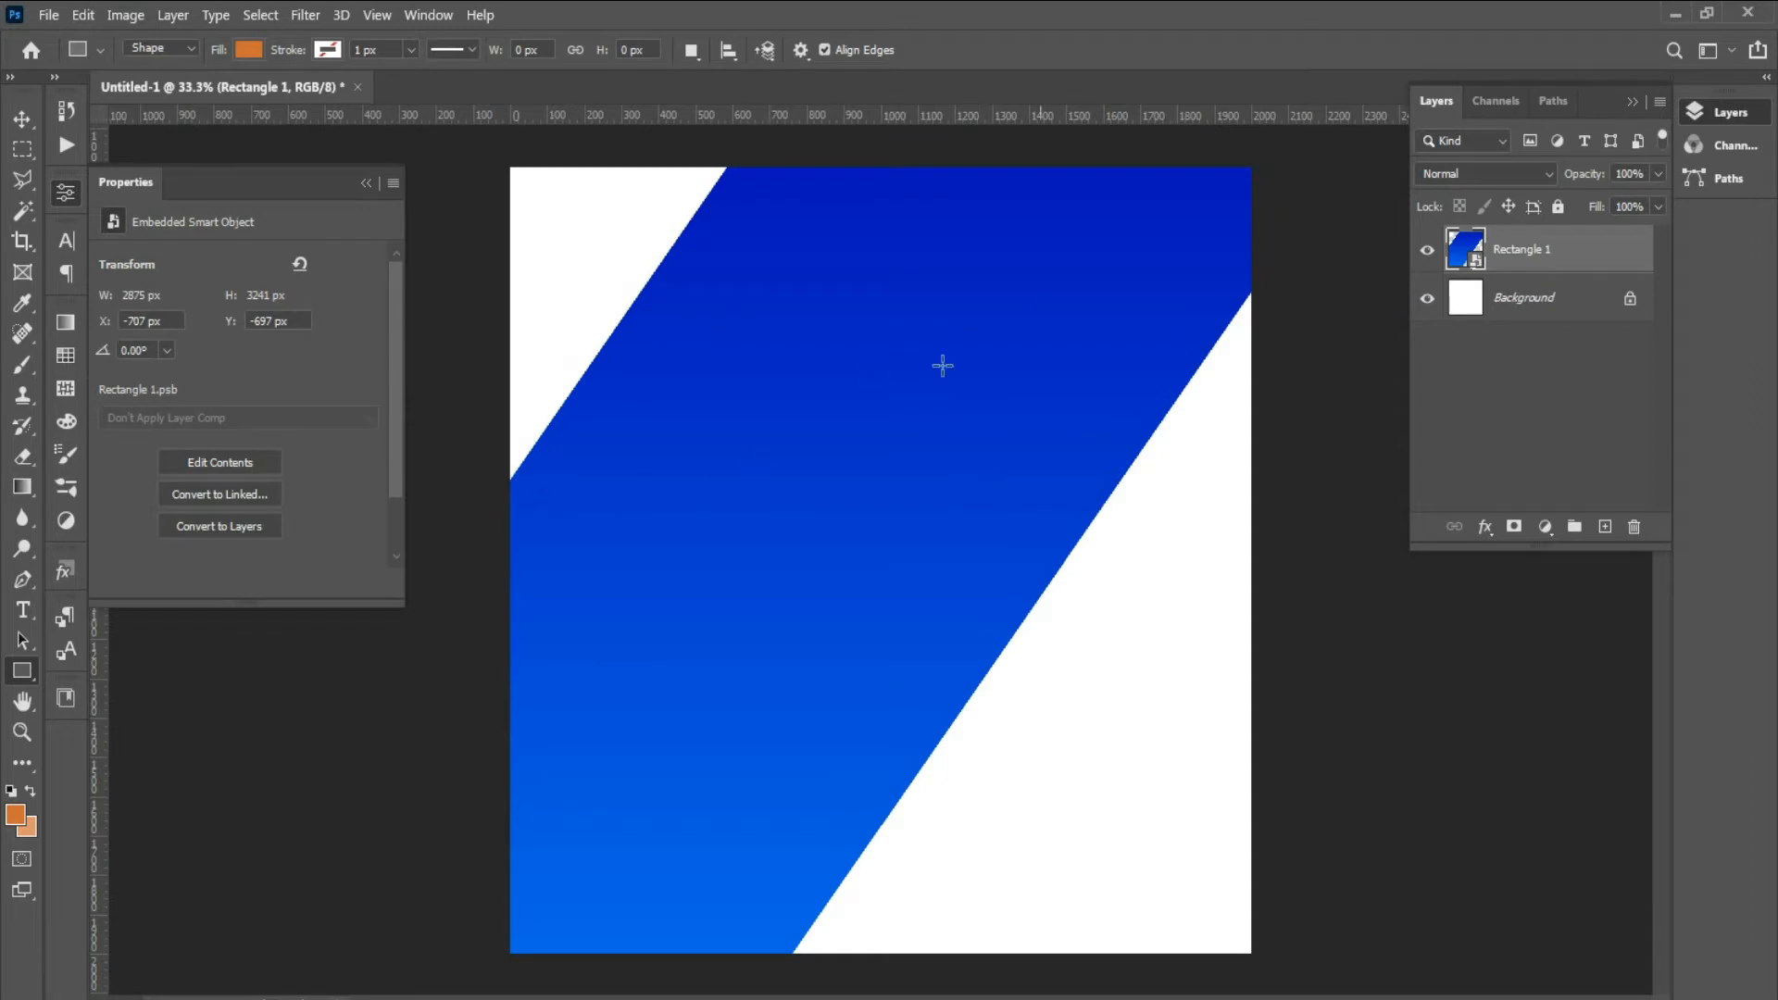
- Place the crown of life logo.png as an embedded image, scaled to about 20%, near the upper-left edge of the blue band
{"action": "left_click", "coordinate": [47, 15]}
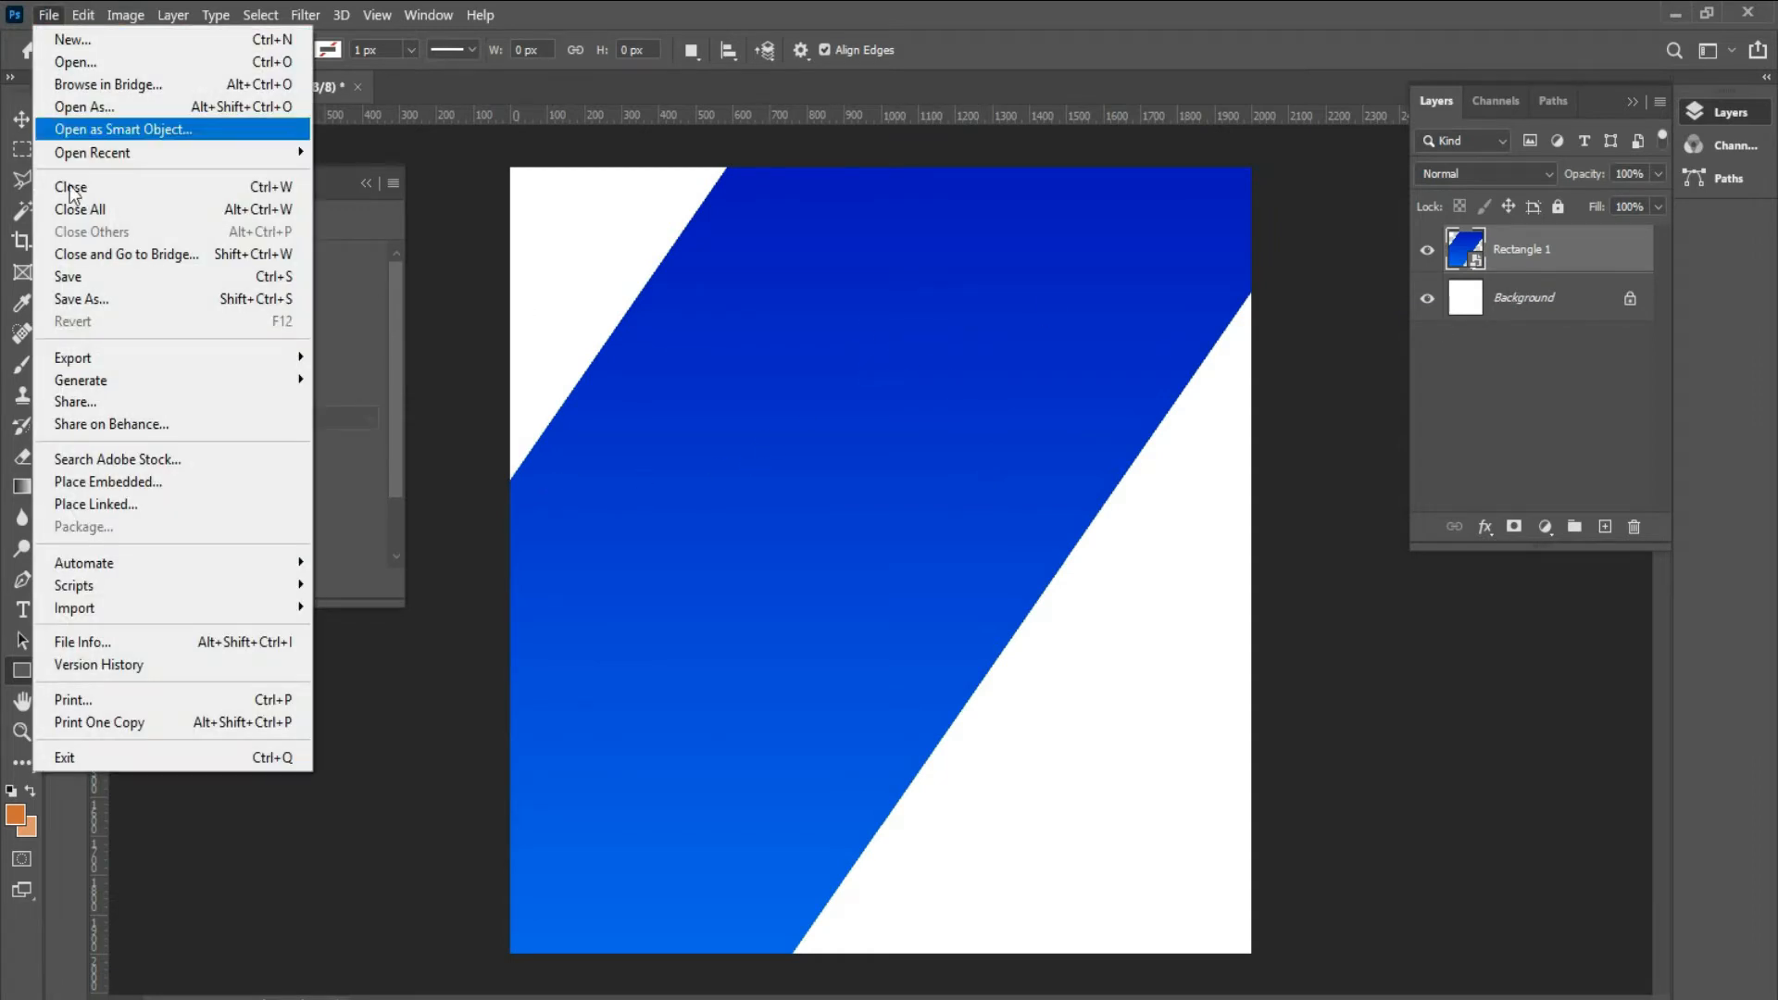
{"action": "left_click", "coordinate": [81, 480]}
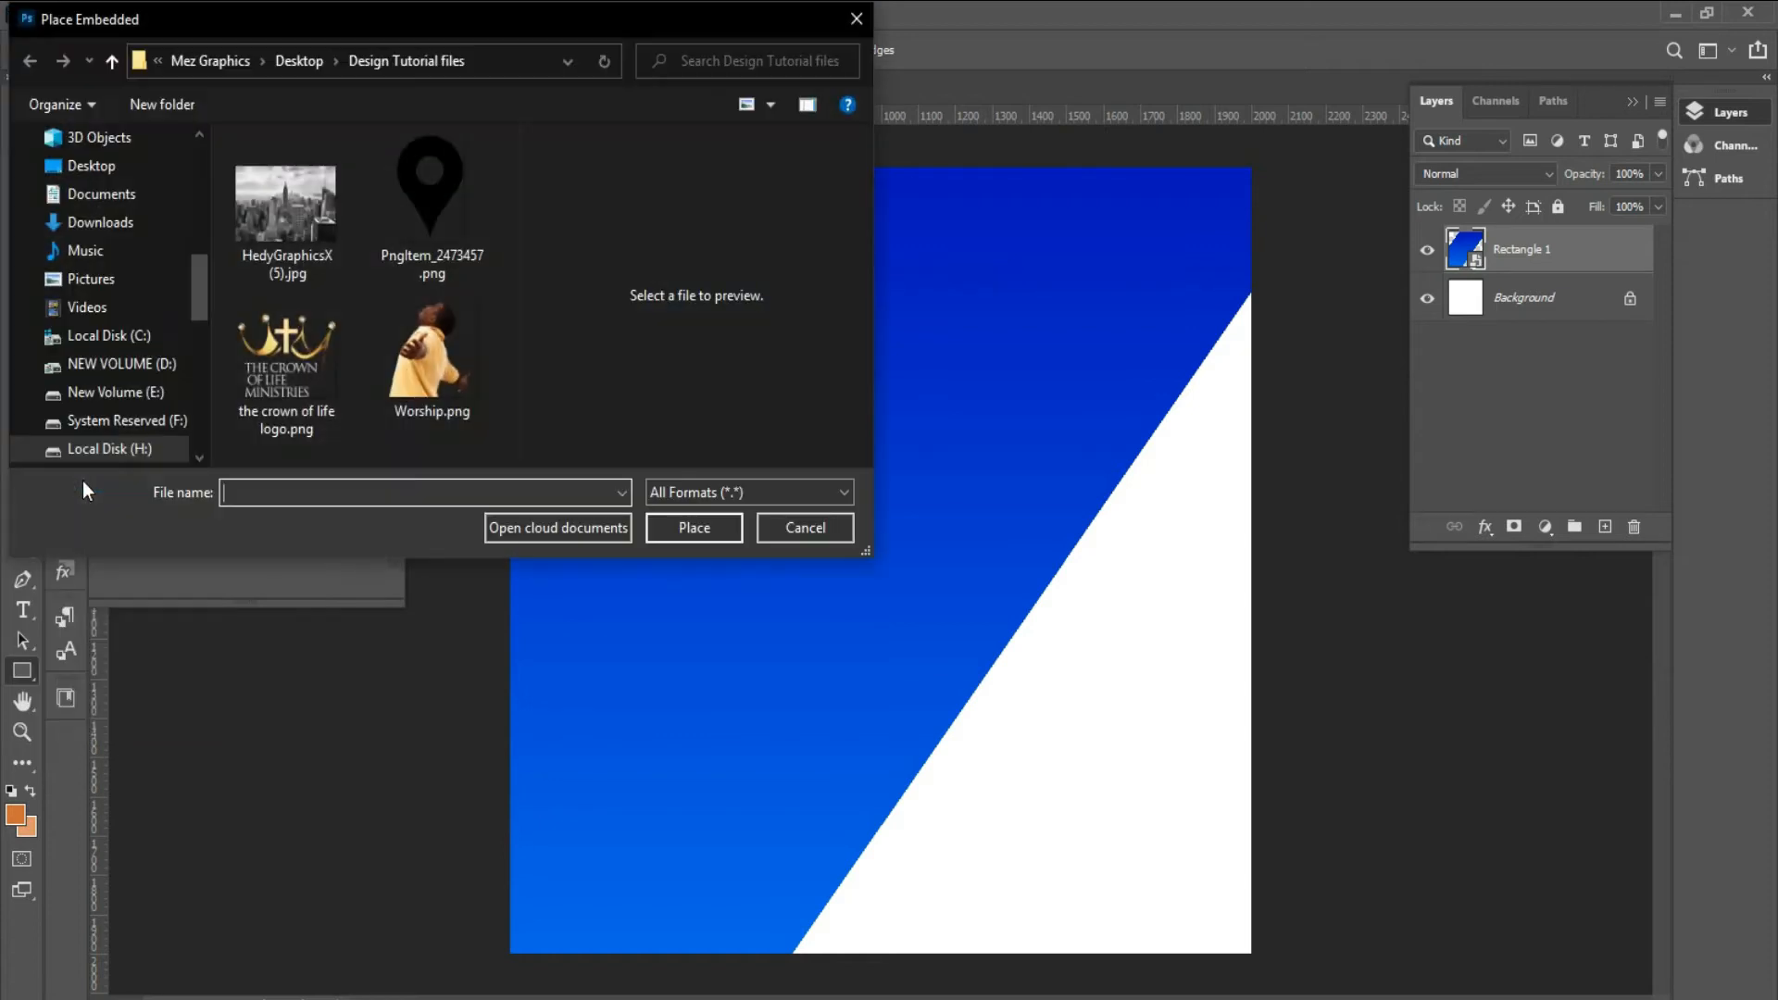
{"action": "key", "text": "Escape"}
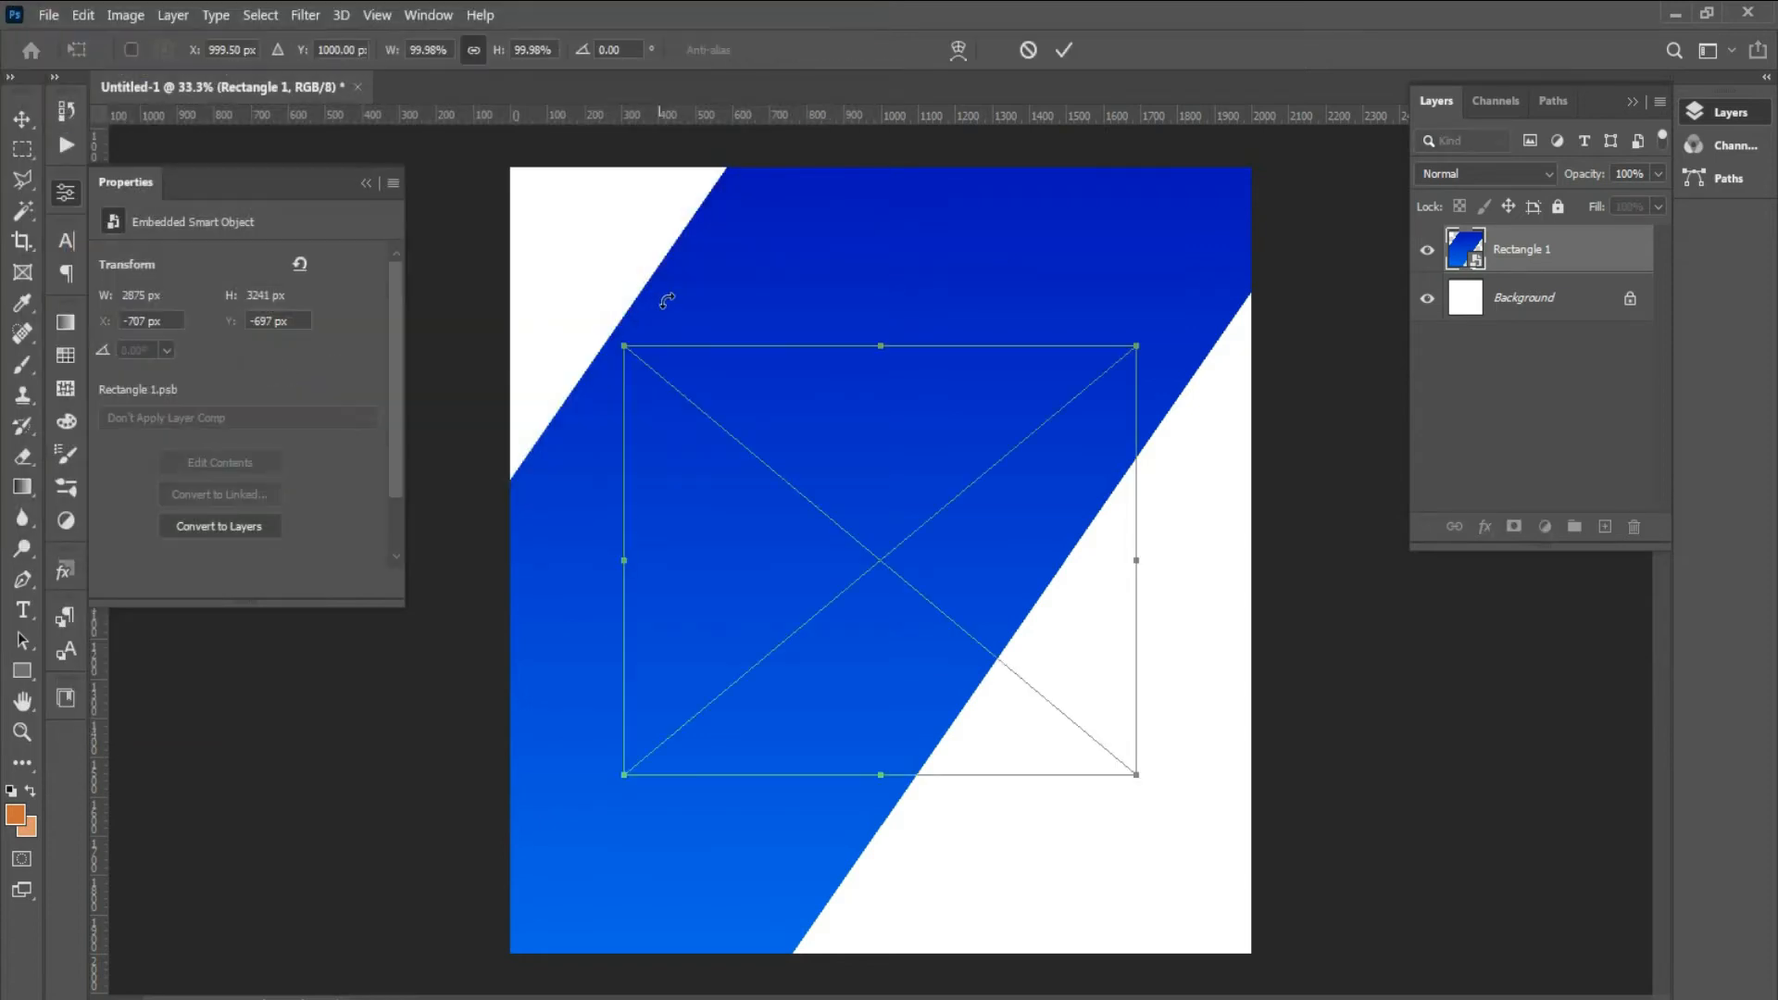
{"action": "left_click_drag", "start_coordinate": [1135, 778], "coordinate": [693, 472]}
{"action": "left_click_drag", "start_coordinate": [684, 404], "coordinate": [720, 347]}
{"action": "left_click", "coordinate": [1063, 53]}
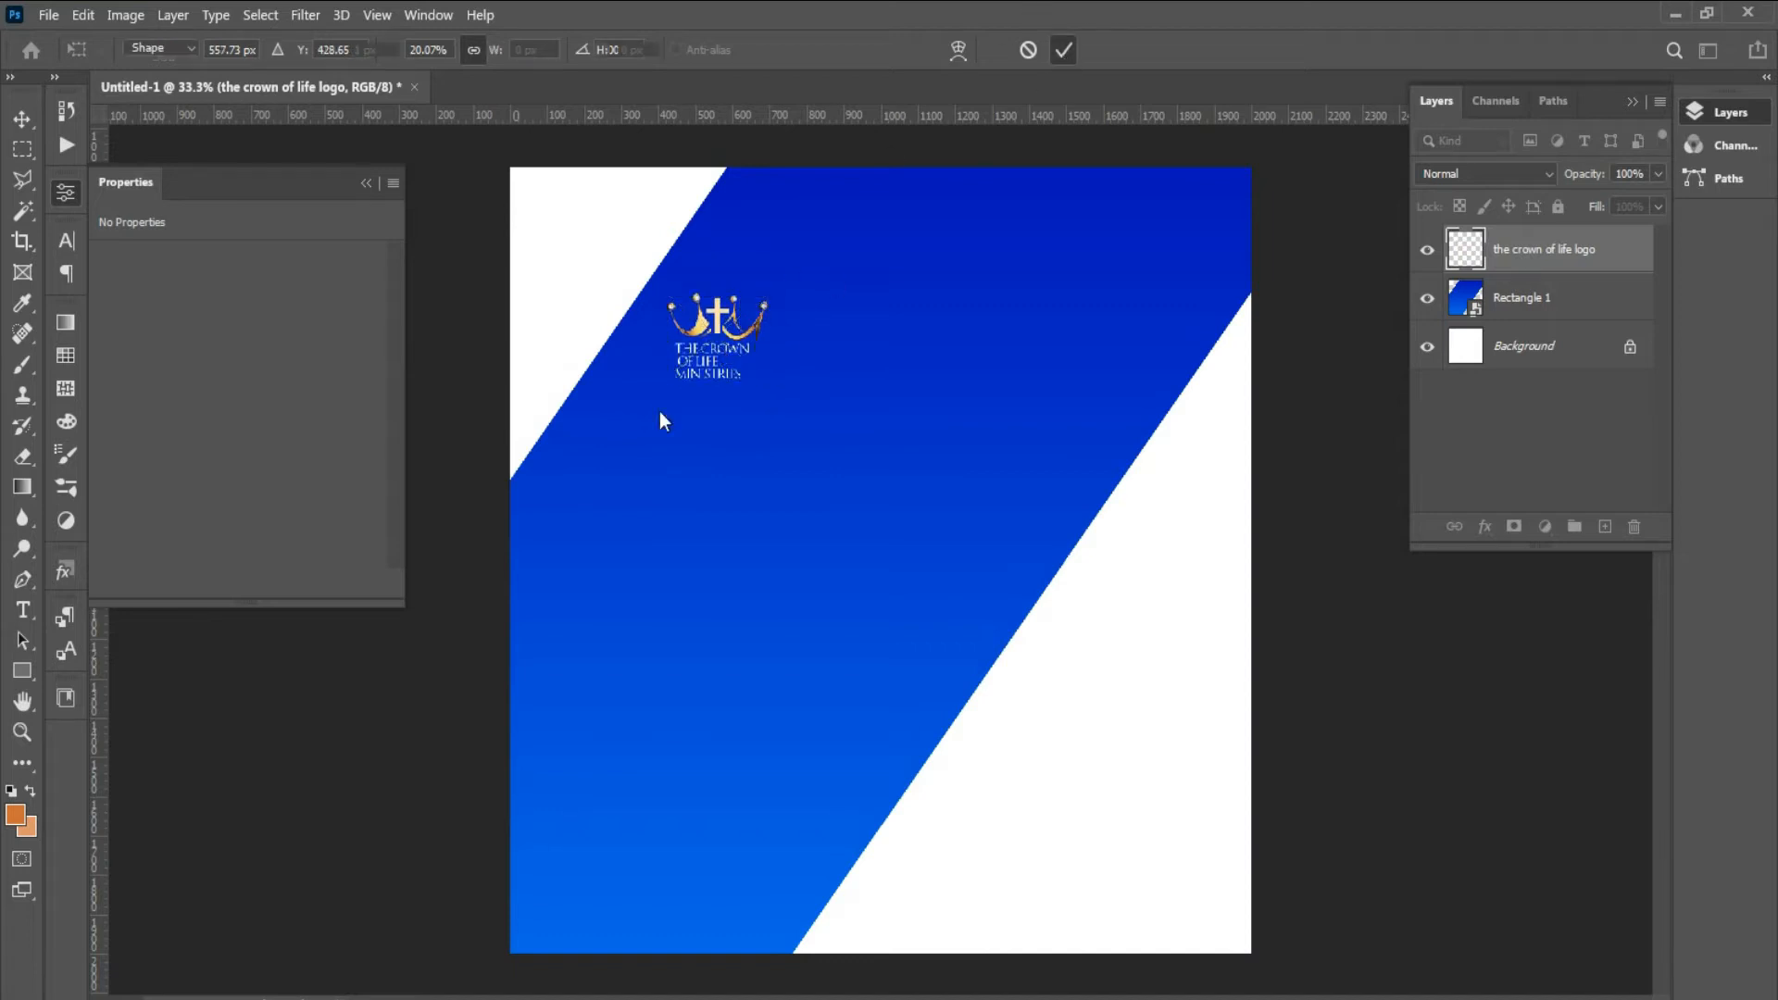
- Add the text "Communion" below the logo in white Modern No. 20 at 48 pt
{"action": "left_click", "coordinate": [23, 613]}
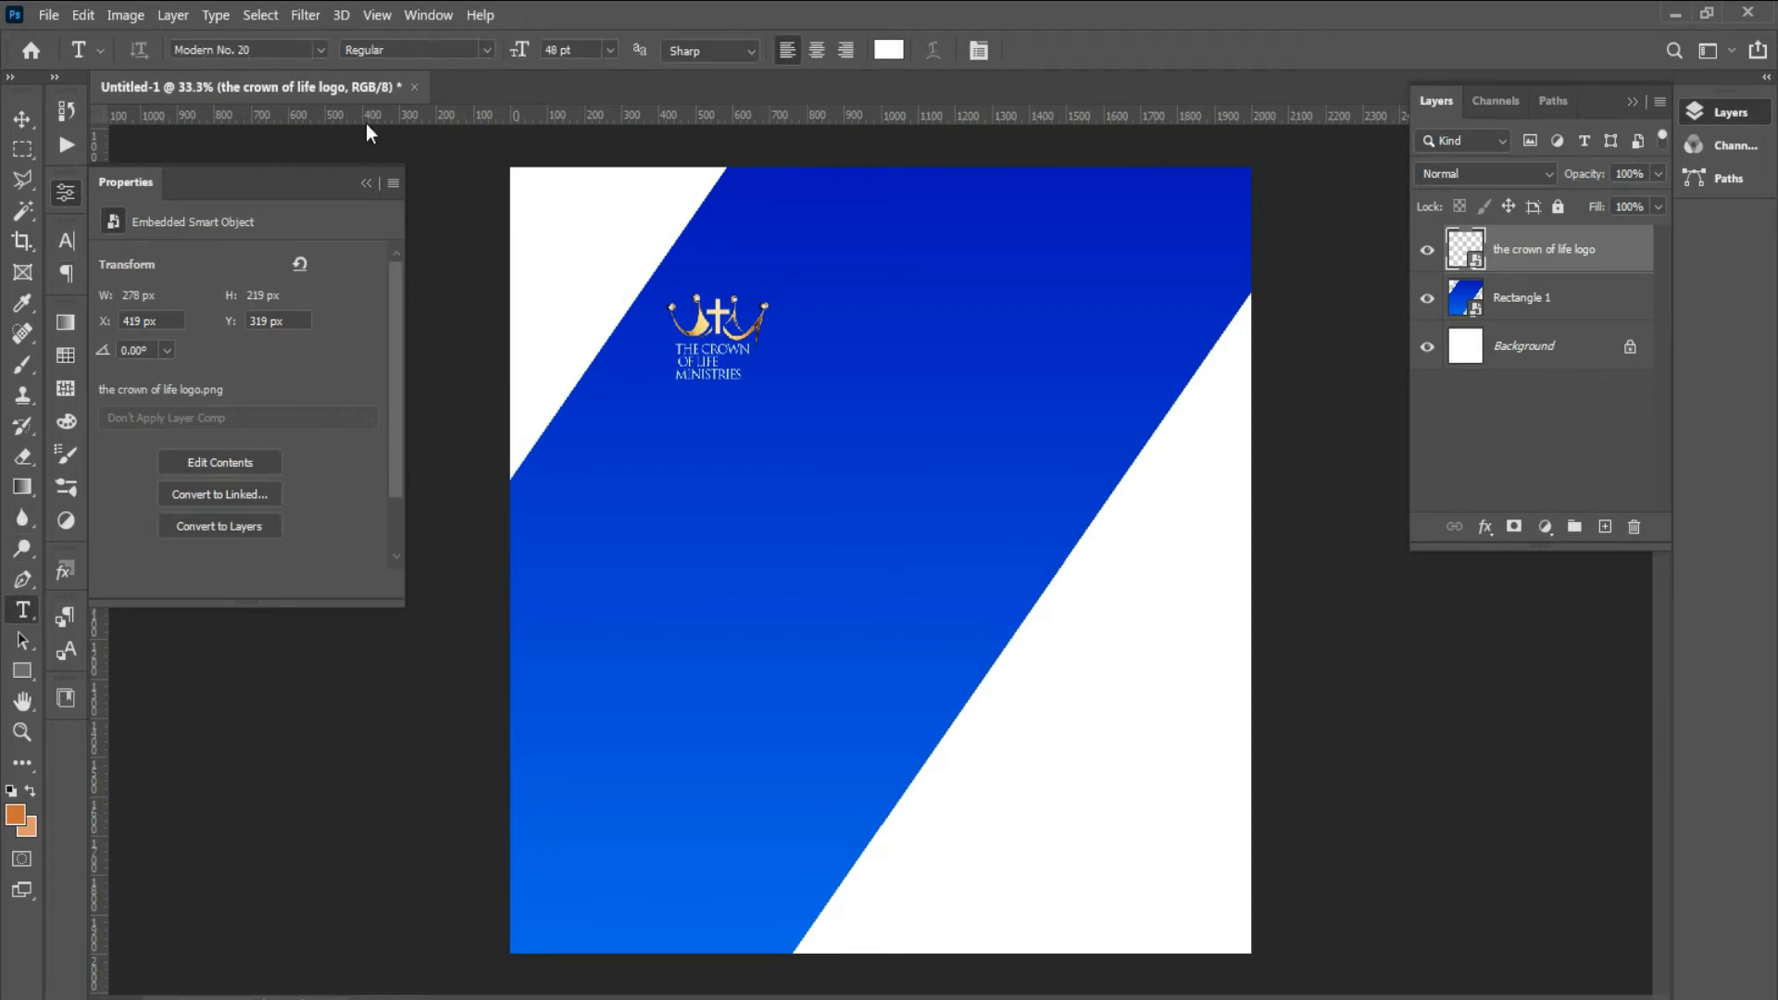
{"action": "left_click", "coordinate": [689, 461]}
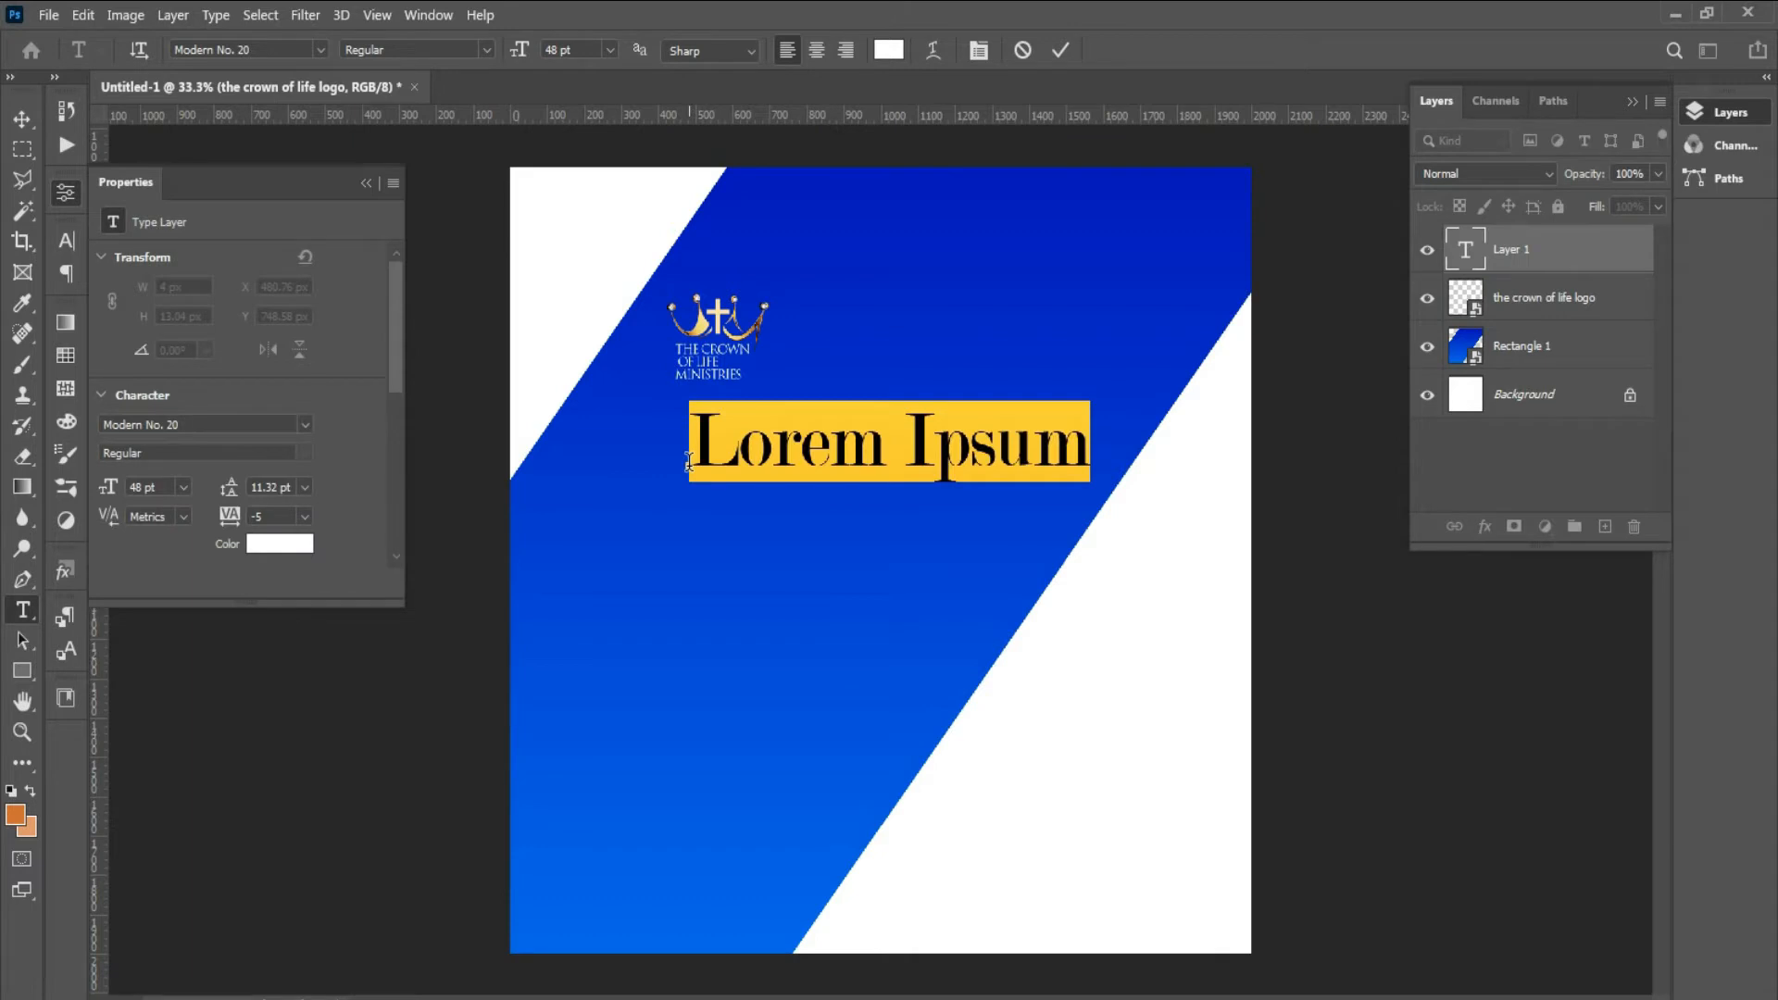
{"action": "type", "text": "Comm"}
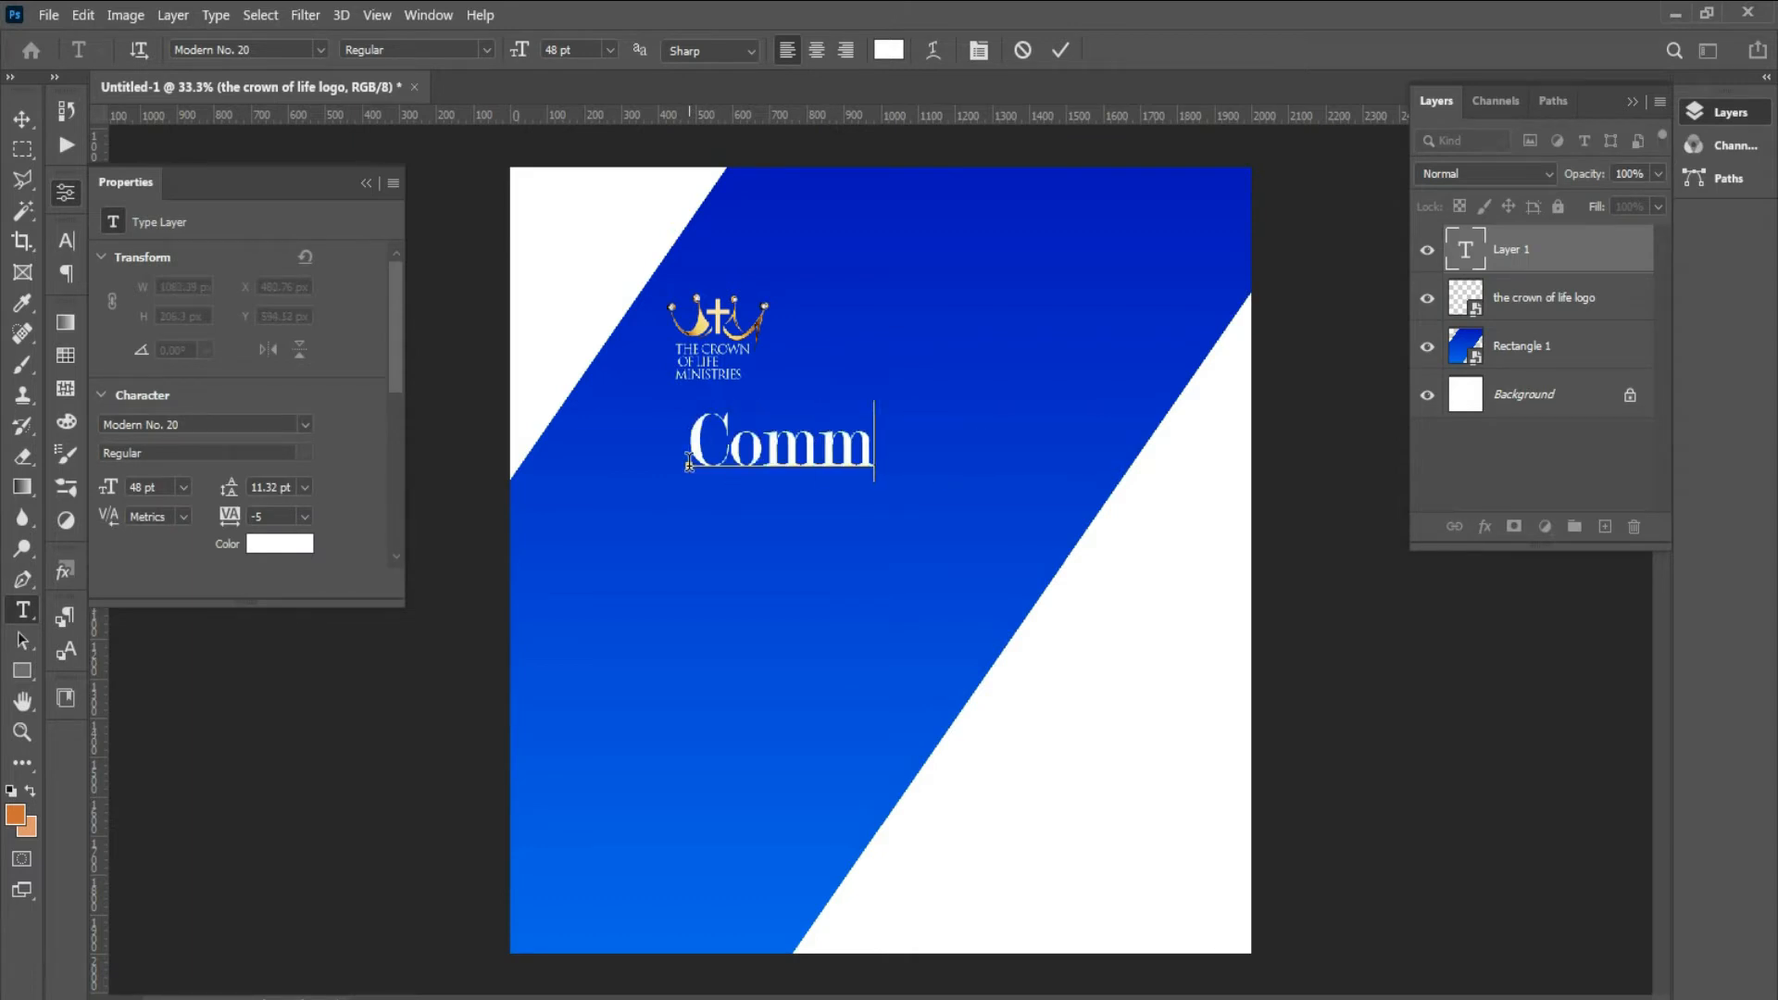
{"action": "type", "text": "i"}
{"action": "key", "text": "BackSpace"}
{"action": "type", "text": "union"}
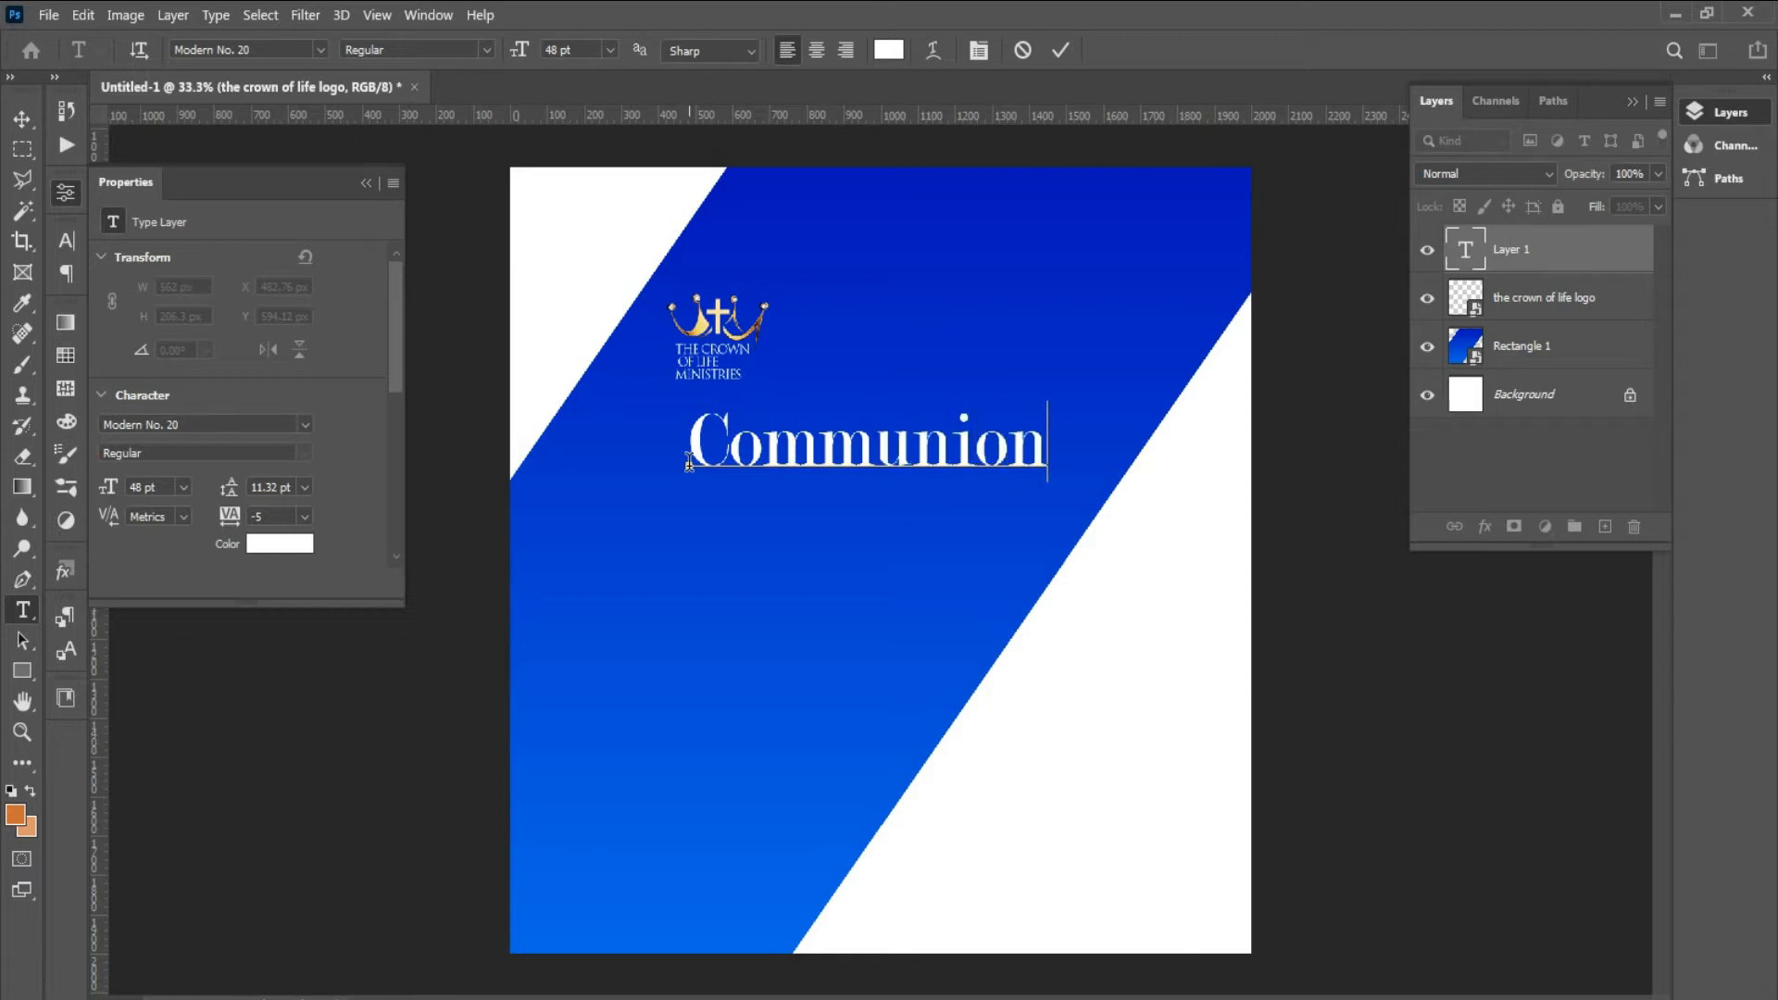
- Set the tracking of the whole "Communion" text to -50 and commit the text edit
{"action": "right_click", "coordinate": [830, 444]}
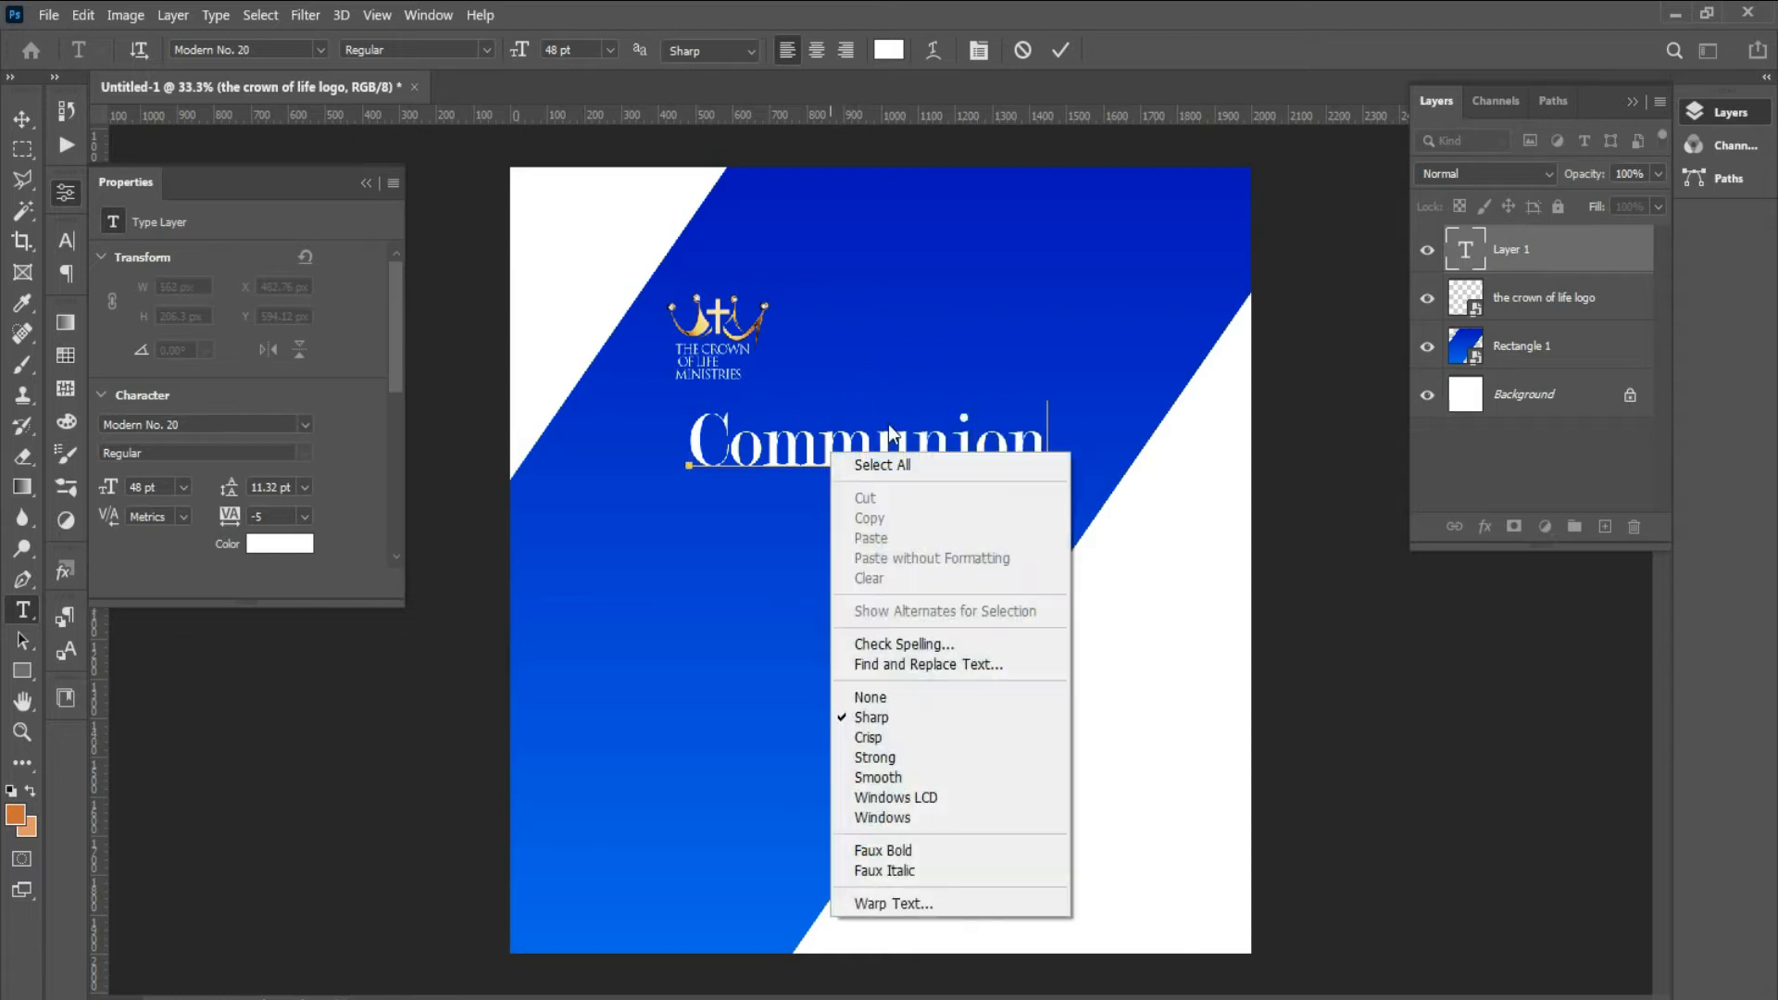
{"action": "left_click", "coordinate": [912, 461]}
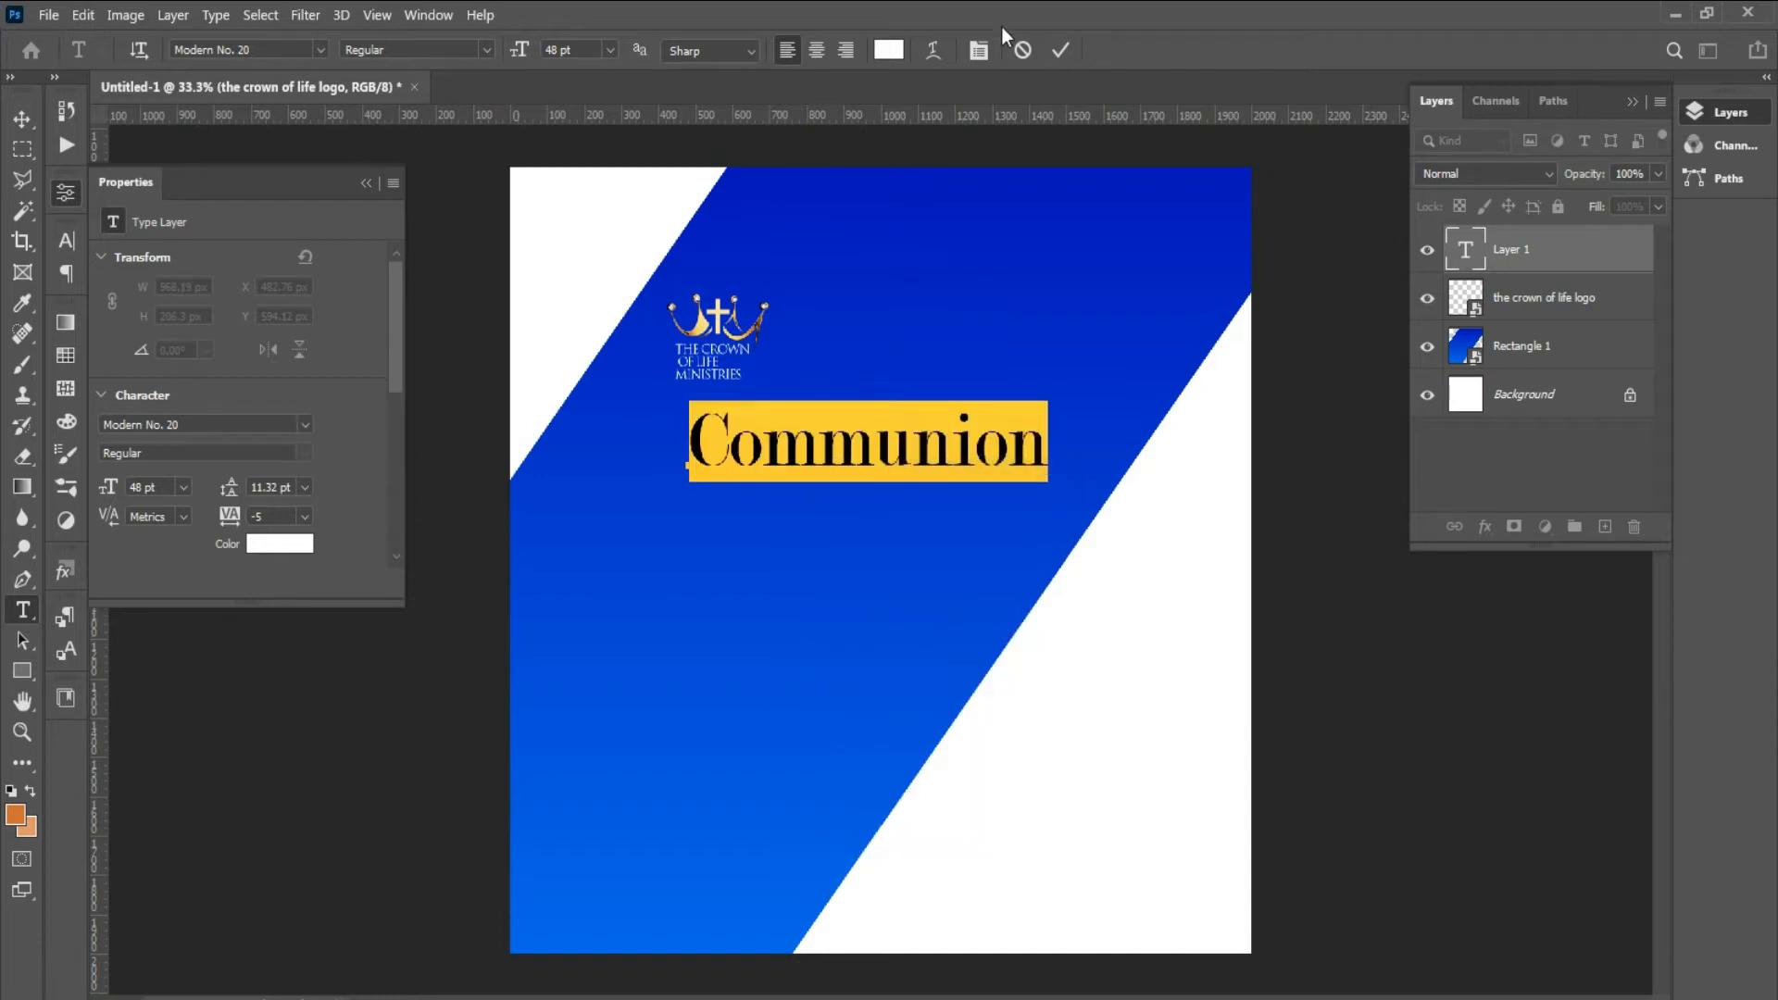
{"action": "left_click", "coordinate": [988, 48]}
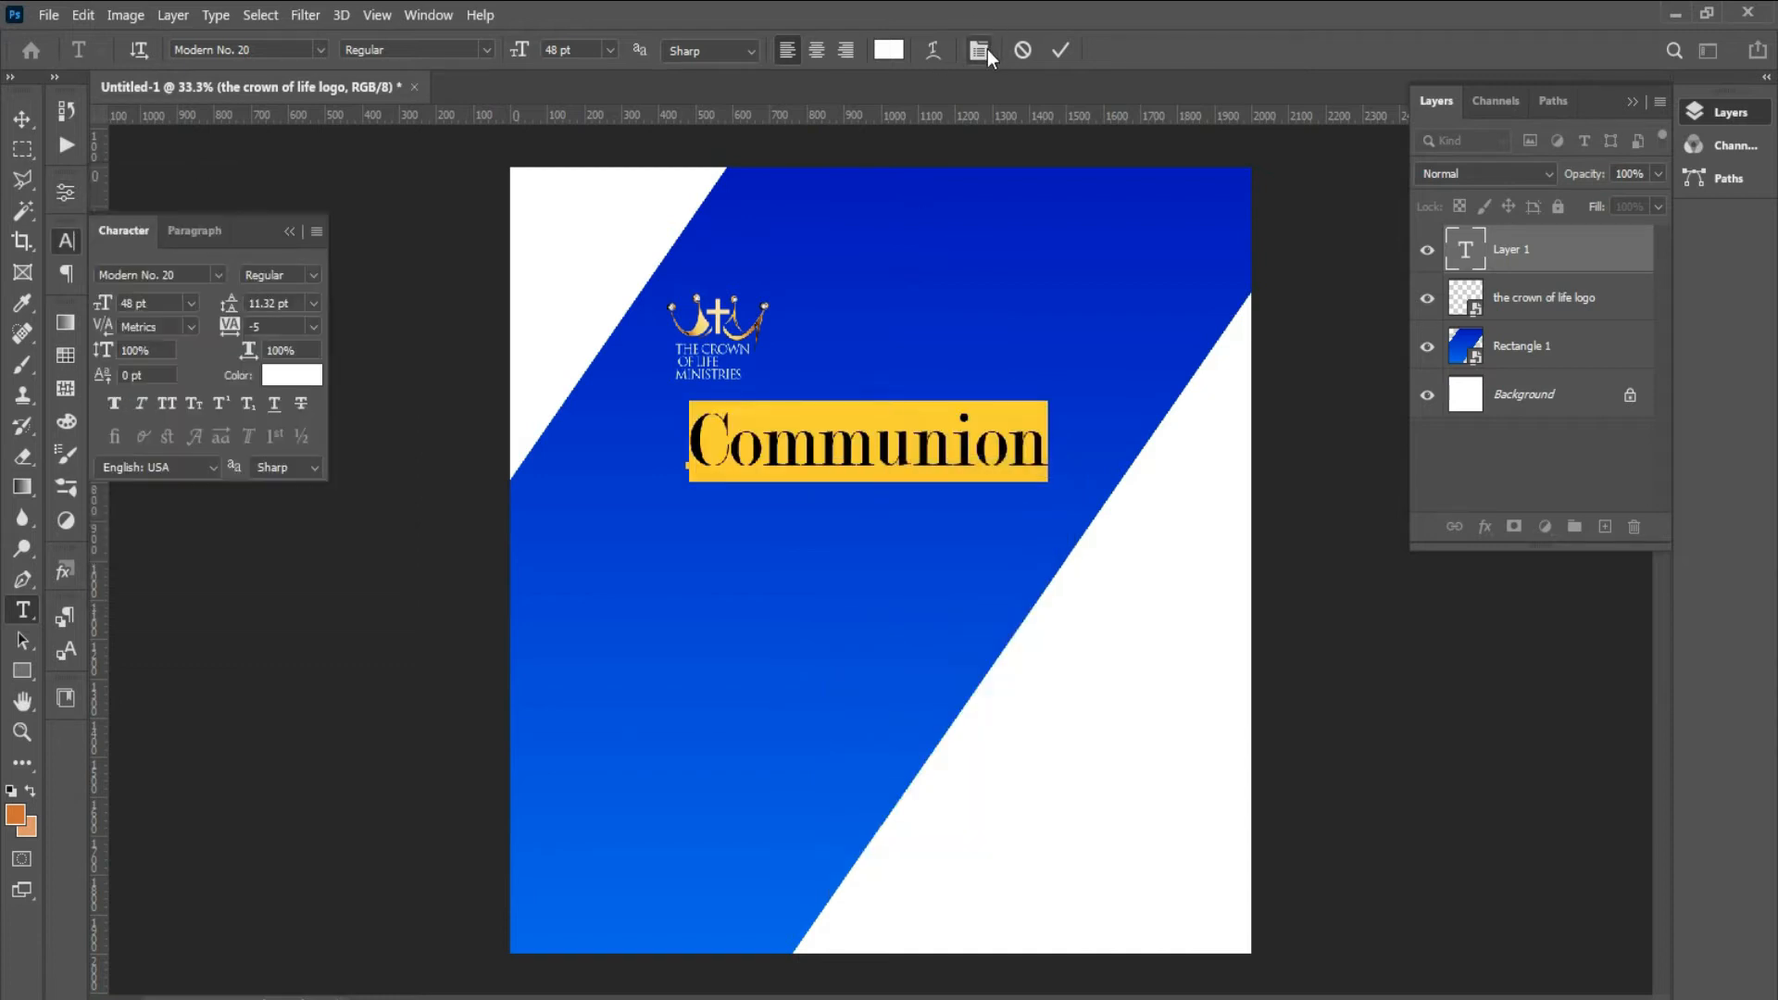
{"action": "left_click", "coordinate": [315, 327]}
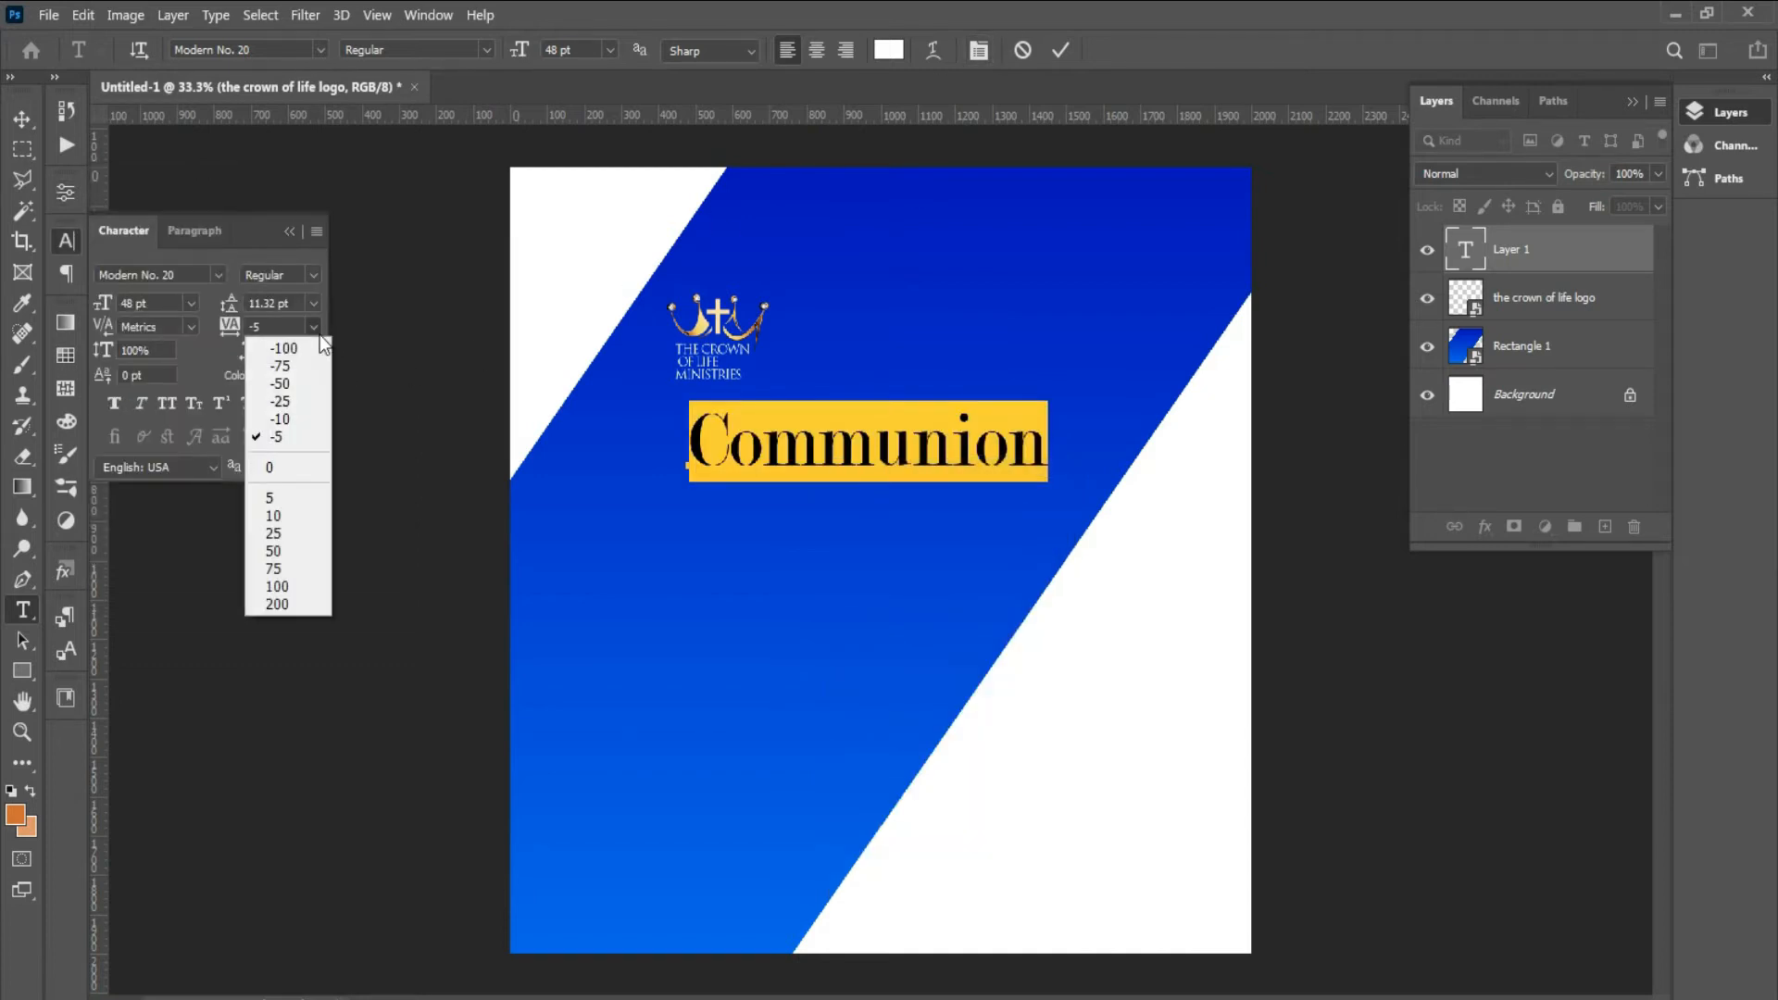
{"action": "left_click", "coordinate": [313, 383]}
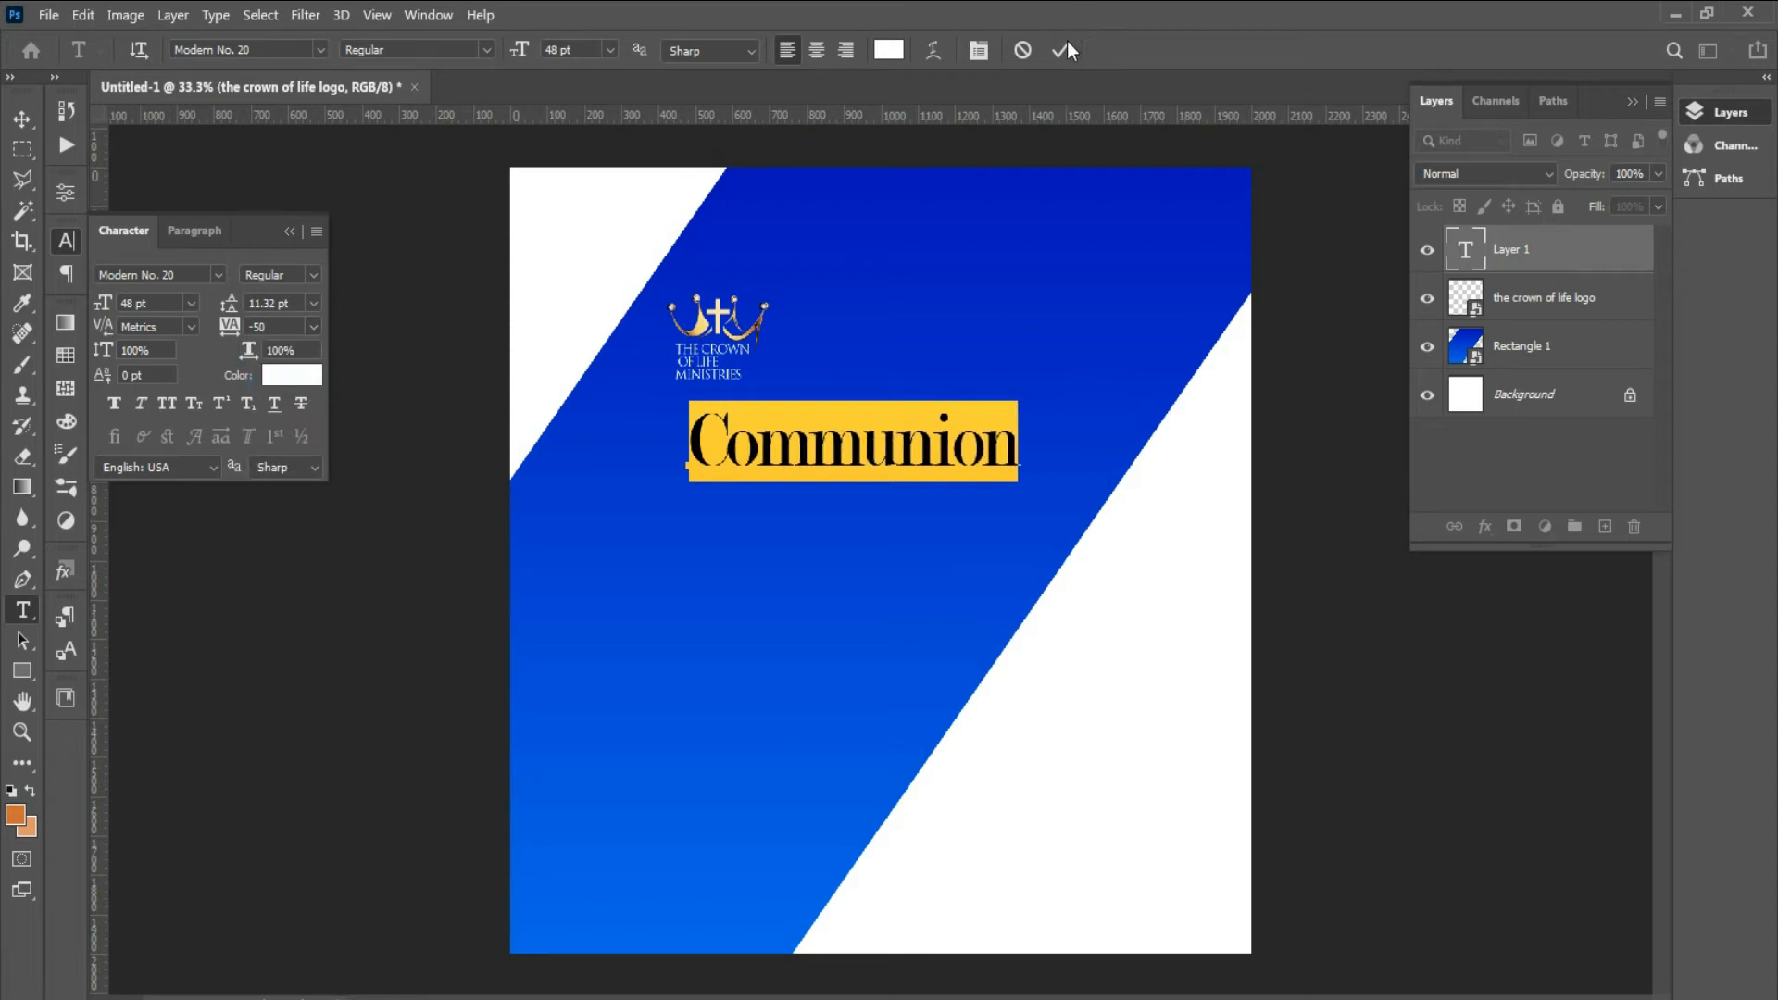
{"action": "left_click", "coordinate": [1061, 49]}
- Move the "Communion" text so its left edge lines up with the logo, and nudge it slightly upward
{"action": "left_click", "coordinate": [23, 118]}
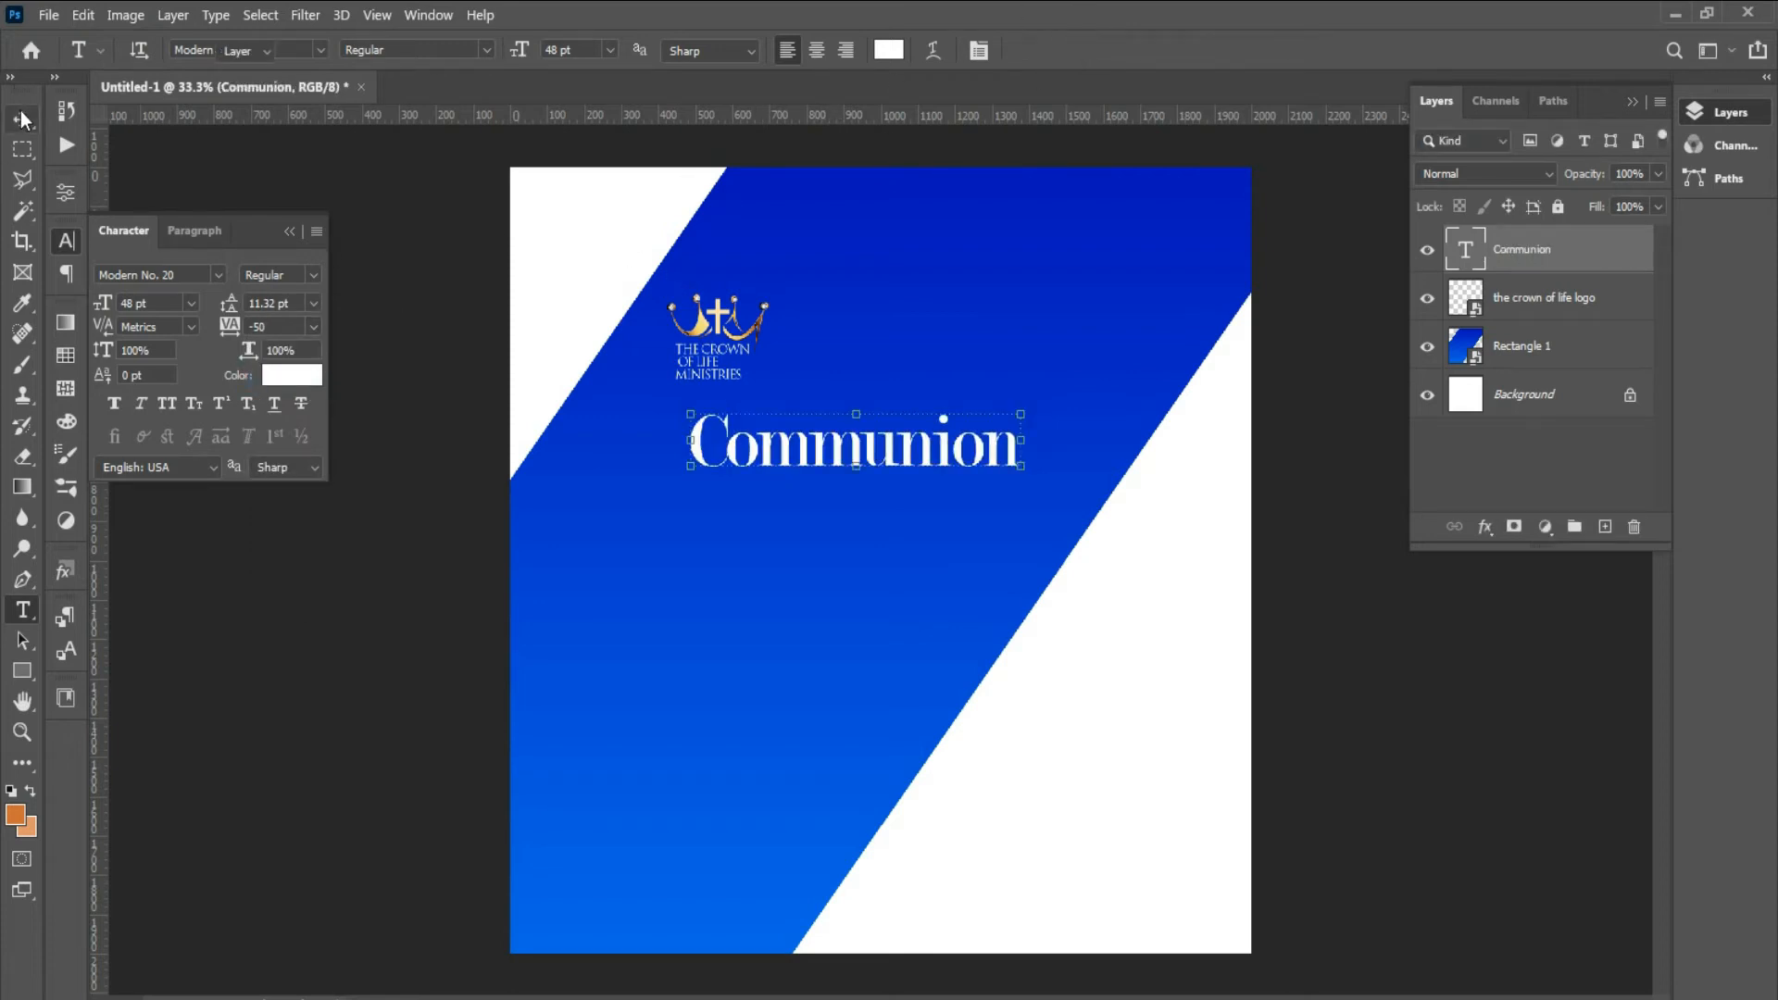
{"action": "left_click_drag", "start_coordinate": [816, 442], "coordinate": [792, 444]}
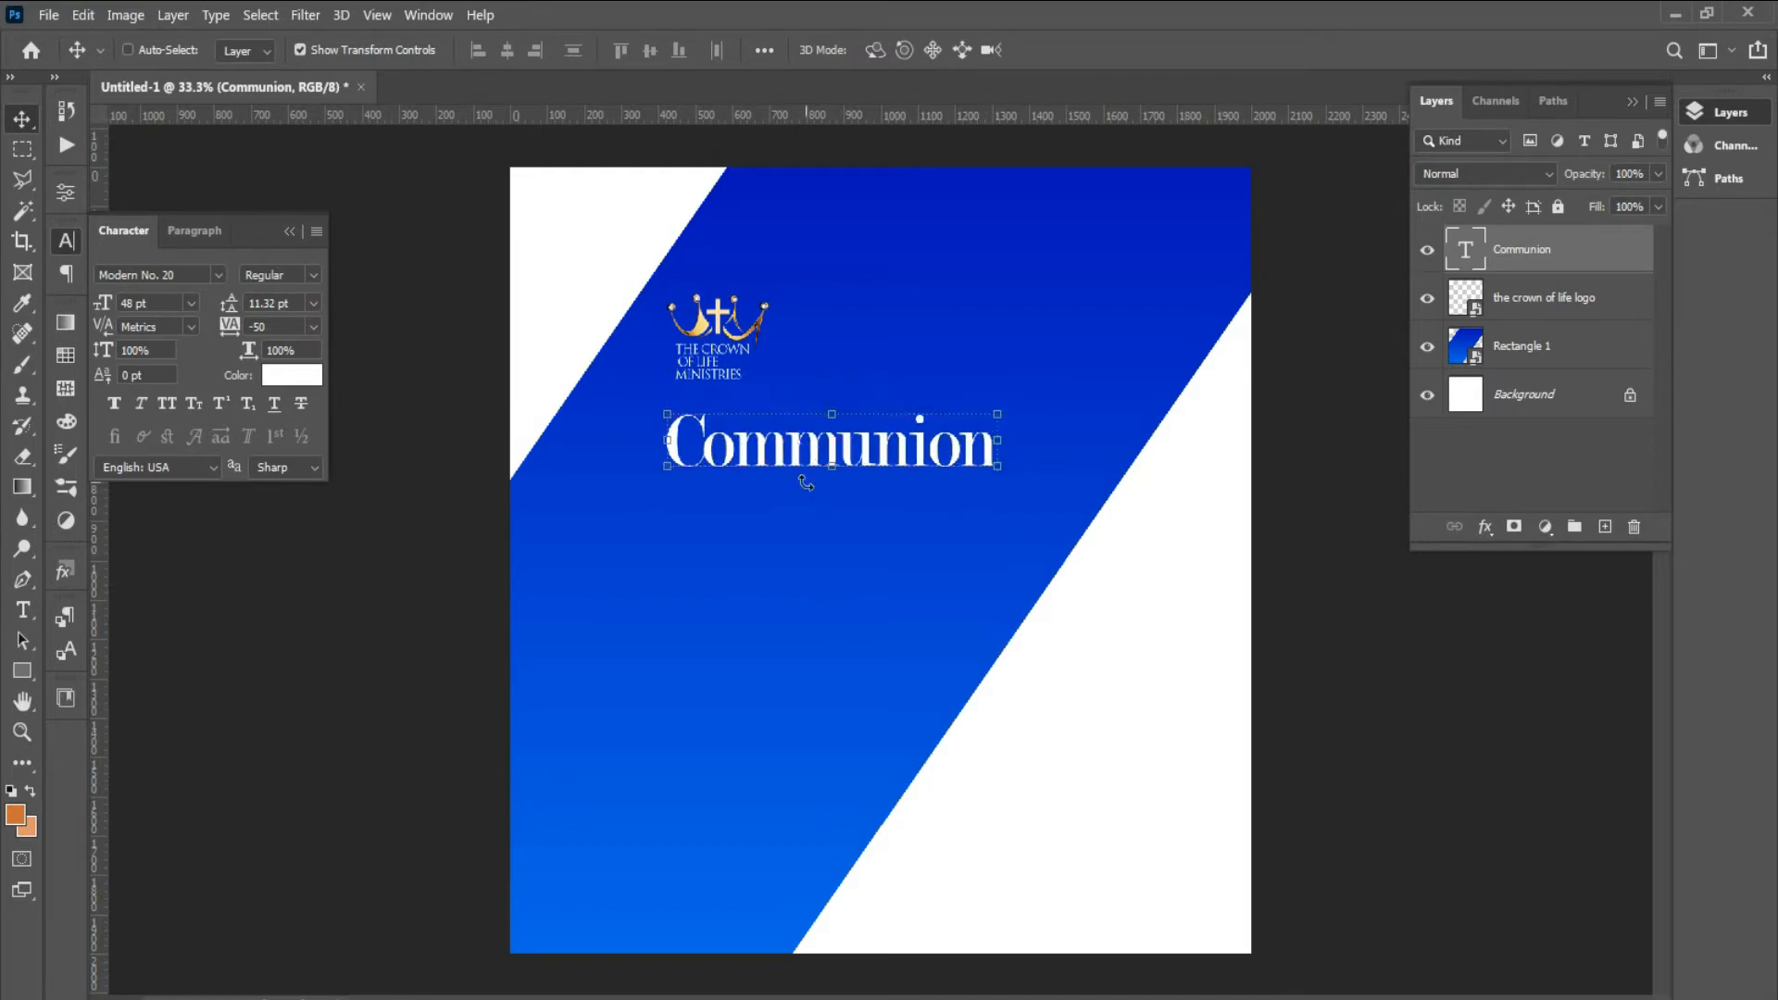
{"action": "key", "text": "Up"}
{"action": "key", "text": "Up"}
{"action": "key", "text": "Up"}
{"action": "key", "text": "Up"}
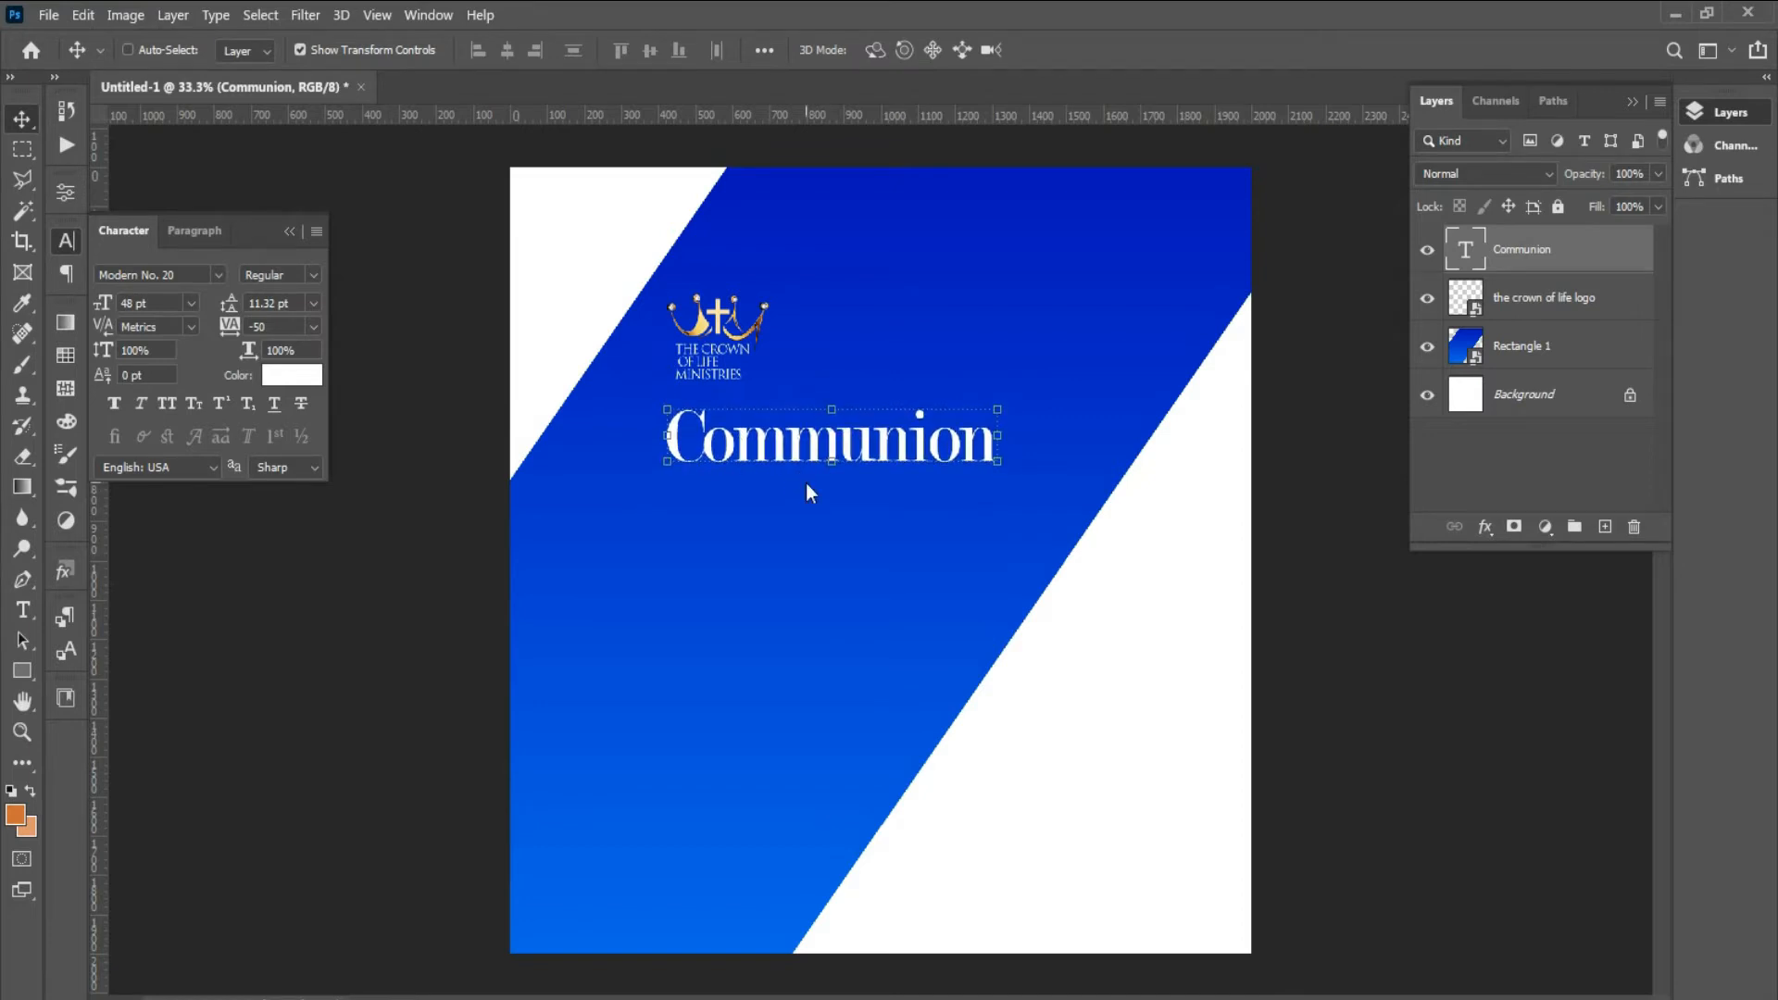
- Duplicate the "Communion" text layer and place the copy directly beneath the original line
{"action": "key", "text": "ctrl"}
{"action": "key", "text": "ctrl+j"}
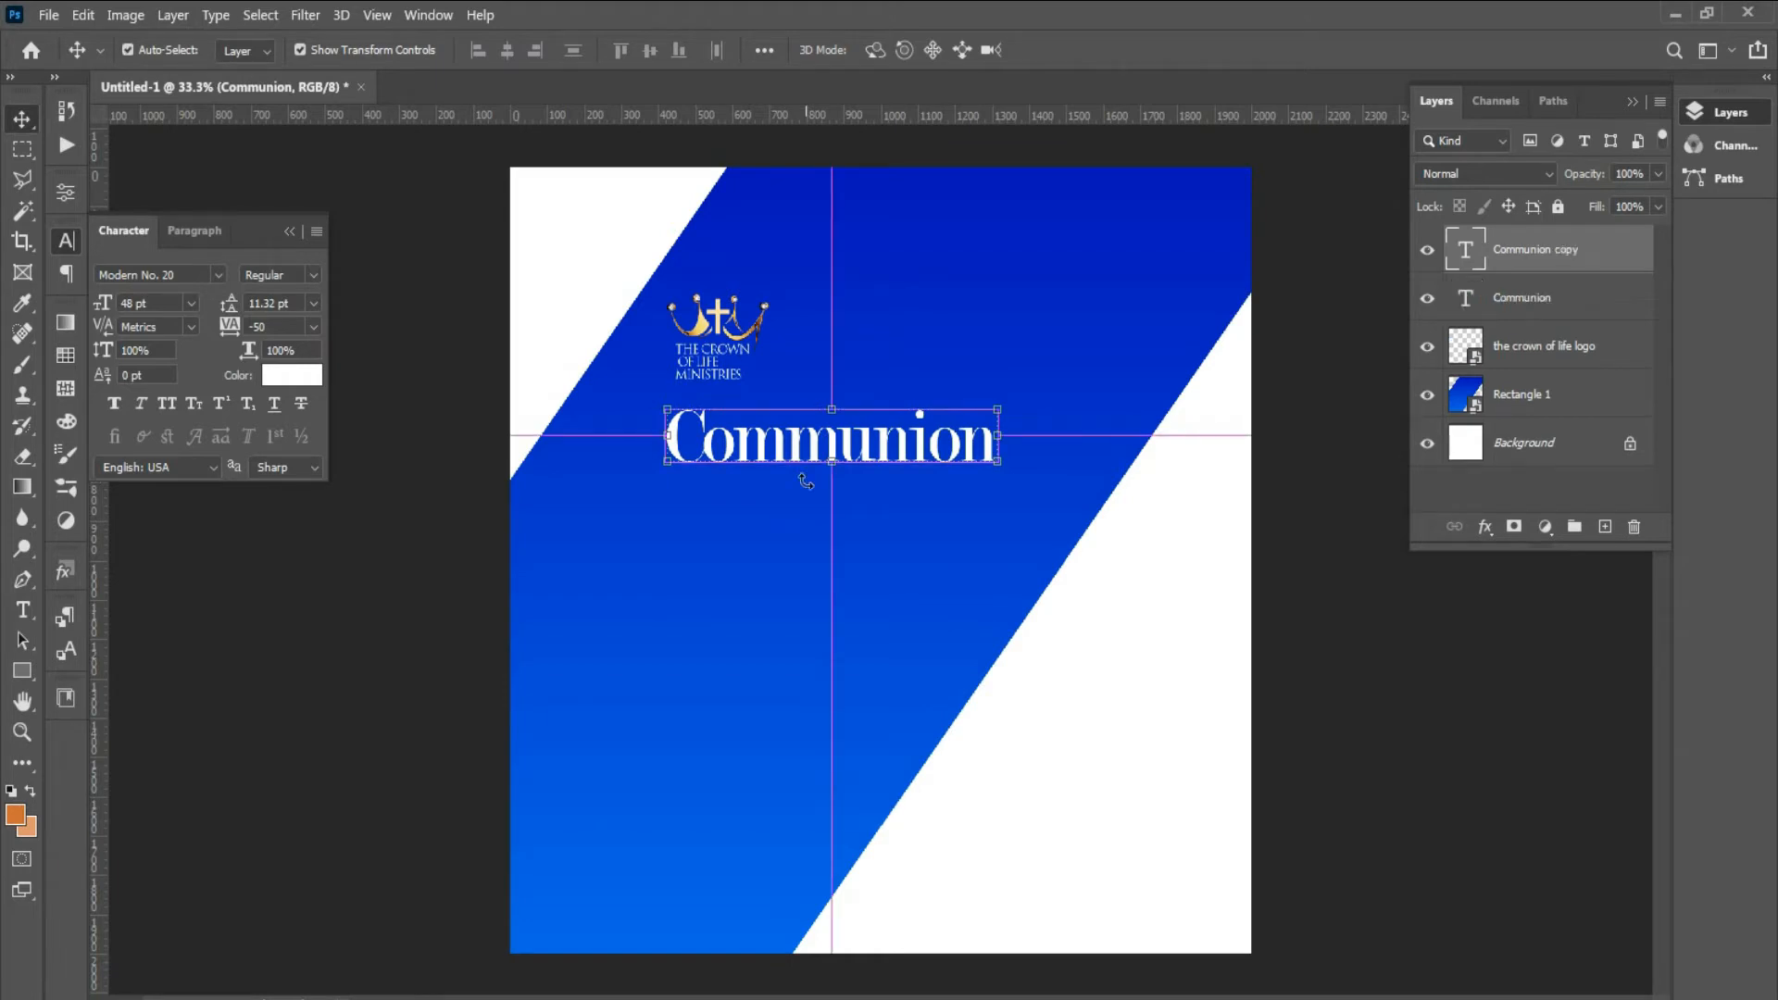
{"action": "left_click_drag", "start_coordinate": [867, 437], "coordinate": [861, 504]}
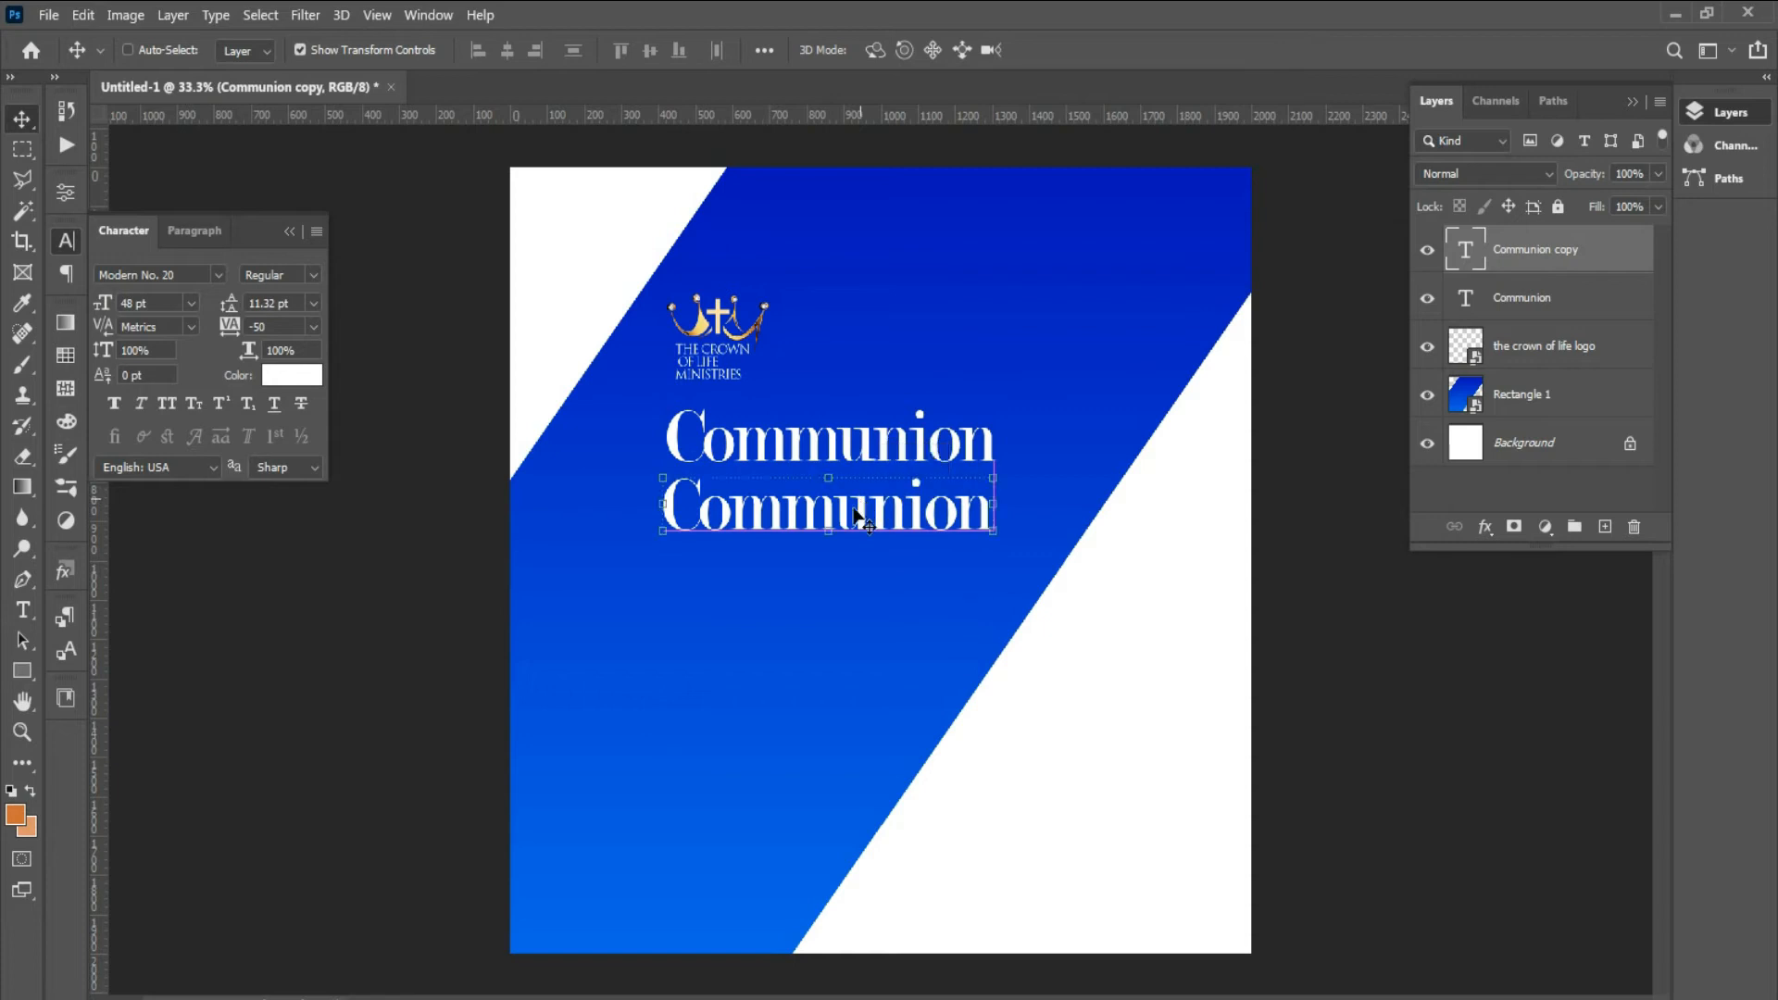
- Replace the duplicated title line's text with "and Prophetic" and select the word "and"
{"action": "double_click", "coordinate": [852, 506]}
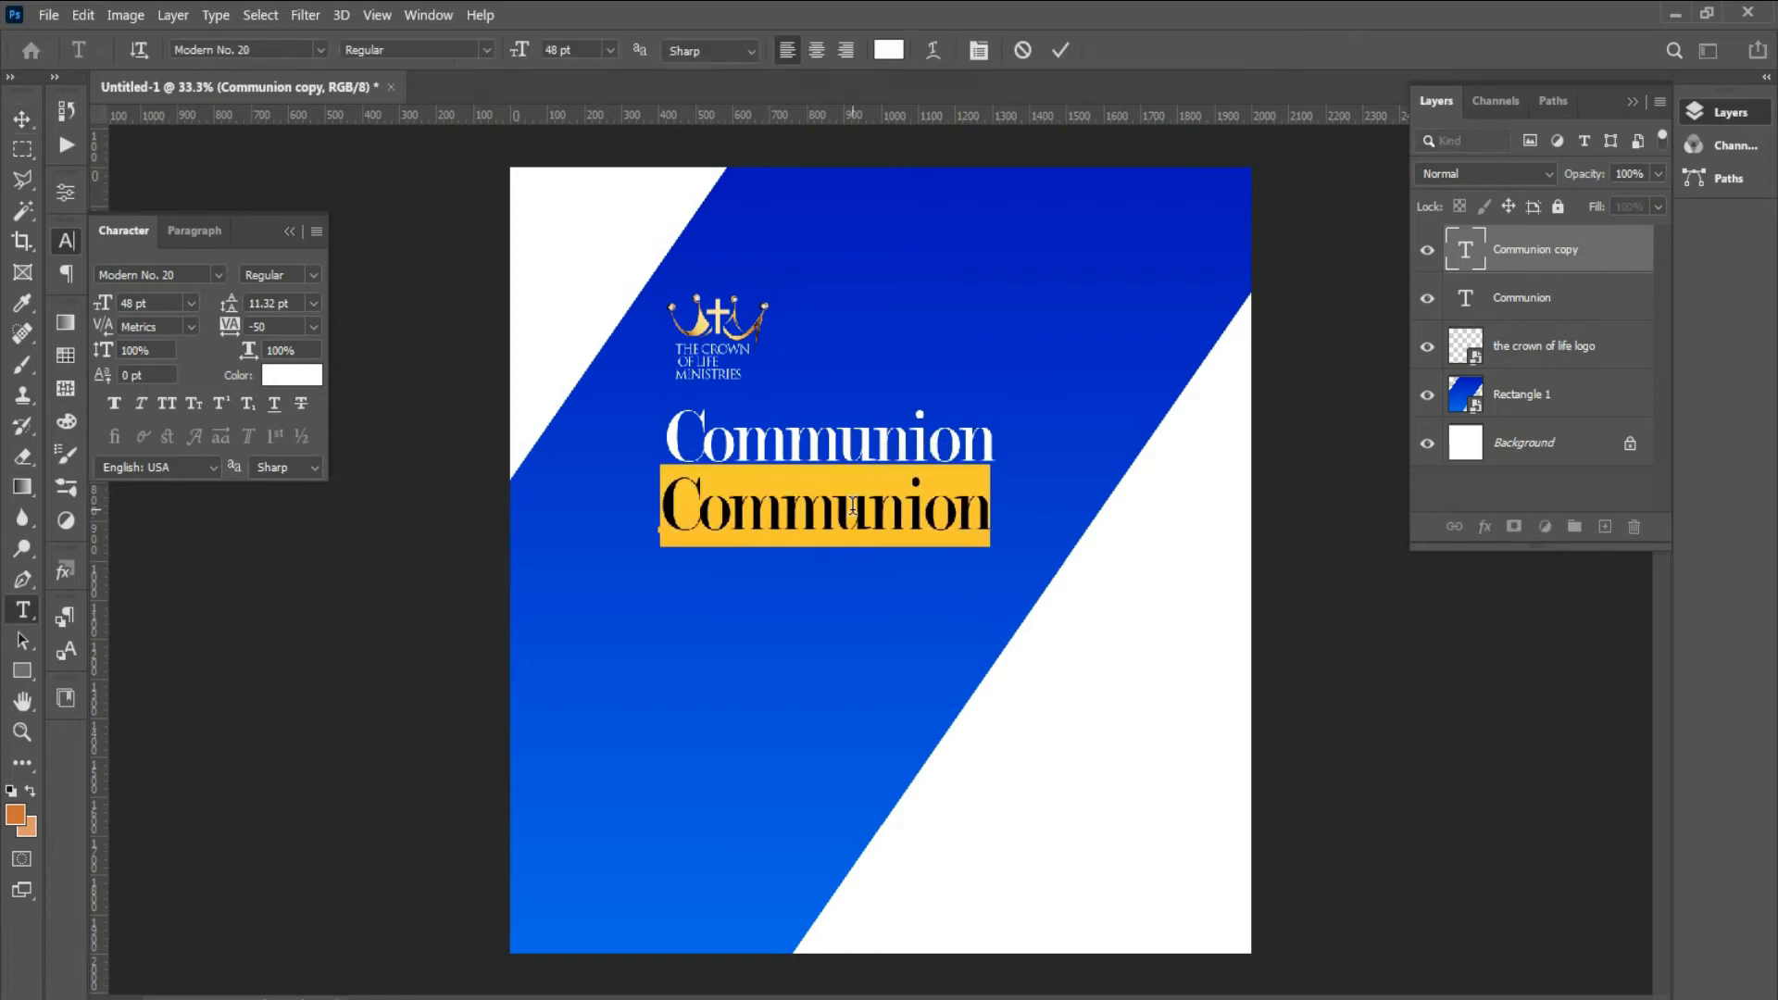
{"action": "type", "text": "and "}
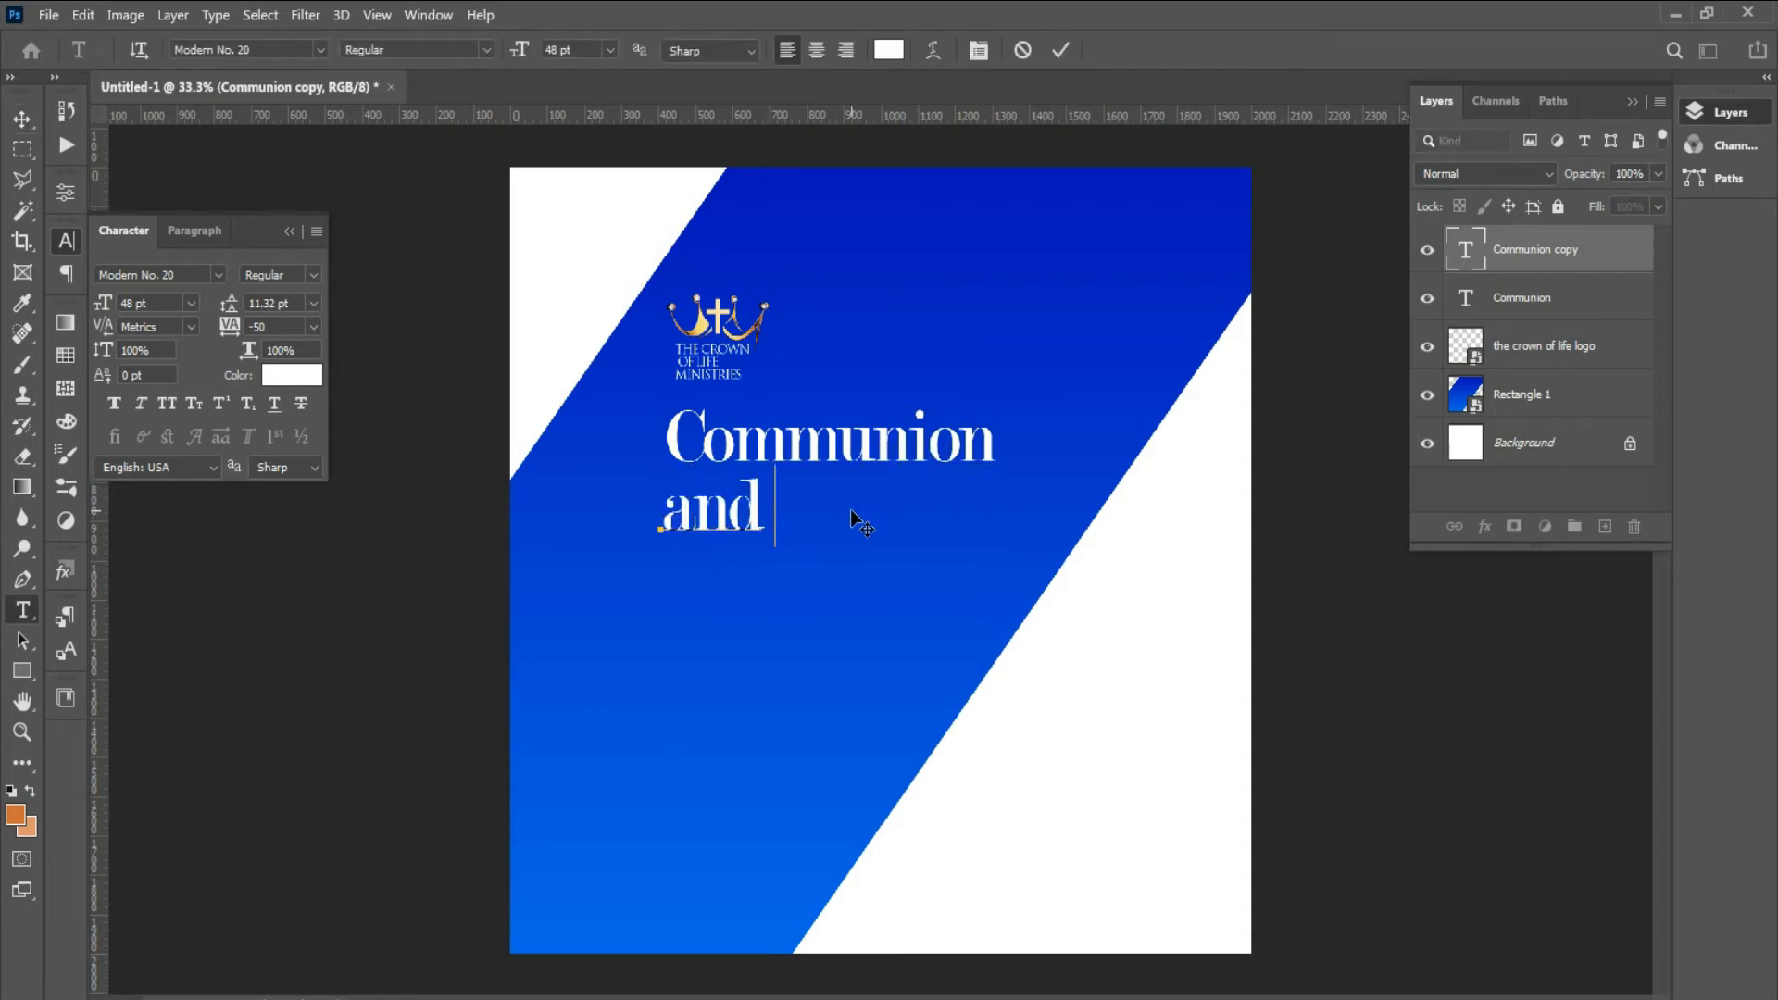
{"action": "type", "text": "Proph"}
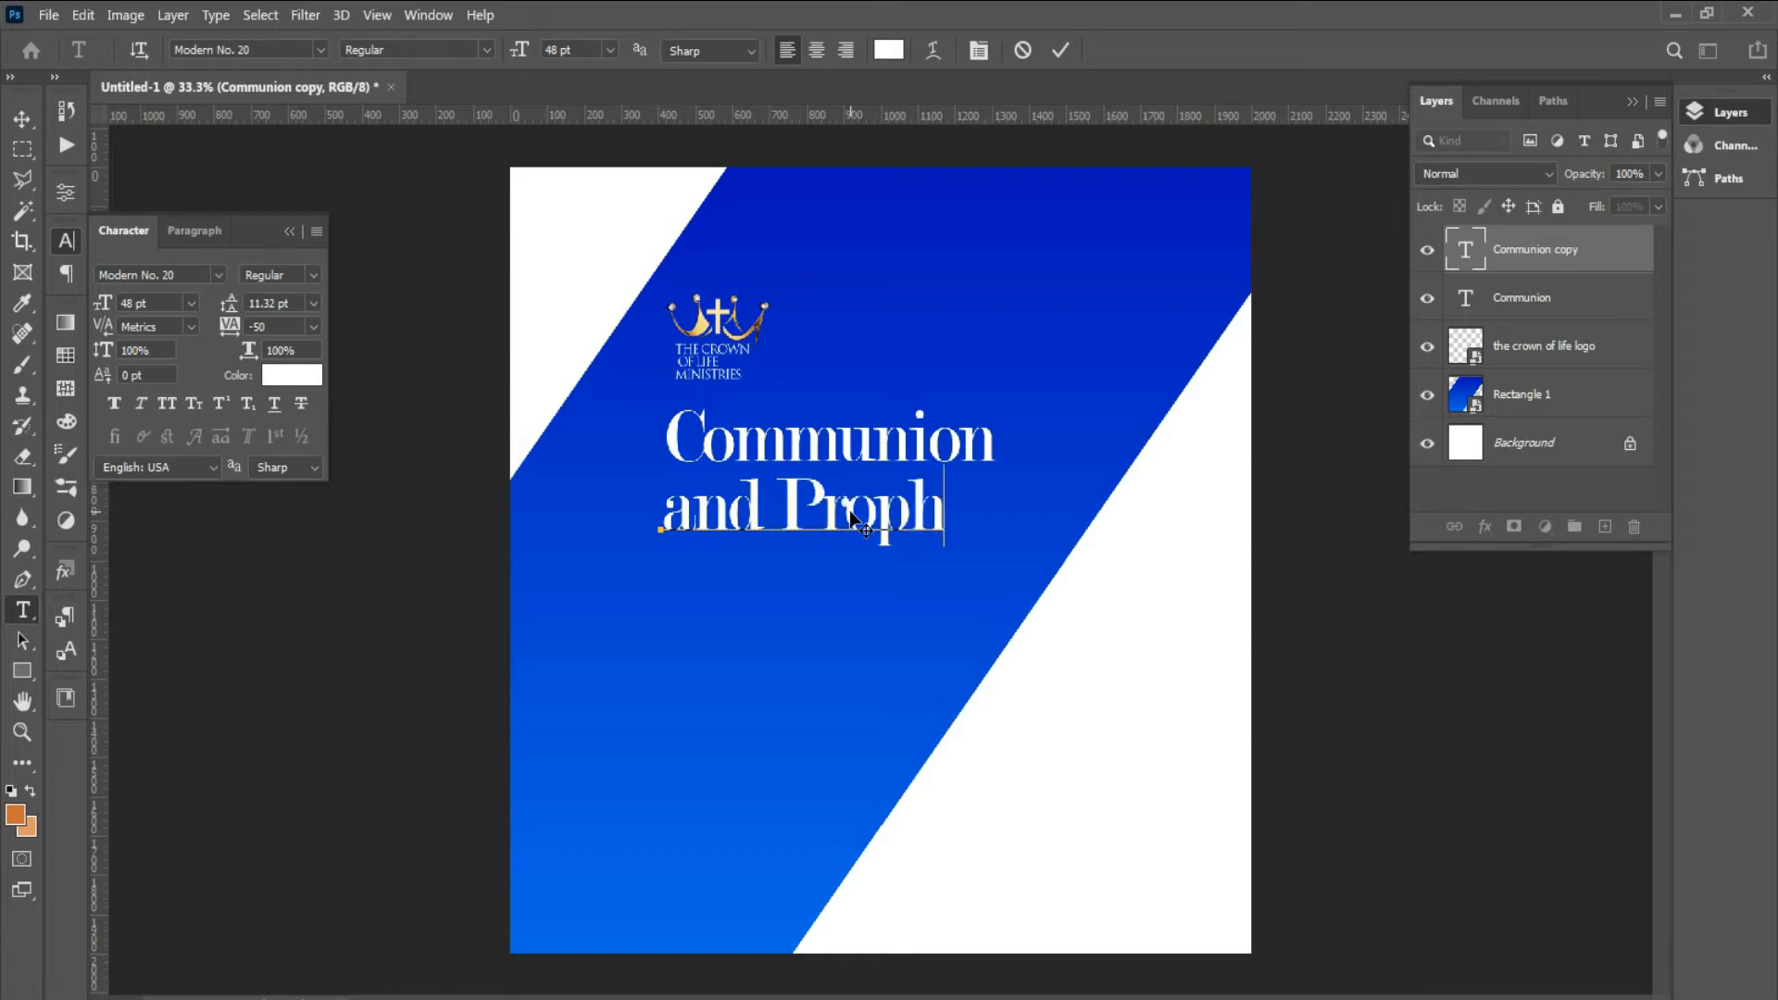
{"action": "type", "text": "etic"}
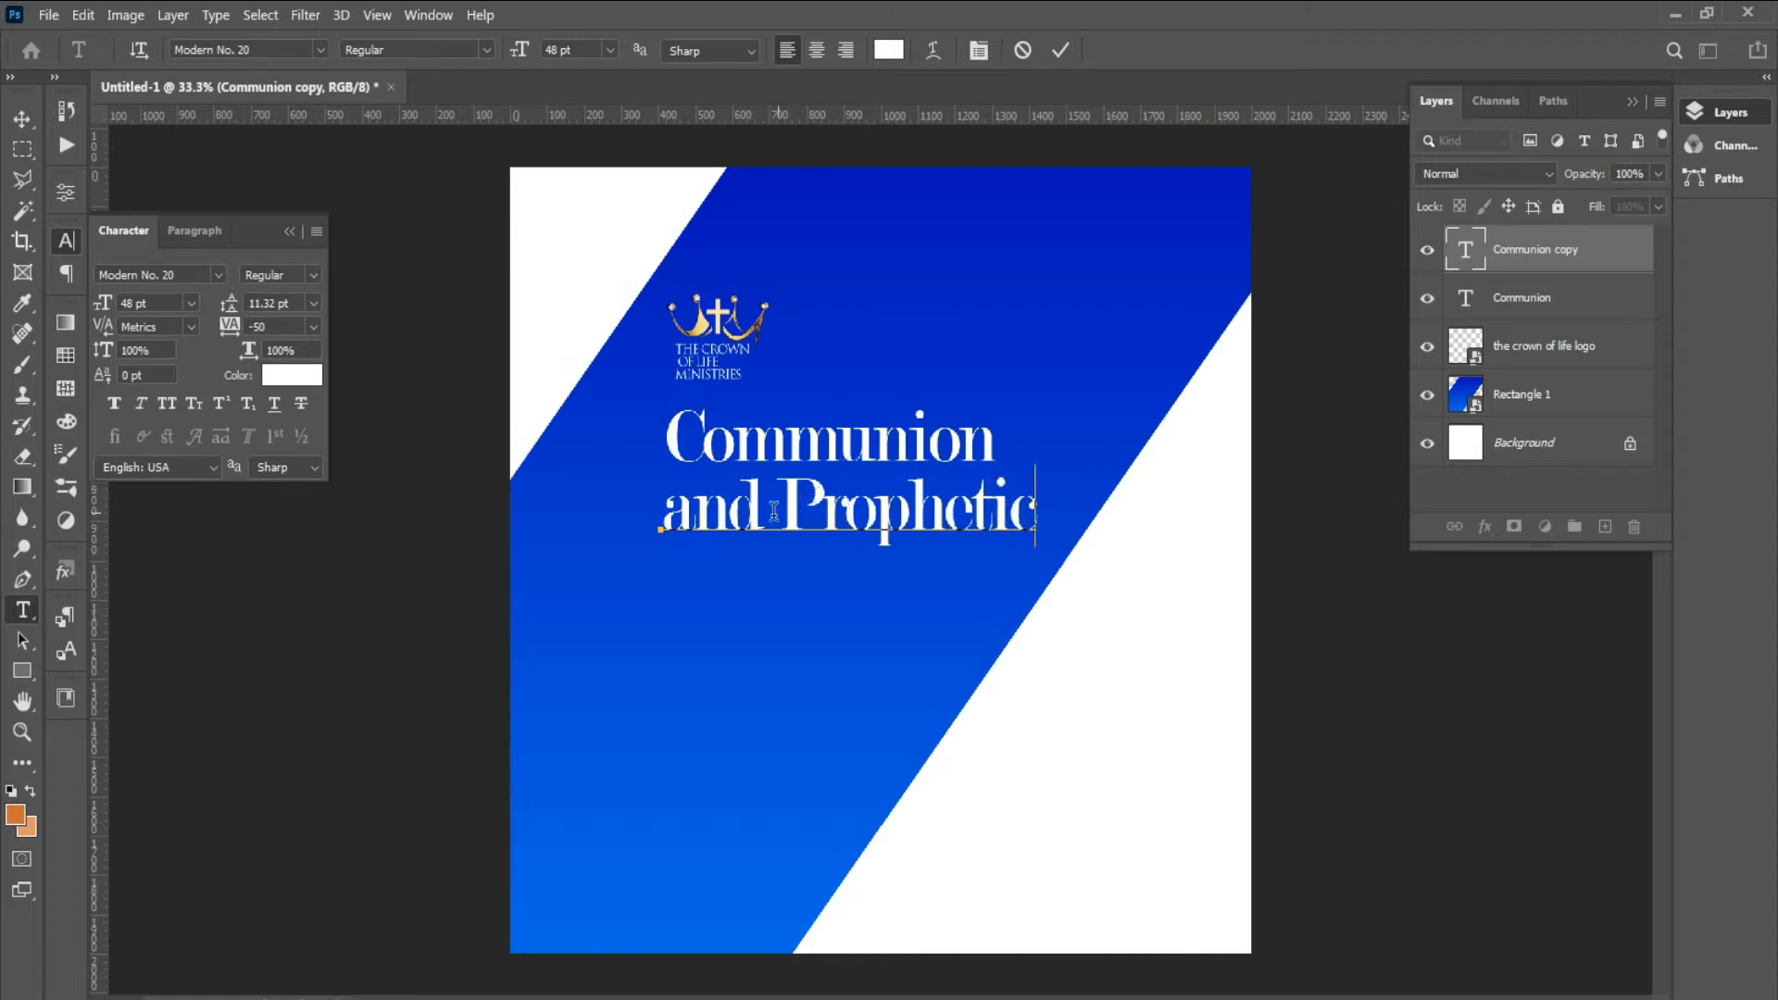
{"action": "left_click_drag", "start_coordinate": [762, 509], "coordinate": [594, 494]}
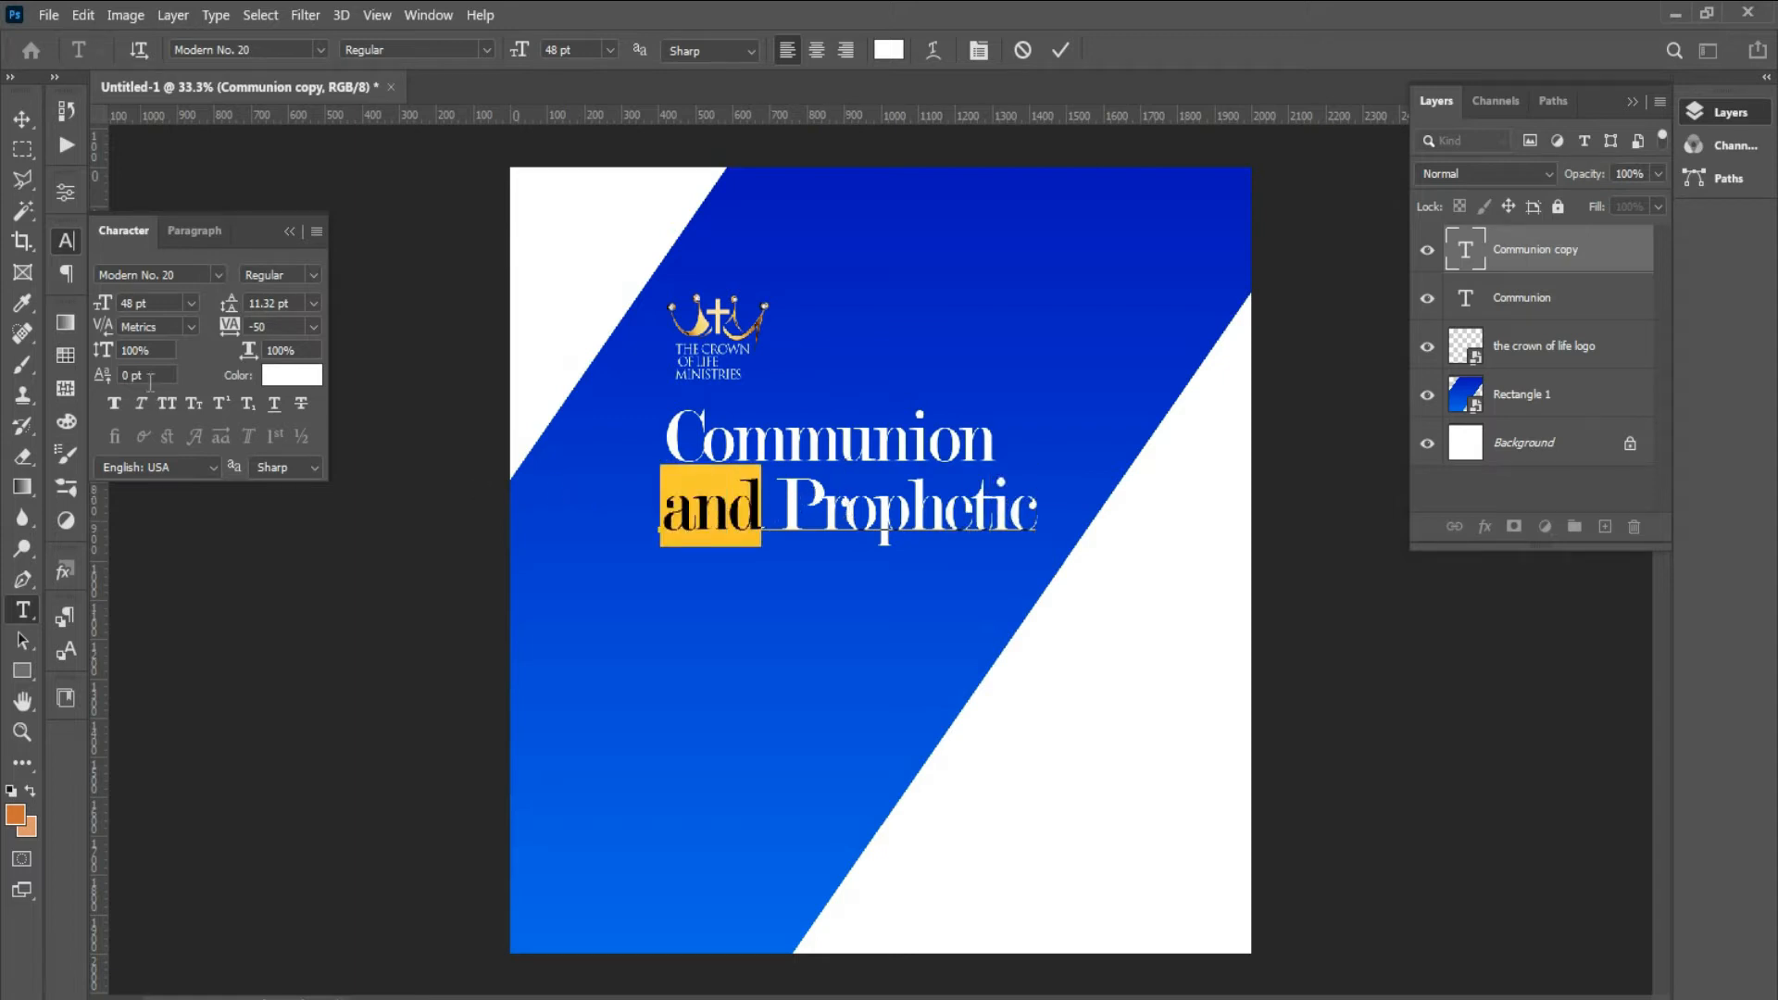
- Try subscript and superscript formatting on the word "and"
{"action": "left_click", "coordinate": [248, 404]}
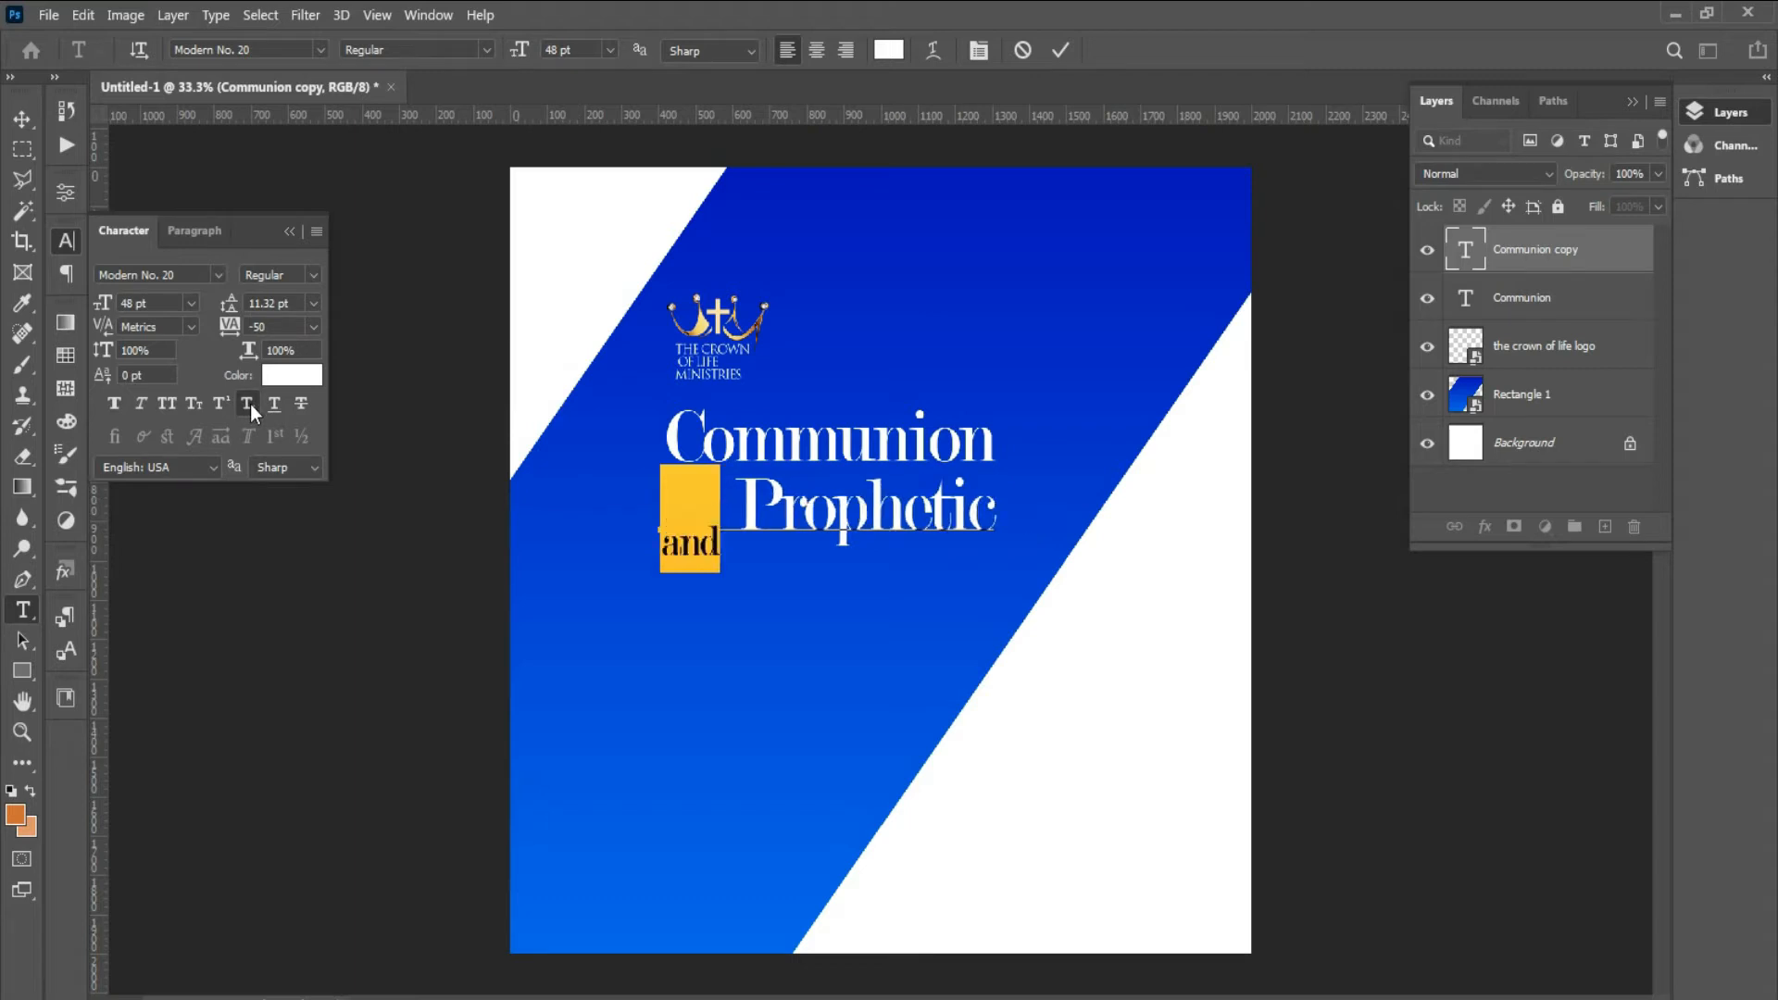
{"action": "left_click", "coordinate": [250, 404]}
{"action": "left_click", "coordinate": [220, 403]}
{"action": "left_click", "coordinate": [220, 401]}
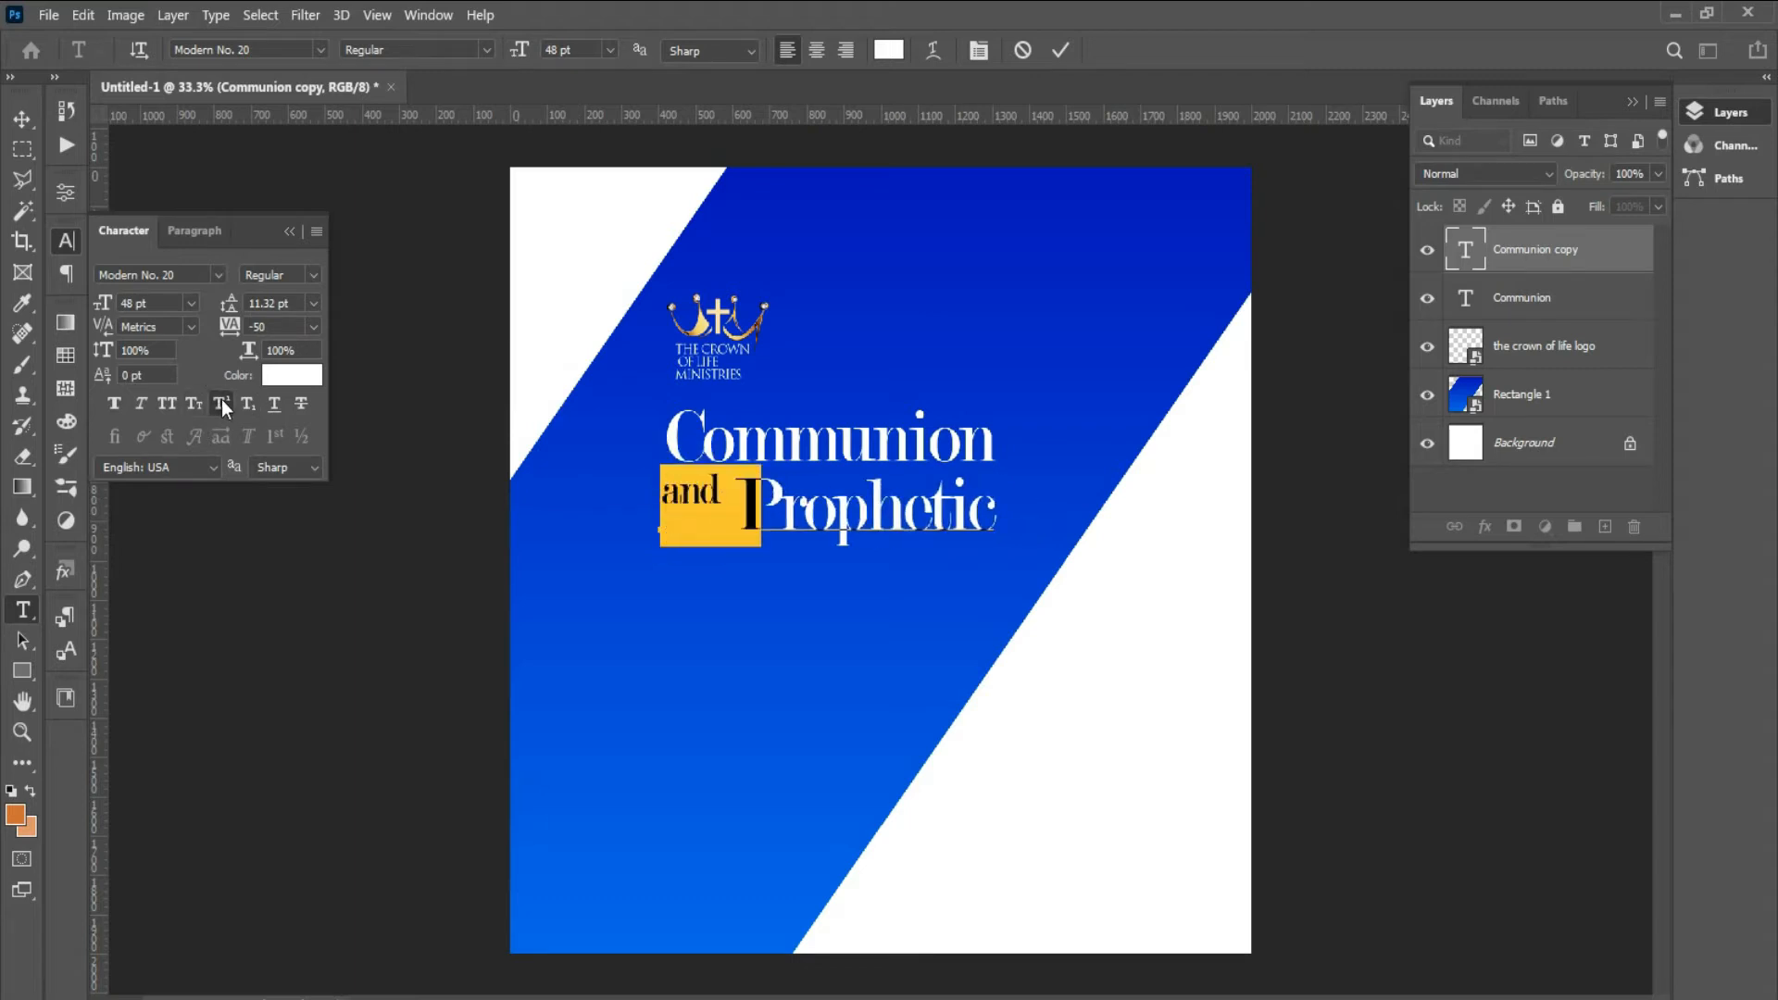
- Make the word "and" superscript and set its size to 36 pt after trying 30 pt and 48 pt
{"action": "left_click", "coordinate": [610, 51]}
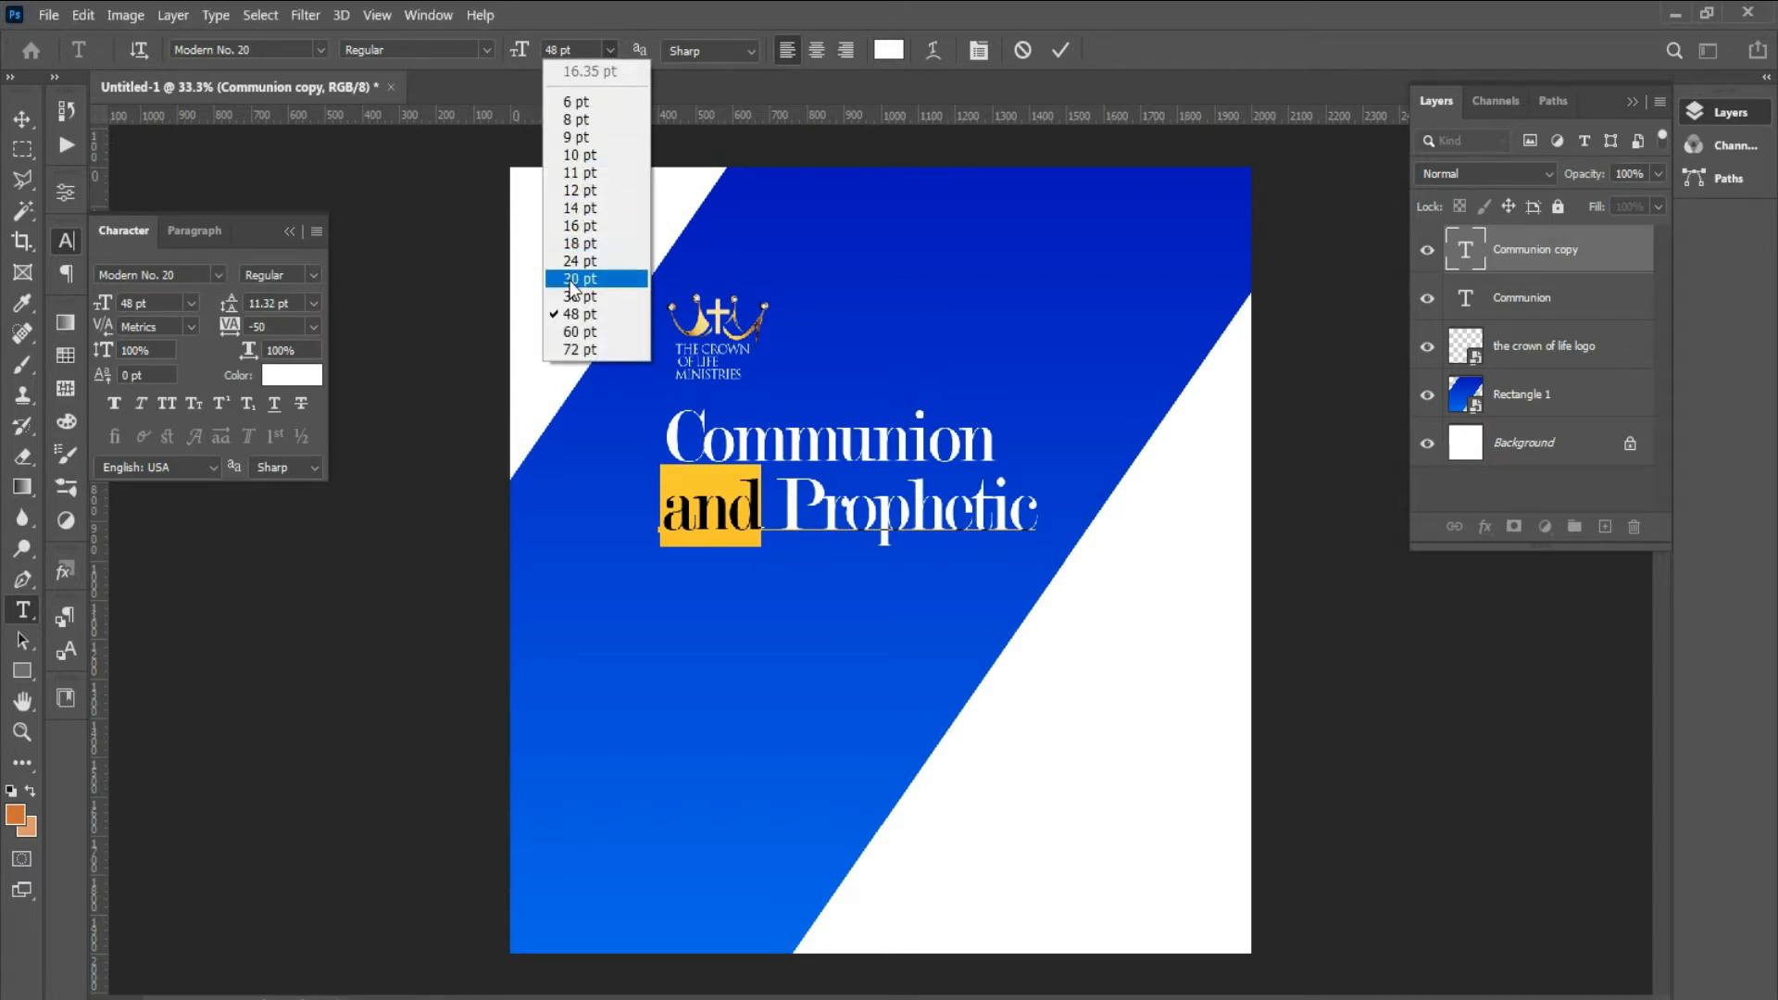
{"action": "left_click", "coordinate": [579, 278]}
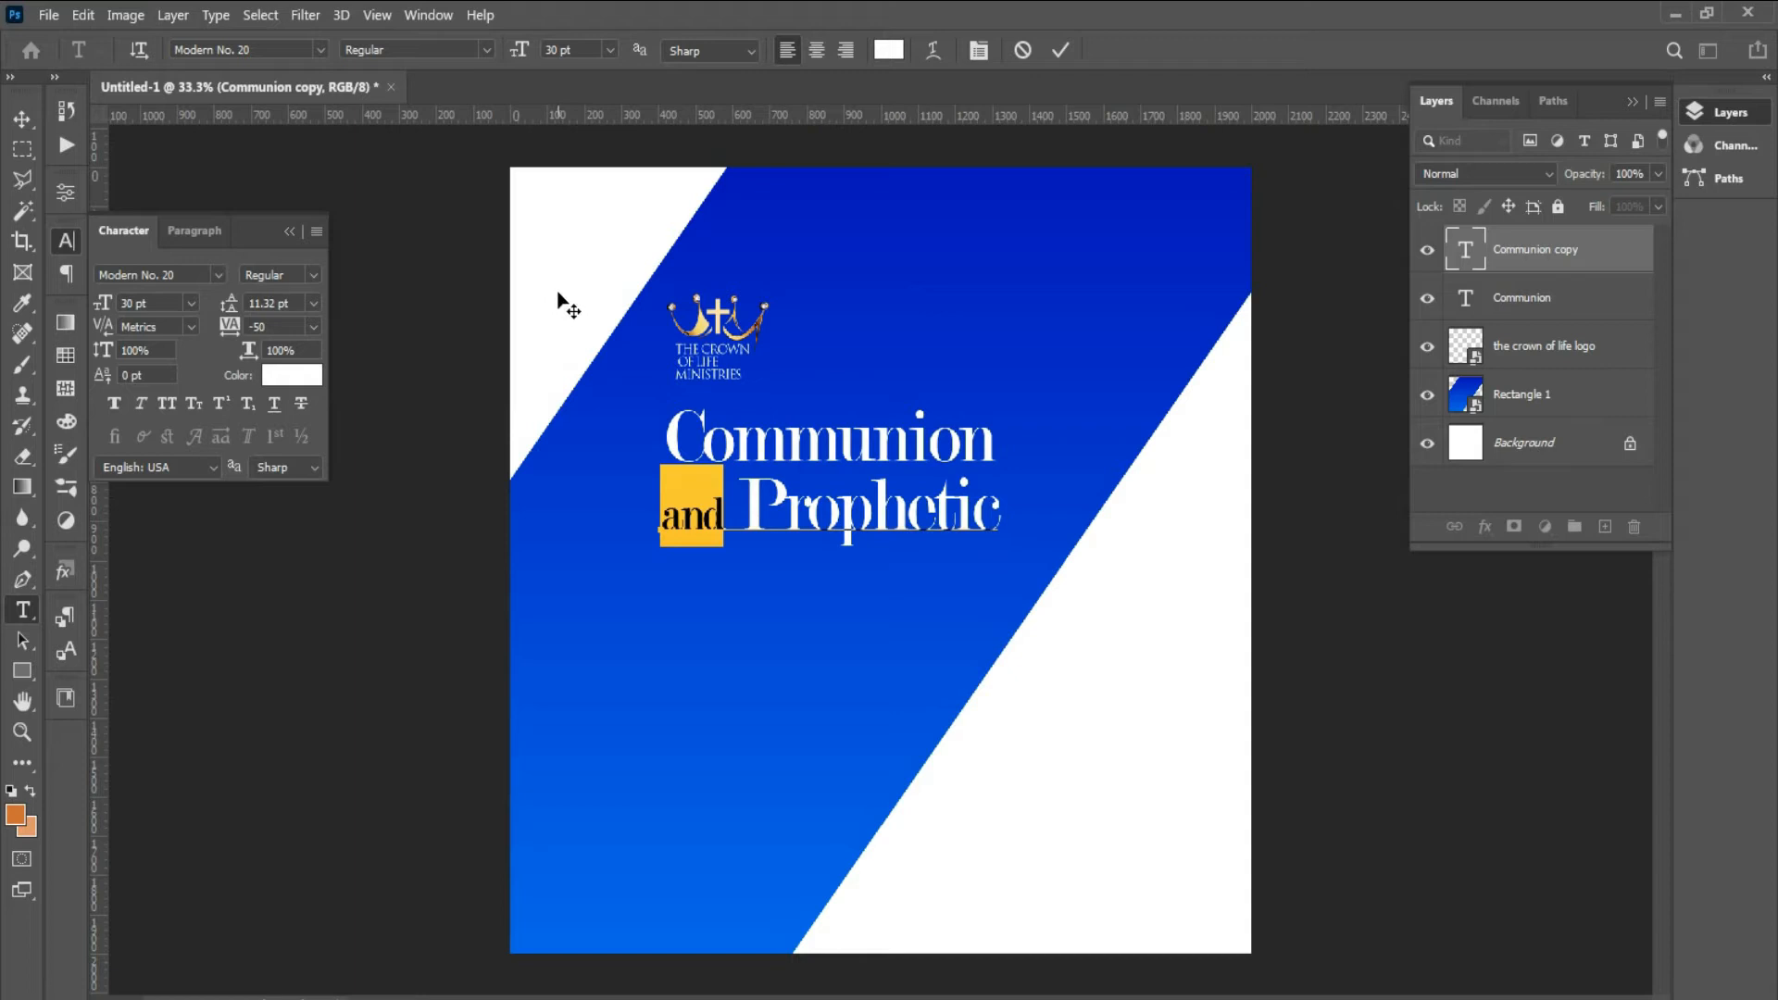
{"action": "left_click", "coordinate": [220, 404]}
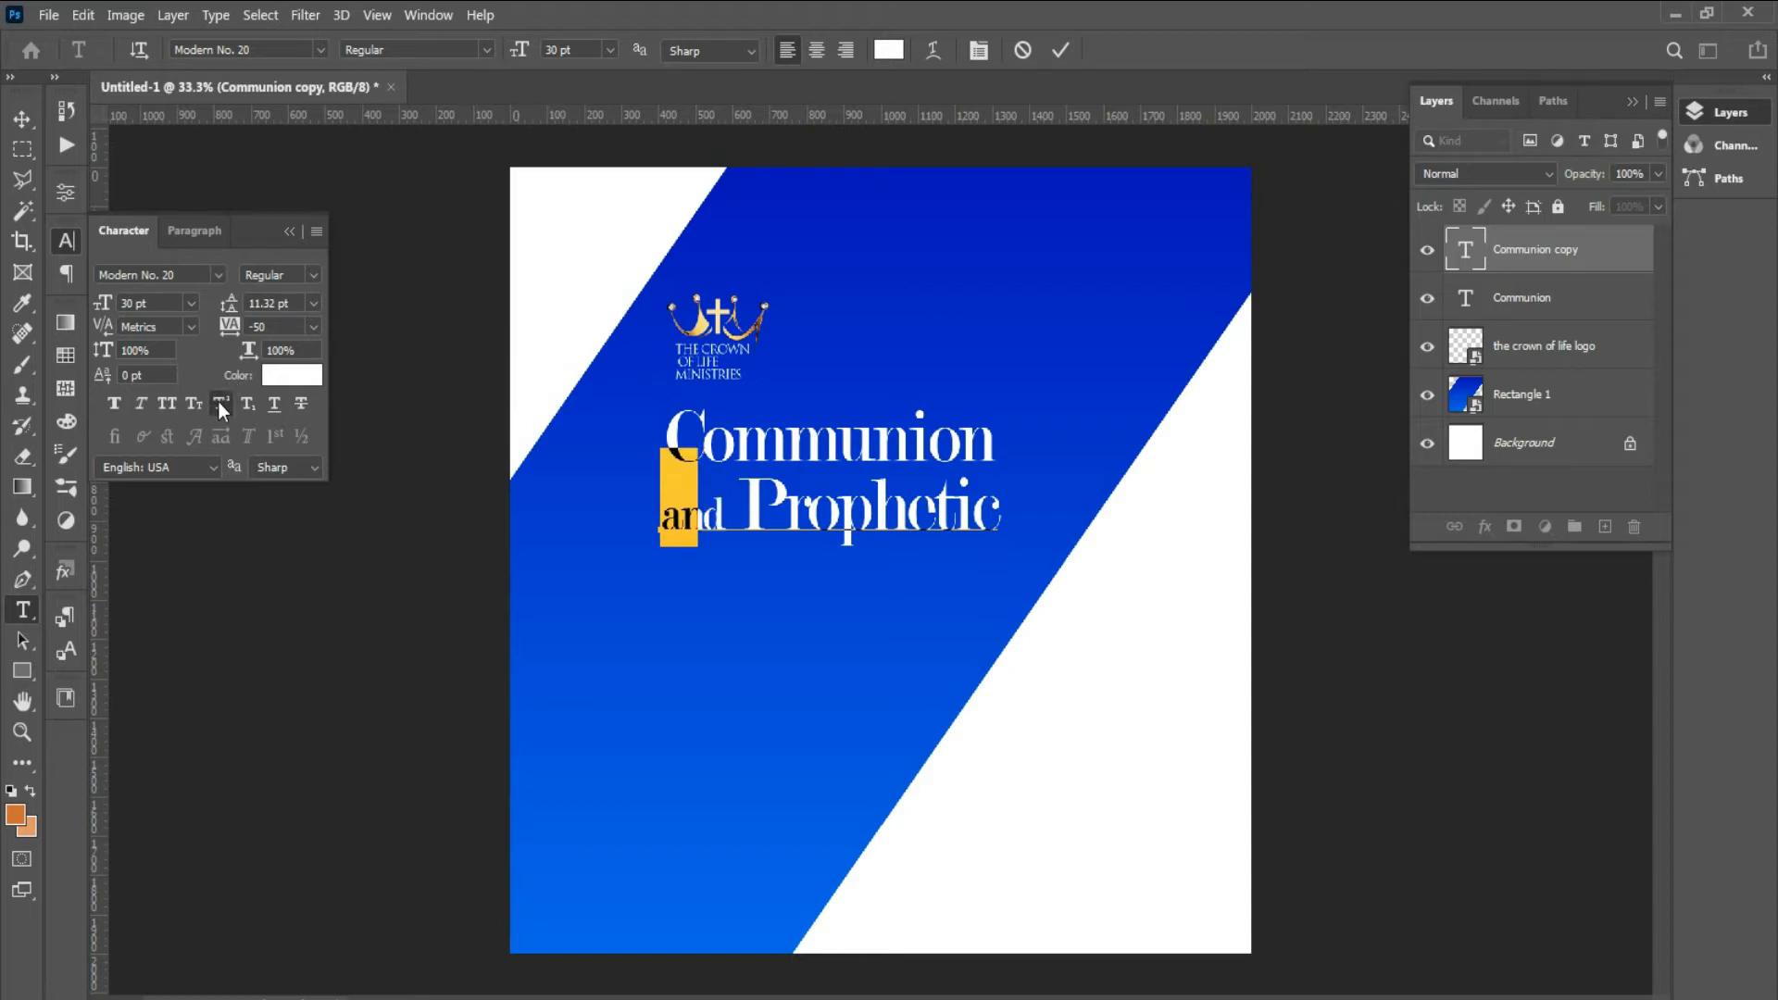
{"action": "left_click", "coordinate": [610, 49]}
{"action": "key", "text": "Escape"}
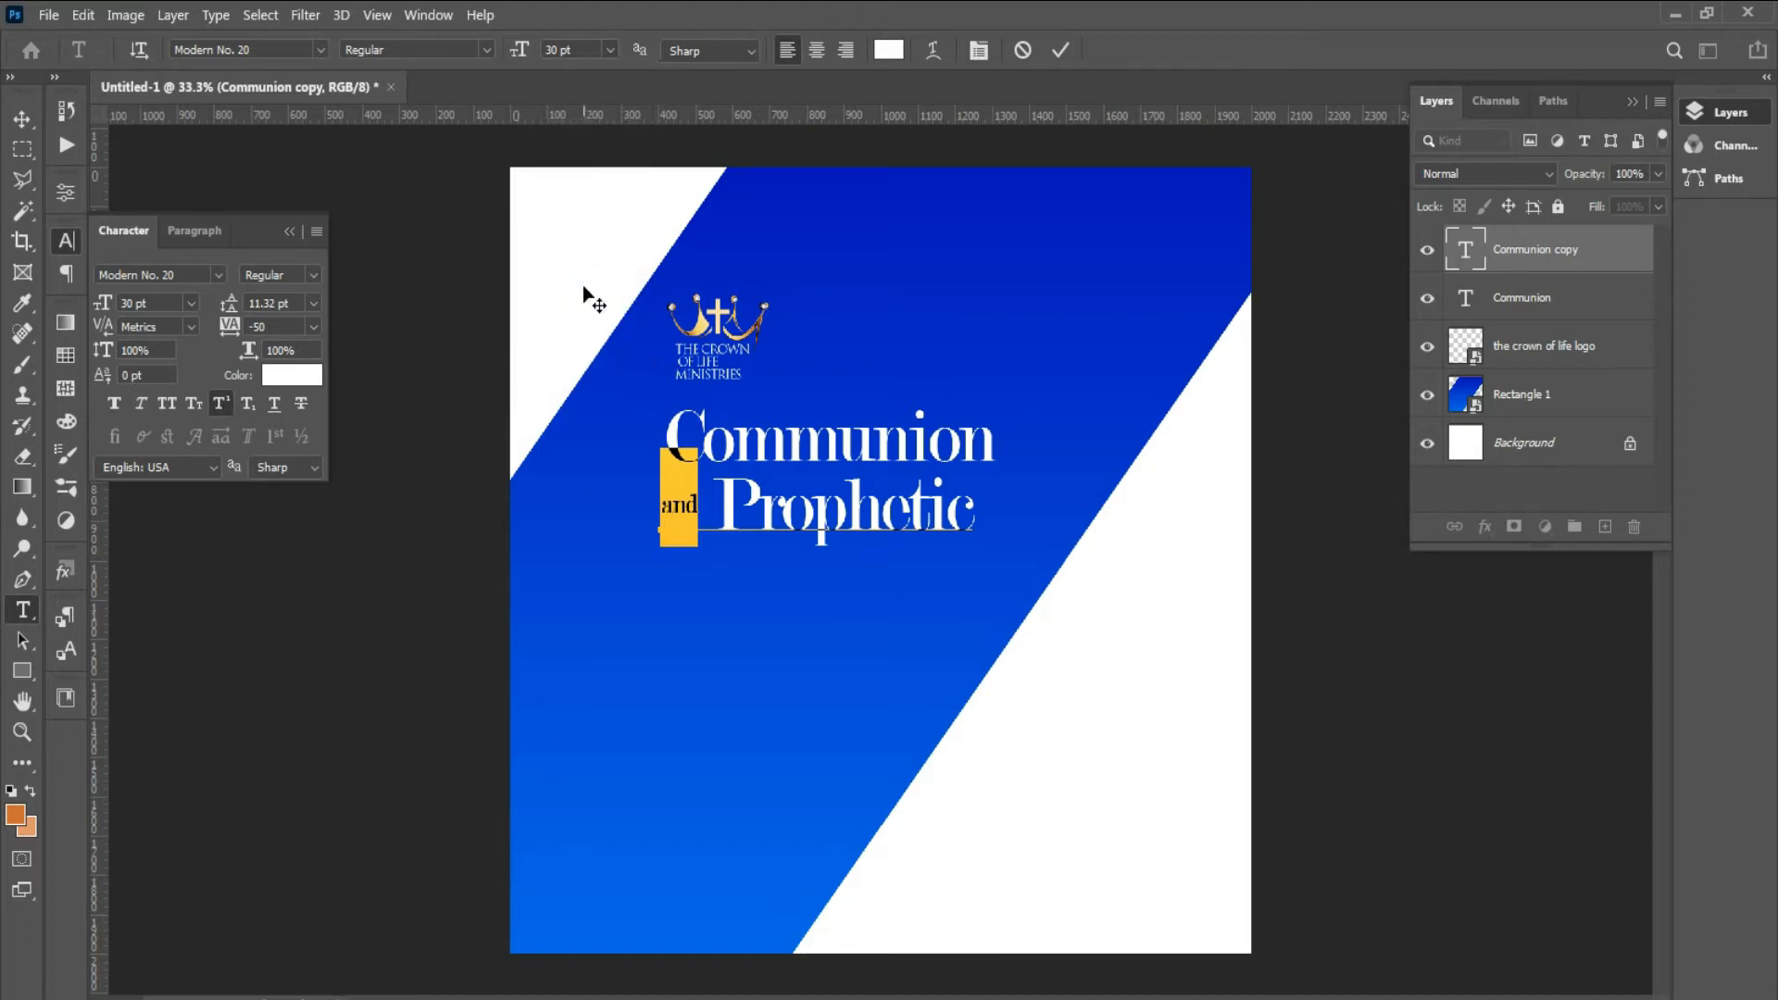
{"action": "left_click", "coordinate": [610, 49]}
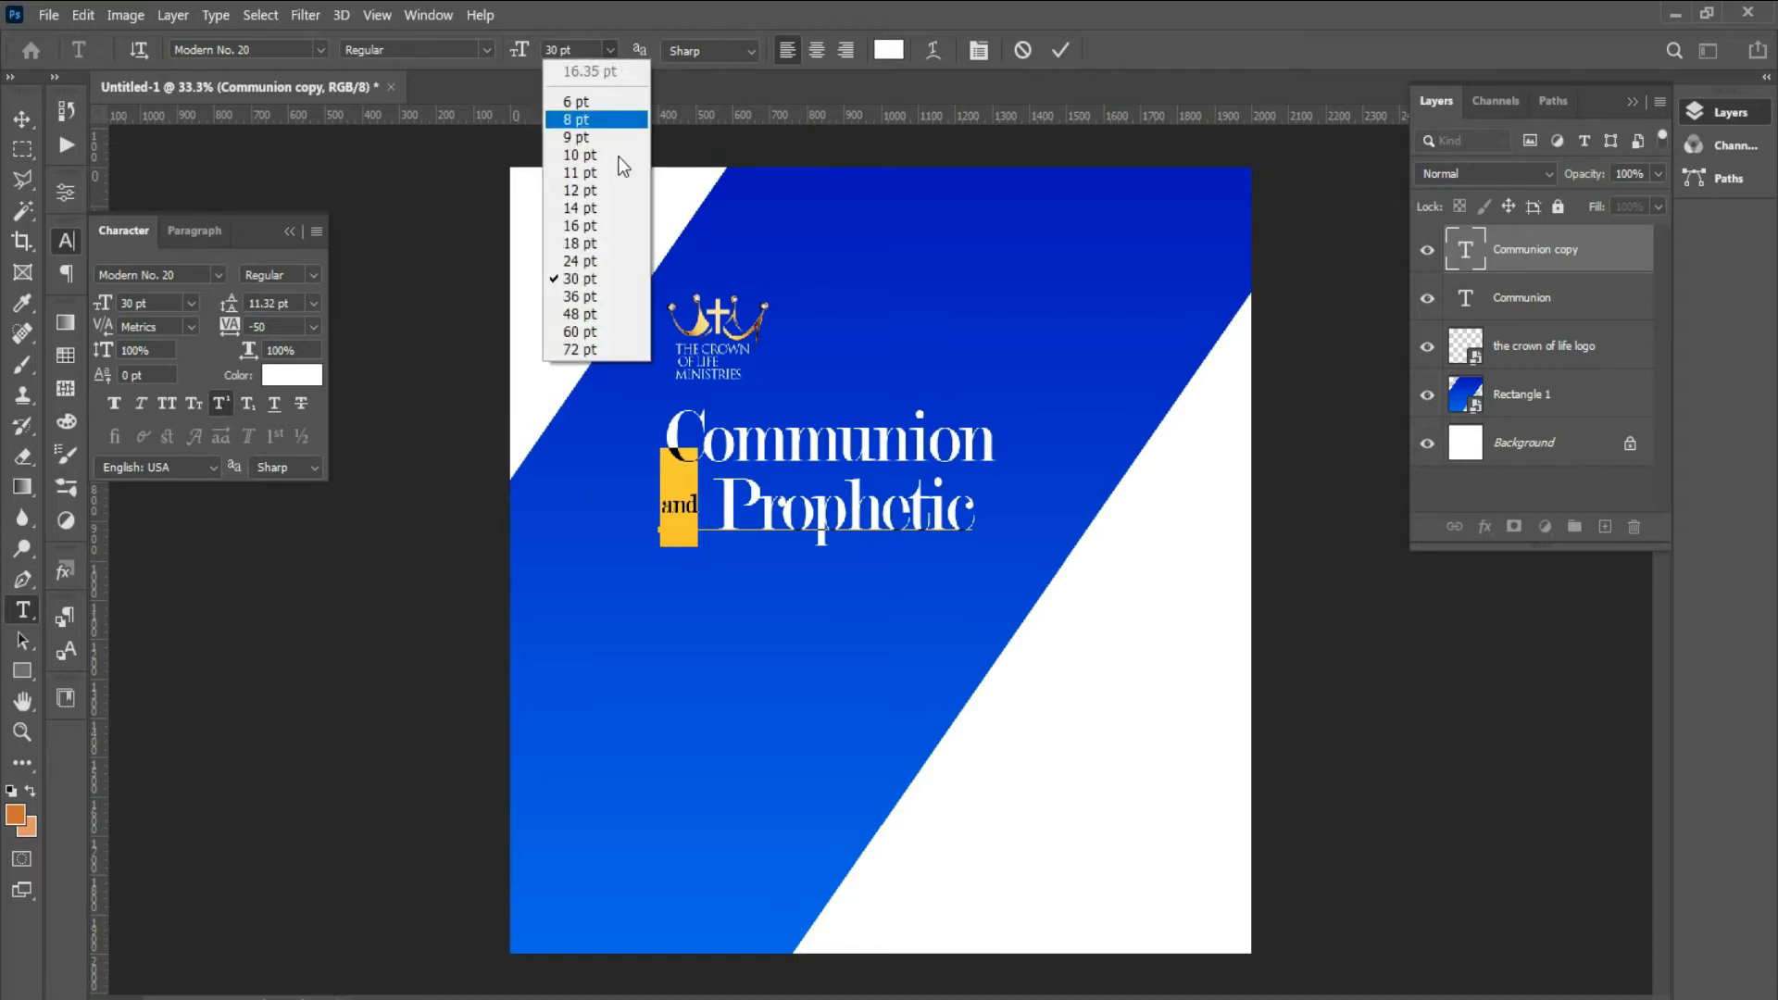
{"action": "left_click", "coordinate": [591, 317]}
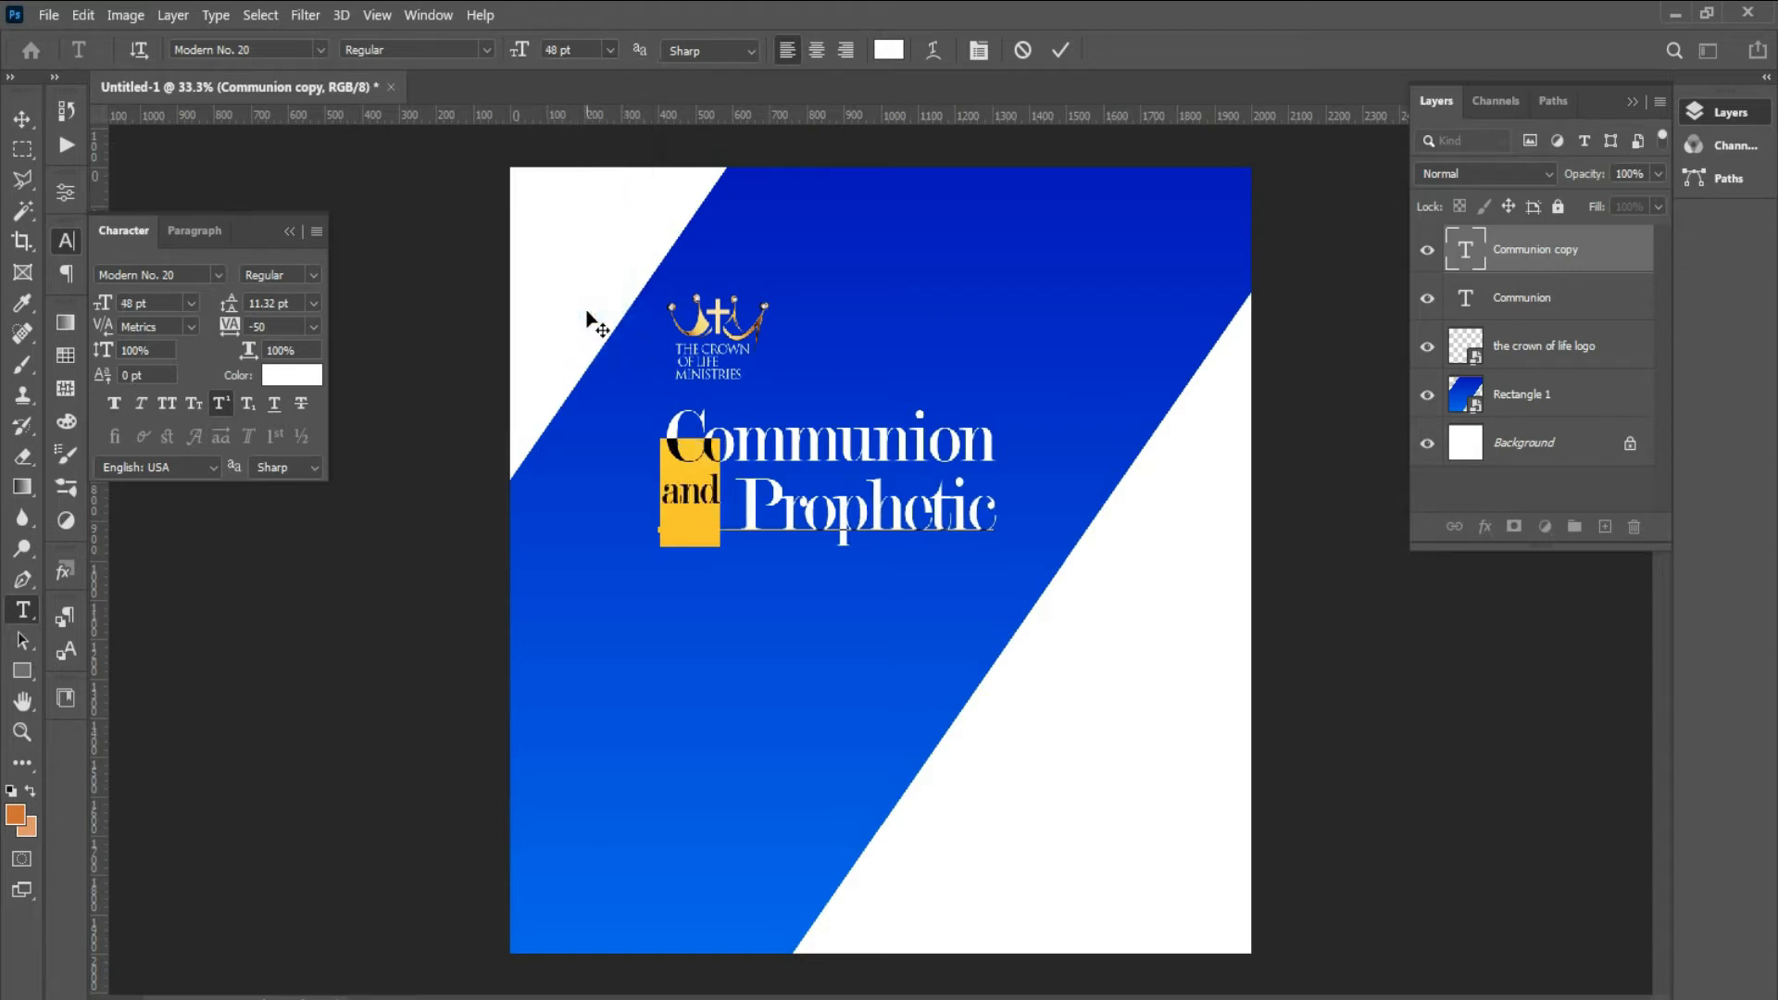
{"action": "left_click", "coordinate": [610, 49]}
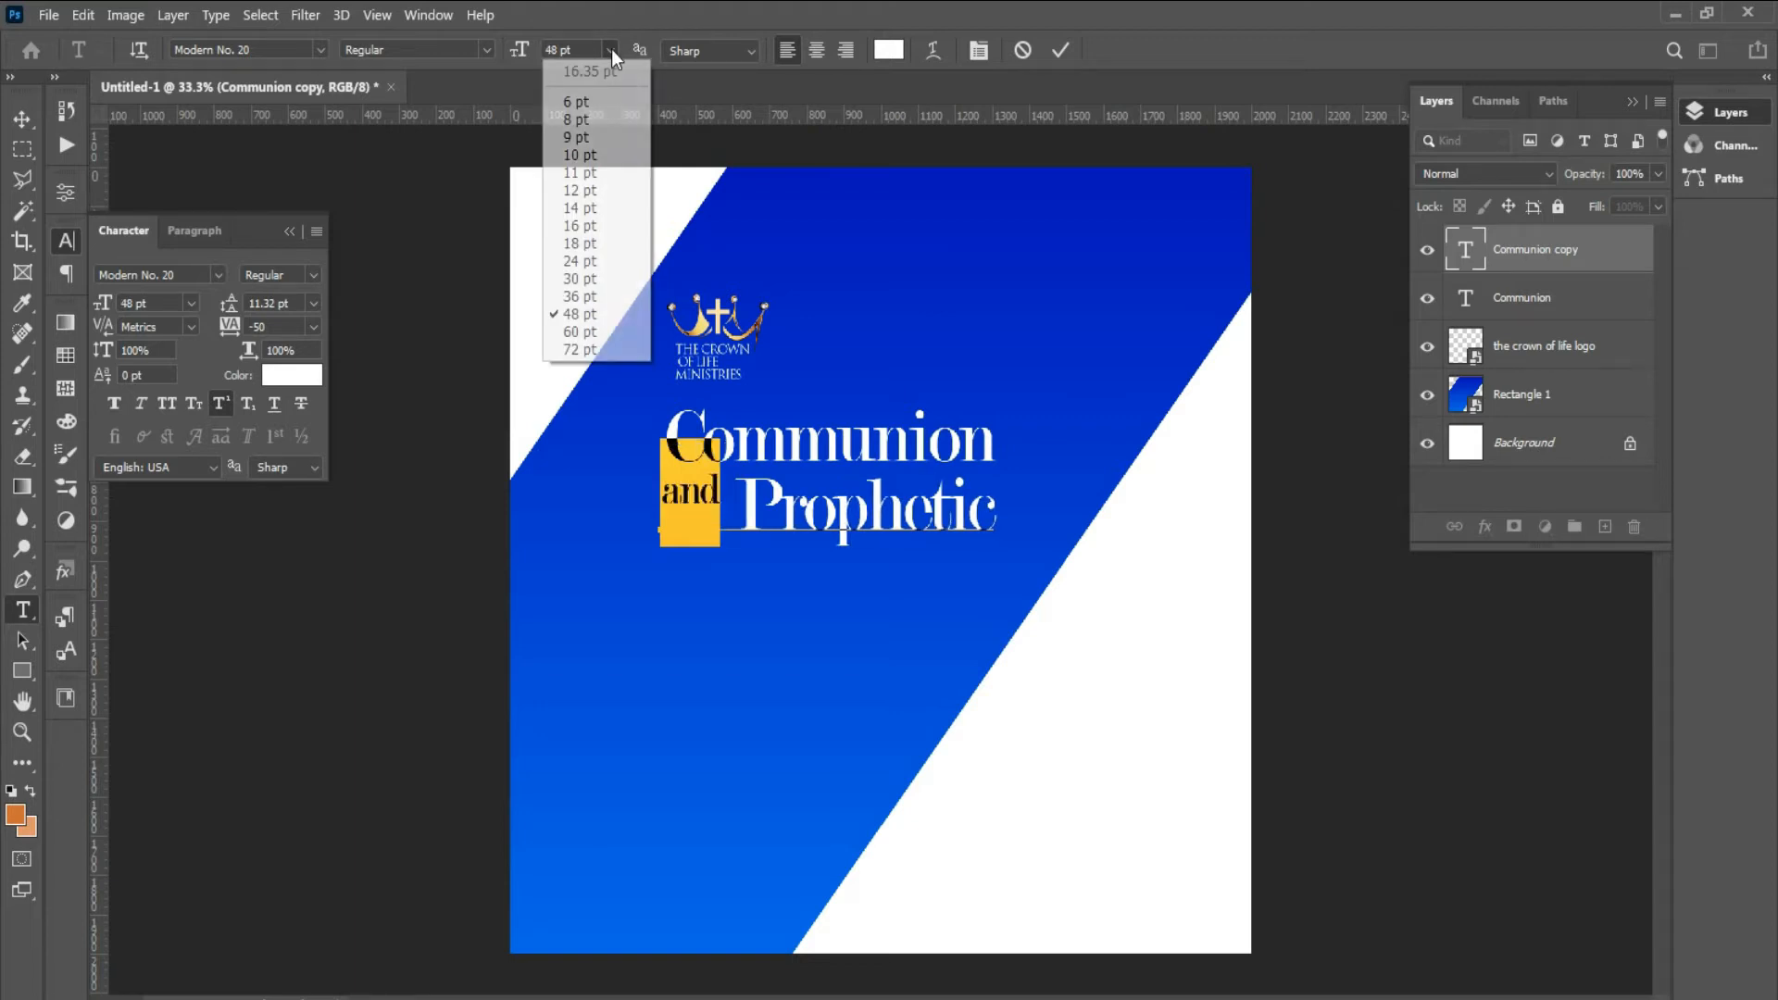
{"action": "left_click", "coordinate": [577, 297]}
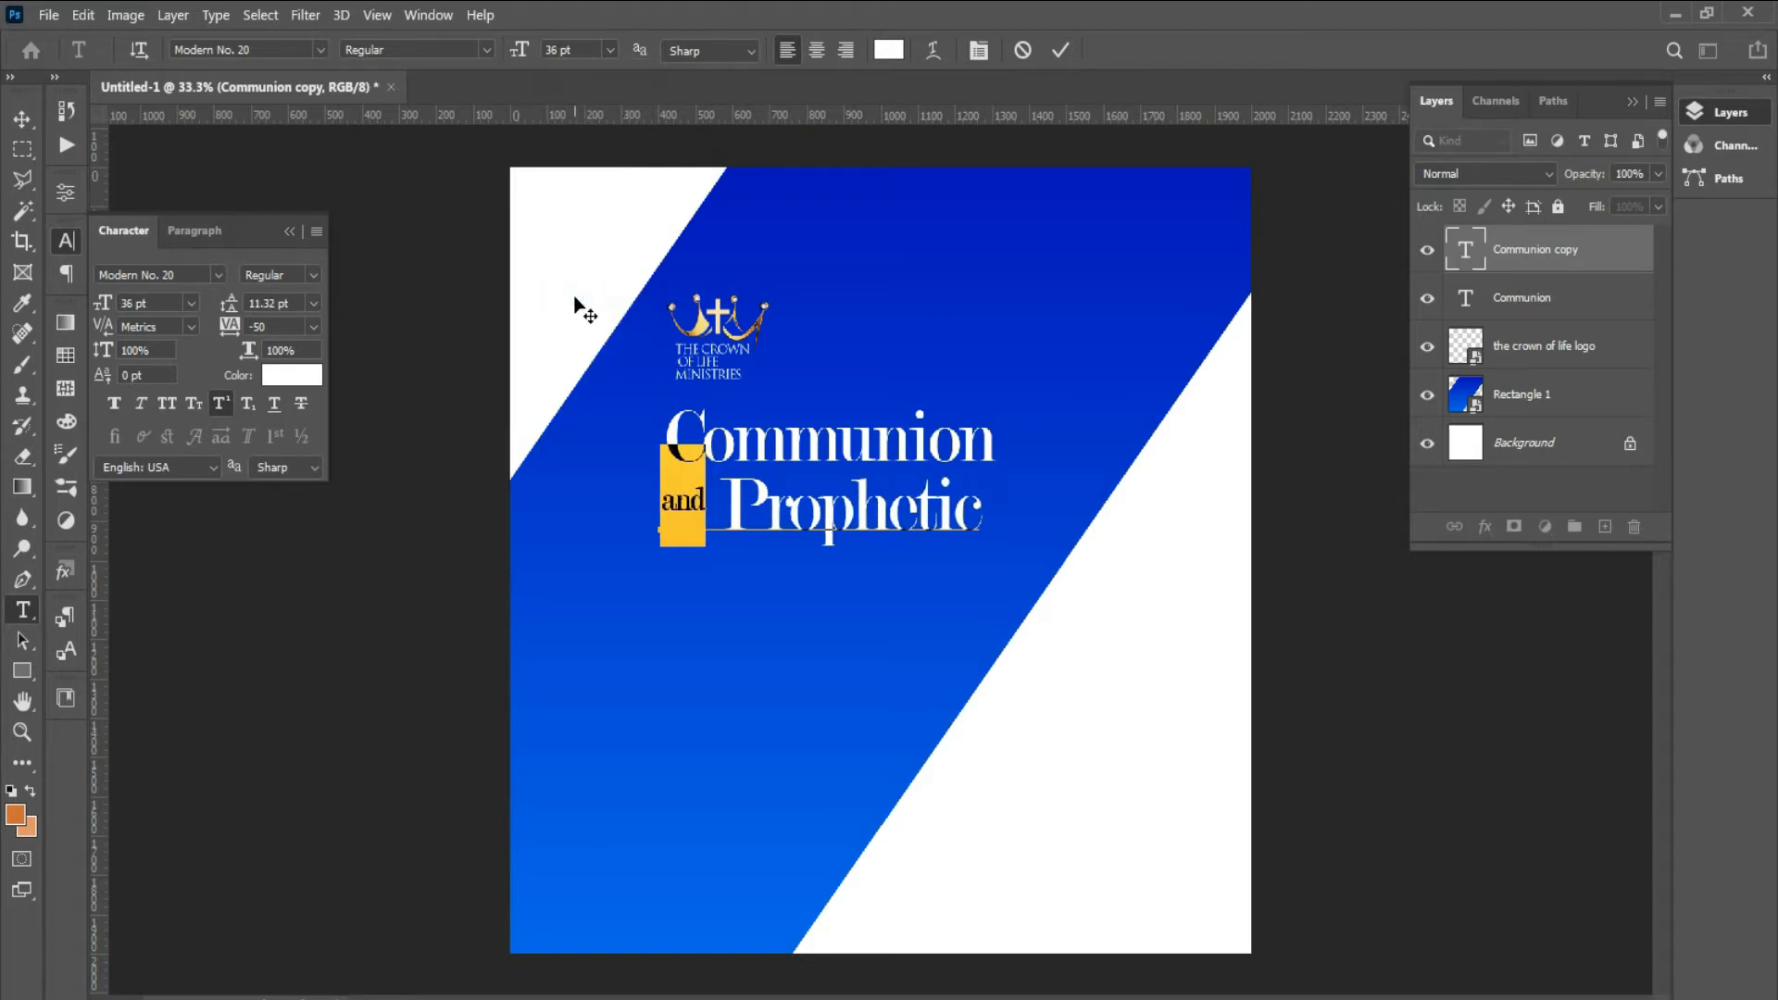
- Remove the space between "and" and "Prophetic" and commit the text edit
{"action": "left_click", "coordinate": [733, 500]}
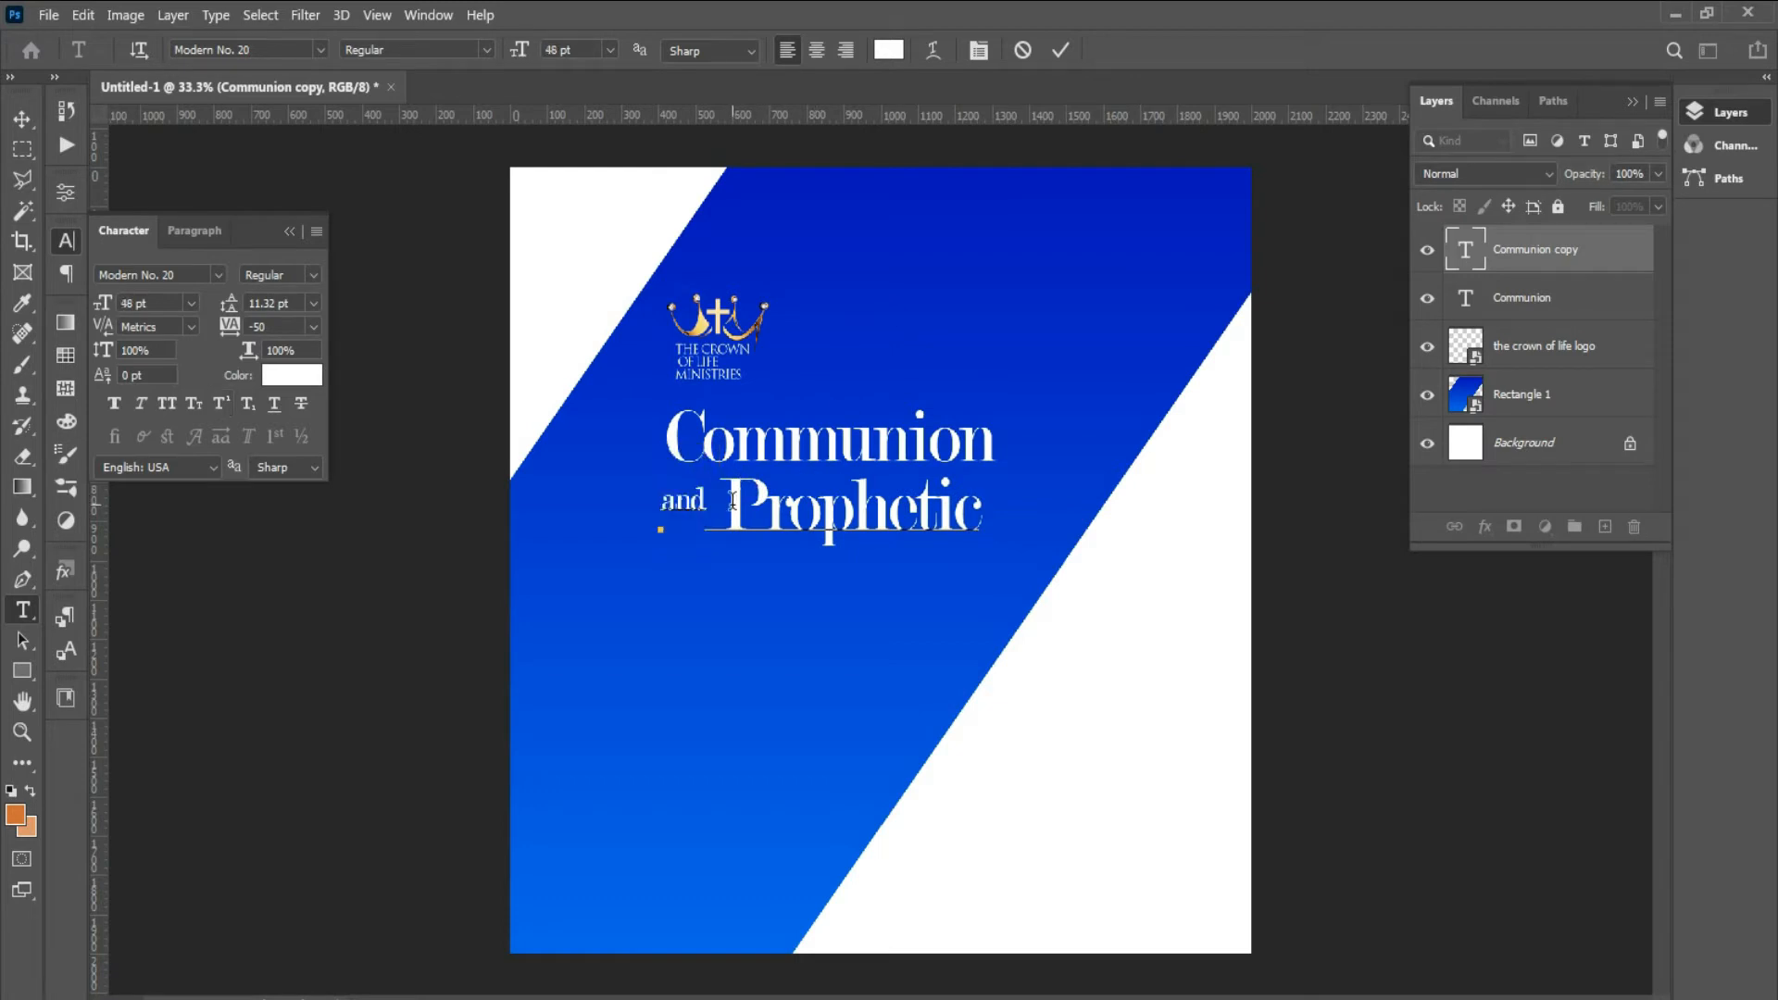
{"action": "key", "text": "BackSpace"}
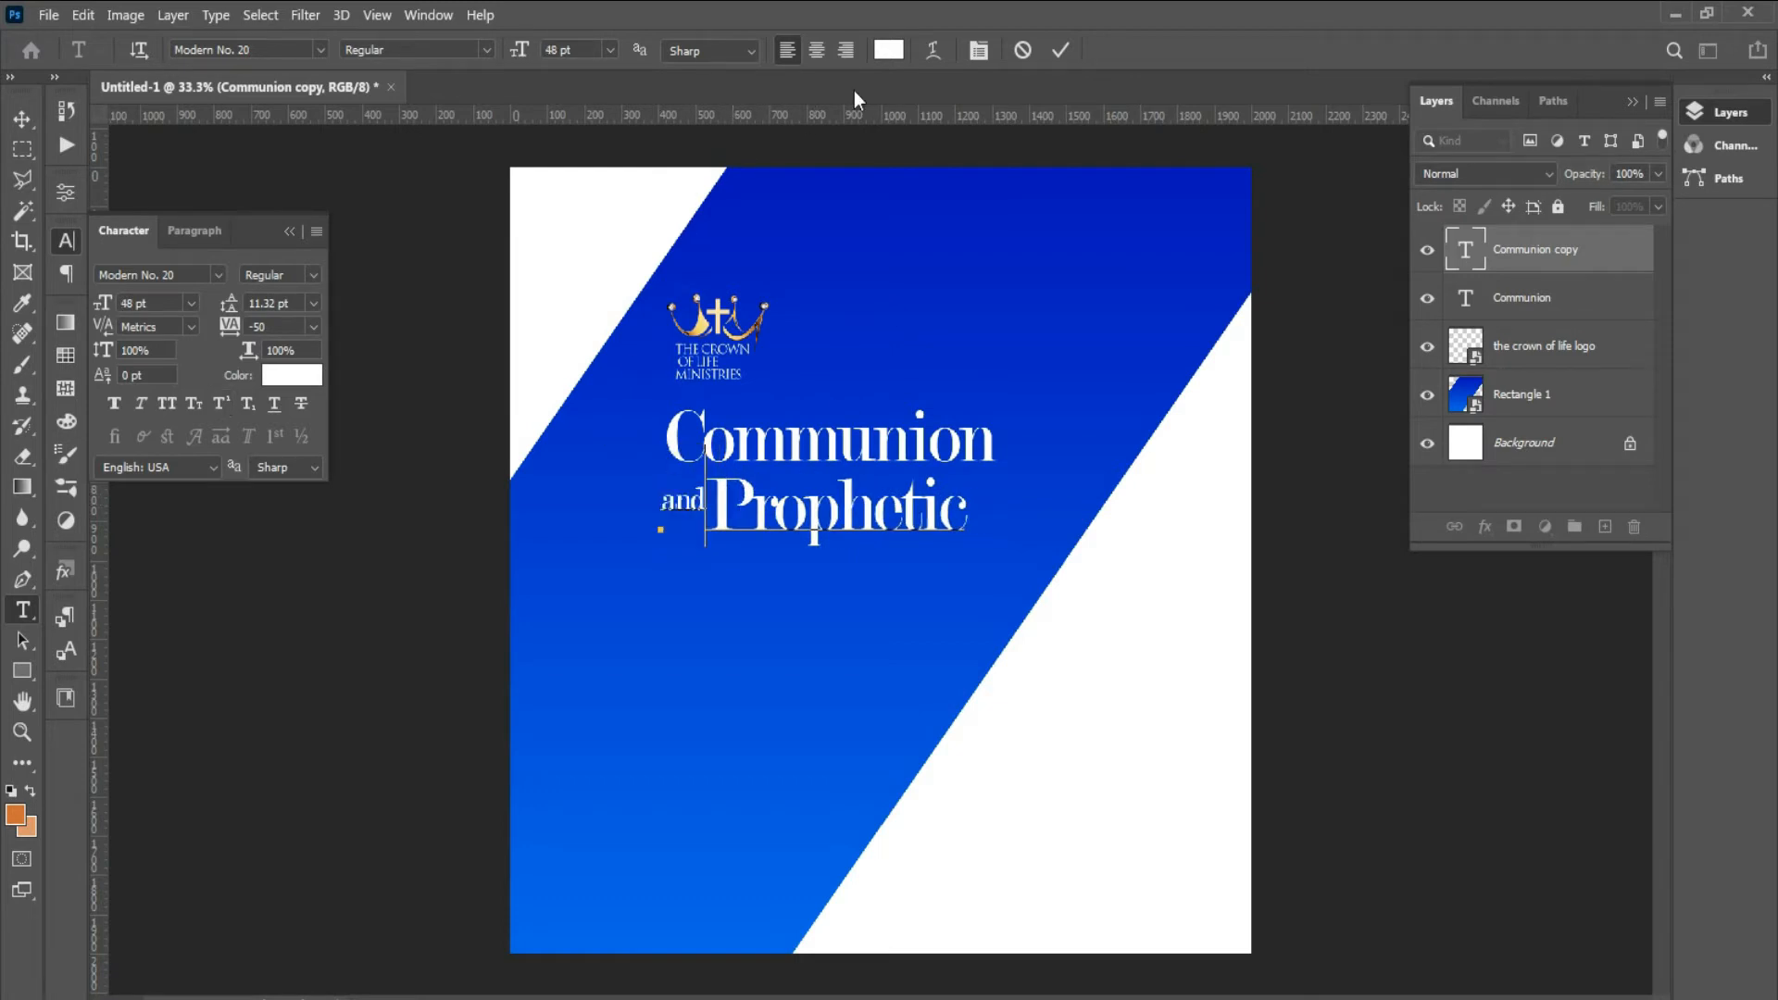
{"action": "left_click", "coordinate": [22, 119]}
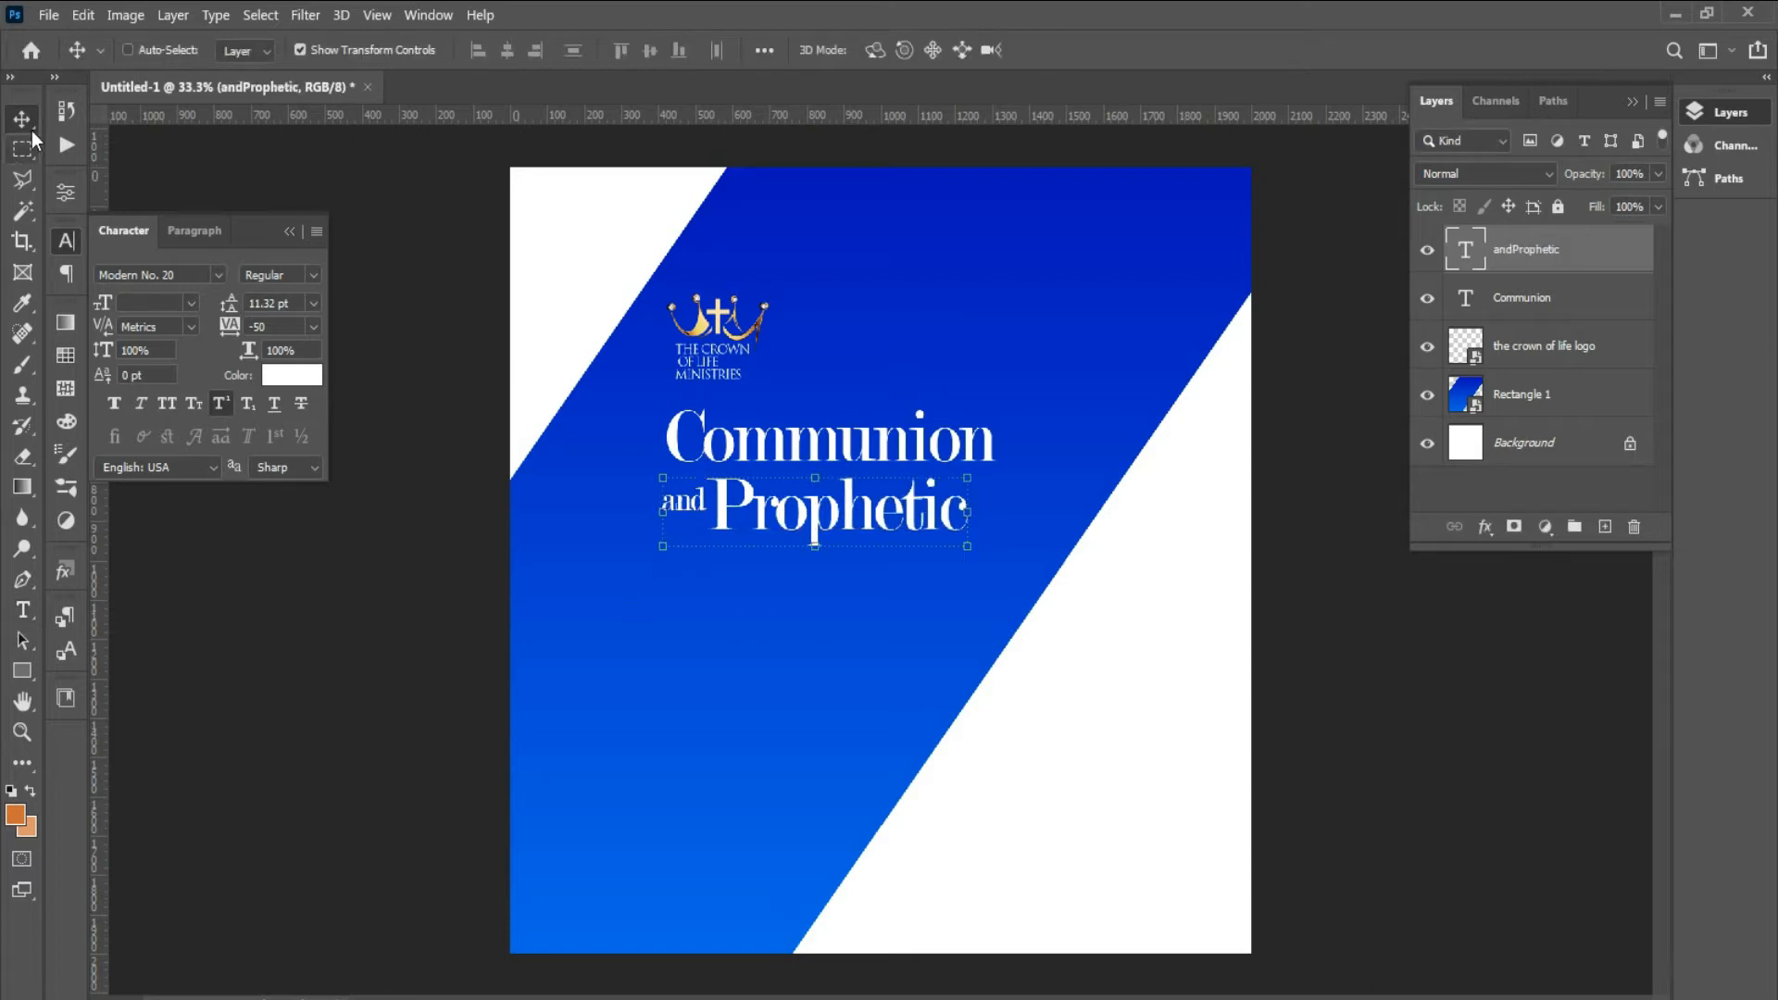
- Align the "andProphetic" line's left edge with "Communion" and nudge it up to sit close beneath that line
{"action": "left_click_drag", "start_coordinate": [772, 505], "coordinate": [807, 507]}
{"action": "key", "text": "shift+Up"}
{"action": "key", "text": "shift+Up"}
{"action": "key", "text": "shift+Up"}
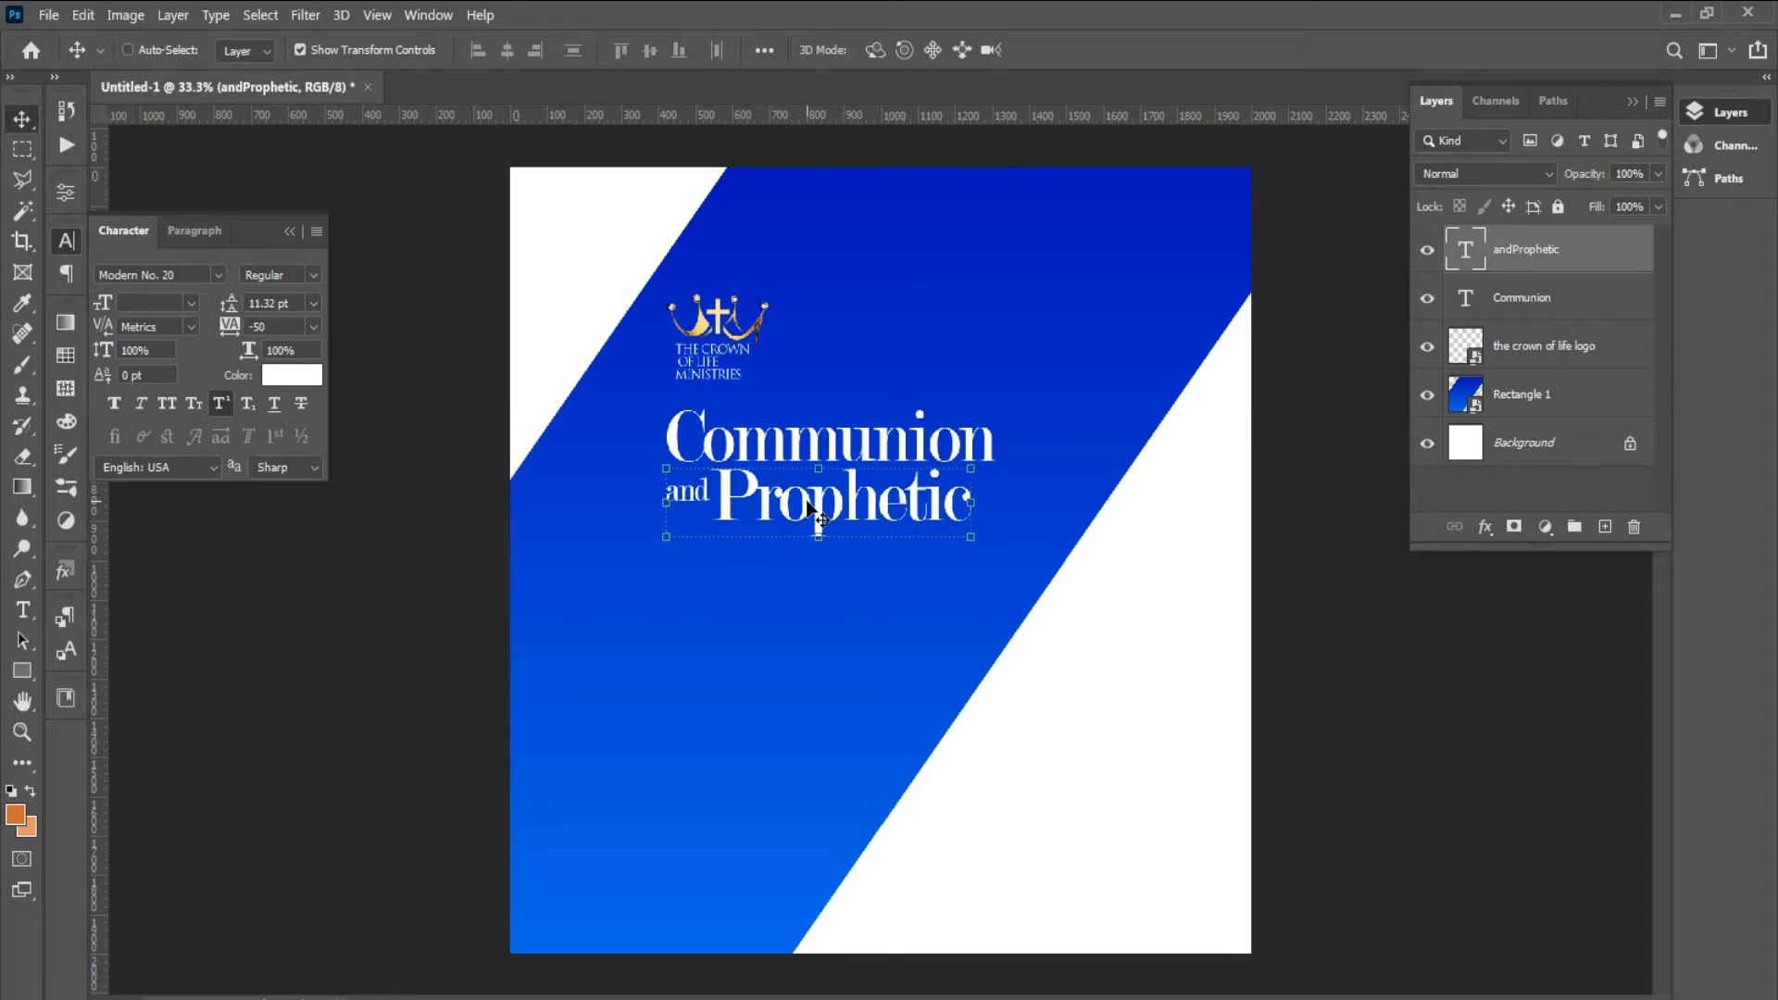
{"action": "key", "text": "Up"}
{"action": "key", "text": "Up"}
{"action": "key", "text": "Up"}
{"action": "key", "text": "Up"}
{"action": "key", "text": "Up"}
{"action": "key", "text": "Down"}
{"action": "key", "text": "Down"}
{"action": "key", "text": "Down"}
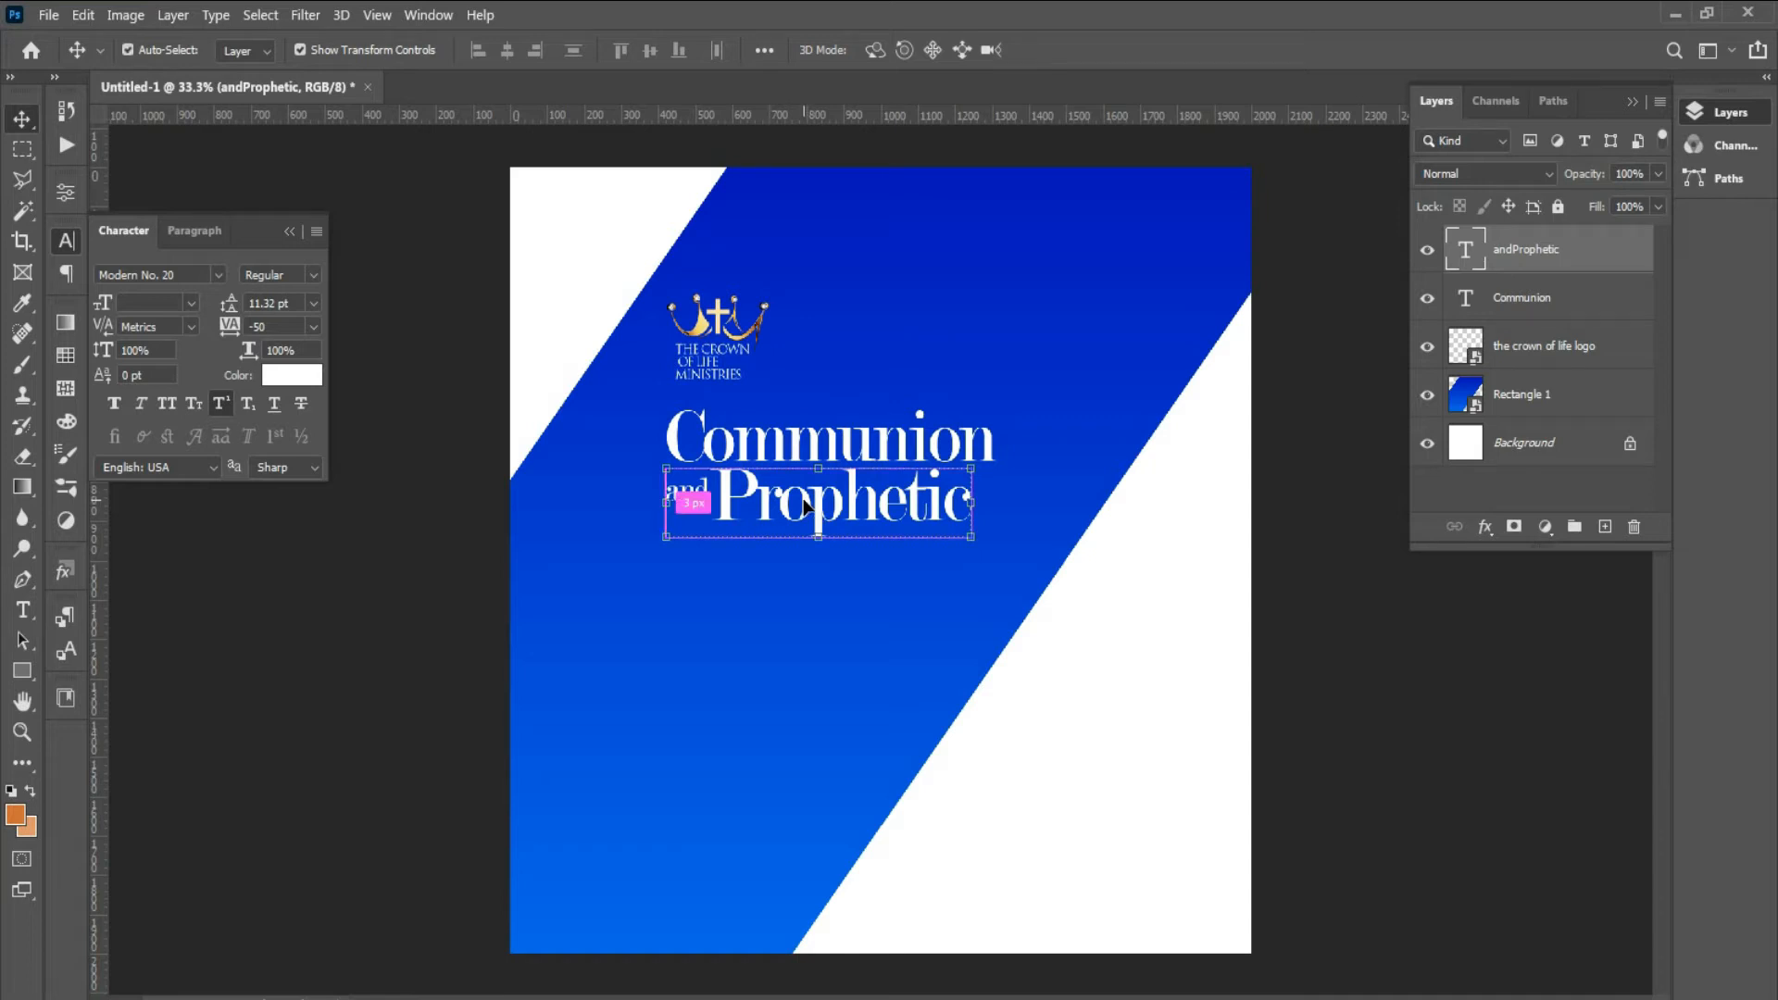
- Duplicate the "andProphetic" layer, place the copy below the original, and replace its text with "Service"
{"action": "key", "text": "ctrl+j"}
{"action": "left_click_drag", "start_coordinate": [806, 507], "coordinate": [822, 604]}
{"action": "double_click", "coordinate": [822, 602]}
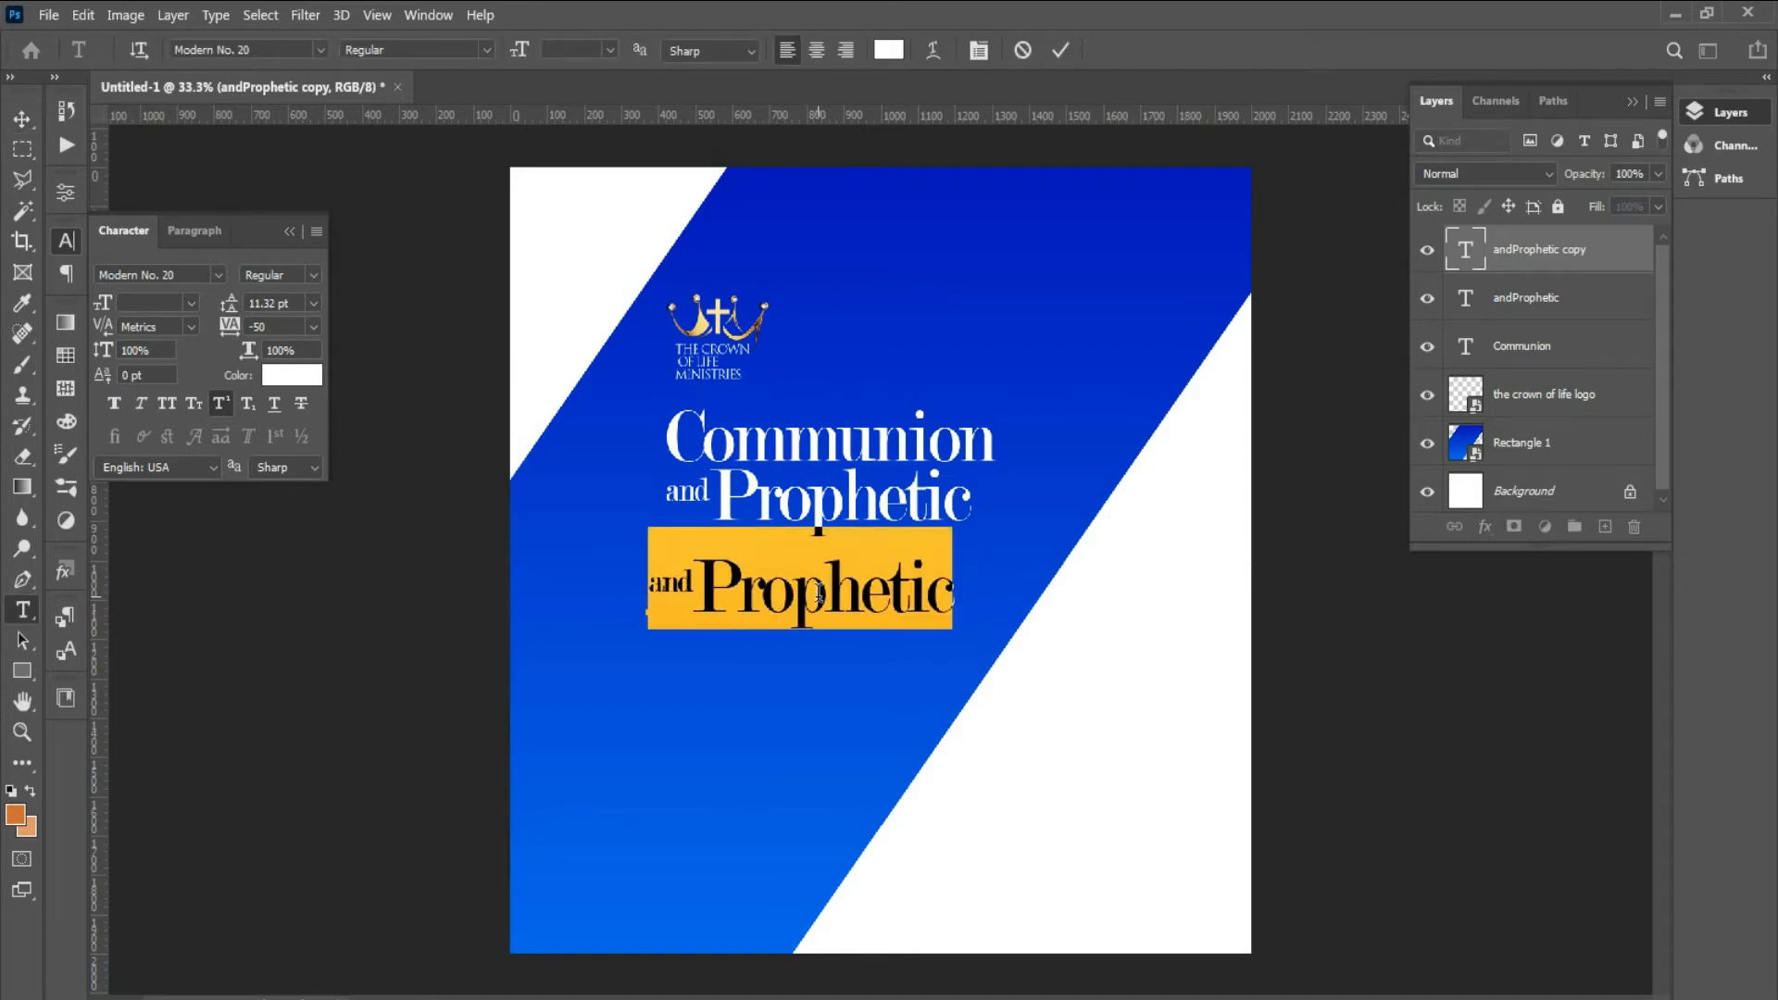
{"action": "type", "text": "S"}
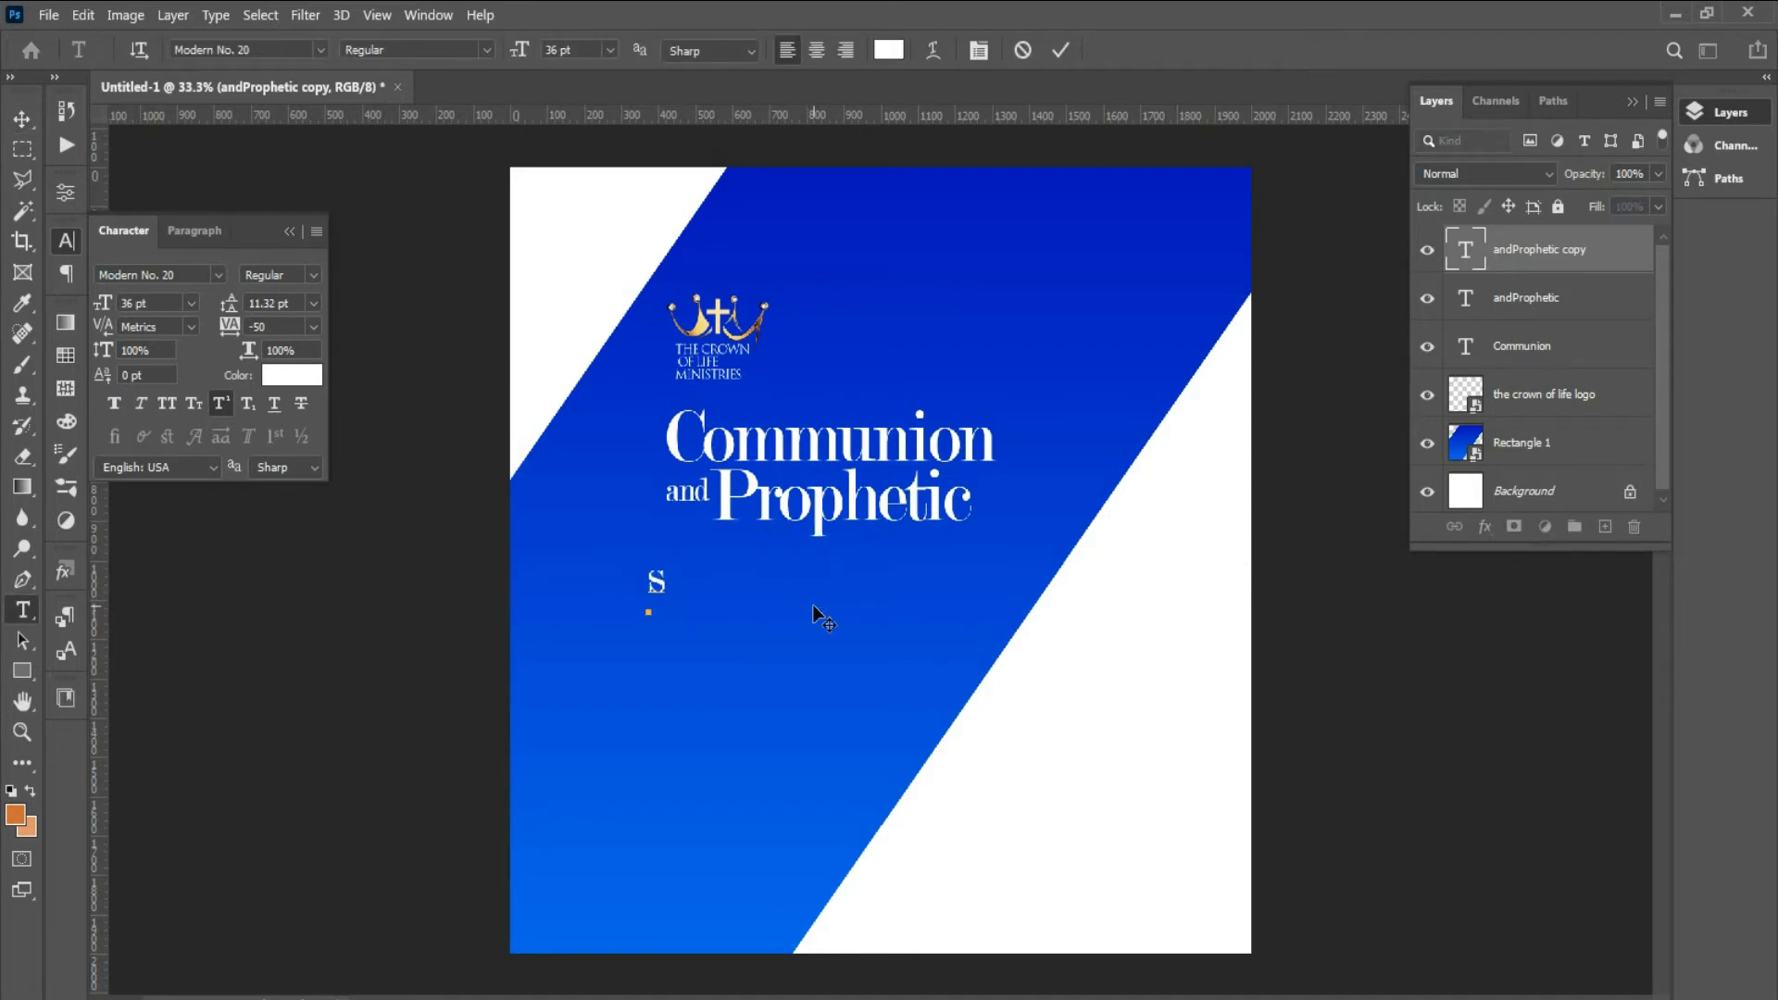
{"action": "key", "text": "BackSpace"}
{"action": "type", "text": "s"}
{"action": "key", "text": "BackSpace"}
{"action": "type", "text": "S"}
{"action": "type", "text": "c"}
{"action": "type", "text": "vice"}
- Remove the superscript formatting from the whole "Service" text and commit the edit
{"action": "right_click", "coordinate": [671, 586]}
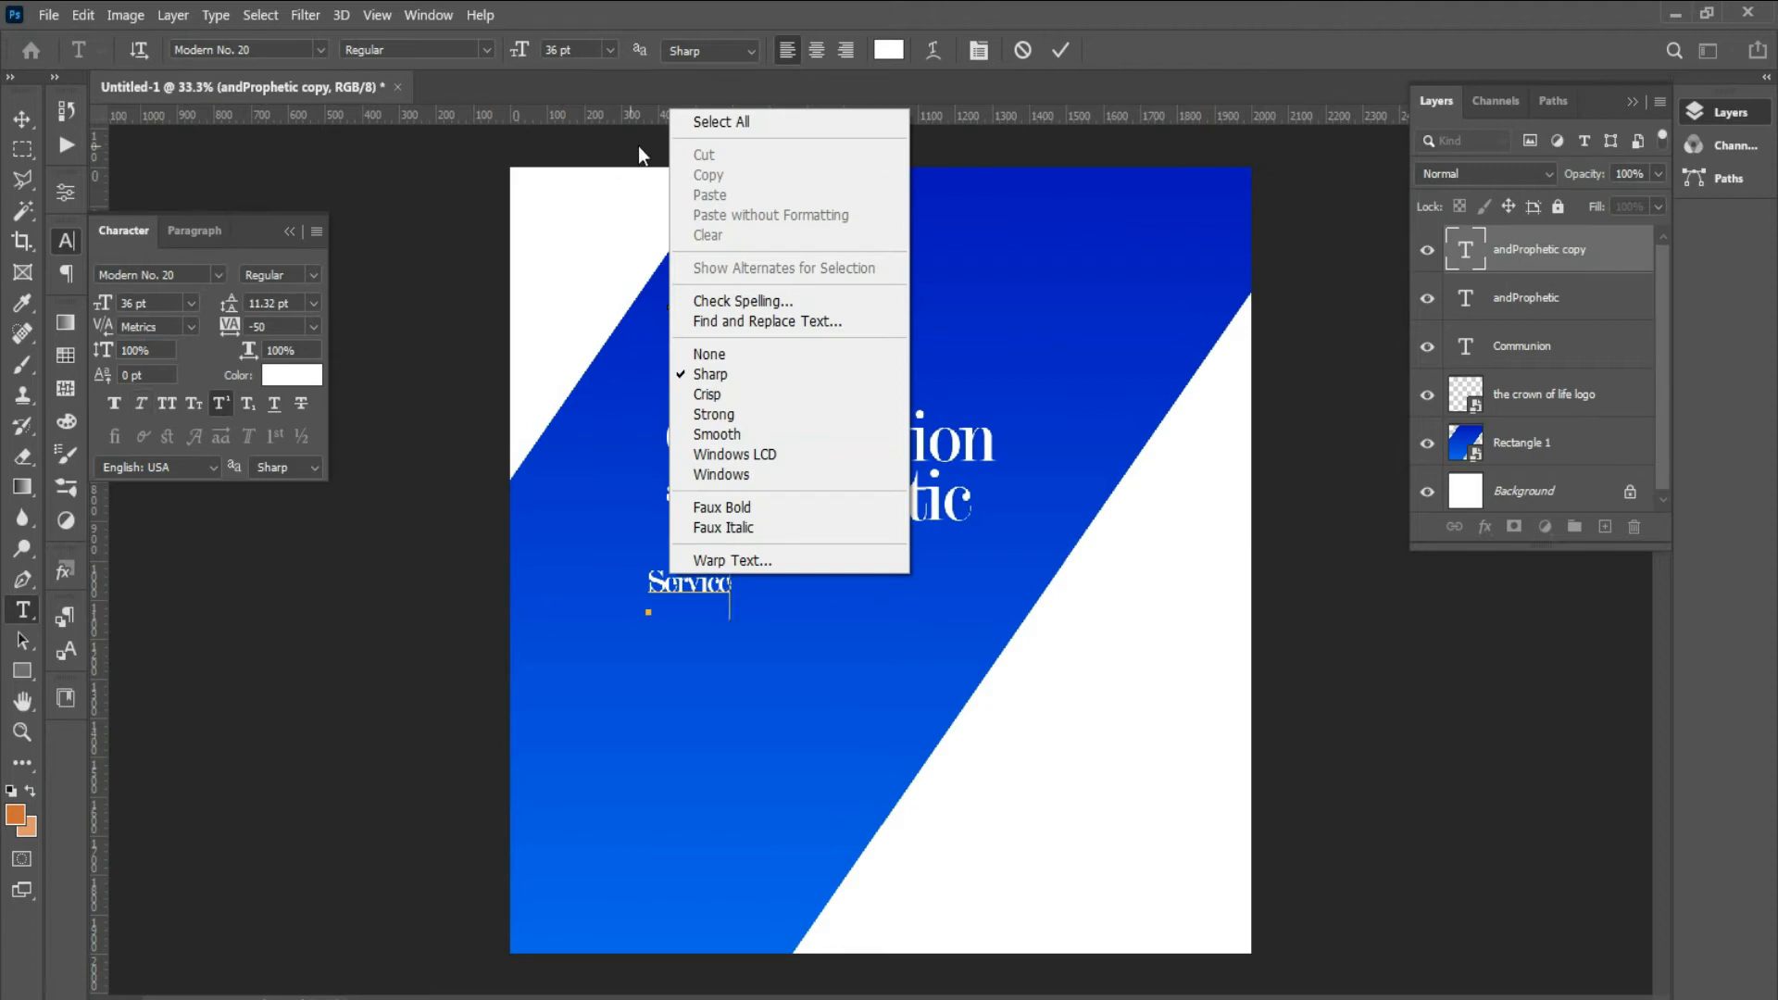
{"action": "left_click", "coordinate": [721, 121]}
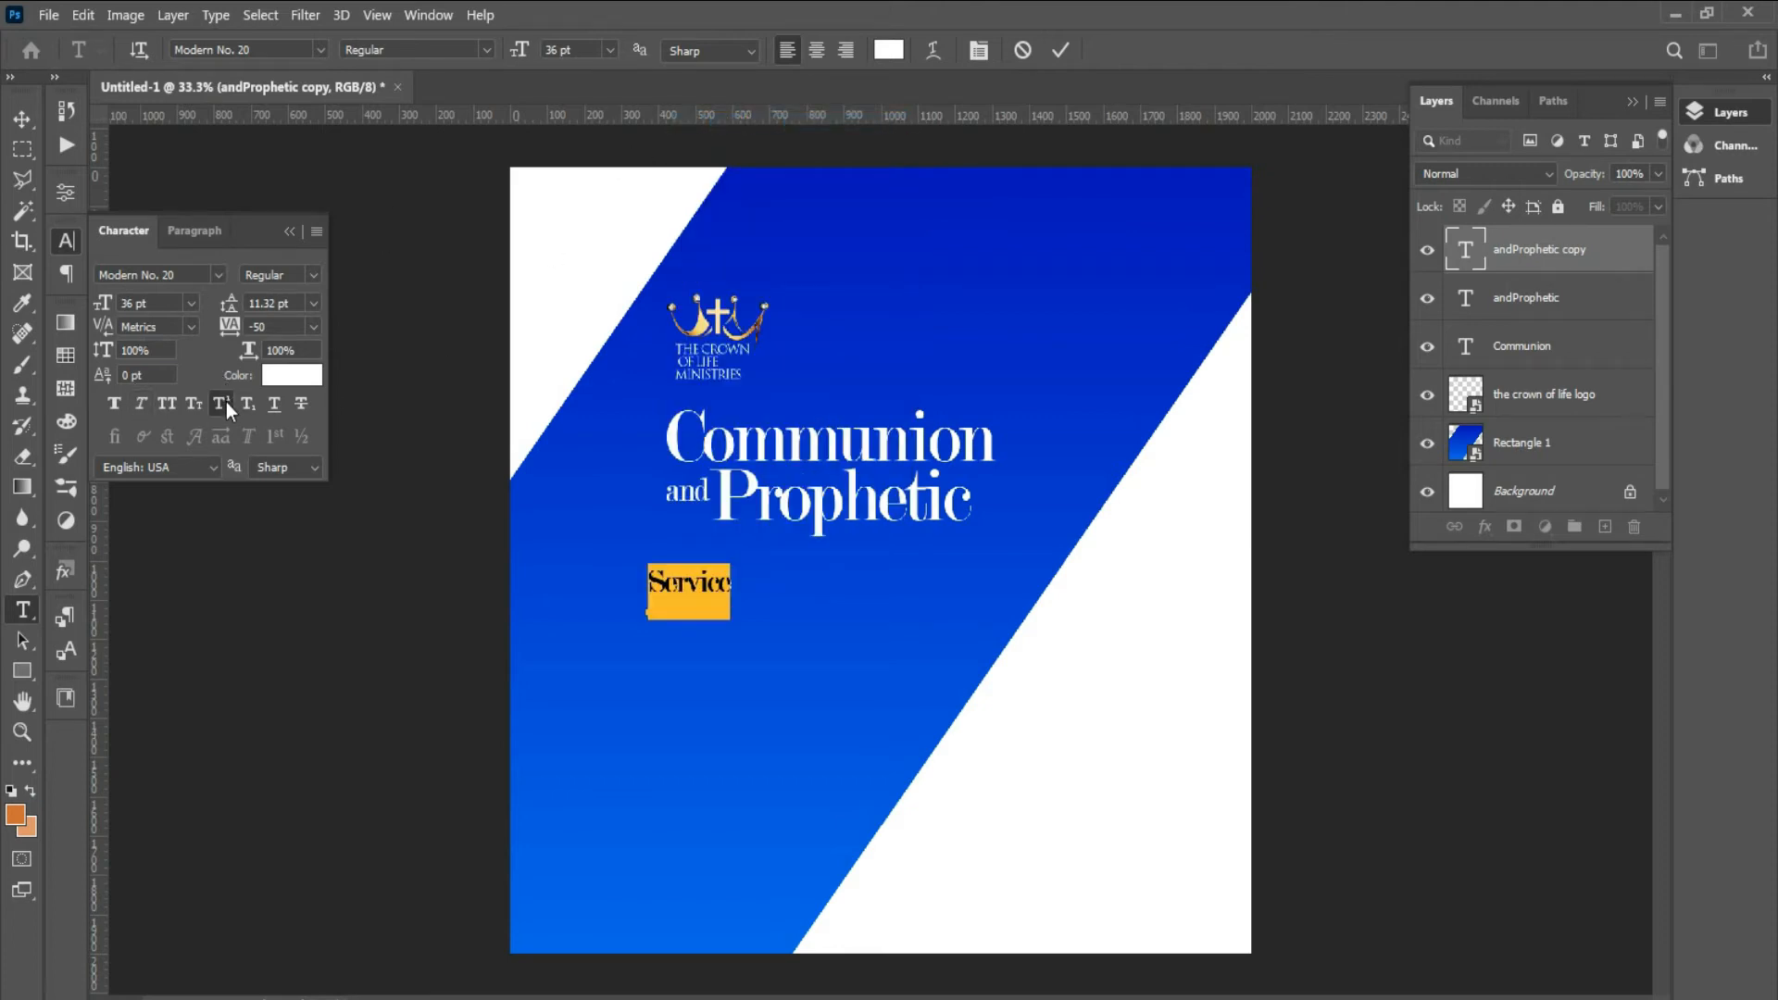
{"action": "left_click", "coordinate": [226, 402]}
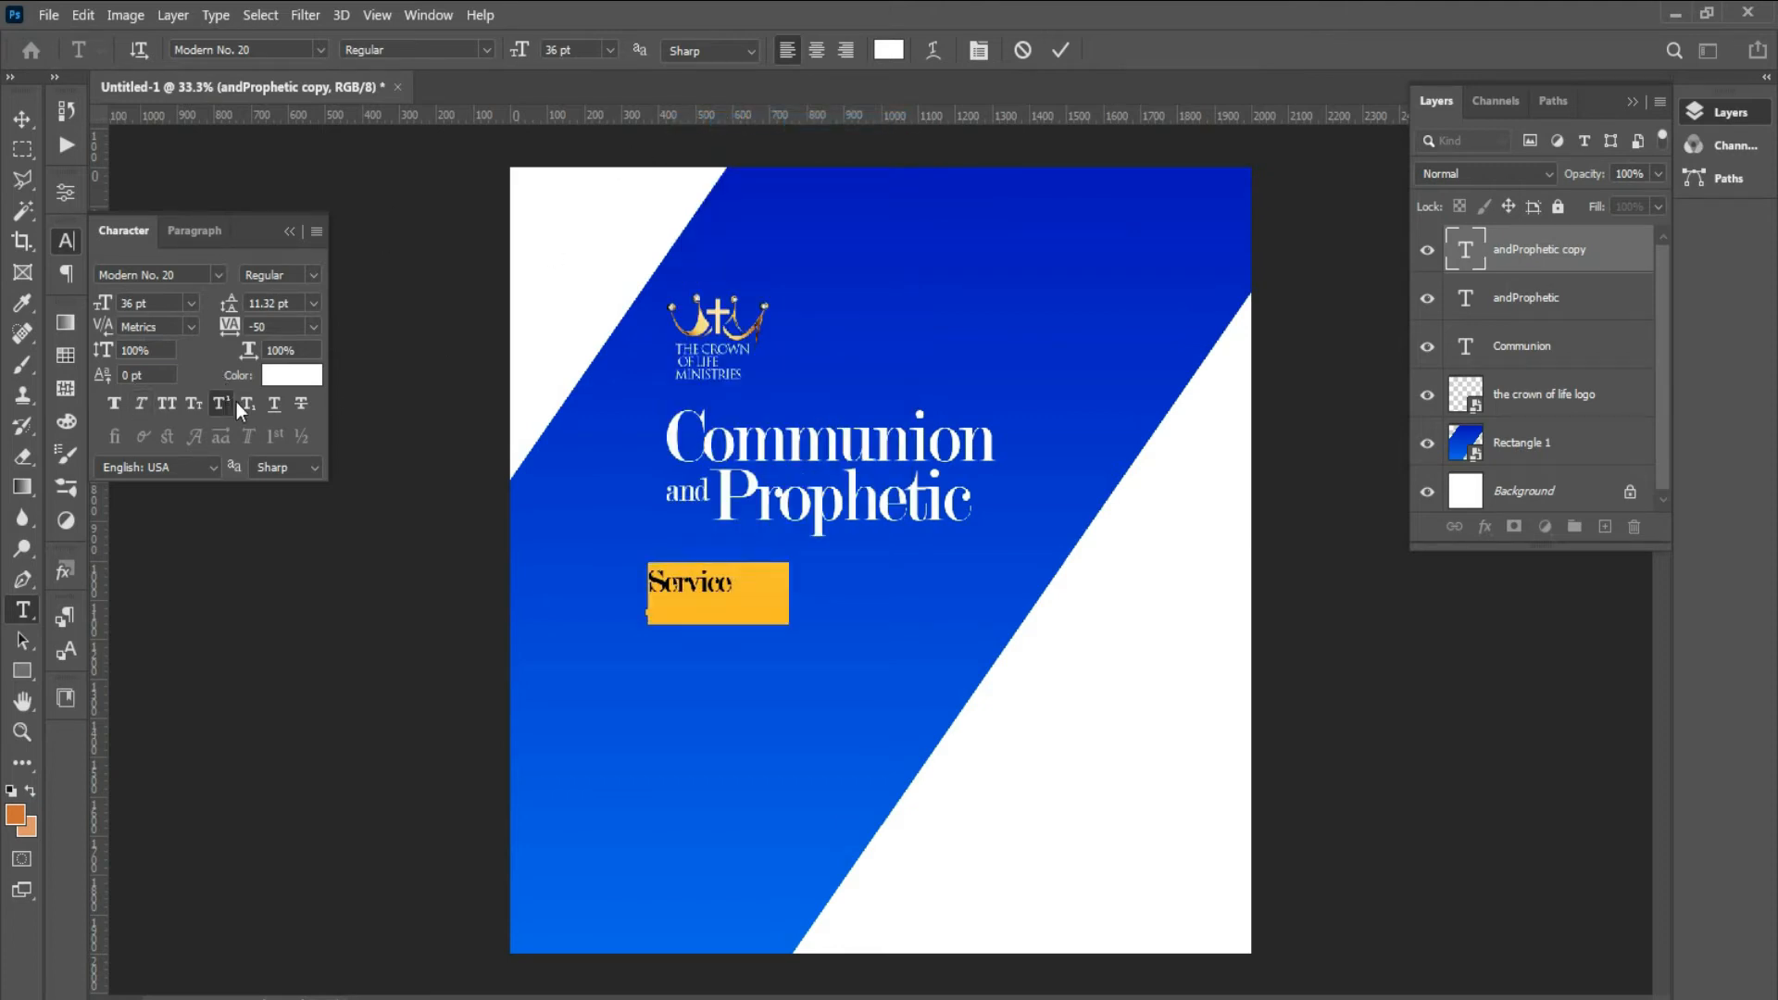
{"action": "left_click", "coordinate": [1058, 52]}
- Scale the "Service" text to 33.28 pt and place it directly beneath "andProphetic", left-aligned with the title lines
{"action": "key", "text": "v"}
{"action": "left_click_drag", "start_coordinate": [723, 600], "coordinate": [797, 536]}
{"action": "left_click", "coordinate": [1096, 53]}
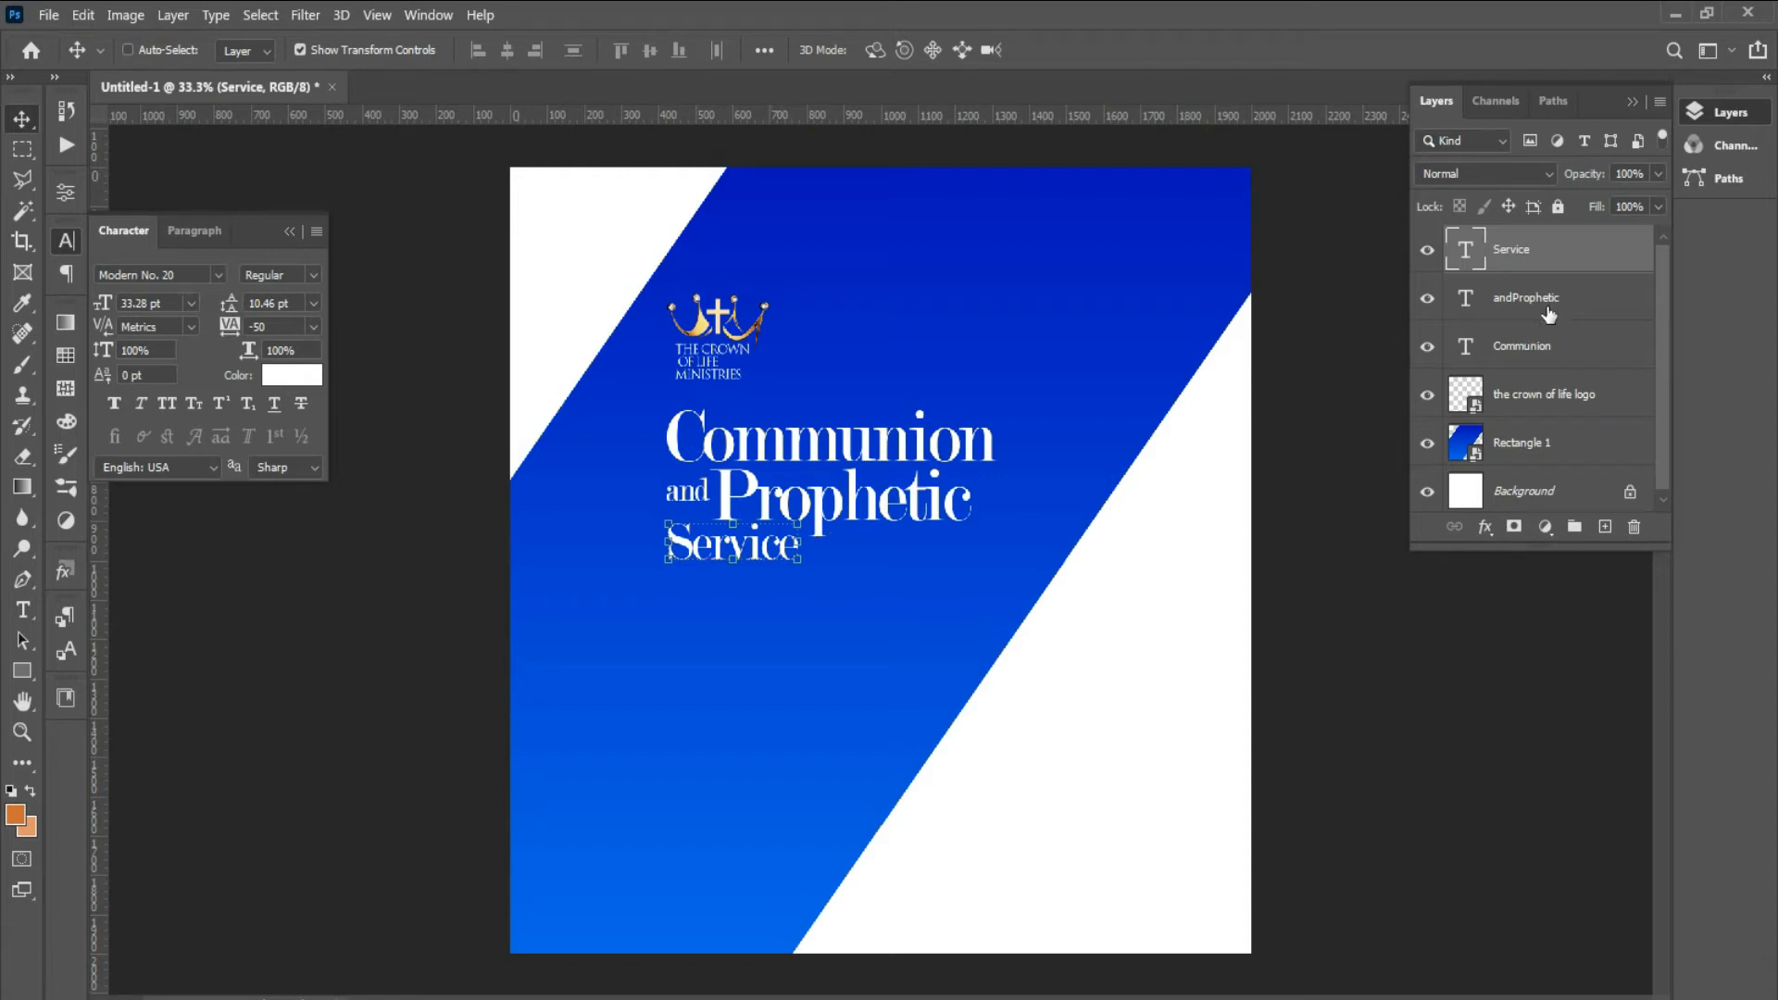
- Group the "Communion" and "andProphetic" text layers together
{"action": "right_click", "coordinate": [844, 454]}
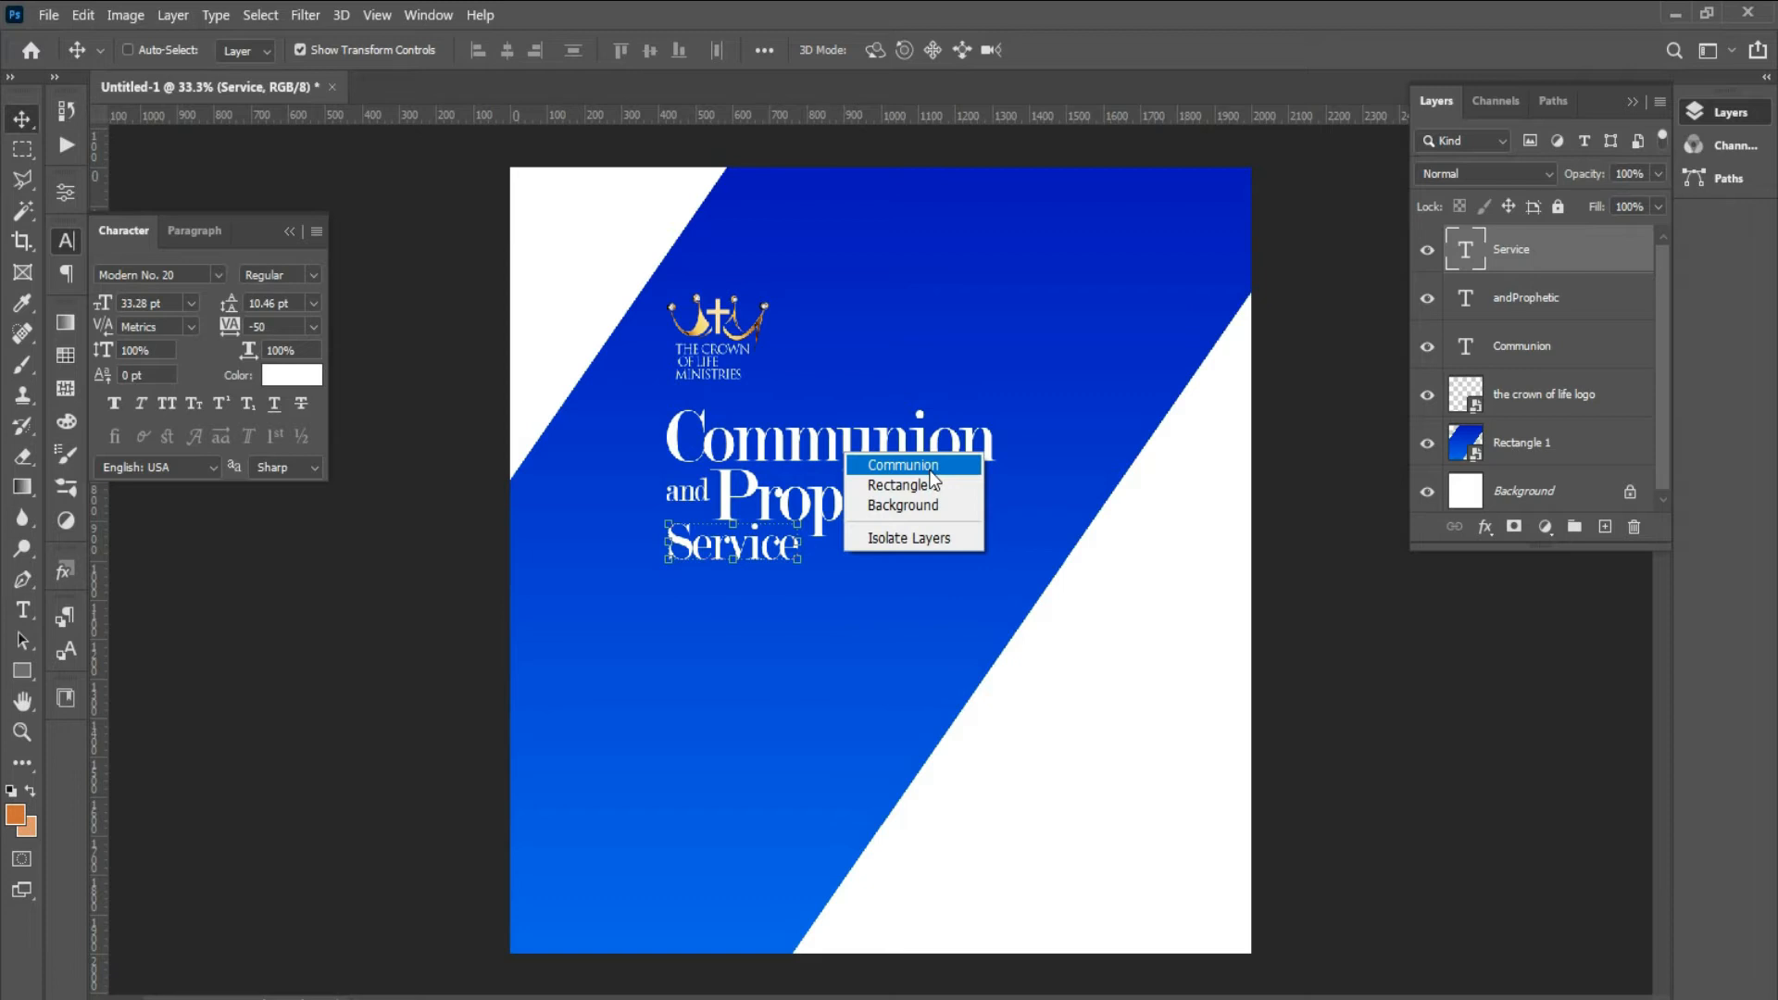
{"action": "left_click", "coordinate": [866, 458]}
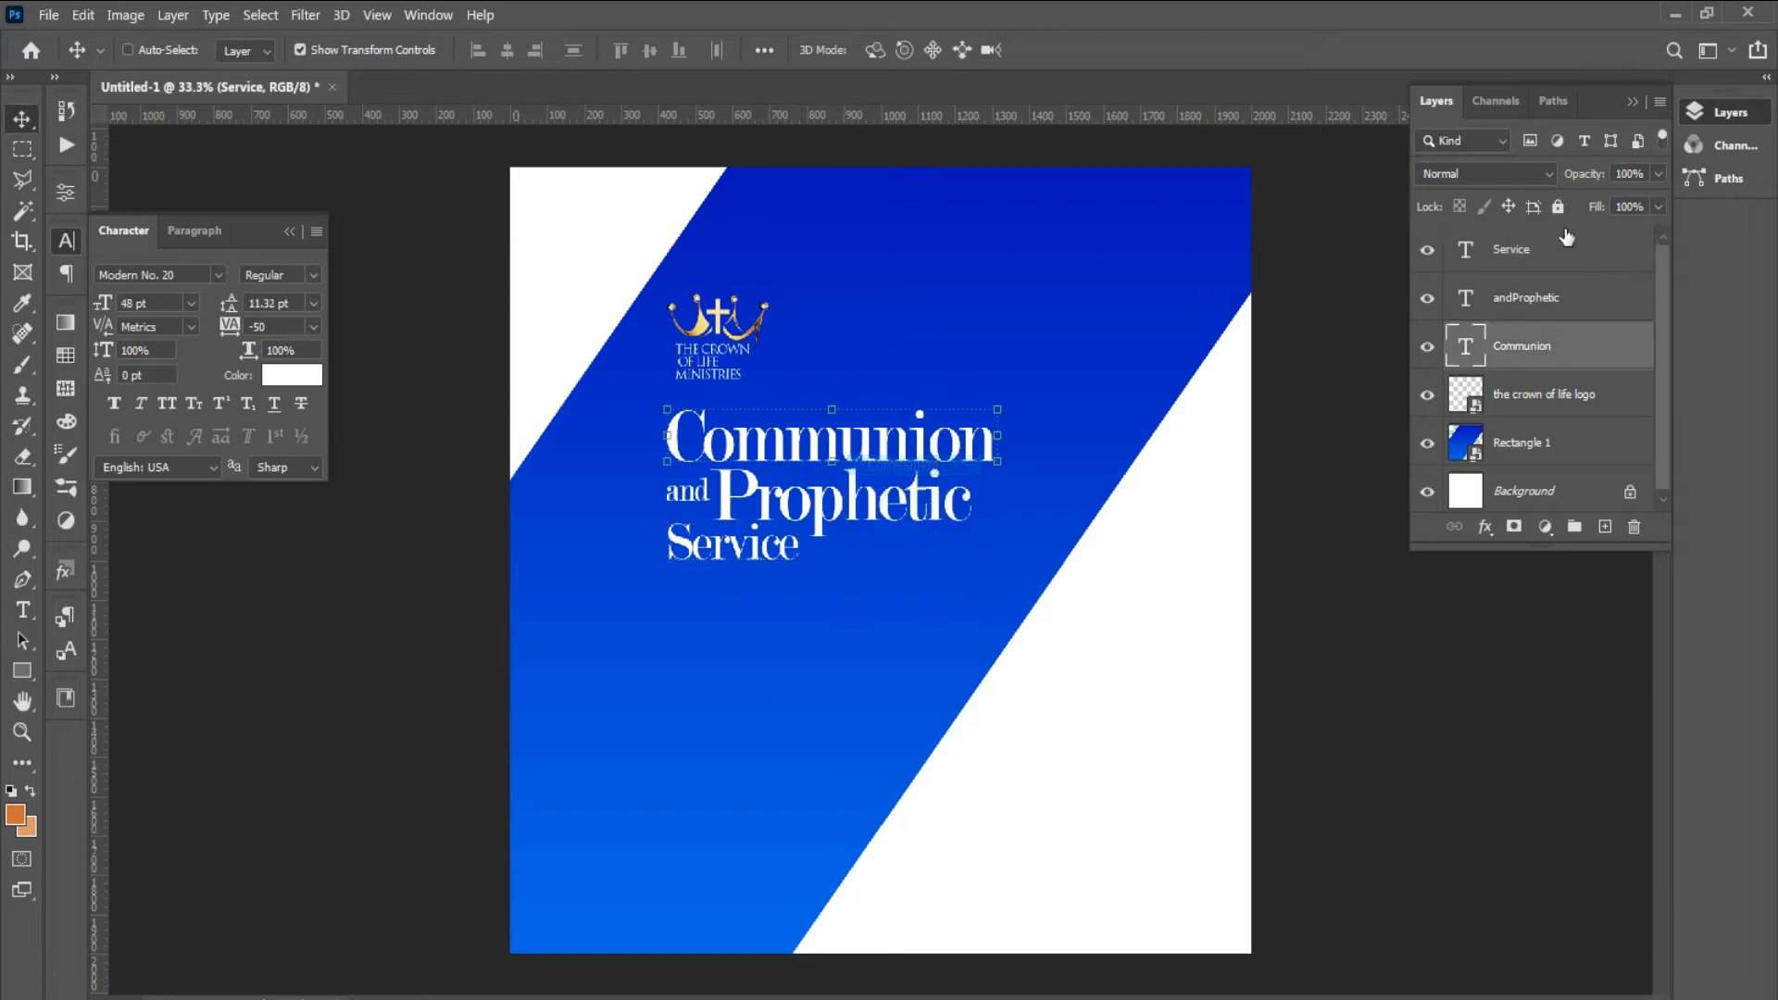
{"action": "left_click", "coordinate": [1571, 300], "text": "shift"}
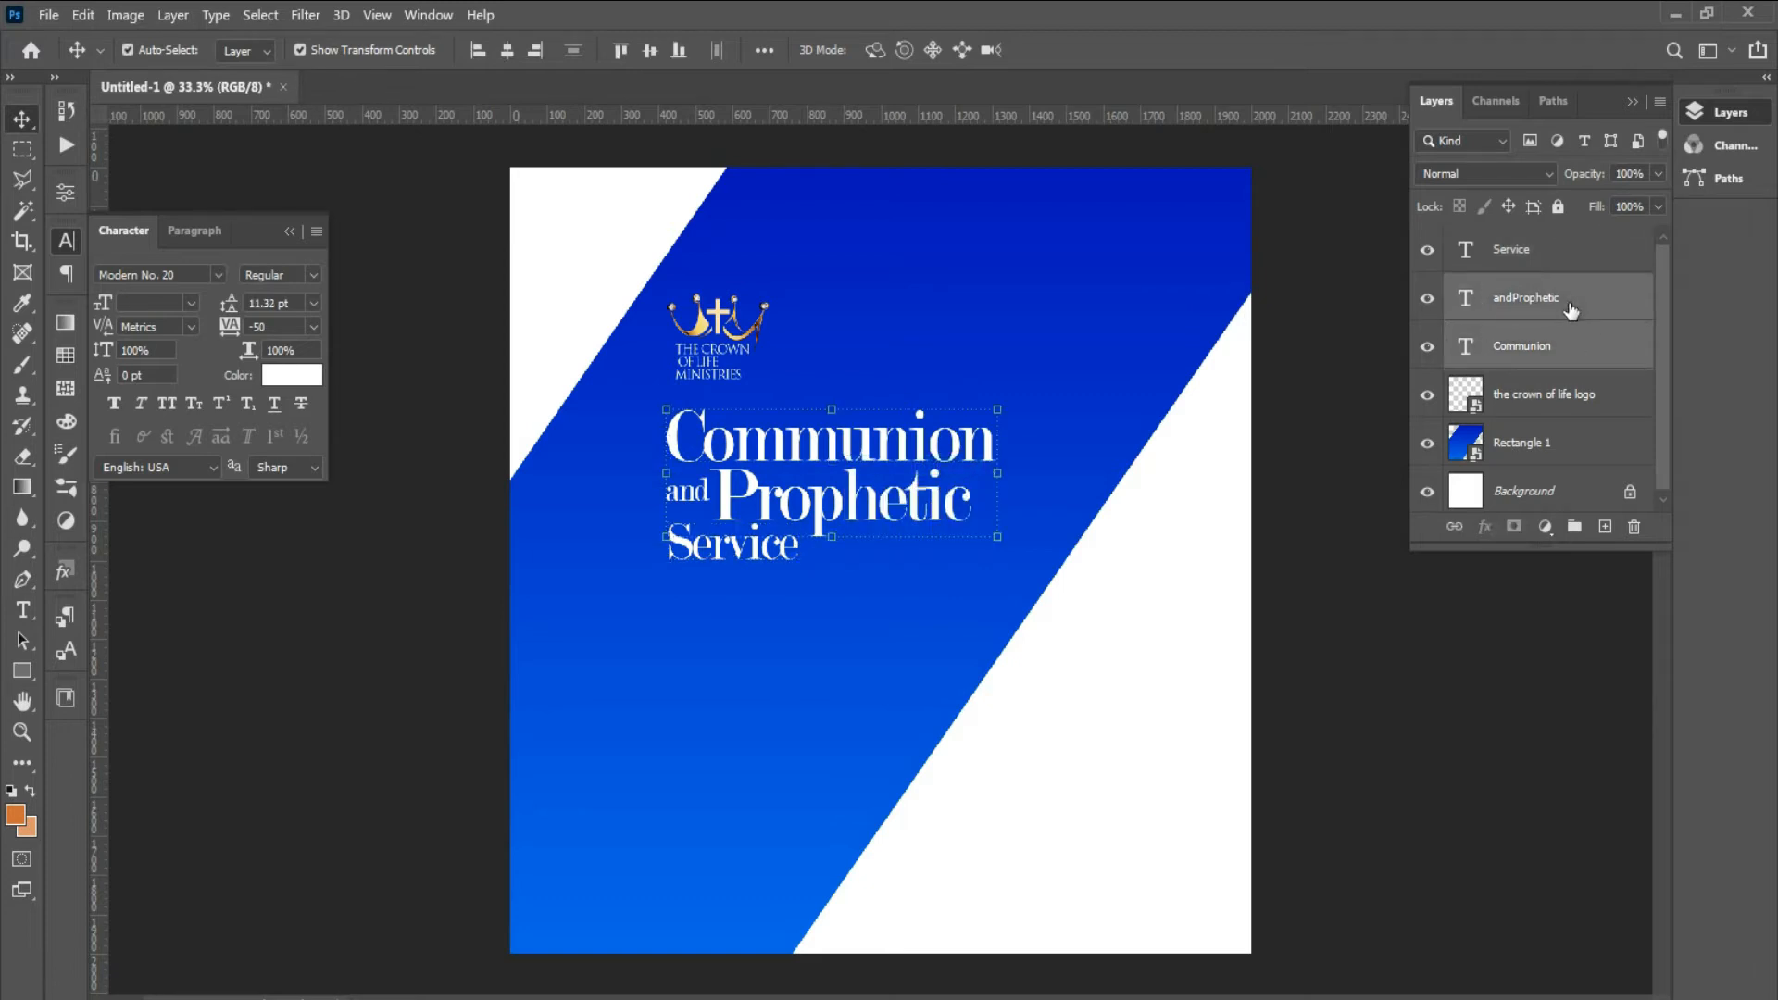
{"action": "key", "text": "ctrl+g"}
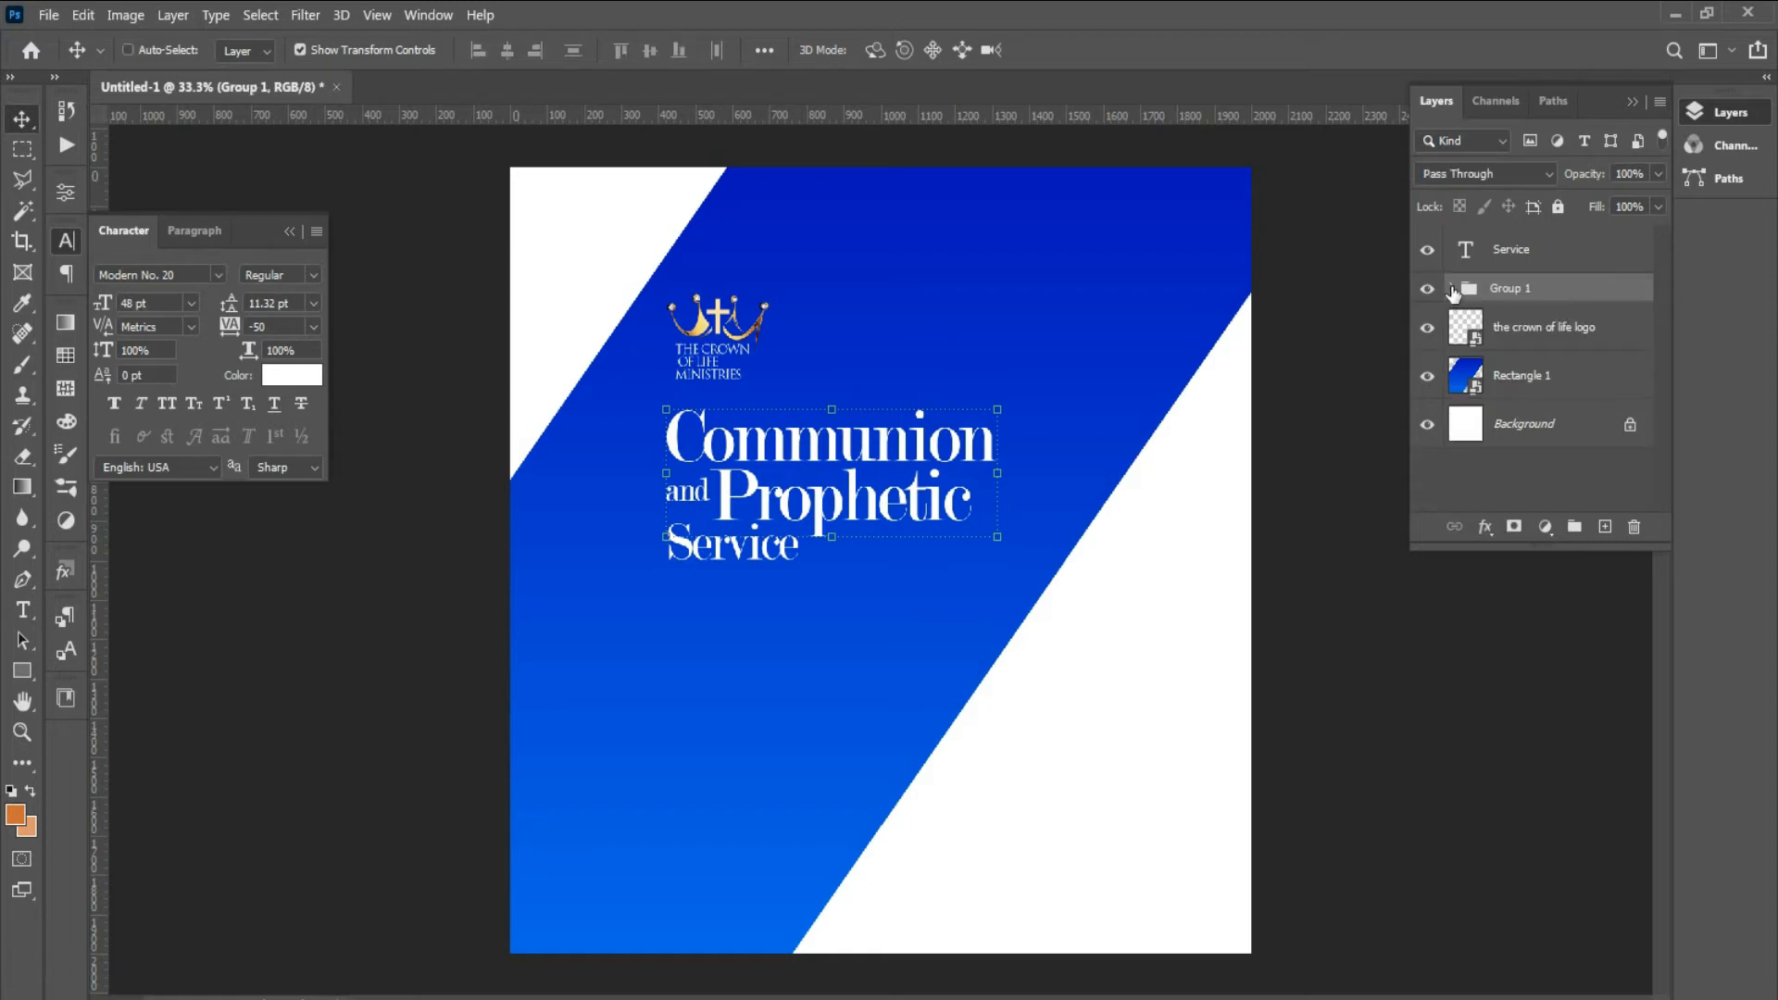
- Paste the copied yellow Gradient Overlay layer style onto both the "andProphetic" and "Communion" text layers inside Group 1
{"action": "left_click", "coordinate": [1452, 288]}
{"action": "right_click", "coordinate": [1533, 331]}
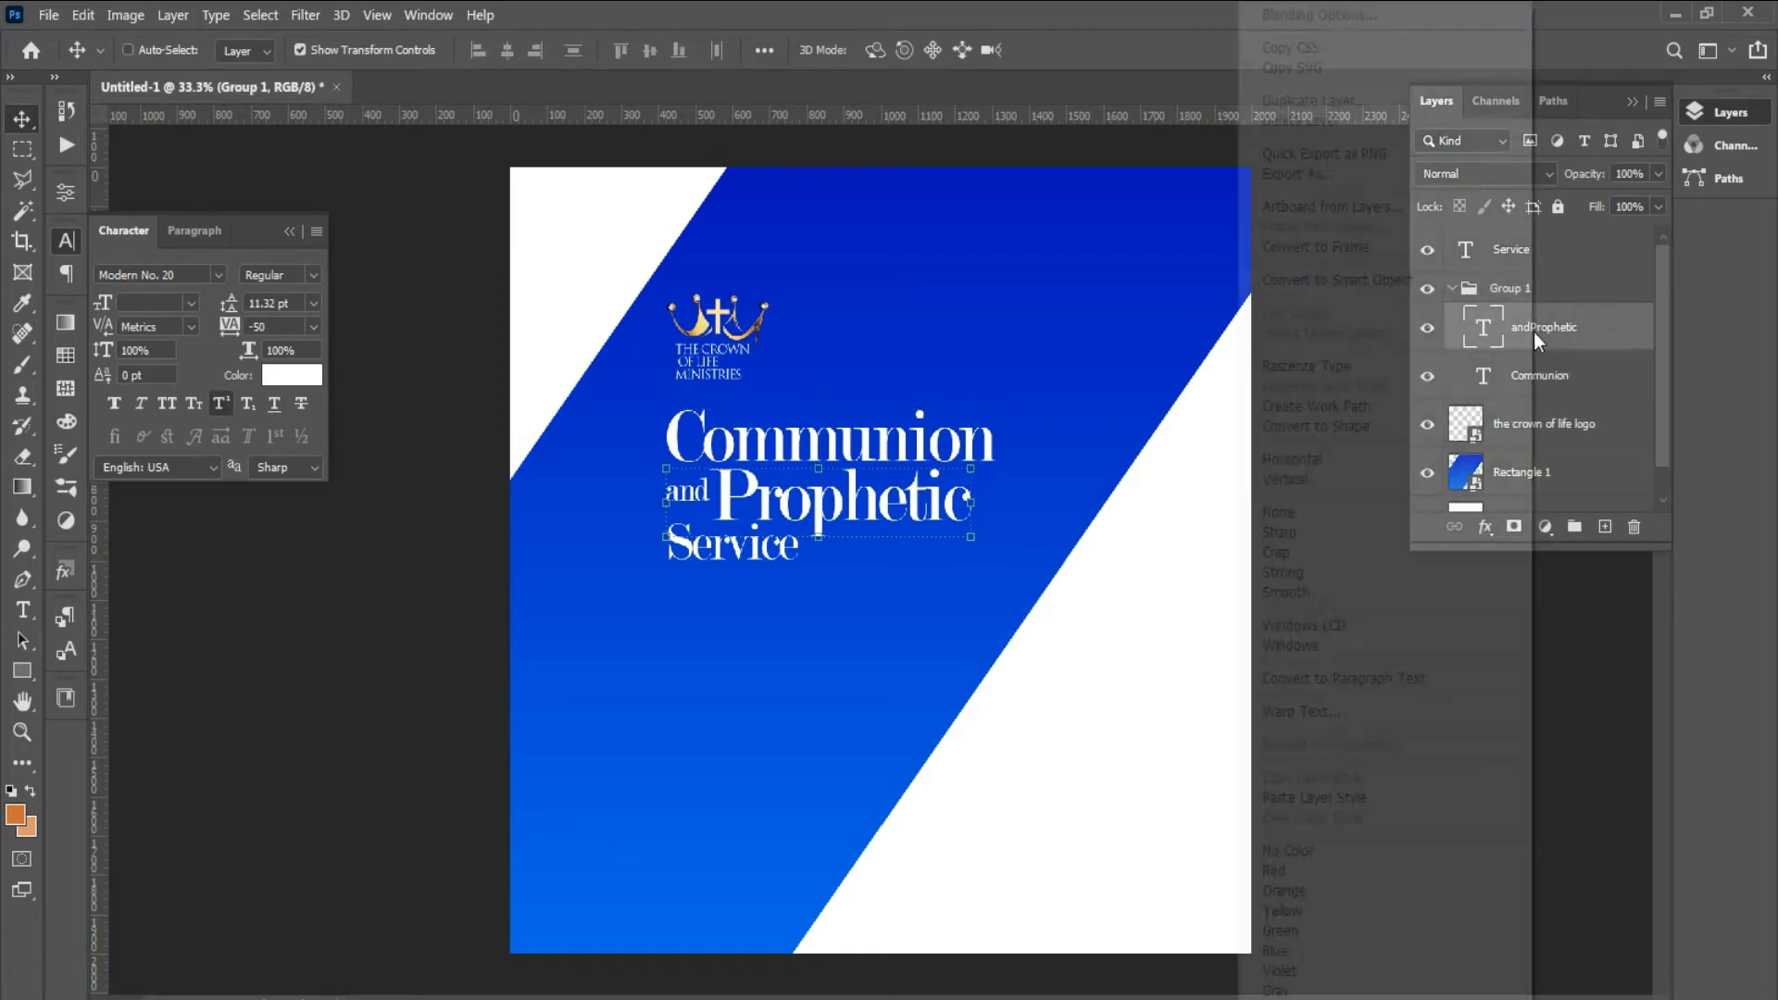
{"action": "left_click", "coordinate": [1374, 799]}
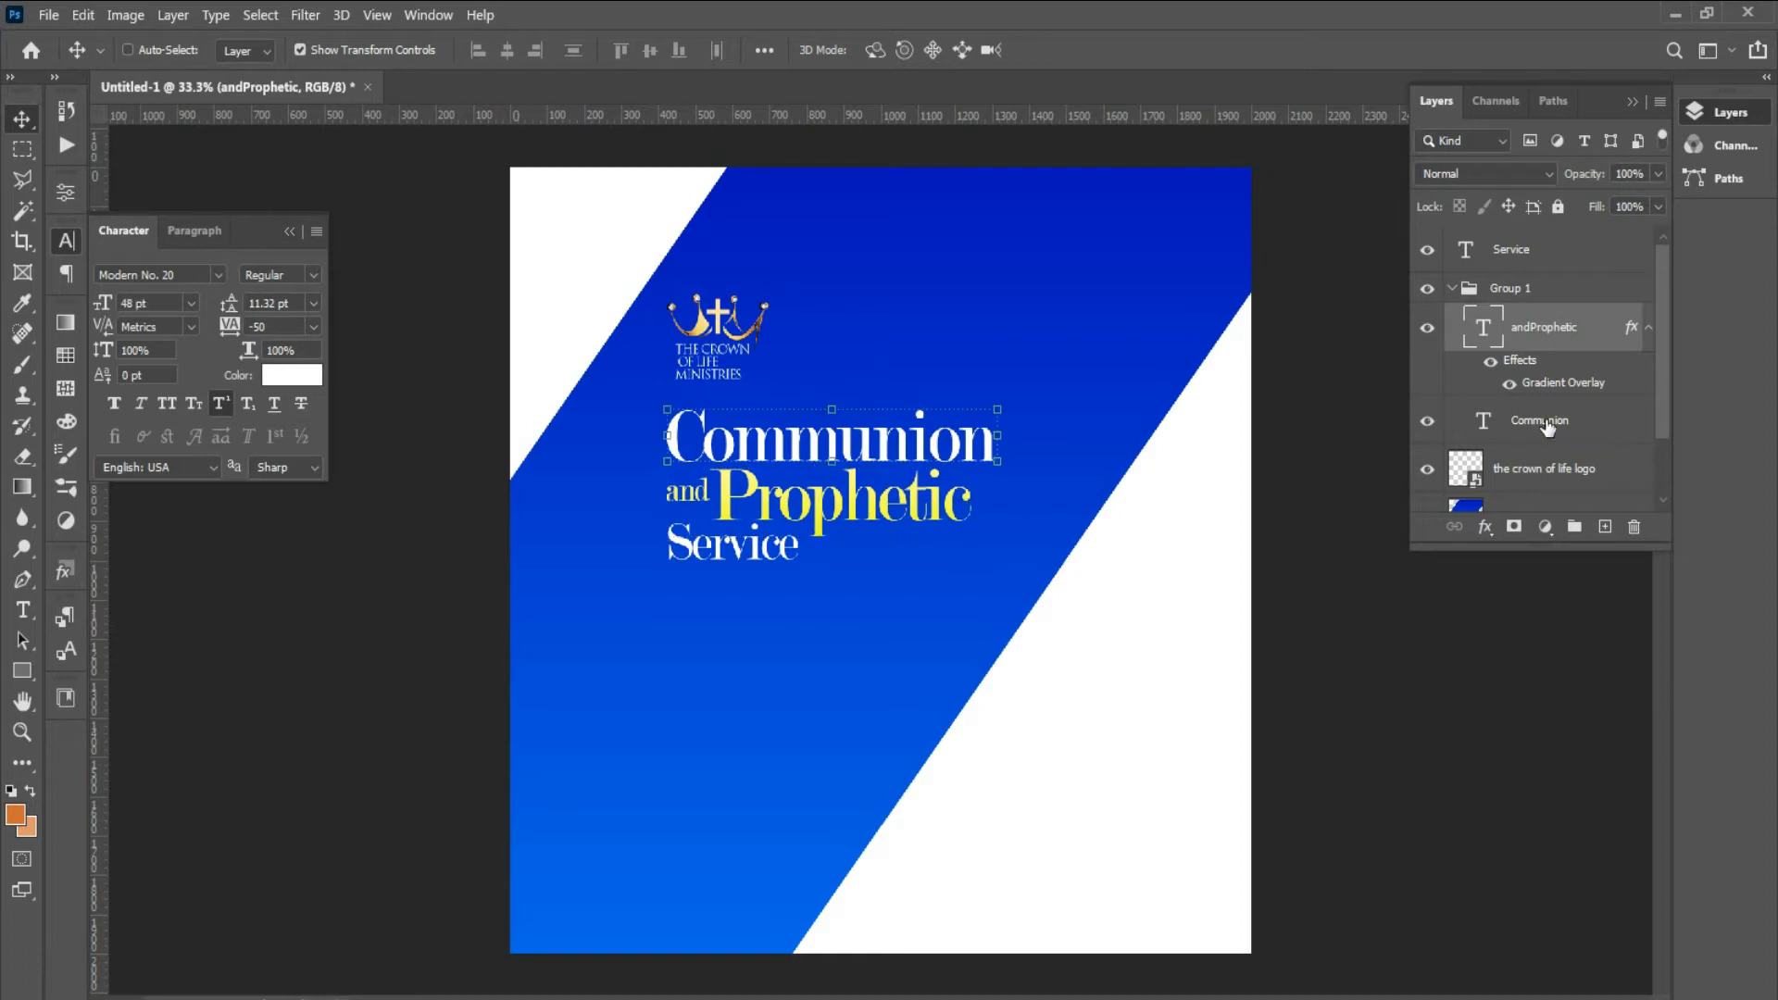
{"action": "left_click", "coordinate": [1546, 422]}
{"action": "right_click", "coordinate": [1547, 422]}
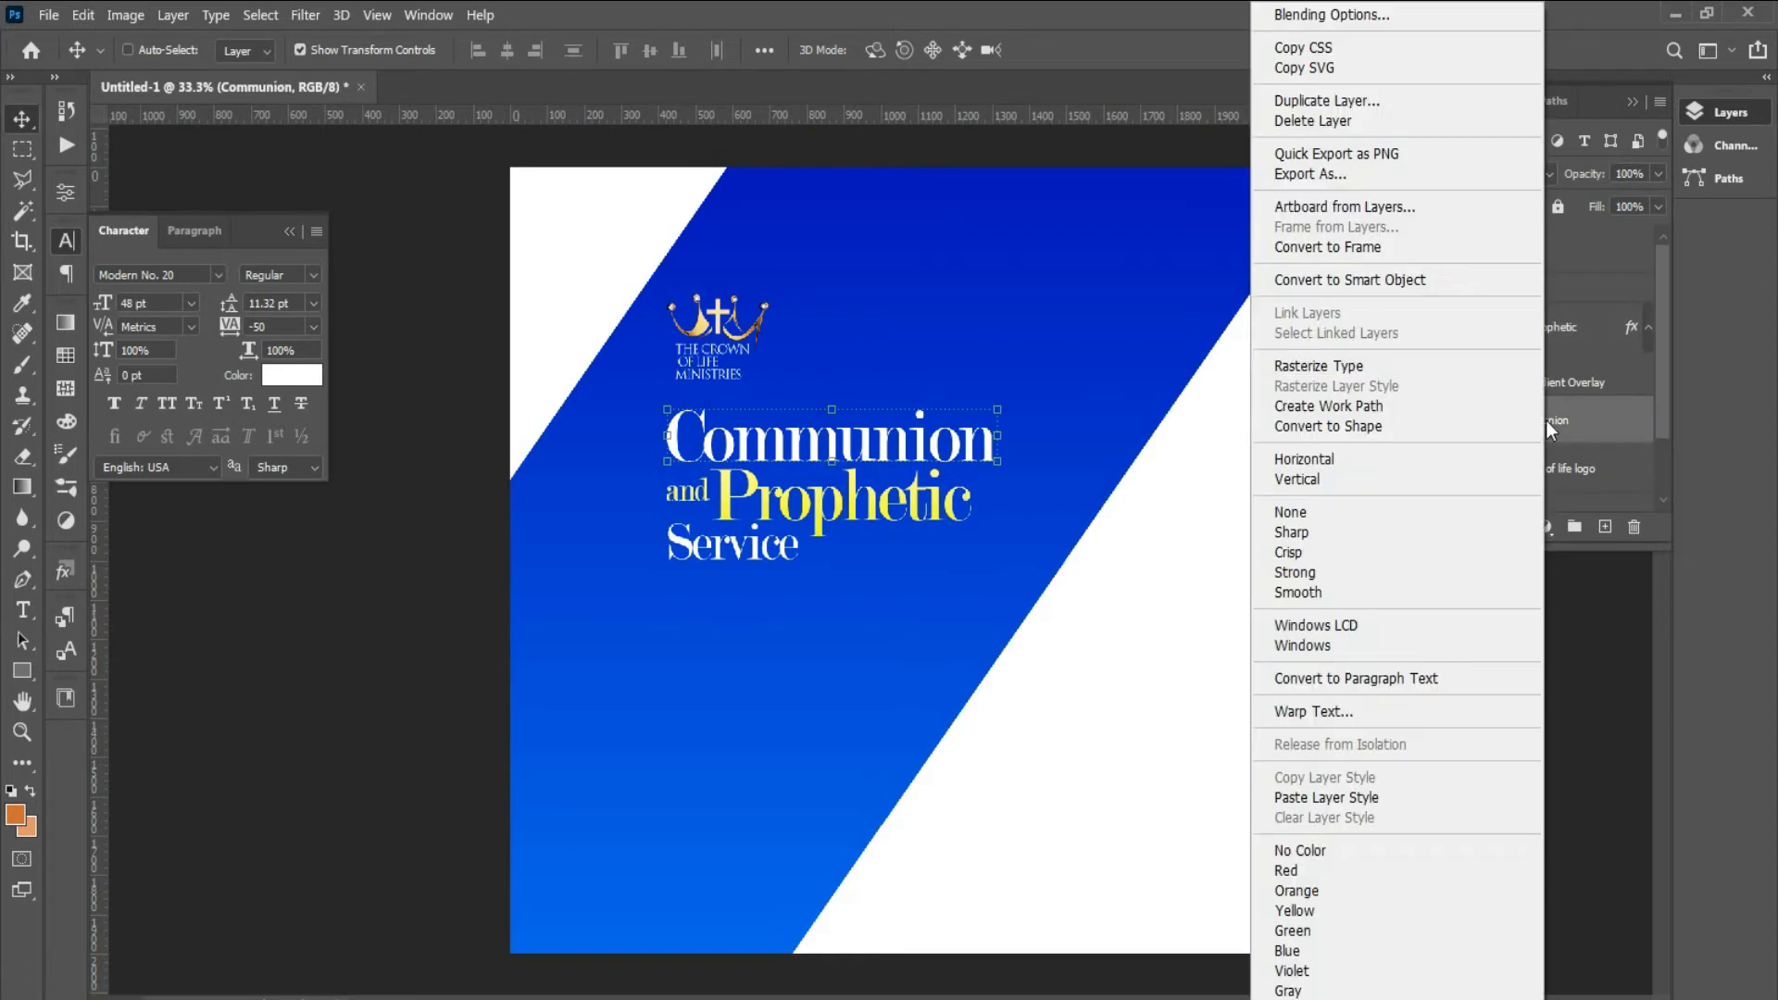
{"action": "left_click", "coordinate": [1365, 798]}
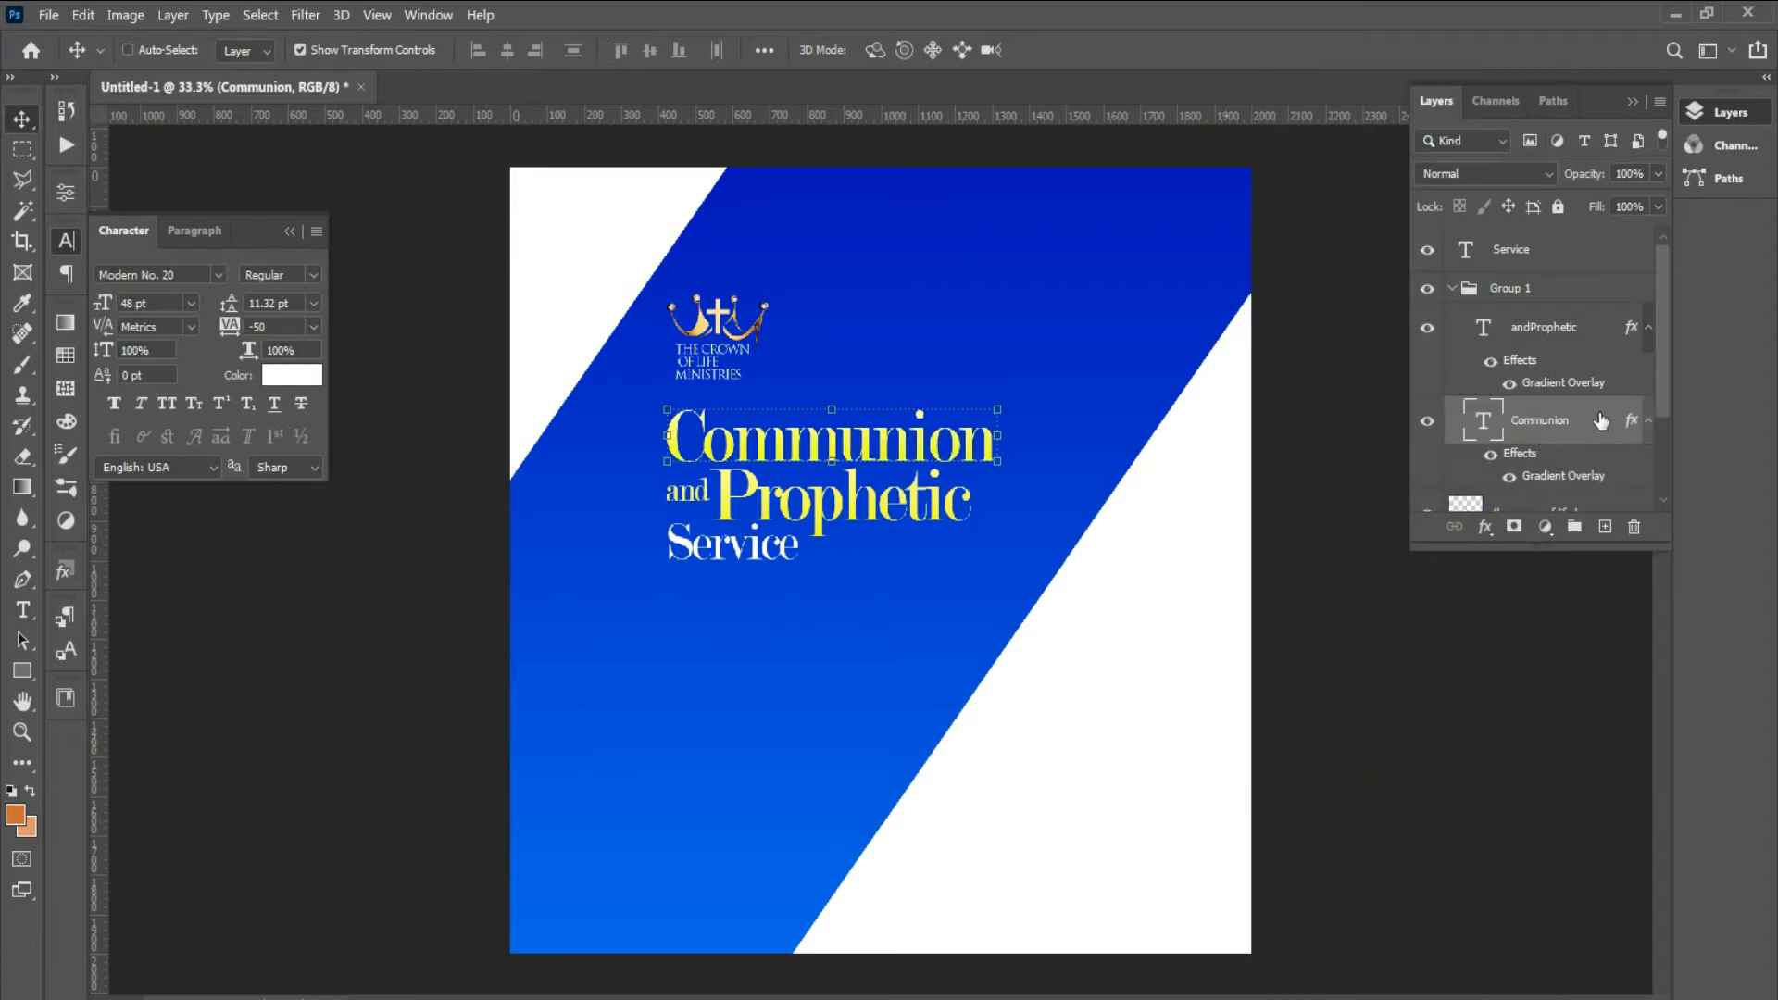
- Change the starting colour stop of the "Communion" layer's Gradient Overlay to a slightly warmer, more golden yellow
{"action": "double_click", "coordinate": [1542, 478]}
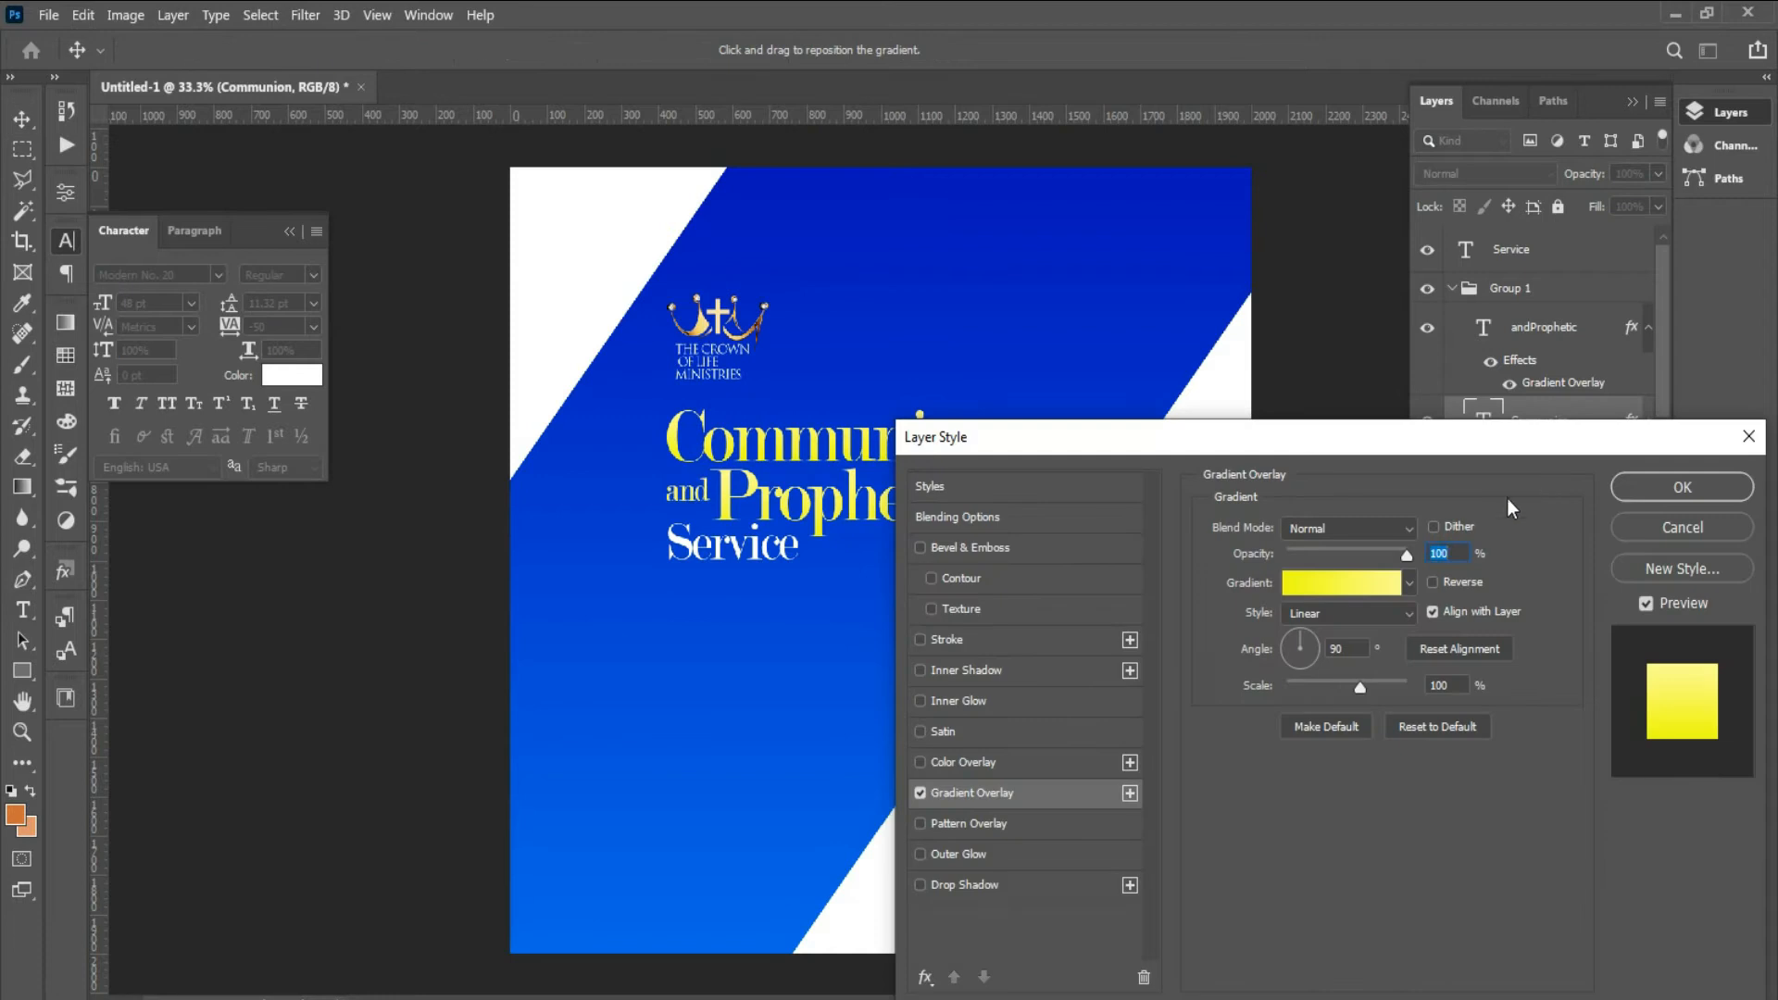
{"action": "left_click", "coordinate": [1363, 585]}
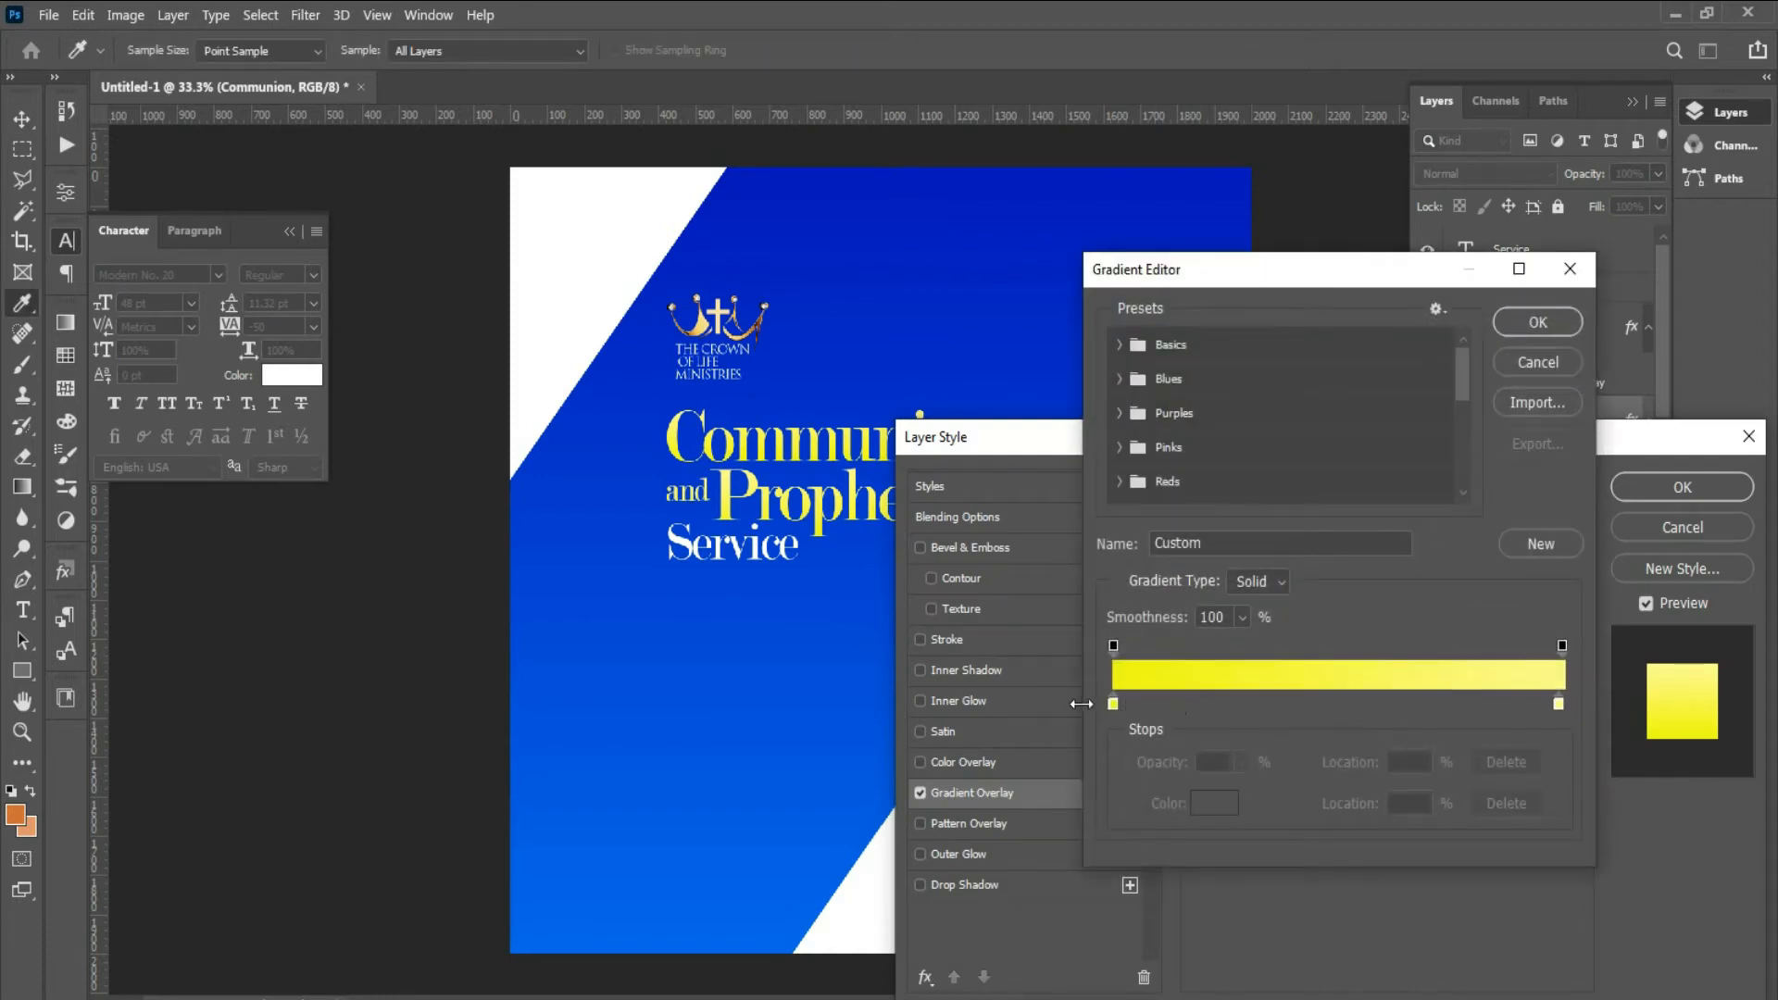
{"action": "double_click", "coordinate": [1111, 703]}
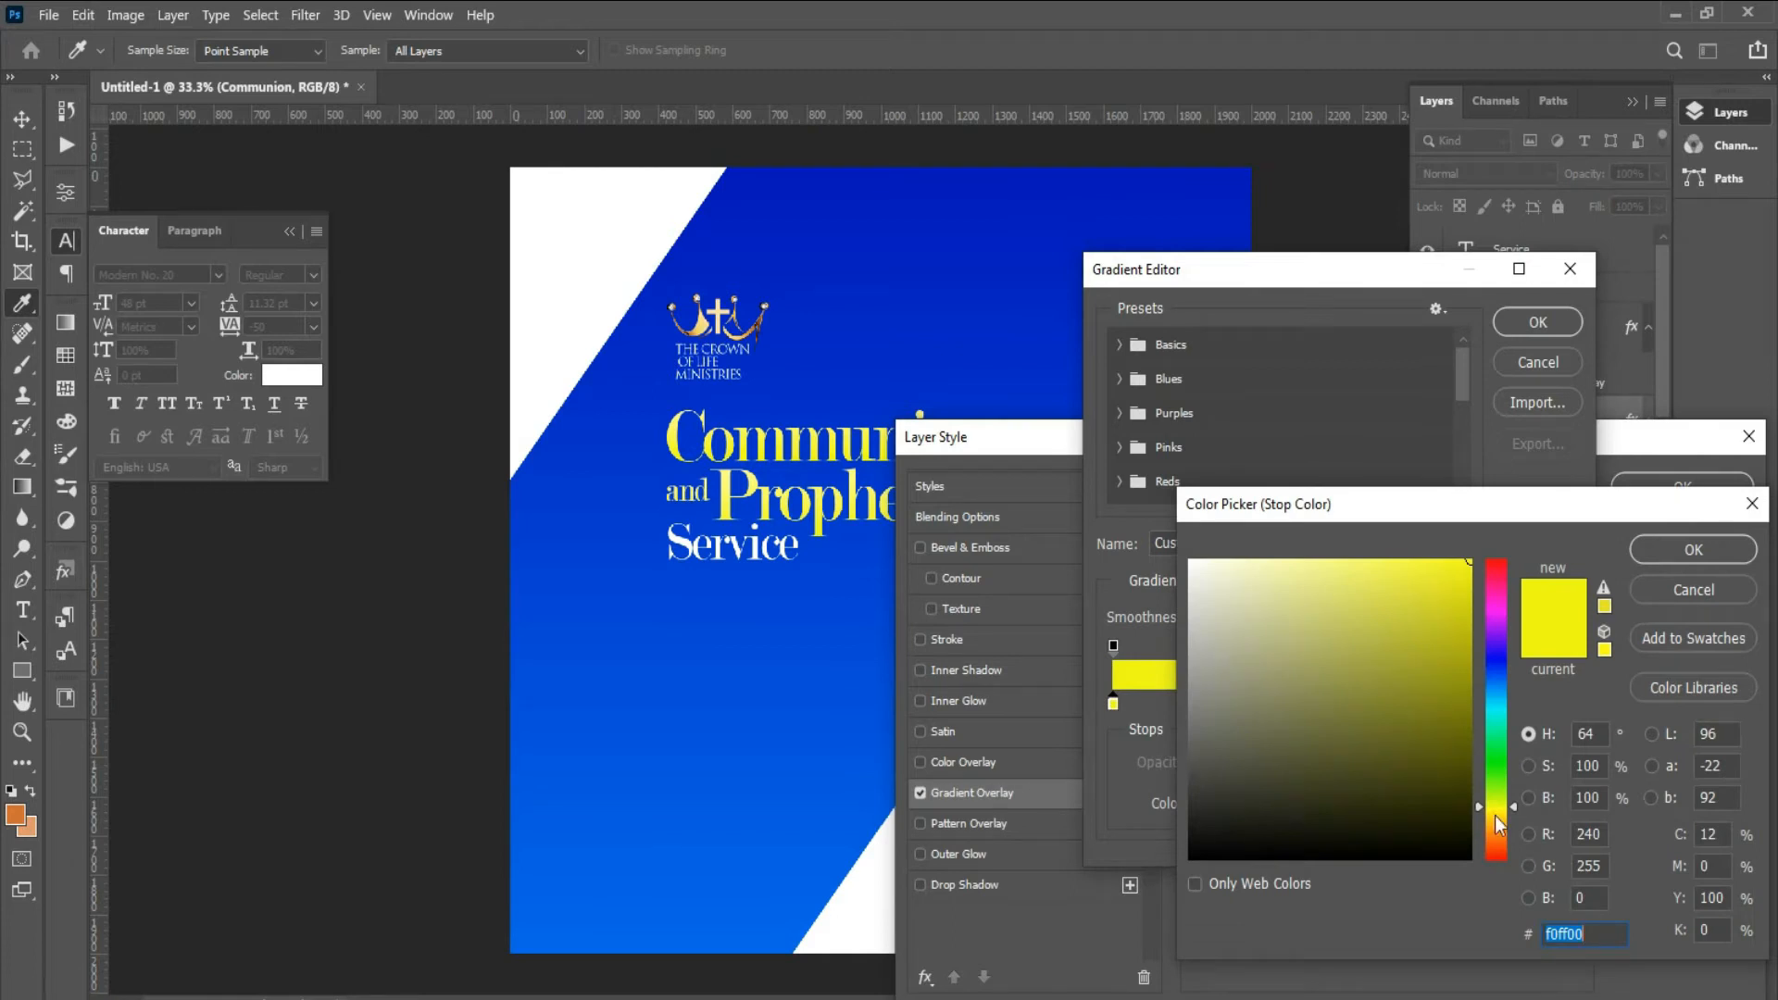
{"action": "left_click", "coordinate": [1496, 811]}
{"action": "left_click", "coordinate": [1712, 550]}
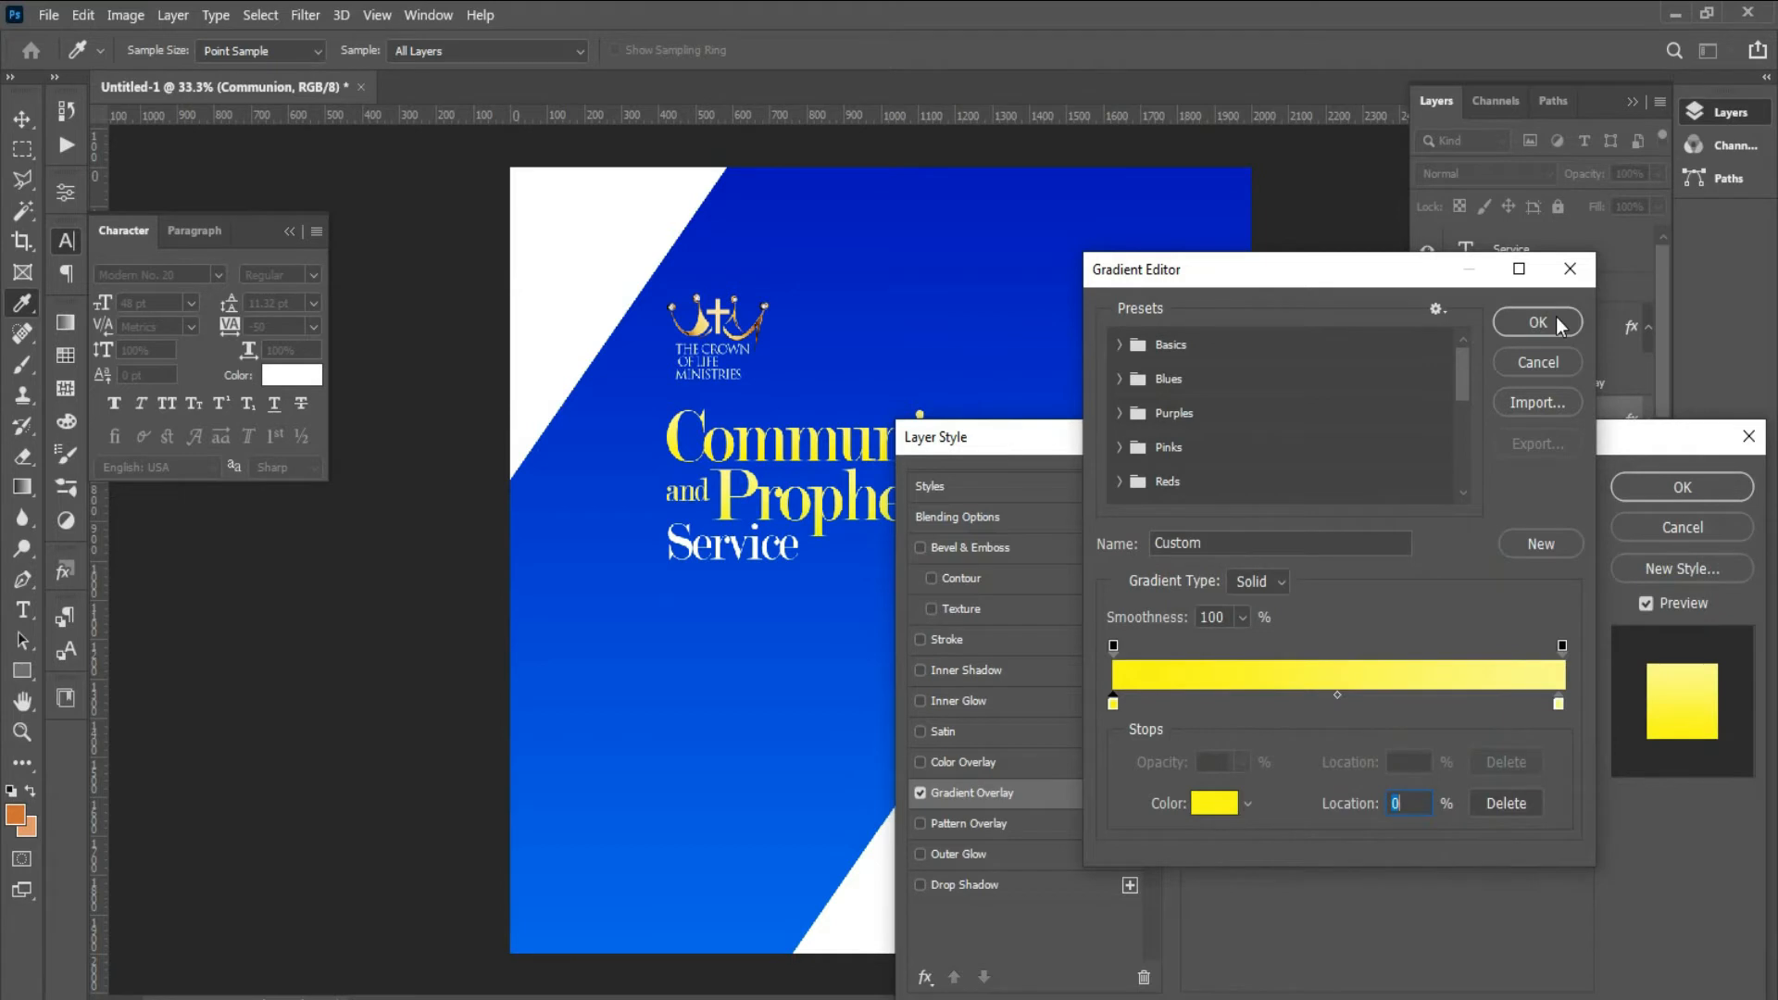
{"action": "left_click", "coordinate": [1556, 320]}
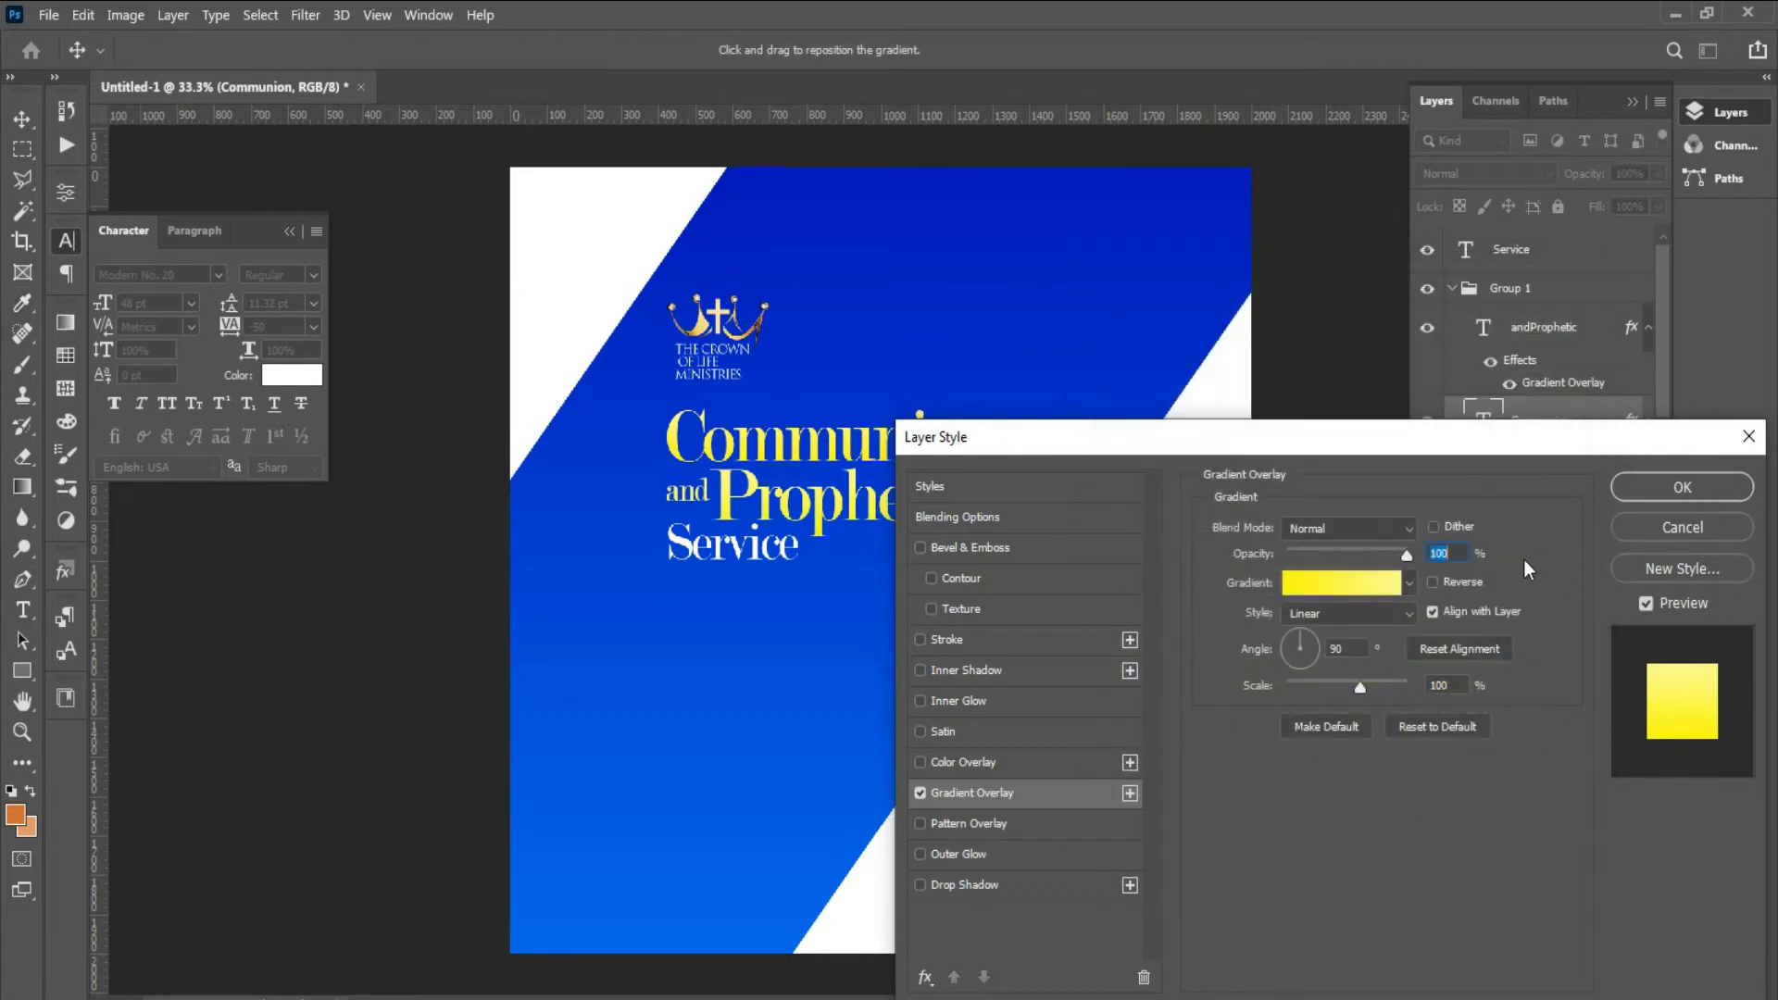
- Rotate the "Communion" Gradient Overlay angle so saturated yellow fades to pale yellow from left to right across the word, and apply it
{"action": "left_click", "coordinate": [1313, 650]}
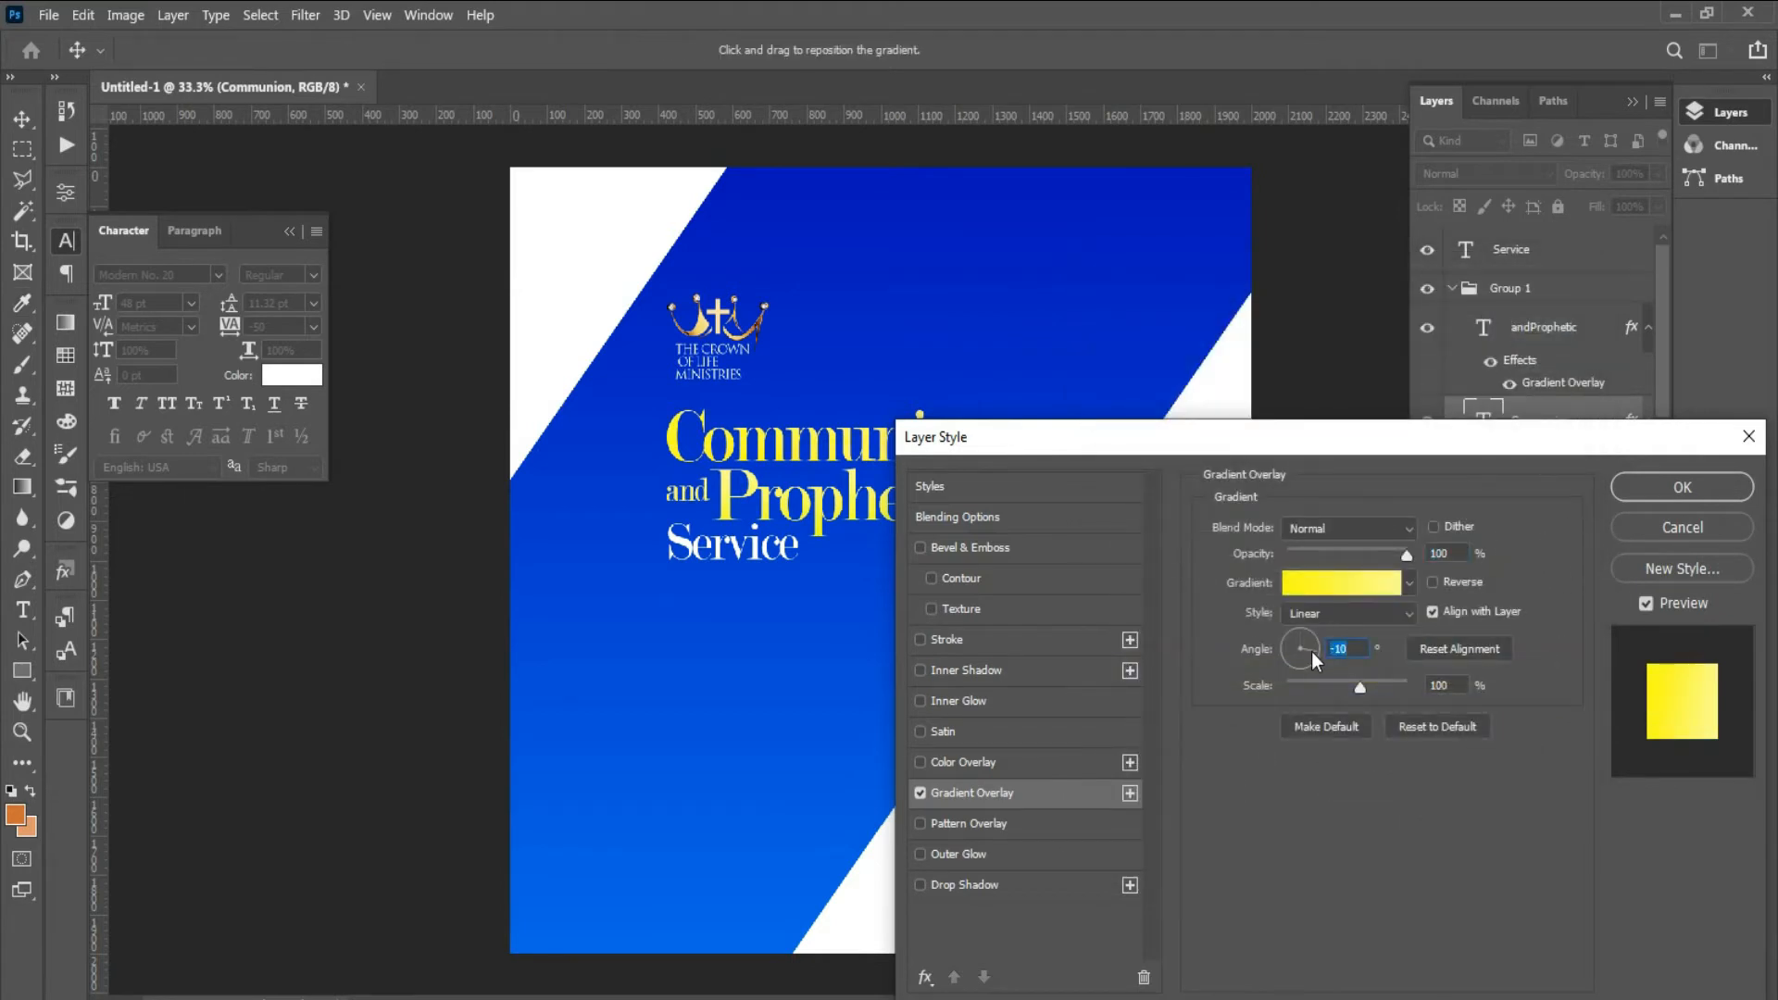
{"action": "left_click", "coordinate": [1304, 663]}
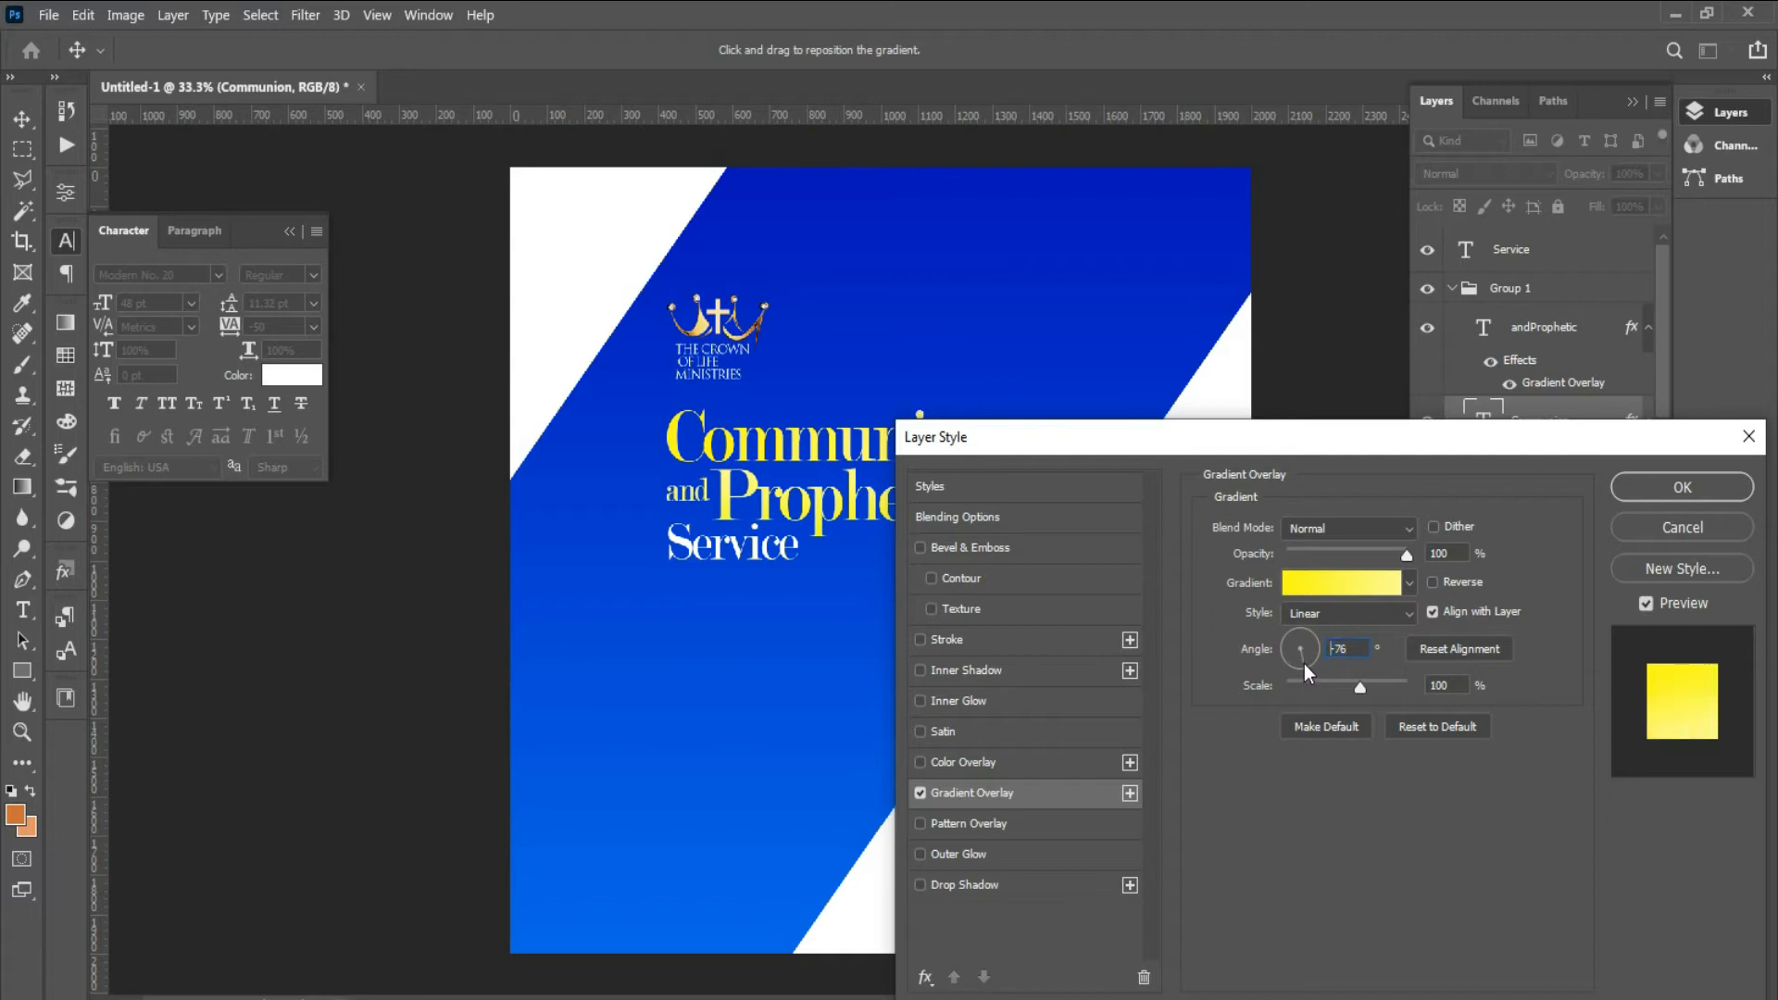
{"action": "left_click", "coordinate": [1628, 491]}
- Copy the "Communion" layer style and paste it onto the "andProphetic" text layer
{"action": "right_click", "coordinate": [1564, 424]}
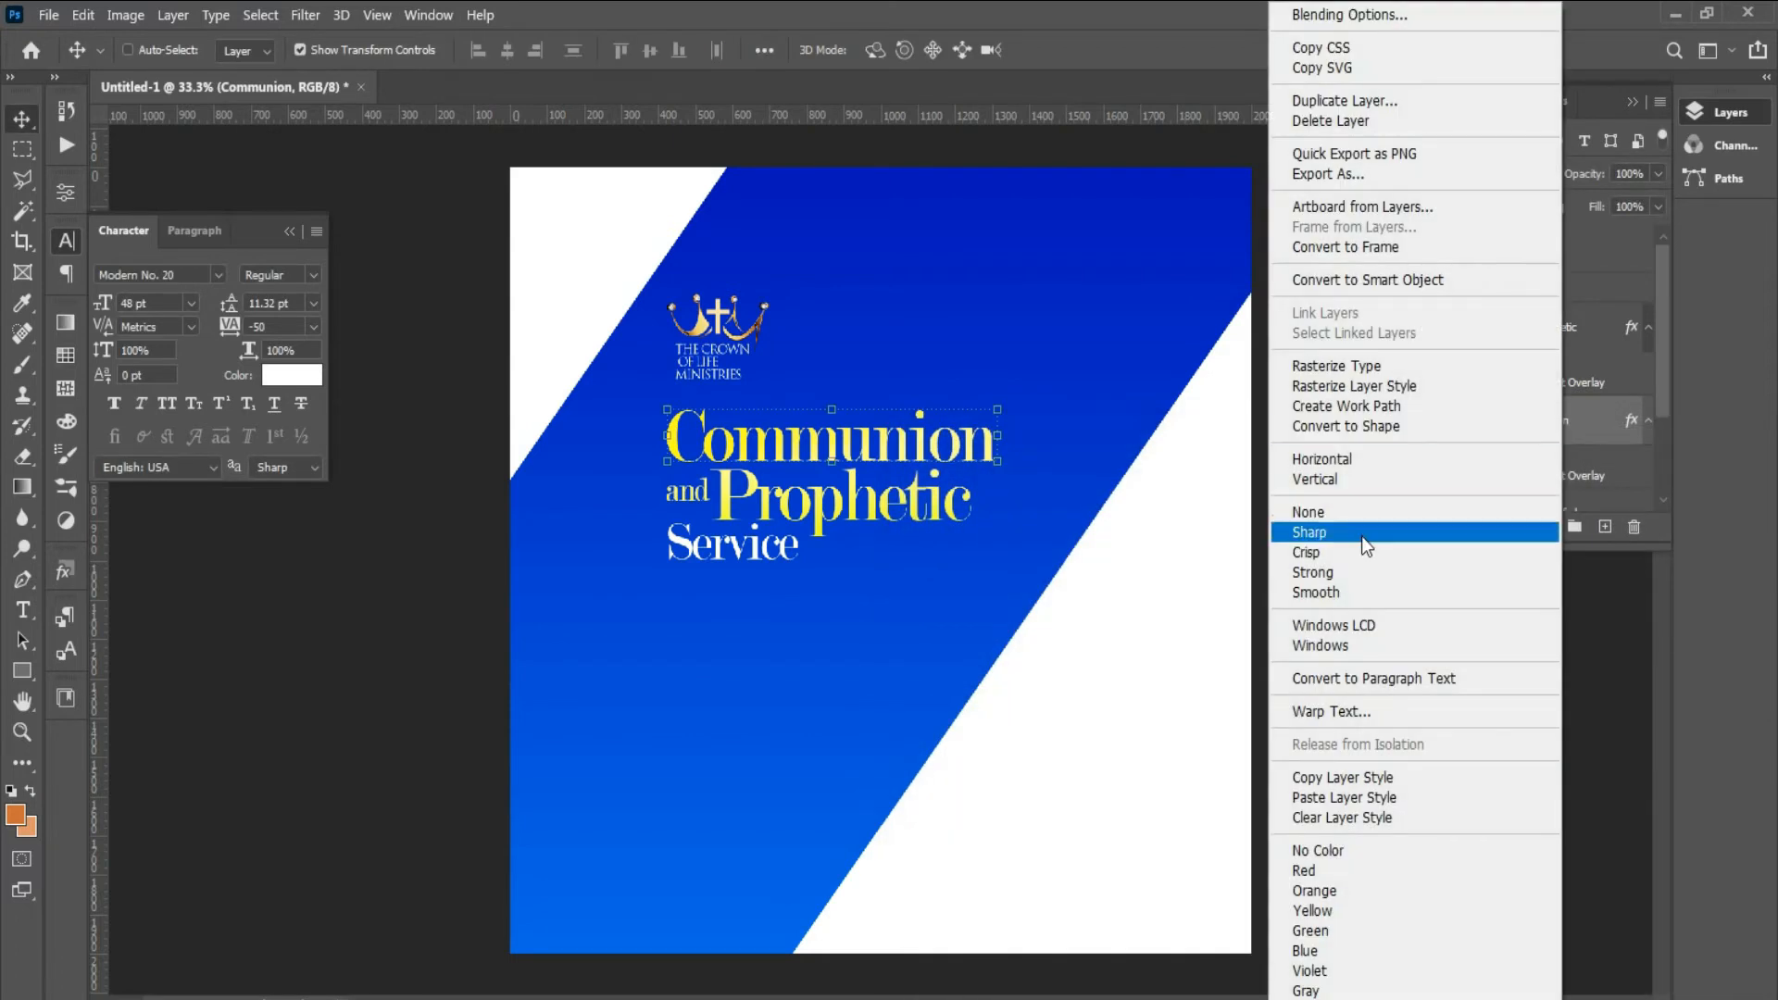
{"action": "left_click", "coordinate": [1384, 778]}
{"action": "right_click", "coordinate": [1537, 335]}
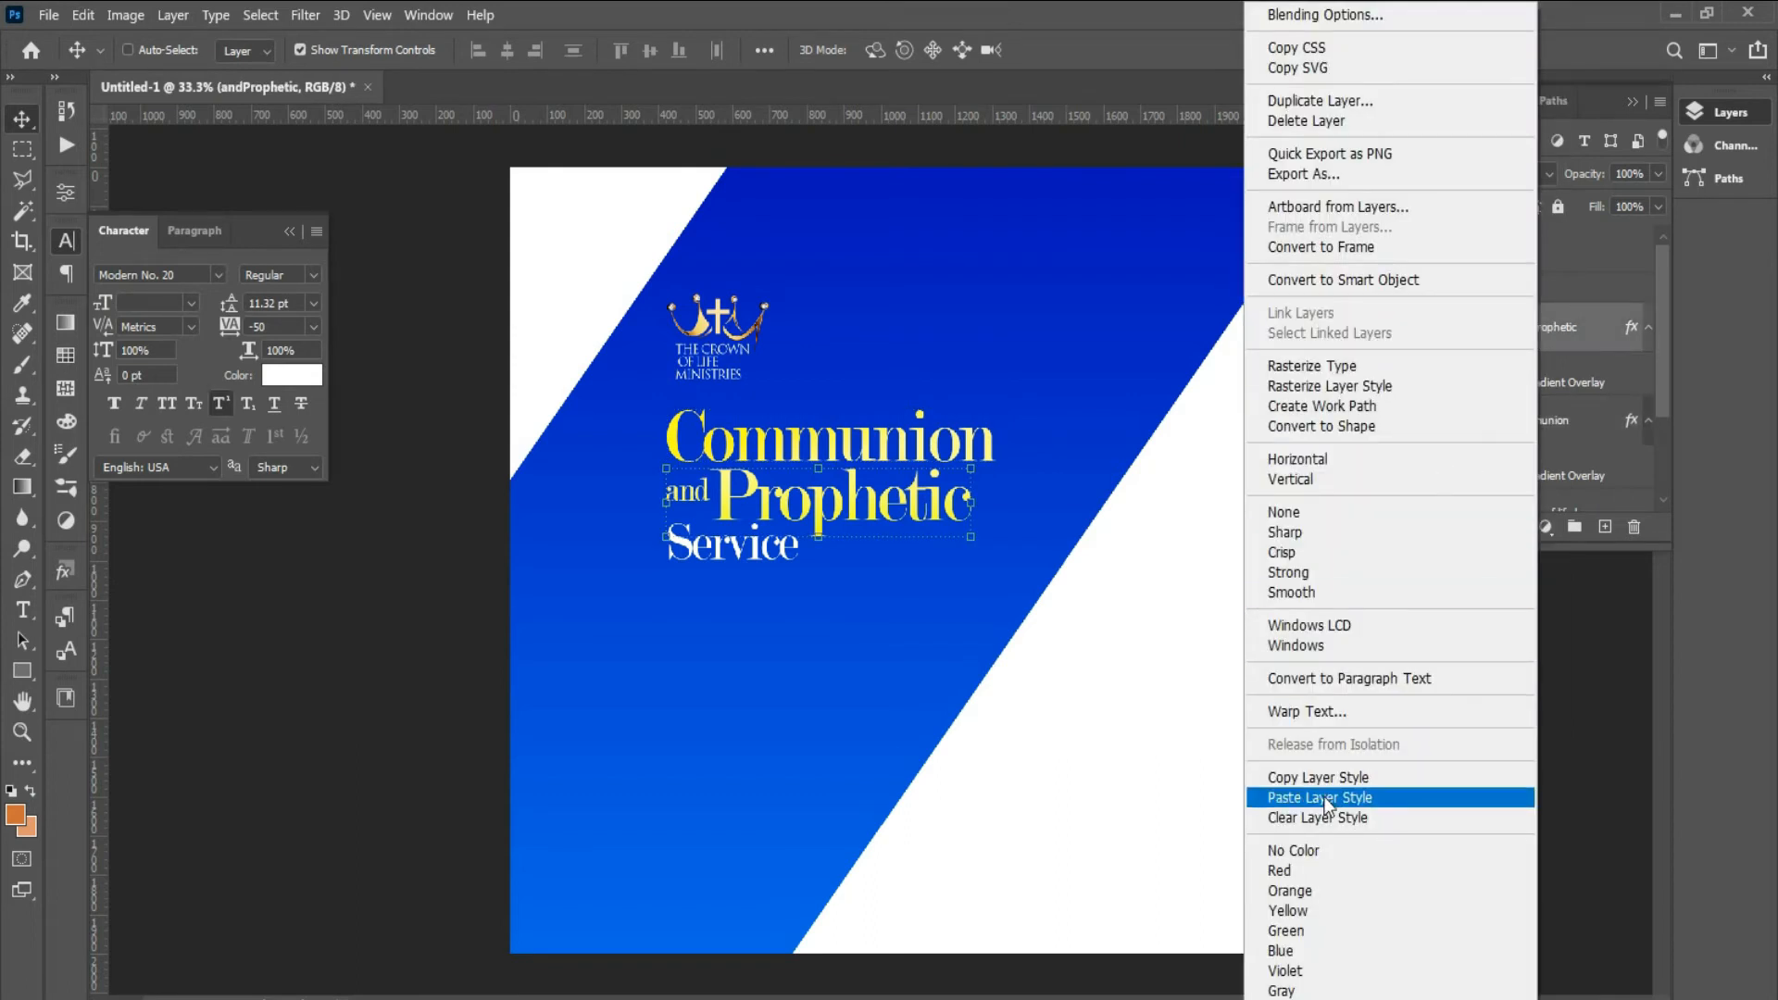
{"action": "left_click", "coordinate": [1325, 798]}
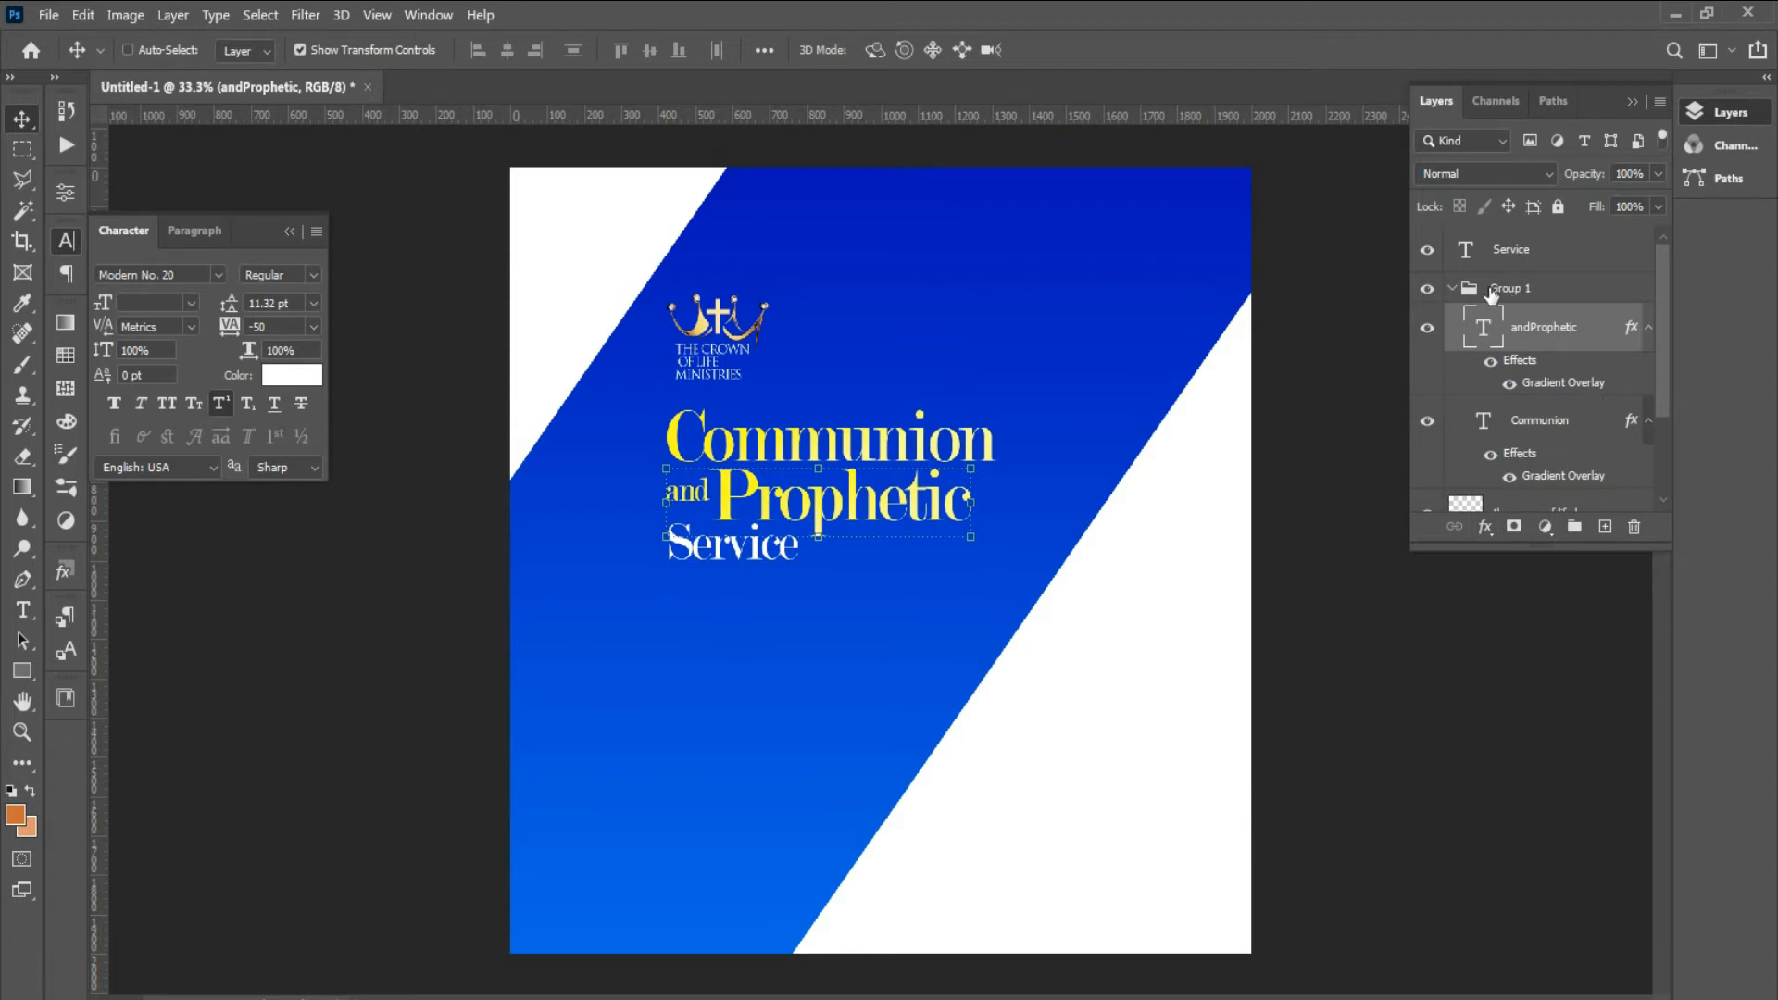
- Collapse Group 1 and group it together with the "Service" text layer
{"action": "left_click", "coordinate": [1452, 289]}
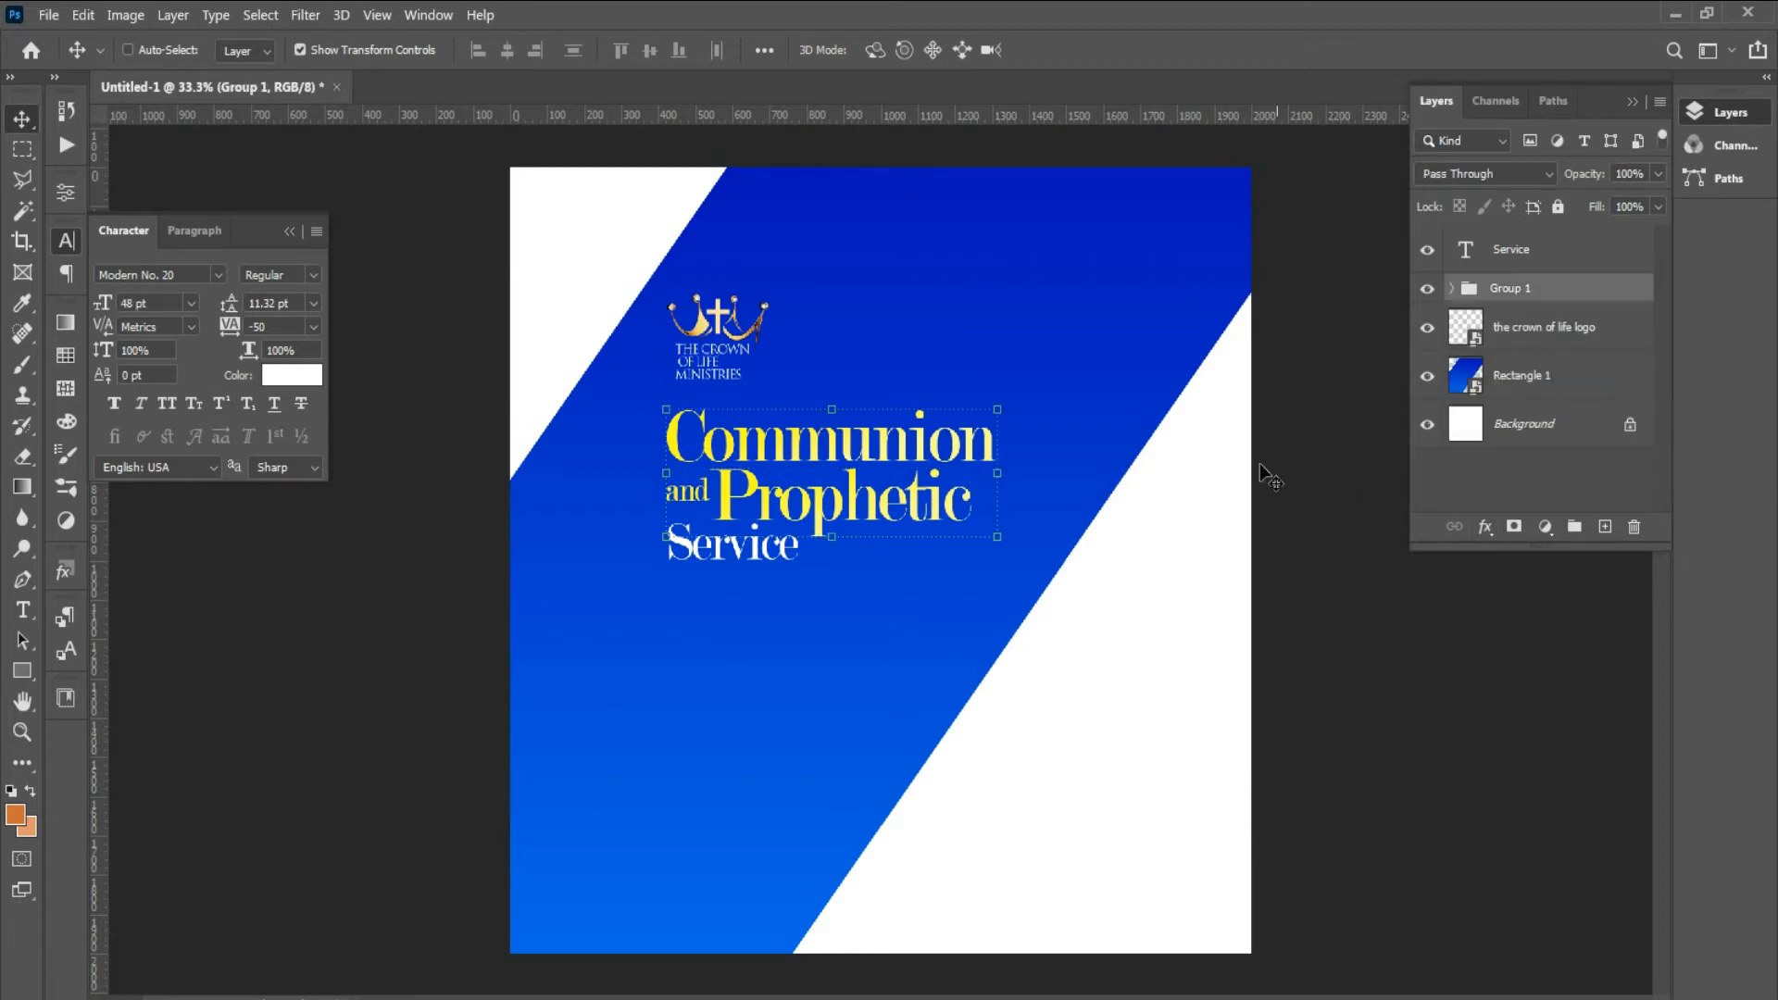
{"action": "left_click", "coordinate": [1569, 264], "text": "shift"}
{"action": "key", "text": "ctrl+g"}
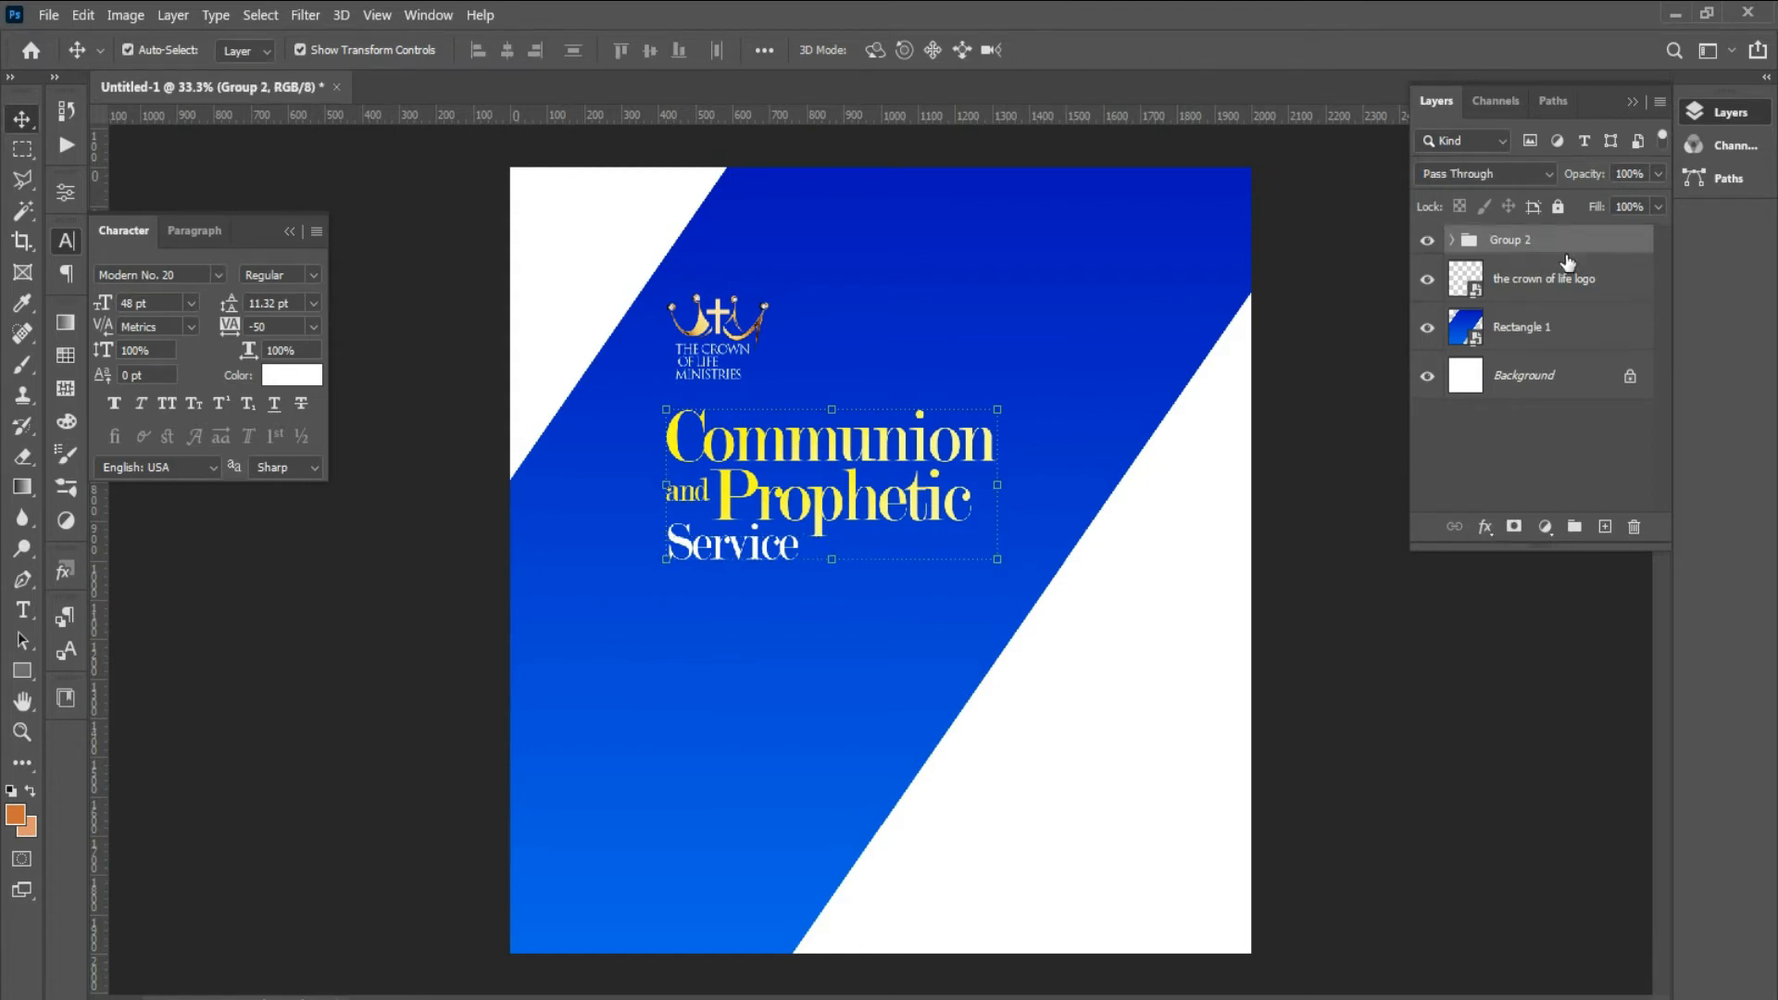
- Scale the whole title group down to about 88.3%, keeping its lower-left corner in place beneath the logo
{"action": "key", "text": "ctrl+t"}
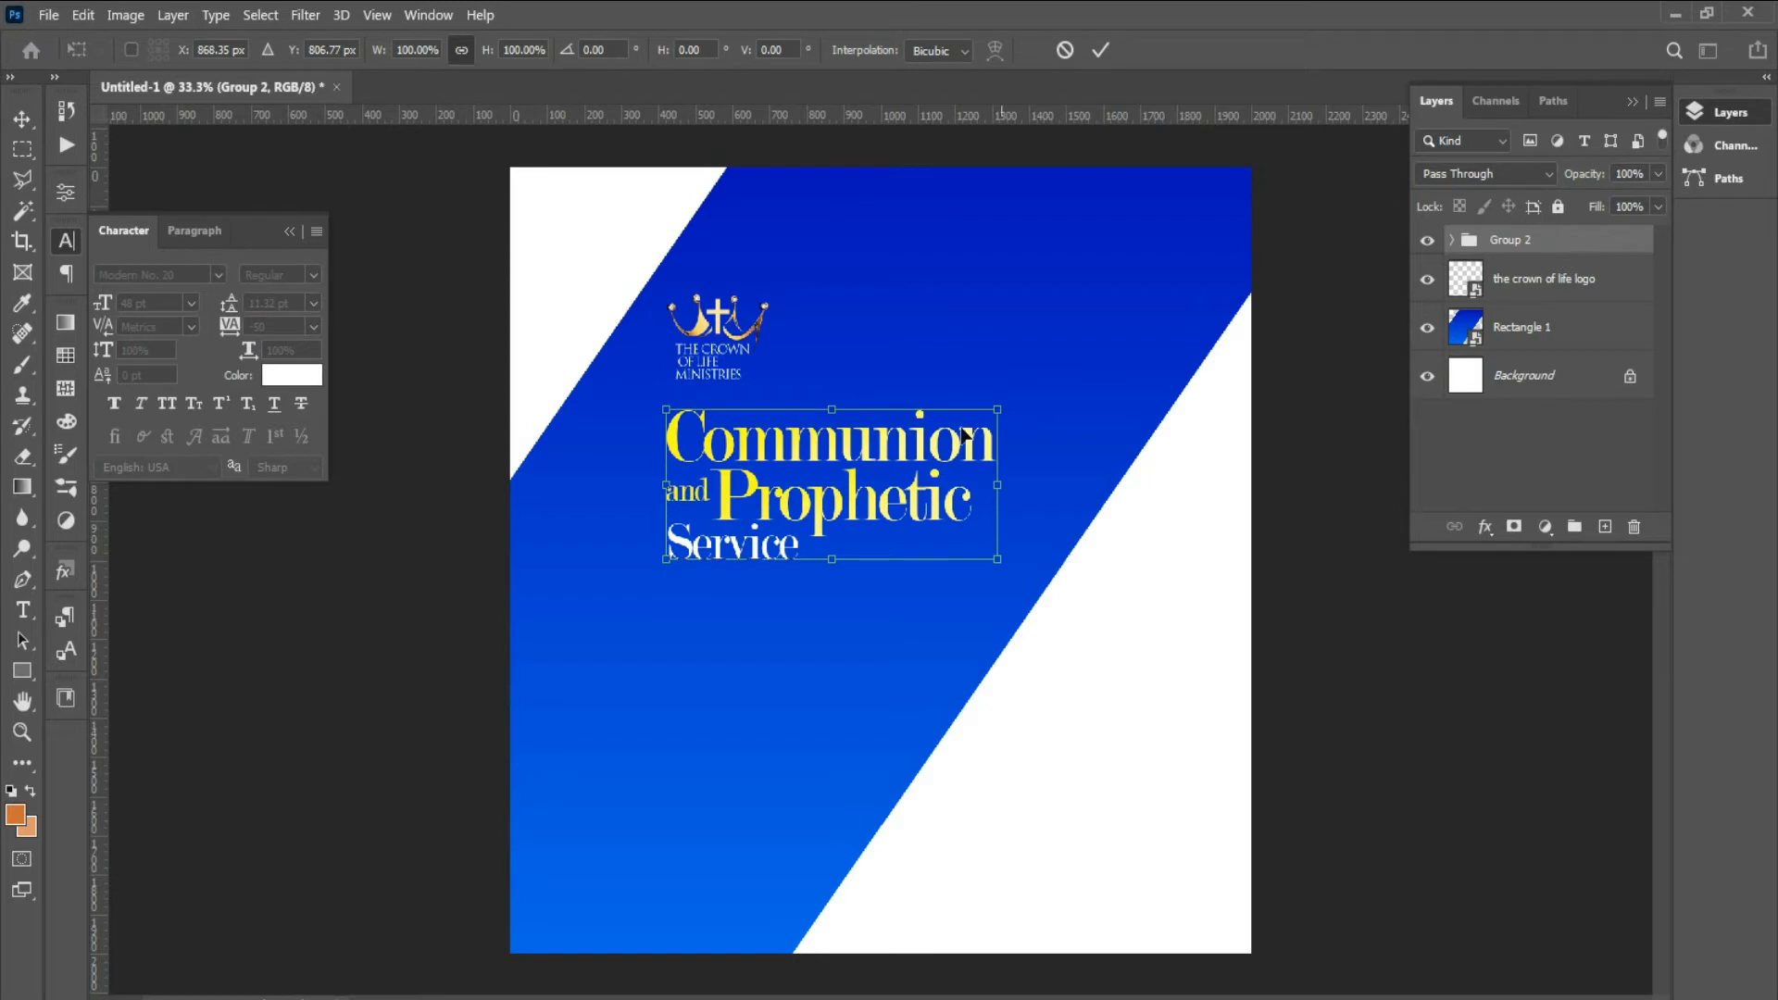
{"action": "left_click_drag", "start_coordinate": [1001, 401], "coordinate": [958, 413]}
{"action": "left_click_drag", "start_coordinate": [857, 507], "coordinate": [852, 507]}
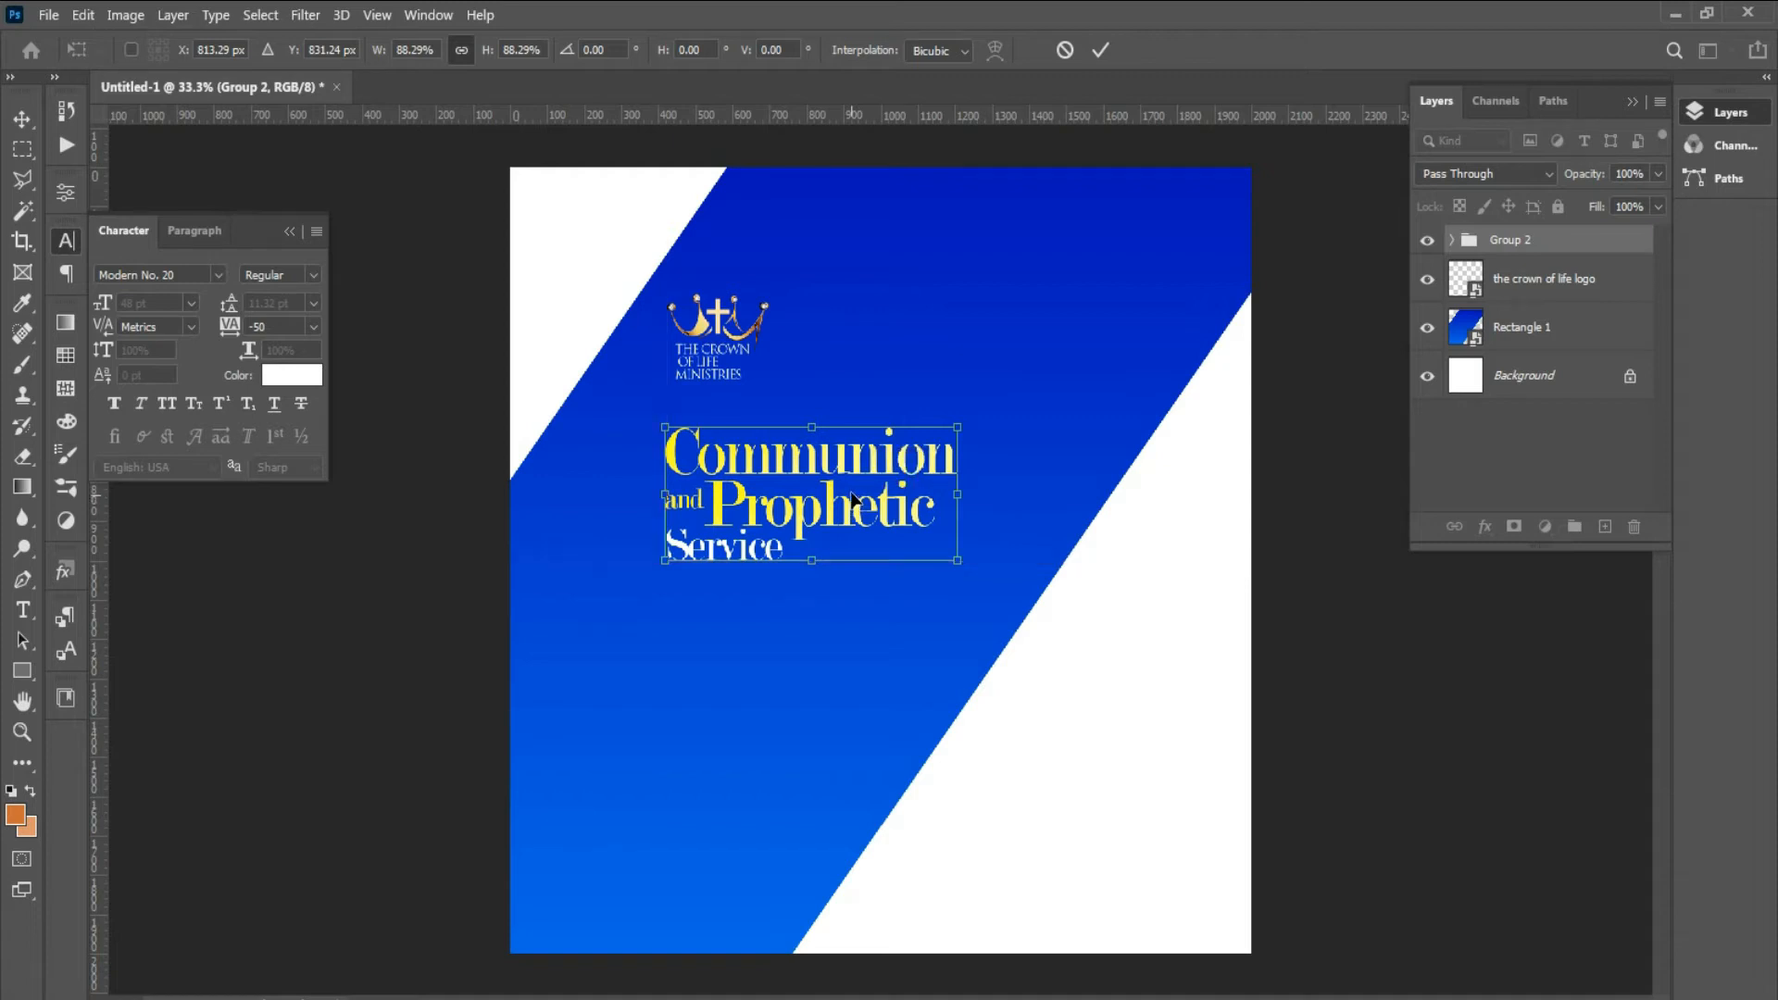
{"action": "left_click", "coordinate": [1100, 49]}
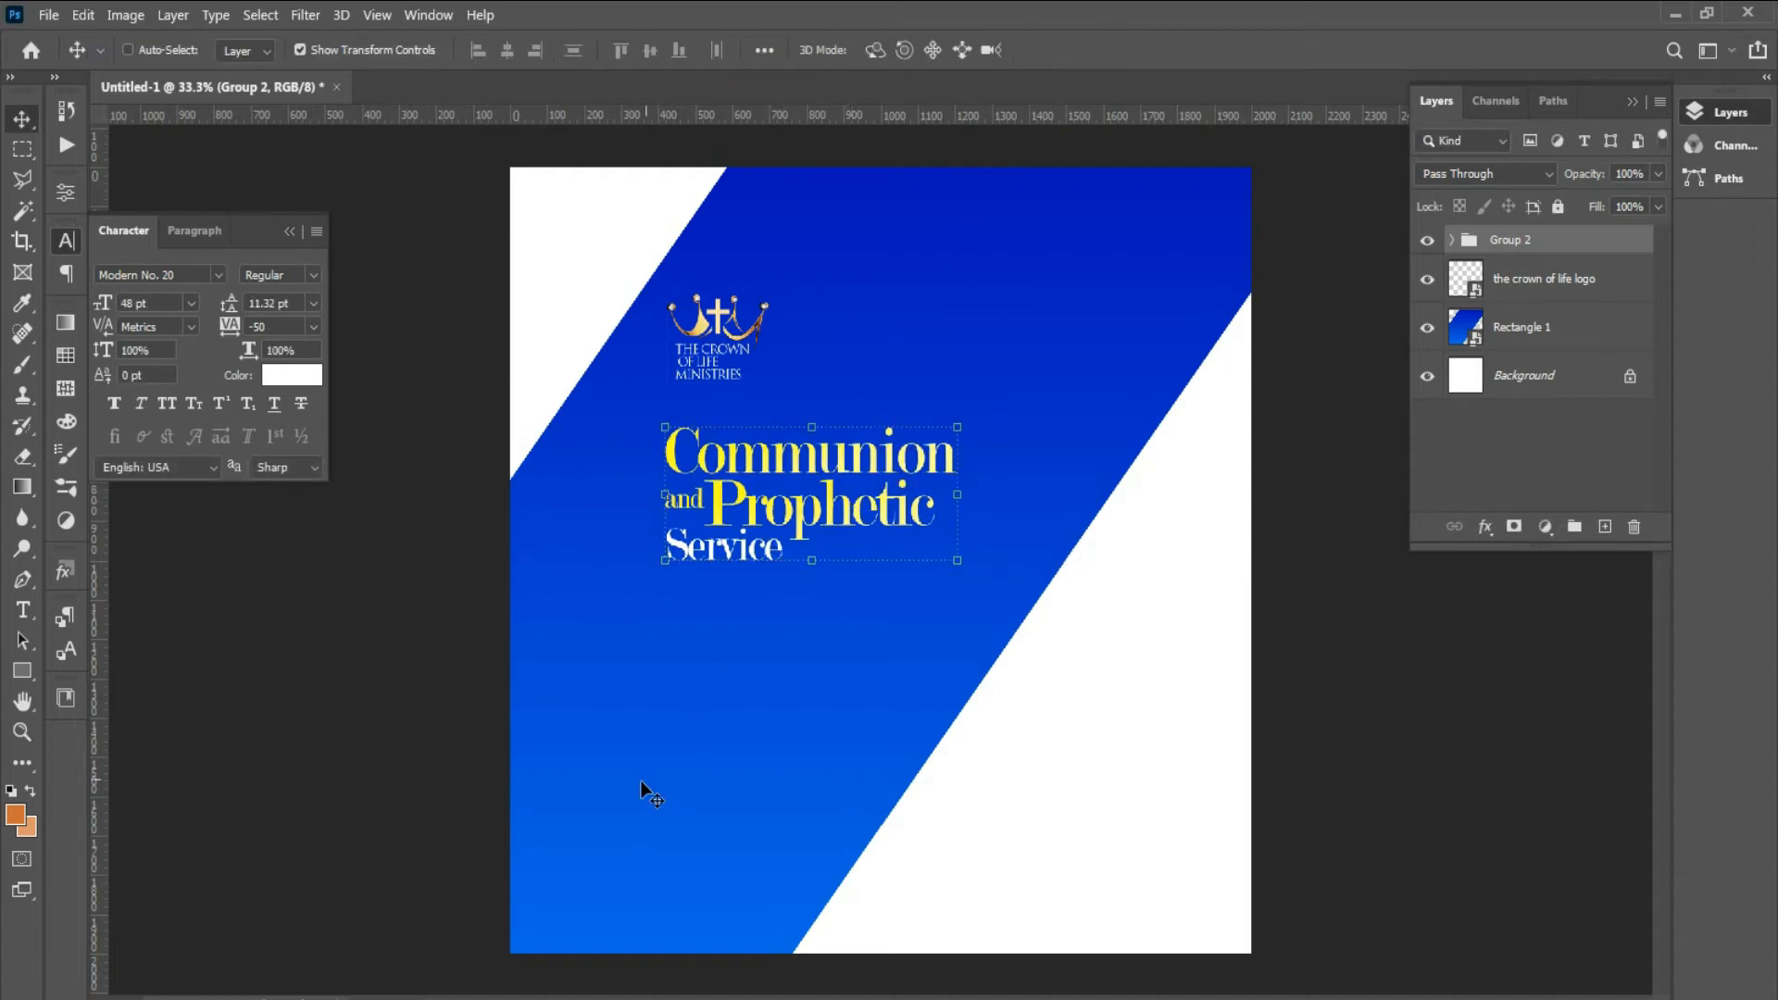
- Add a new text line reading "Presents" on the blue band below the title
{"action": "left_click", "coordinate": [22, 610]}
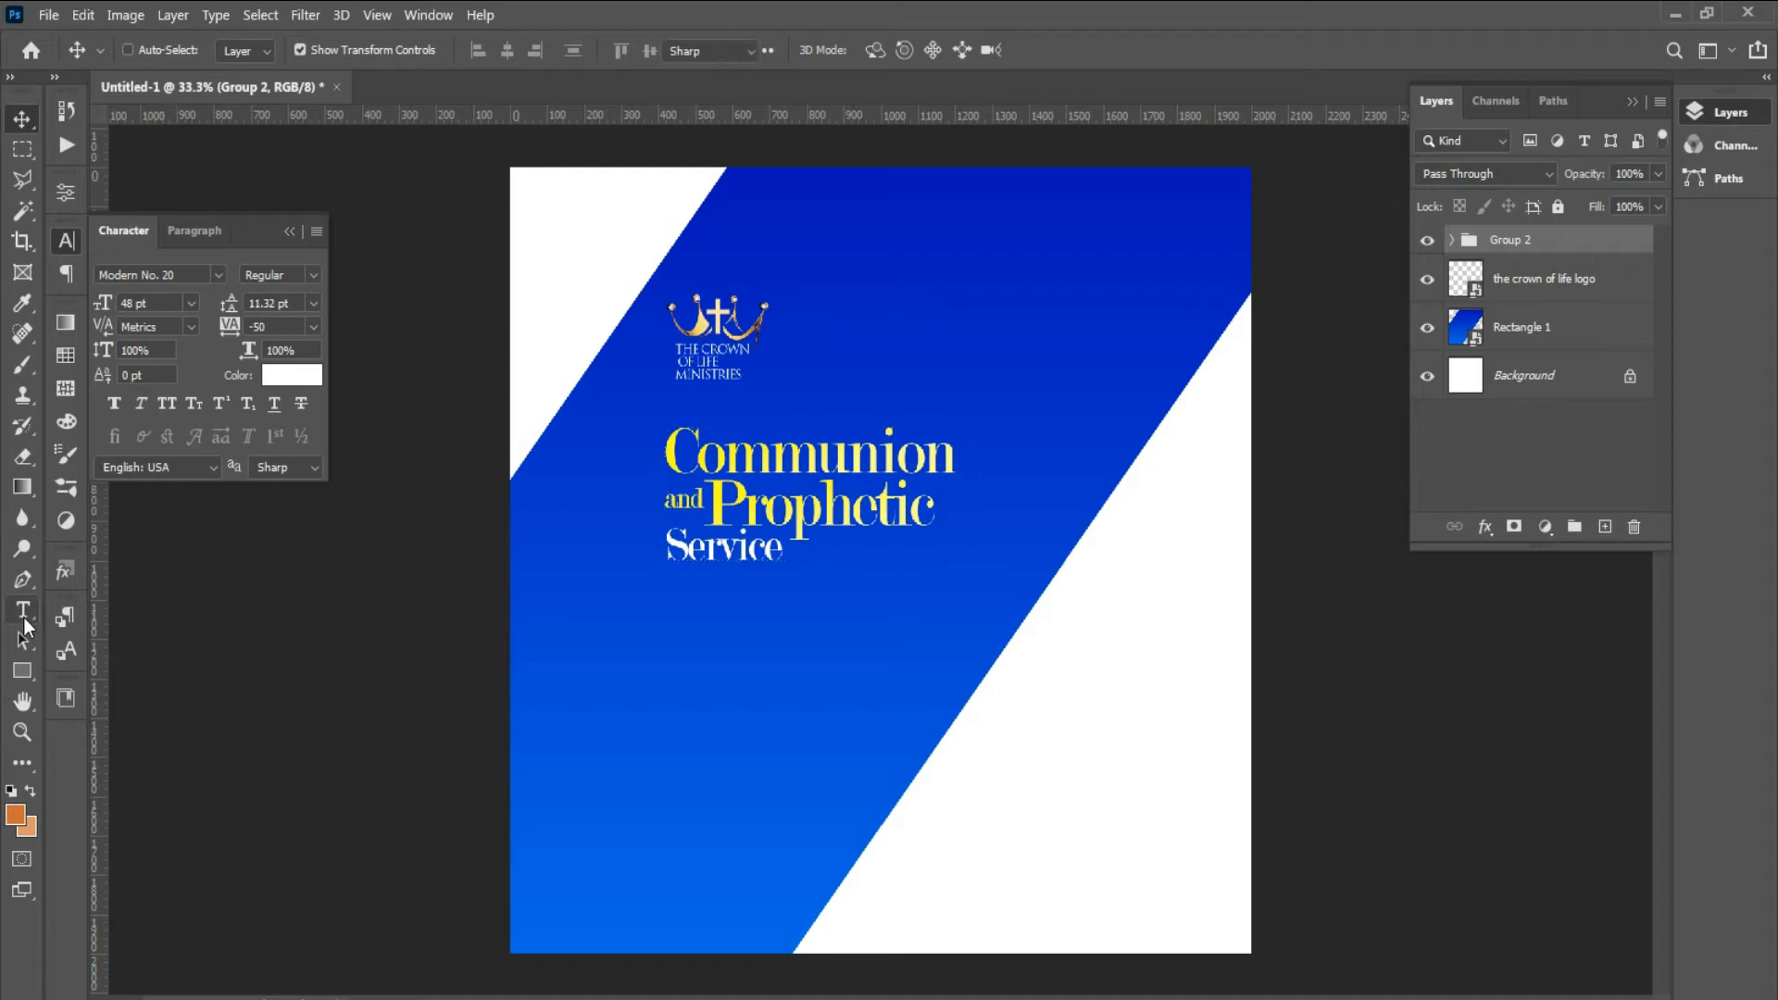
{"action": "left_click", "coordinate": [615, 696]}
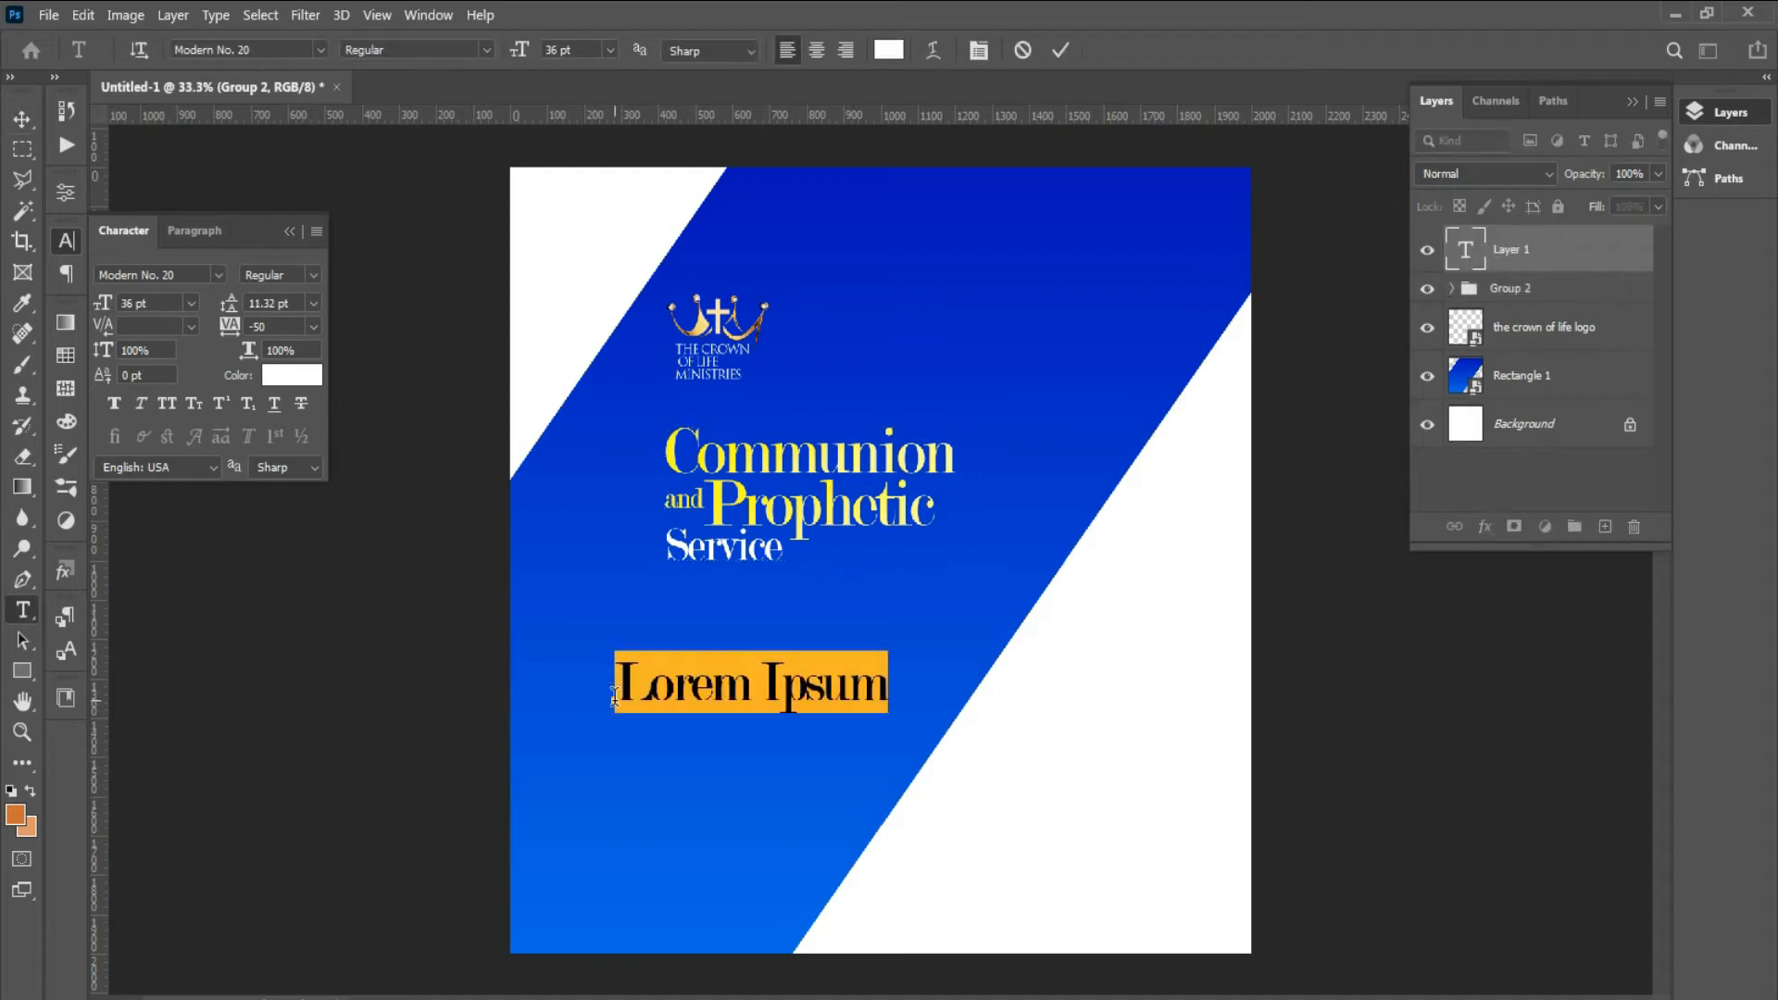
{"action": "type", "text": "Pres"}
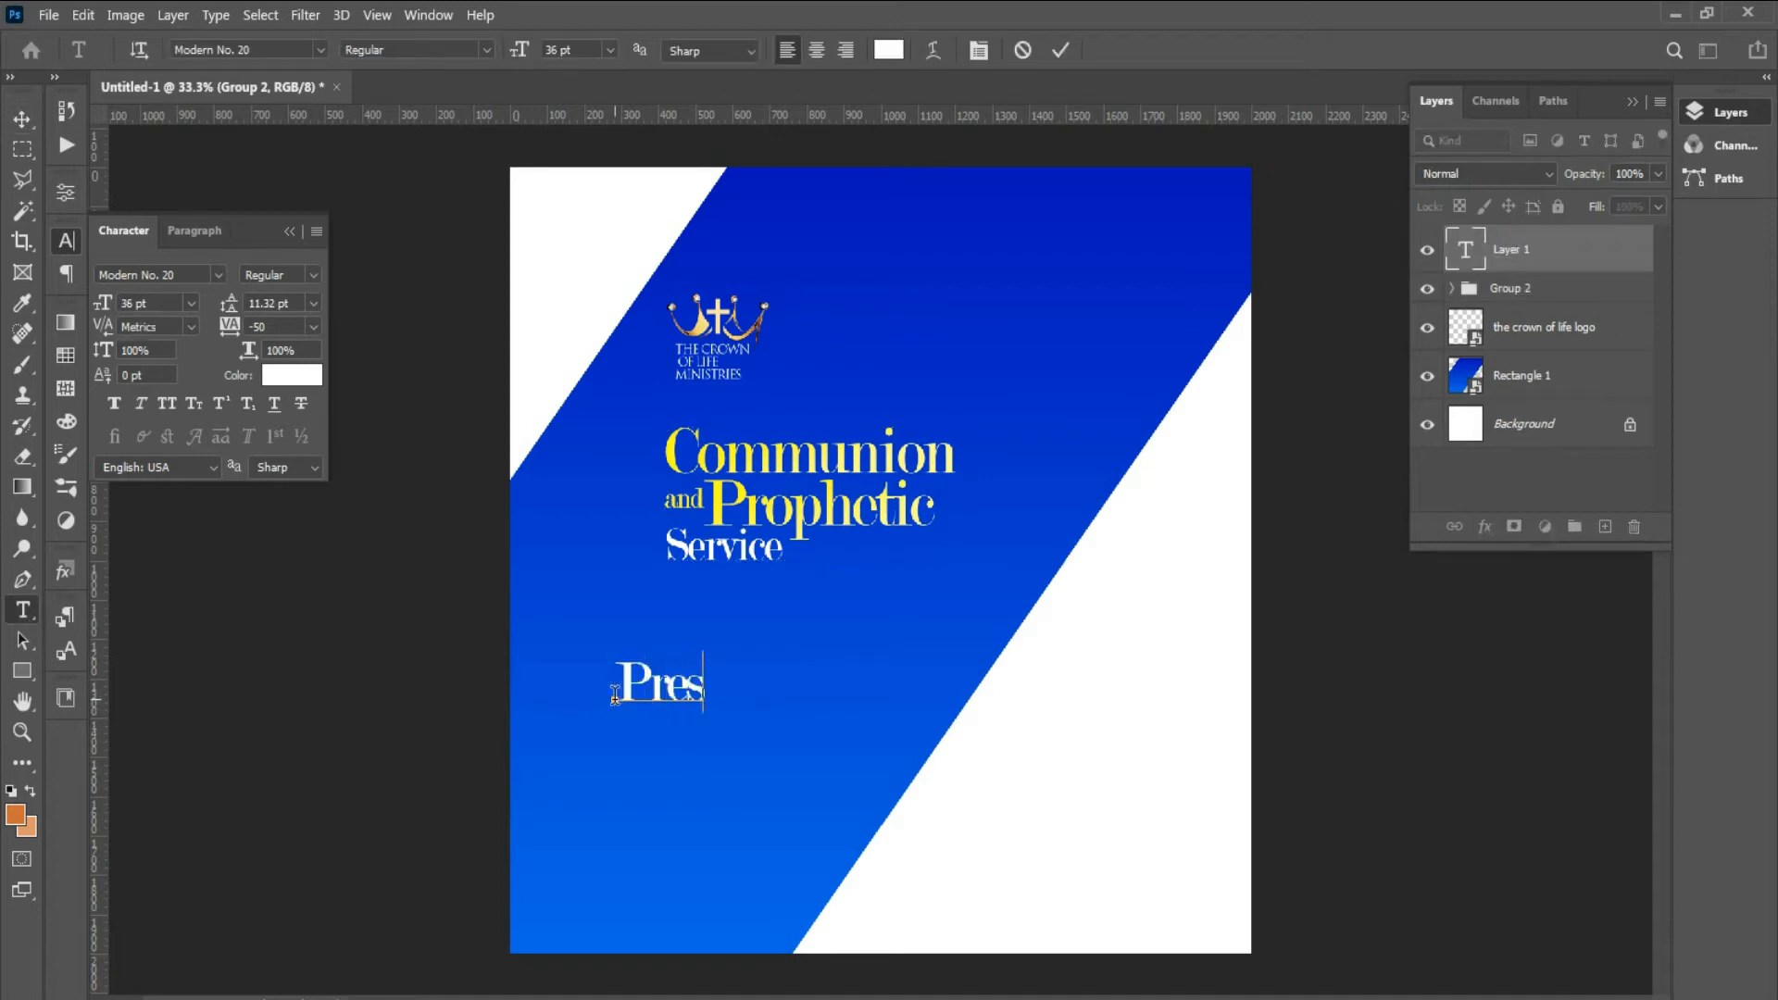
{"action": "type", "text": "ents"}
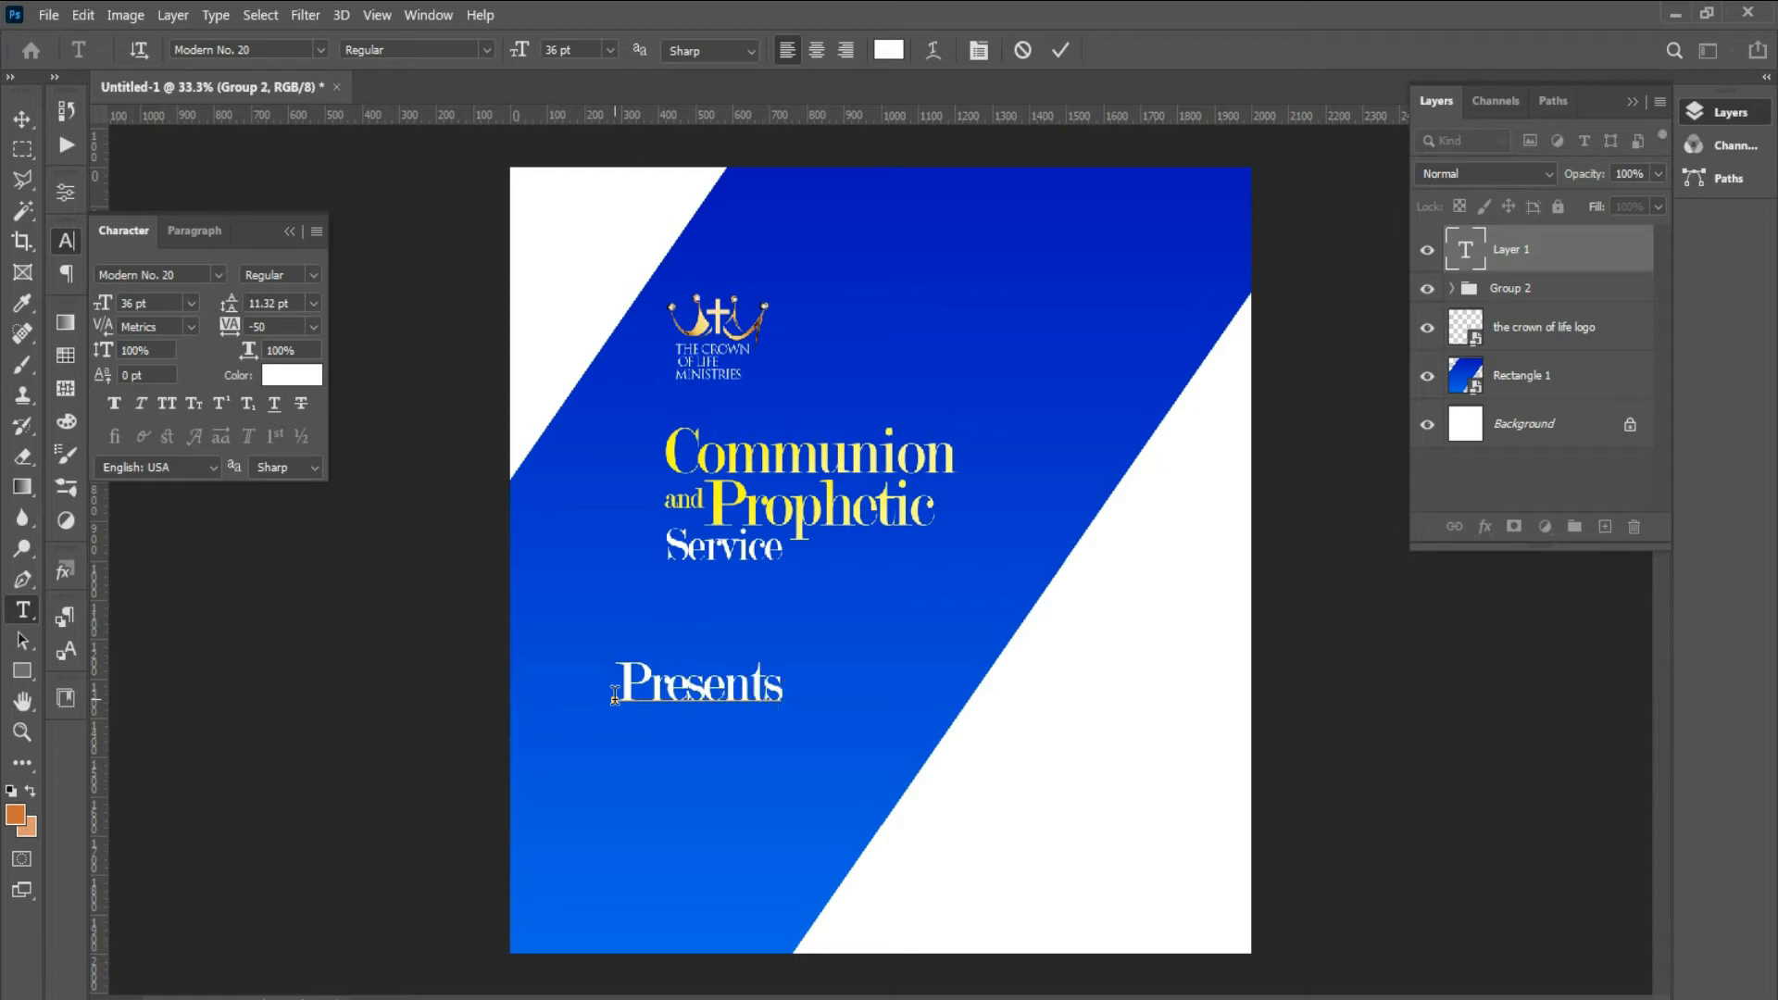
- Change the font of the whole "Presents" text to Arial Regular
{"action": "left_click_drag", "start_coordinate": [782, 687], "coordinate": [449, 716]}
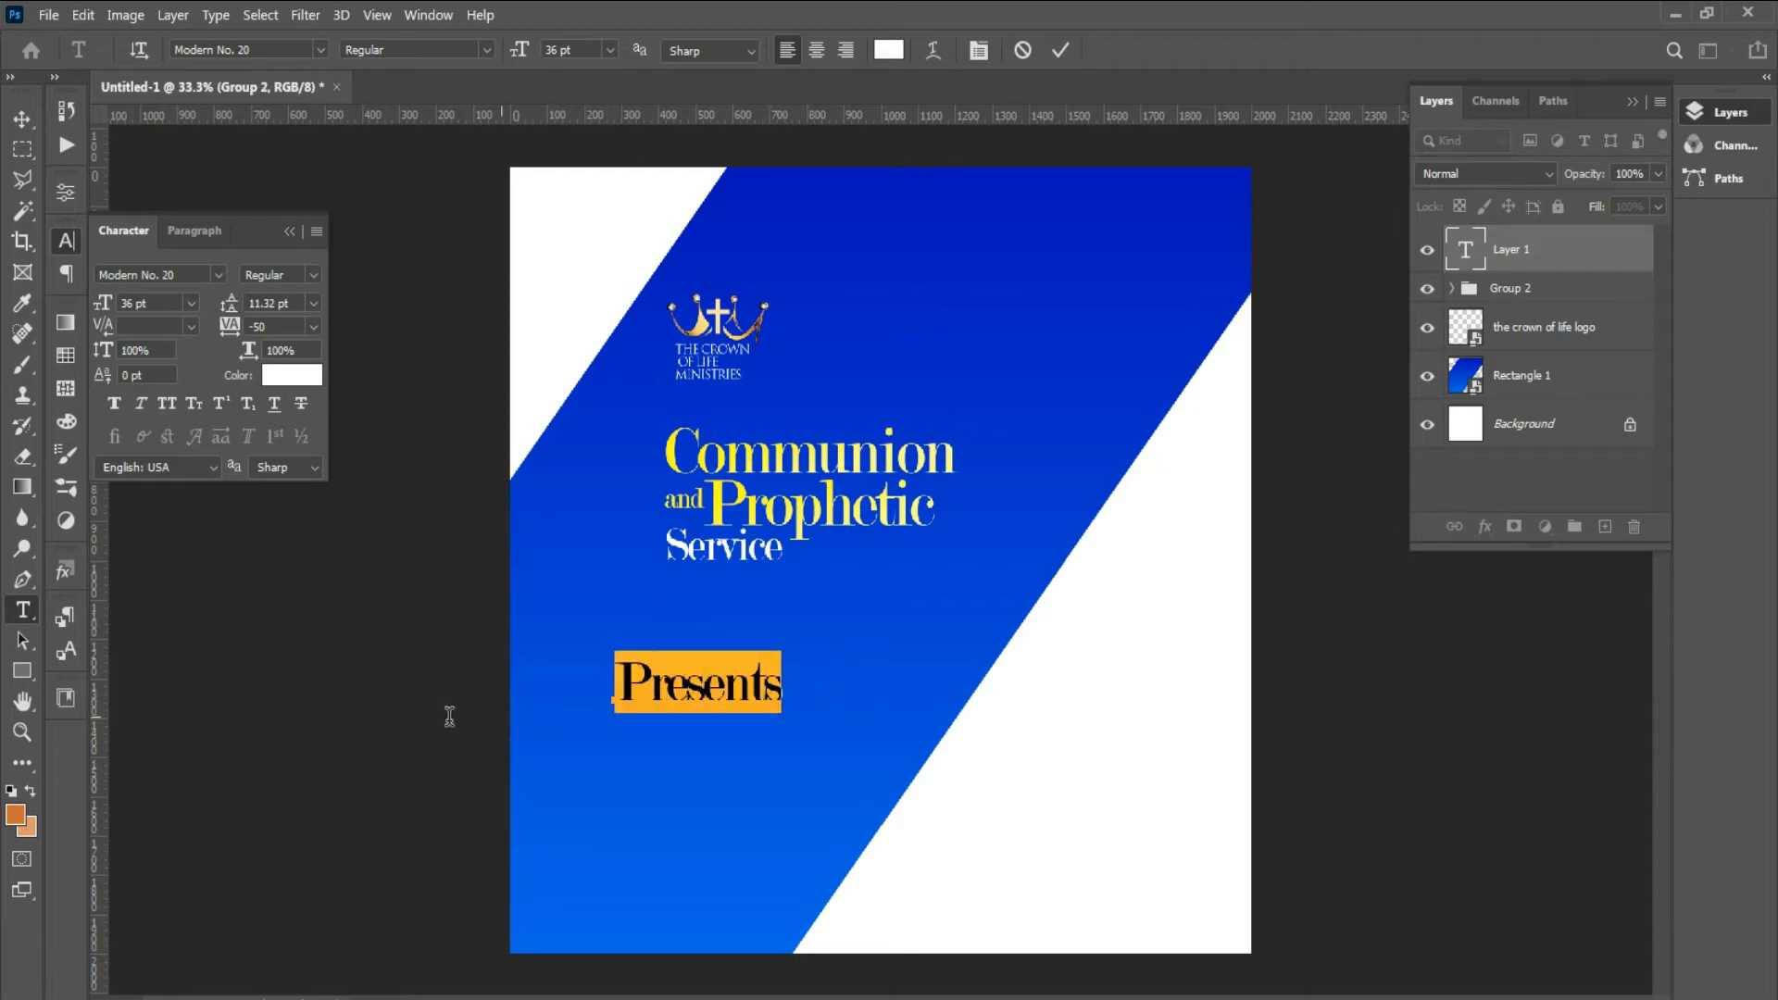
{"action": "left_click", "coordinate": [251, 47]}
{"action": "type", "text": "aria"}
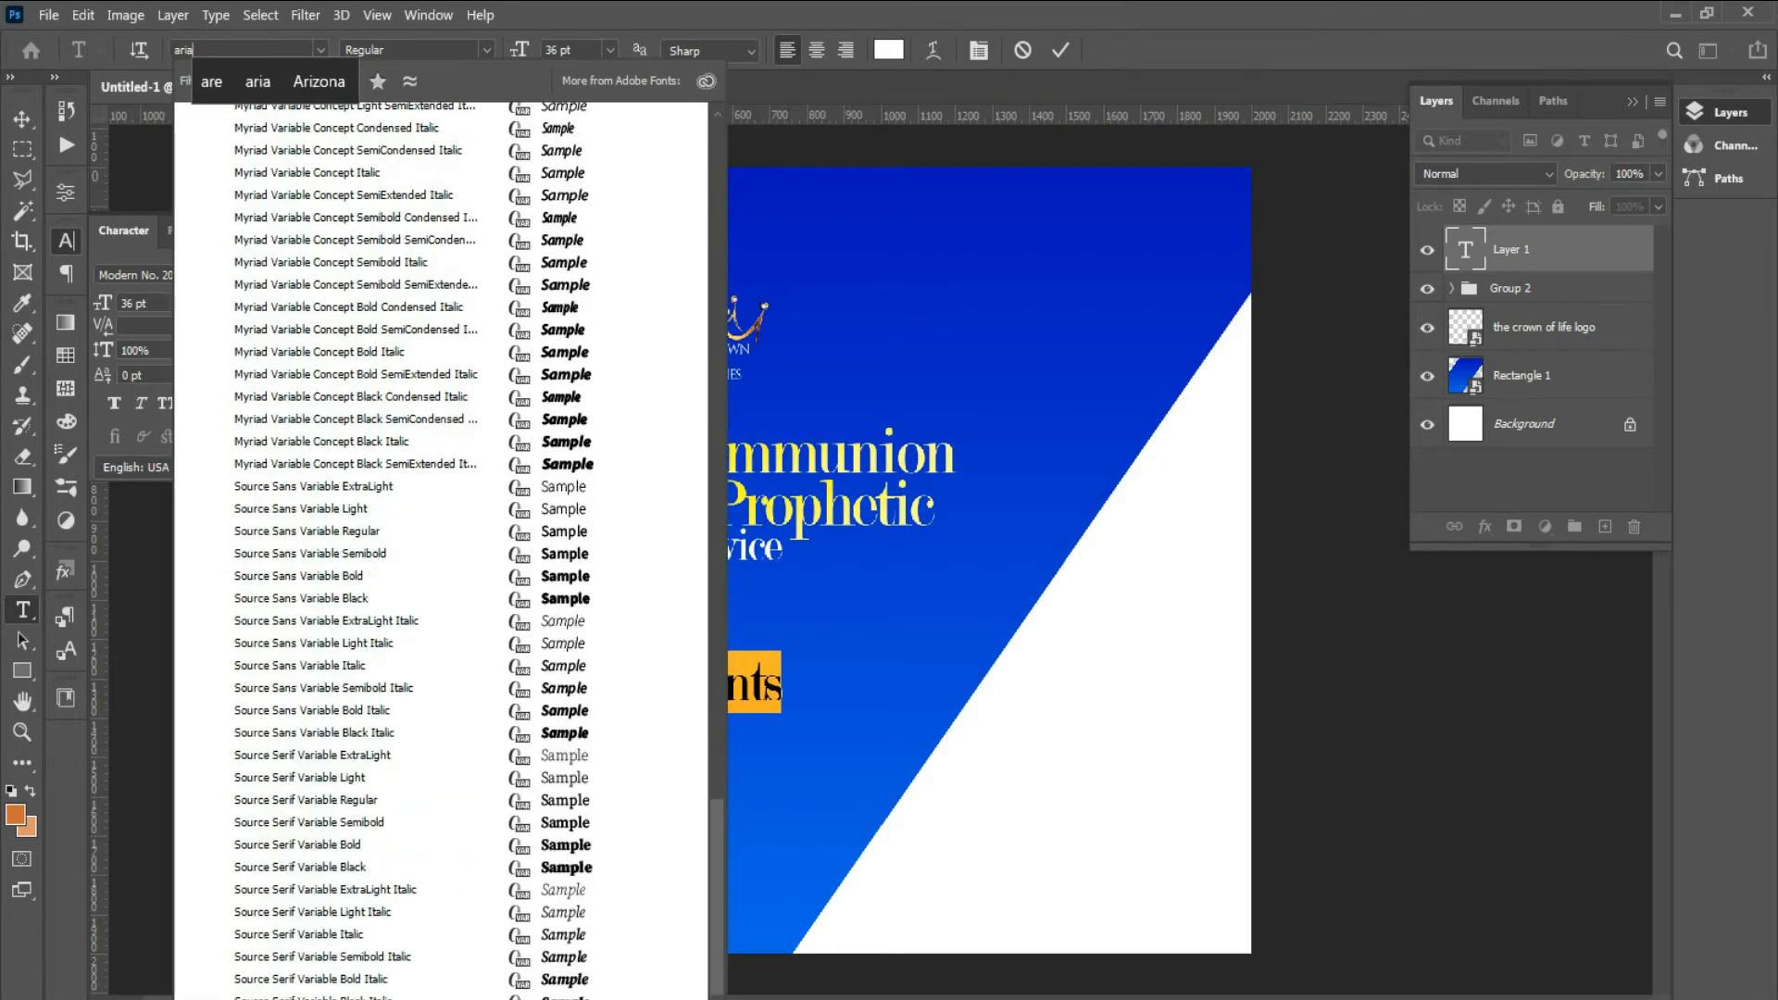
{"action": "type", "text": "l"}
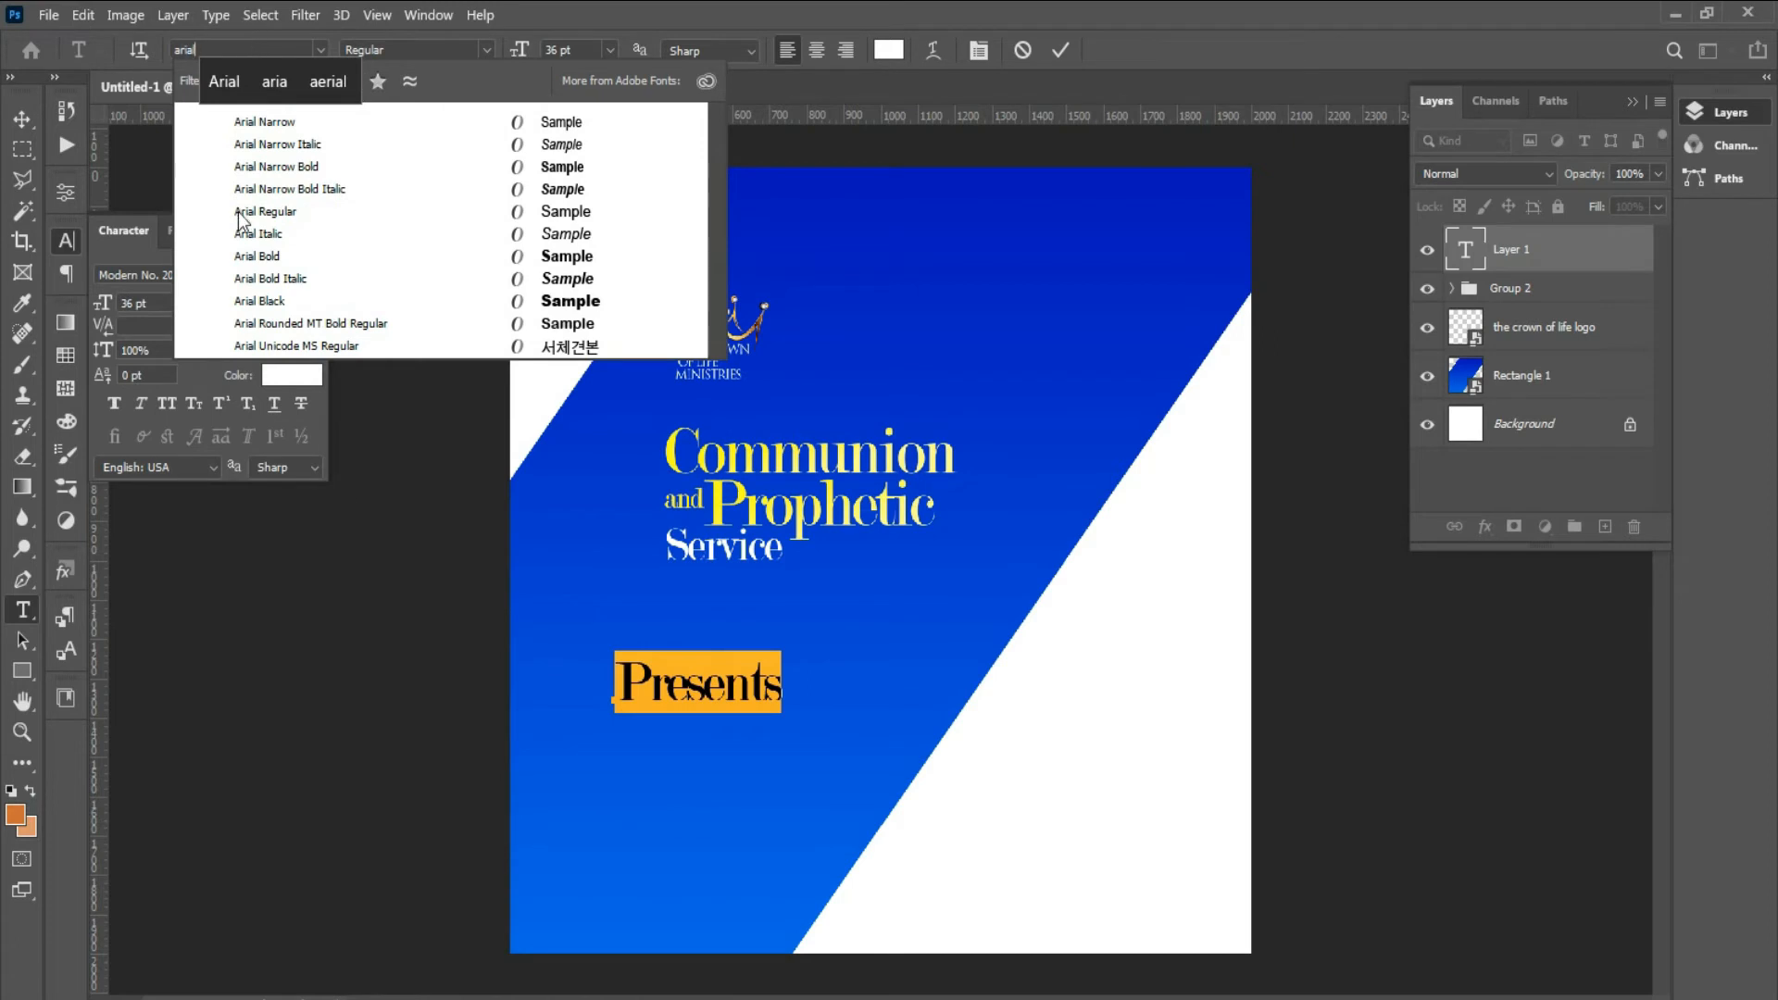
{"action": "left_click", "coordinate": [253, 215]}
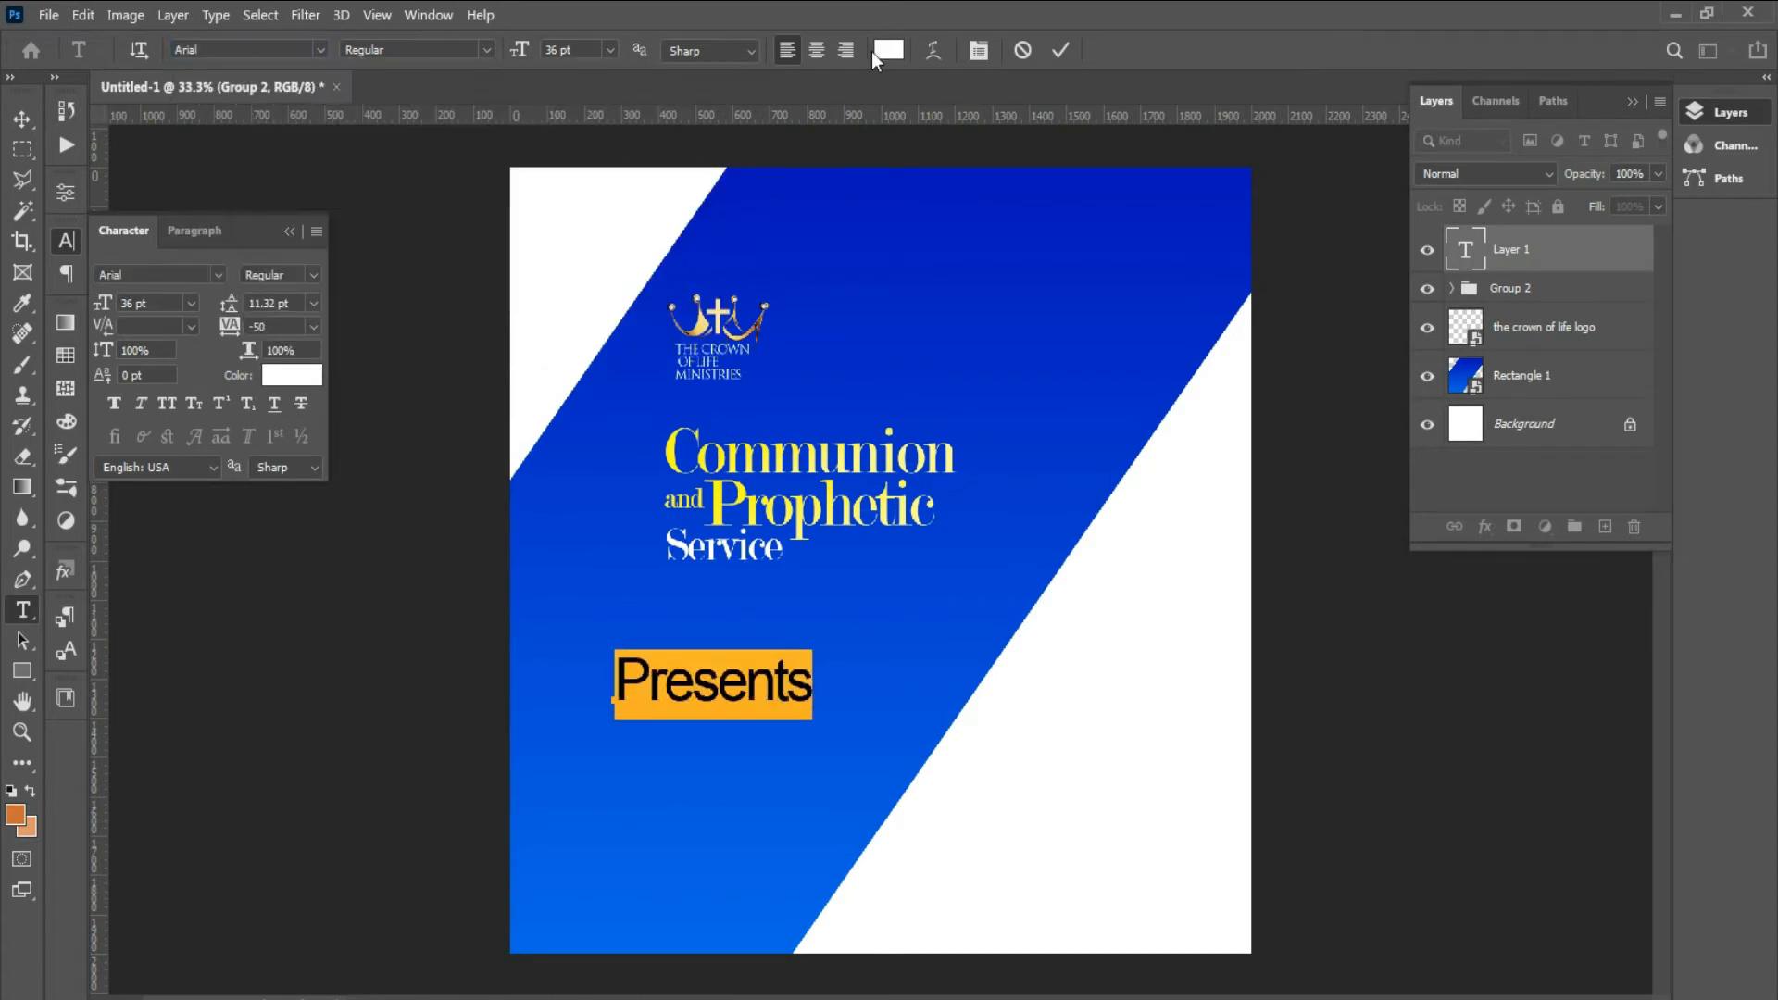
- Set the tracking of the "Presents" text to 1000
{"action": "left_click", "coordinate": [980, 52]}
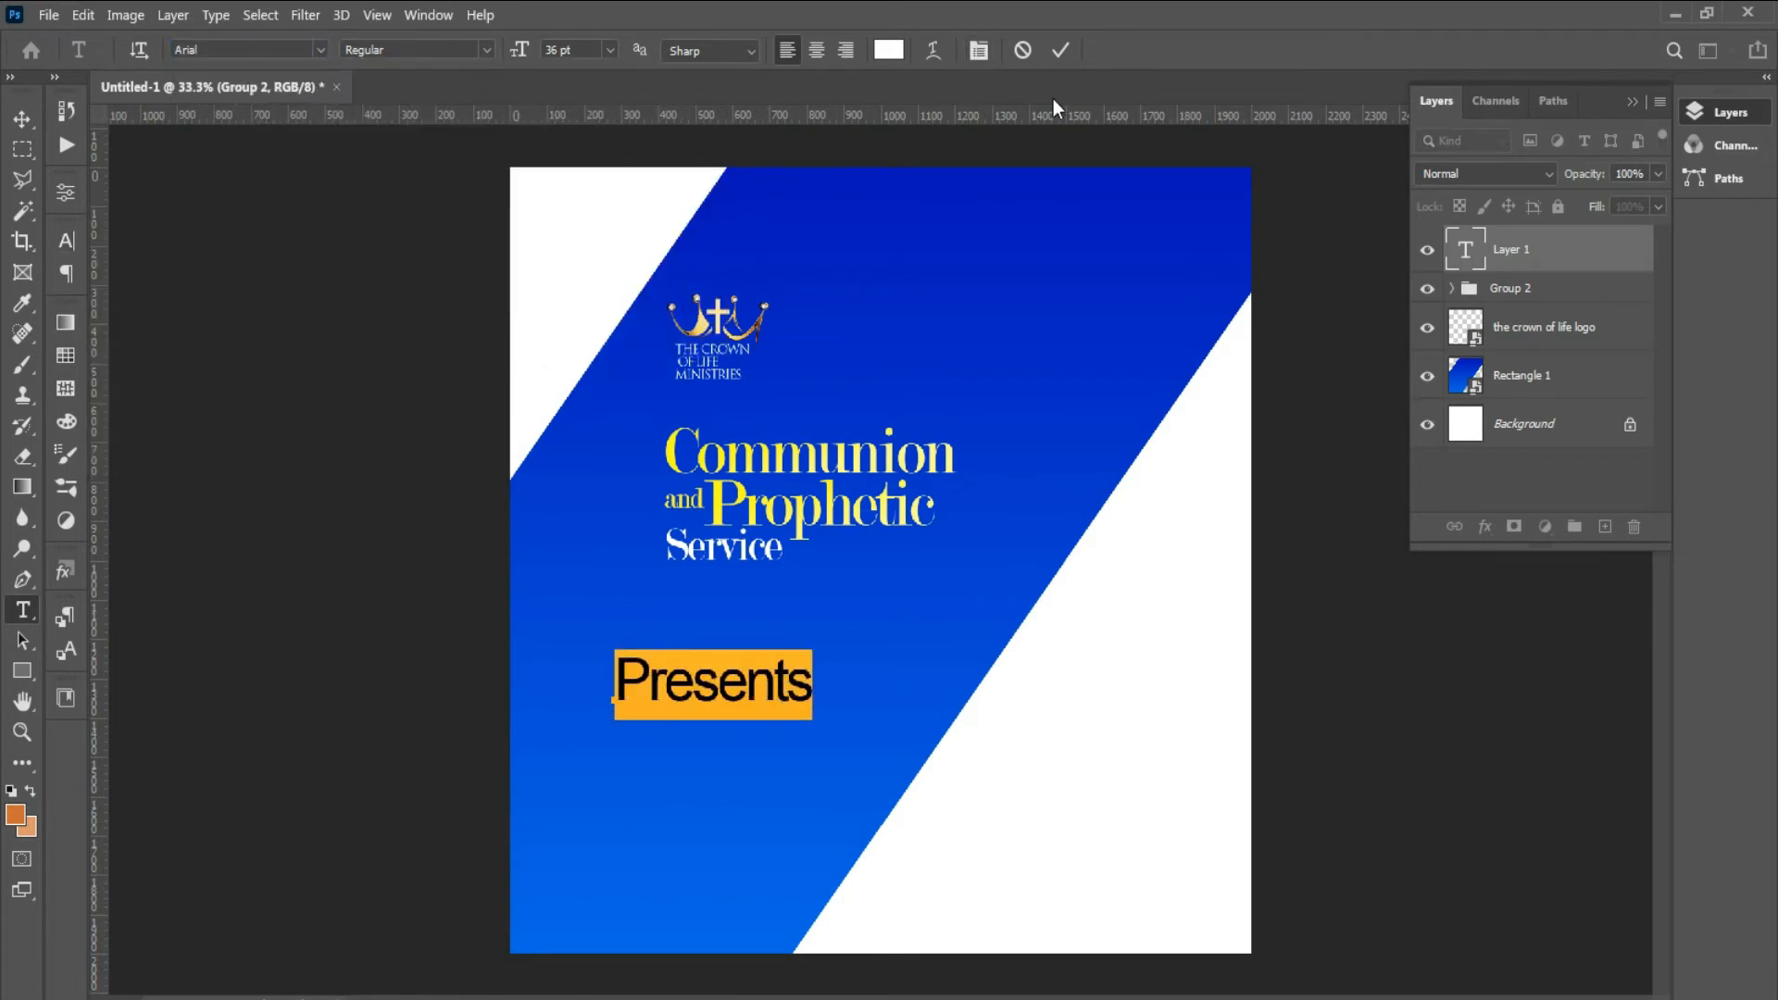
{"action": "left_click", "coordinate": [983, 59]}
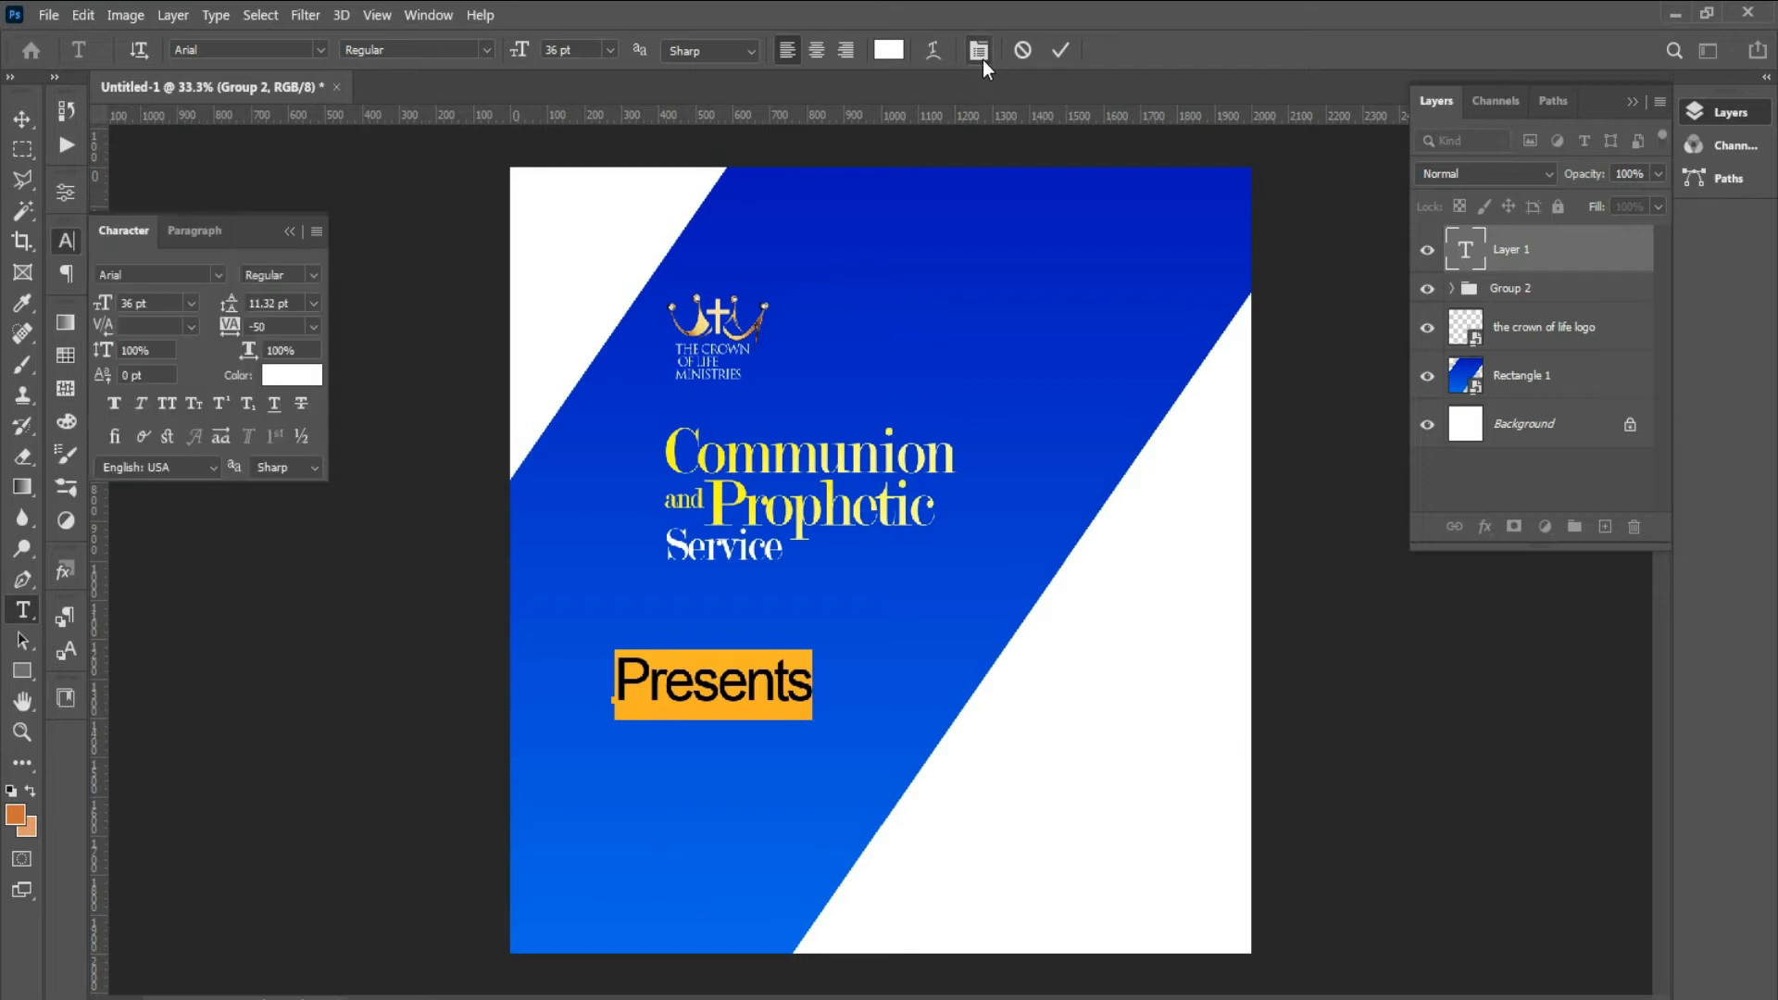
{"action": "left_click", "coordinate": [312, 326]}
{"action": "left_click", "coordinate": [297, 604]}
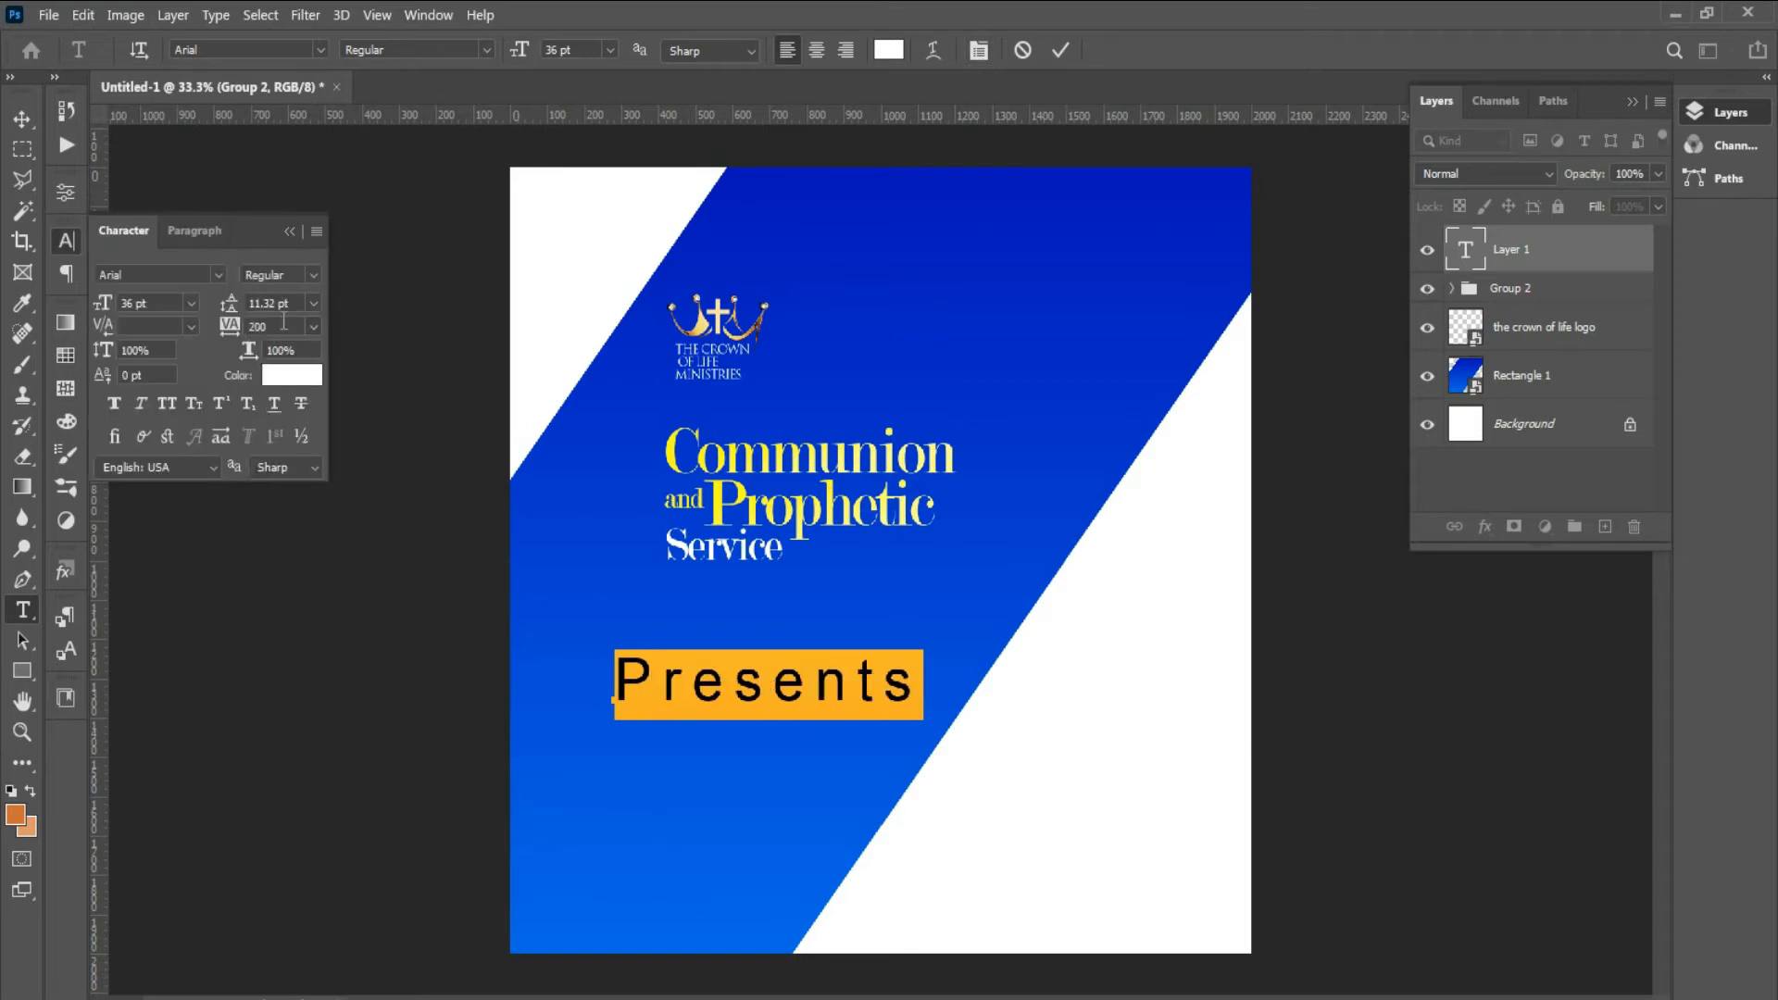
{"action": "left_click", "coordinate": [283, 326]}
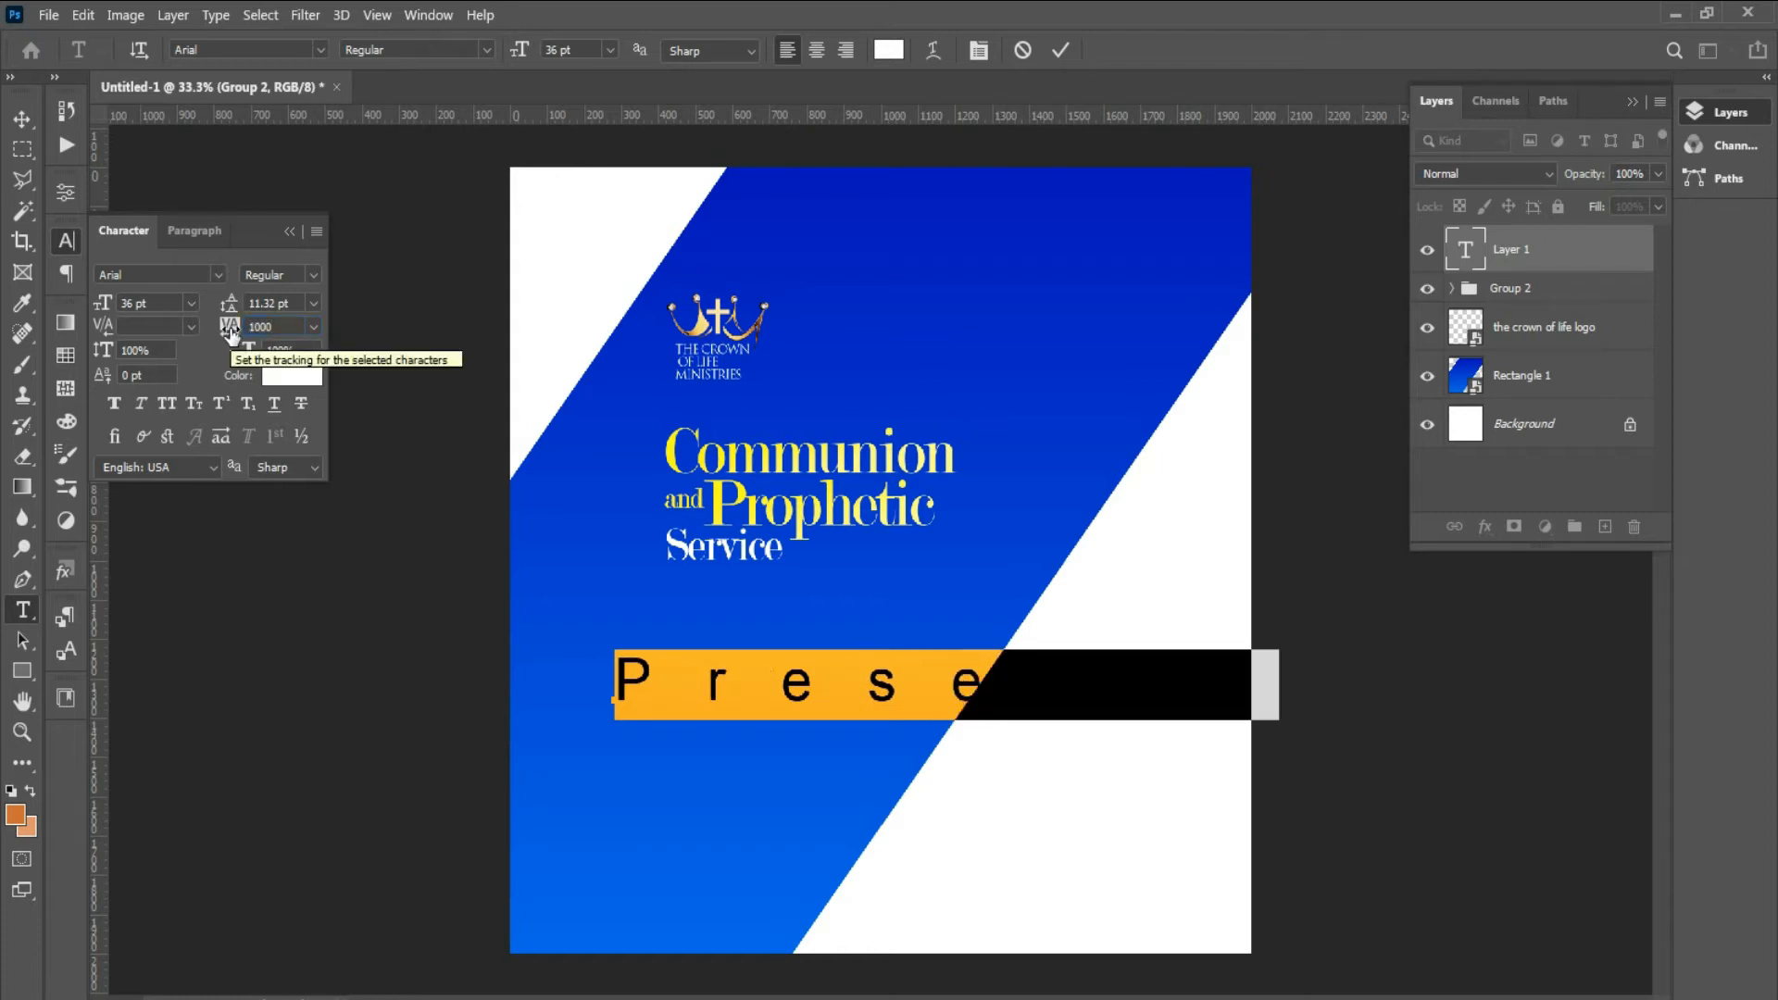
- Set the "Presents" text size to 10 pt, place it between the logo and "Communion", and commit the edit
{"action": "left_click", "coordinate": [609, 49]}
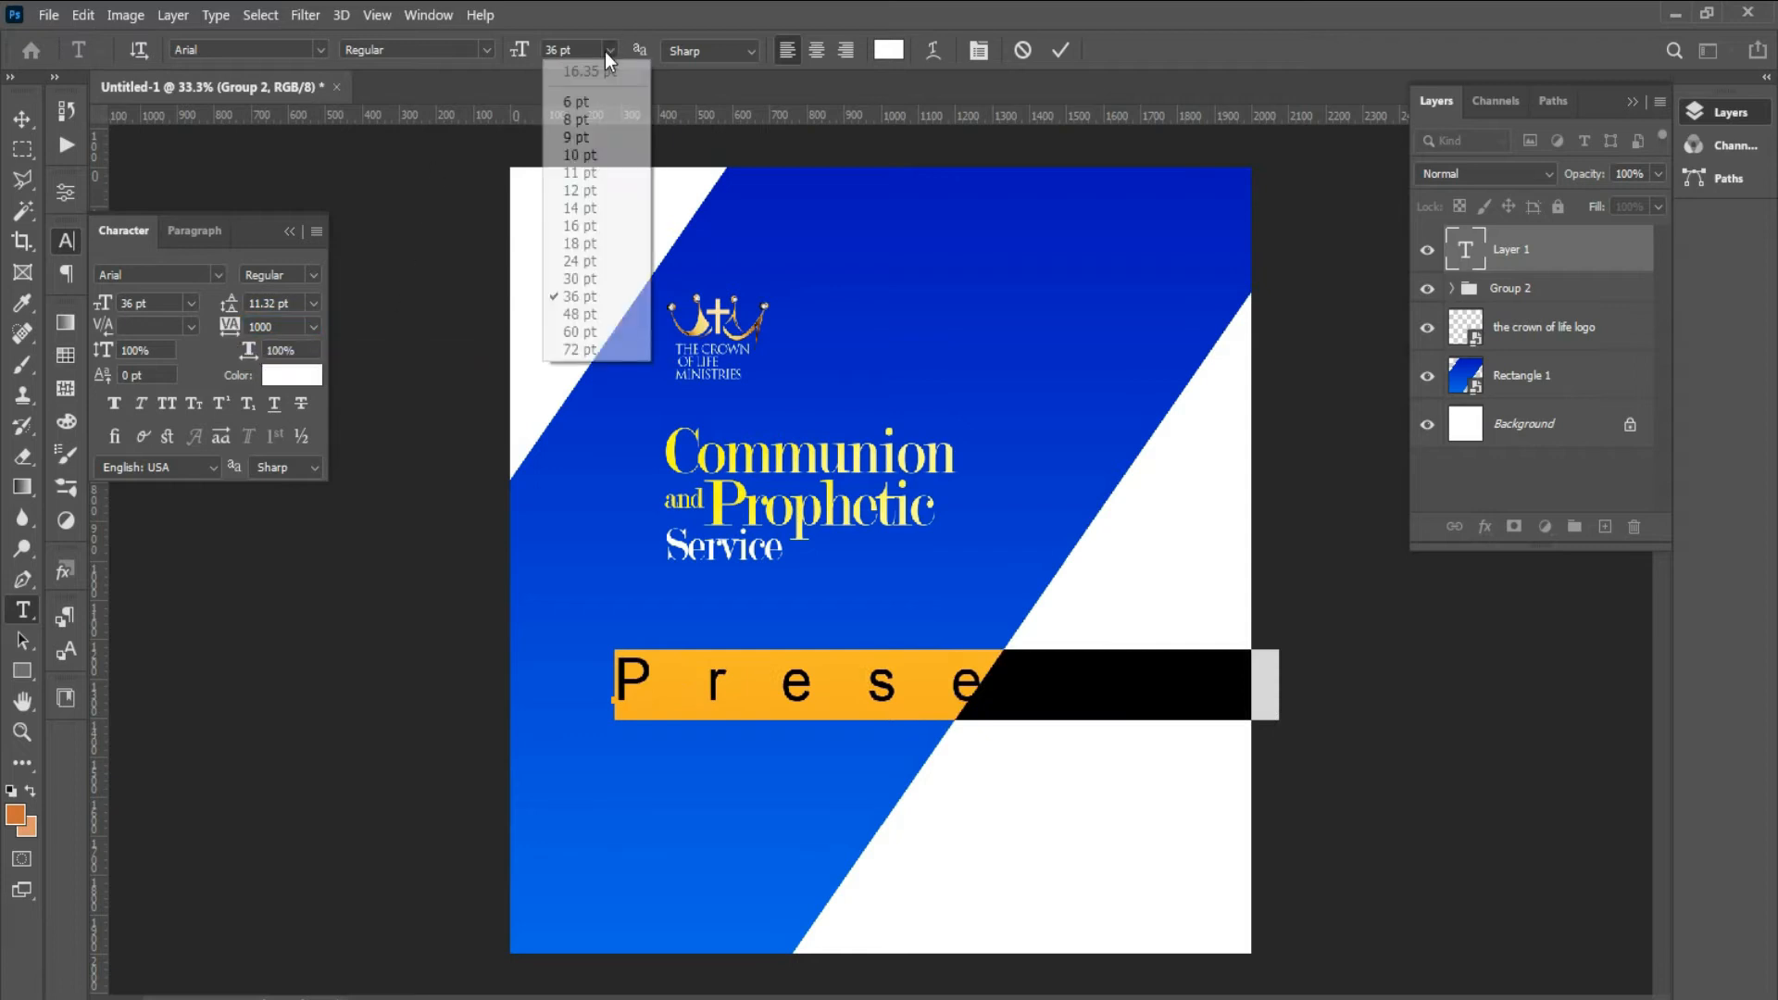
{"action": "left_click", "coordinate": [581, 154]}
{"action": "left_click_drag", "start_coordinate": [750, 794], "coordinate": [794, 506]}
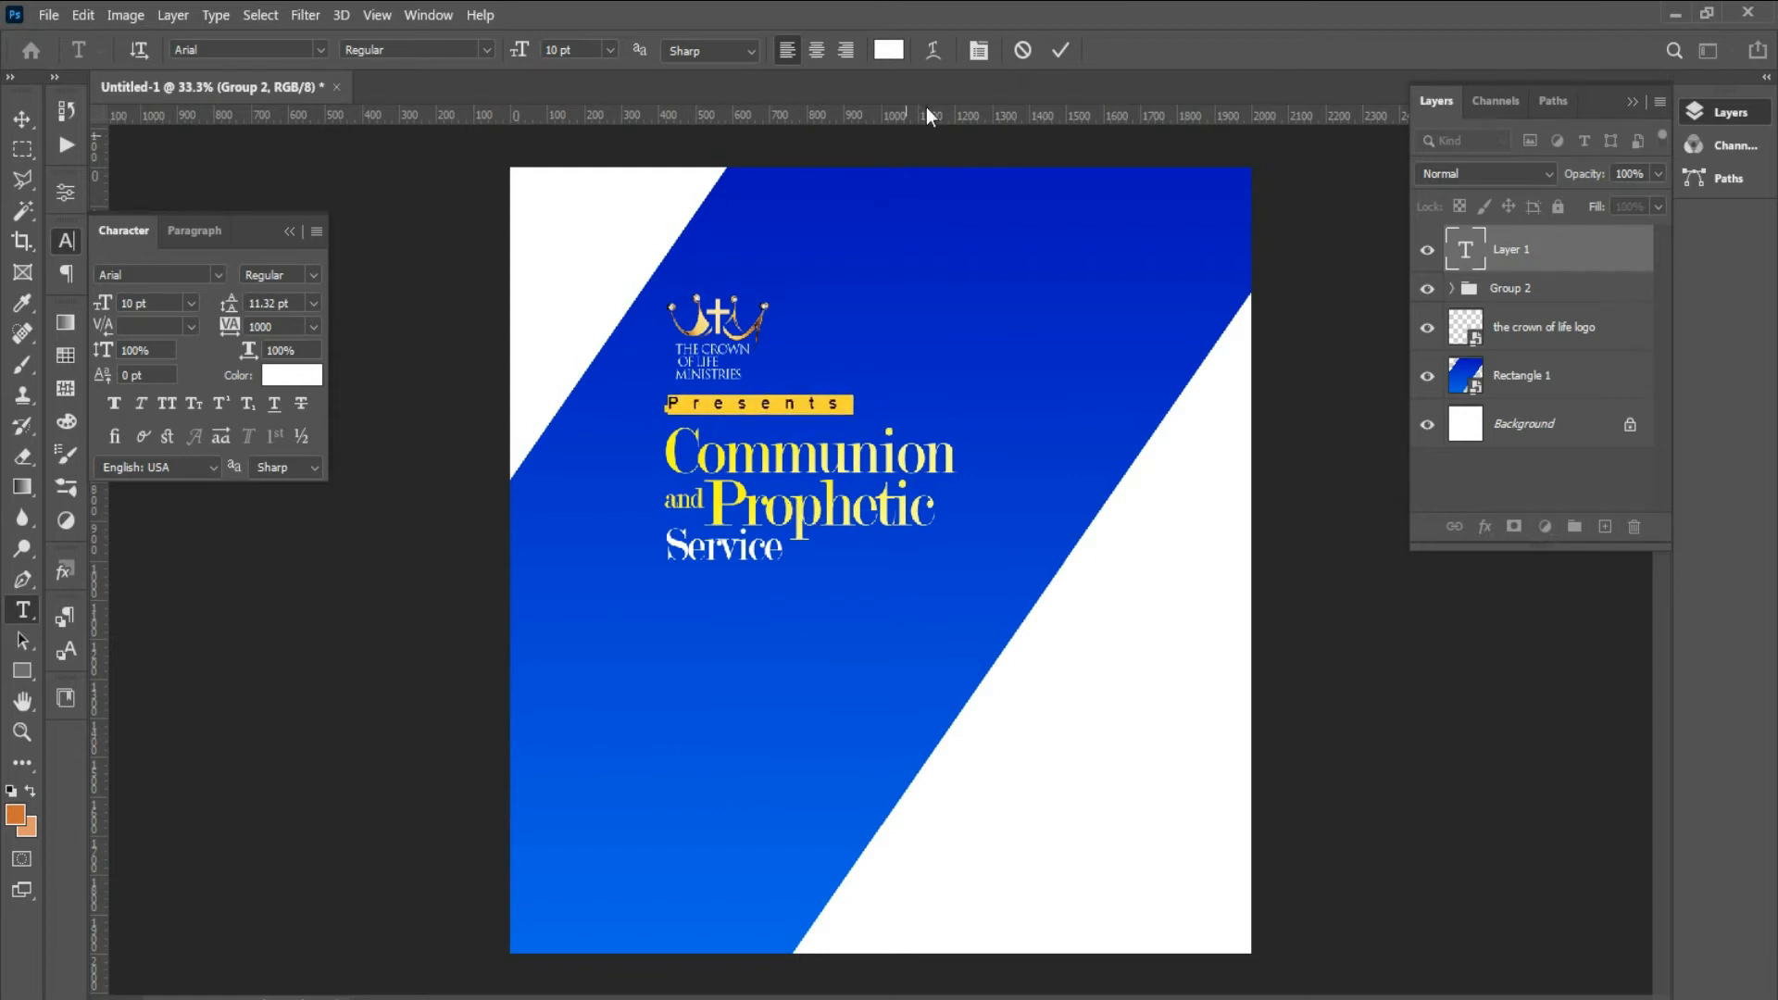
{"action": "left_click", "coordinate": [1061, 46]}
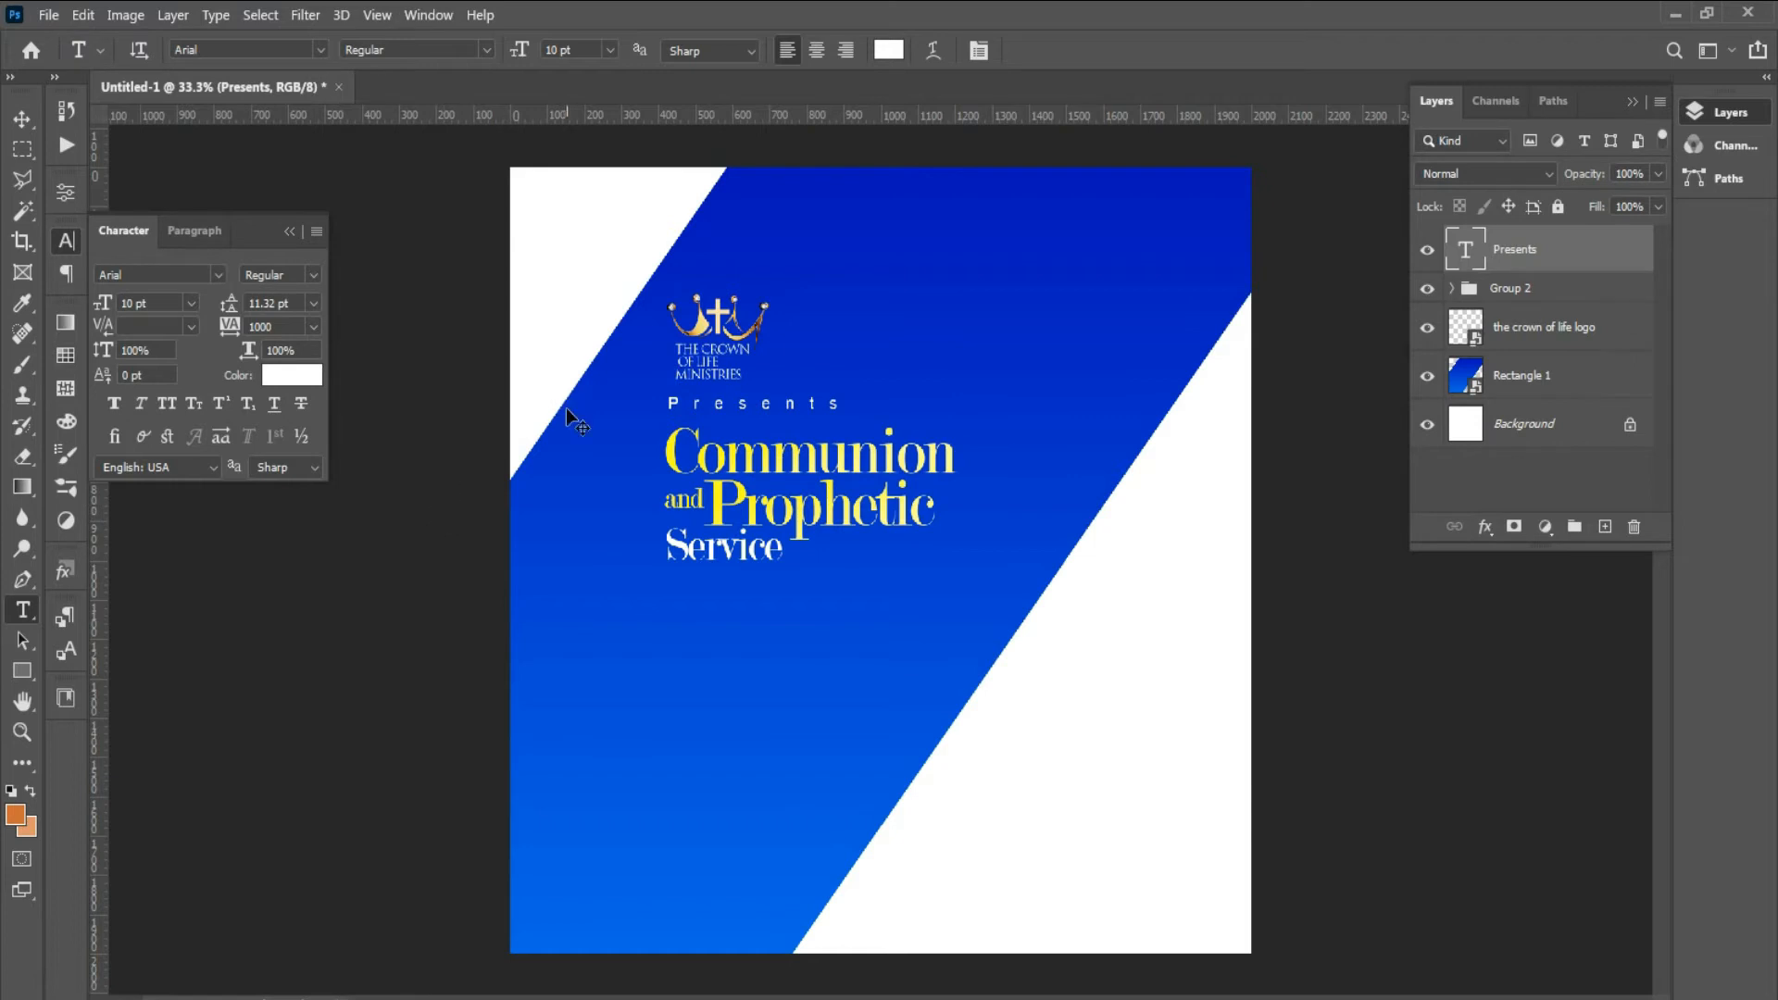
- Scale the "Presents" text down proportionally to about 63.6%, keeping its left edge in place
{"action": "key", "text": "ctrl+t"}
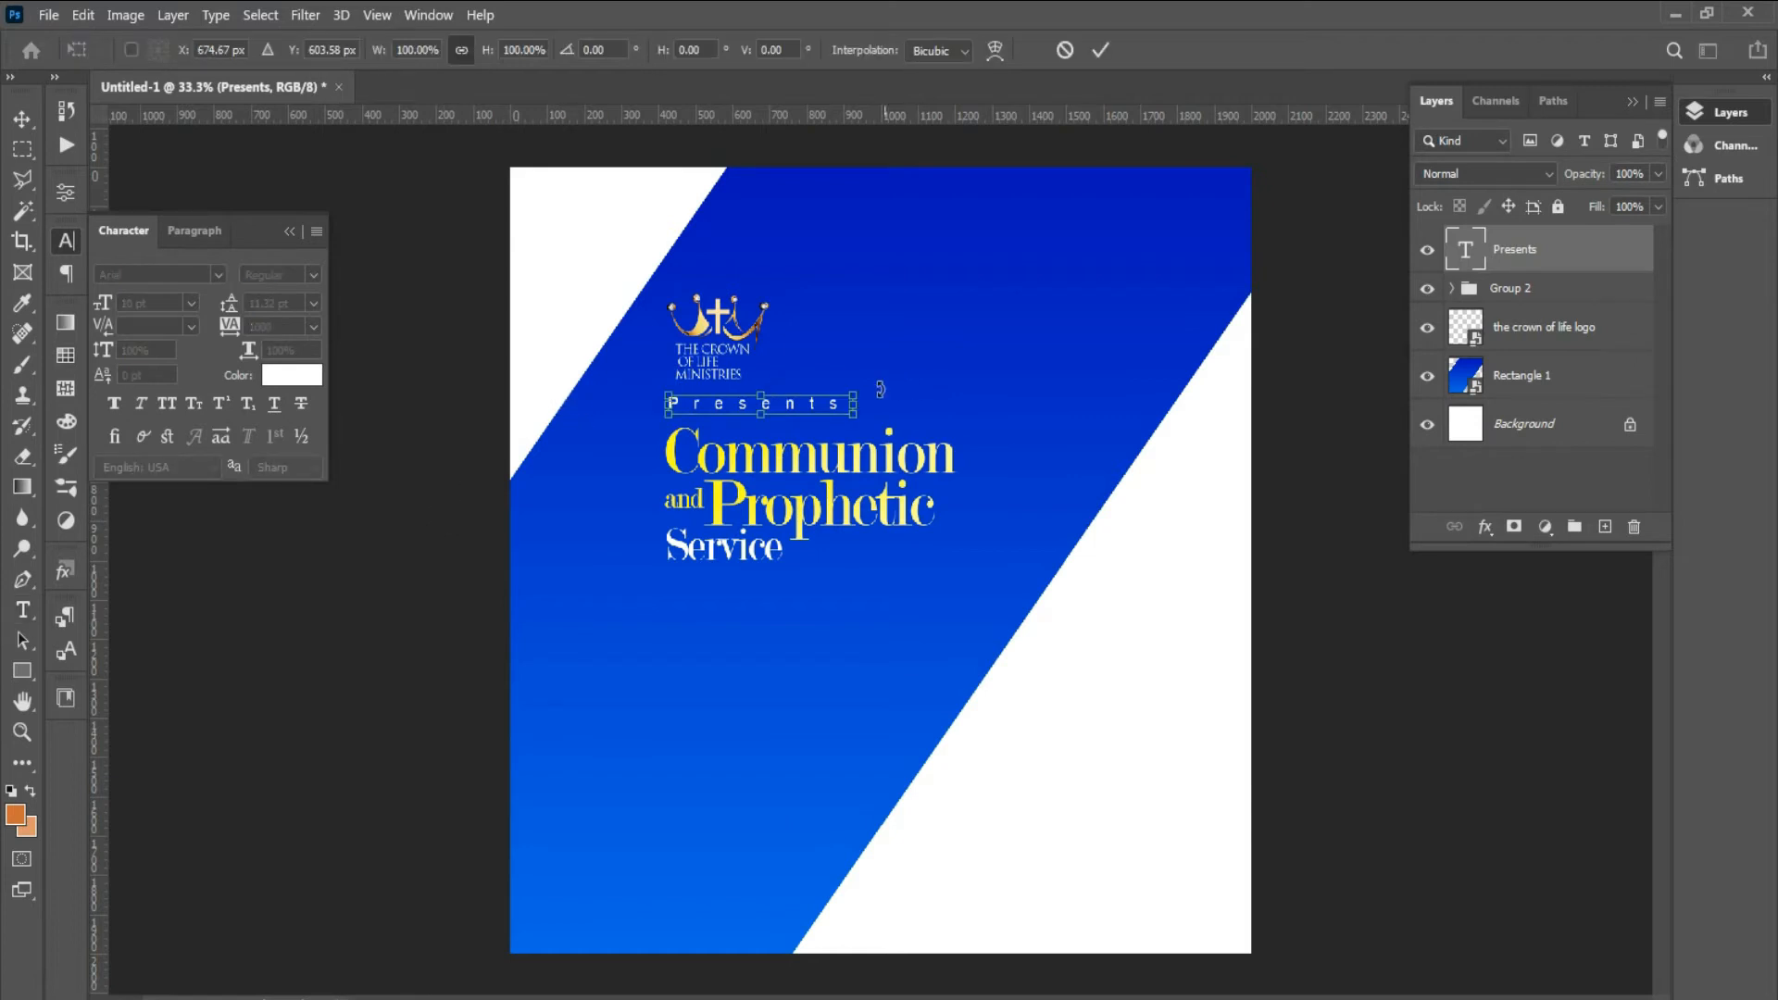
{"action": "left_click_drag", "start_coordinate": [853, 395], "coordinate": [791, 391]}
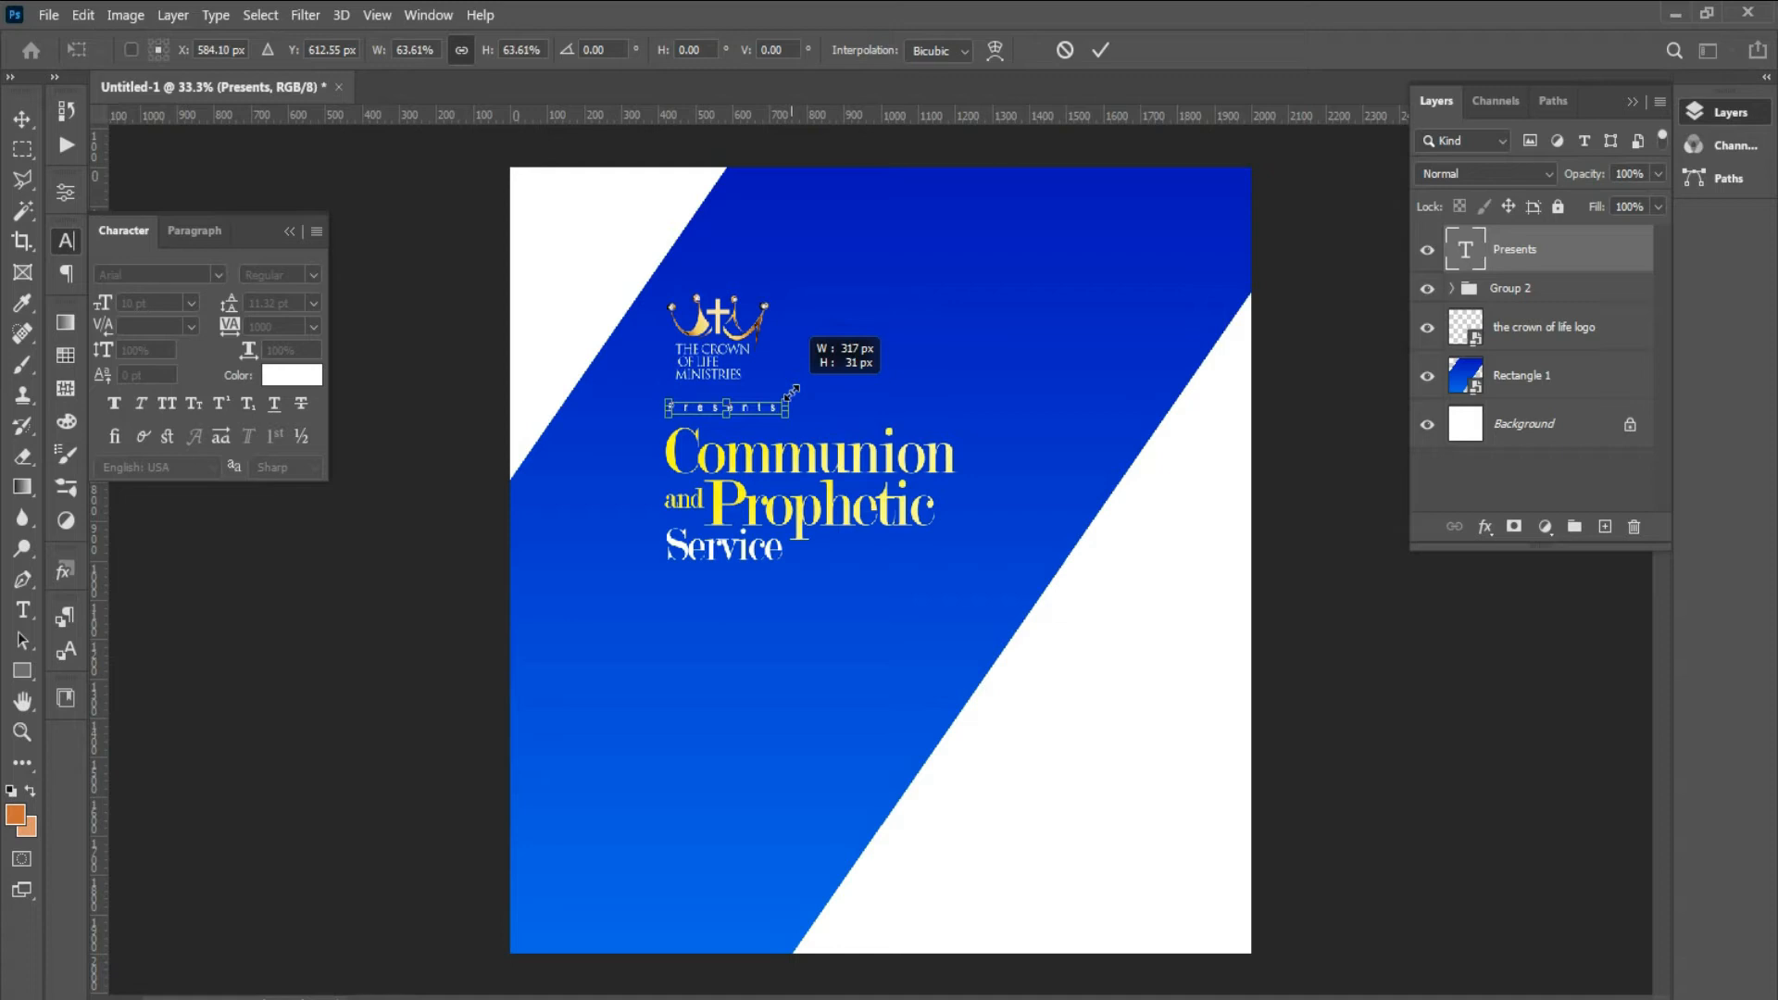
{"action": "left_click", "coordinate": [1100, 50]}
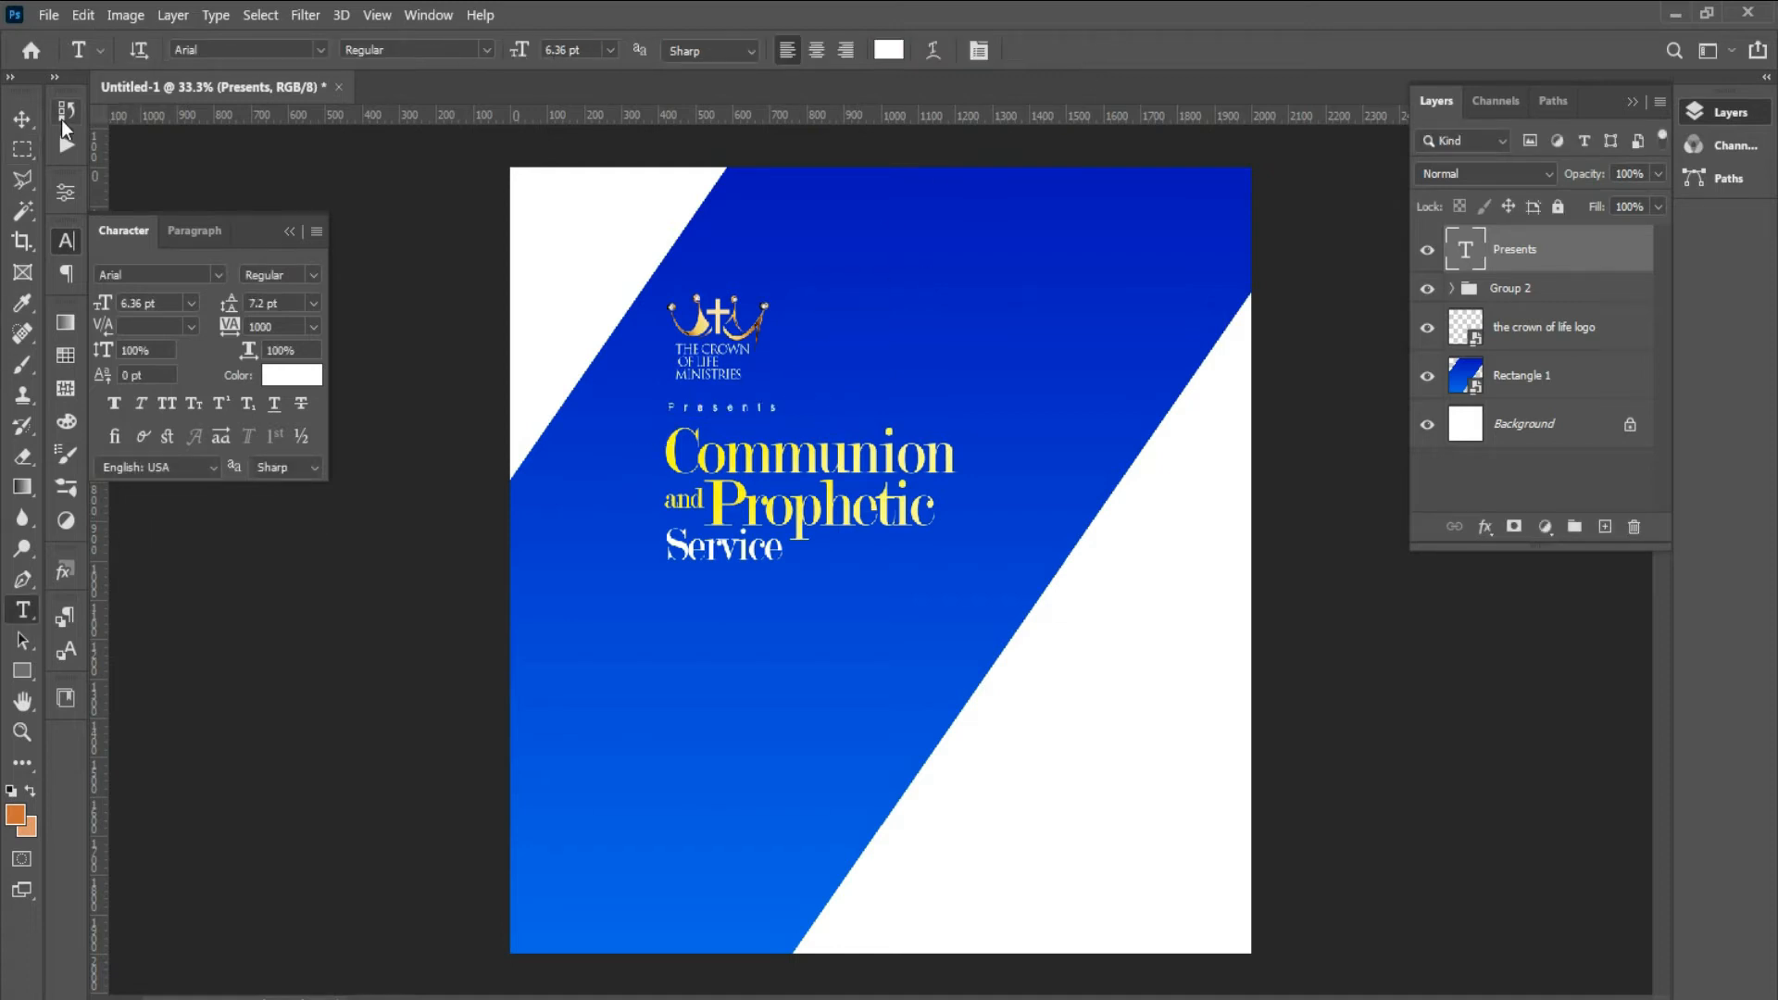
- Move "Presents" down to sit just above the lowercase letters of "Communion" and put its layer into Group 2
{"action": "left_click", "coordinate": [23, 118]}
{"action": "left_click_drag", "start_coordinate": [708, 412], "coordinate": [755, 435]}
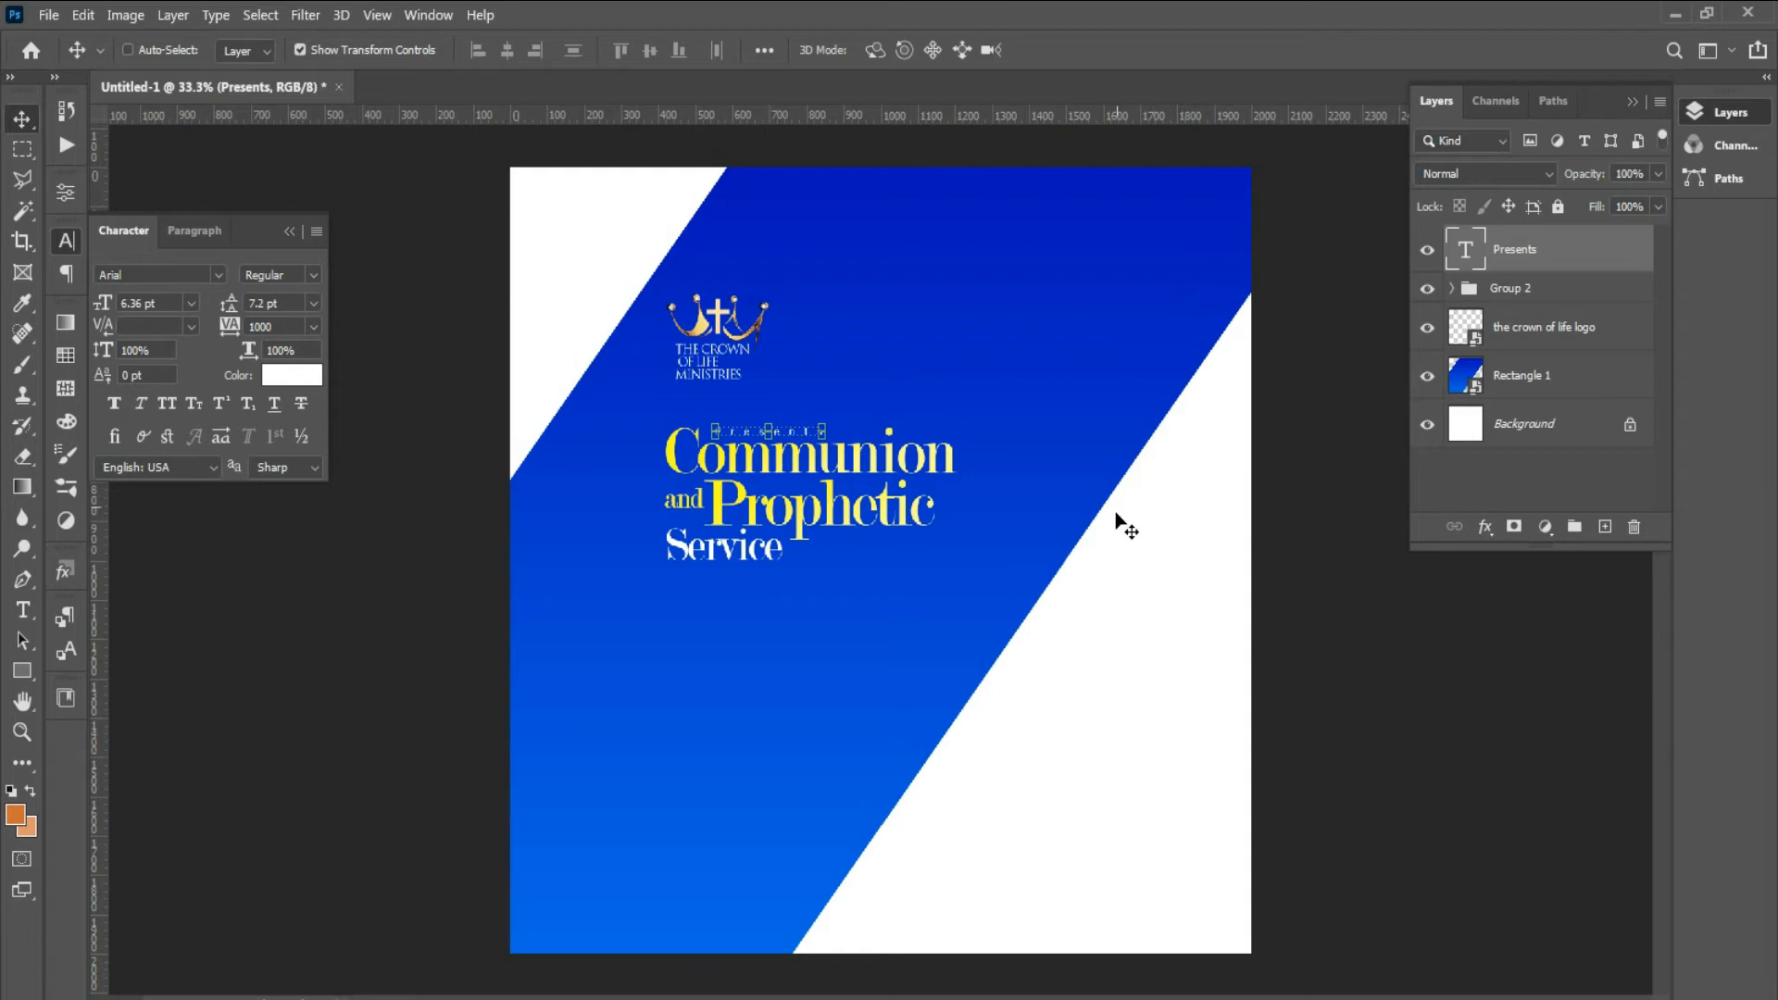
{"action": "left_click_drag", "start_coordinate": [1540, 250], "coordinate": [1541, 290]}
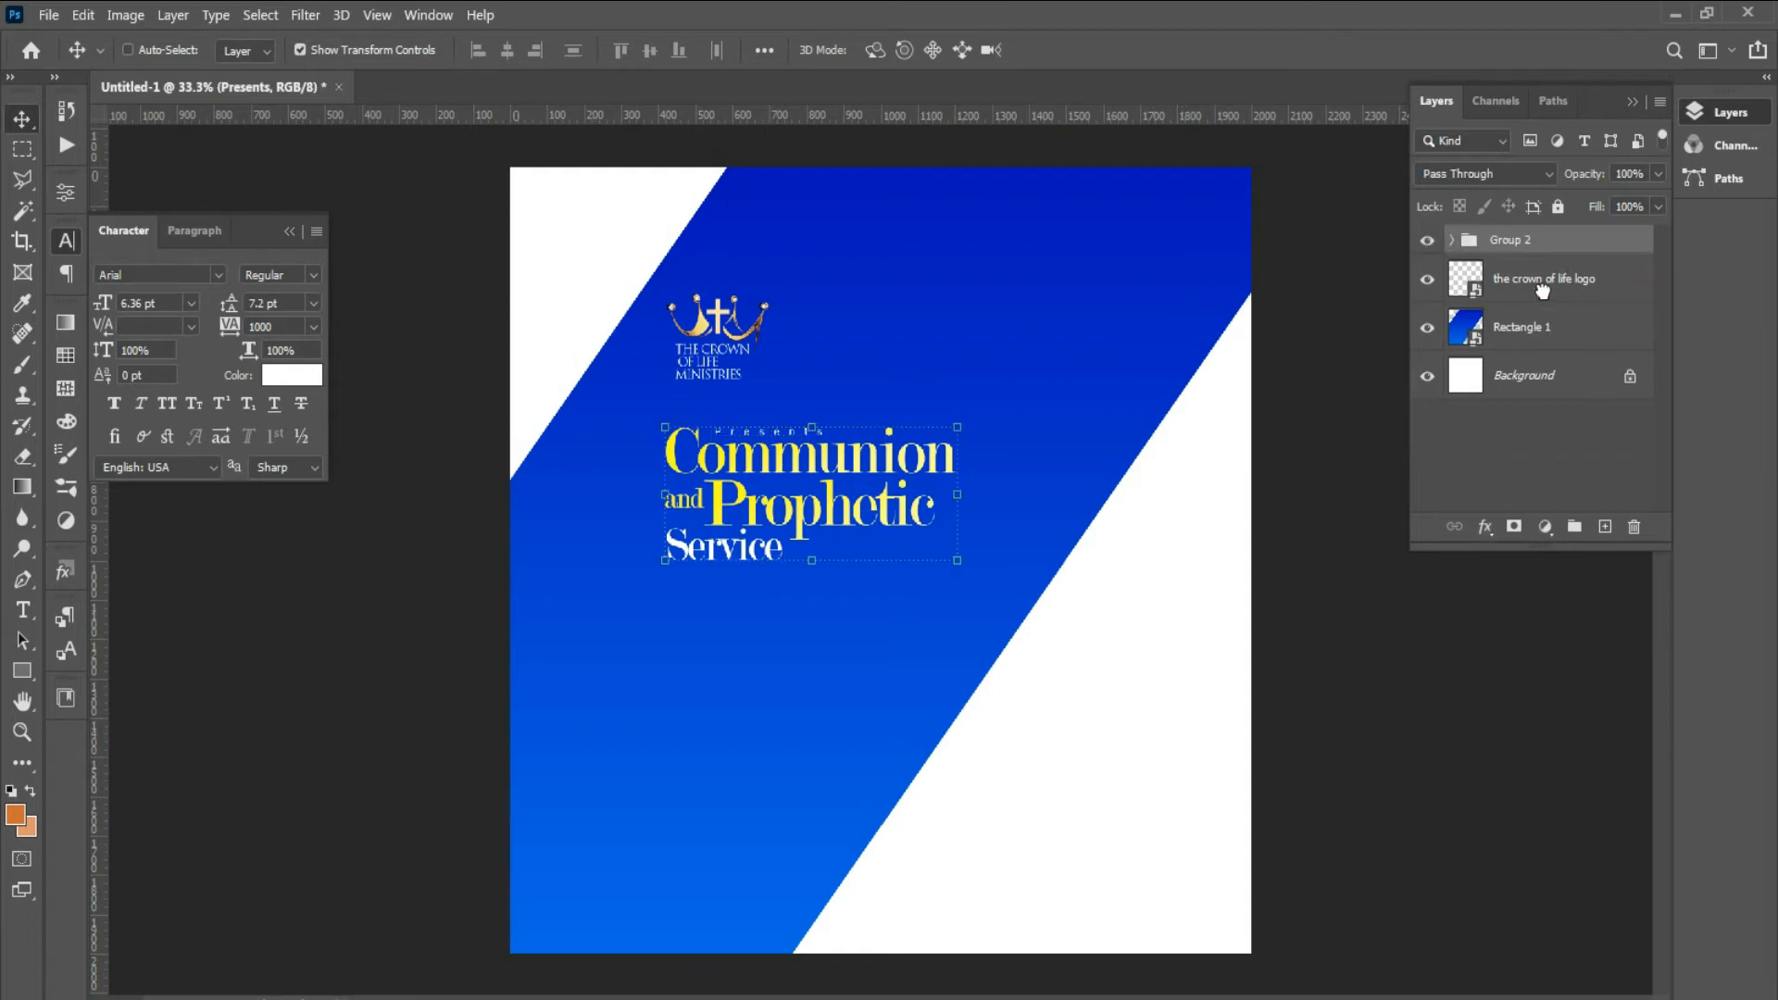
- Move the title group up slightly so it sits closer beneath the crown logo
{"action": "left_click_drag", "start_coordinate": [786, 512], "coordinate": [786, 490]}
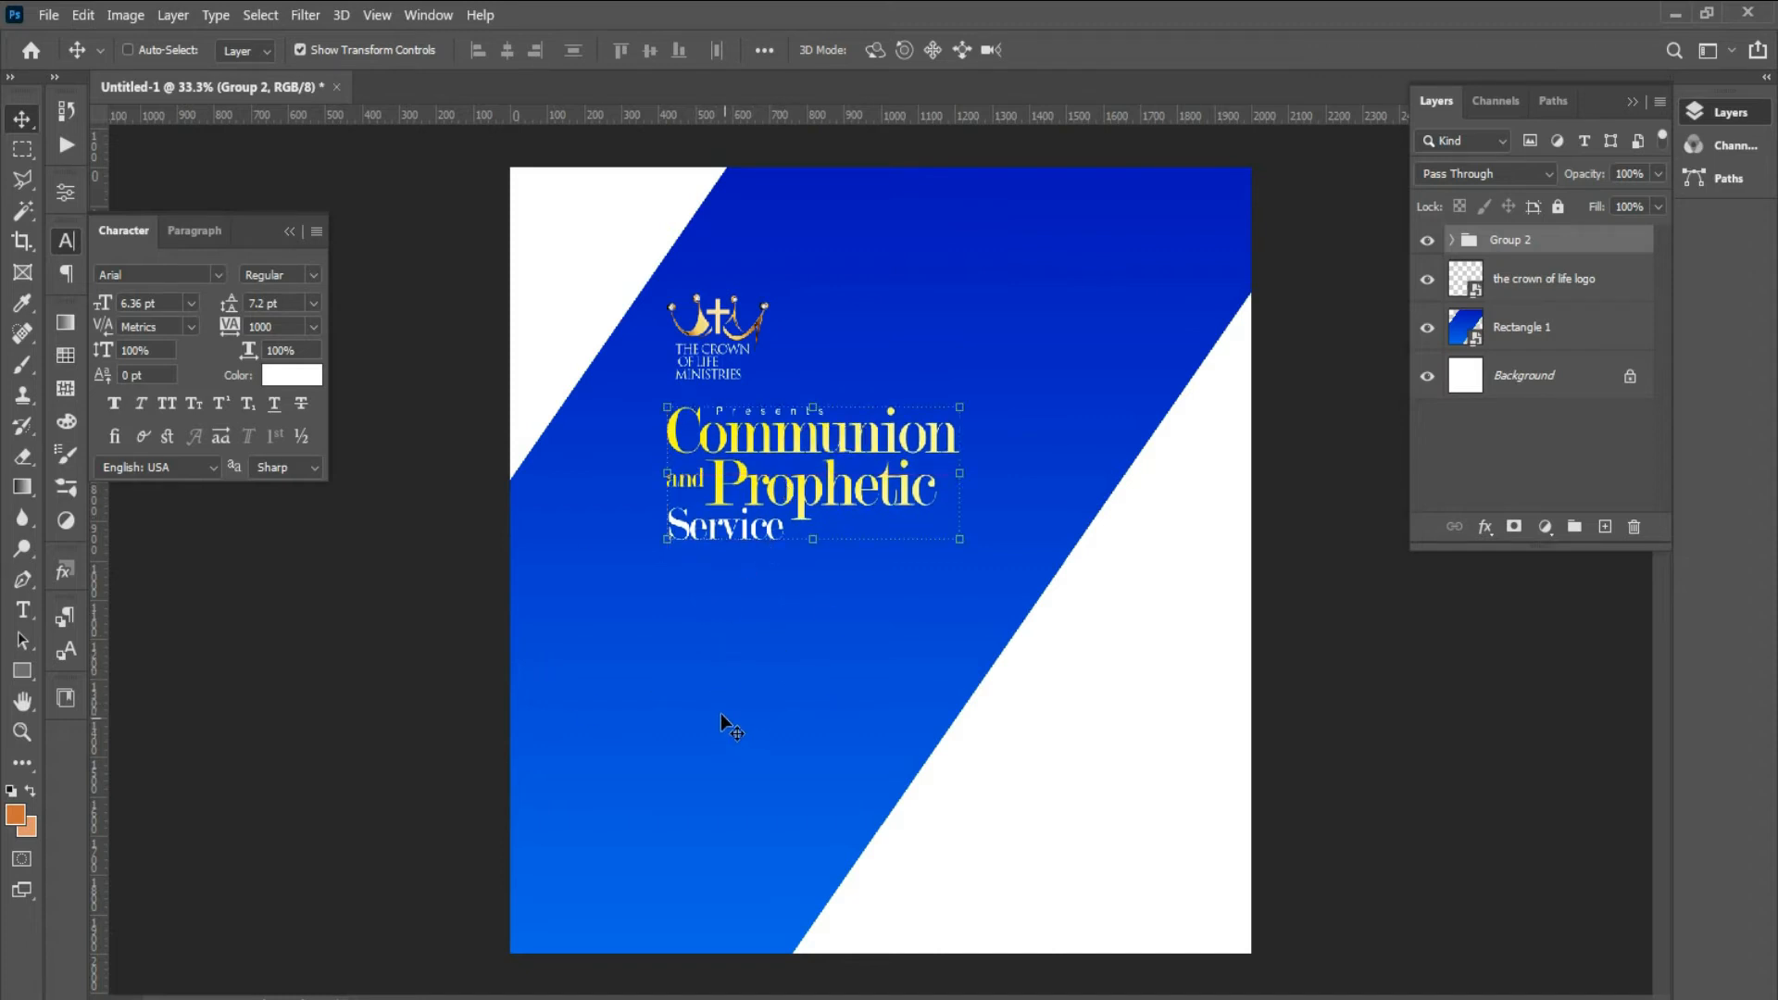
{"action": "left_click", "coordinate": [22, 732]}
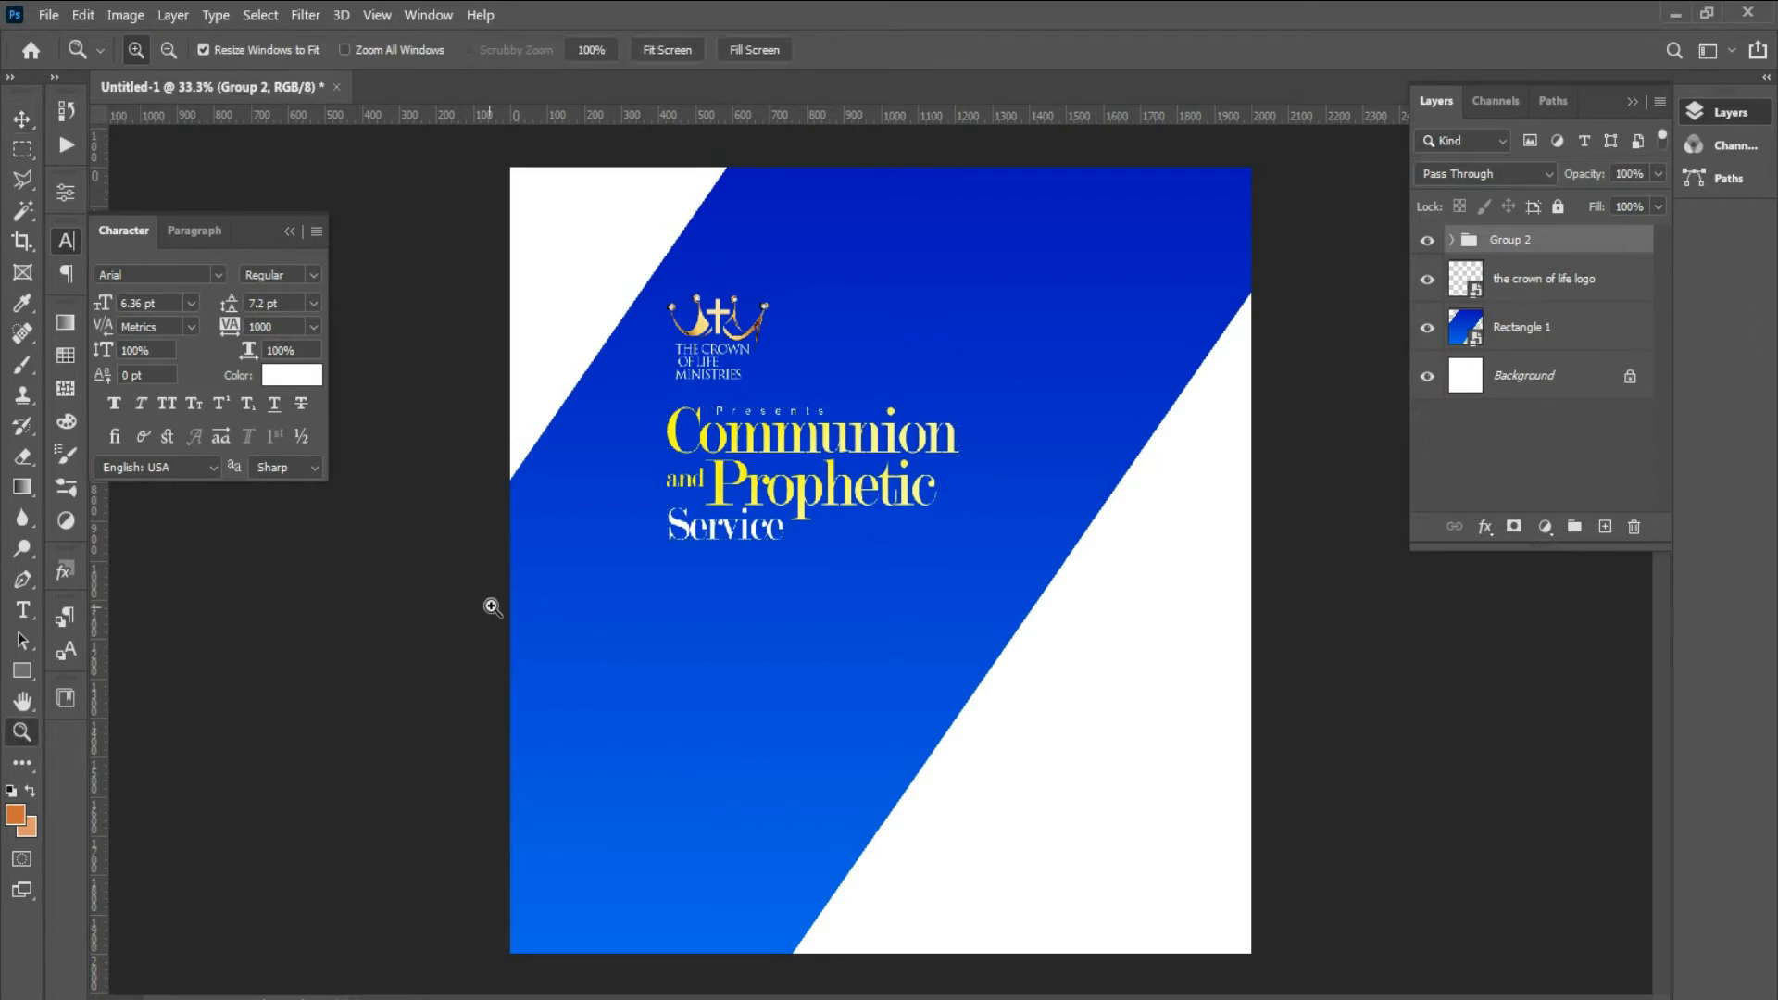
{"action": "left_click", "coordinate": [747, 608]}
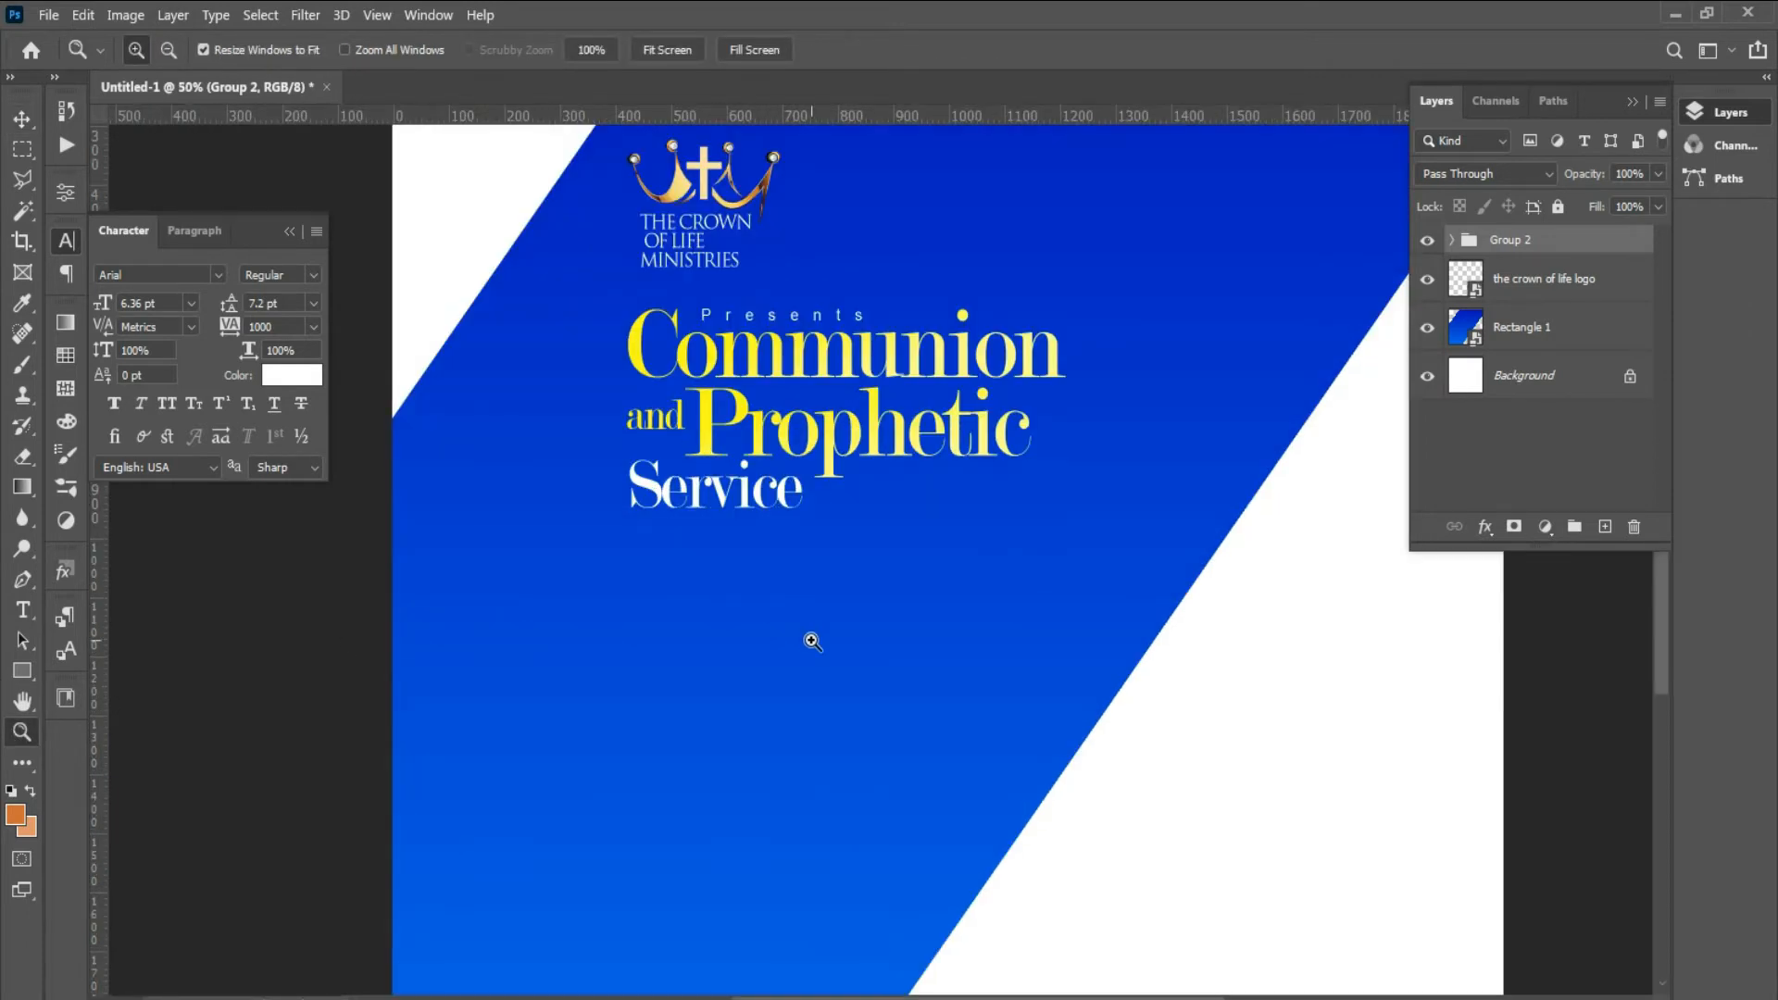
{"action": "scroll", "coordinate": [812, 642], "scroll_direction": "up", "scroll_amount": 3}
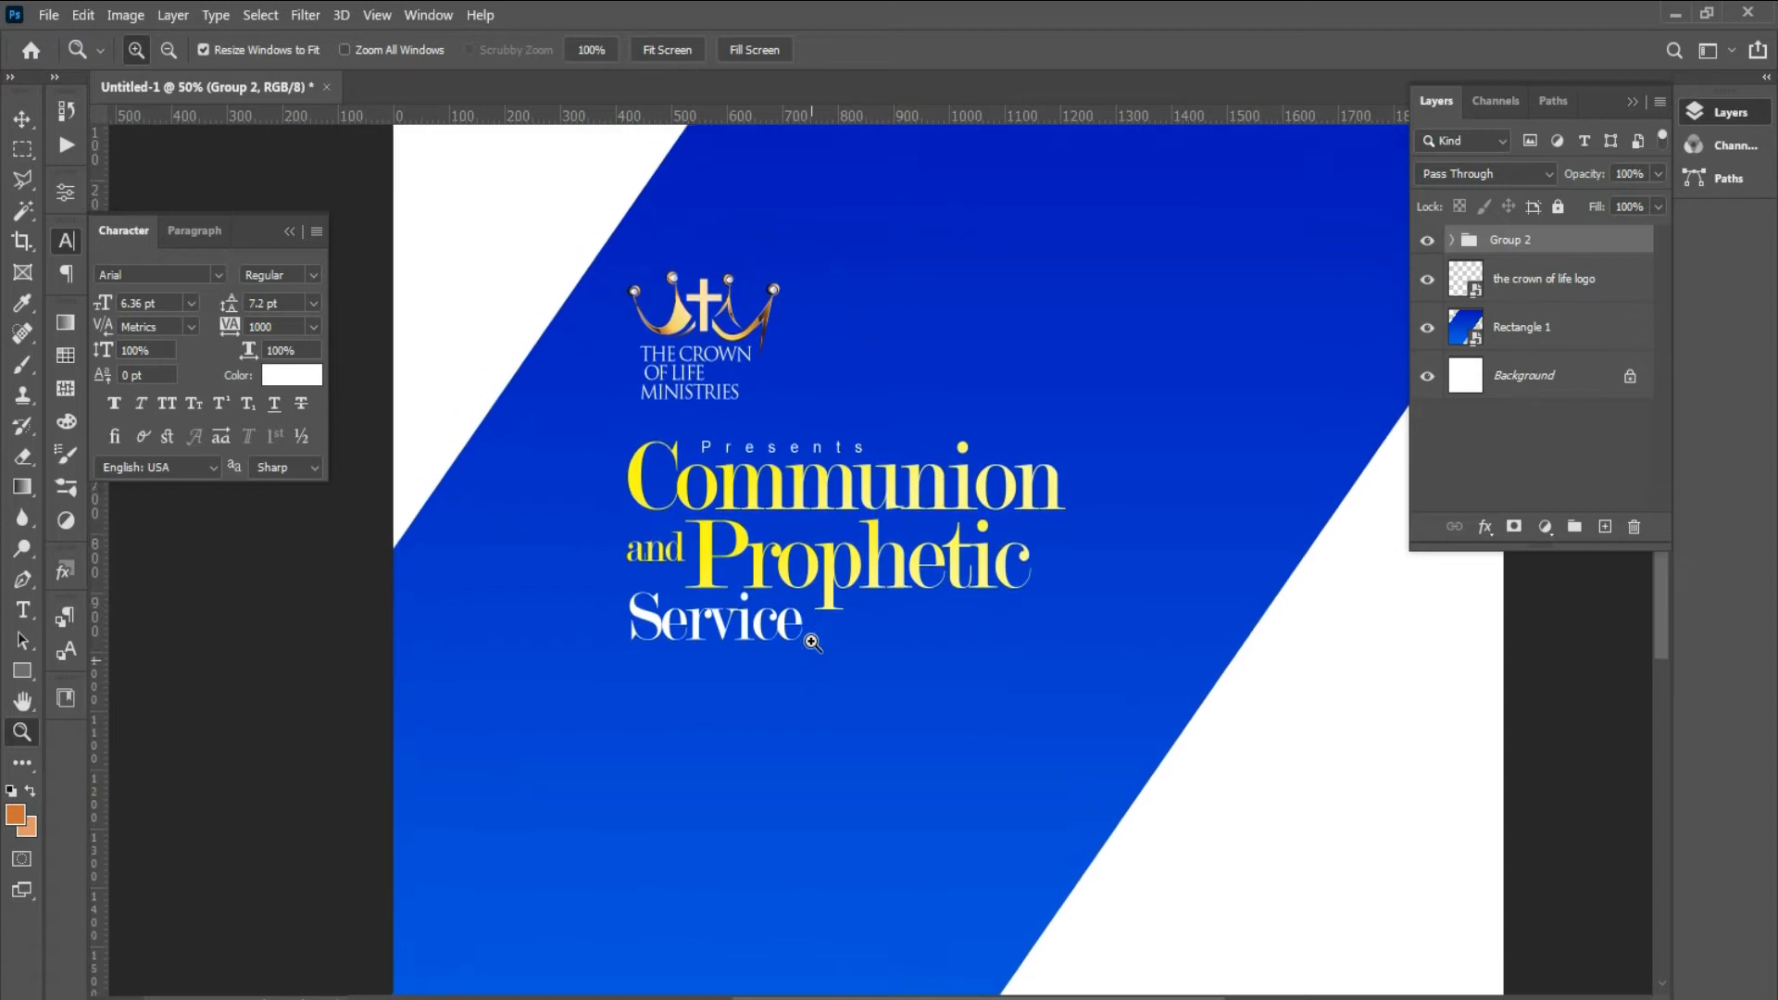
{"action": "scroll", "coordinate": [813, 642], "scroll_direction": "down", "scroll_amount": 1}
{"action": "scroll", "coordinate": [812, 641], "scroll_direction": "down", "scroll_amount": 2}
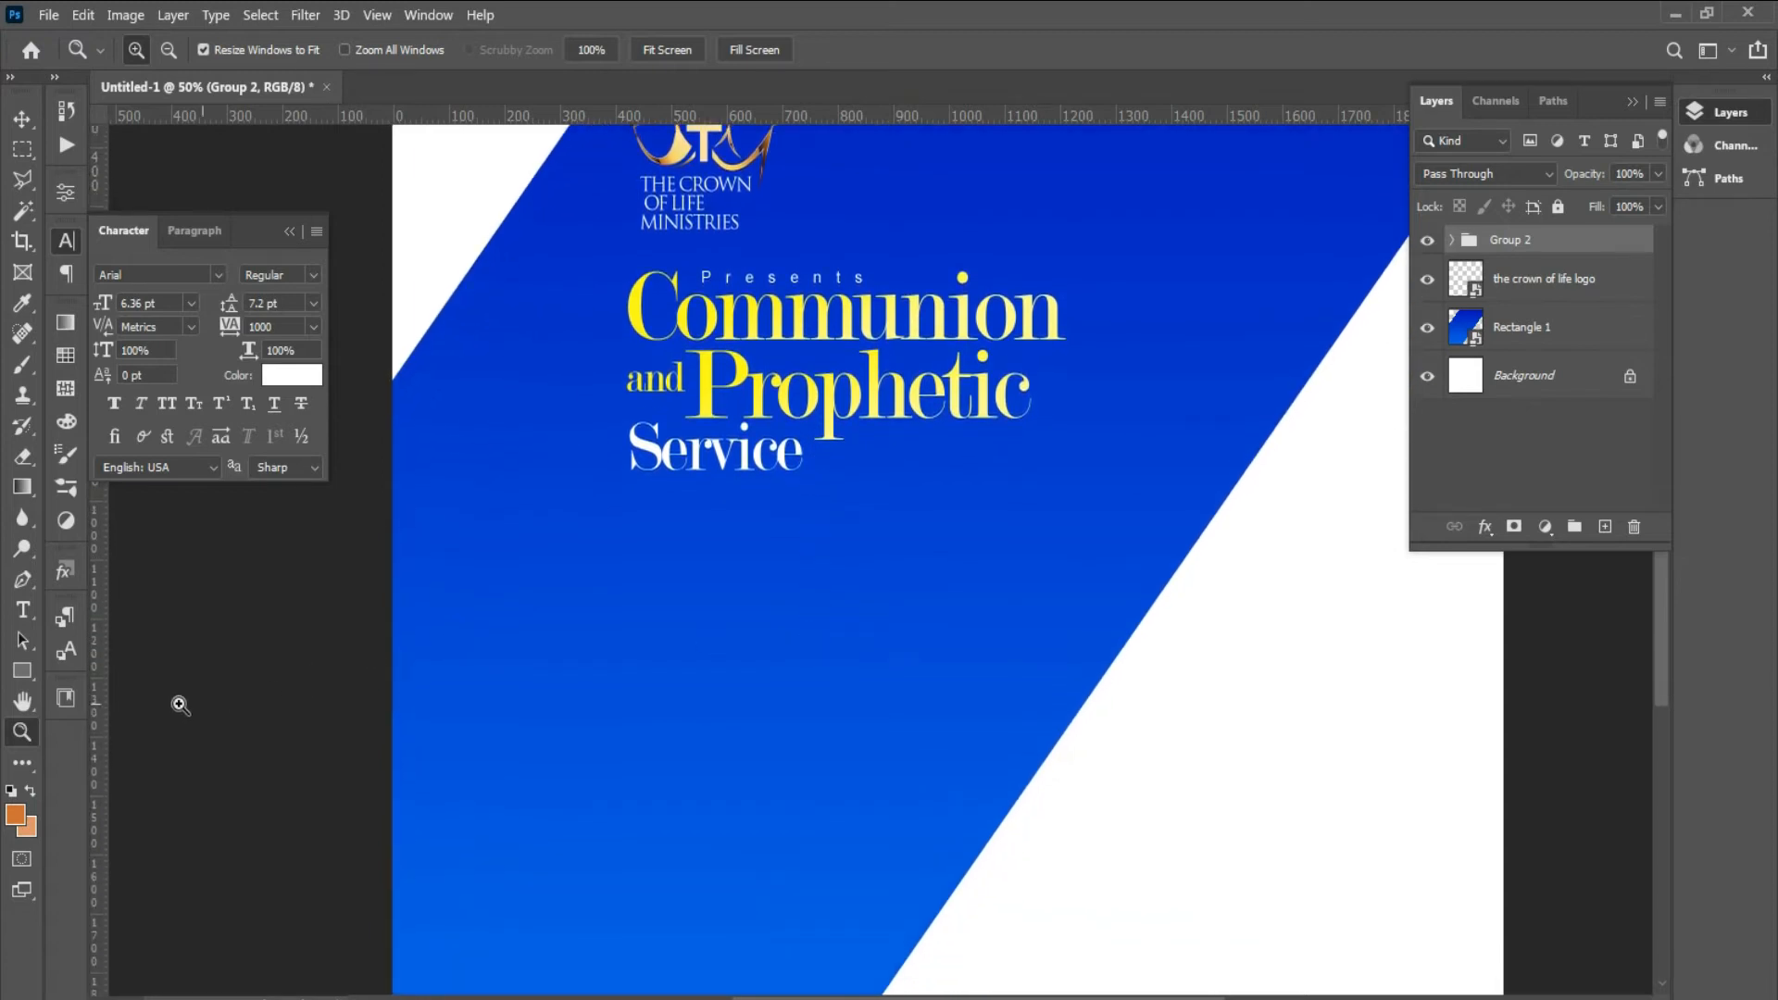
- Add a two-line text below the title reading "1st Service 7:30am" and "2nd Service 10:00am"
{"action": "left_click", "coordinate": [23, 610]}
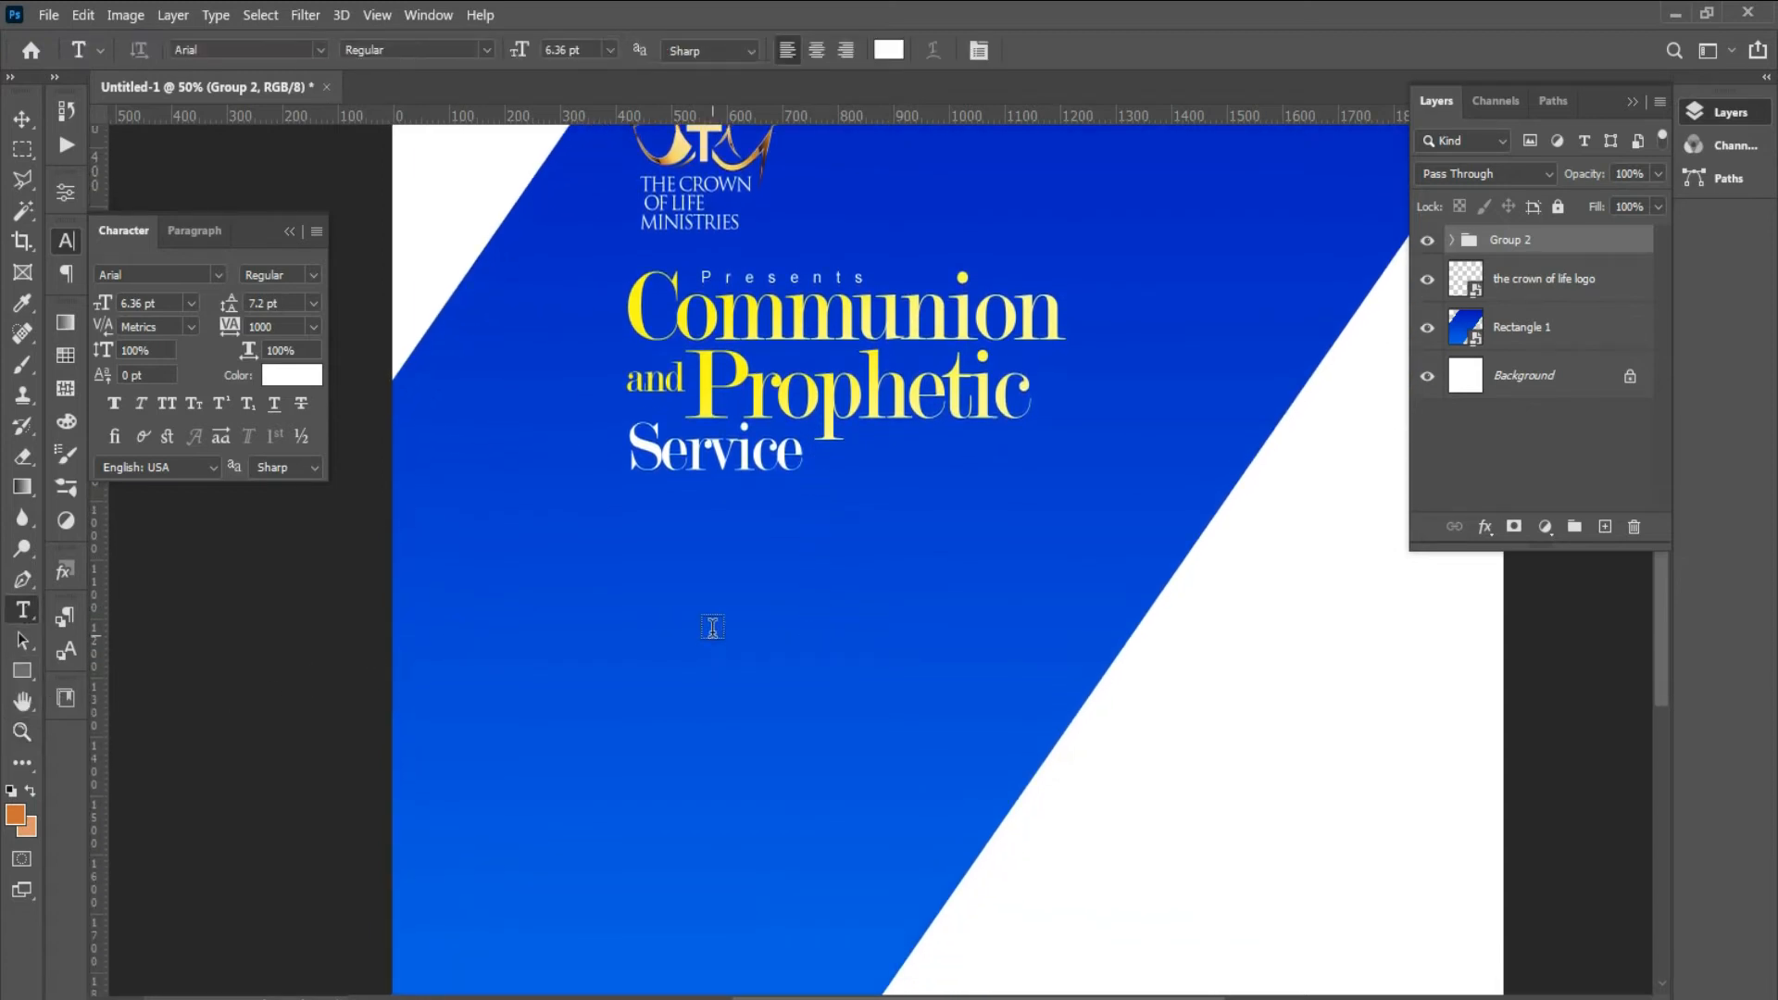
{"action": "left_click", "coordinate": [647, 593]}
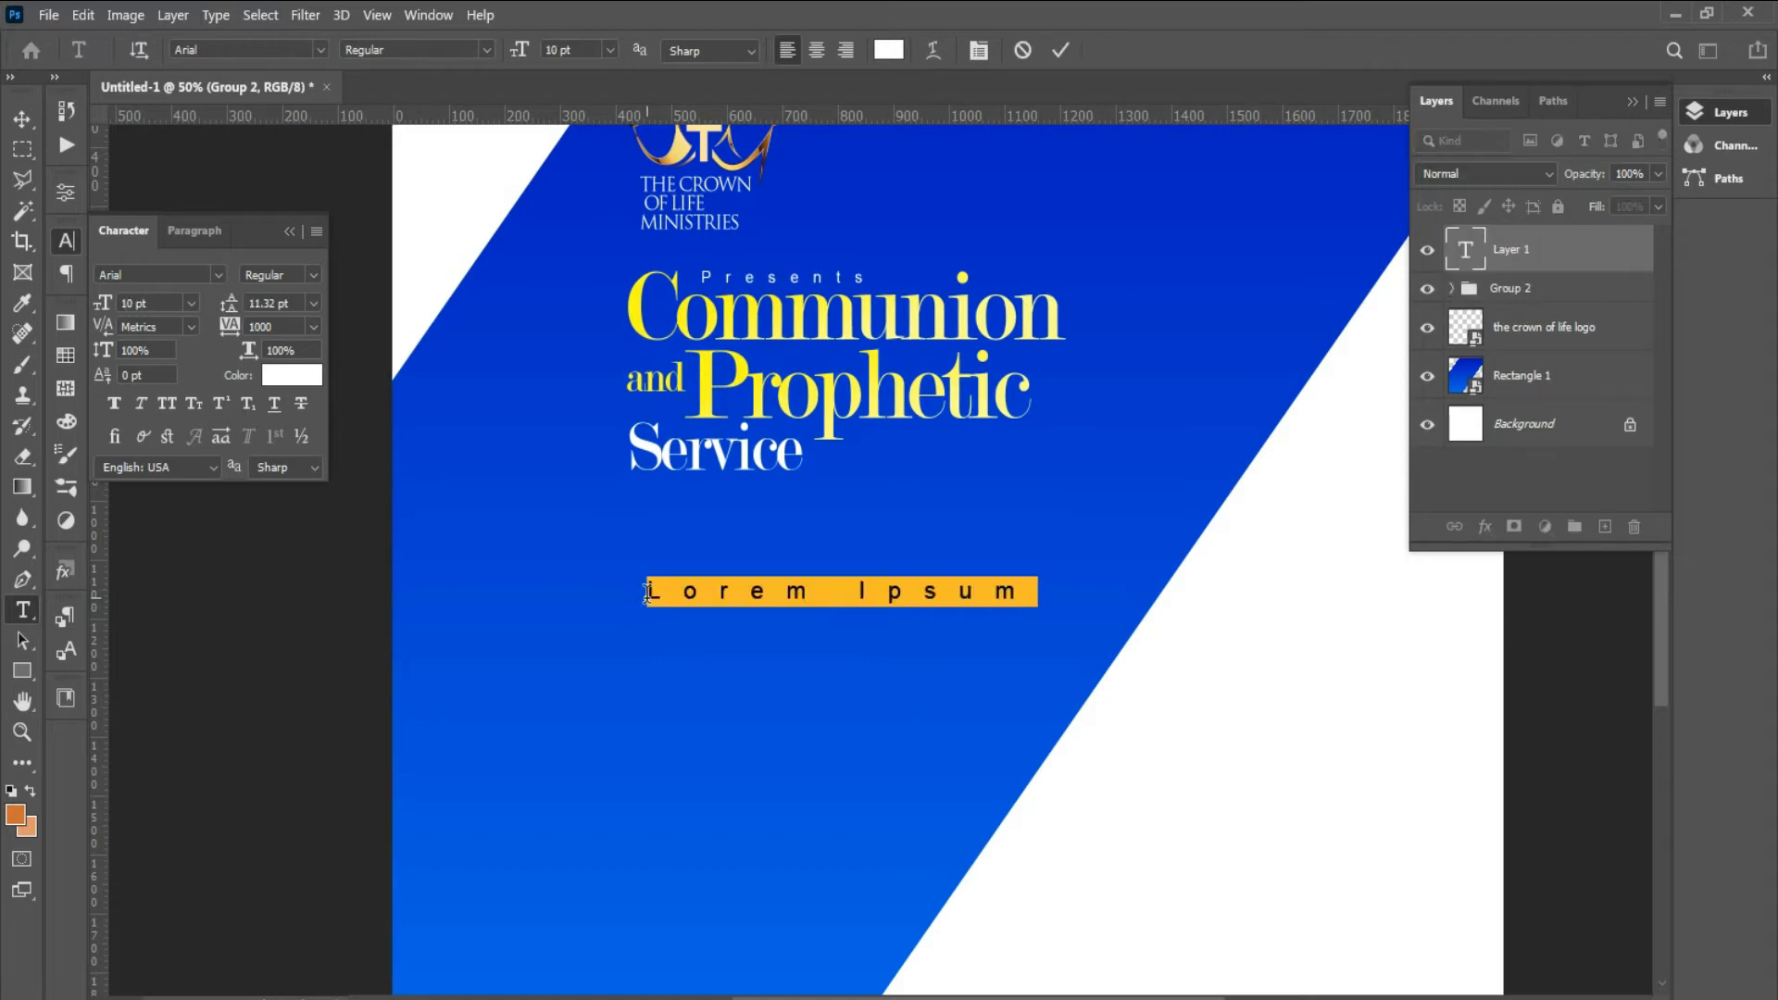
{"action": "key", "text": "BackSpace"}
{"action": "type", "text": "1st"}
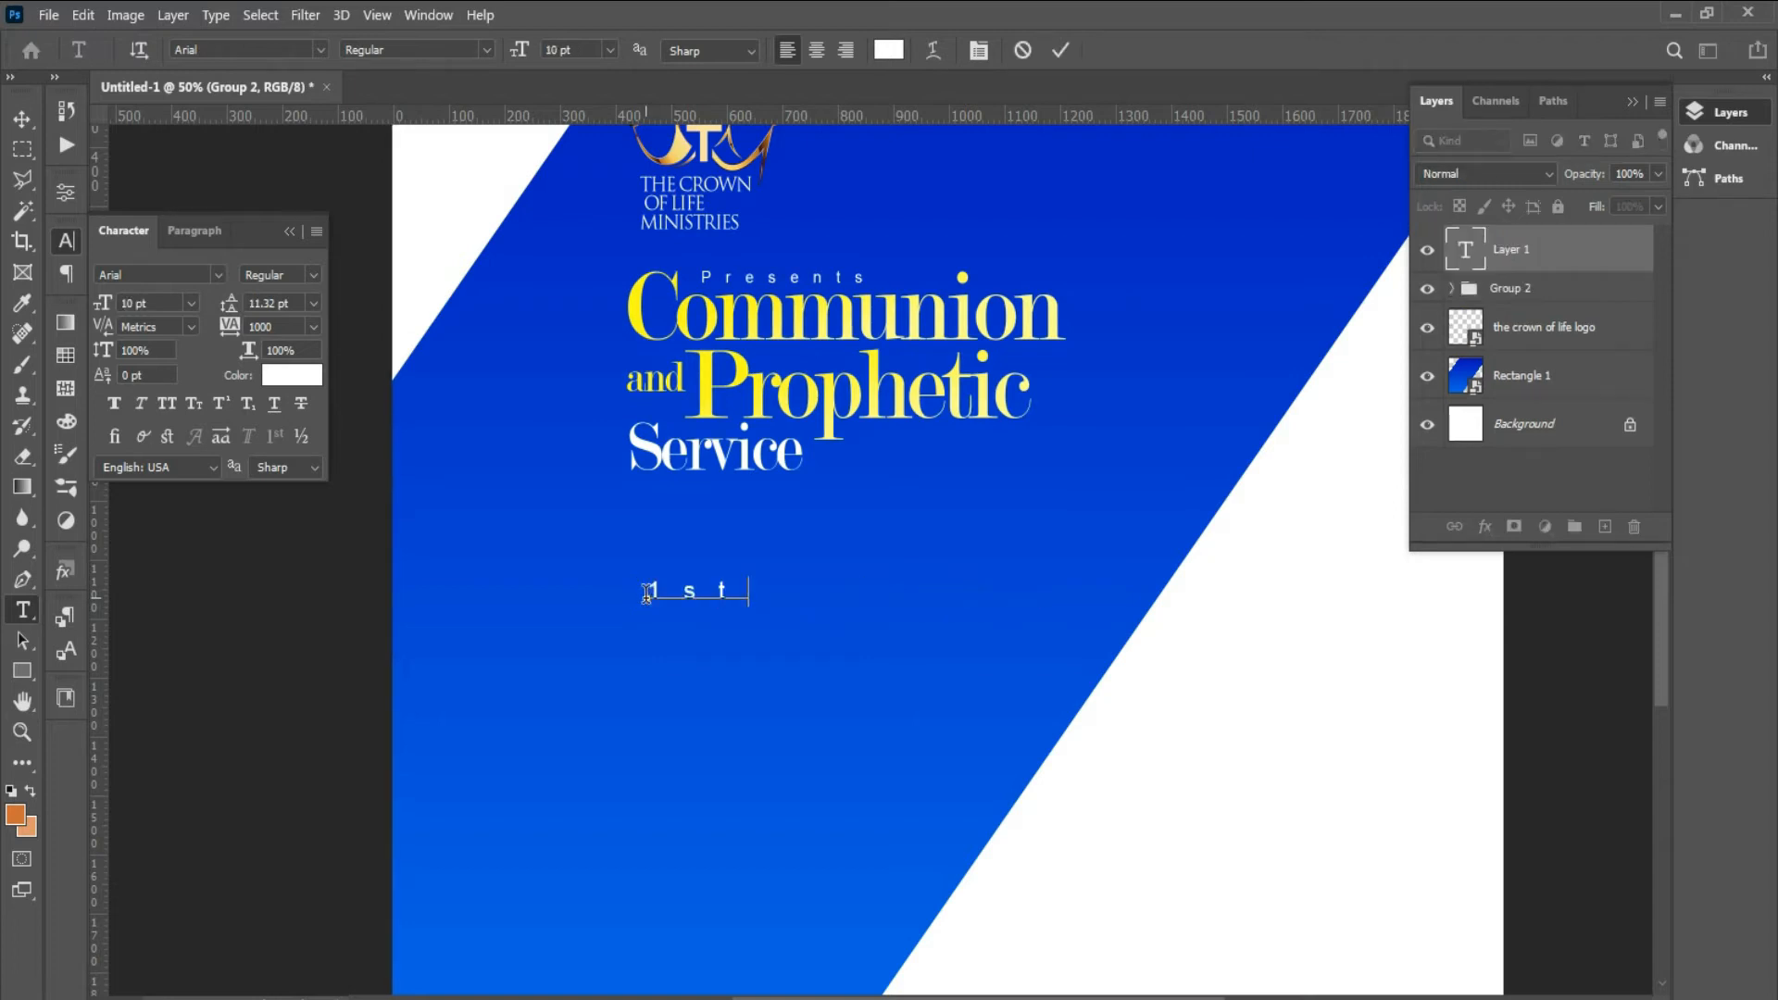
{"action": "type", "text": " Service"}
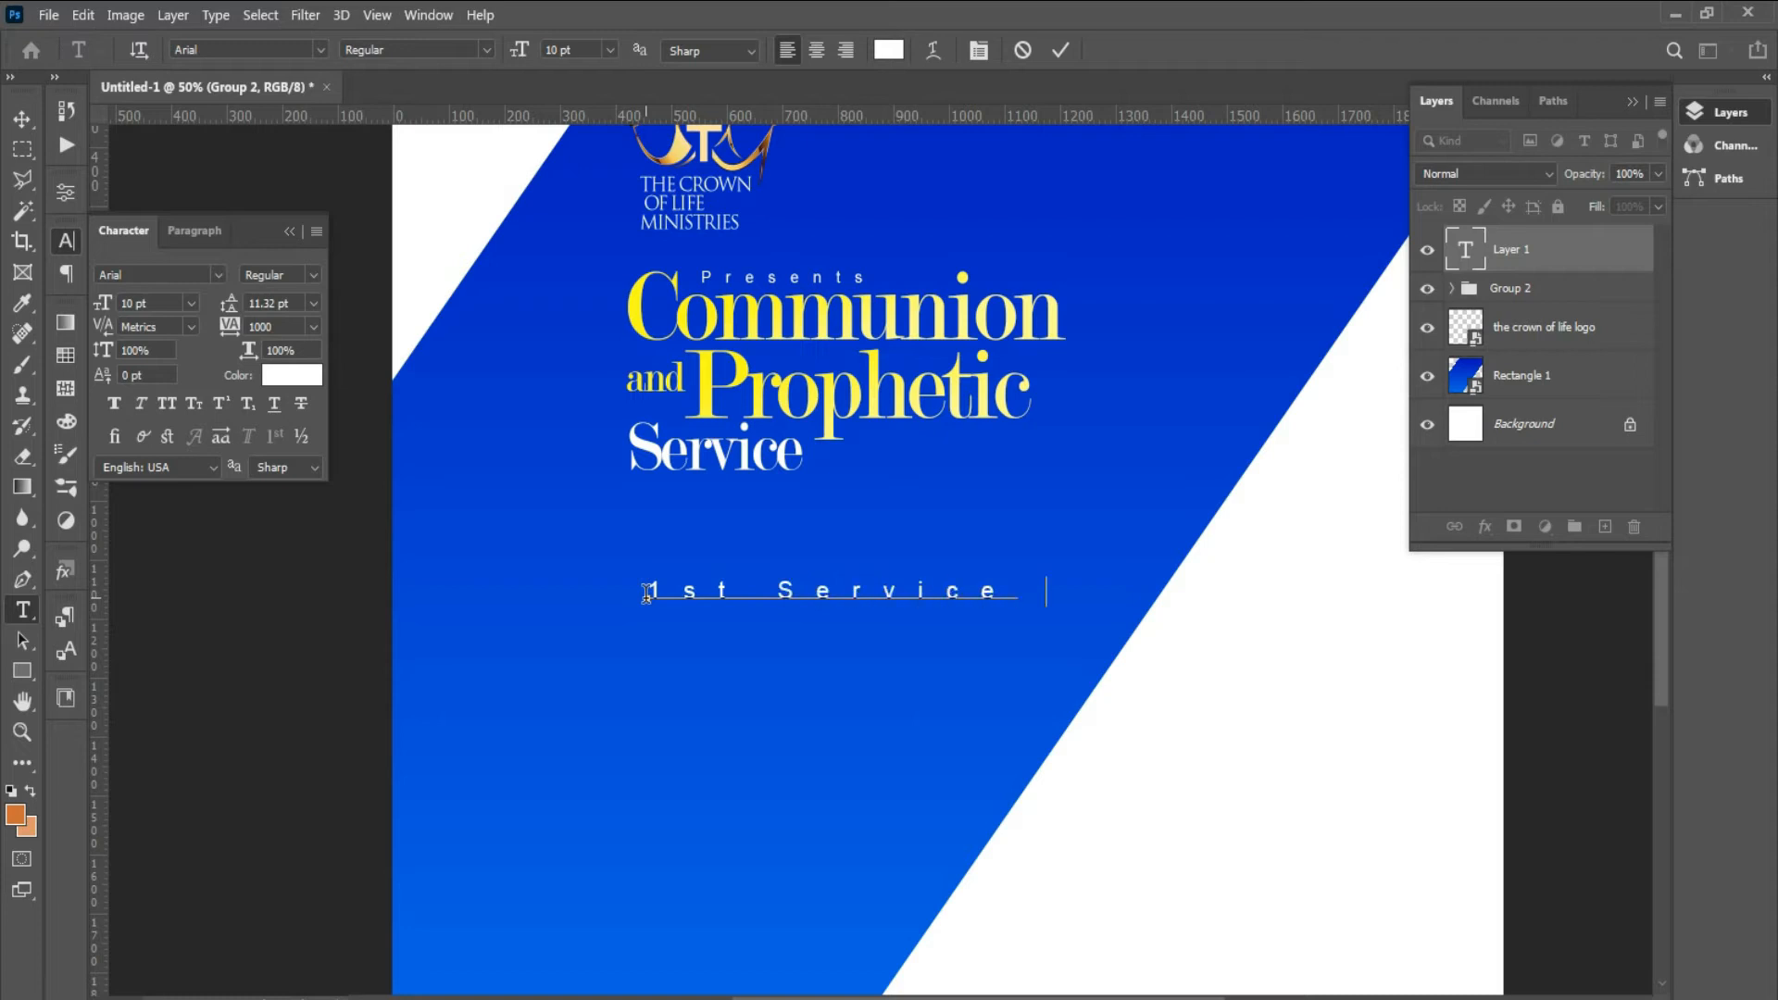
{"action": "type", "text": " 7:30"}
{"action": "key", "text": "Return"}
{"action": "type", "text": "2nd"}
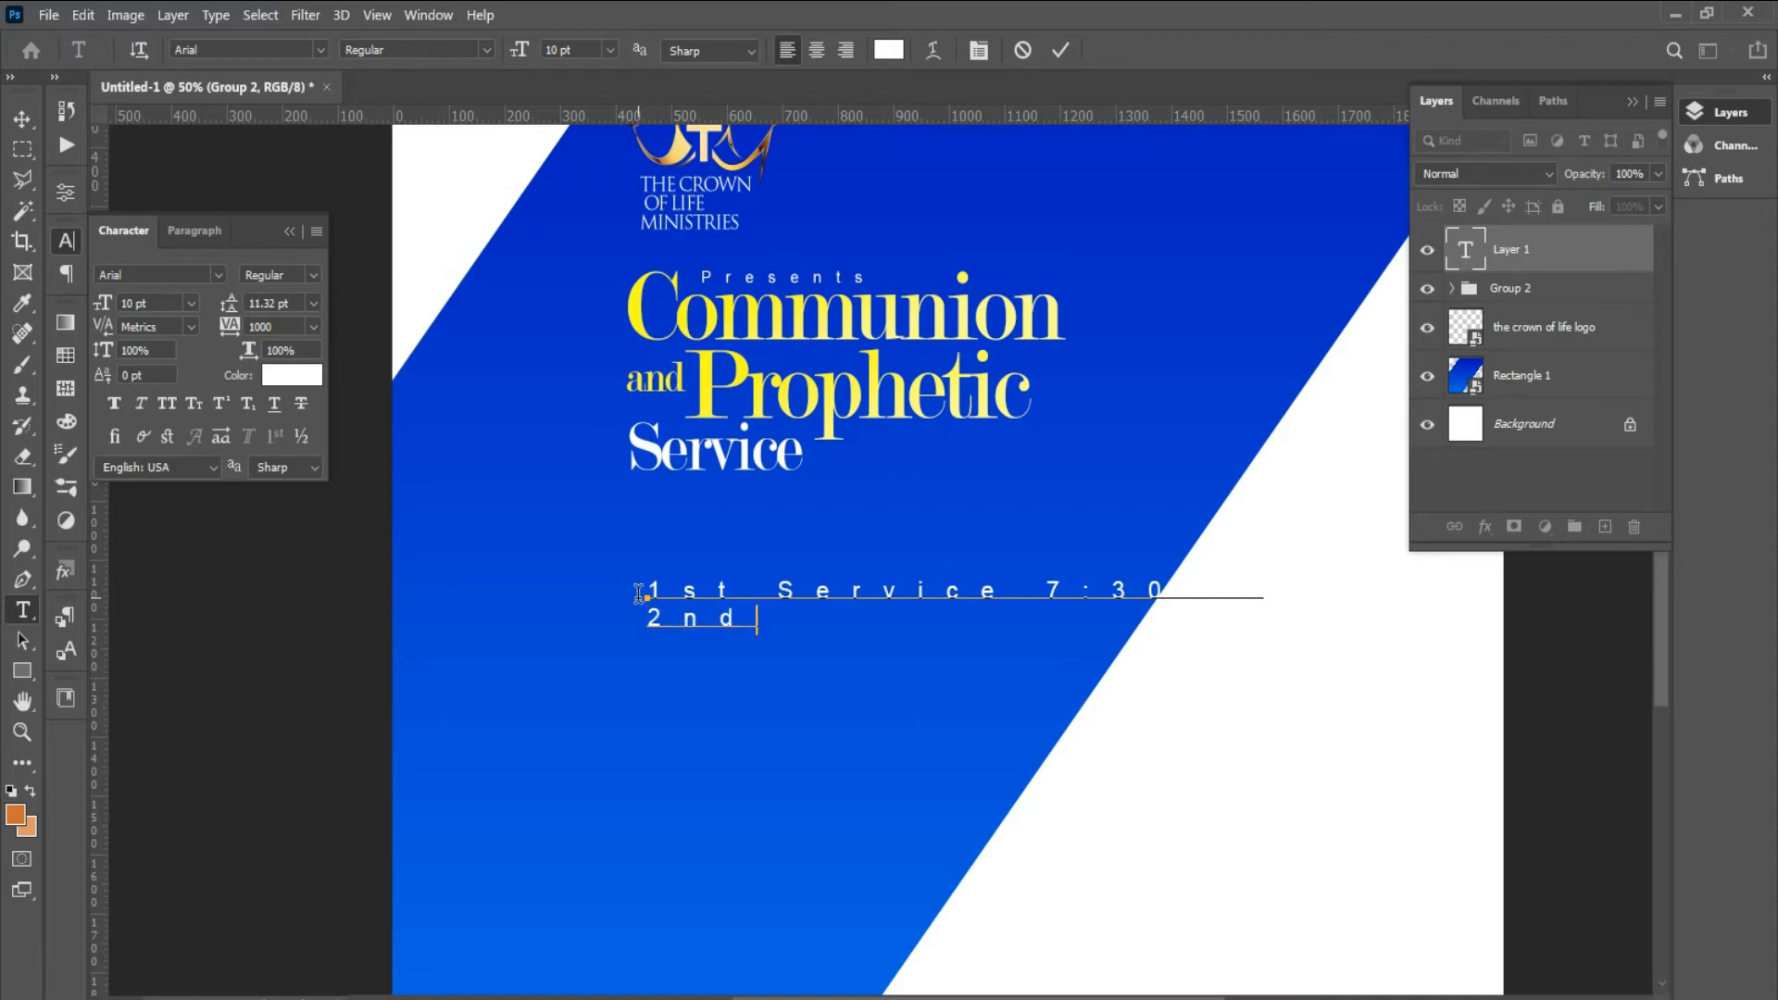
{"action": "type", "text": " S"}
{"action": "type", "text": "vice"}
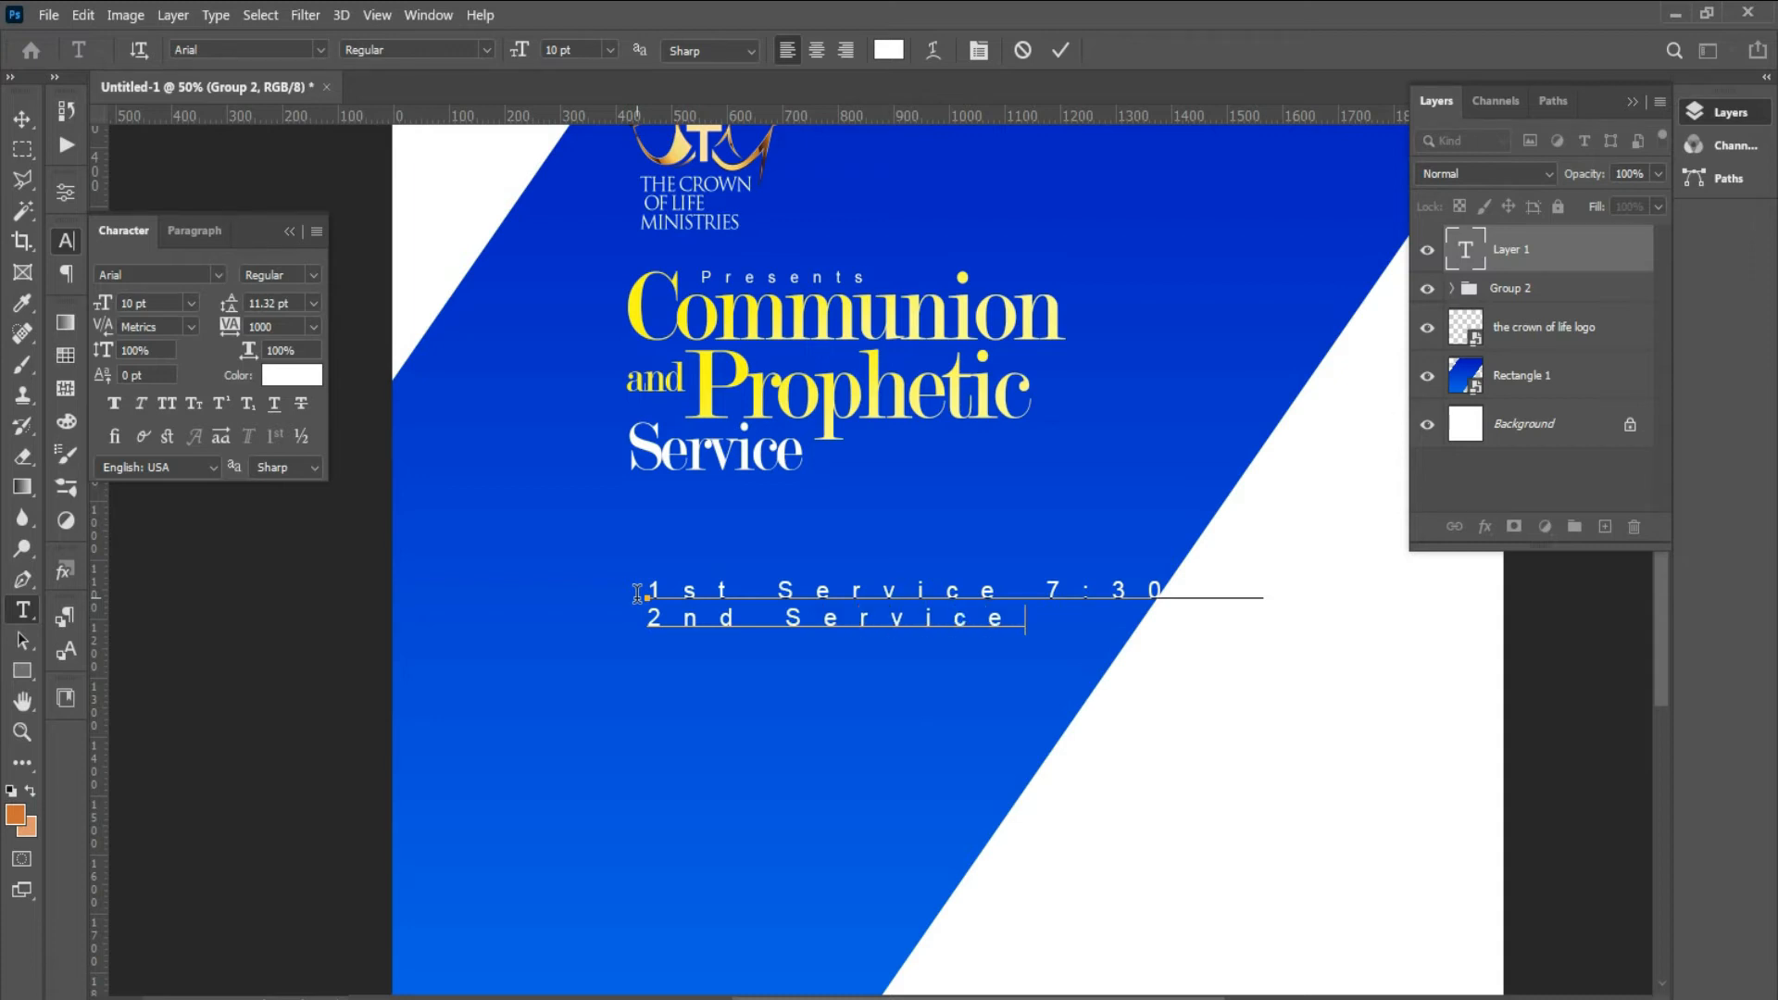
{"action": "type", "text": " 10:00m"}
- Select both service-time lines and set their tracking to -50
{"action": "right_click", "coordinate": [689, 598]}
{"action": "left_click", "coordinate": [791, 144]}
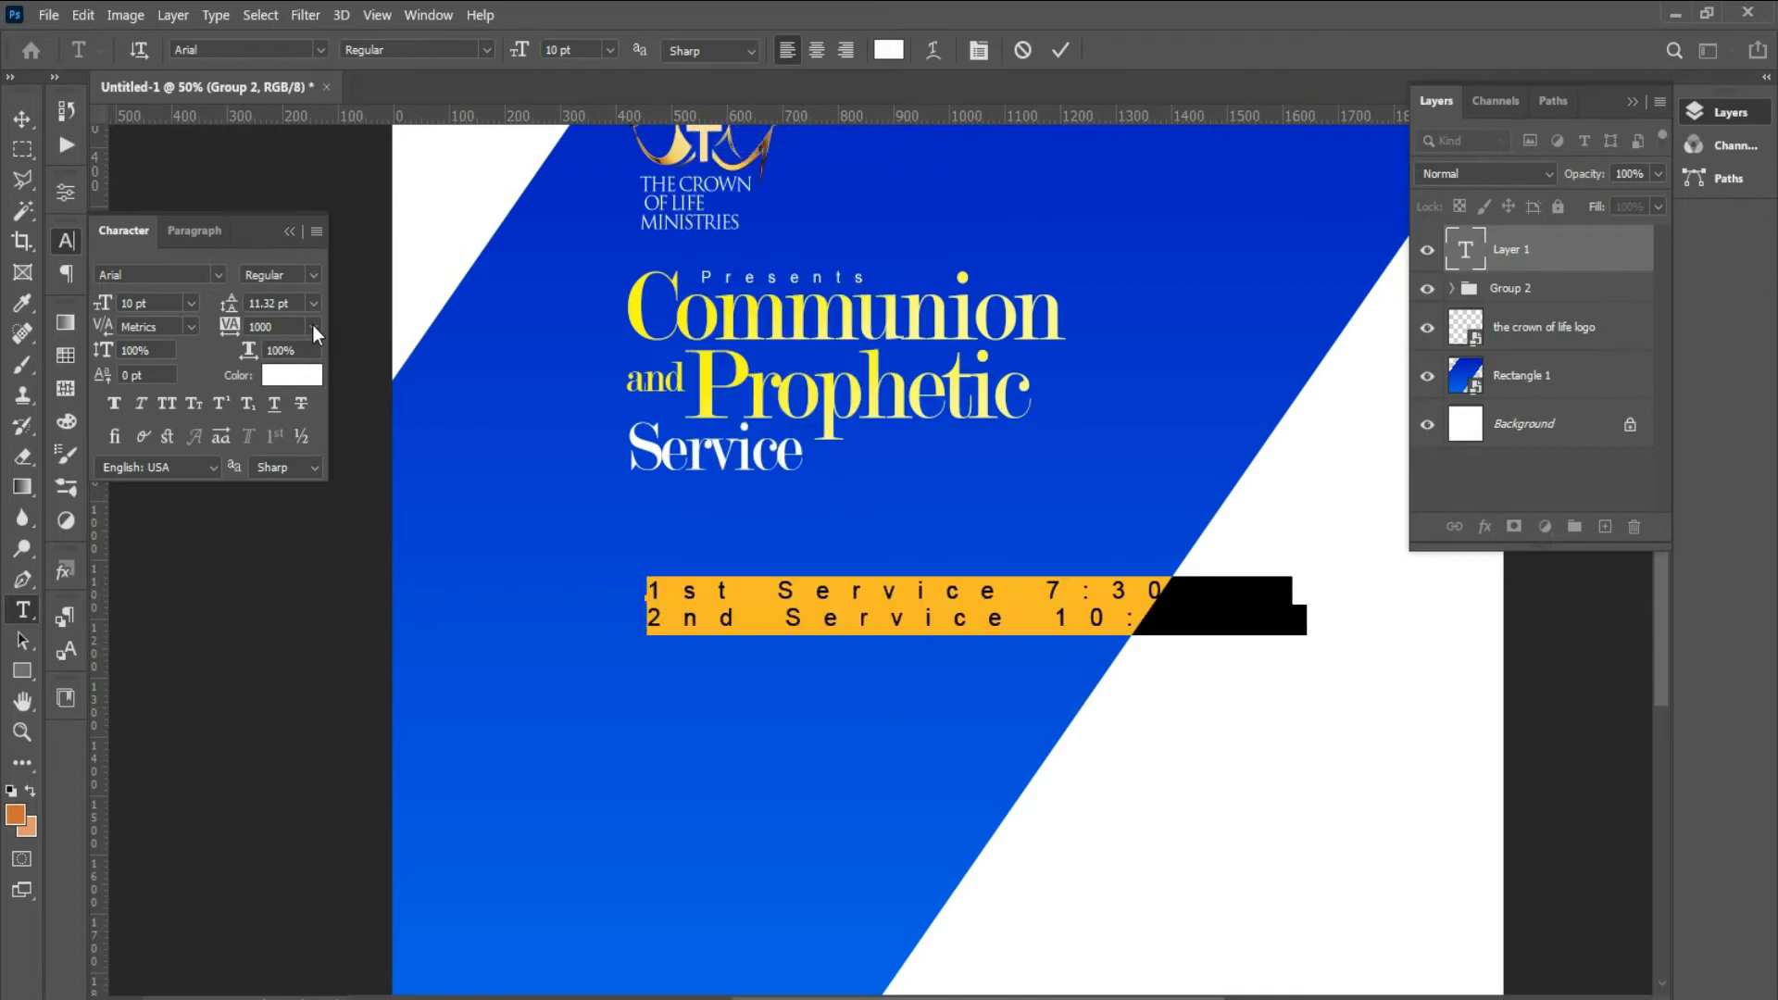
{"action": "left_click", "coordinate": [313, 325]}
{"action": "left_click", "coordinate": [303, 369]}
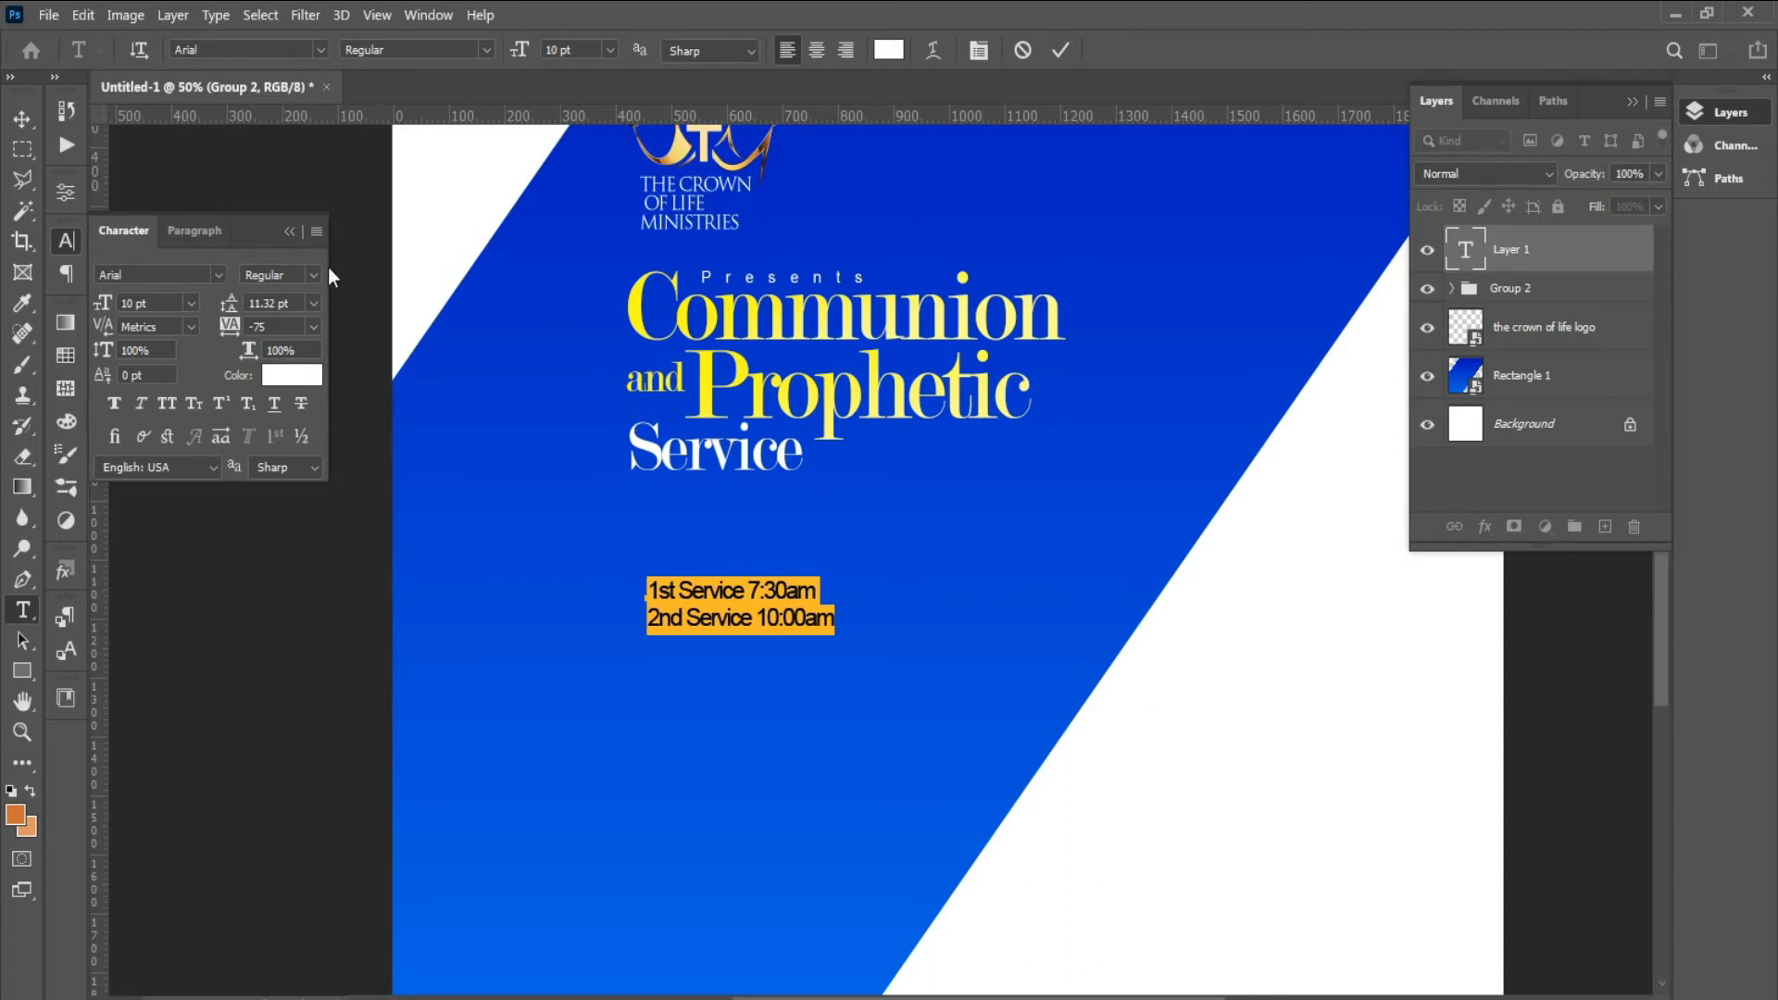
{"action": "left_click", "coordinate": [312, 327]}
{"action": "left_click", "coordinate": [298, 384]}
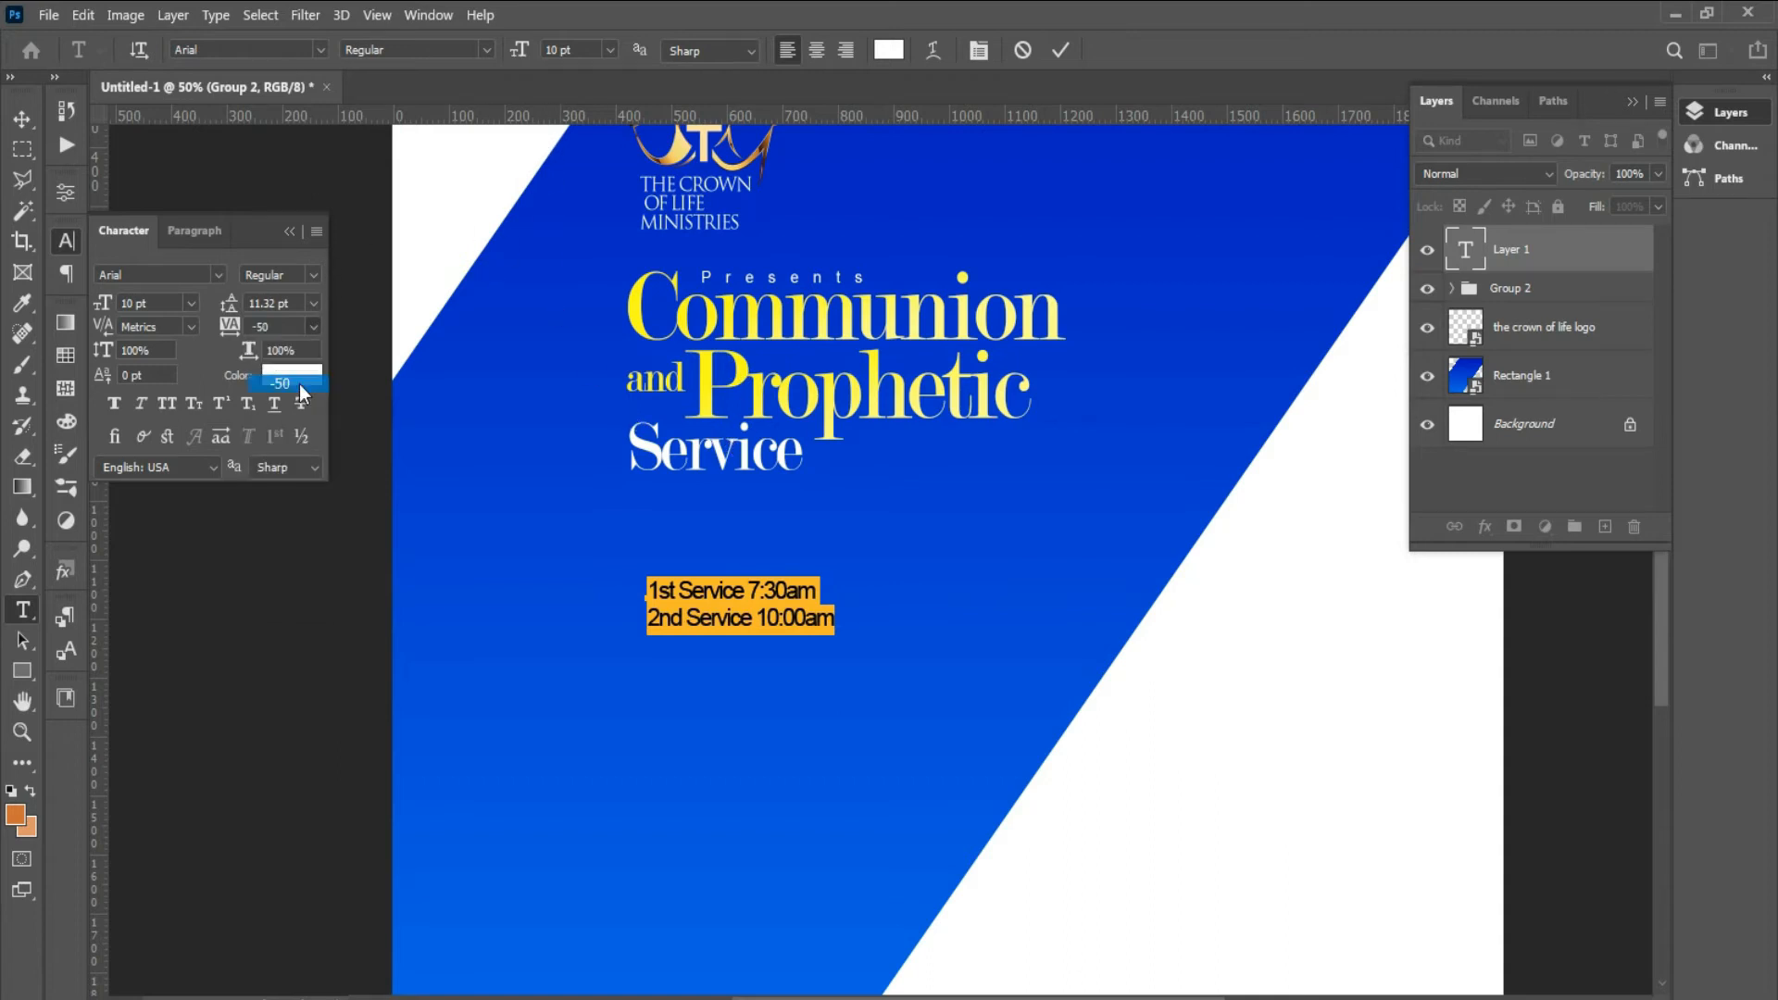
- Set the service-time text to 14 pt with 16 pt leading and commit the edit
{"action": "left_click", "coordinate": [188, 304]}
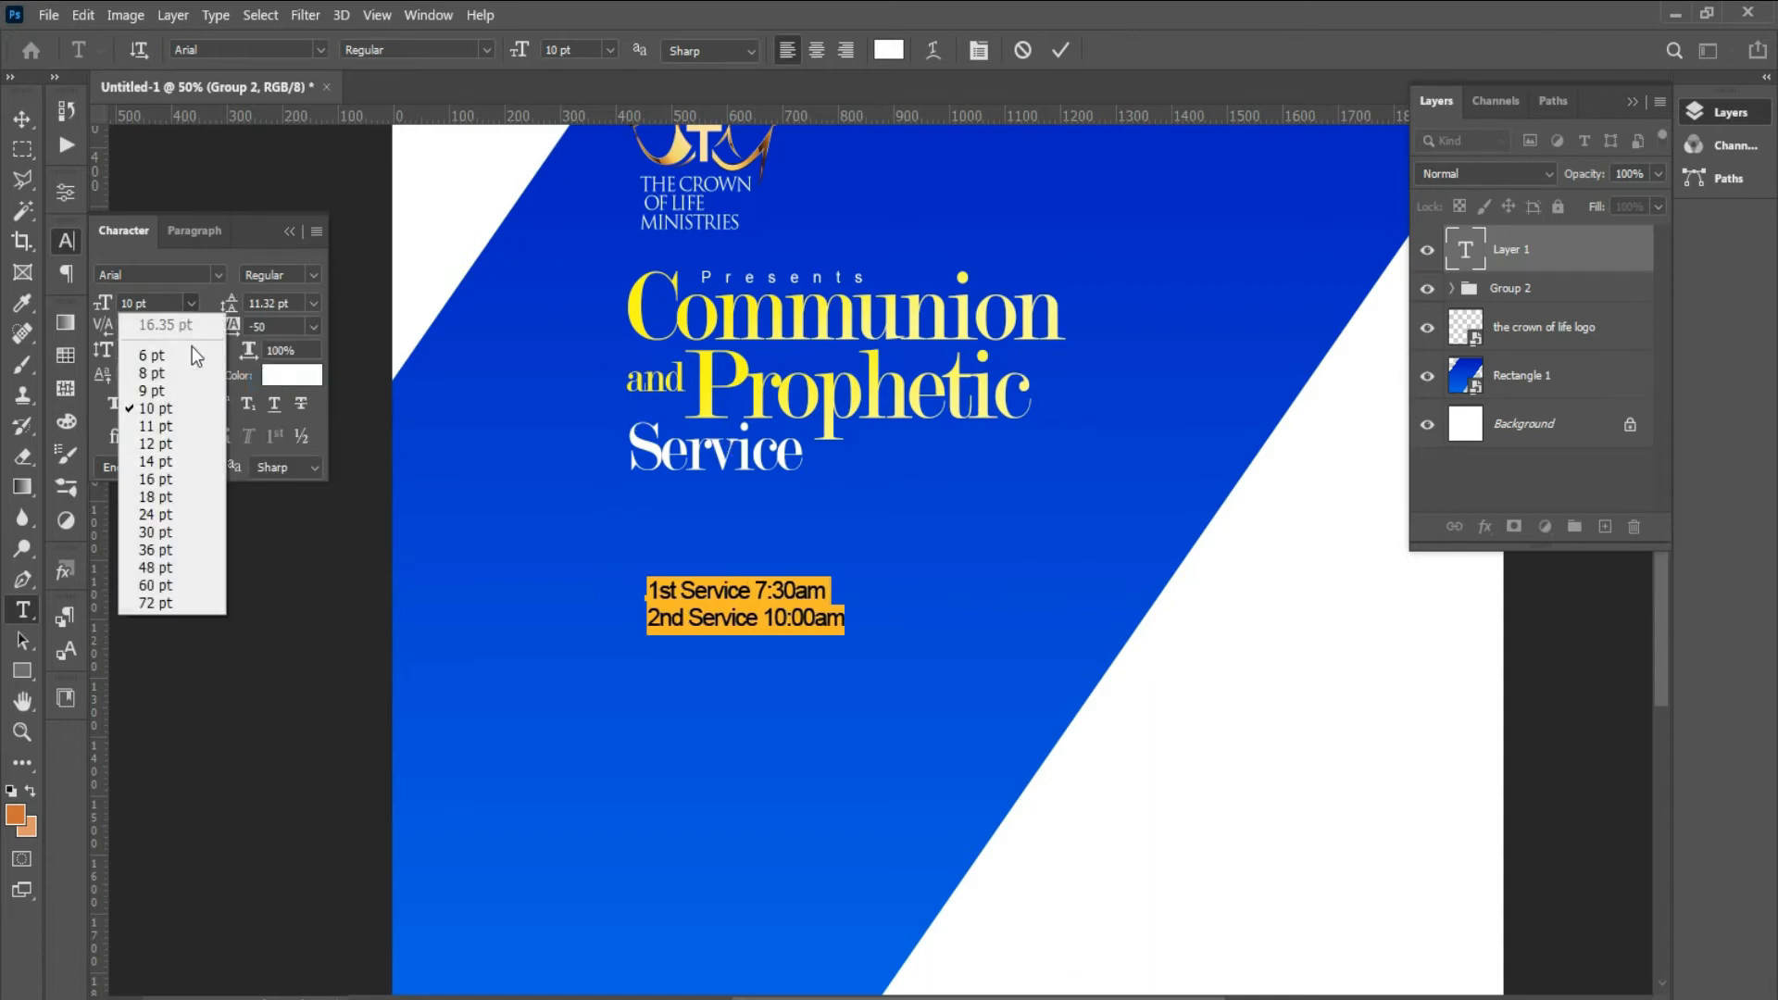
{"action": "left_click", "coordinate": [176, 459]}
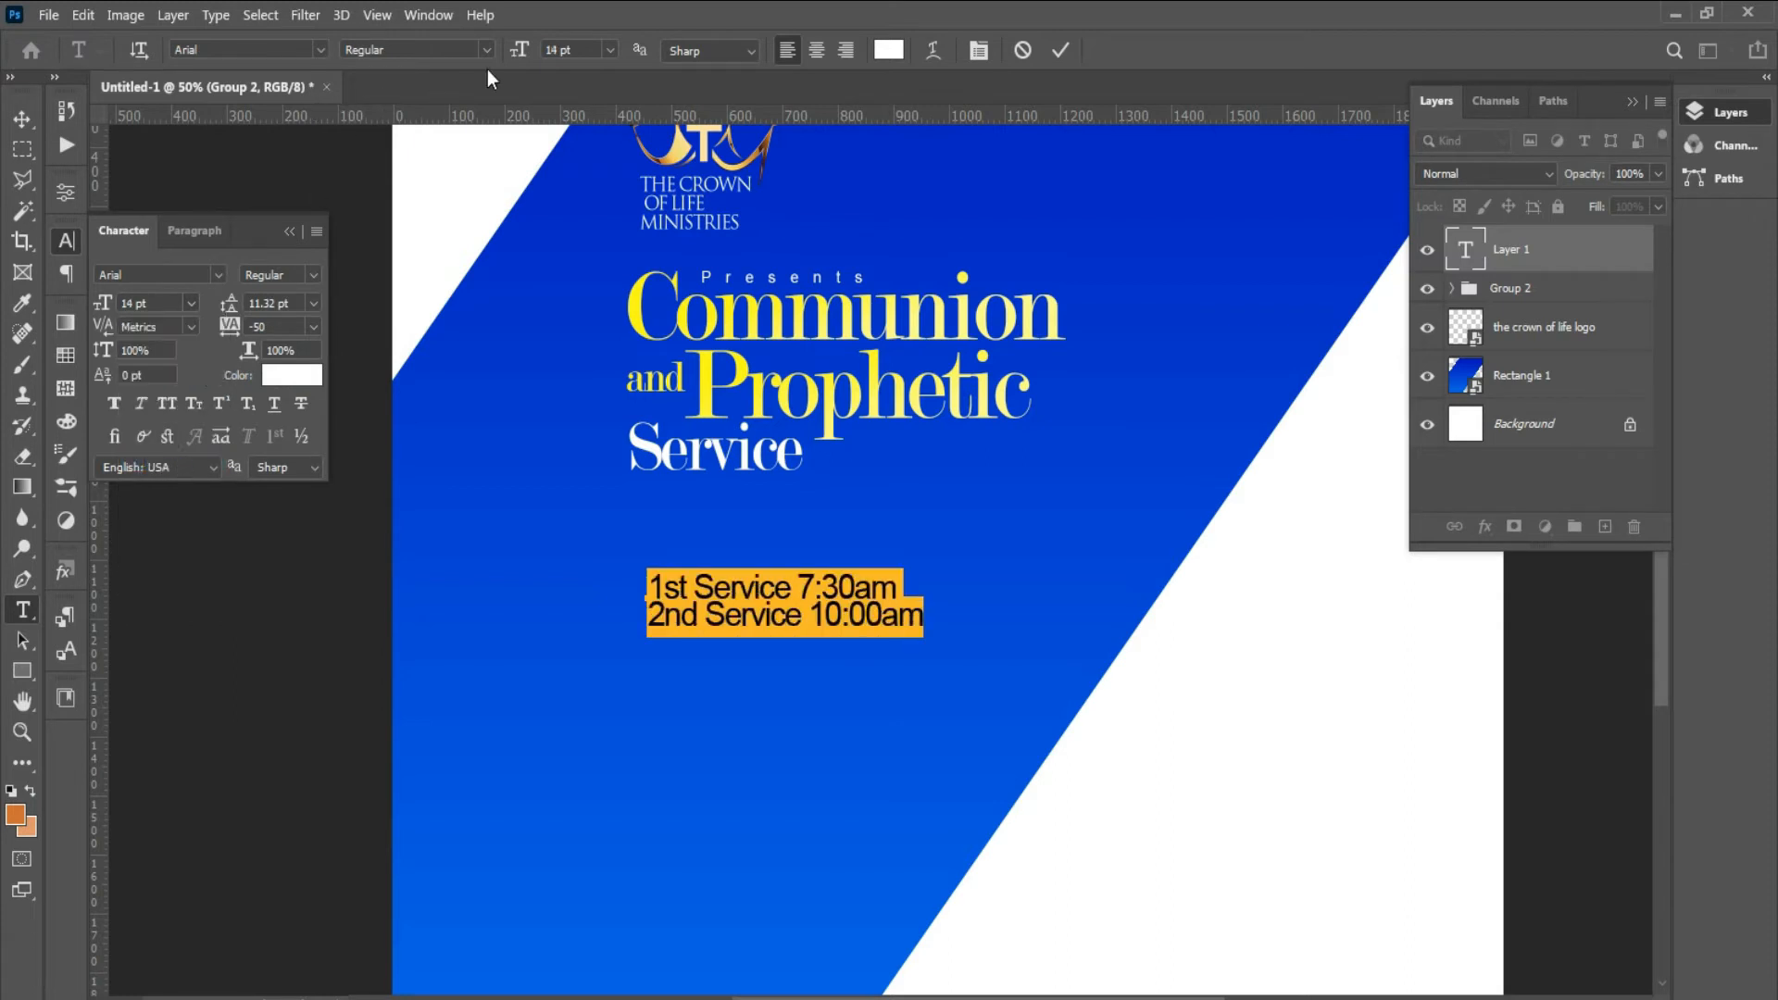
{"action": "left_click", "coordinate": [981, 48]}
{"action": "left_click", "coordinate": [986, 53]}
{"action": "left_click", "coordinate": [314, 303]}
{"action": "left_click", "coordinate": [298, 459]}
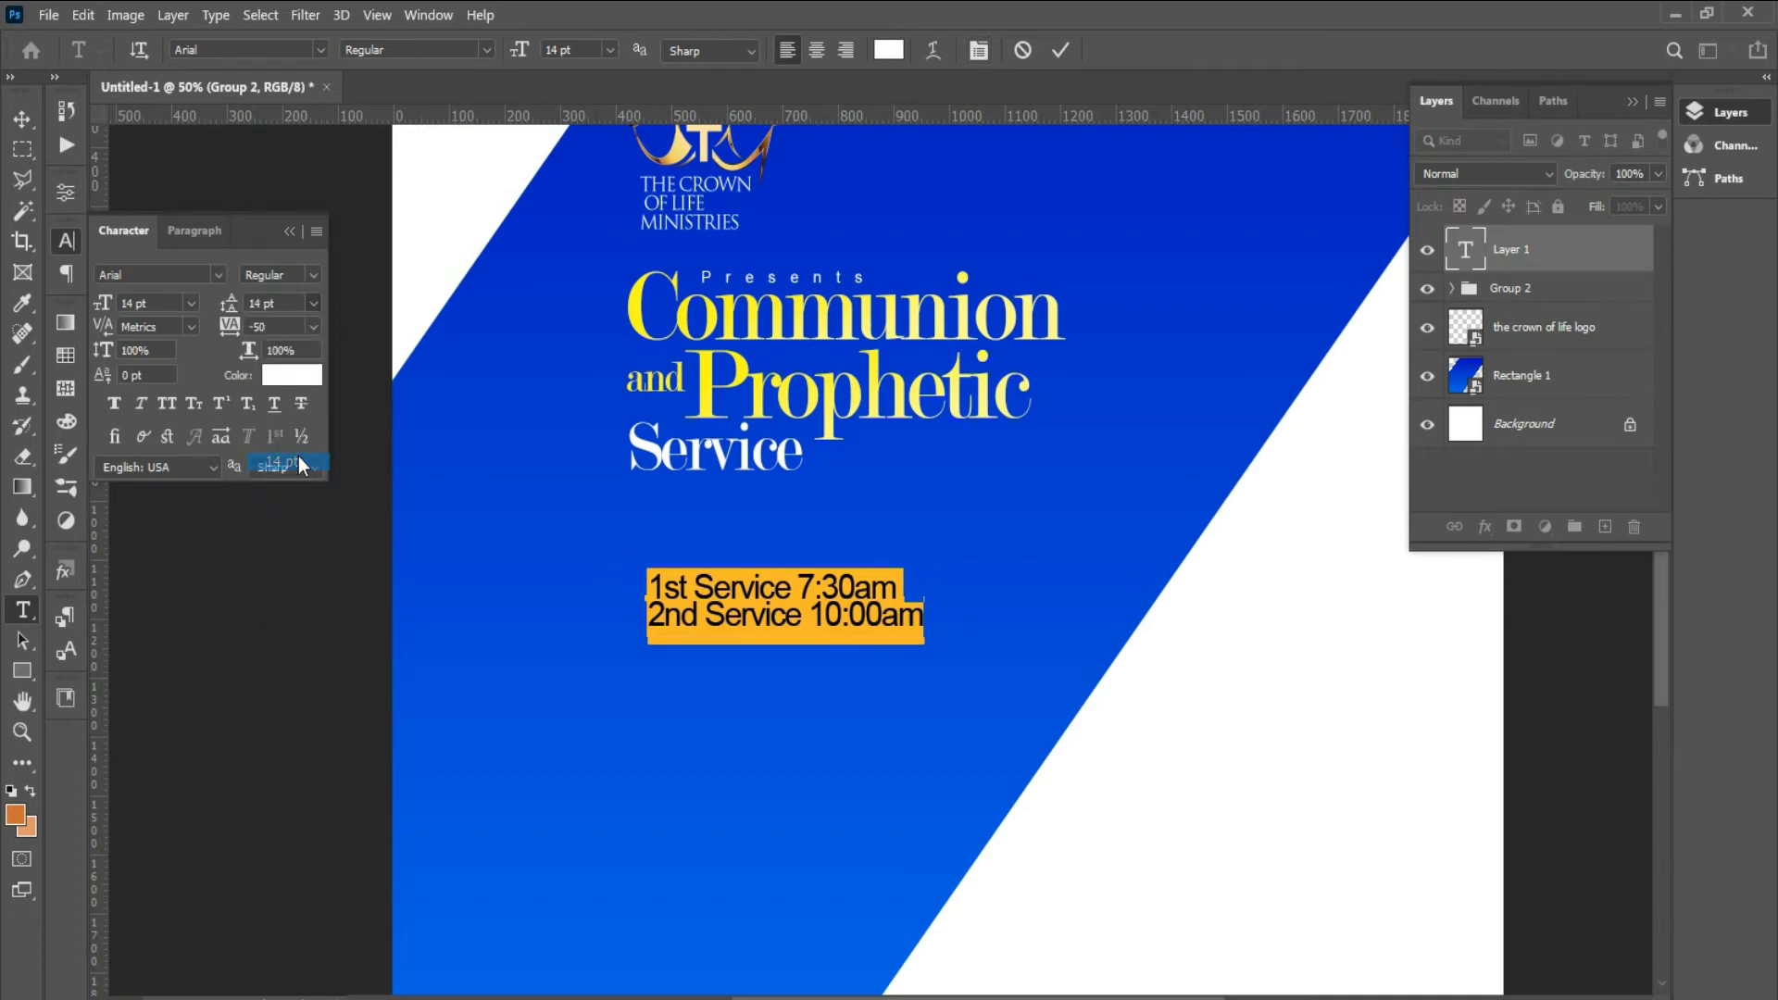
{"action": "left_click", "coordinate": [314, 302]}
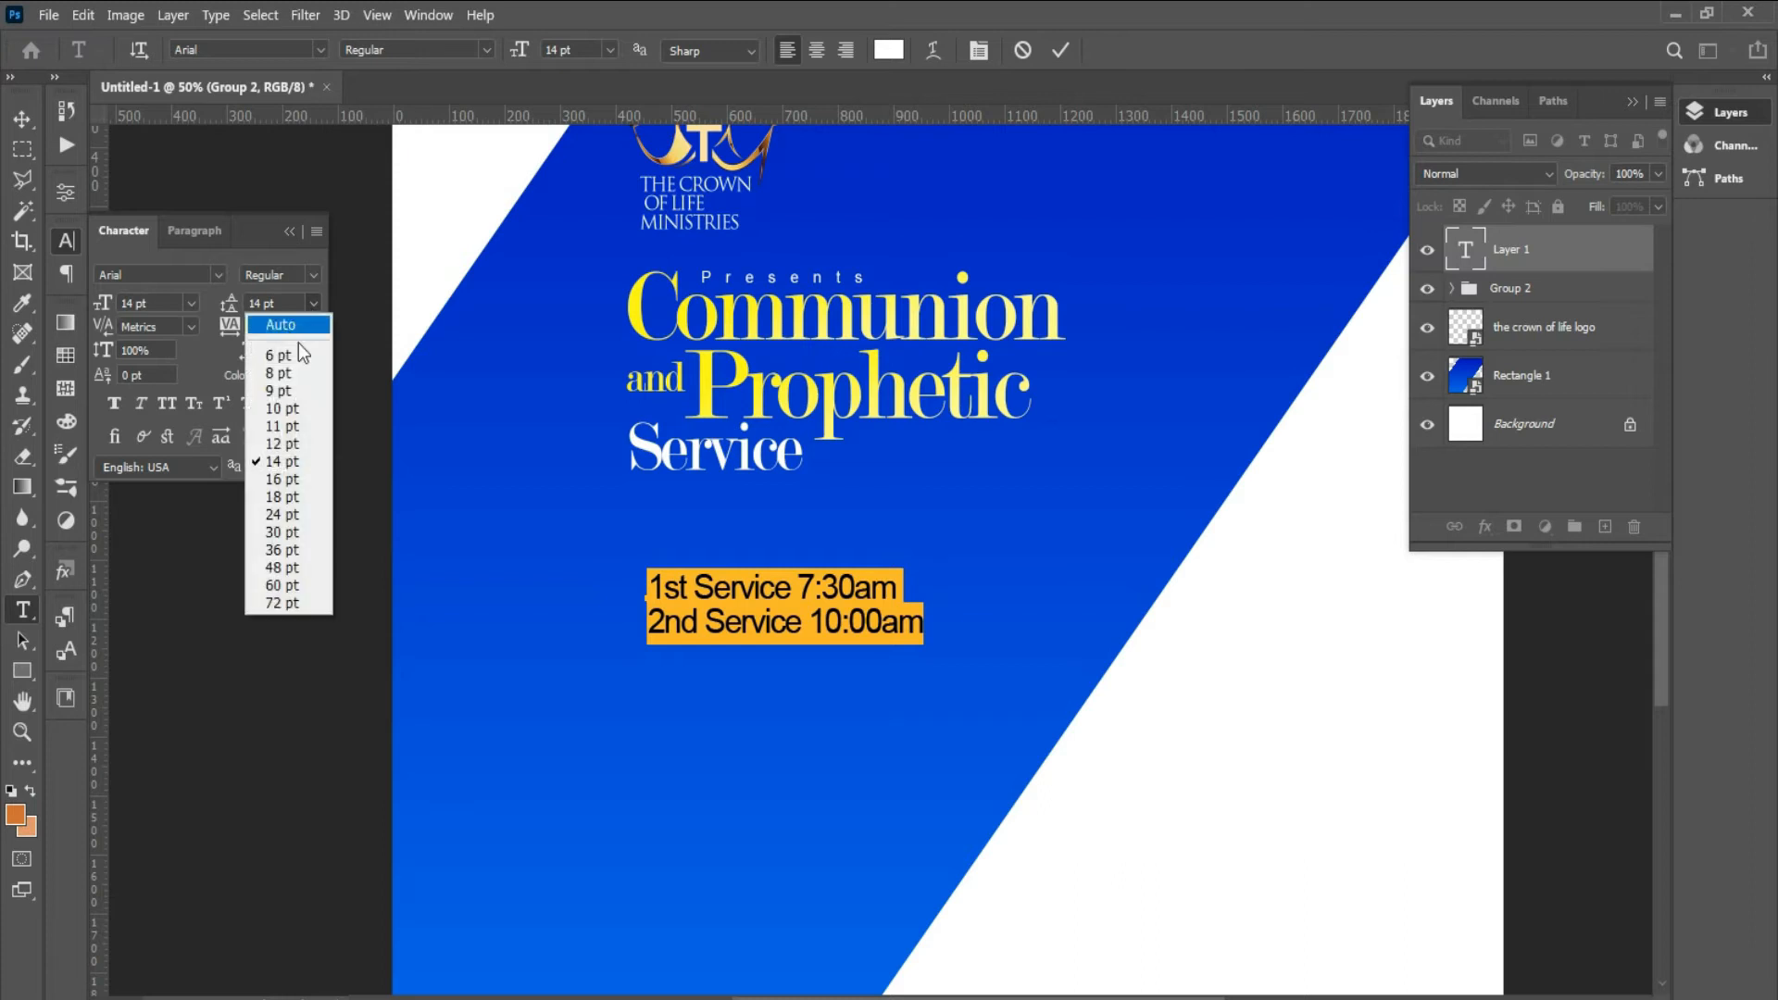
{"action": "left_click", "coordinate": [275, 479]}
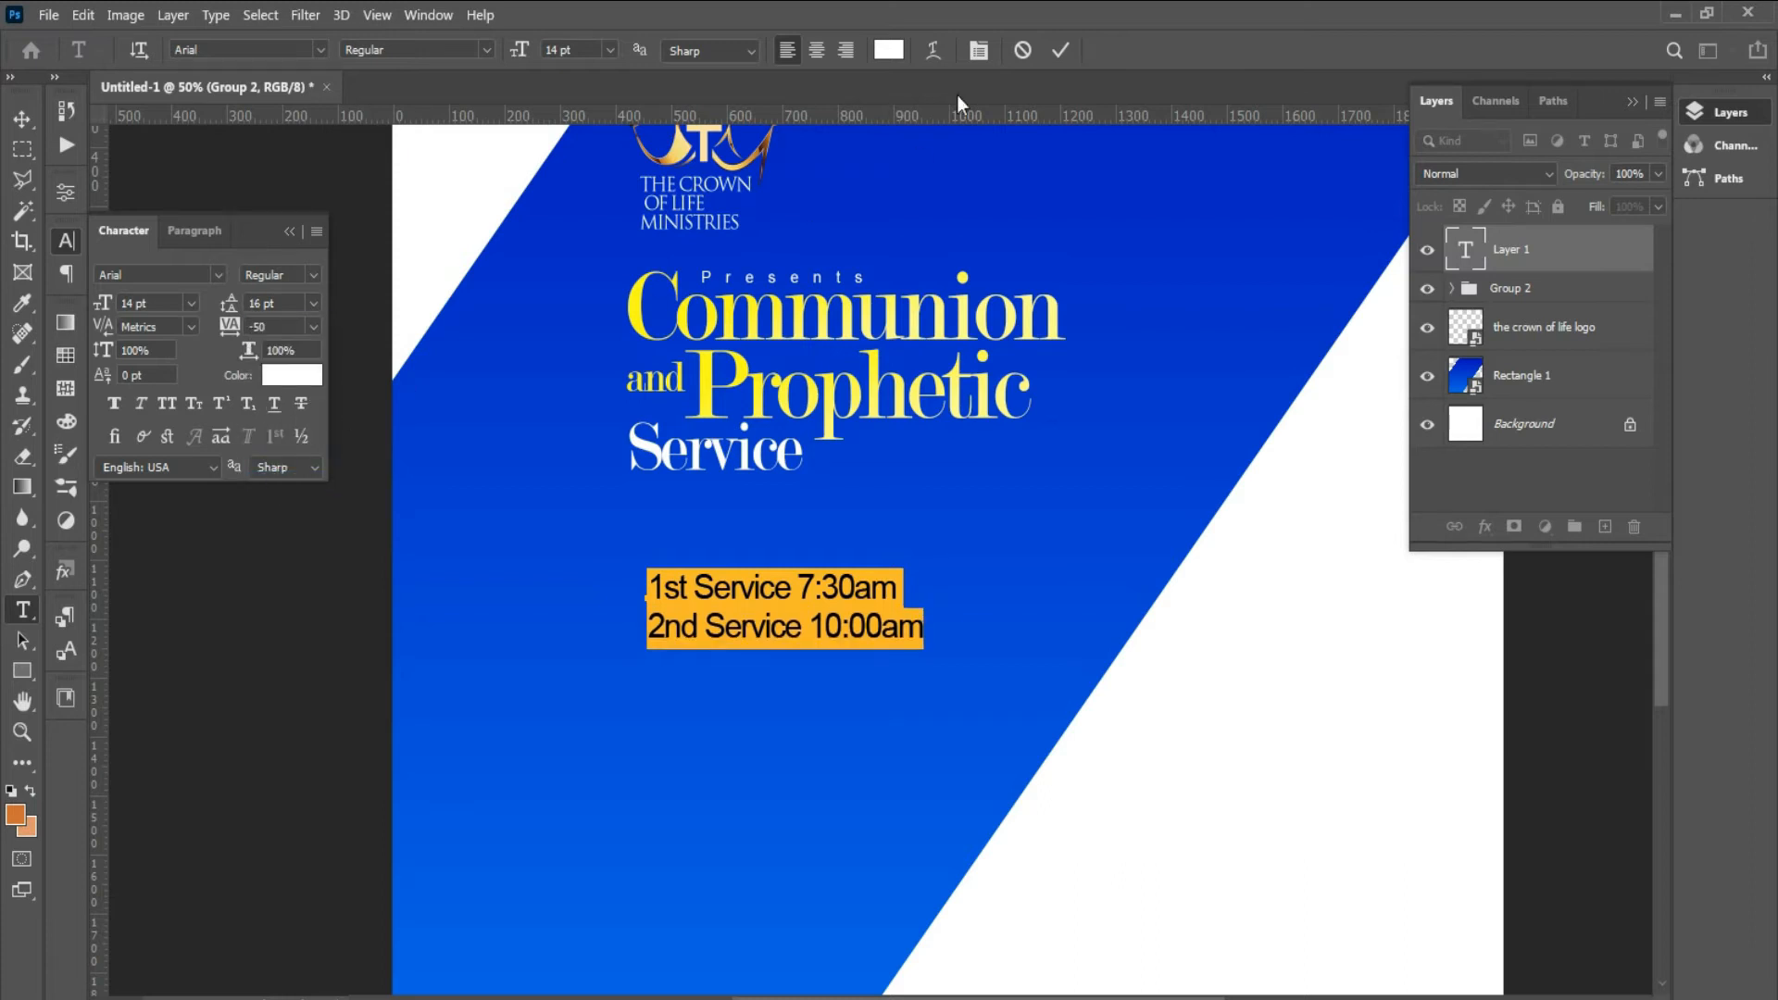
{"action": "left_click", "coordinate": [1062, 51]}
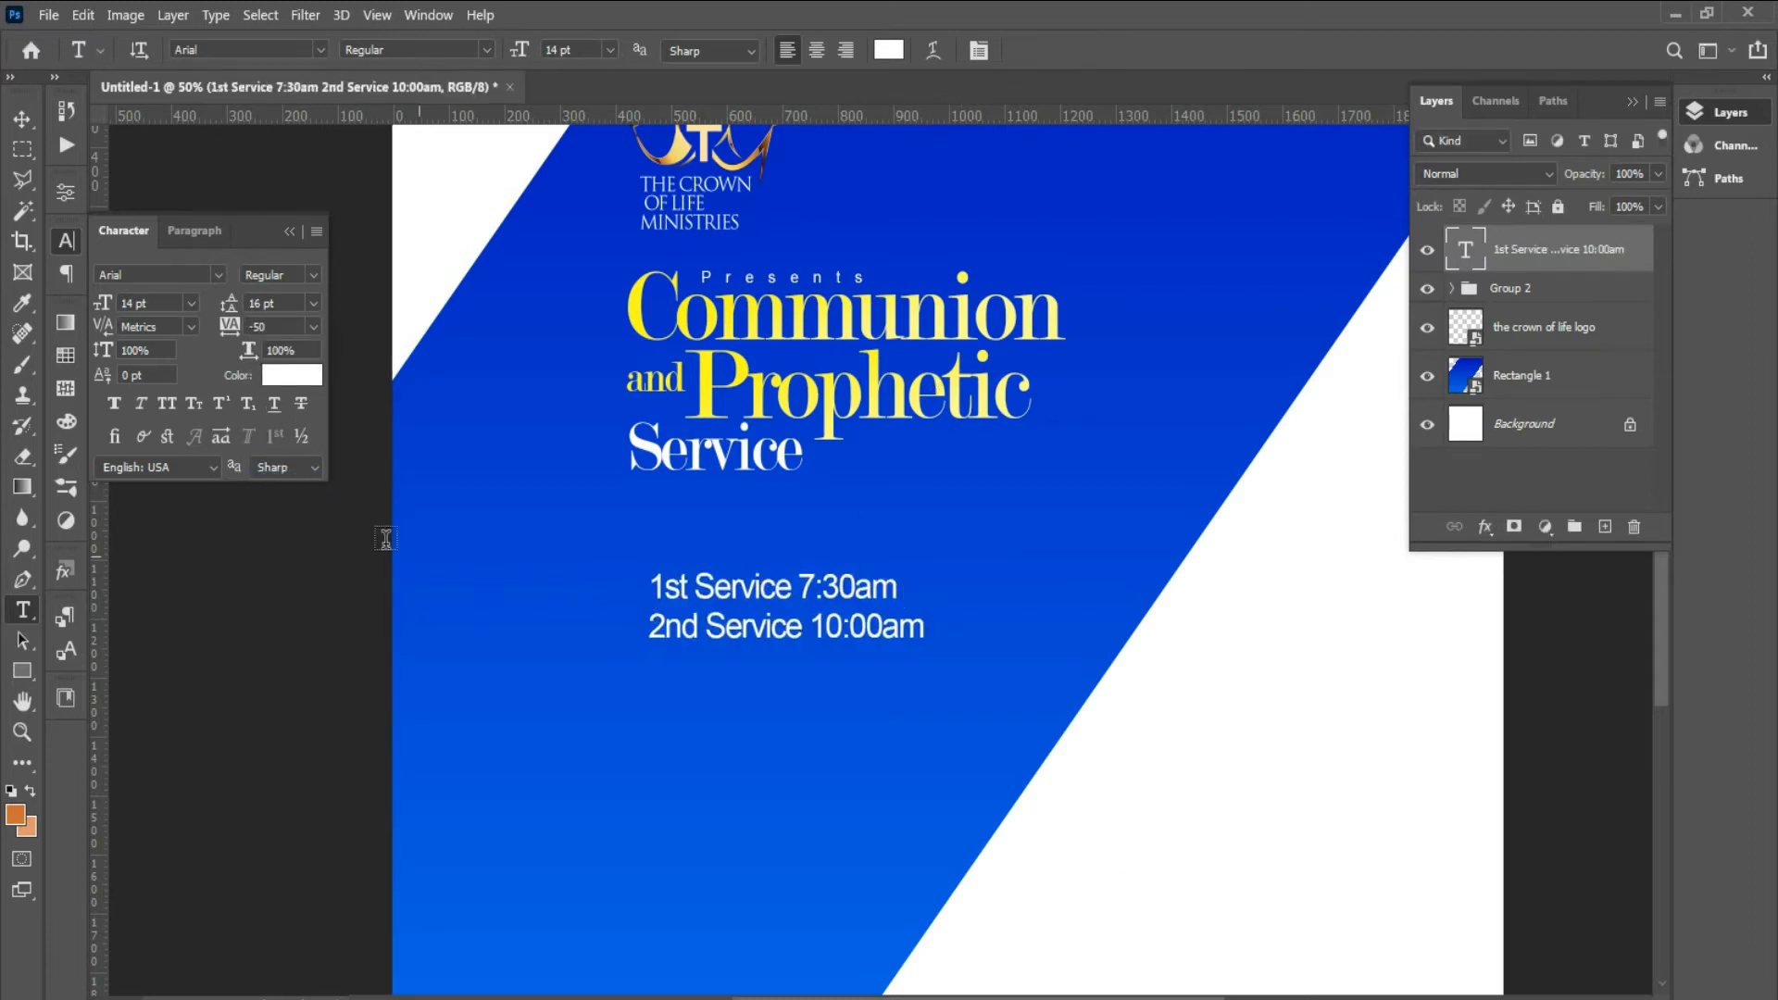
- Move the service times up beneath the title, aligning their left edge with the title's left edge
{"action": "left_click", "coordinate": [23, 119]}
{"action": "left_click_drag", "start_coordinate": [727, 619], "coordinate": [704, 591]}
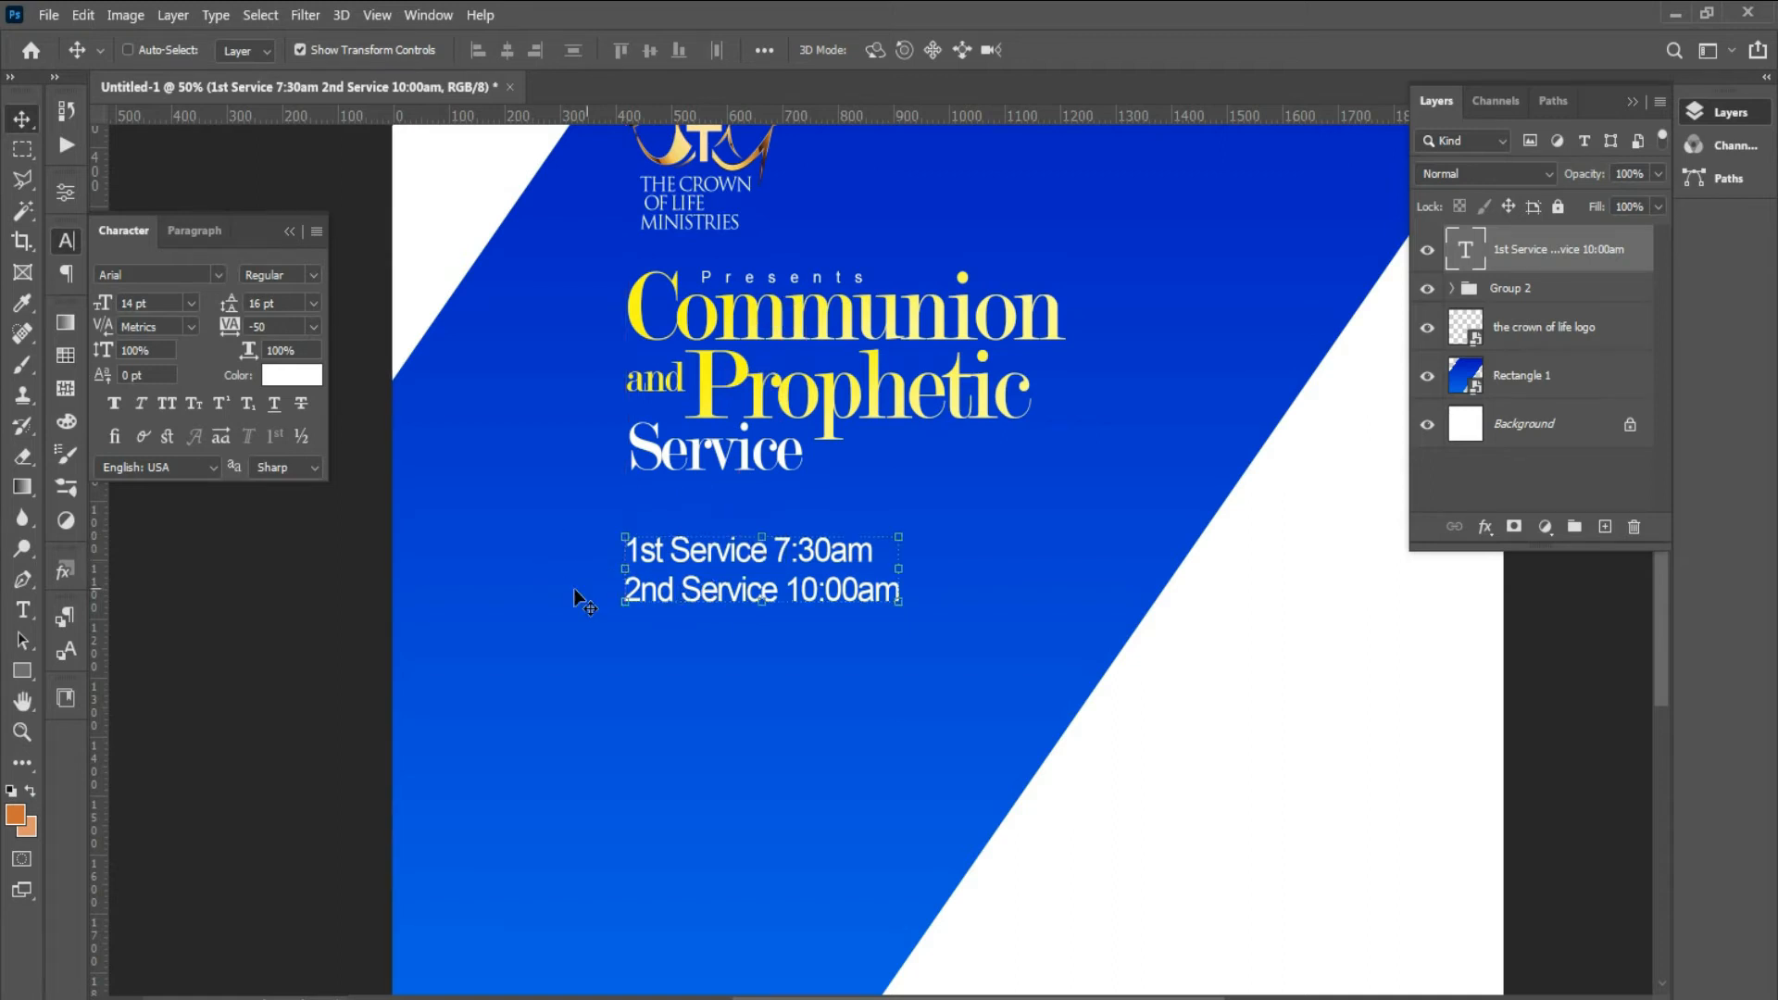
- Colour "1st Service" yellow (fffc00) by sampling the "C" of "Communion", and commit the edit
{"action": "left_click", "coordinate": [21, 612]}
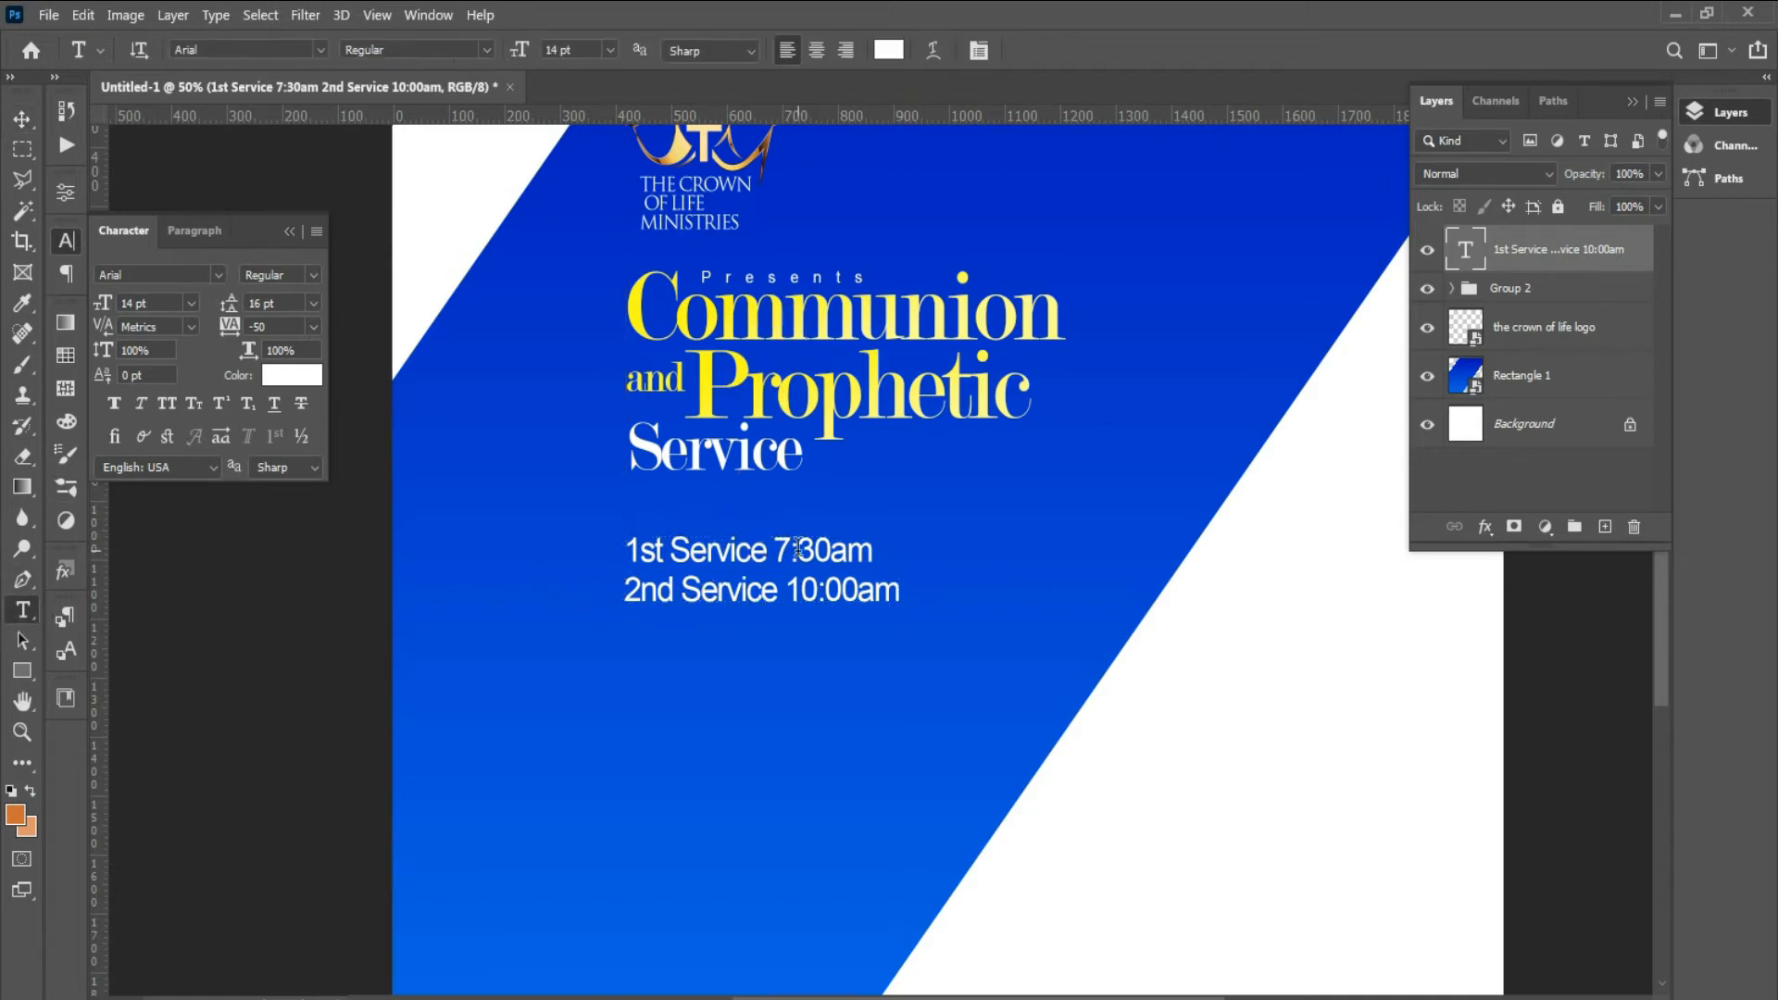
{"action": "left_click_drag", "start_coordinate": [771, 557], "coordinate": [584, 546]}
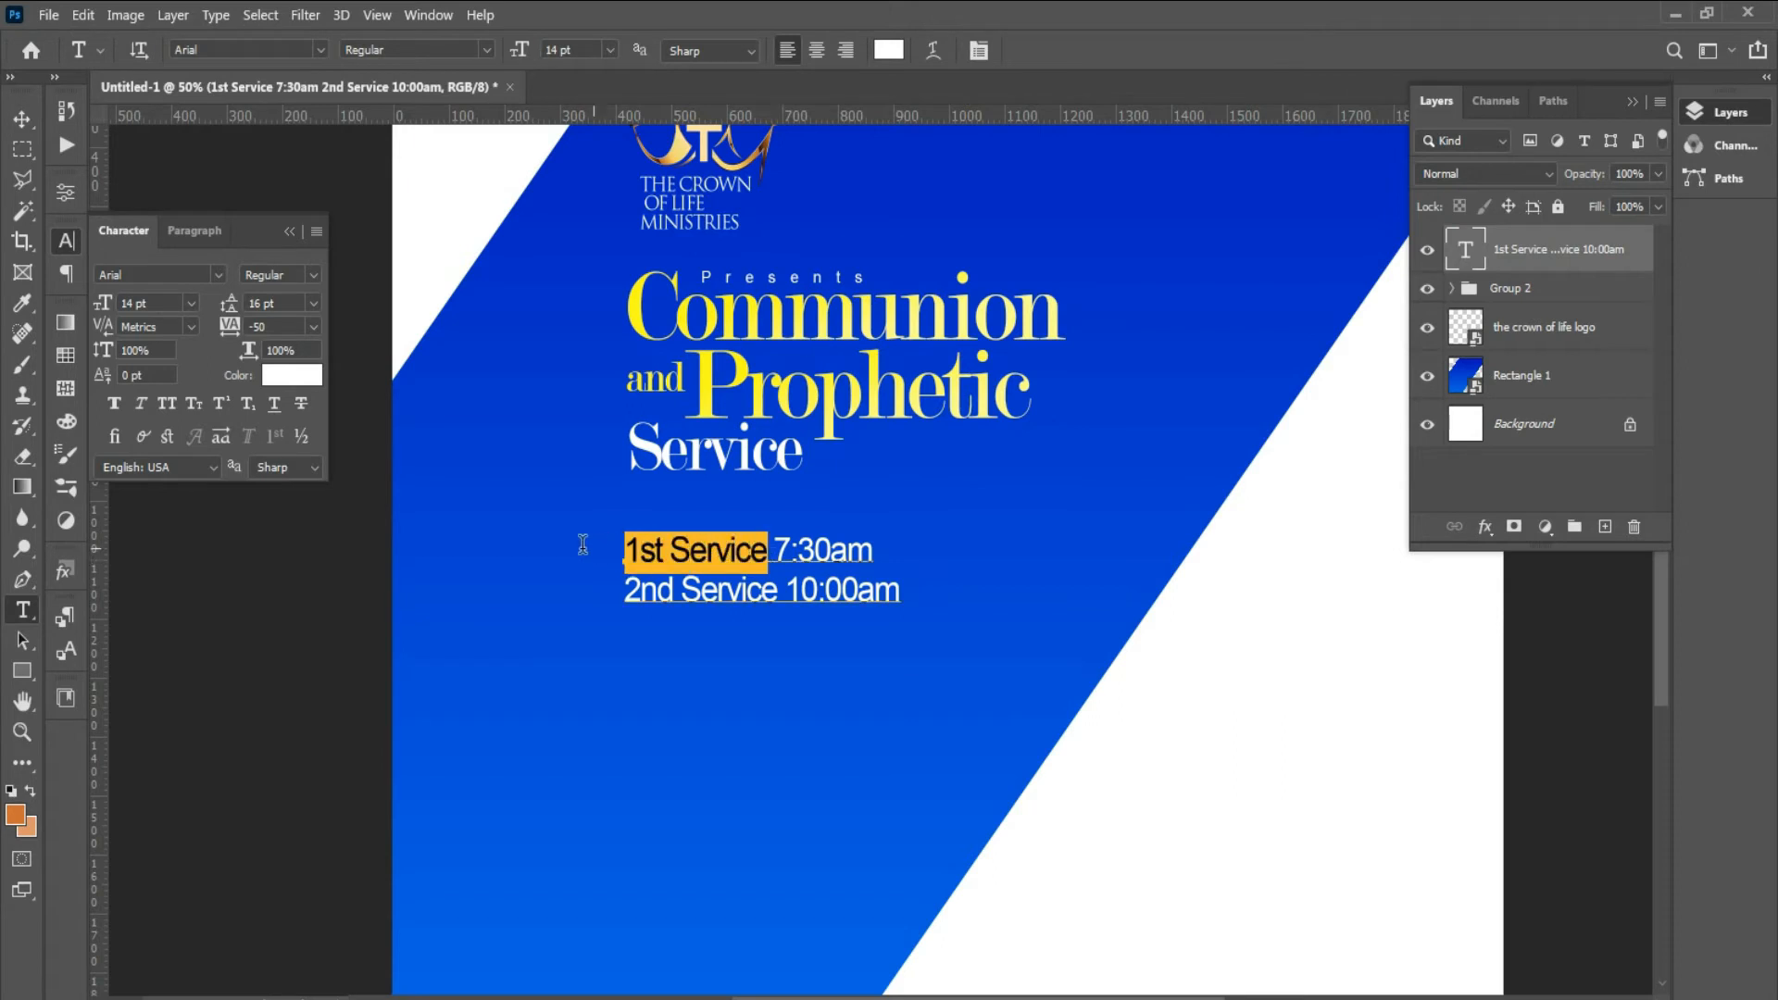
{"action": "left_click", "coordinate": [891, 51]}
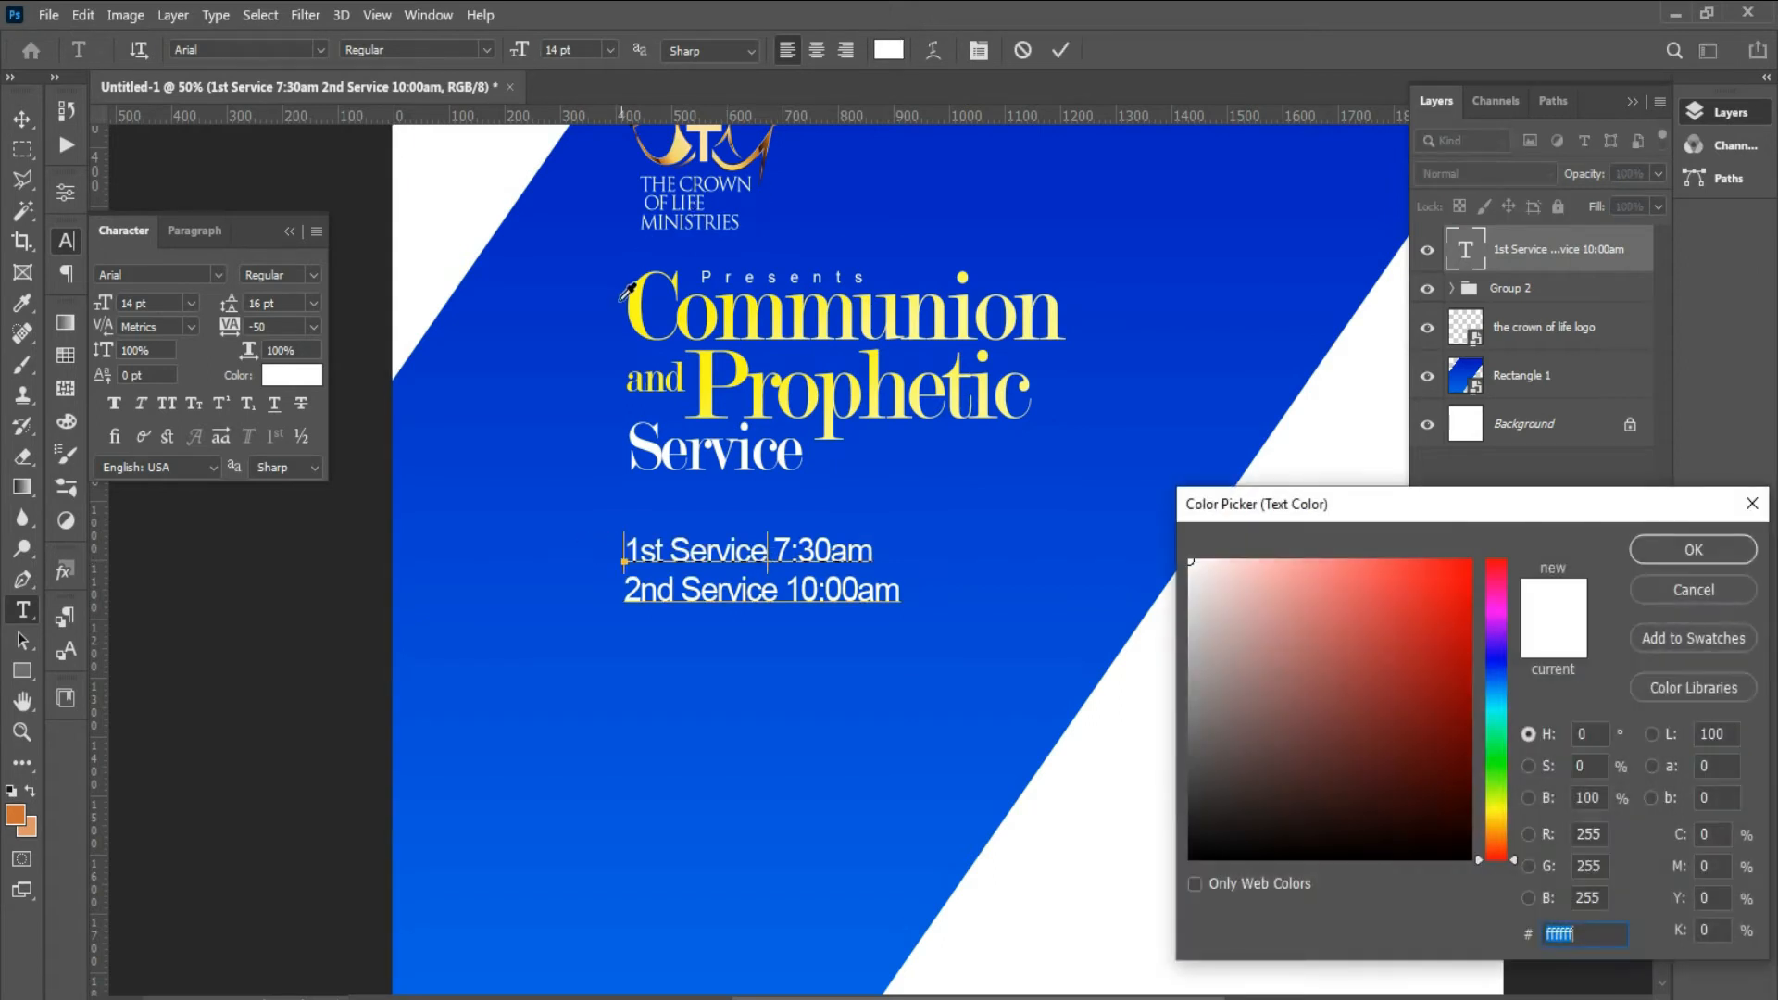
{"action": "left_click", "coordinate": [637, 288]}
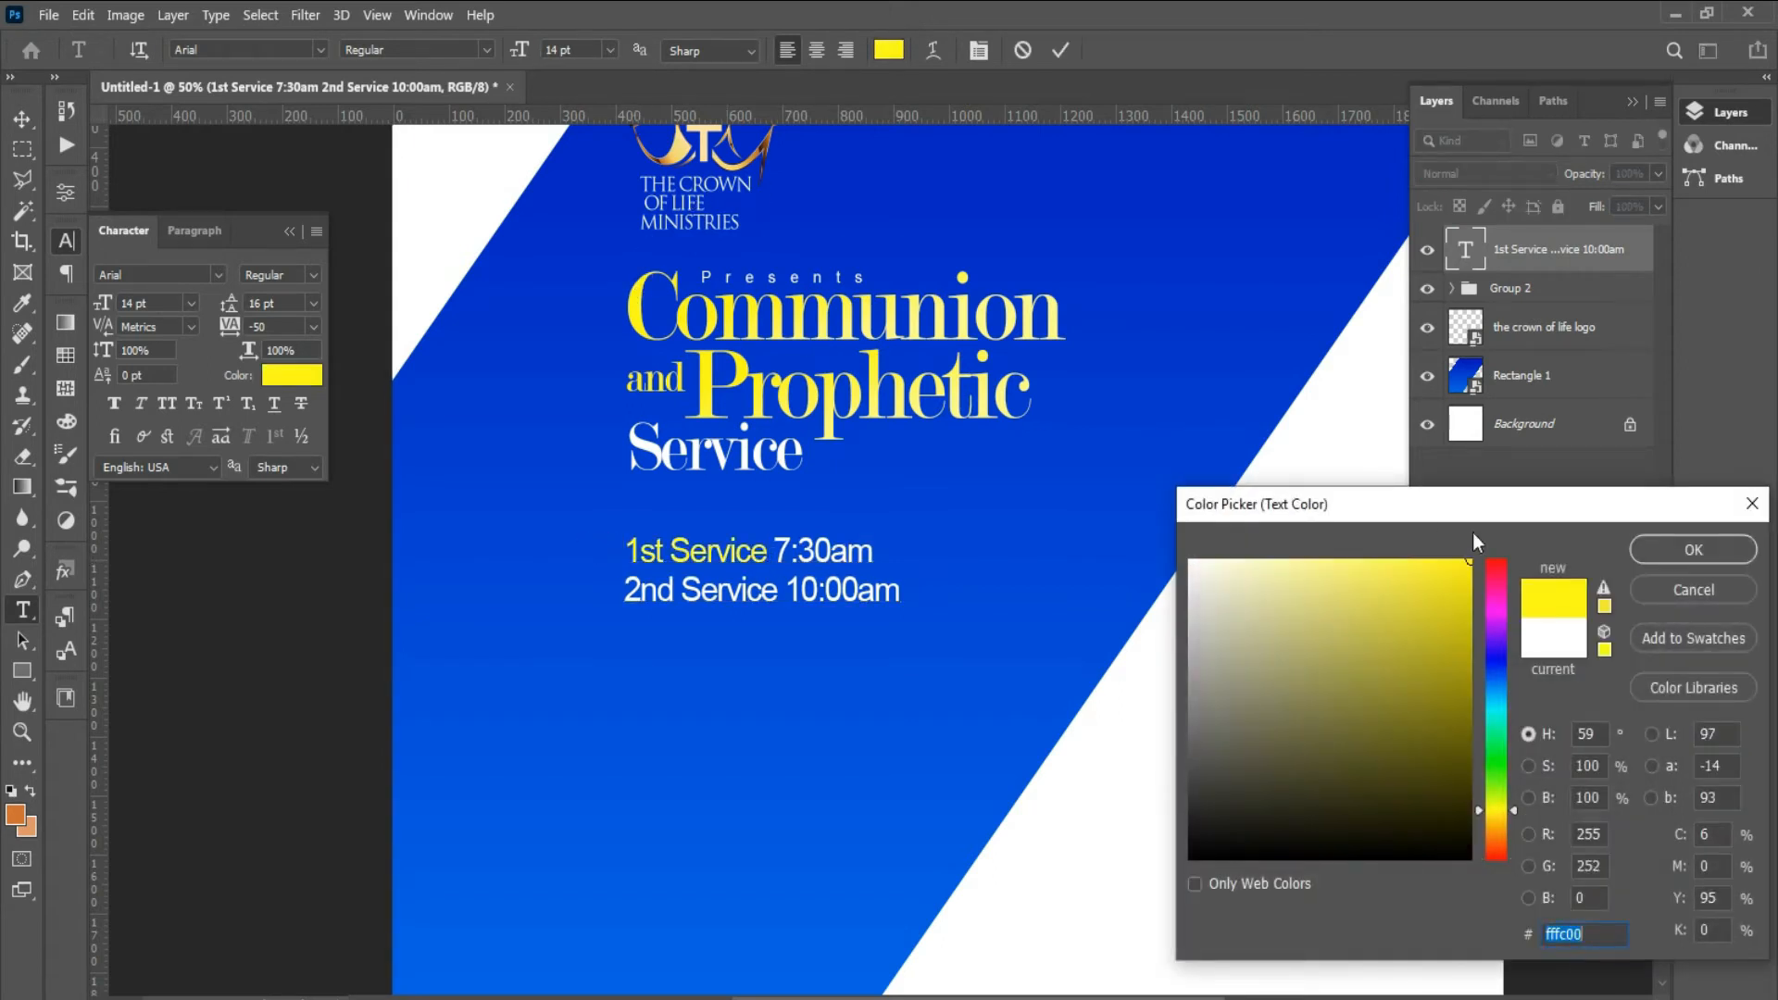
{"action": "left_click", "coordinate": [1663, 561]}
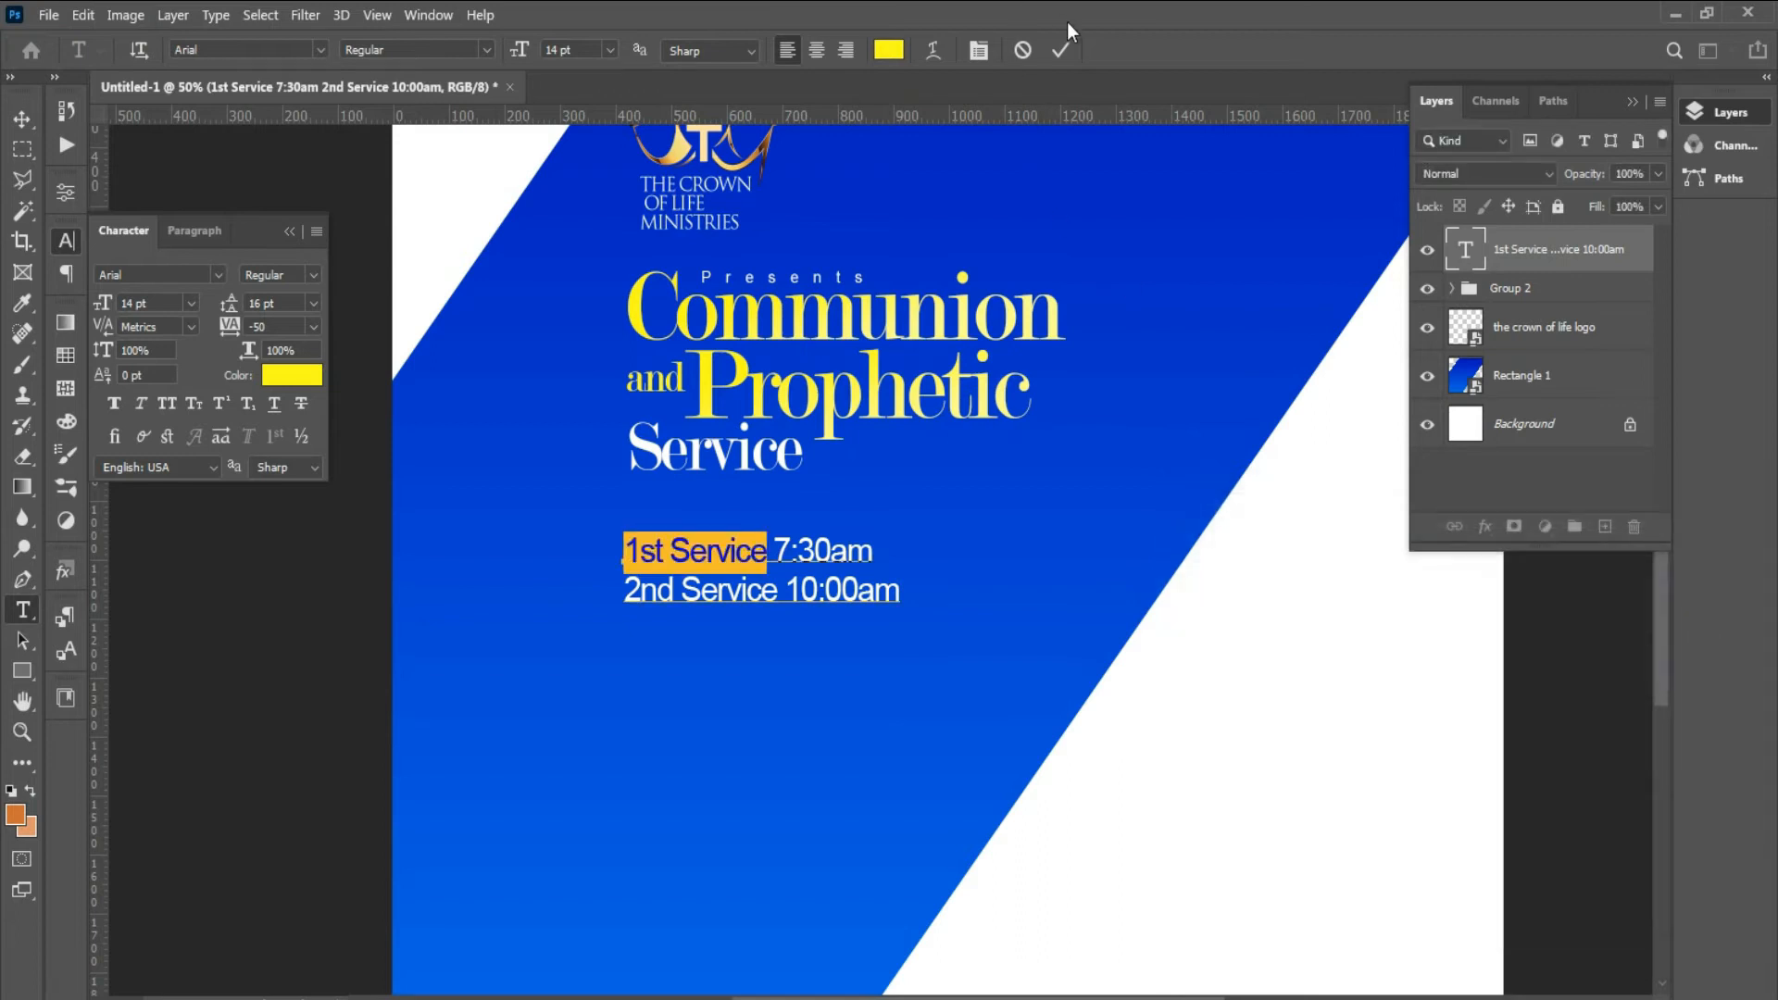
{"action": "left_click", "coordinate": [1061, 51]}
- Colour "2nd Service" yellow (fffc00) by sampling the "P" of "Prophetic", and commit the edit
{"action": "left_click", "coordinate": [785, 592]}
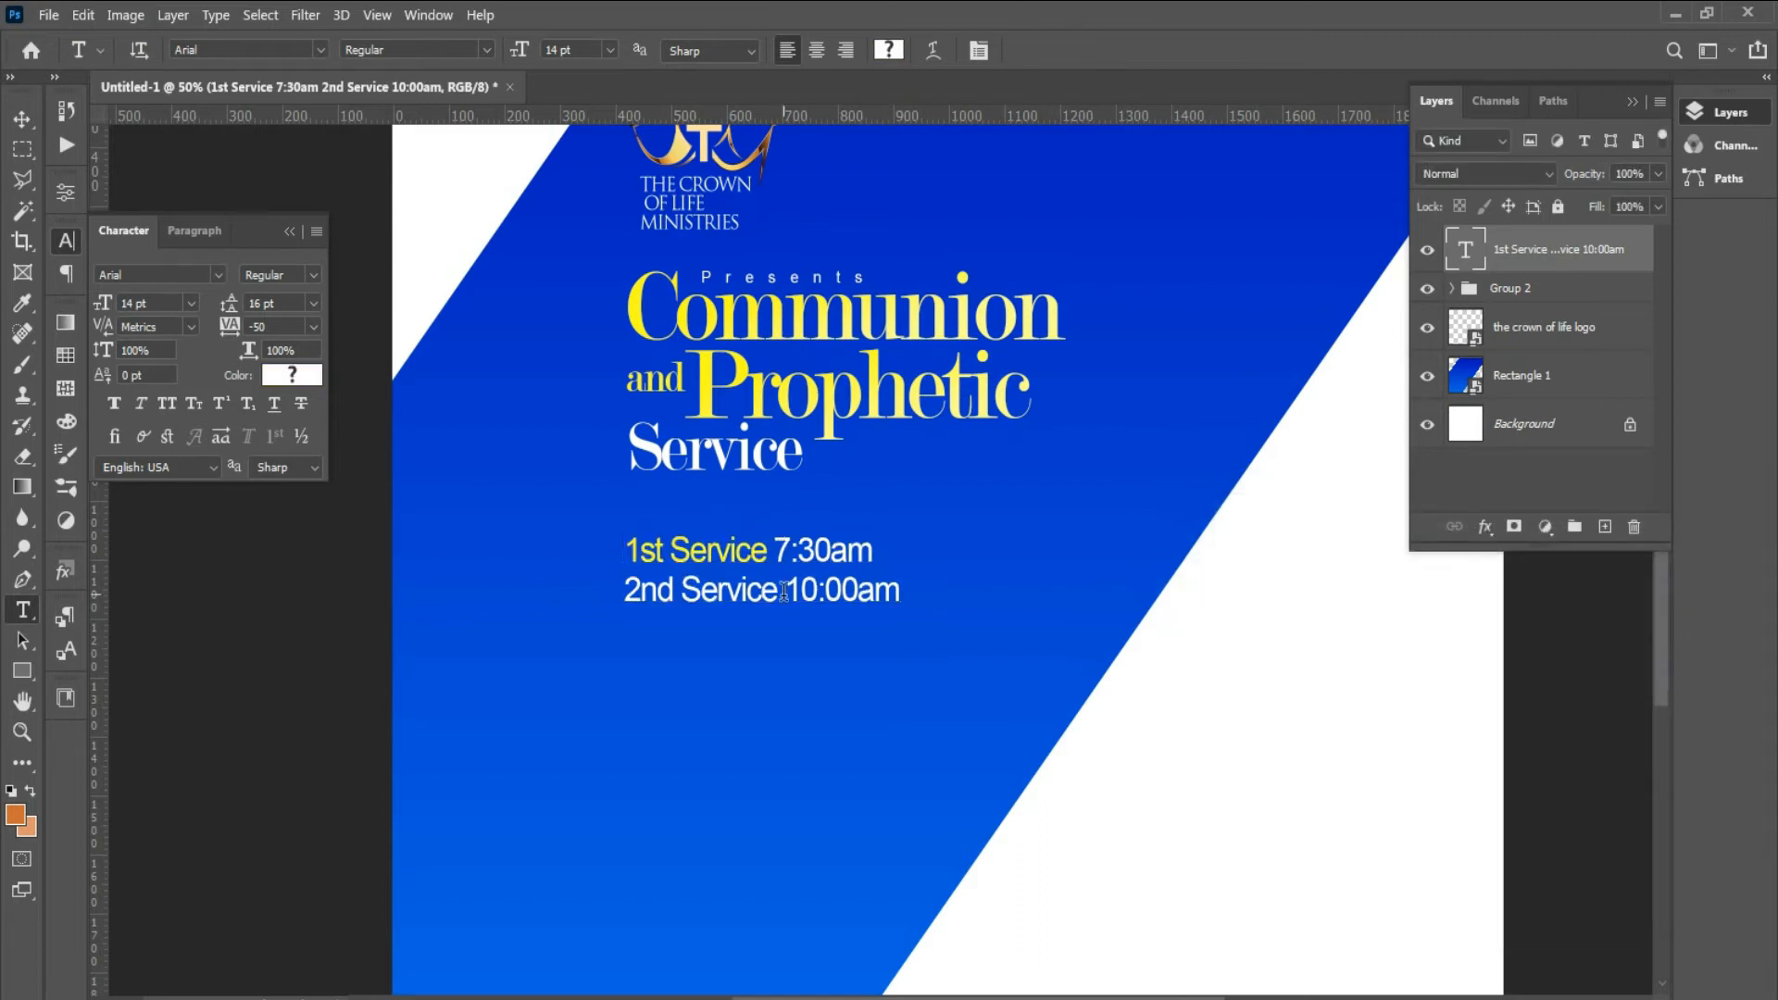
{"action": "left_click_drag", "start_coordinate": [785, 593], "coordinate": [583, 597]}
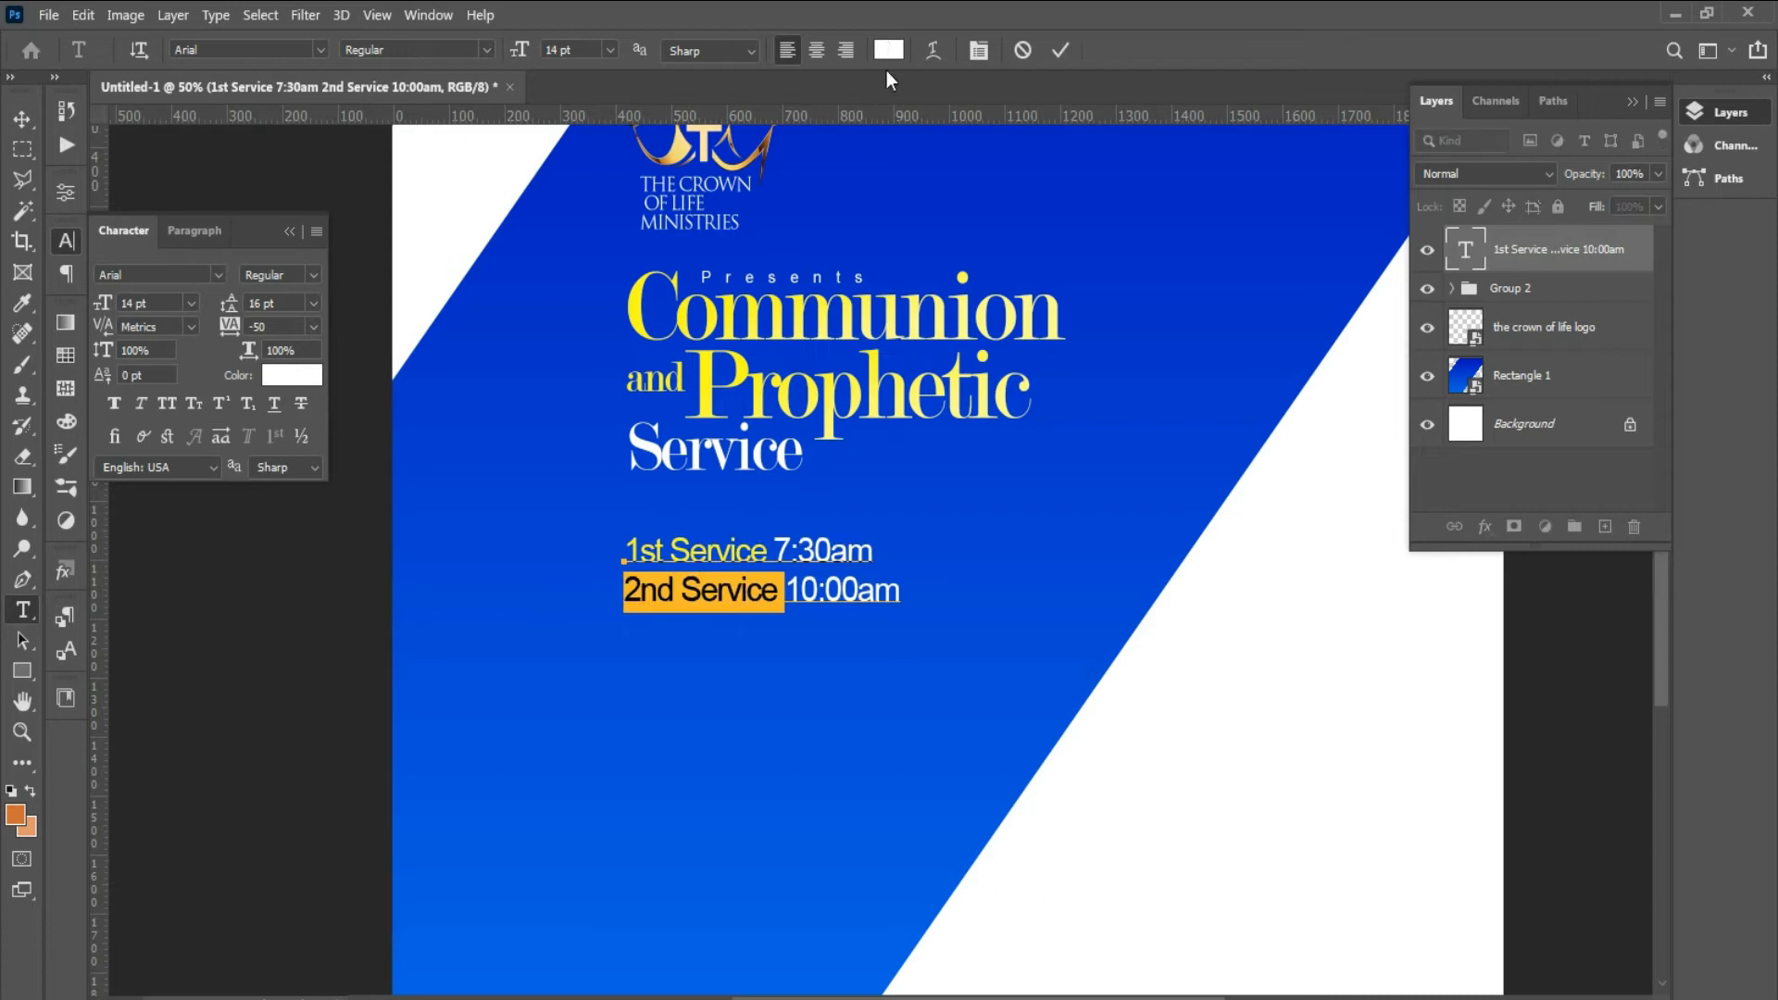
{"action": "left_click", "coordinate": [888, 50]}
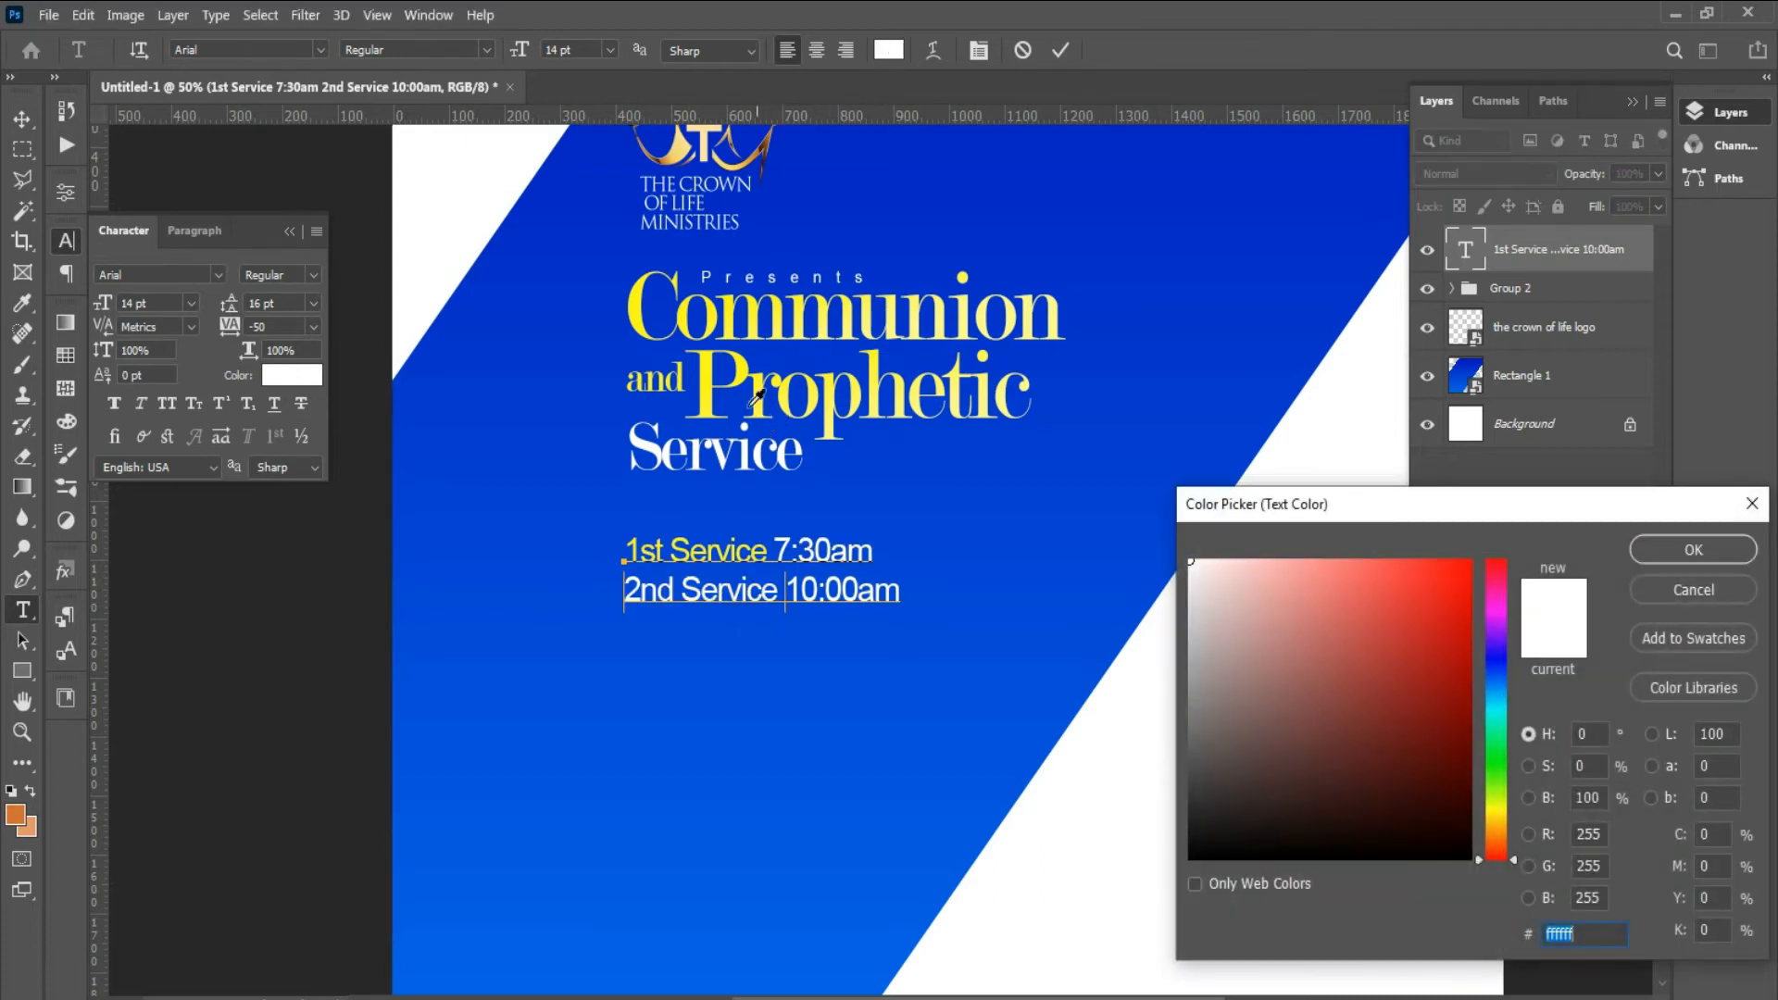
{"action": "left_click", "coordinate": [710, 373]}
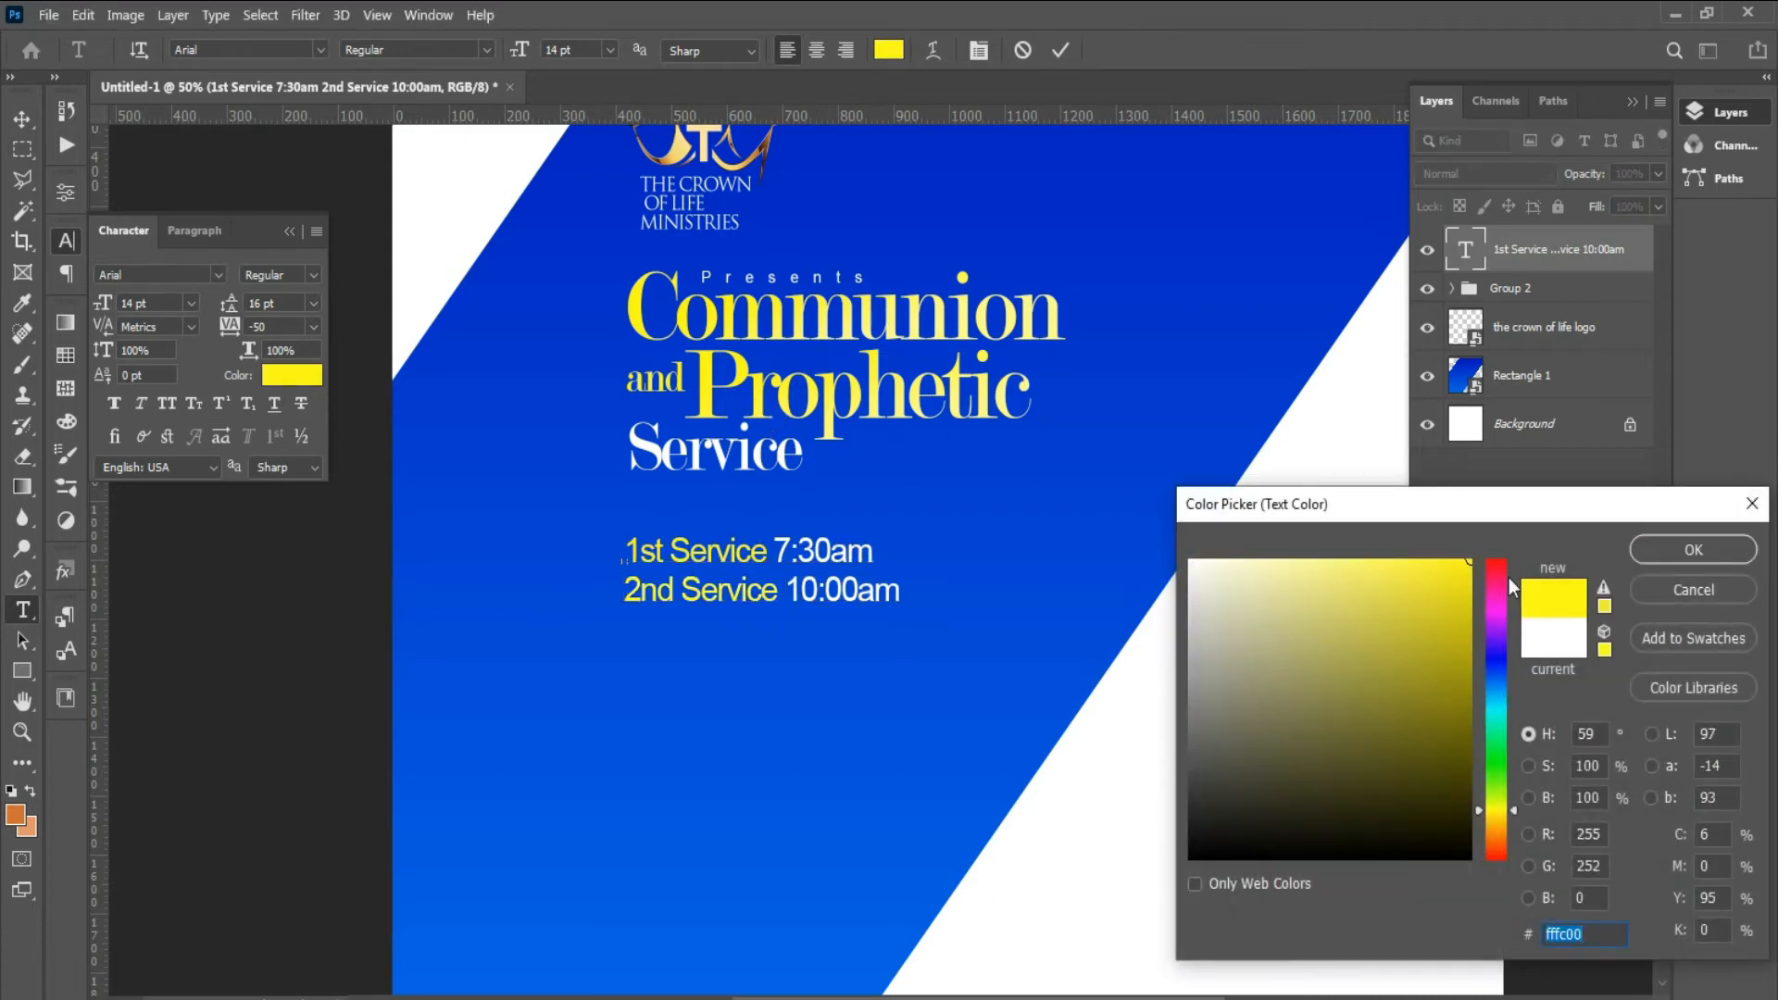
{"action": "left_click", "coordinate": [1641, 548]}
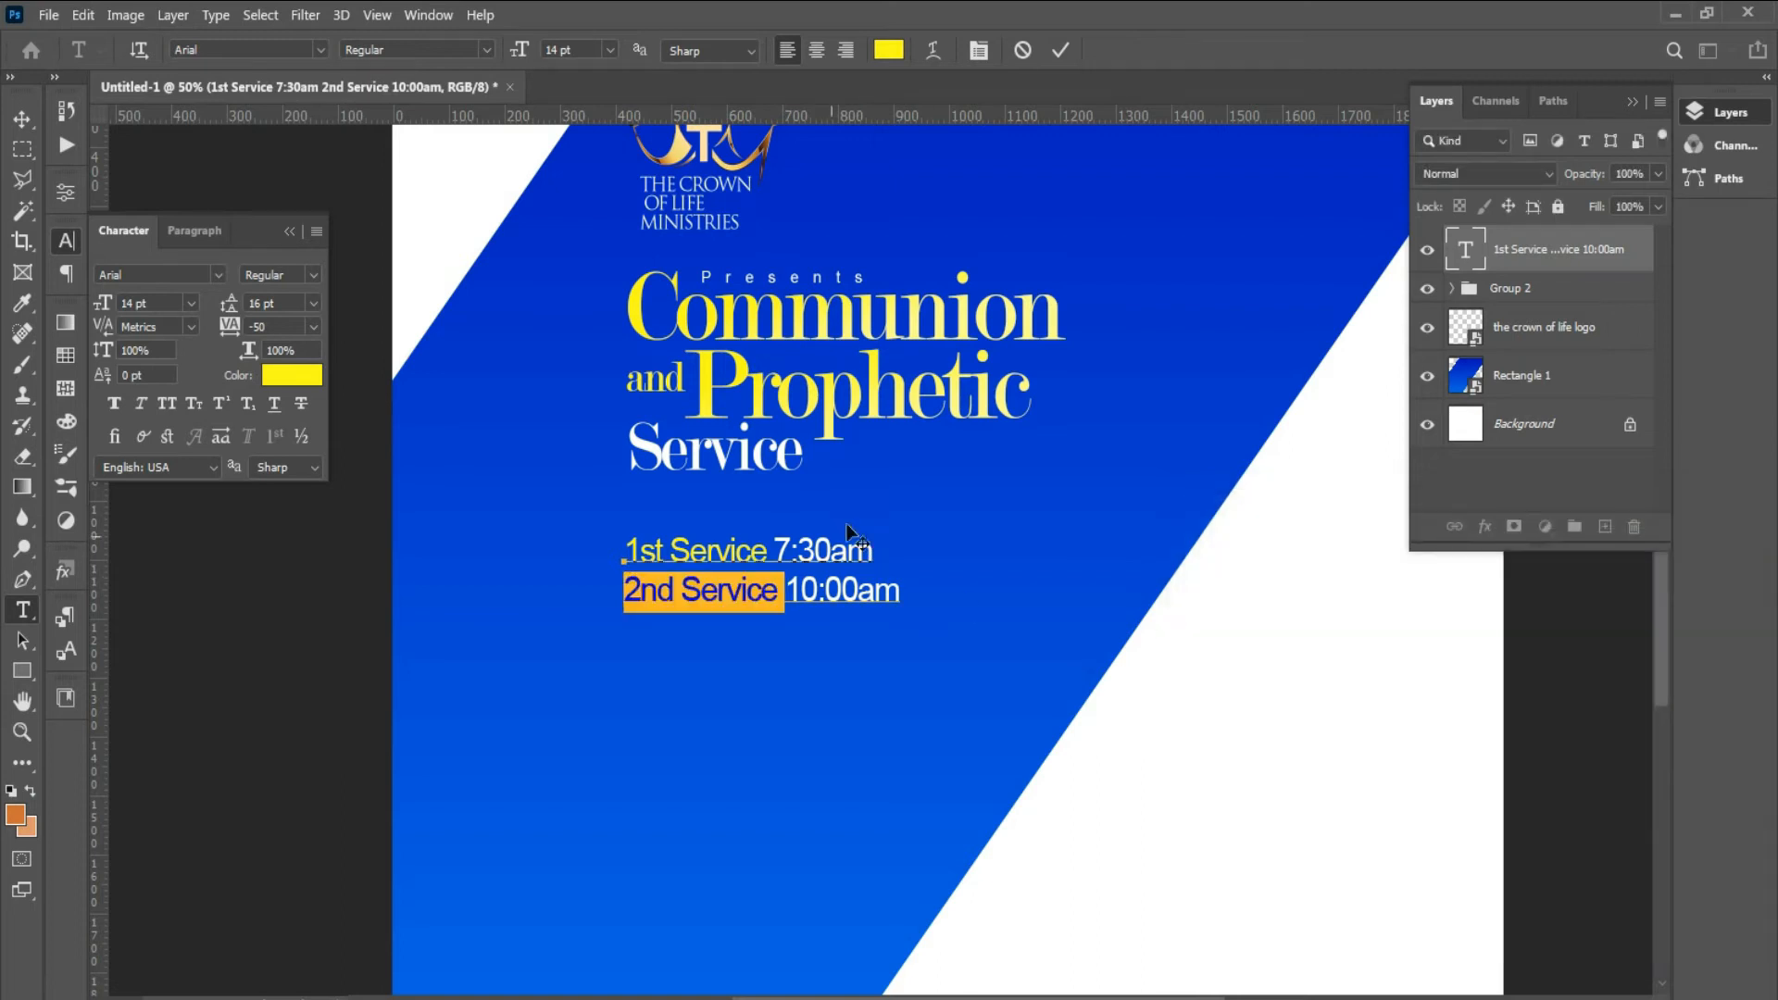
{"action": "left_click", "coordinate": [1061, 51]}
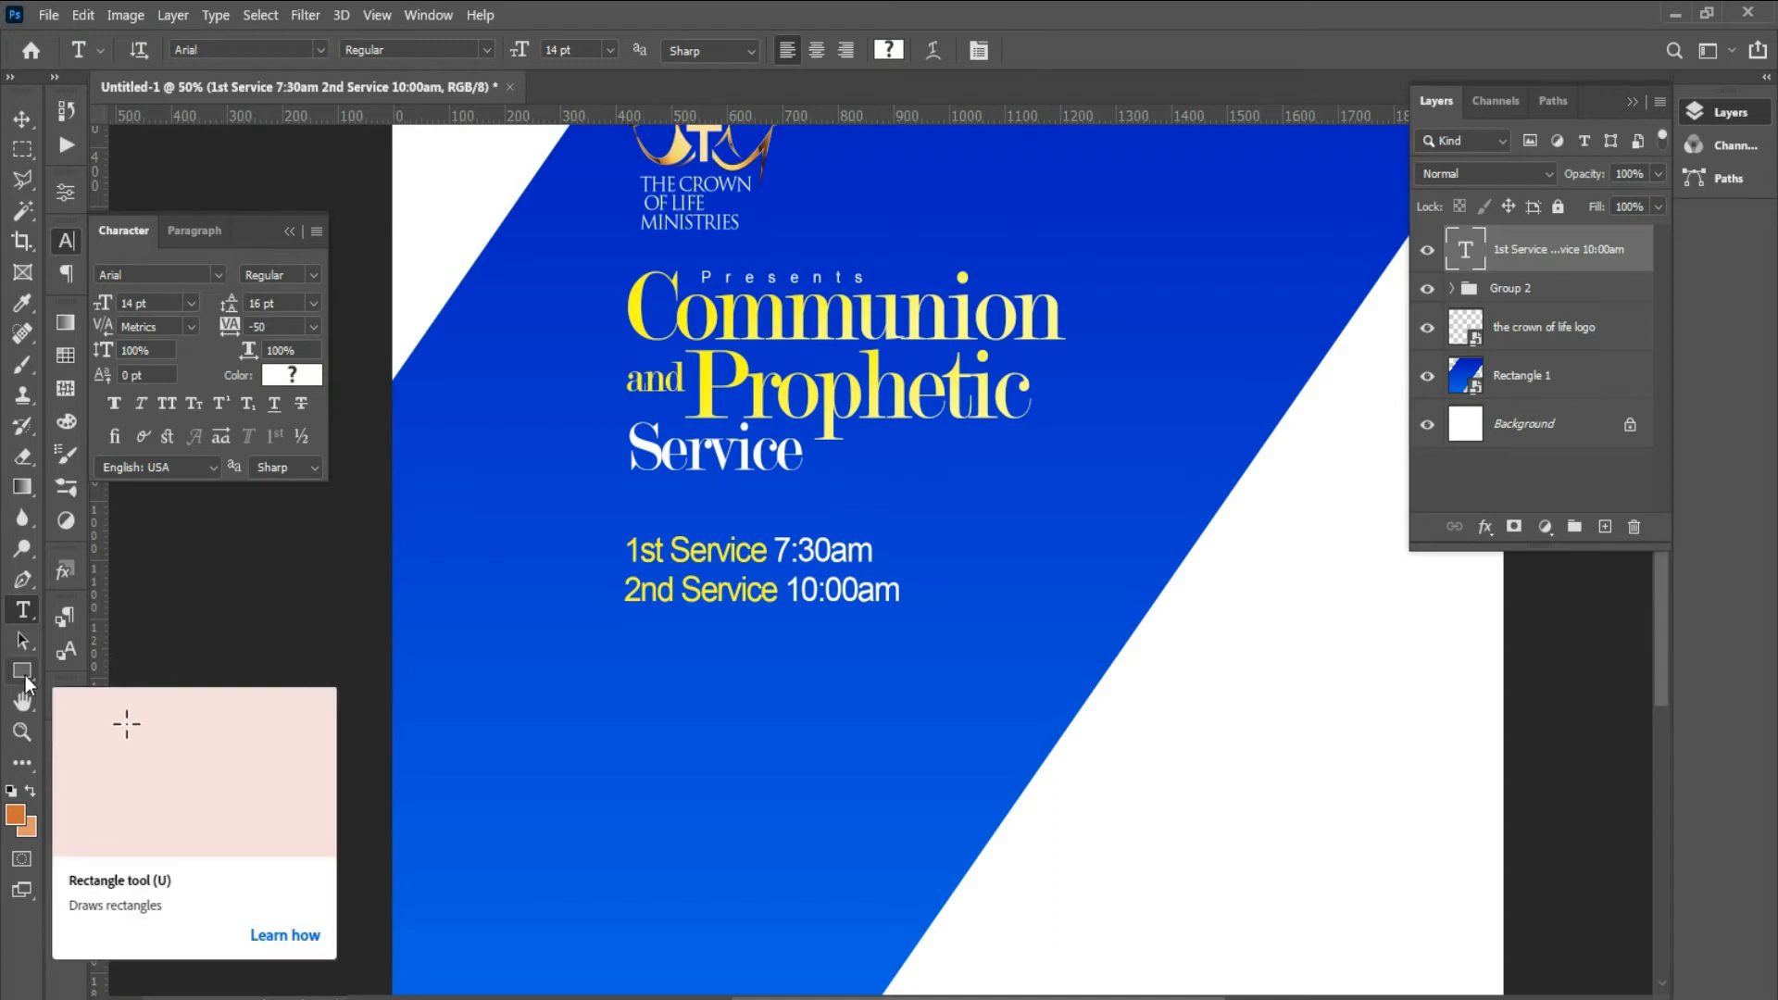
- Draw a 7 × 83 px vertical bar just before the service times and fill it white
{"action": "key", "text": "u"}
{"action": "left_click_drag", "start_coordinate": [606, 547], "coordinate": [608, 597]}
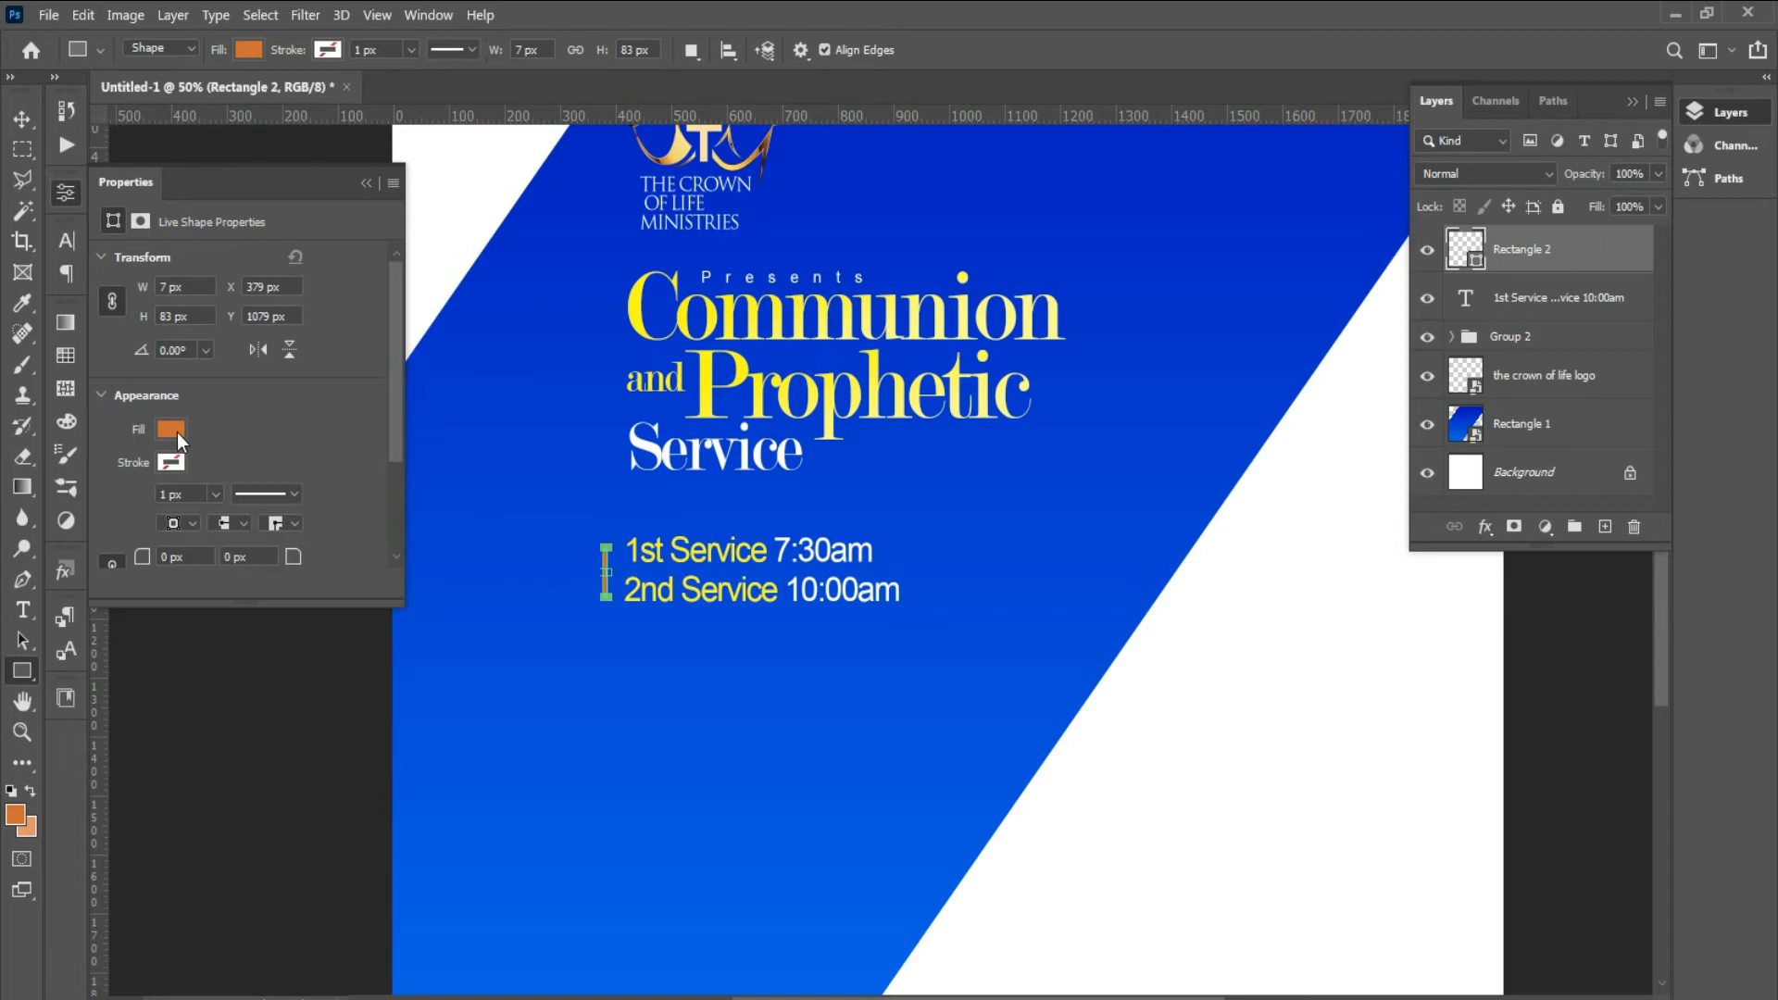
{"action": "left_click", "coordinate": [174, 431]}
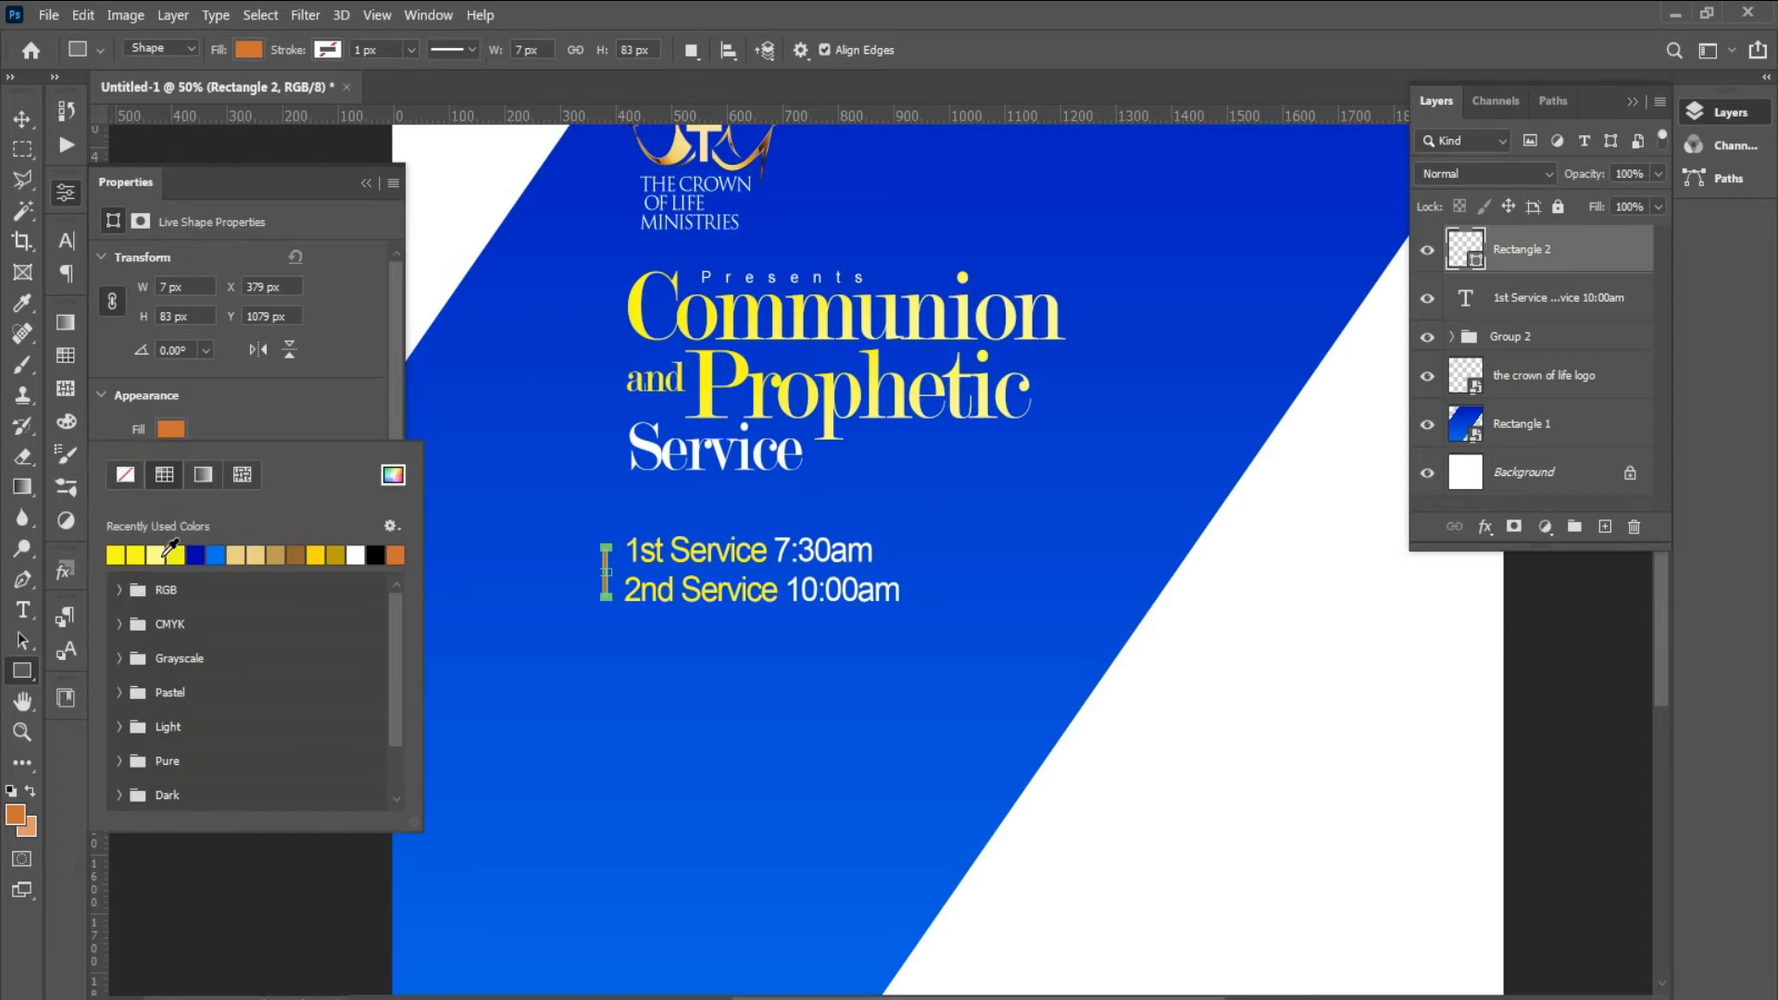
{"action": "left_click", "coordinate": [395, 475]}
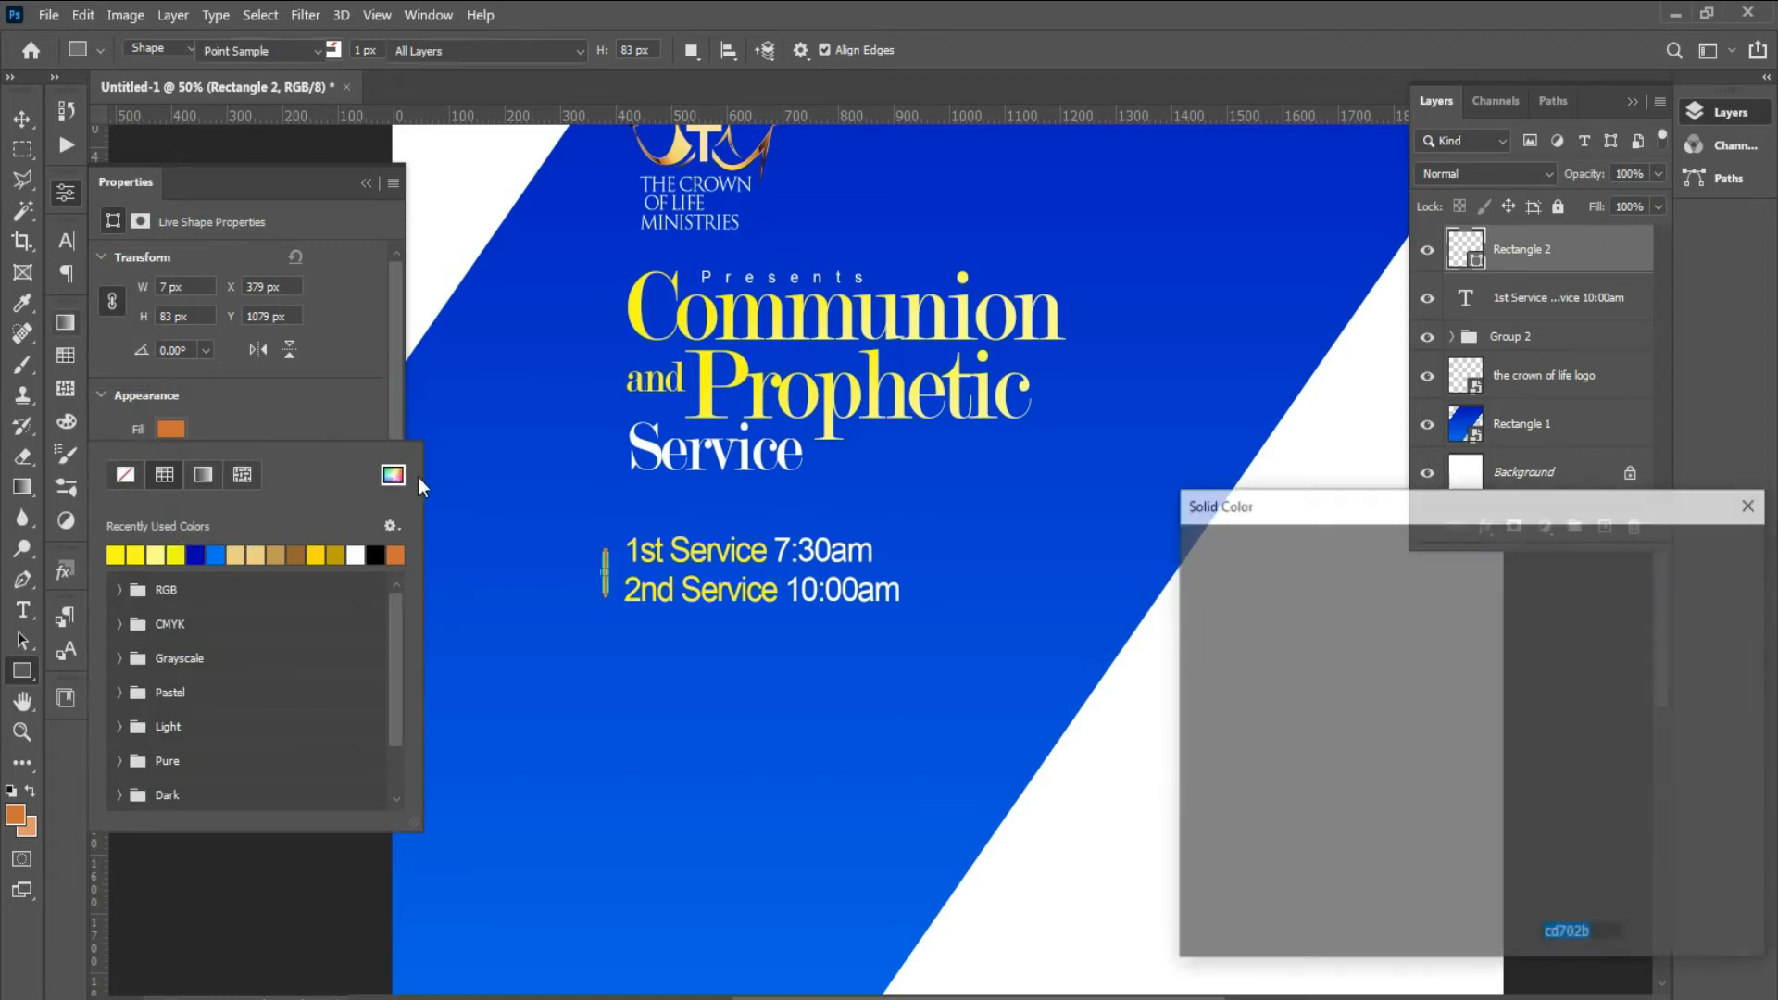
{"action": "left_click_drag", "start_coordinate": [1285, 666], "coordinate": [1085, 489]}
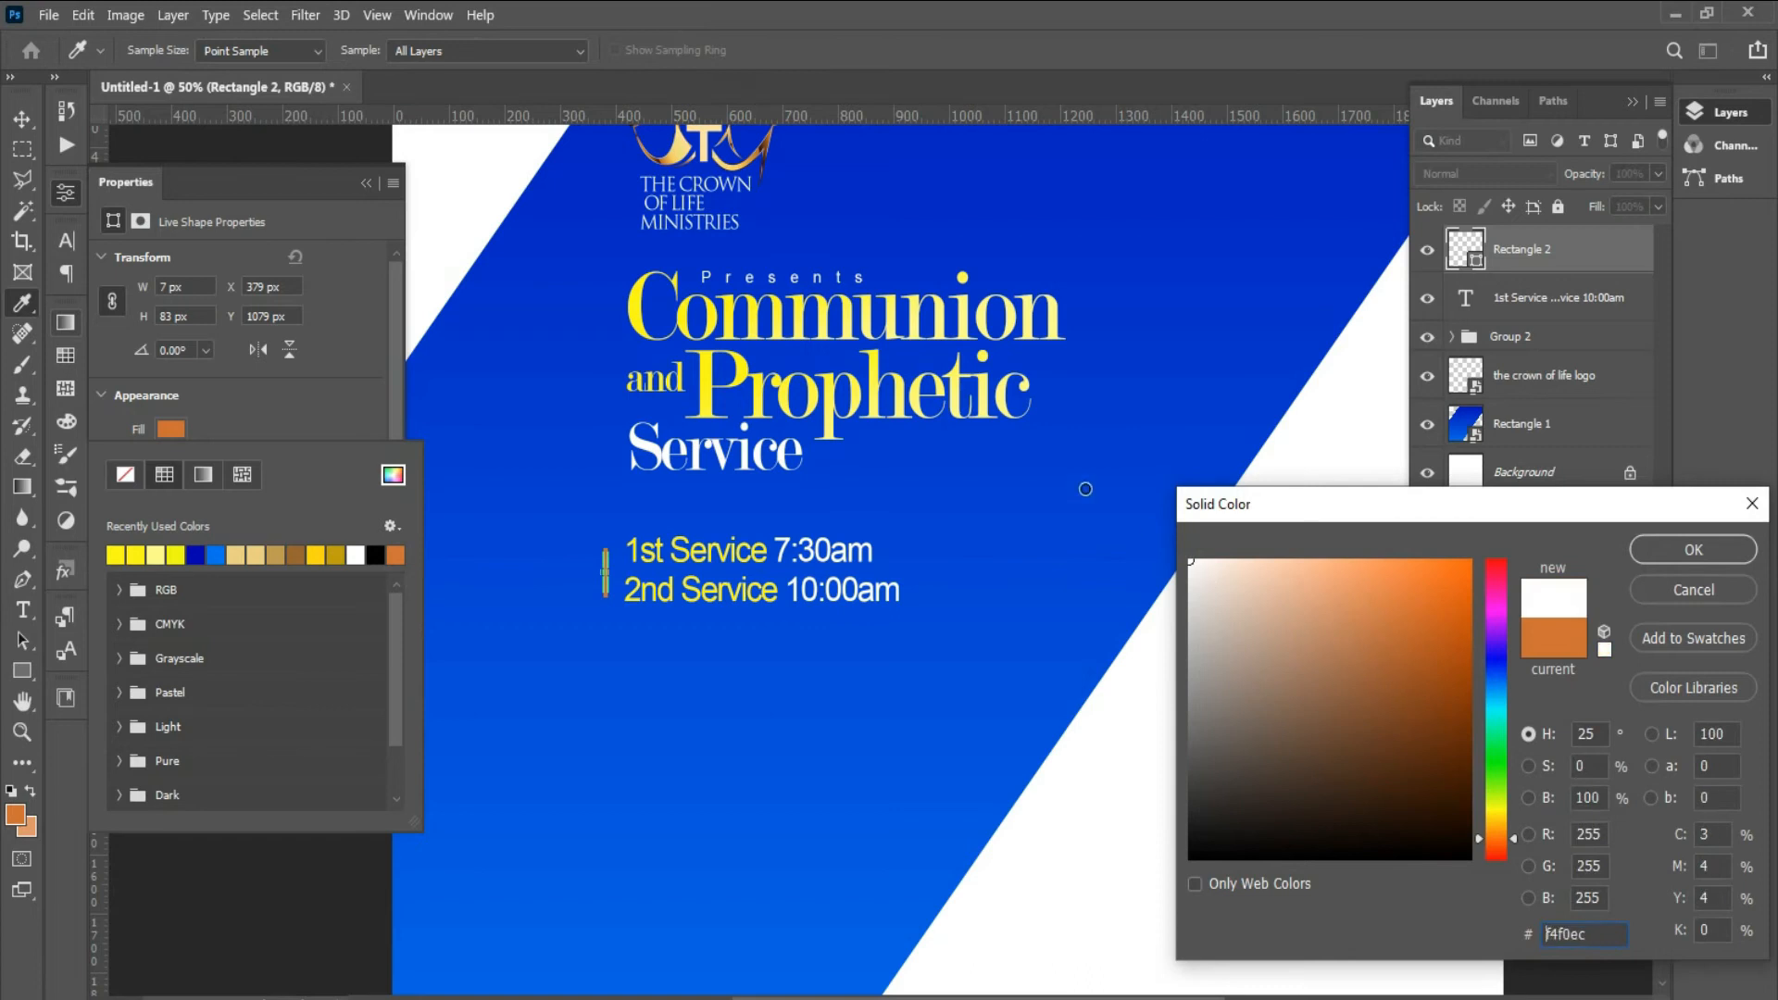
{"action": "left_click", "coordinate": [1692, 551]}
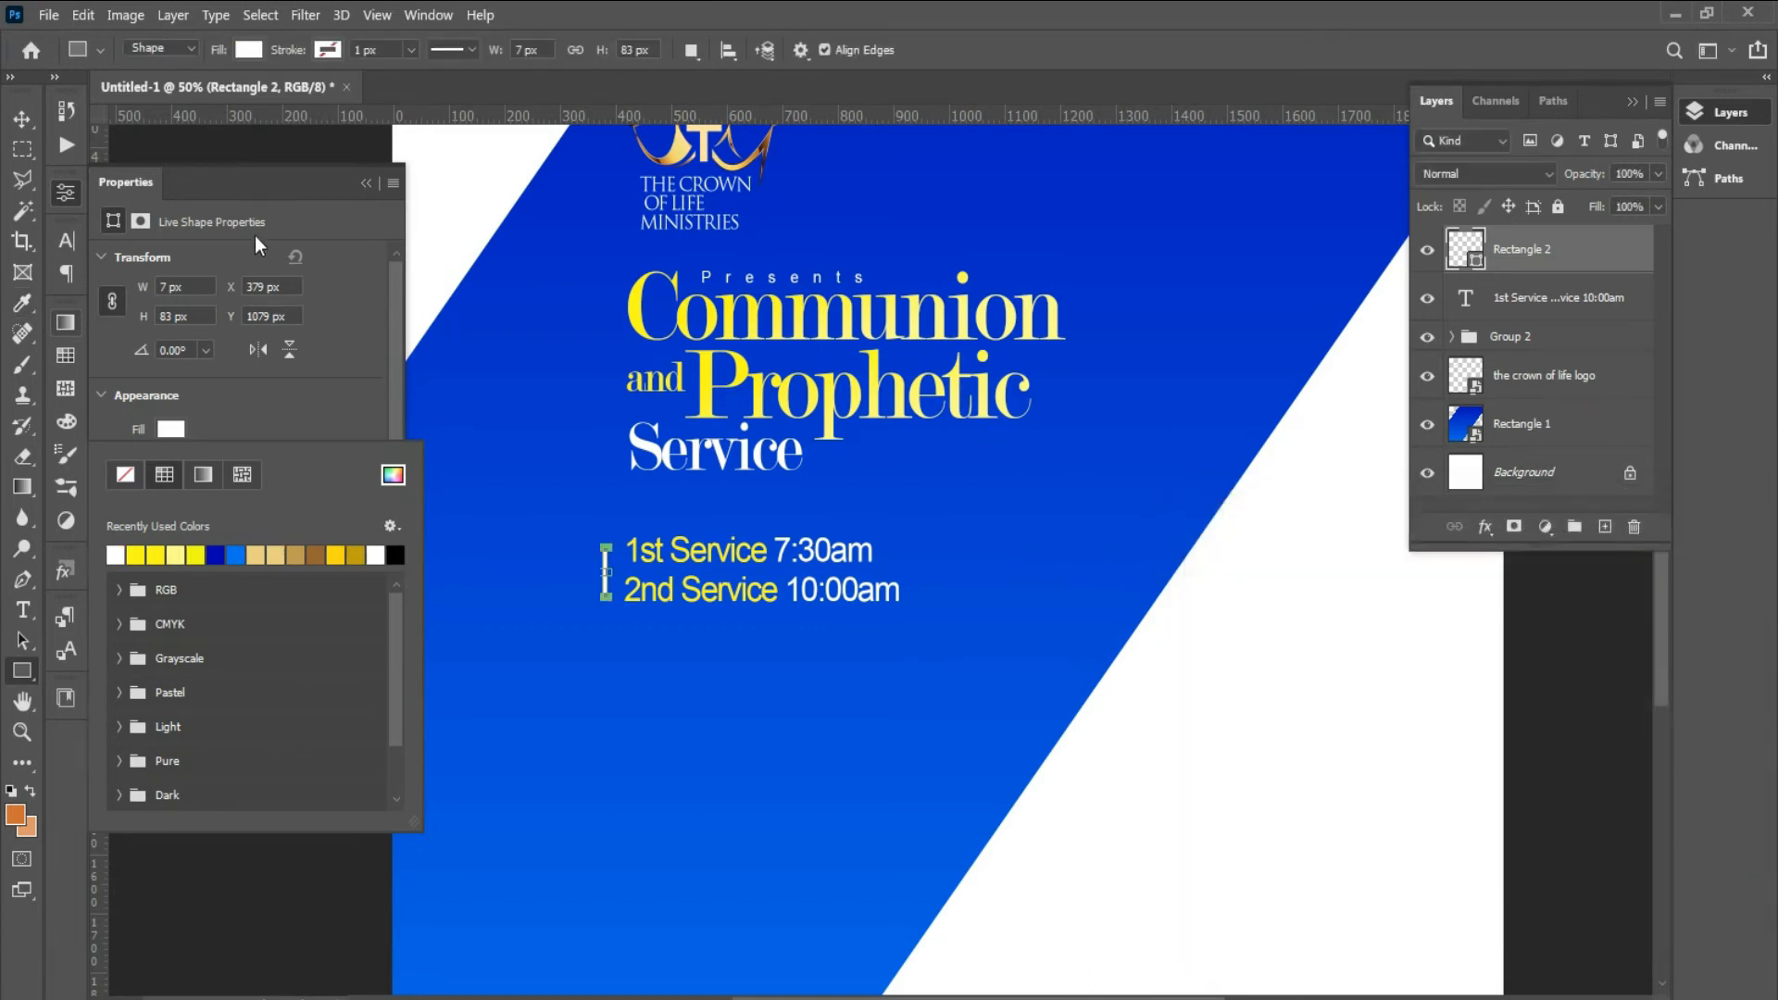
- Move the white bar closer to the service times and nudge it to line up with both text lines
{"action": "left_click", "coordinate": [22, 118]}
{"action": "left_click_drag", "start_coordinate": [589, 635], "coordinate": [598, 632]}
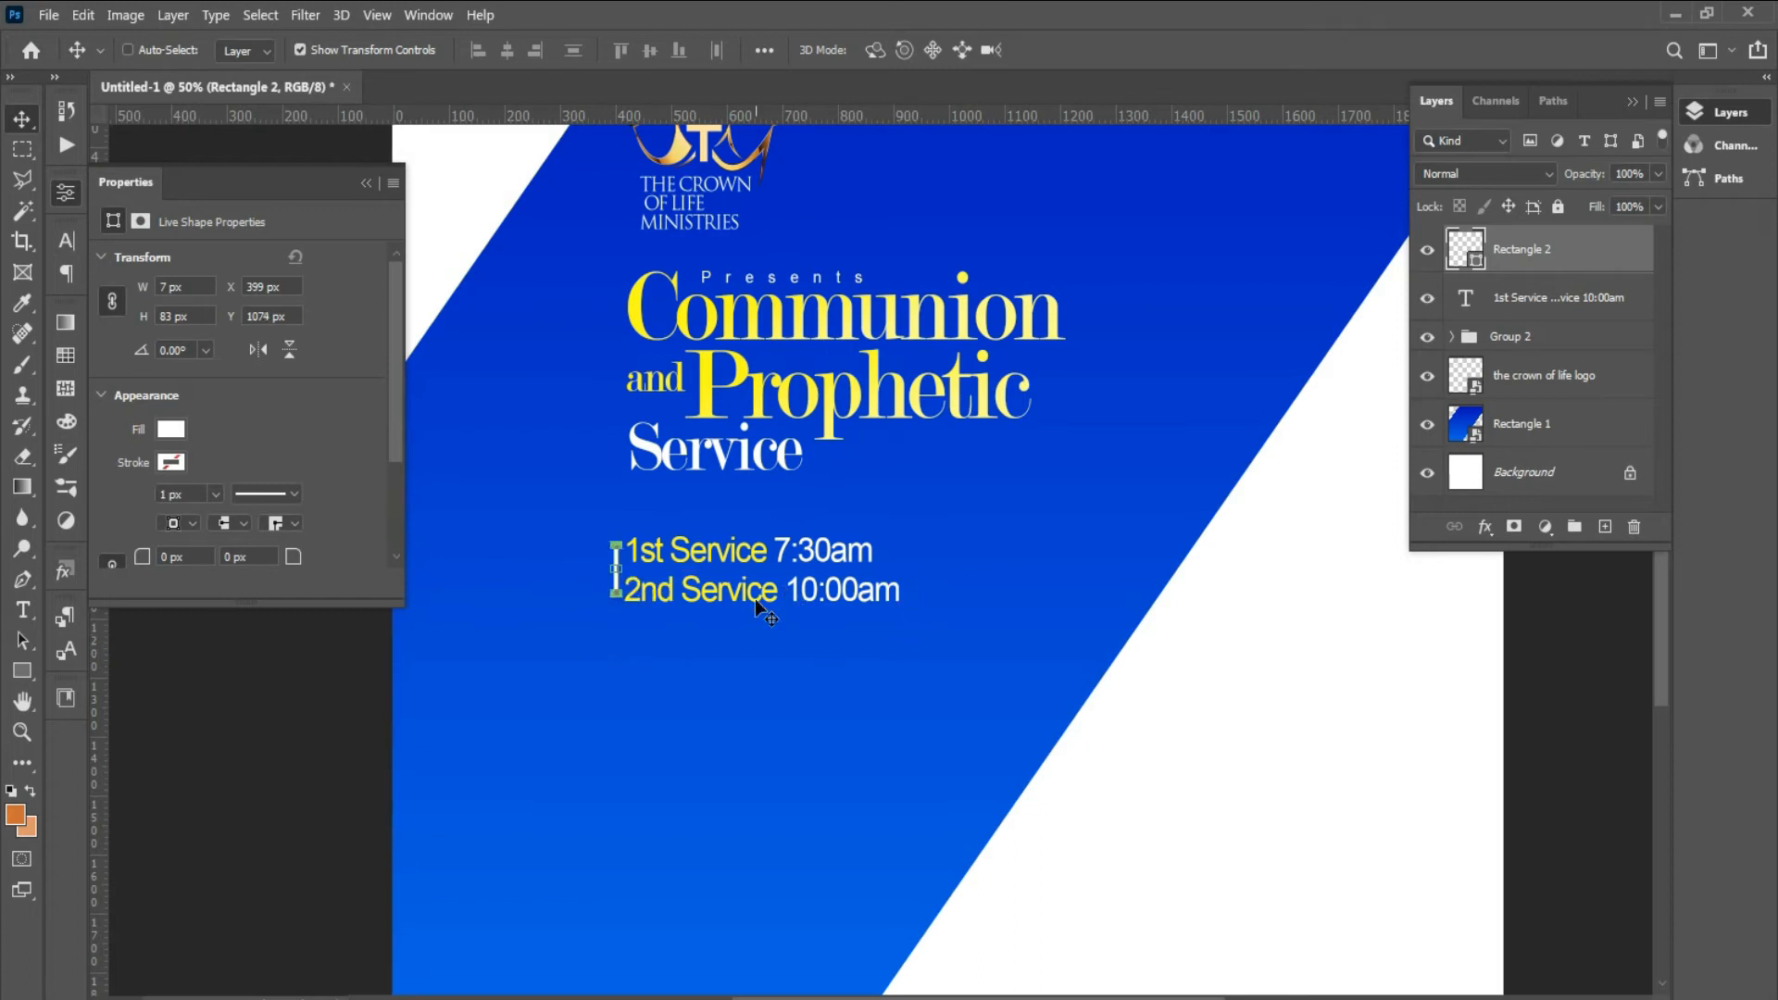
{"action": "key", "text": "Right"}
{"action": "key", "text": "Right"}
{"action": "key", "text": "Up"}
{"action": "key", "text": "Up"}
- Convert the white bar's layer to a smart object and deselect it
{"action": "right_click", "coordinate": [1544, 248]}
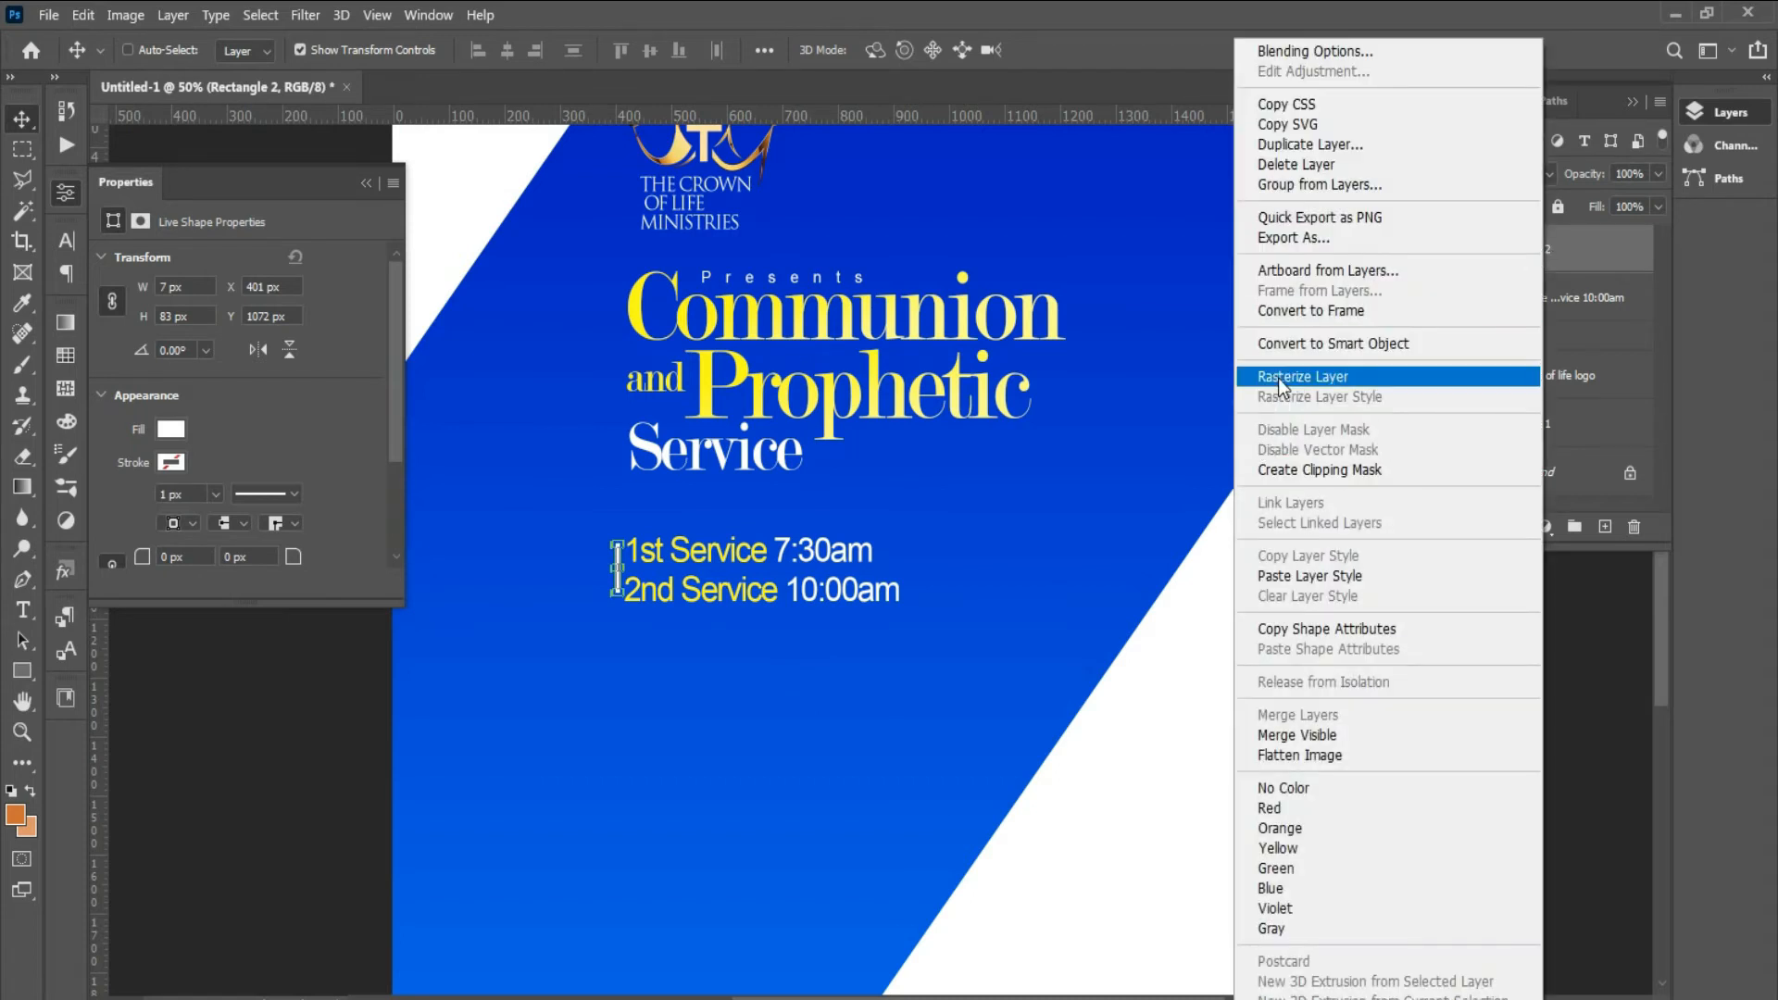
{"action": "left_click", "coordinate": [1287, 344]}
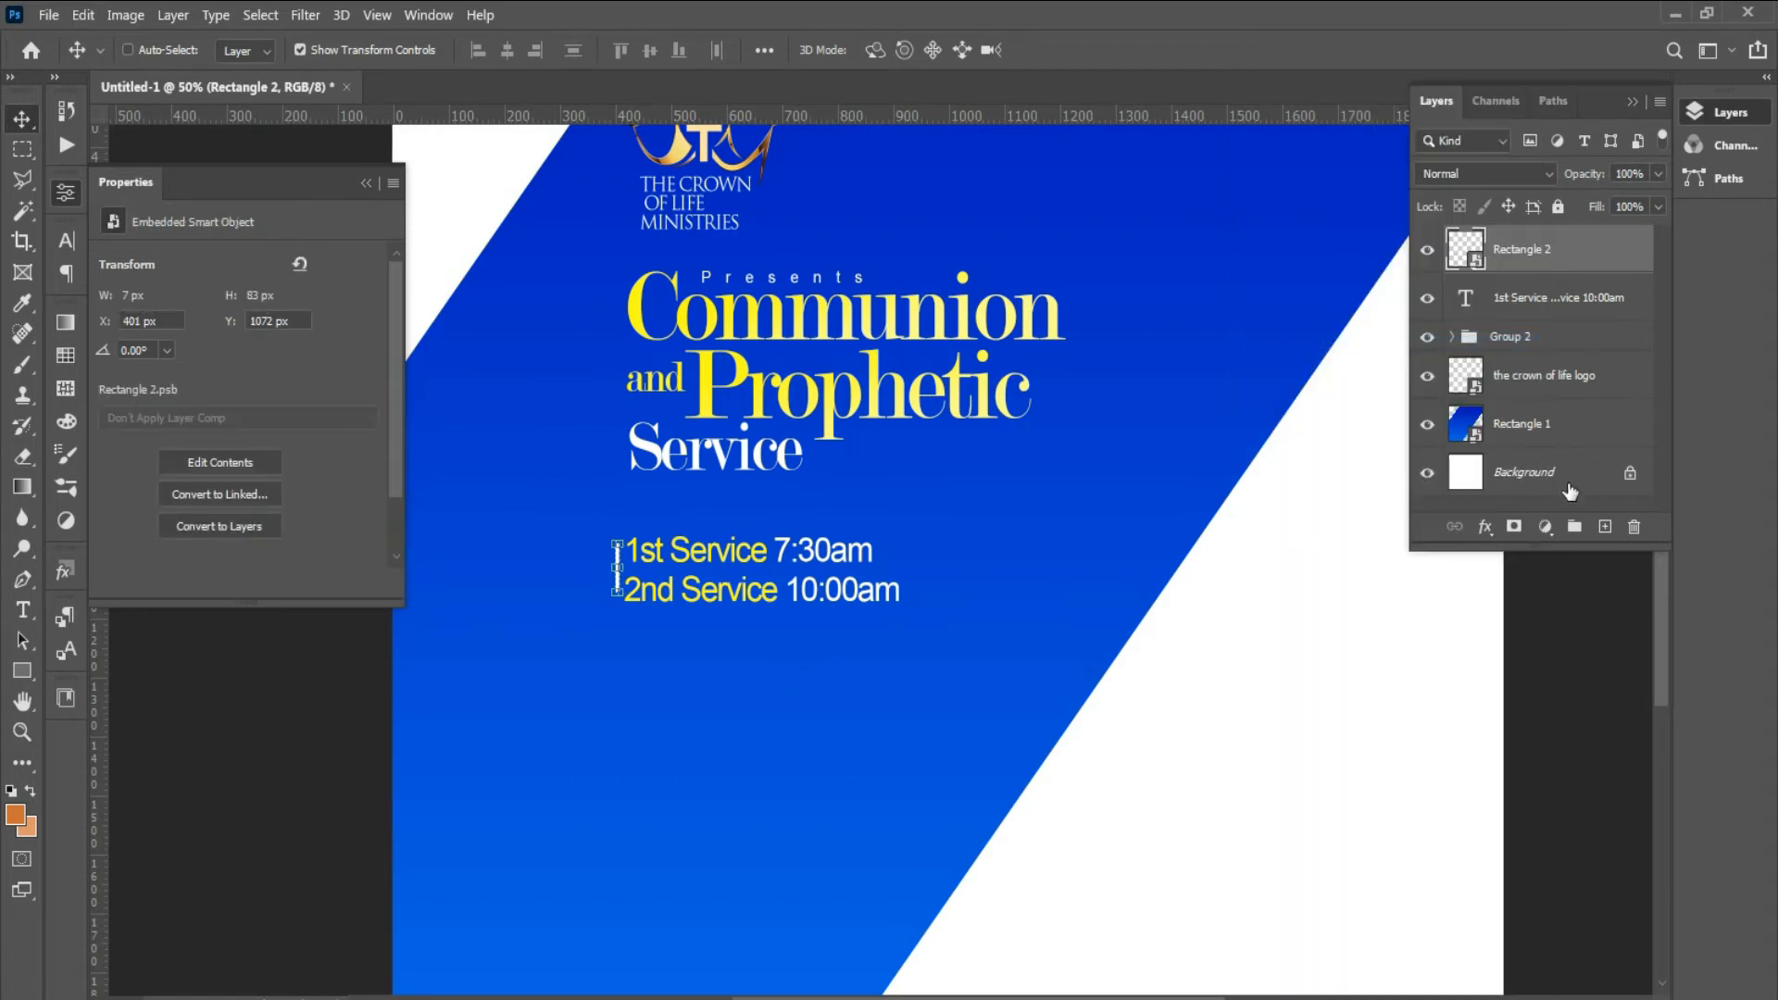
{"action": "left_click", "coordinate": [1567, 481]}
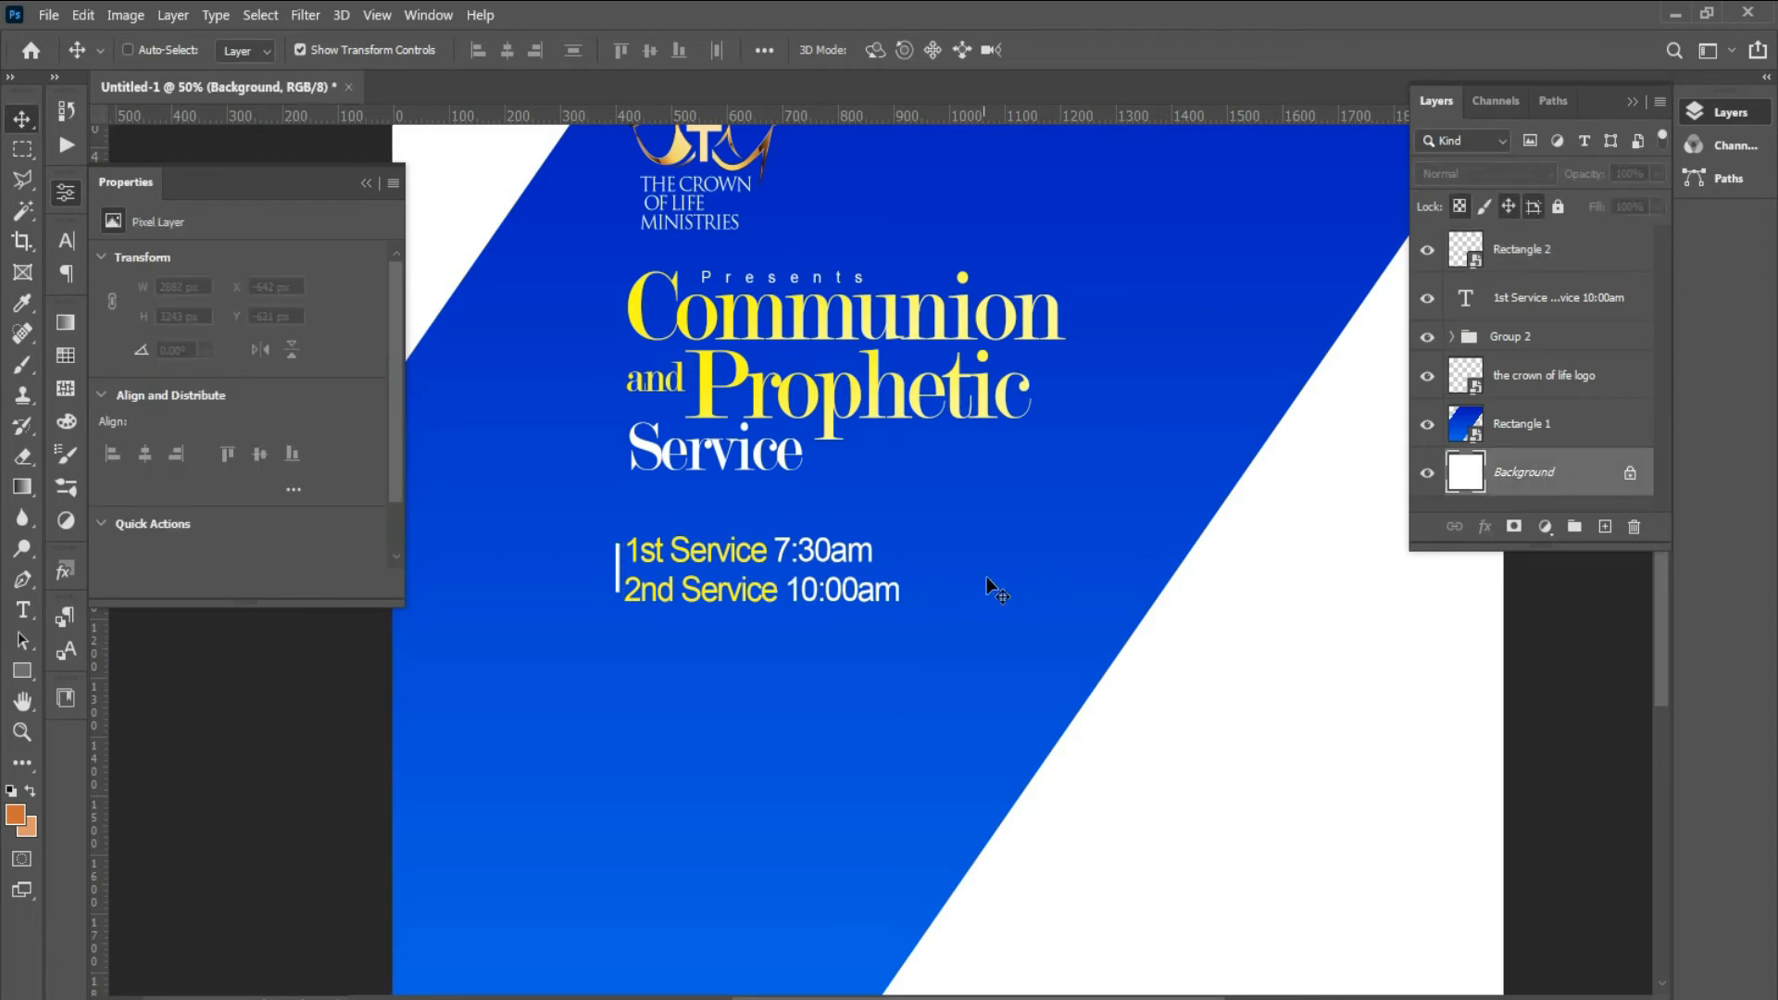
{"action": "key", "text": "Right"}
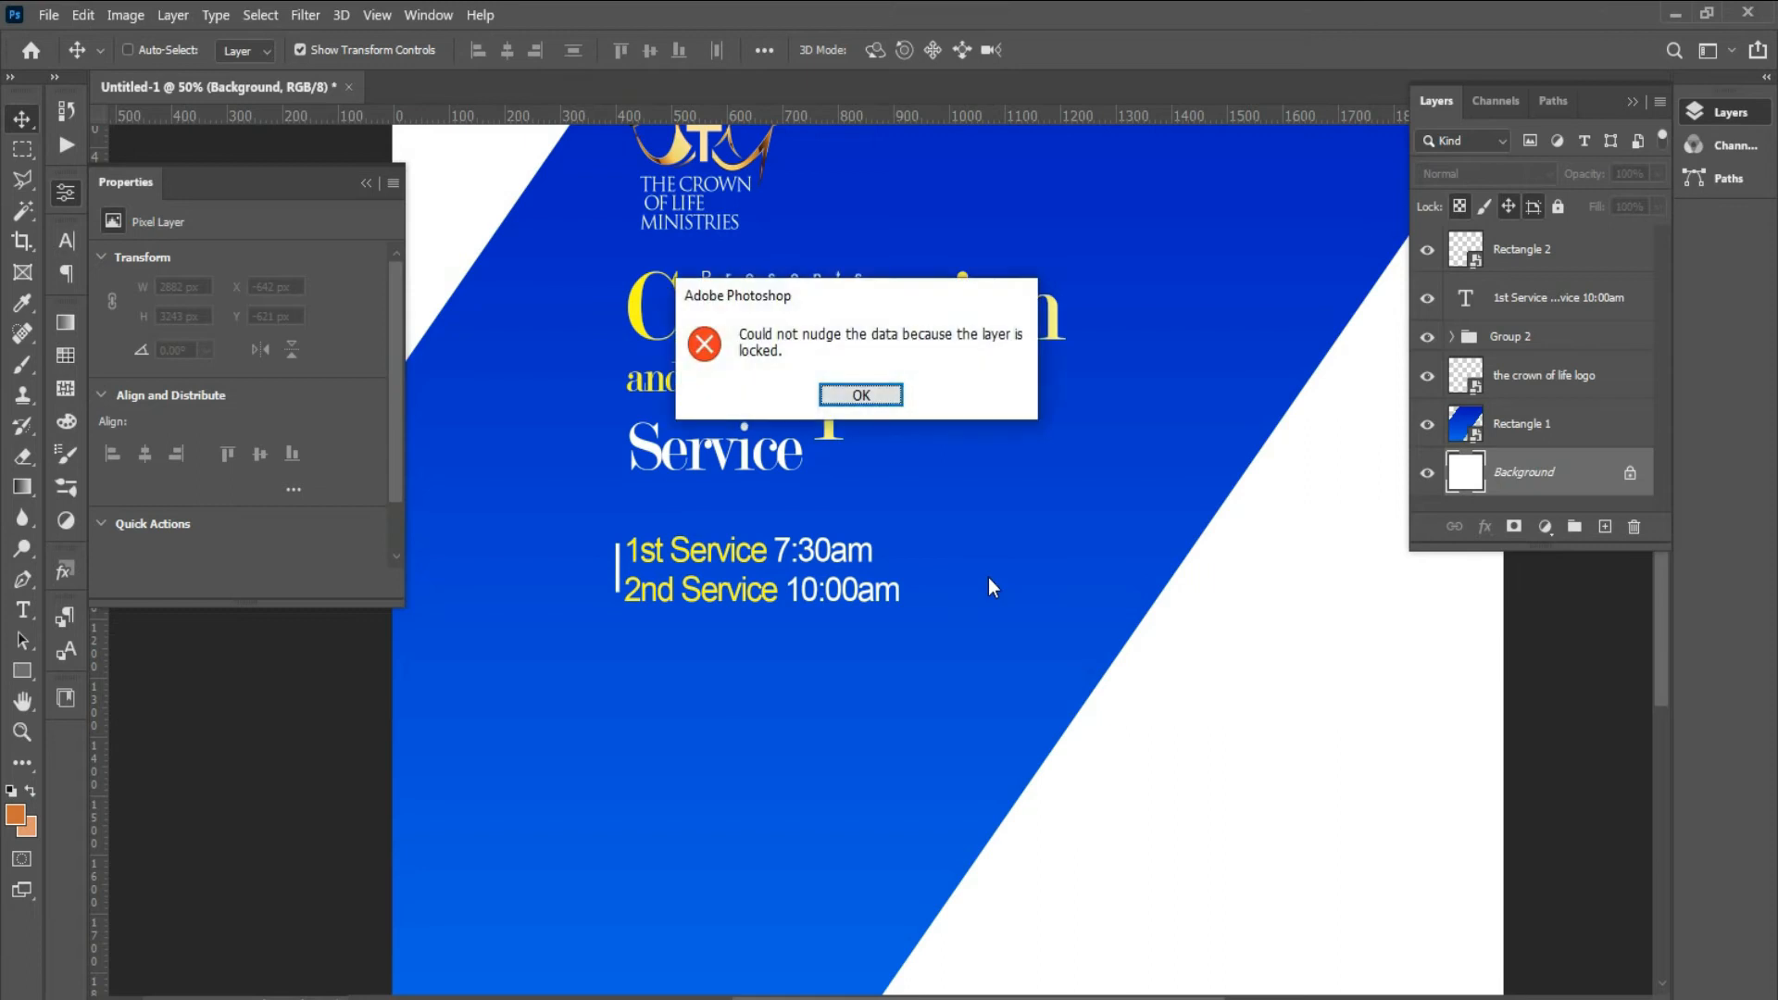
{"action": "key", "text": "Return"}
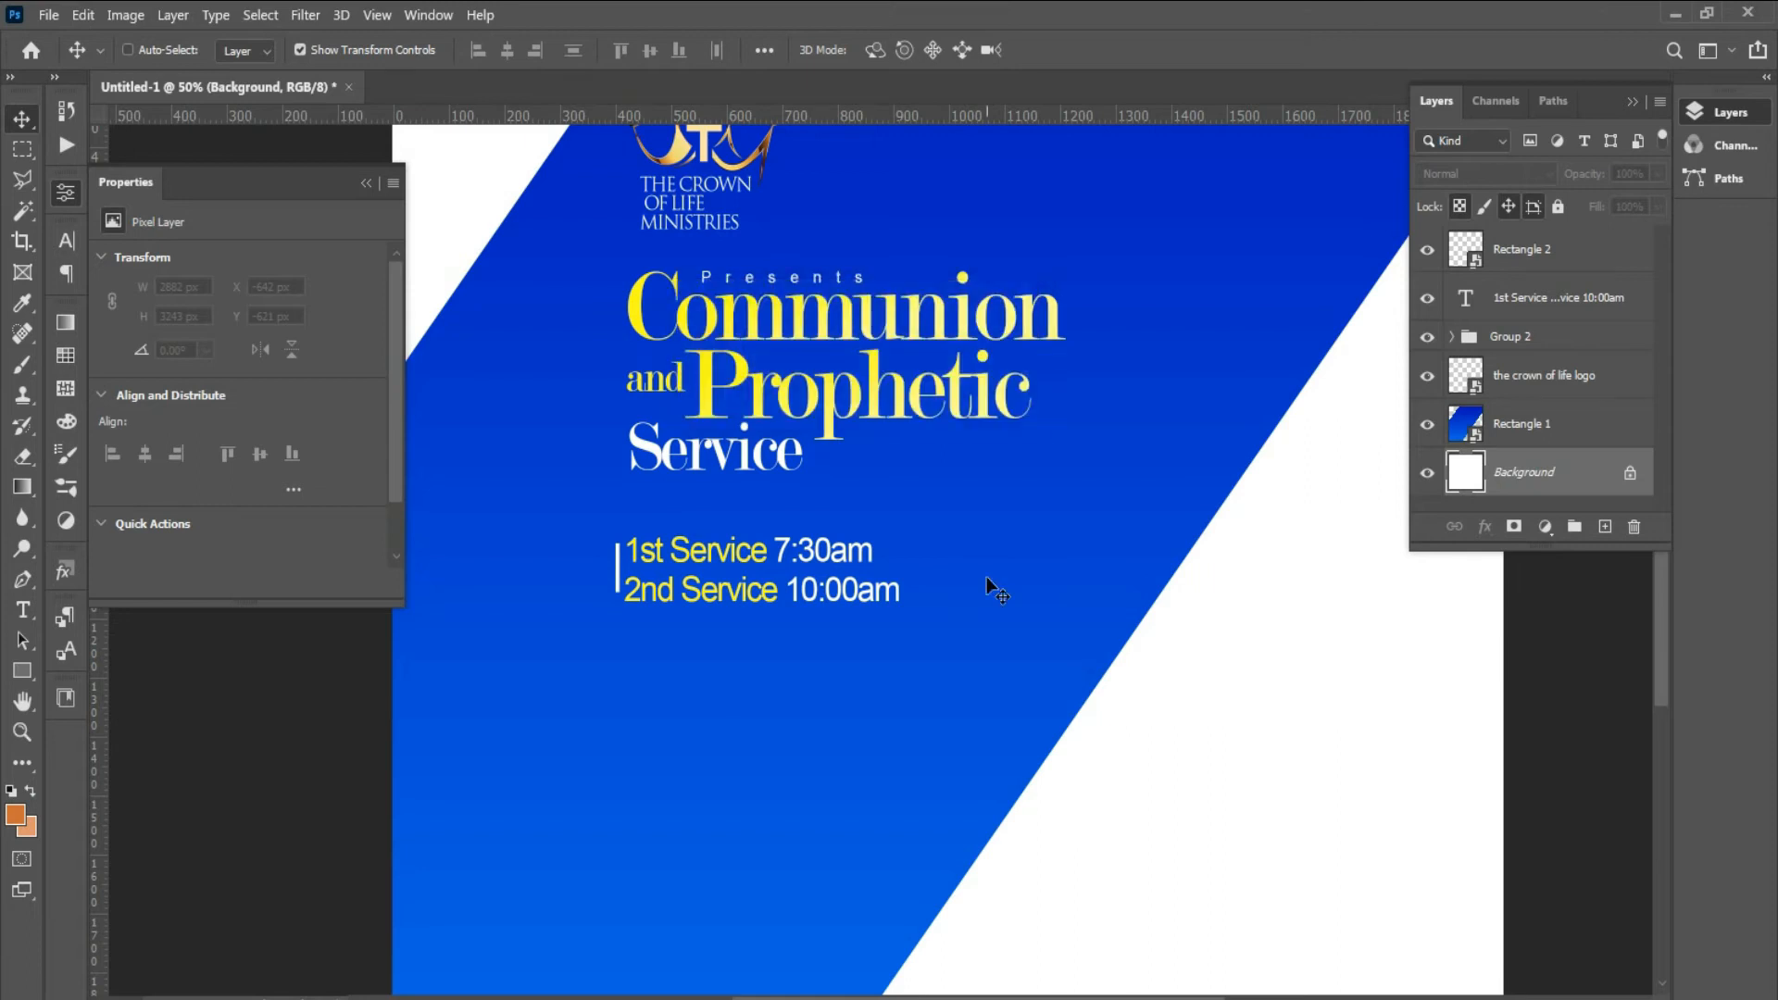
- Group the white bar and service-time text layers, and name the group "Time"
{"action": "left_click", "coordinate": [1595, 267]}
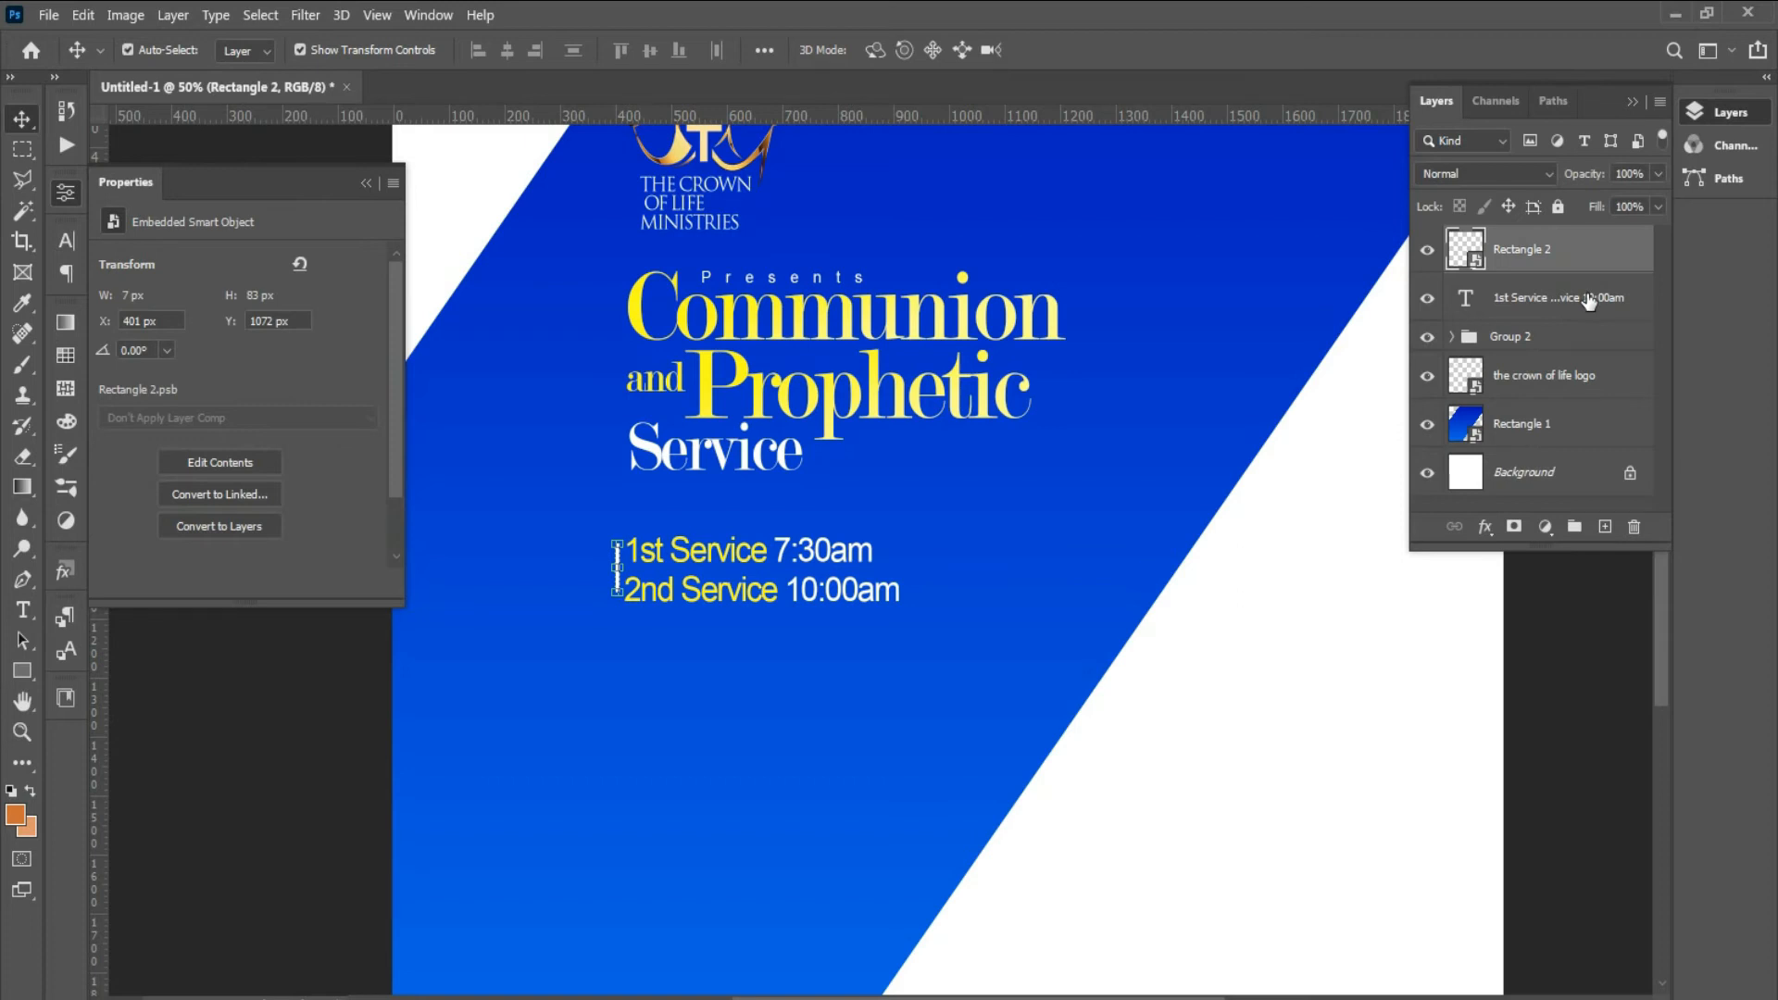
{"action": "left_click", "coordinate": [1588, 298], "text": "shift"}
{"action": "key", "text": "ctrl+g"}
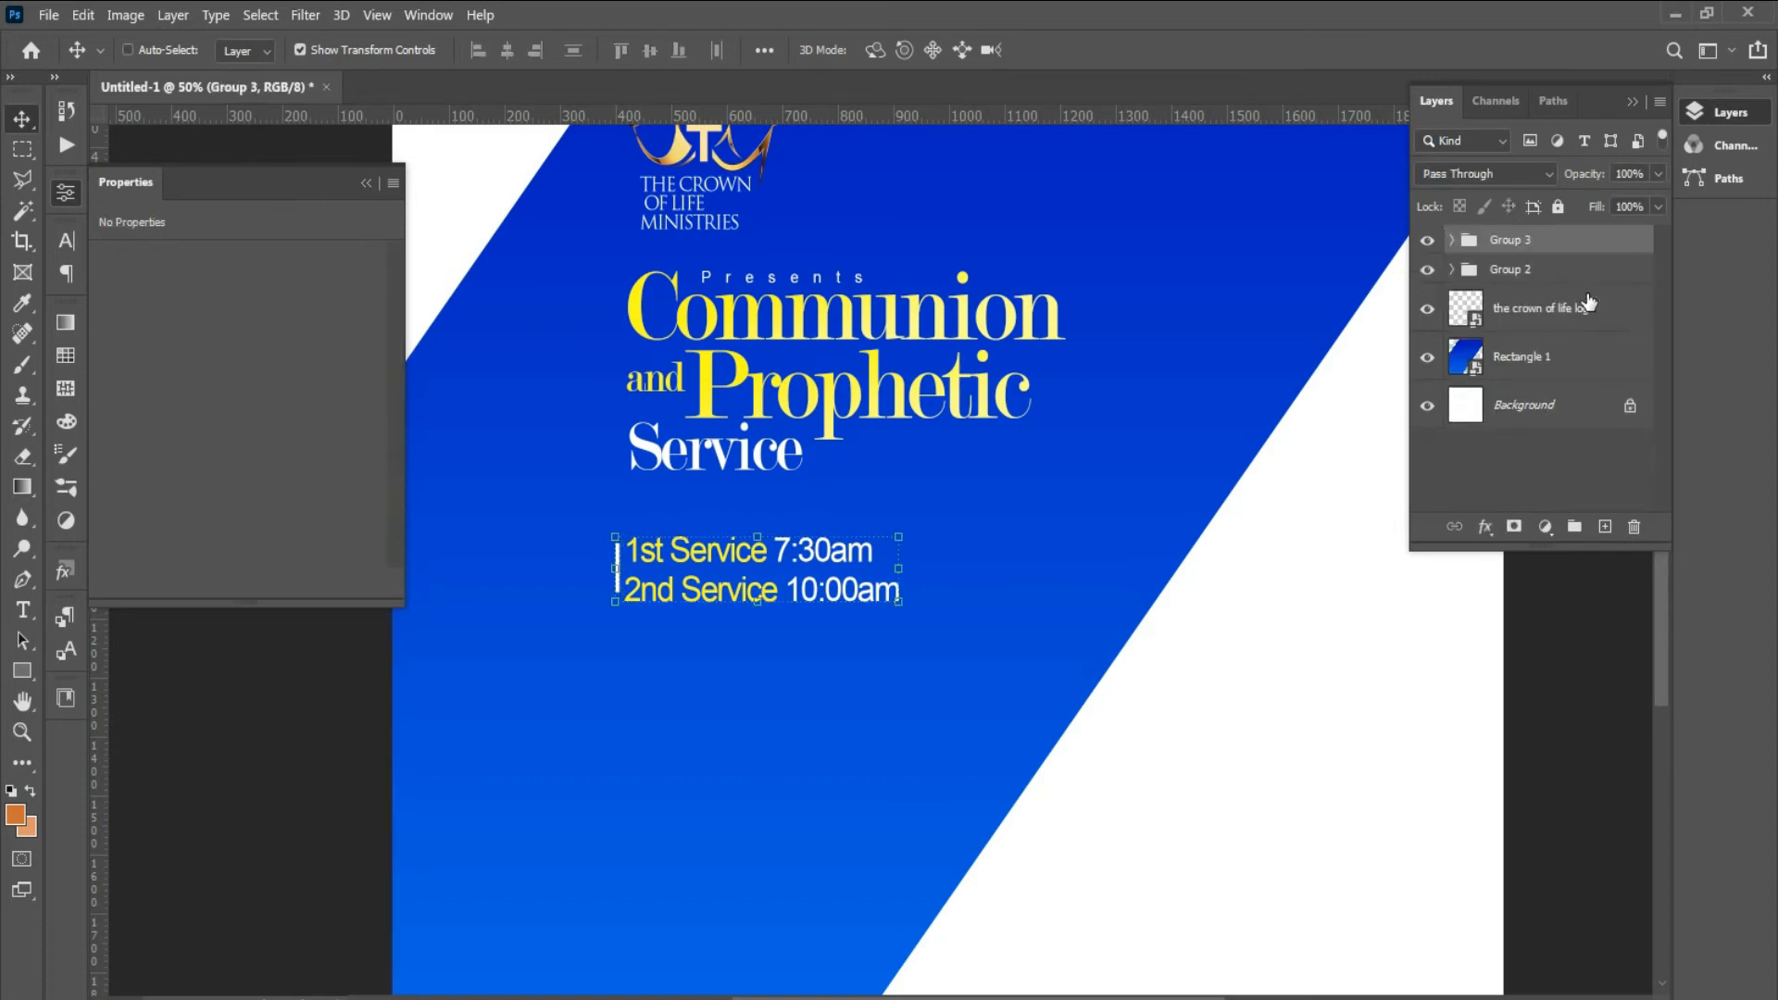
{"action": "double_click", "coordinate": [1515, 240]}
{"action": "type", "text": "Time"}
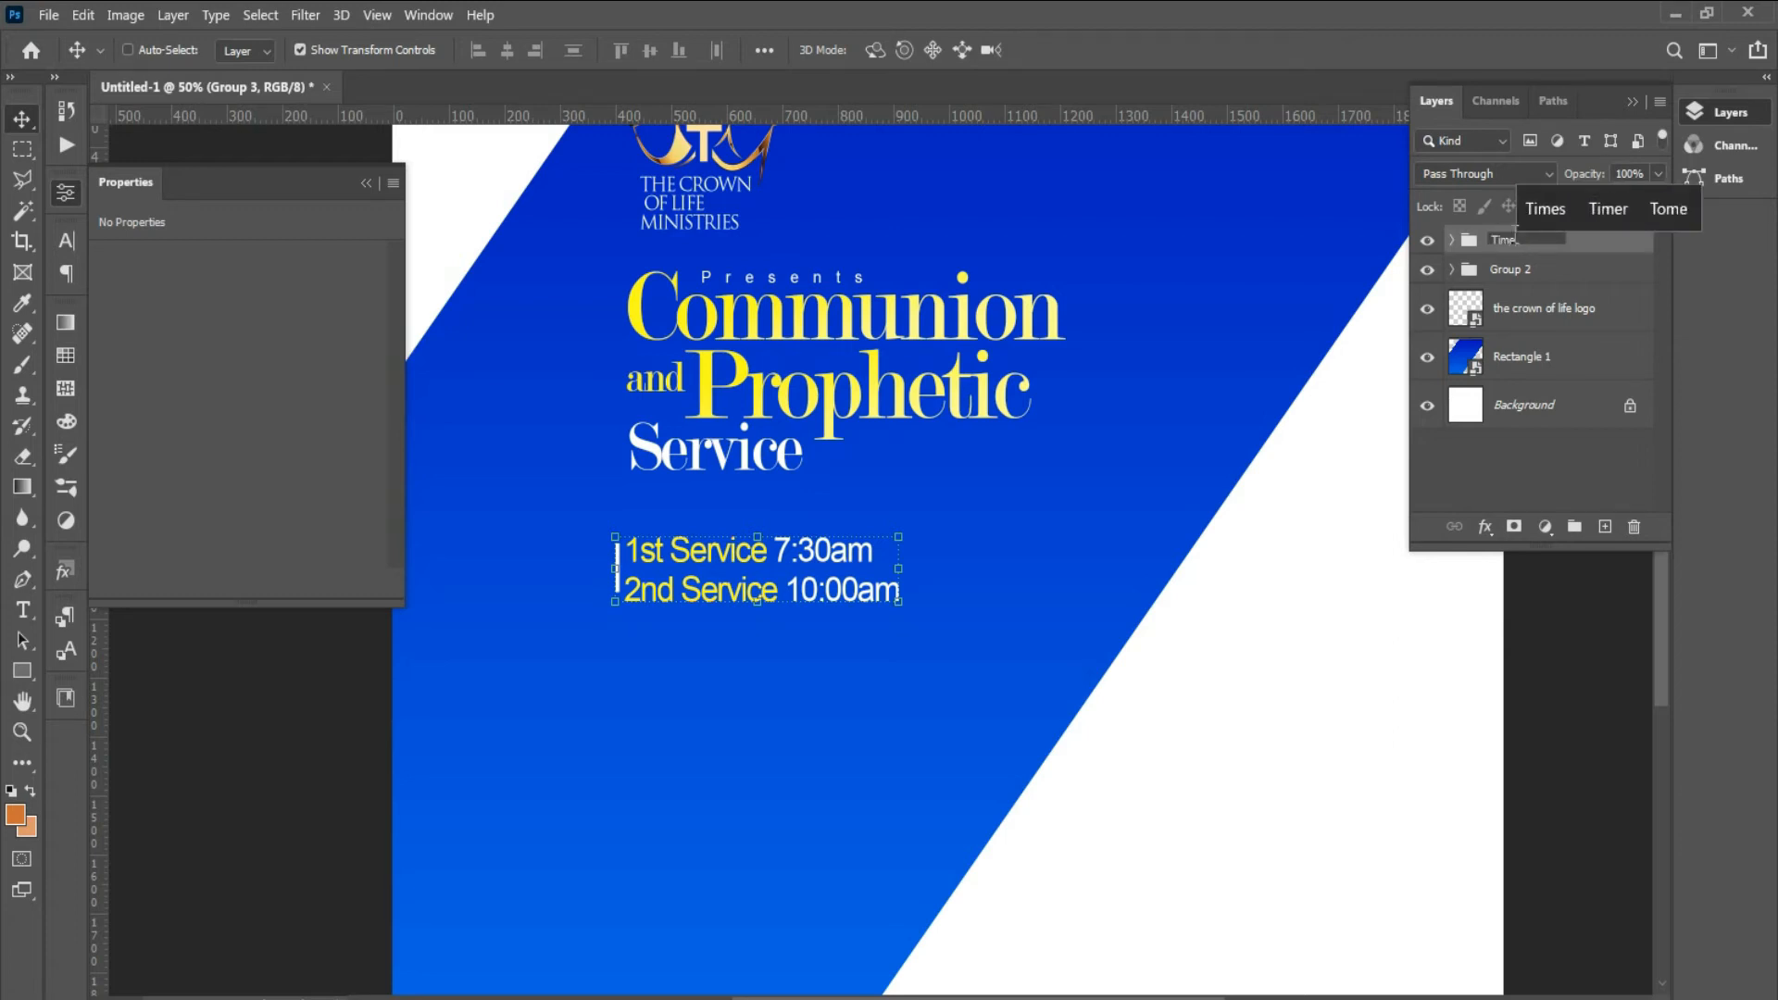
- Rename the title group (Group 2) as "theme"
{"action": "double_click", "coordinate": [1509, 268]}
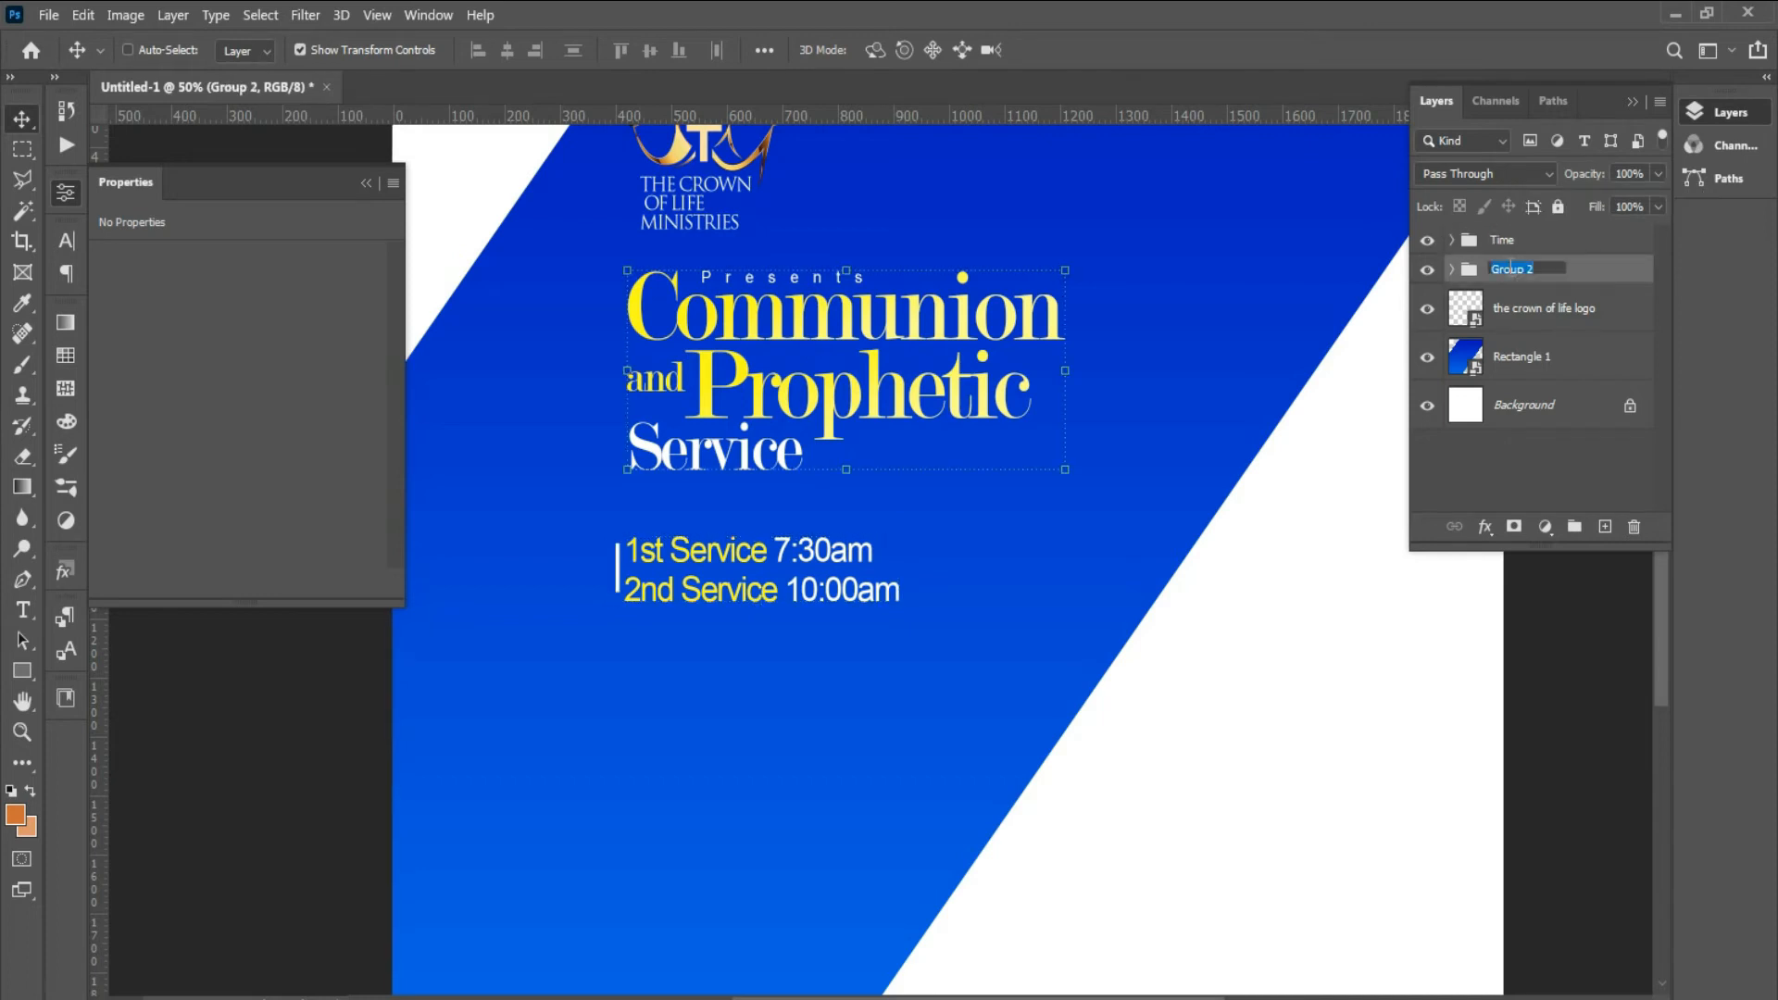
{"action": "left_click", "coordinate": [1427, 272]}
{"action": "left_click", "coordinate": [1427, 273]}
{"action": "double_click", "coordinate": [1510, 270]}
{"action": "type", "text": "theme"}
{"action": "key", "text": "Return"}
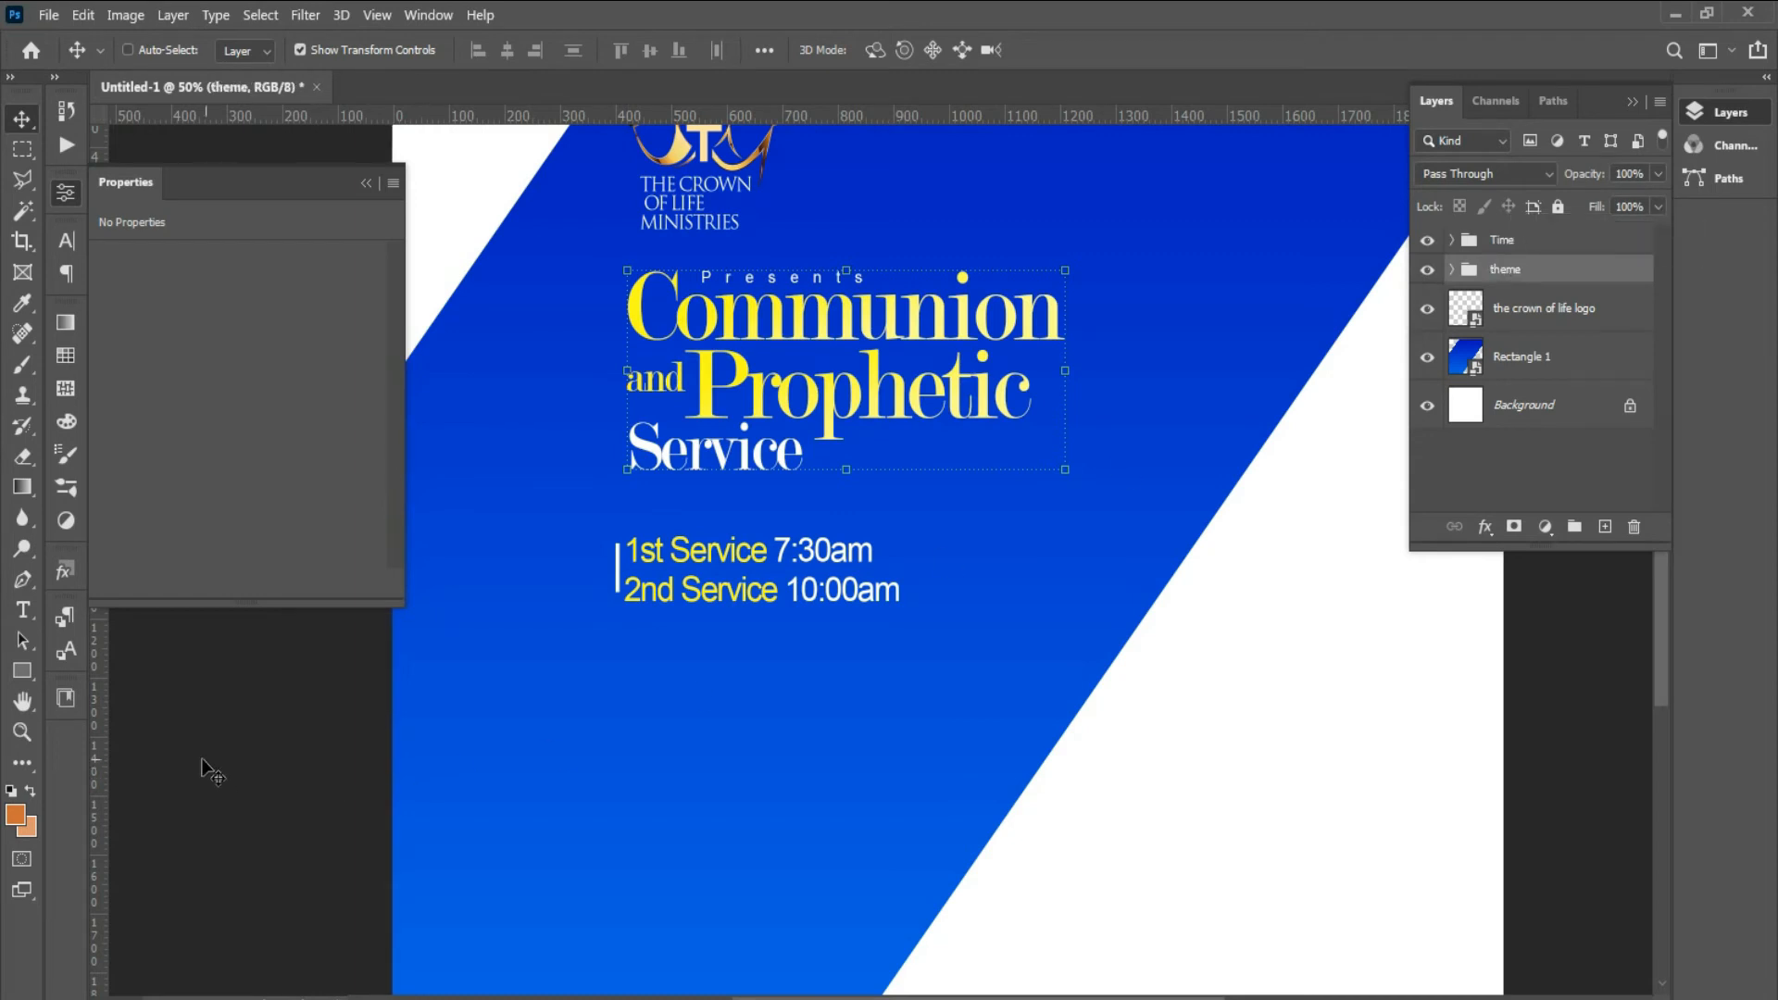
- Hide the Rectangle 2 accent bar layer inside the Time group
{"action": "left_click", "coordinate": [31, 731]}
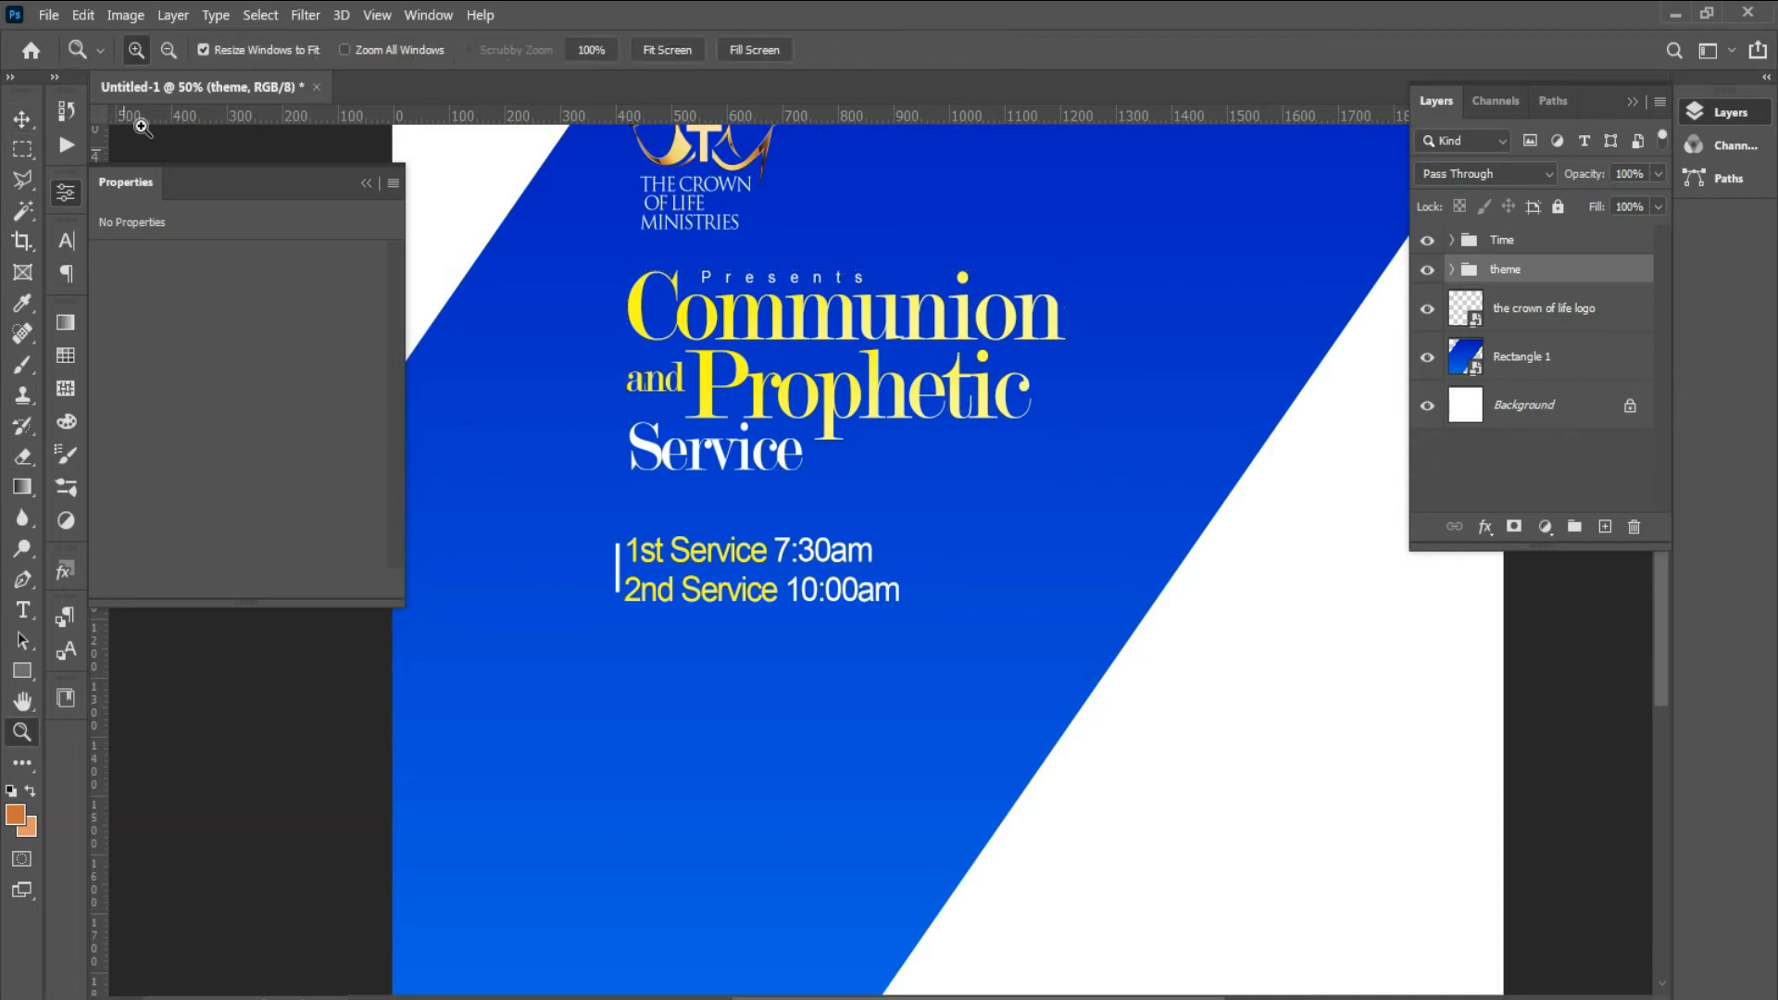
{"action": "left_click", "coordinate": [169, 49]}
{"action": "left_click", "coordinate": [970, 611]}
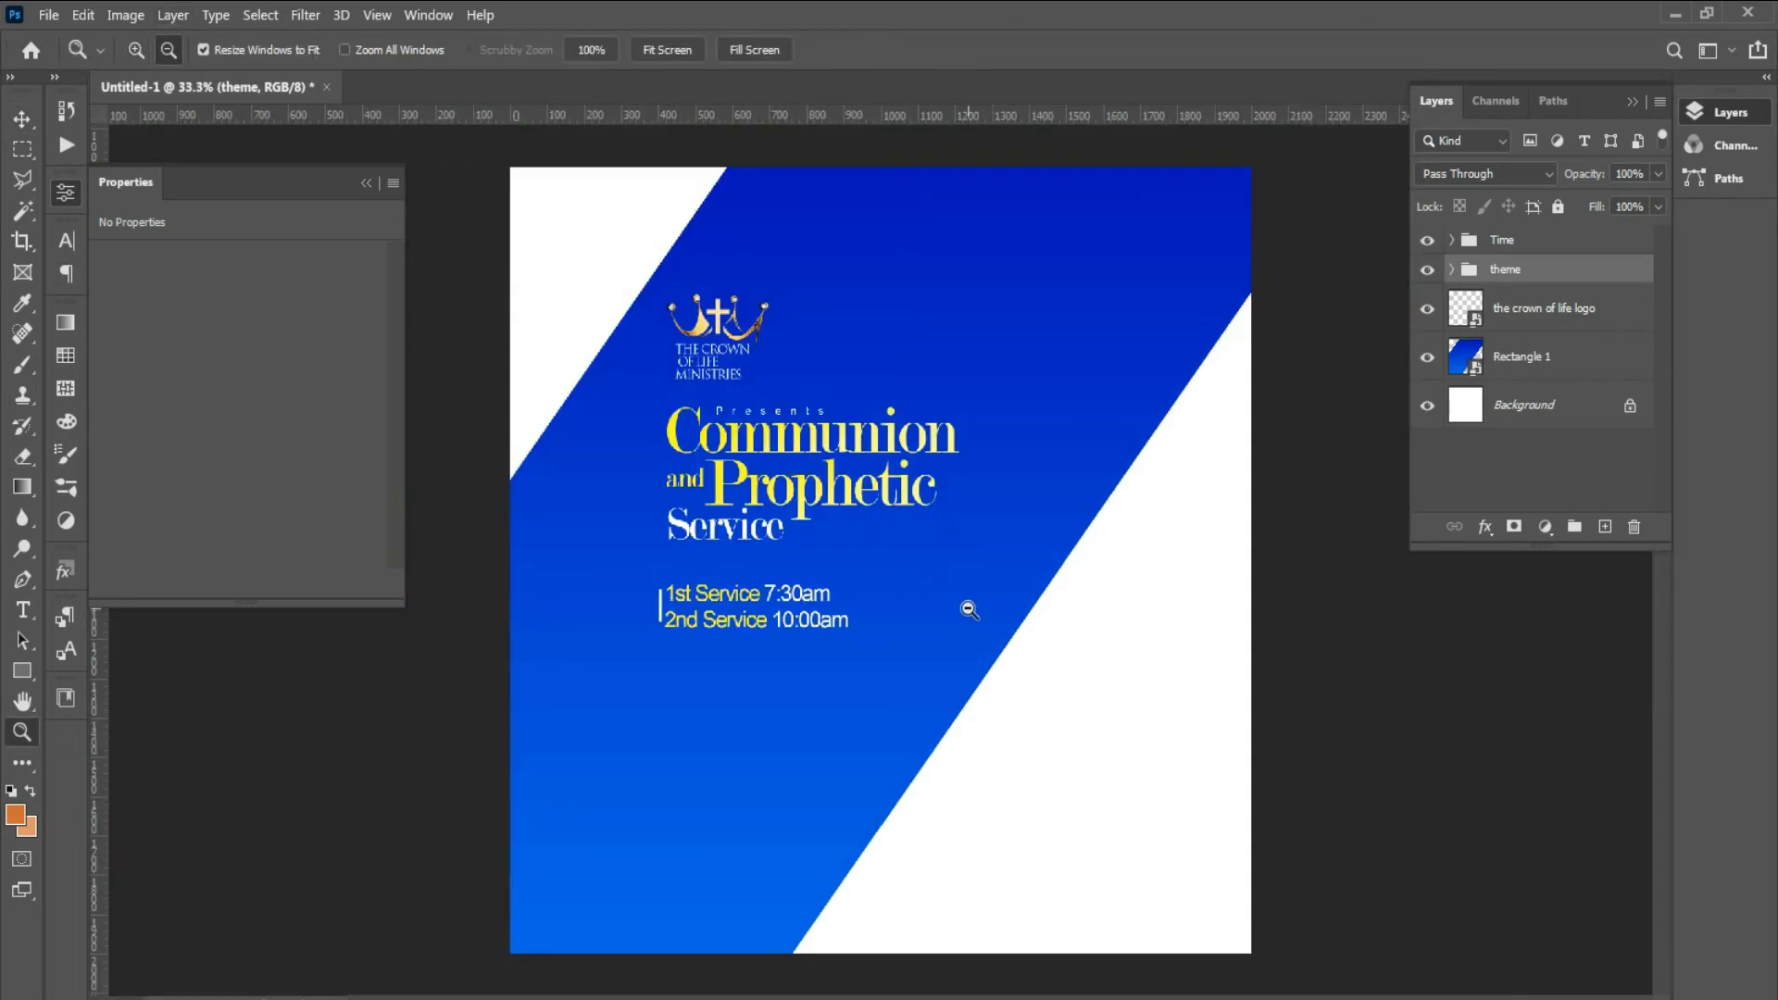
{"action": "left_click", "coordinate": [969, 619]}
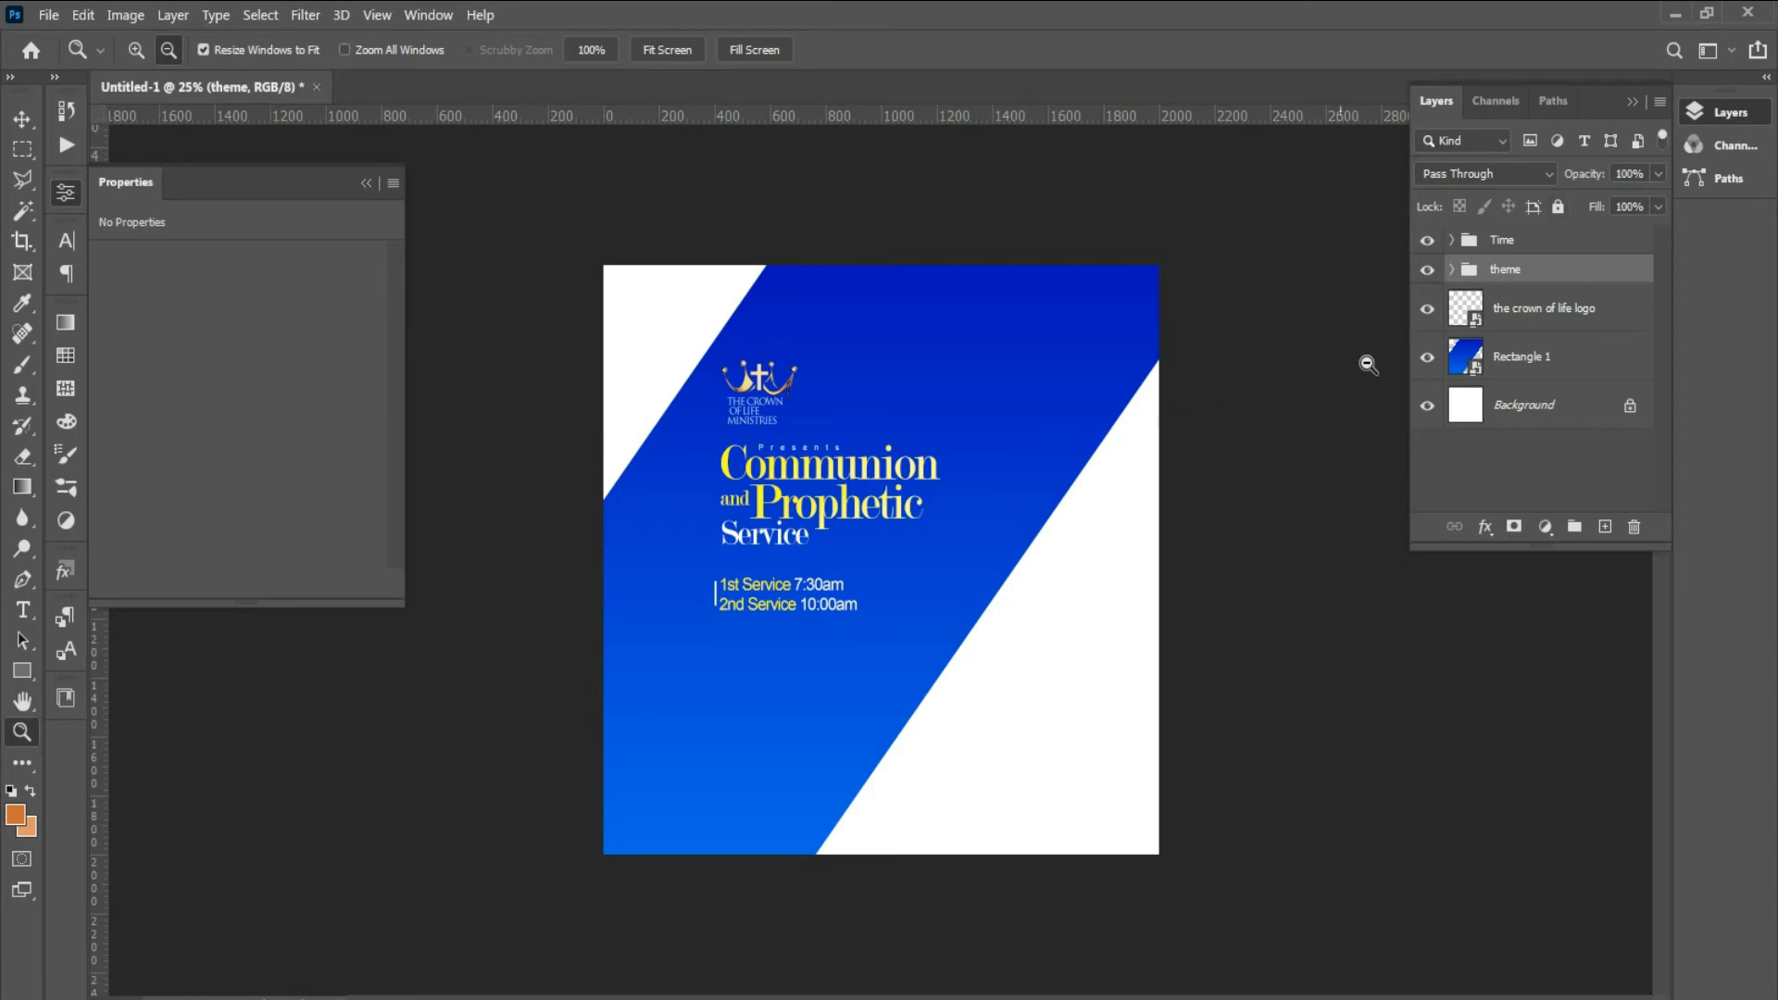
{"action": "left_click", "coordinate": [1450, 270]}
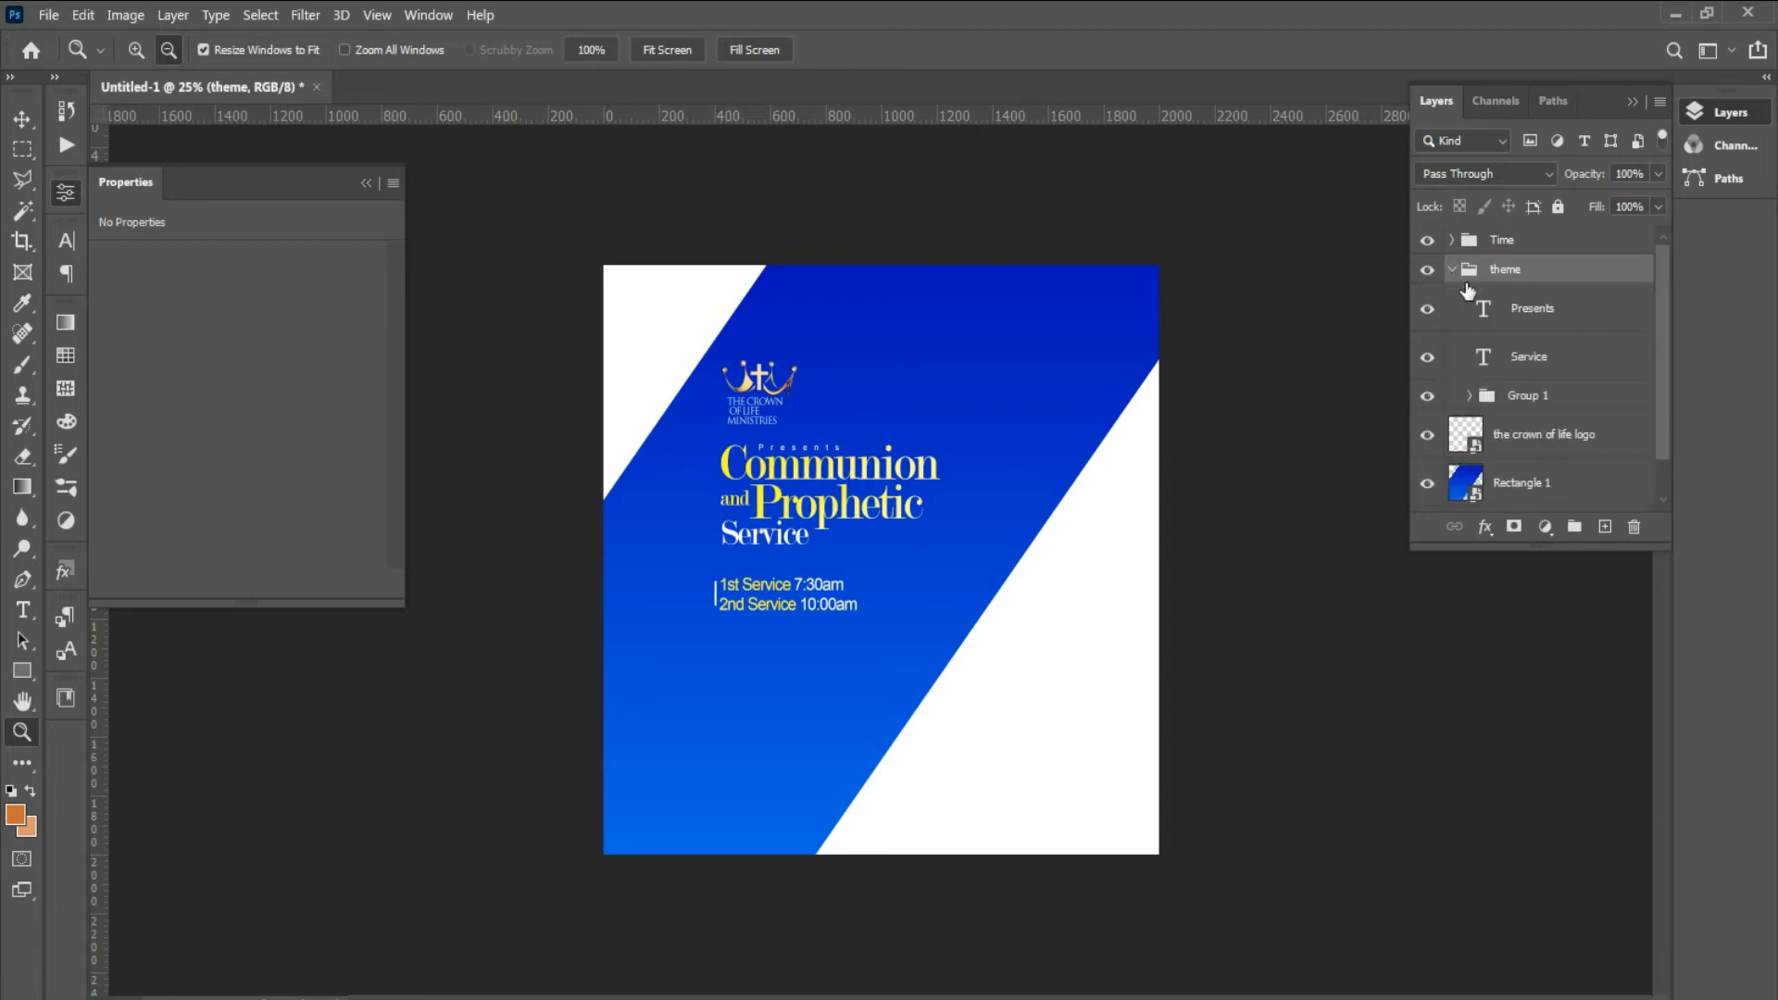
{"action": "left_click", "coordinate": [1450, 270]}
{"action": "left_click", "coordinate": [1452, 241]}
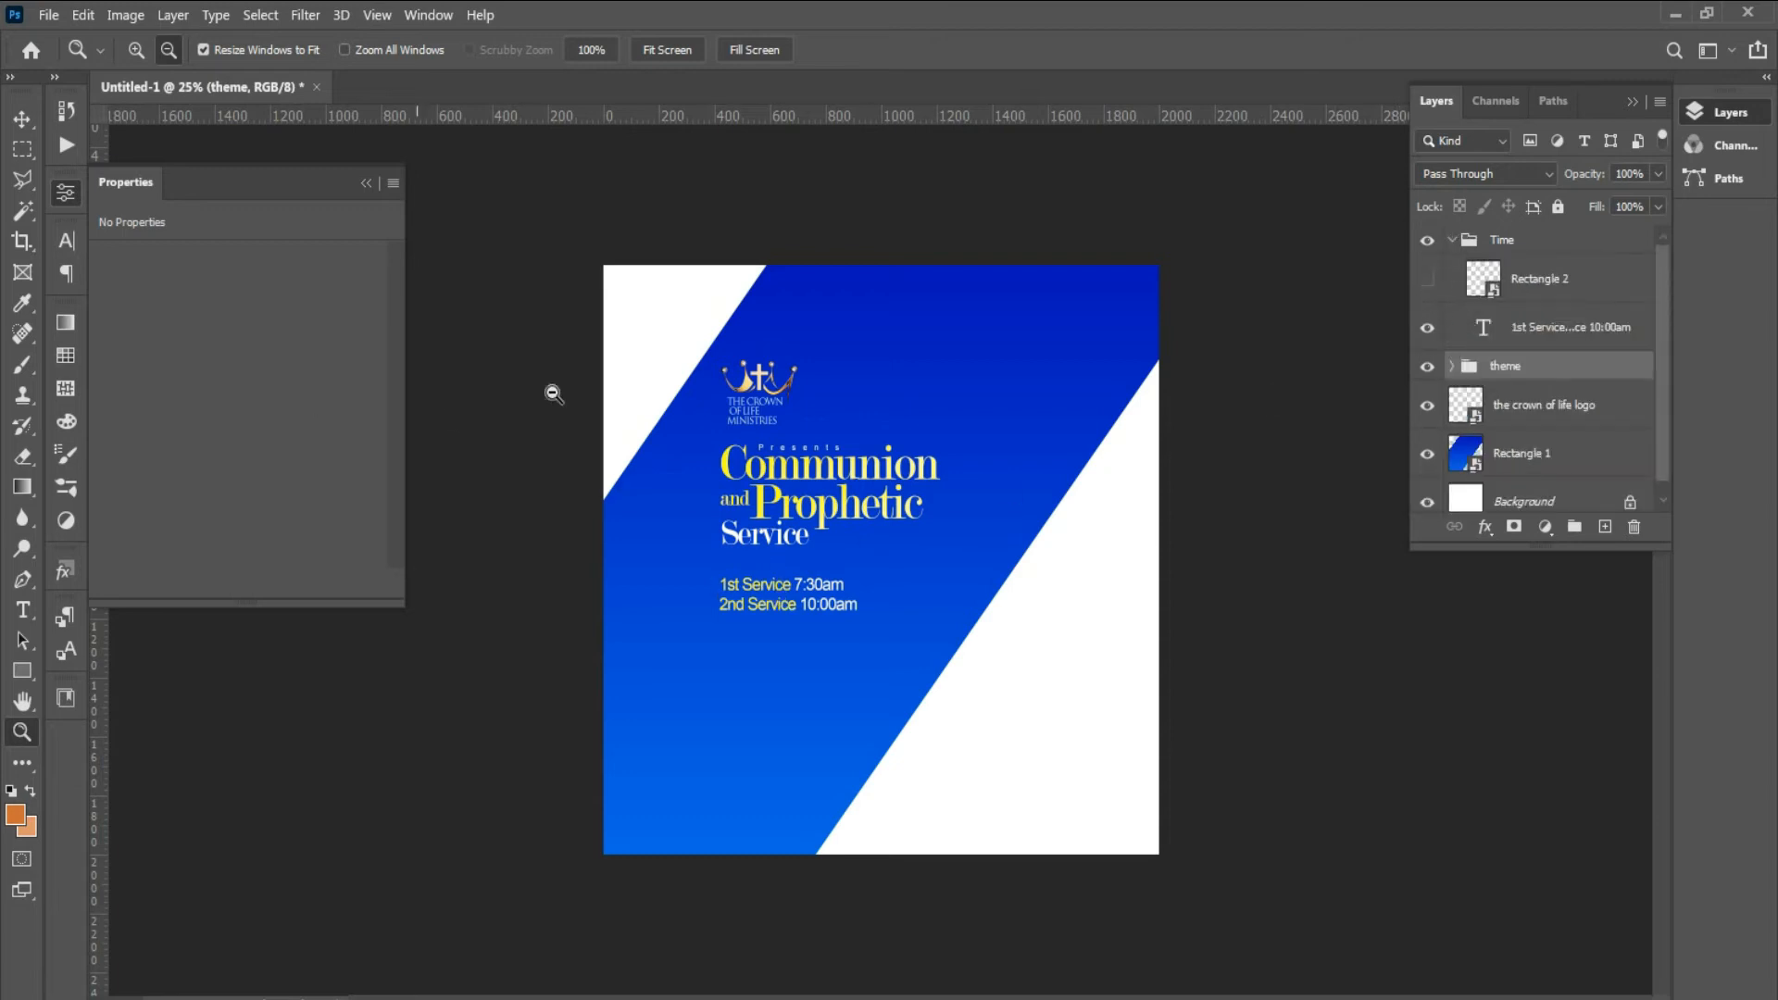
- Move the Time group slightly right and up toward the title, aligning the group's left edge with the title's
{"action": "left_click", "coordinate": [28, 121]}
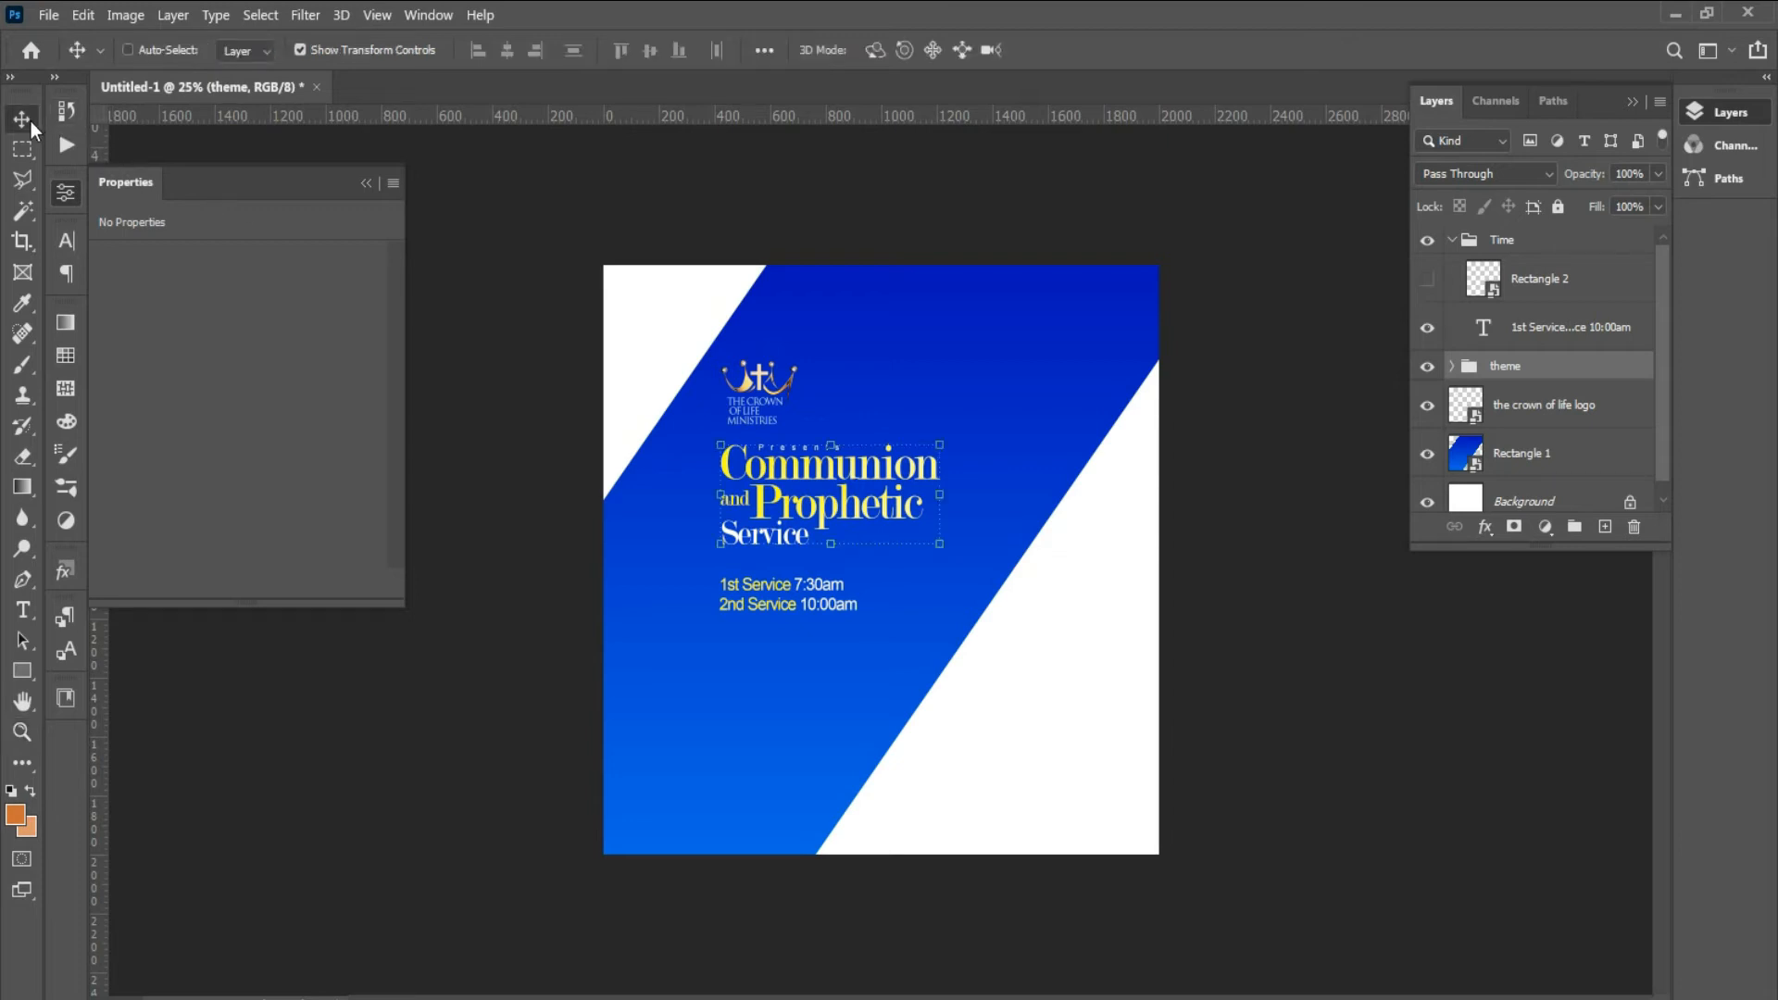
{"action": "left_click_drag", "start_coordinate": [779, 607], "coordinate": [774, 600]}
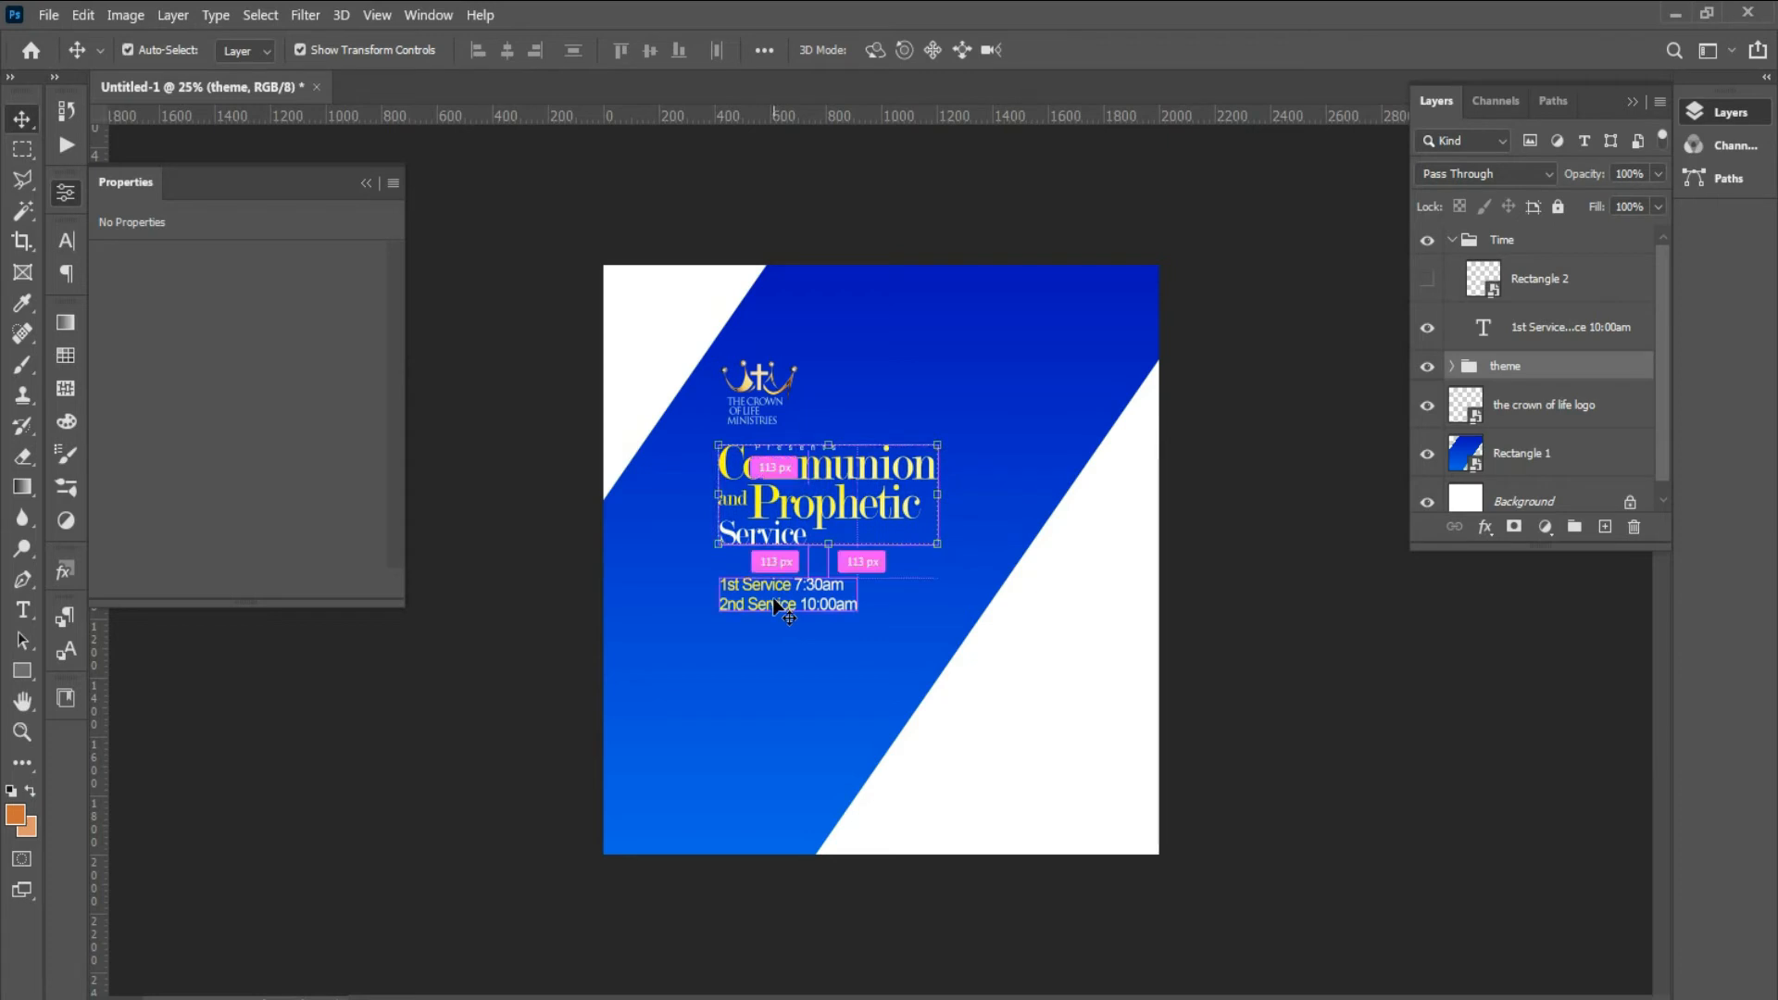
{"action": "key", "text": "ctrl+z"}
{"action": "right_click", "coordinate": [775, 600]}
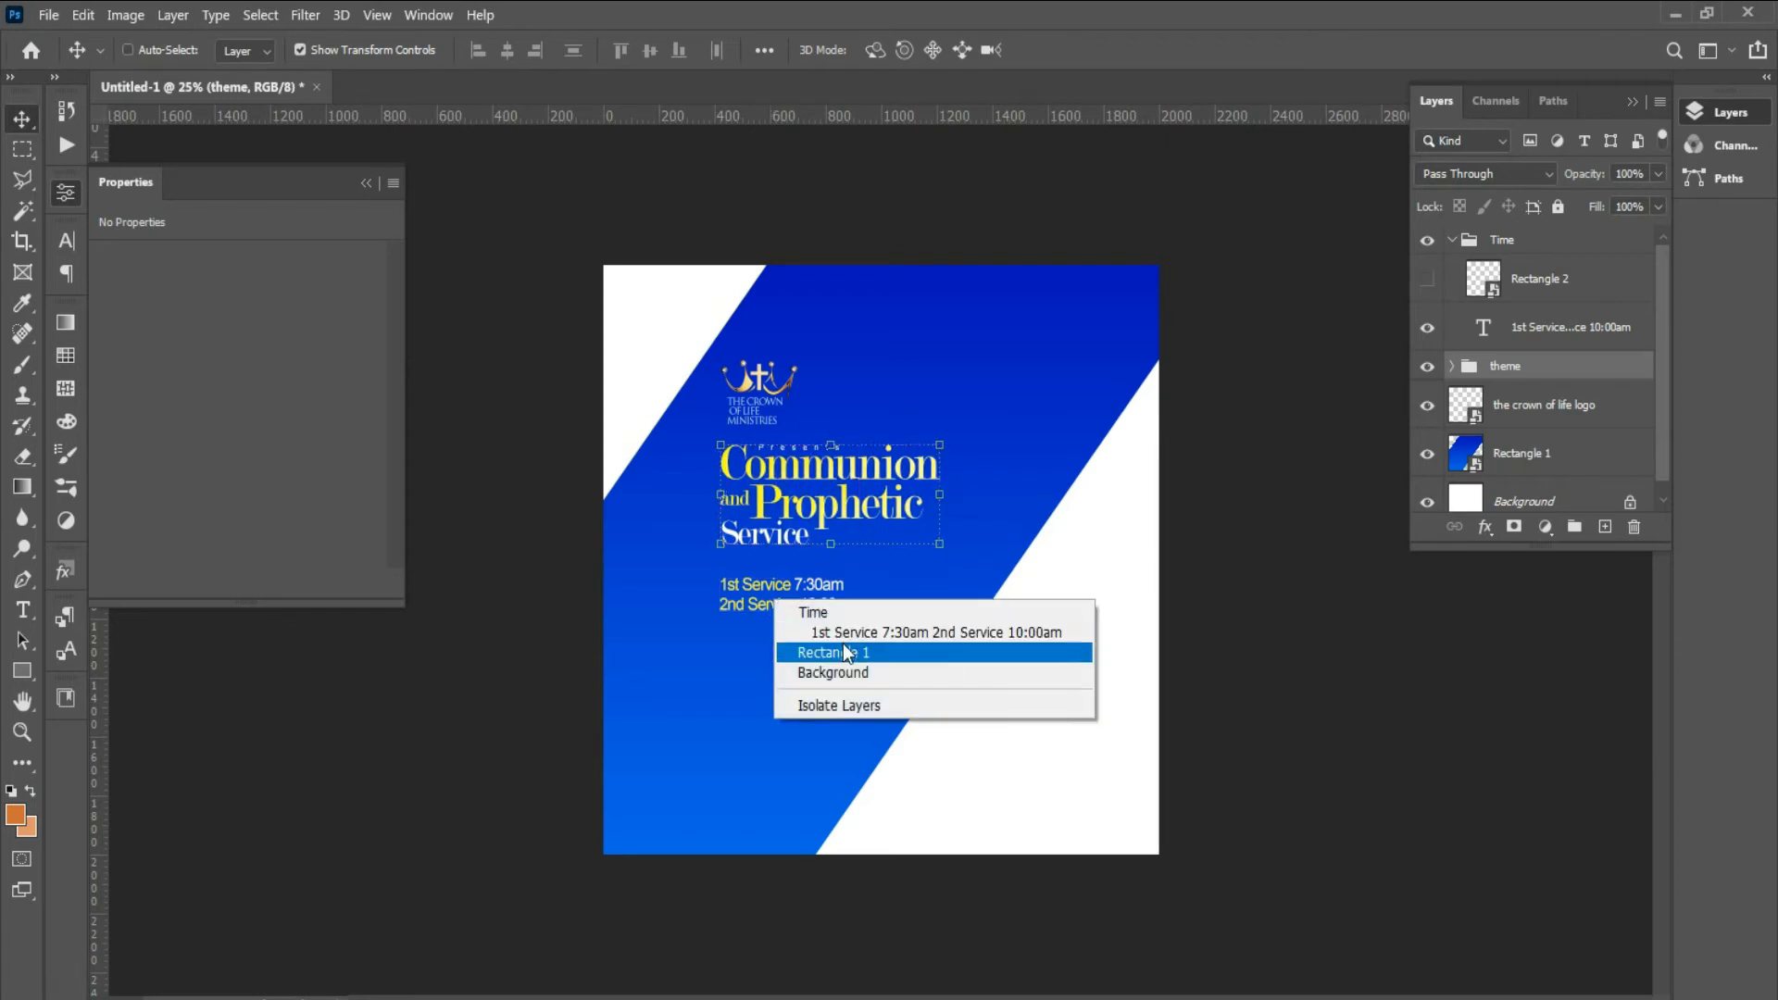
{"action": "left_click", "coordinate": [803, 609]}
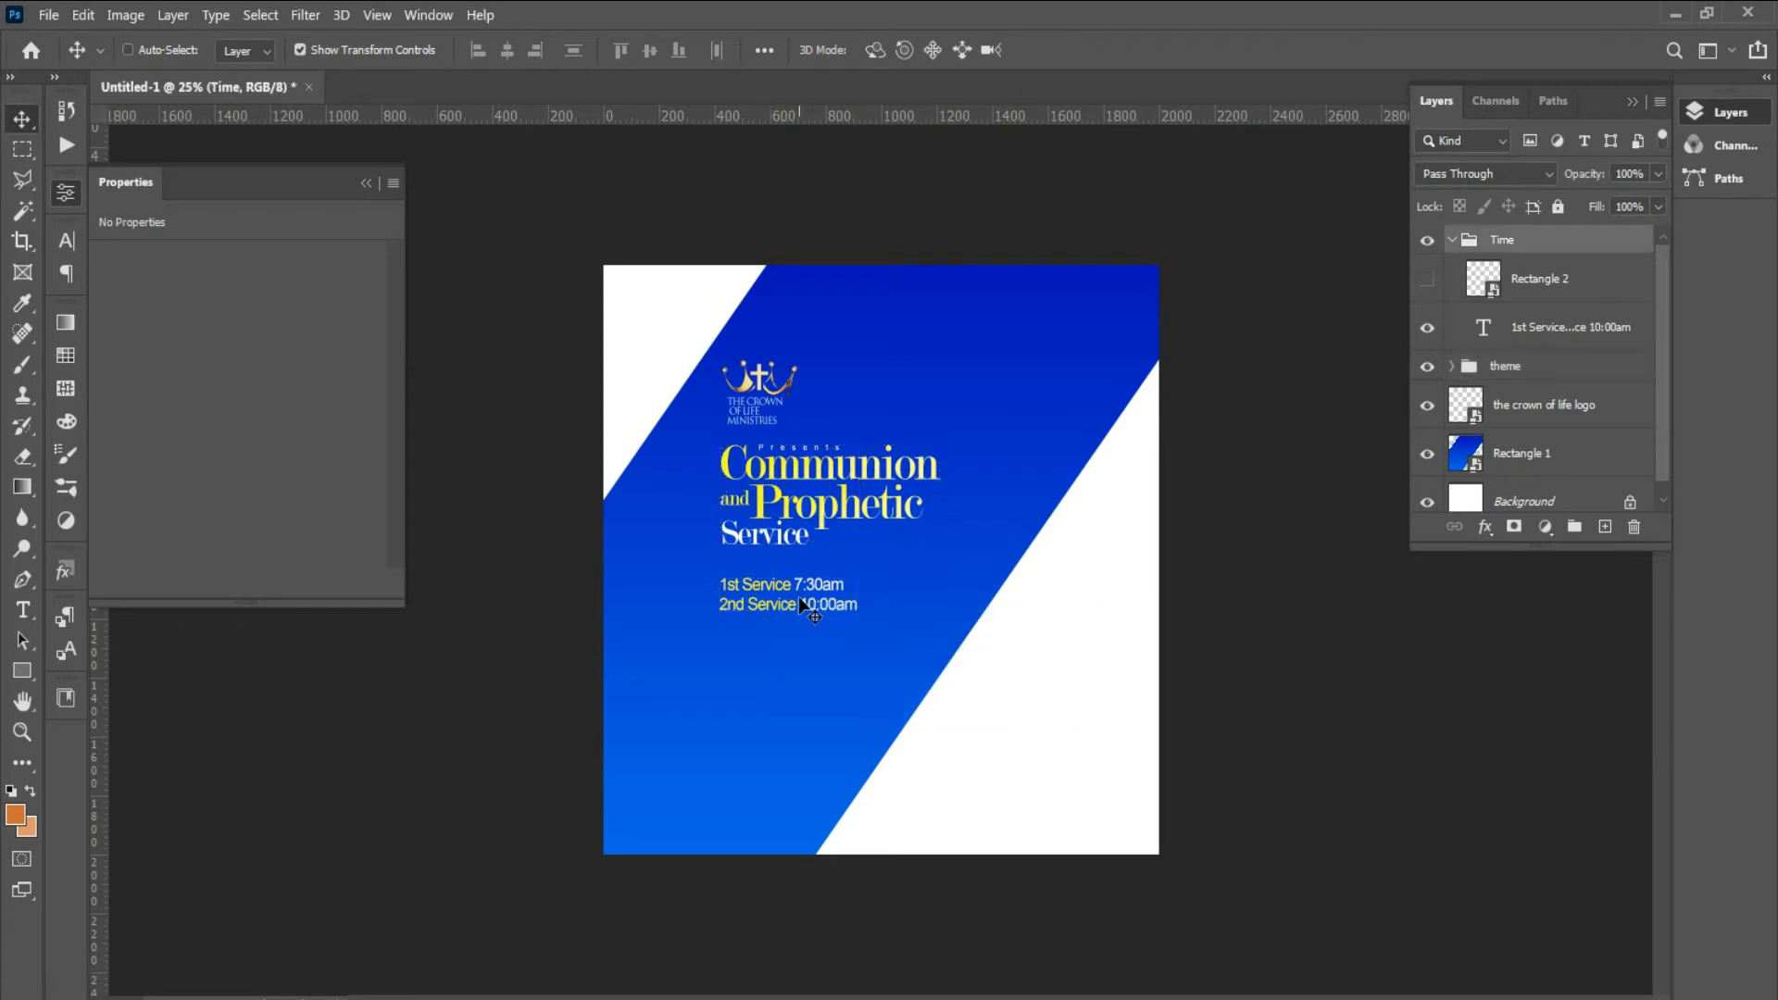
{"action": "left_click_drag", "start_coordinate": [798, 604], "coordinate": [812, 607]}
{"action": "key", "text": "shift+Up"}
{"action": "key", "text": "shift+Up"}
{"action": "key", "text": "shift+Up"}
{"action": "key", "text": "shift+Up"}
{"action": "key", "text": "Down"}
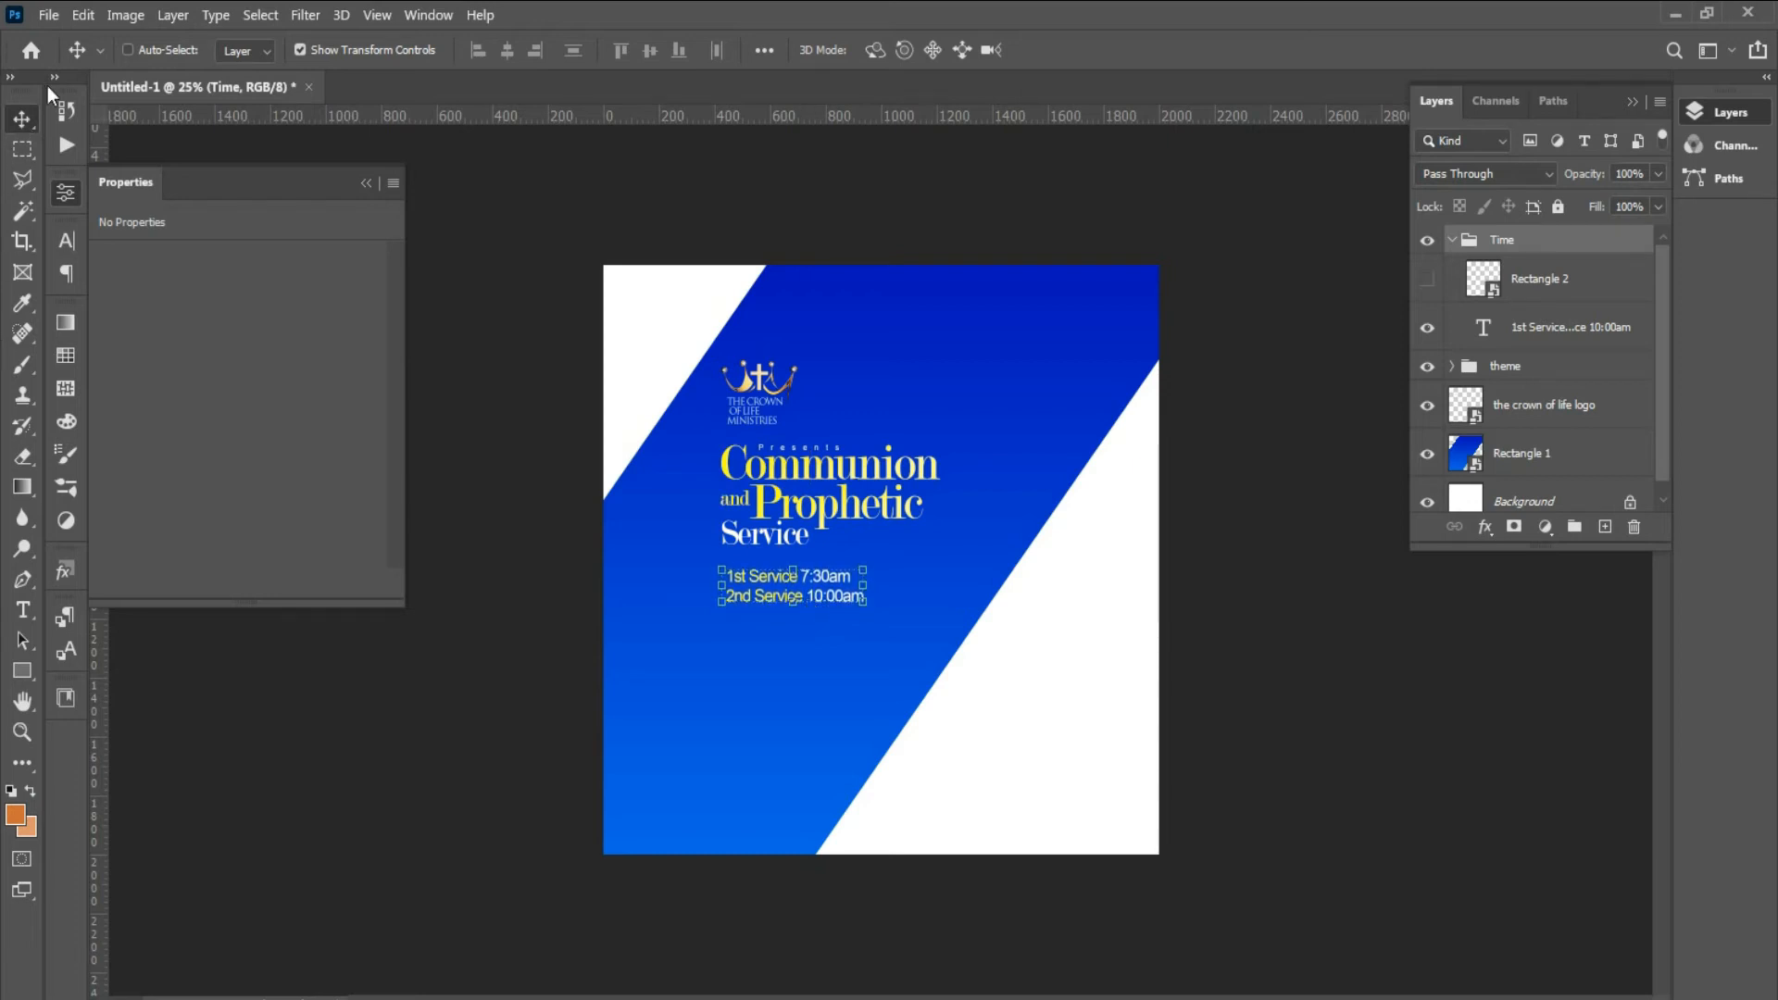
- Place HedyGraphicsX (5).jpg embedded over the flyer's upper part, scale it to about 34%, and commit it
{"action": "left_click", "coordinate": [48, 15]}
{"action": "left_click", "coordinate": [152, 481]}
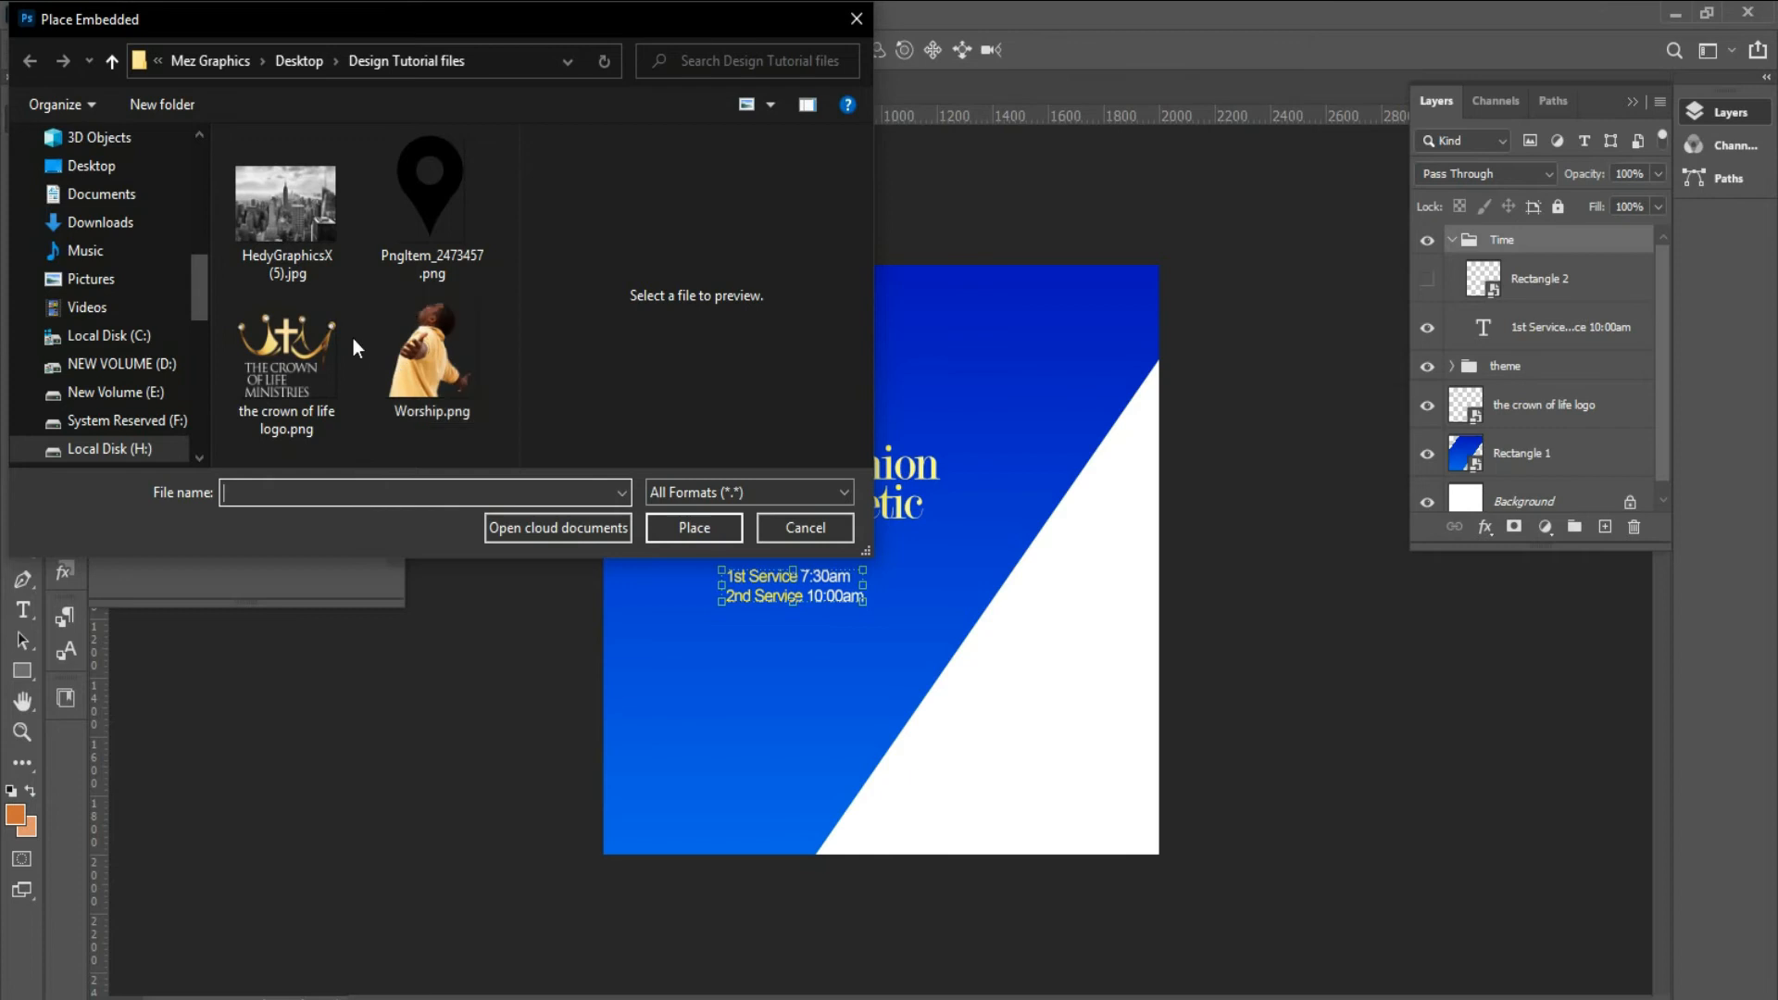
{"action": "left_click", "coordinate": [311, 263]}
{"action": "double_click", "coordinate": [311, 263]}
{"action": "left_click_drag", "start_coordinate": [852, 481], "coordinate": [847, 372]}
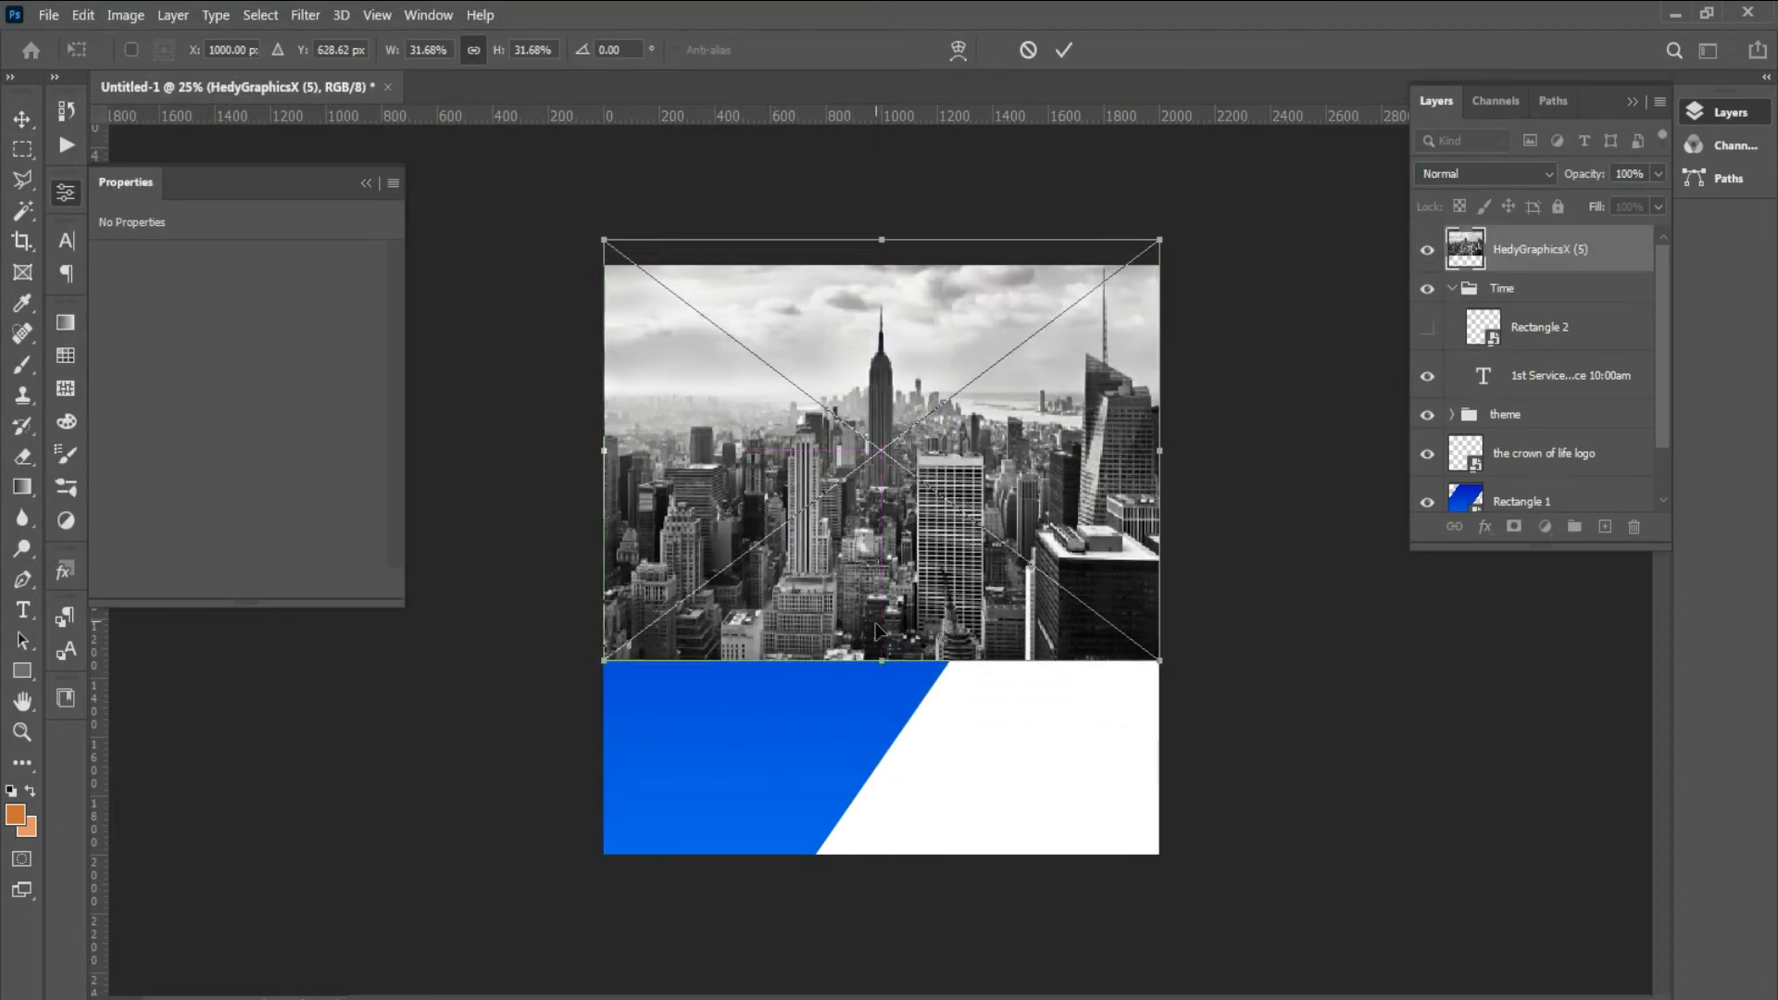
{"action": "left_click_drag", "start_coordinate": [878, 677], "coordinate": [880, 706]}
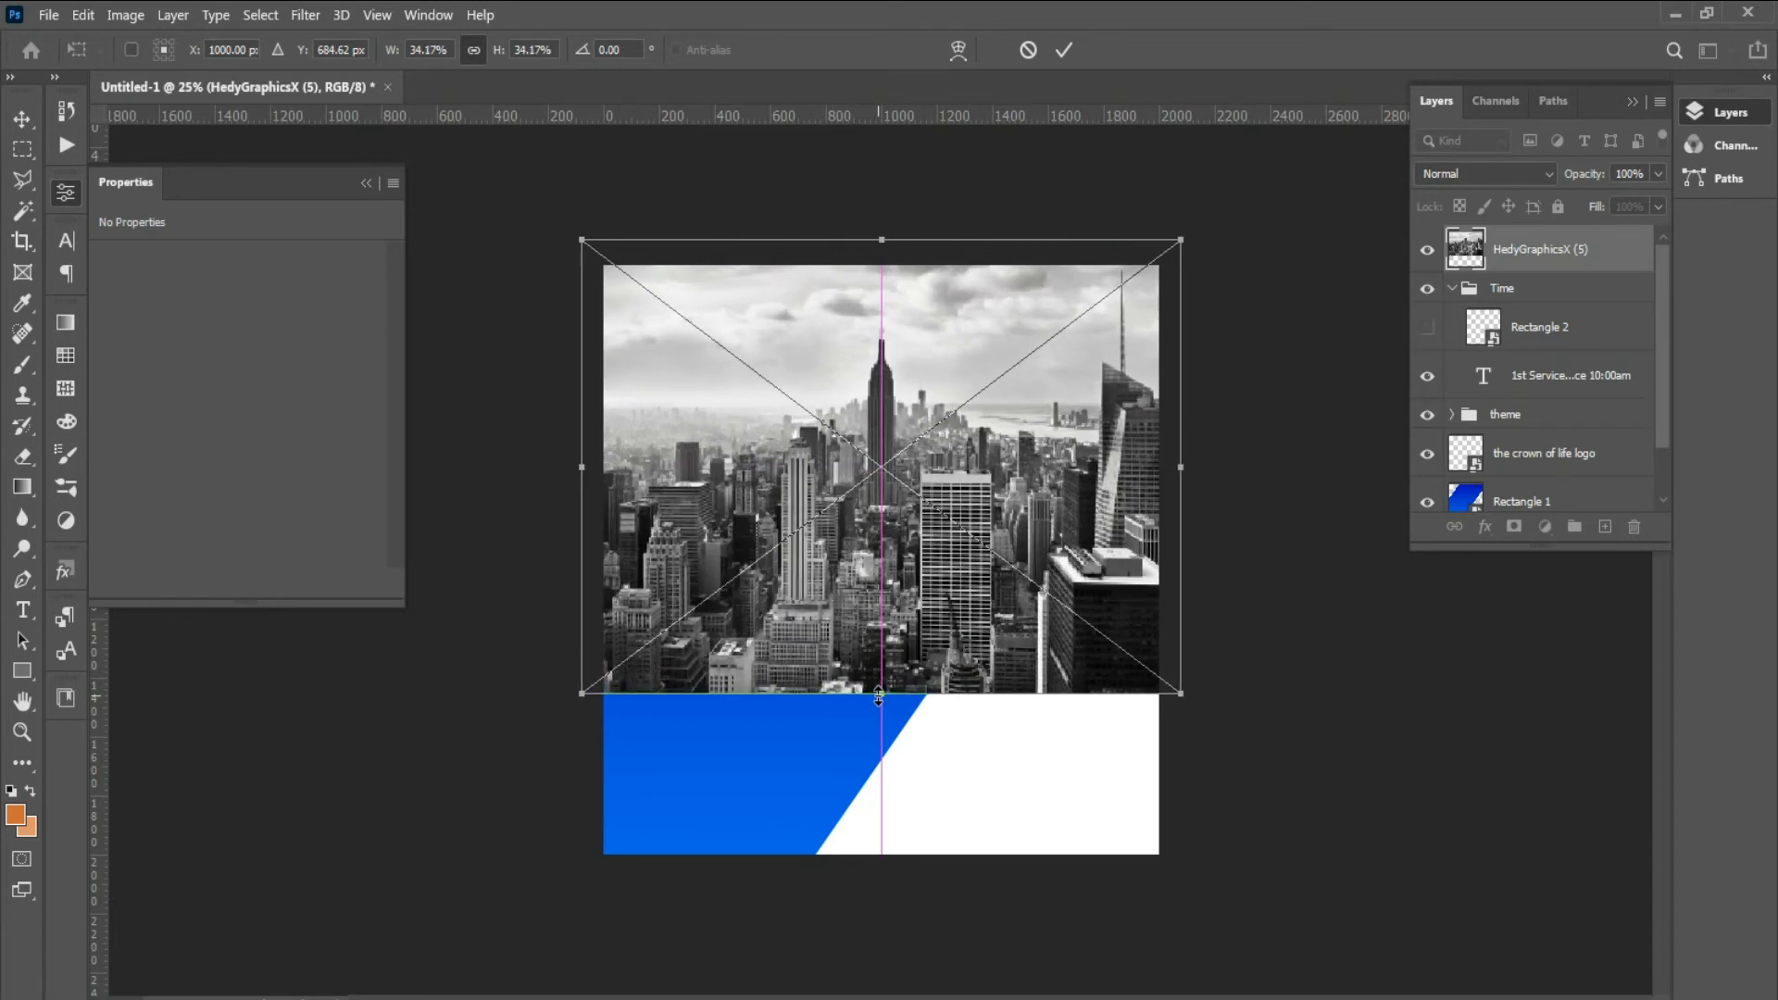
{"action": "left_click", "coordinate": [1063, 50]}
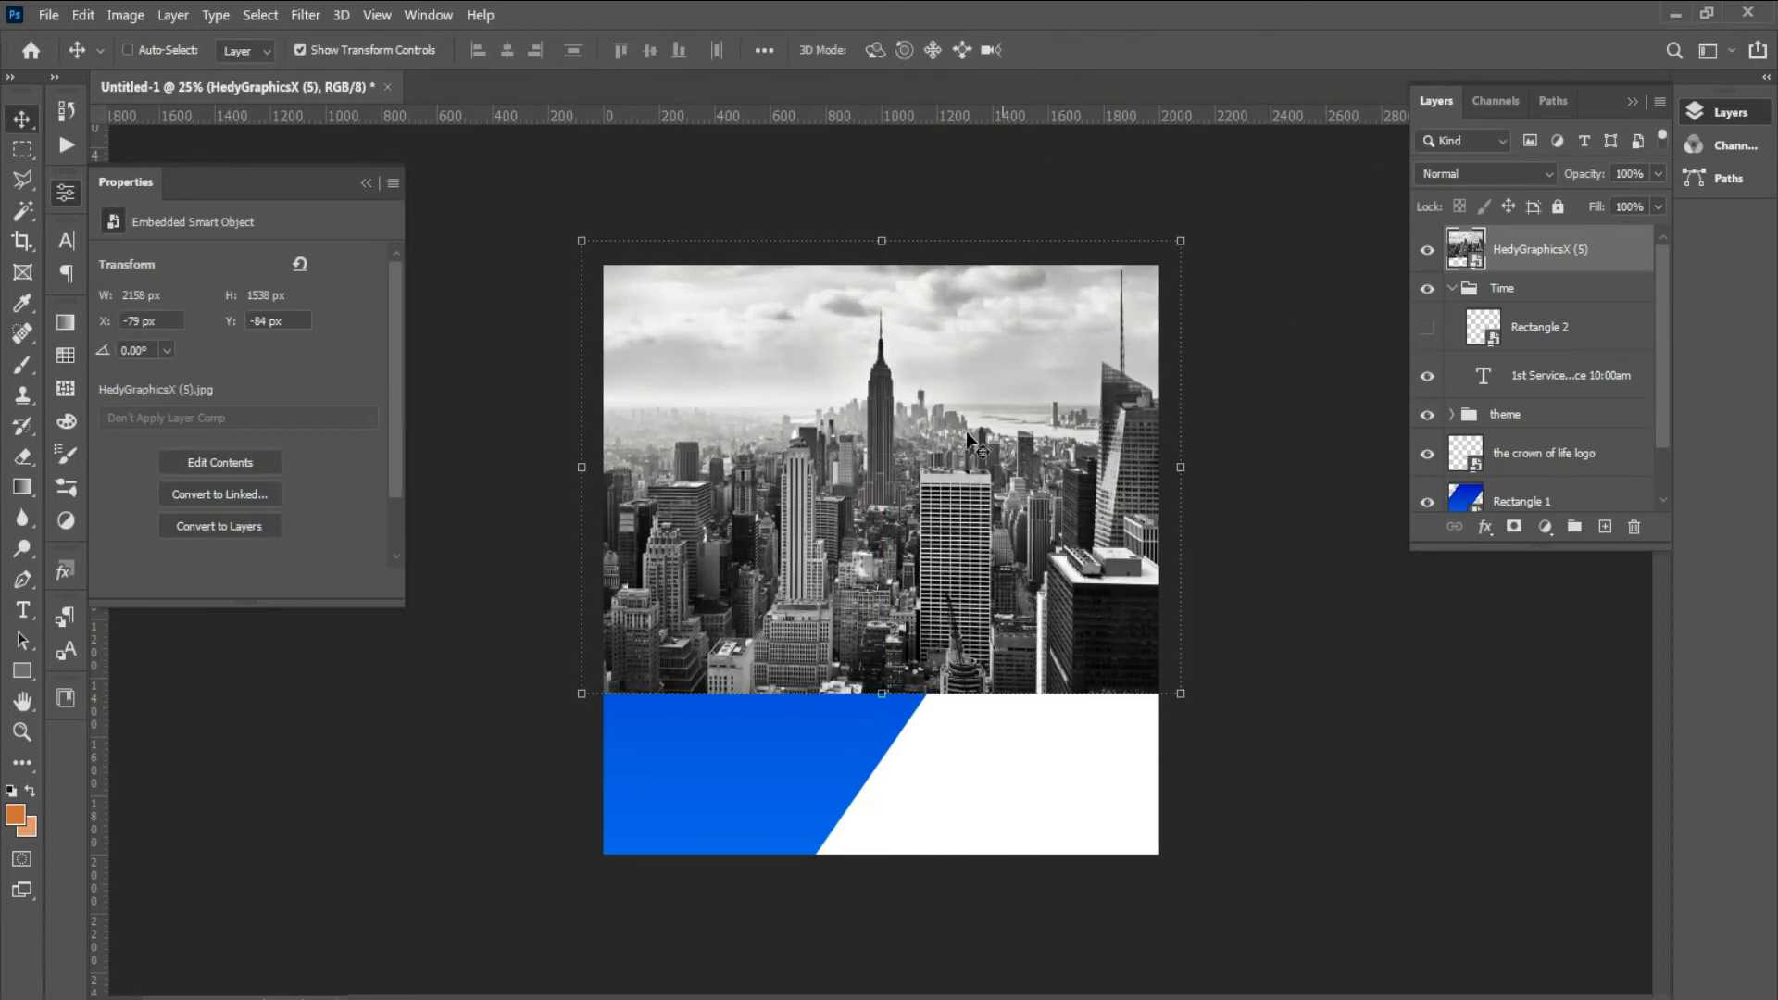
- Move the city image layer directly above Rectangle 1 and clip it to the blue band
{"action": "left_click_drag", "start_coordinate": [1523, 249], "coordinate": [1552, 488]}
{"action": "right_click", "coordinate": [1553, 460]}
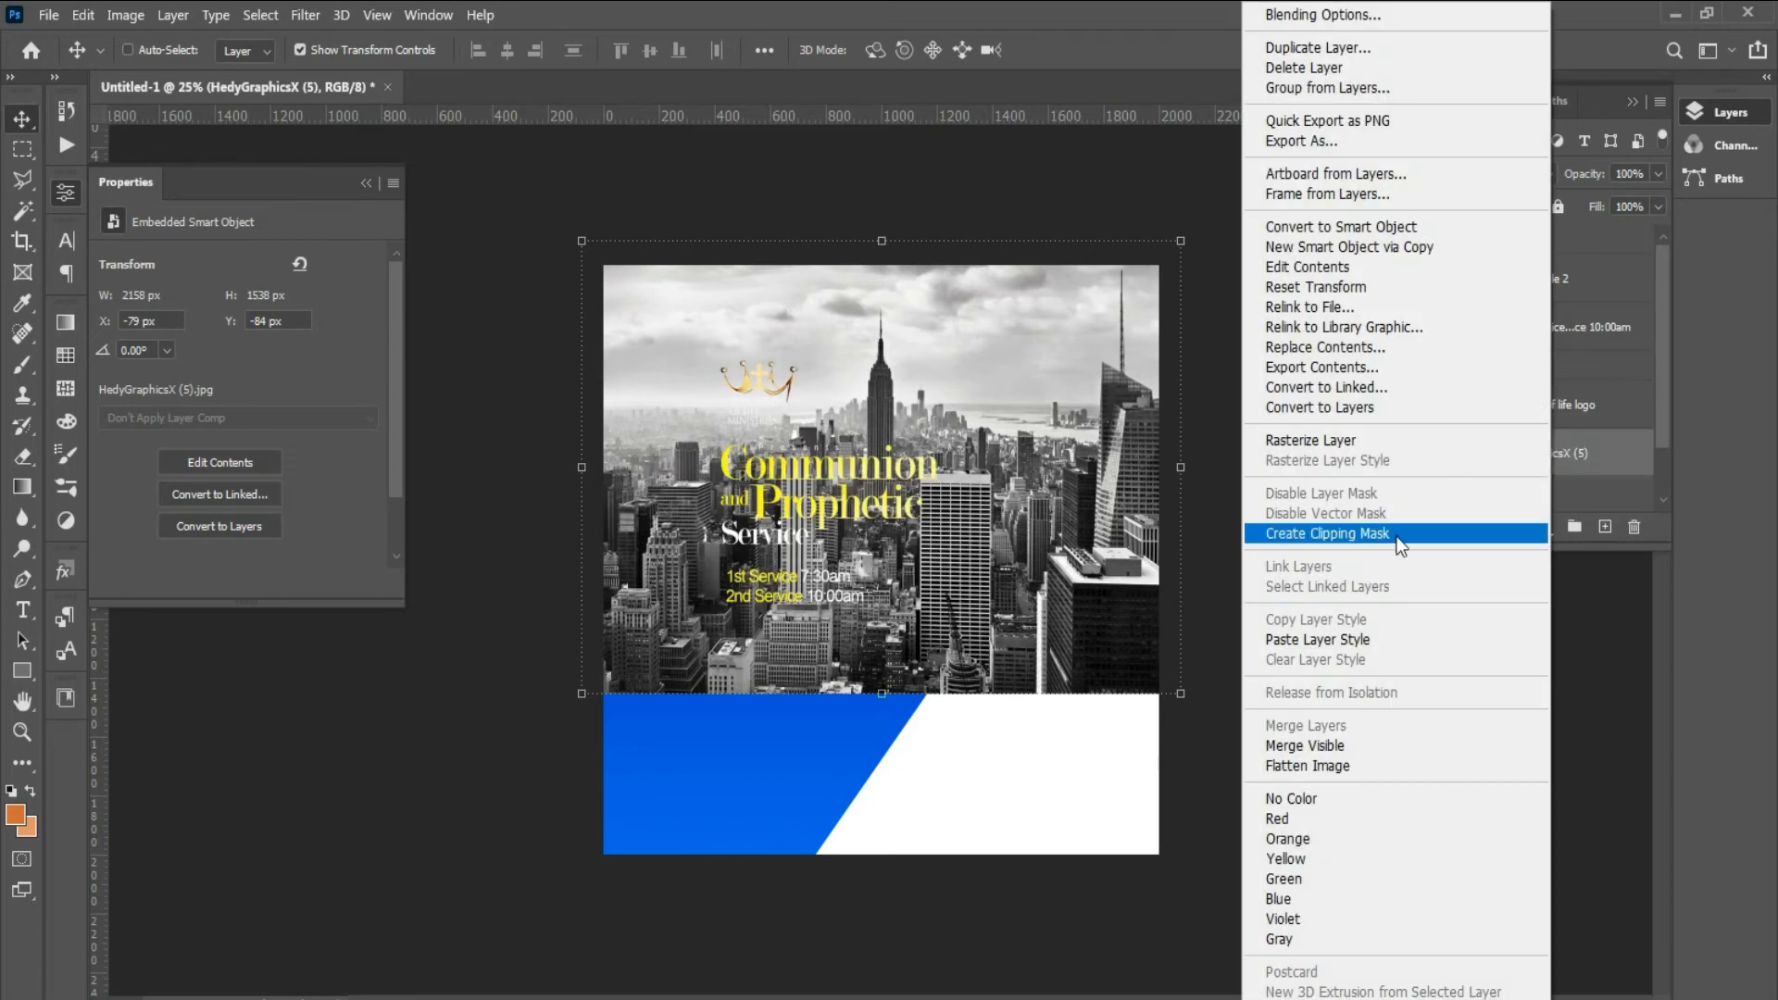
{"action": "left_click", "coordinate": [1322, 541]}
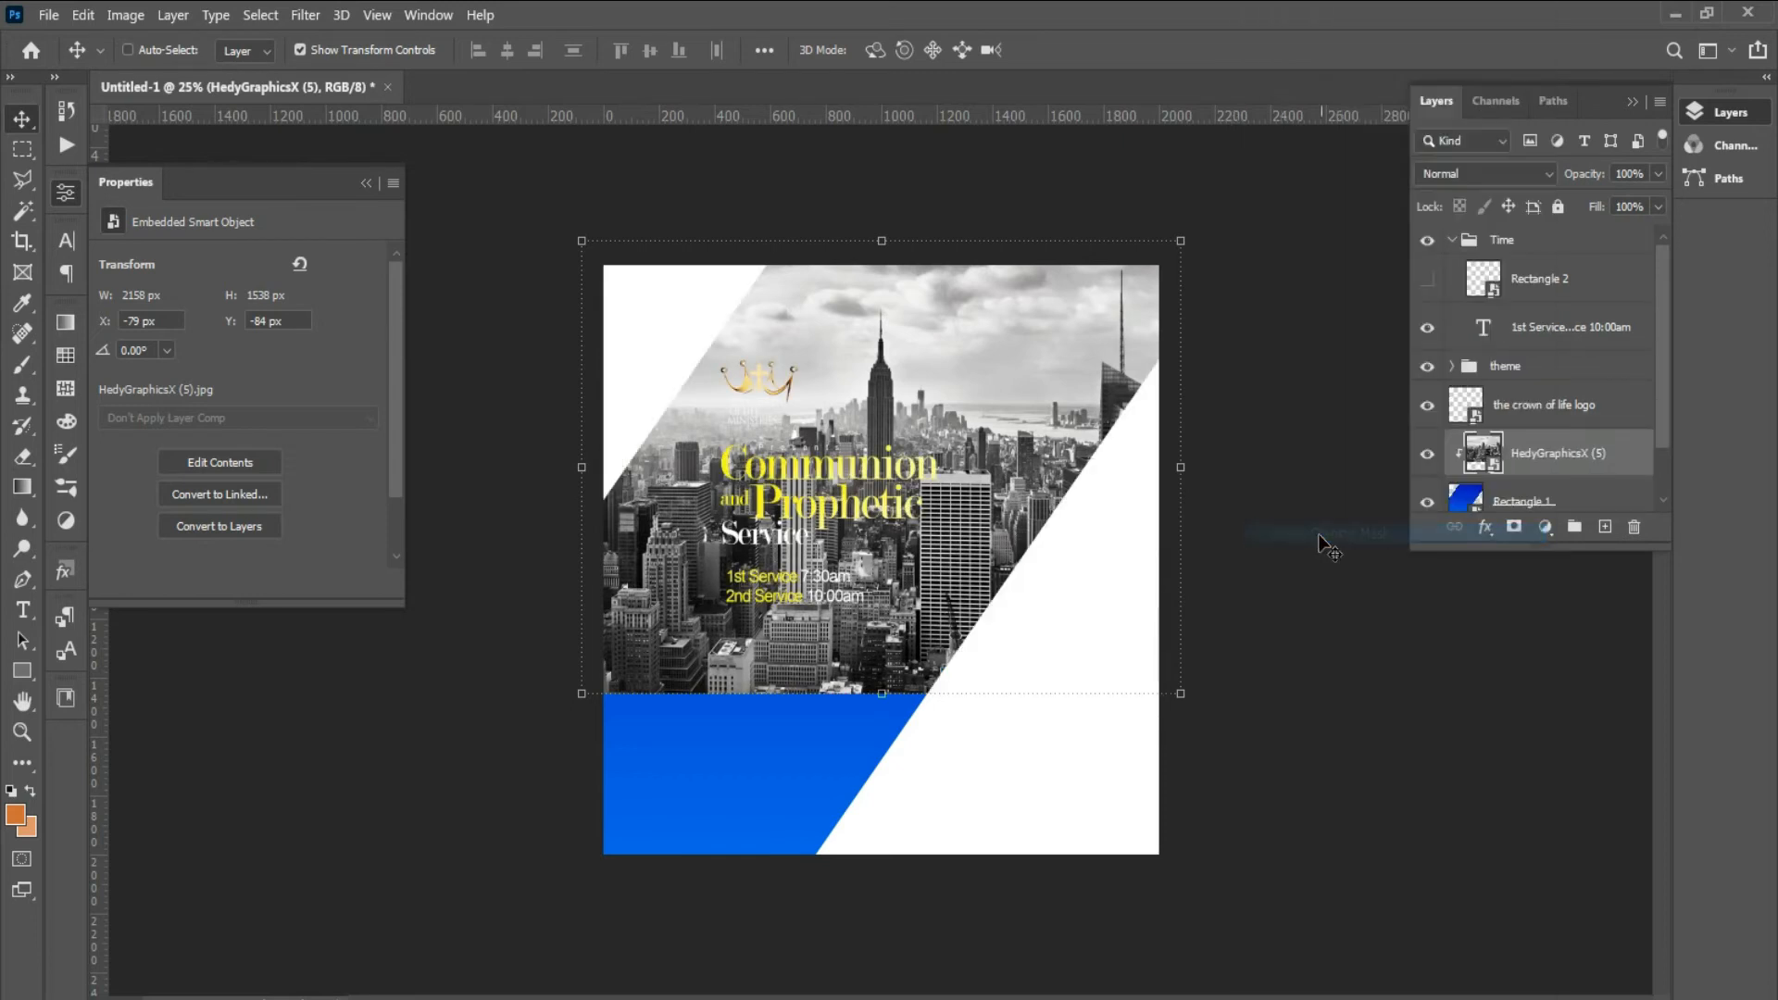
- Set the city image's blend mode to Overlay and shift the image up on the blue band
{"action": "left_click", "coordinate": [1505, 174]}
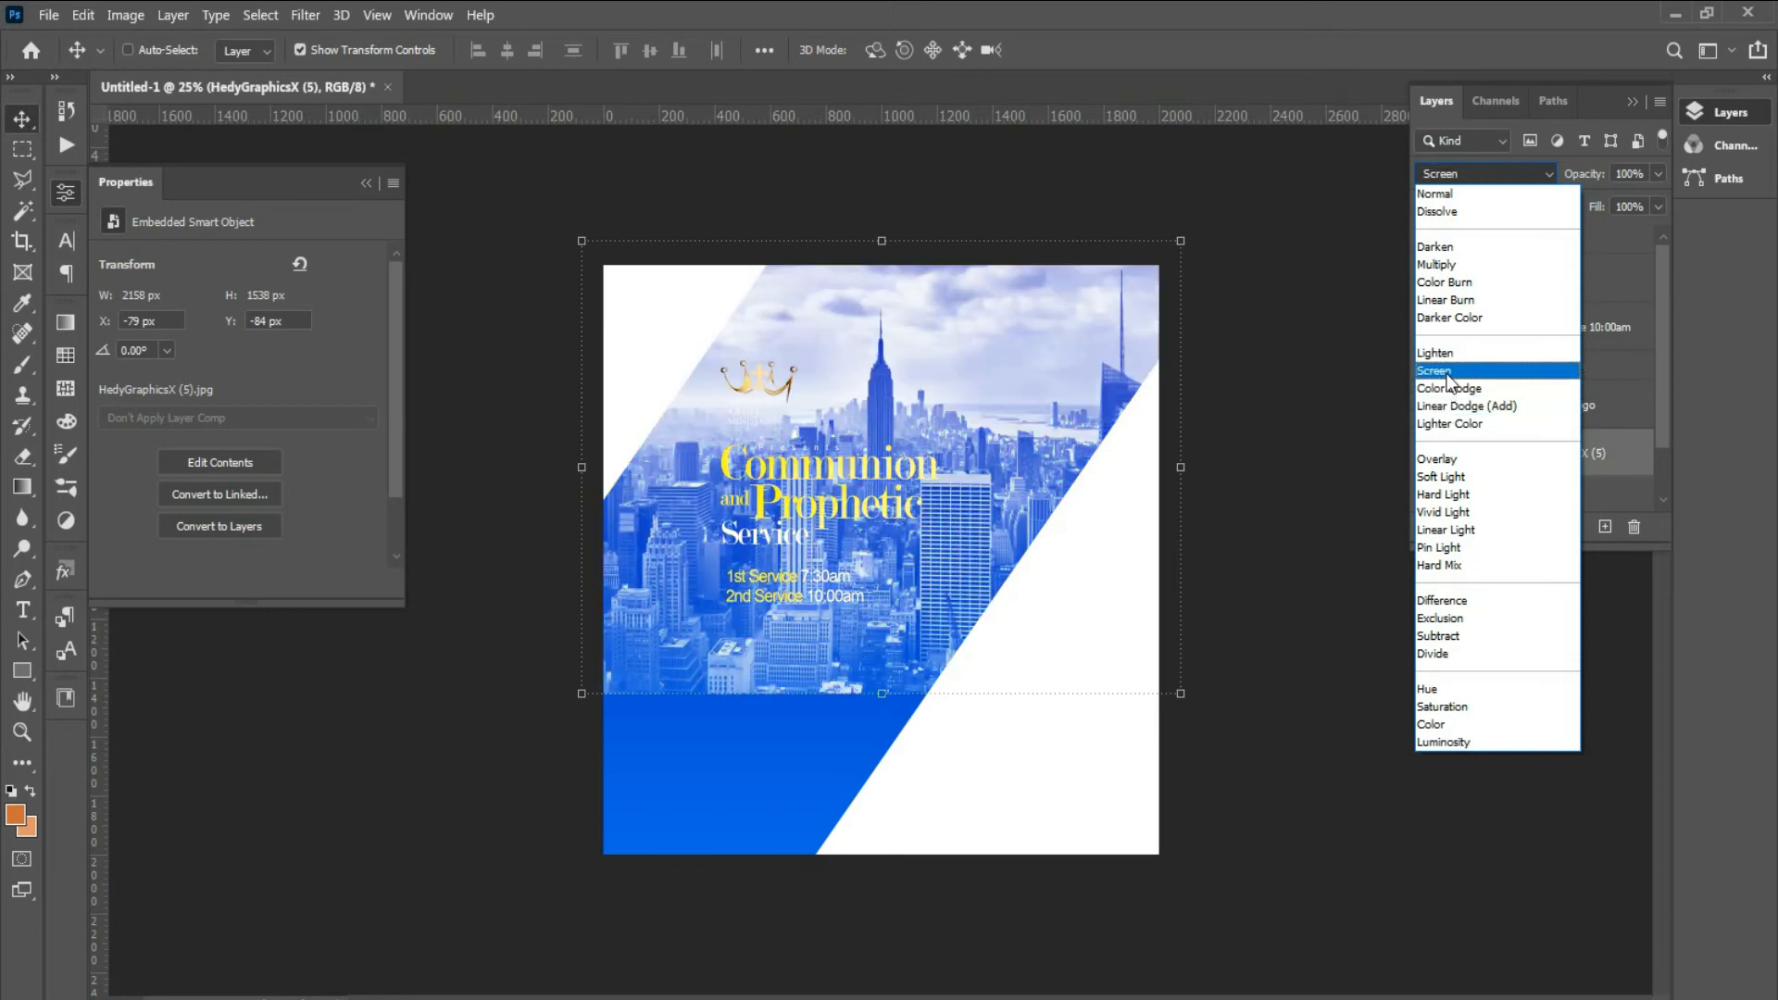
{"action": "left_click", "coordinate": [1449, 460]}
{"action": "left_click_drag", "start_coordinate": [946, 491], "coordinate": [947, 460]}
- Lower the city image layer's fill to 49%
{"action": "left_click", "coordinate": [1657, 204]}
{"action": "left_click_drag", "start_coordinate": [1615, 235], "coordinate": [1613, 235]}
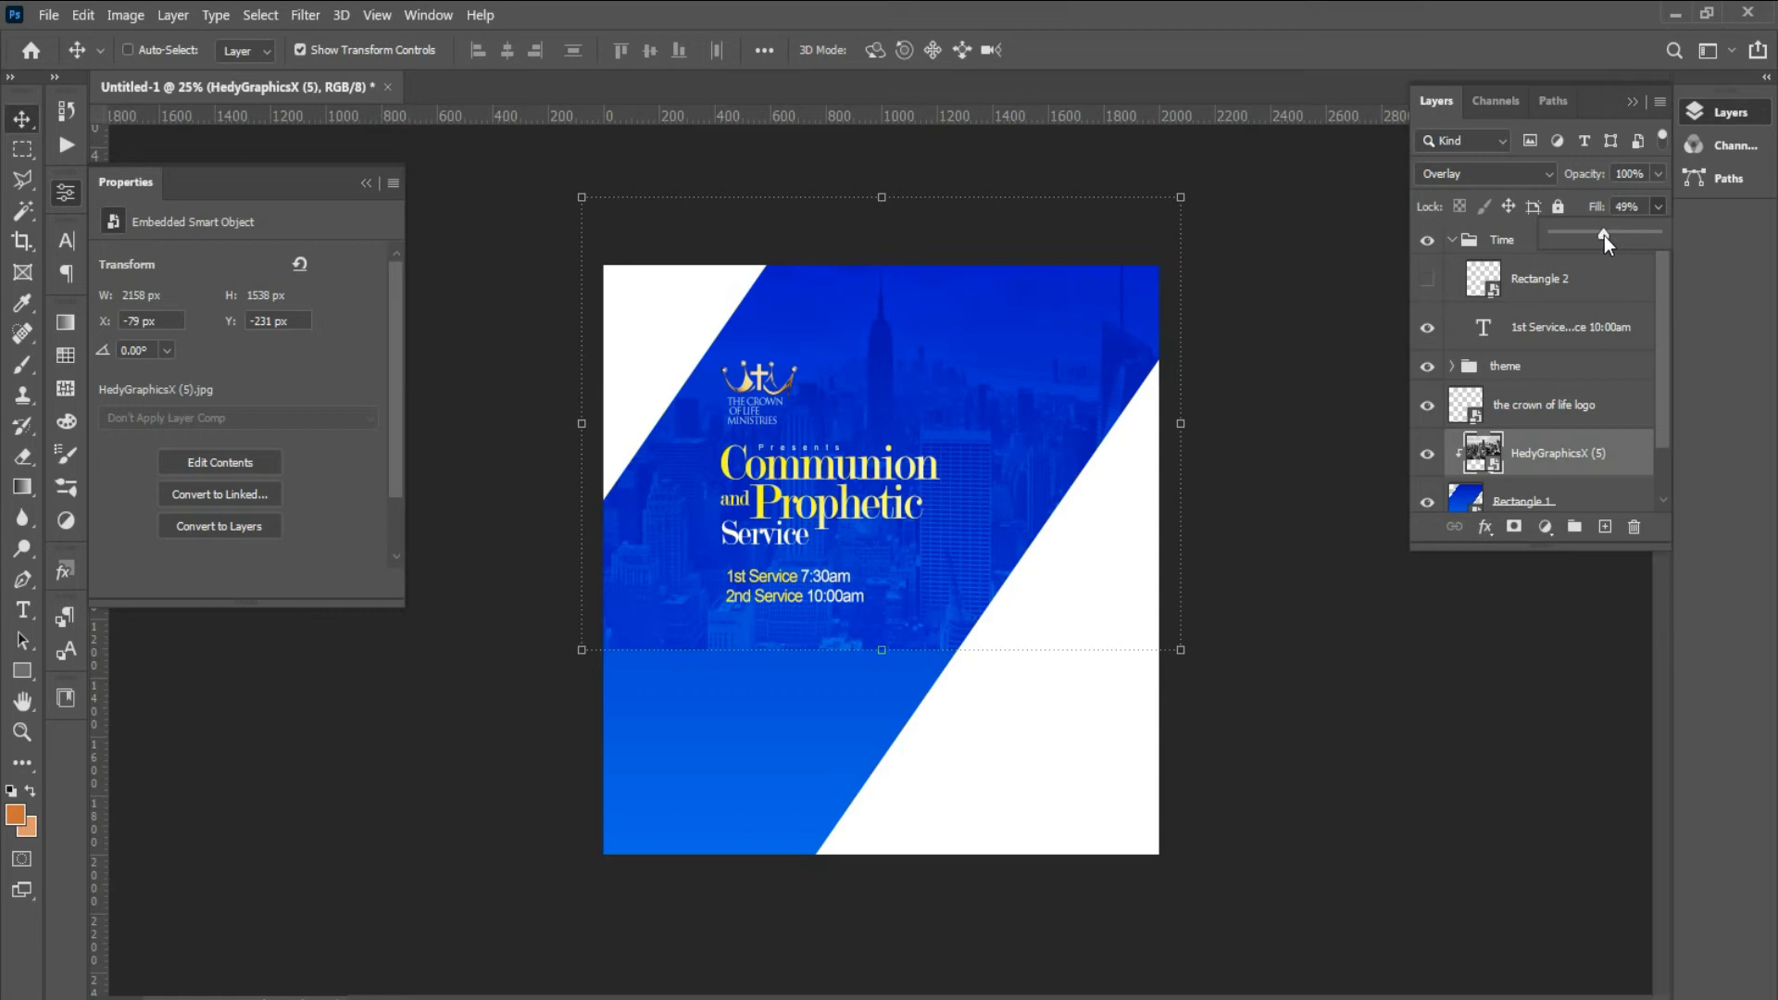
- Rasterize the city image layer and fade its hard lower edge into the blue band with a soft 1100 px Eraser at 6% flow
{"action": "right_click", "coordinate": [1576, 452]}
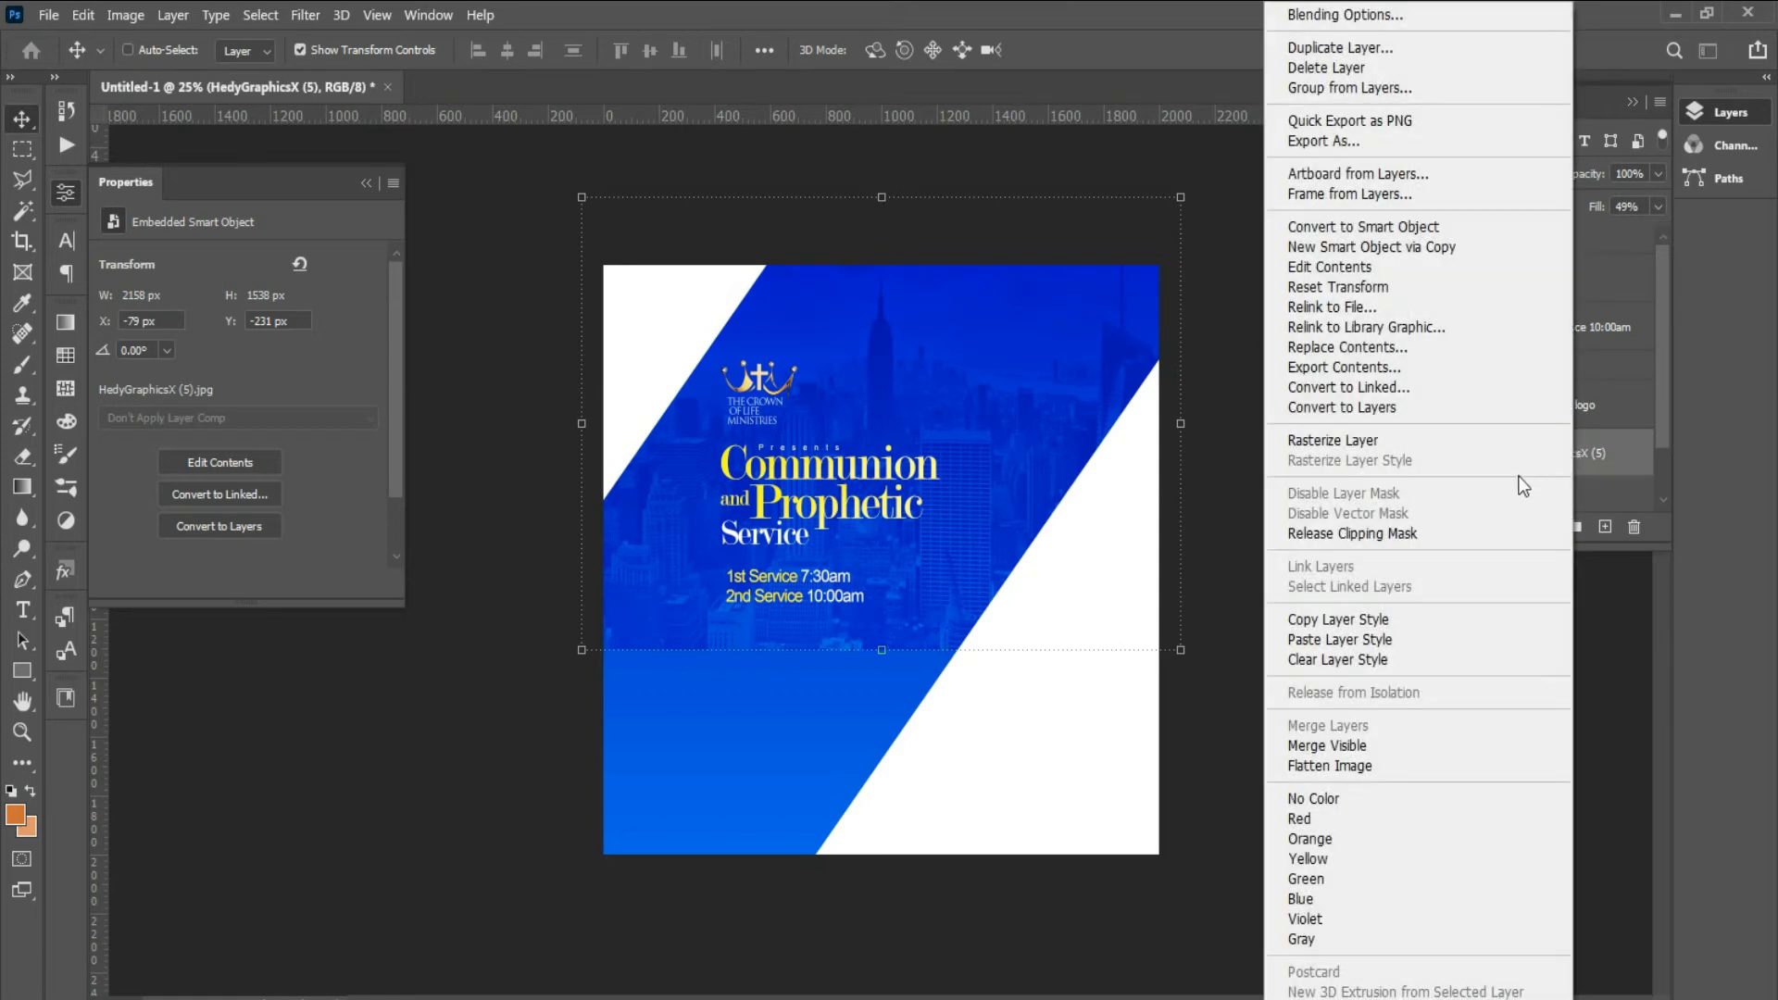
{"action": "left_click", "coordinate": [1331, 441]}
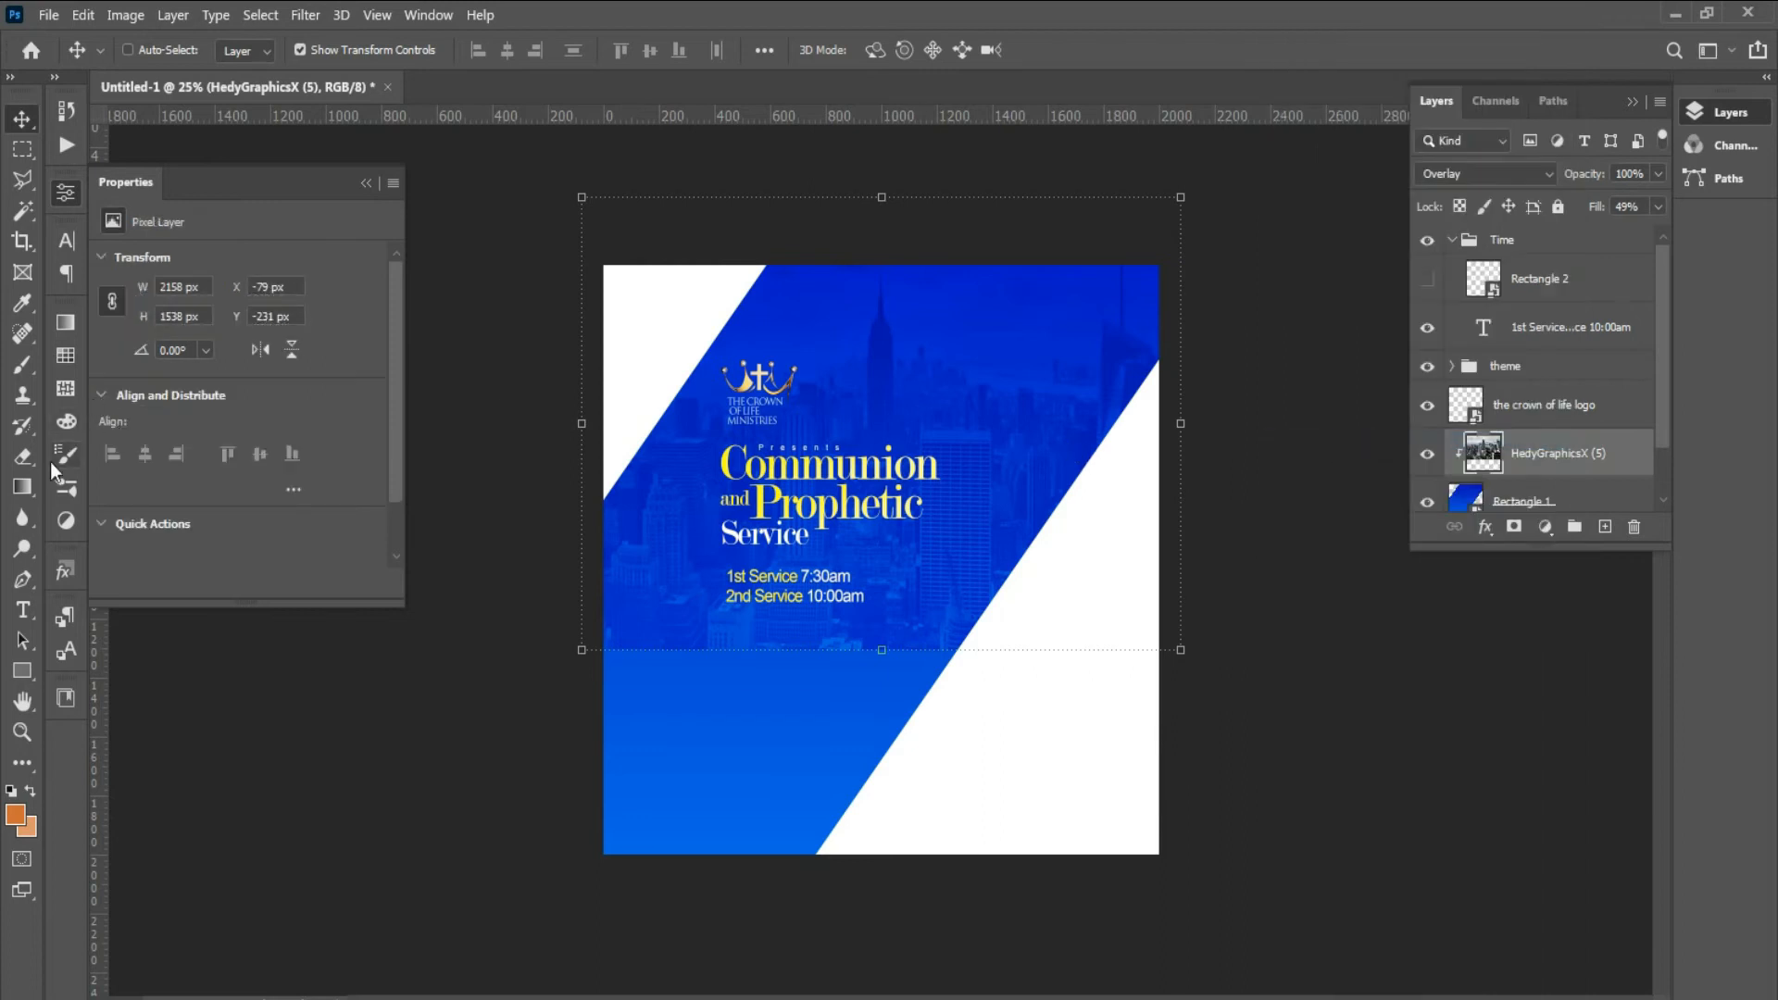
{"action": "left_click", "coordinate": [22, 455]}
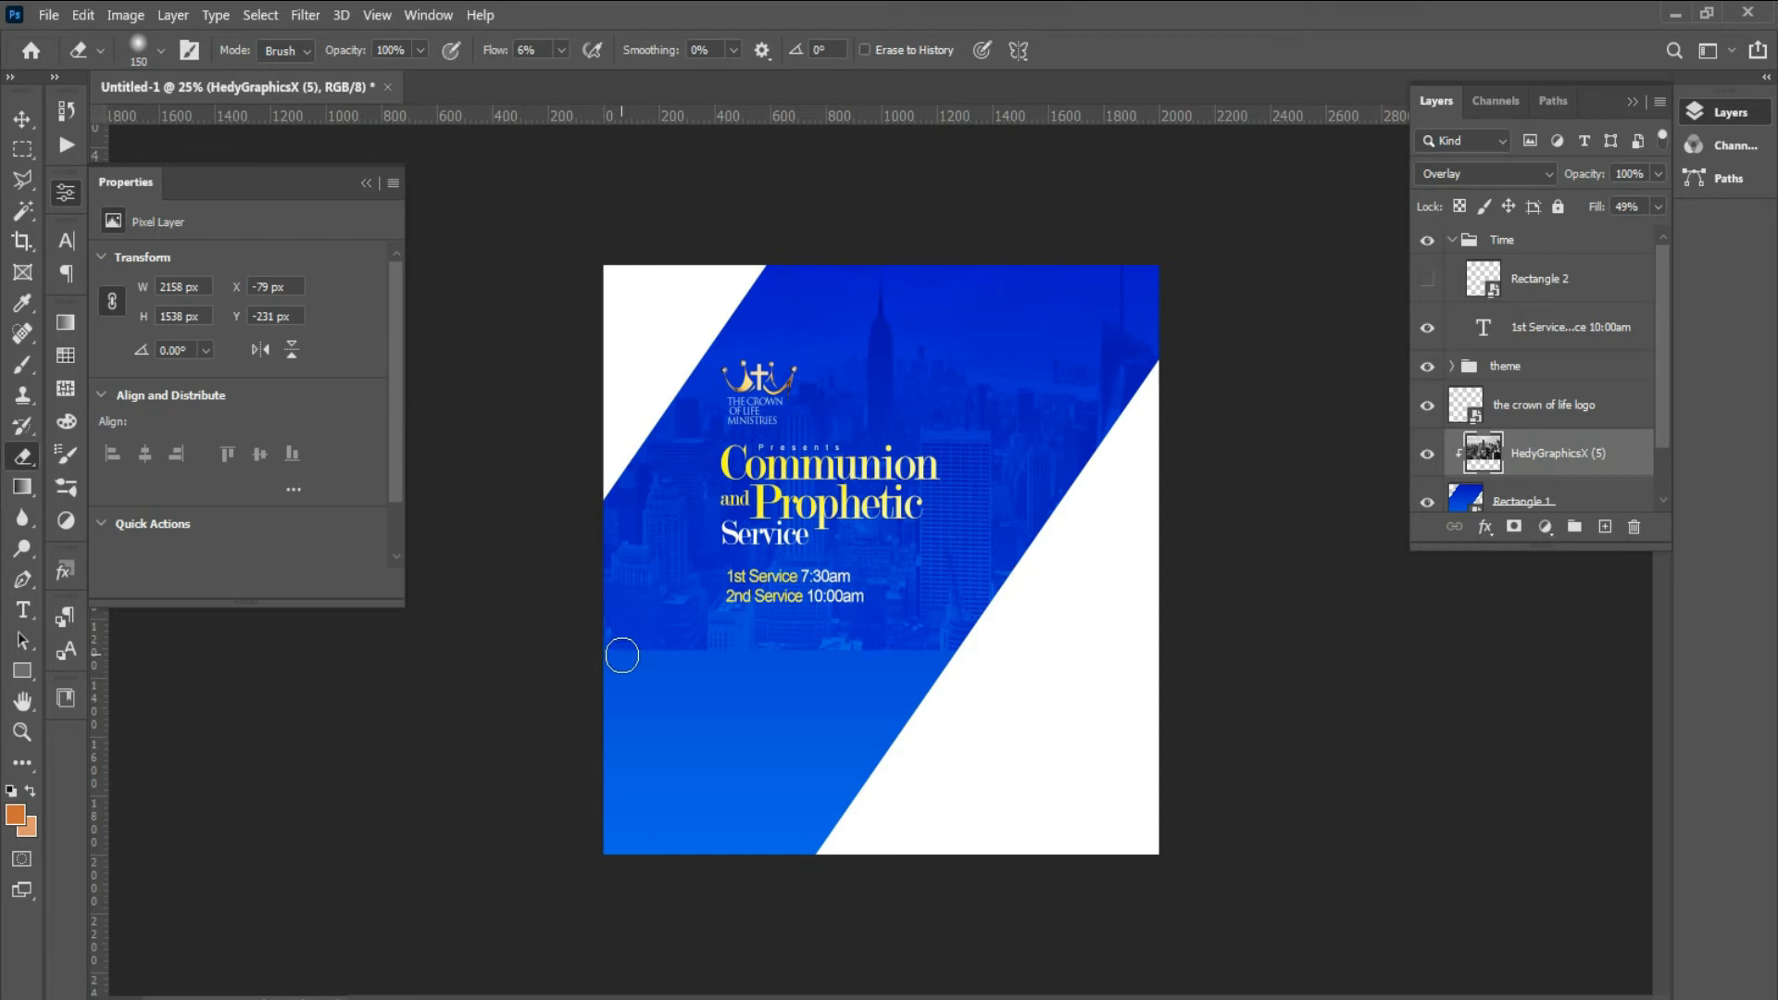
{"action": "key", "text": "bracketright"}
{"action": "key", "text": "bracketright"}
{"action": "key", "text": "bracketright"}
{"action": "key", "text": "bracketright"}
{"action": "key", "text": "bracketright"}
{"action": "key", "text": "bracketright"}
{"action": "key", "text": "bracketright"}
{"action": "key", "text": "bracketright"}
{"action": "key", "text": "bracketright"}
{"action": "key", "text": "bracketright"}
{"action": "key", "text": "bracketright"}
{"action": "key", "text": "bracketright"}
{"action": "key", "text": "bracketright"}
{"action": "left_click_drag", "start_coordinate": [802, 704], "coordinate": [864, 705]}
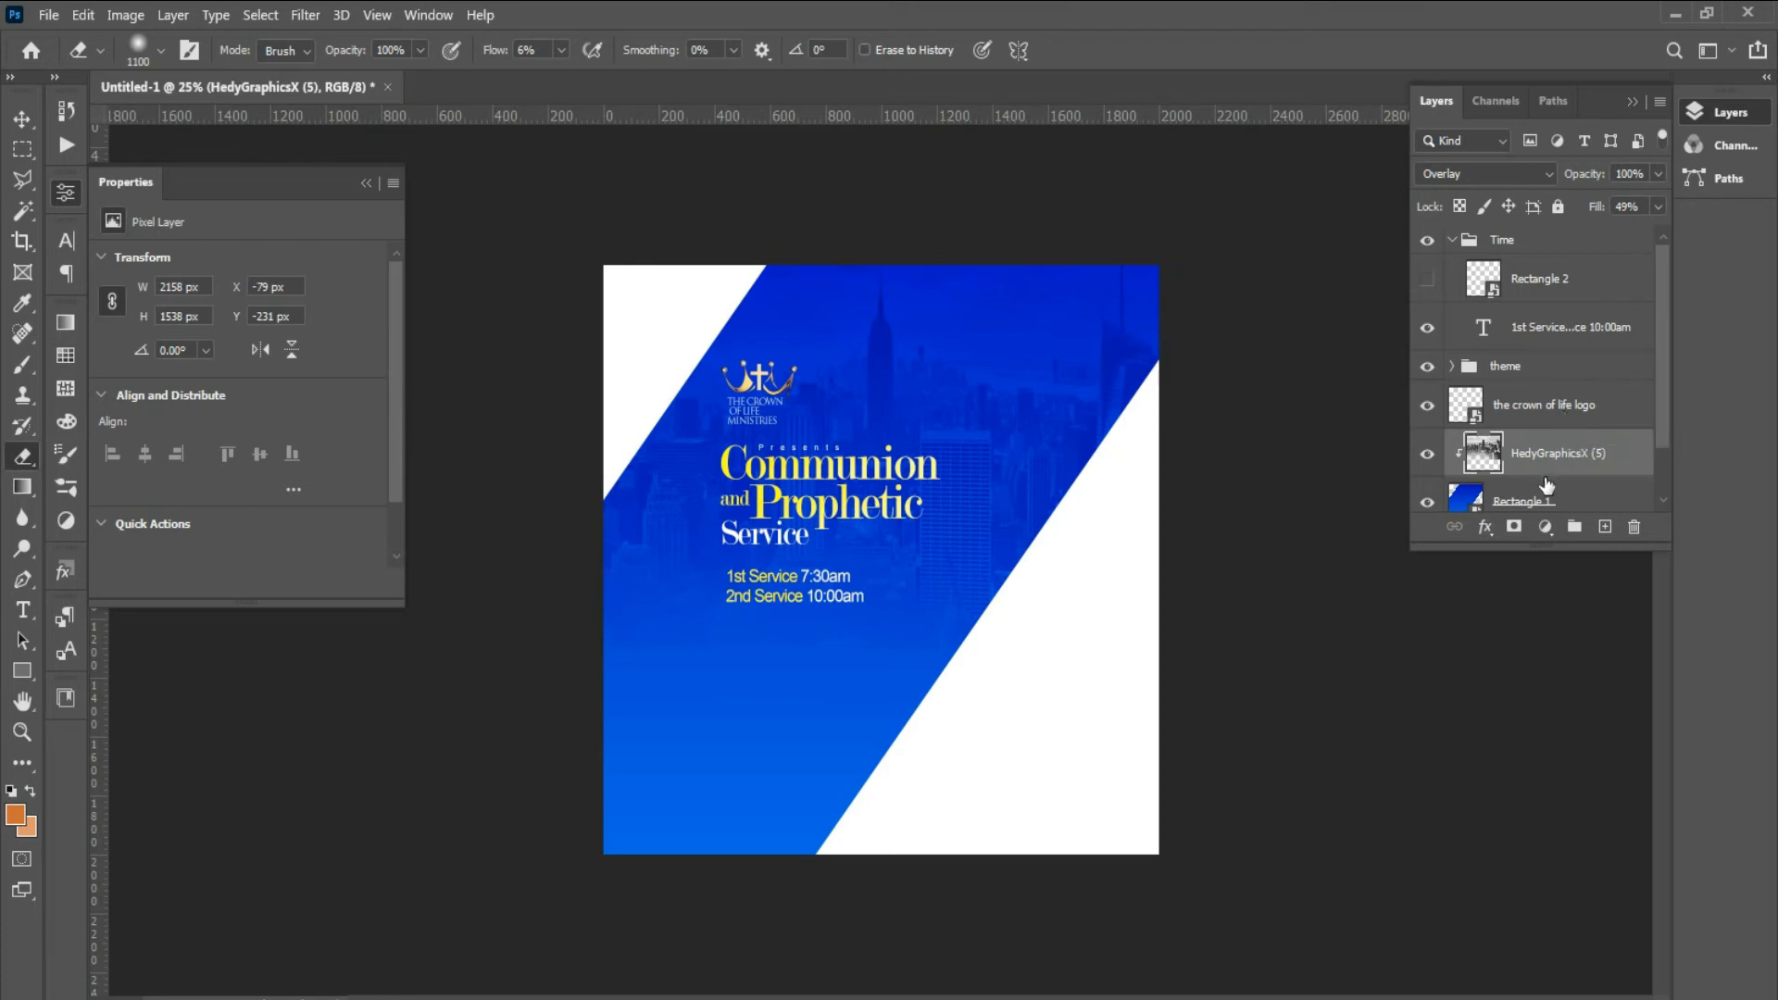
- Group the city image and Rectangle 1 layers and name the group Background
{"action": "scroll", "coordinate": [1548, 477], "scroll_direction": "down", "scroll_amount": 2}
{"action": "left_click", "coordinate": [1559, 443], "text": "shift"}
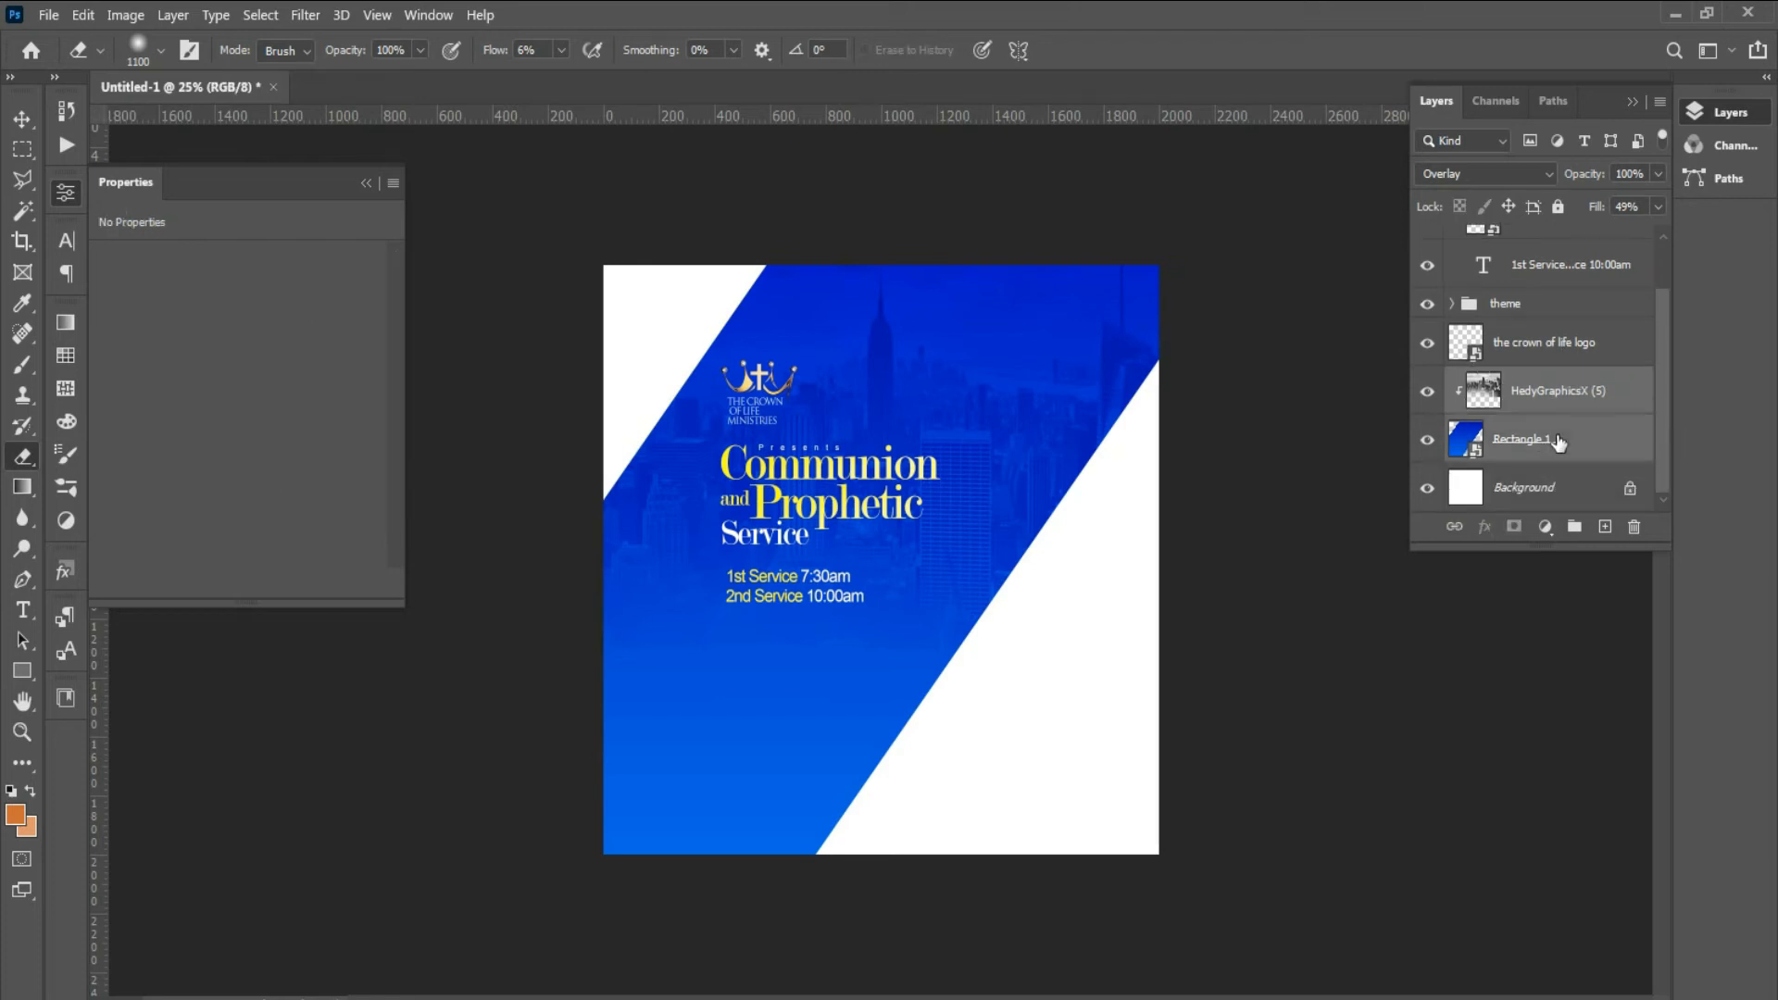
{"action": "key", "text": "ctrl+g"}
{"action": "double_click", "coordinate": [1530, 443]}
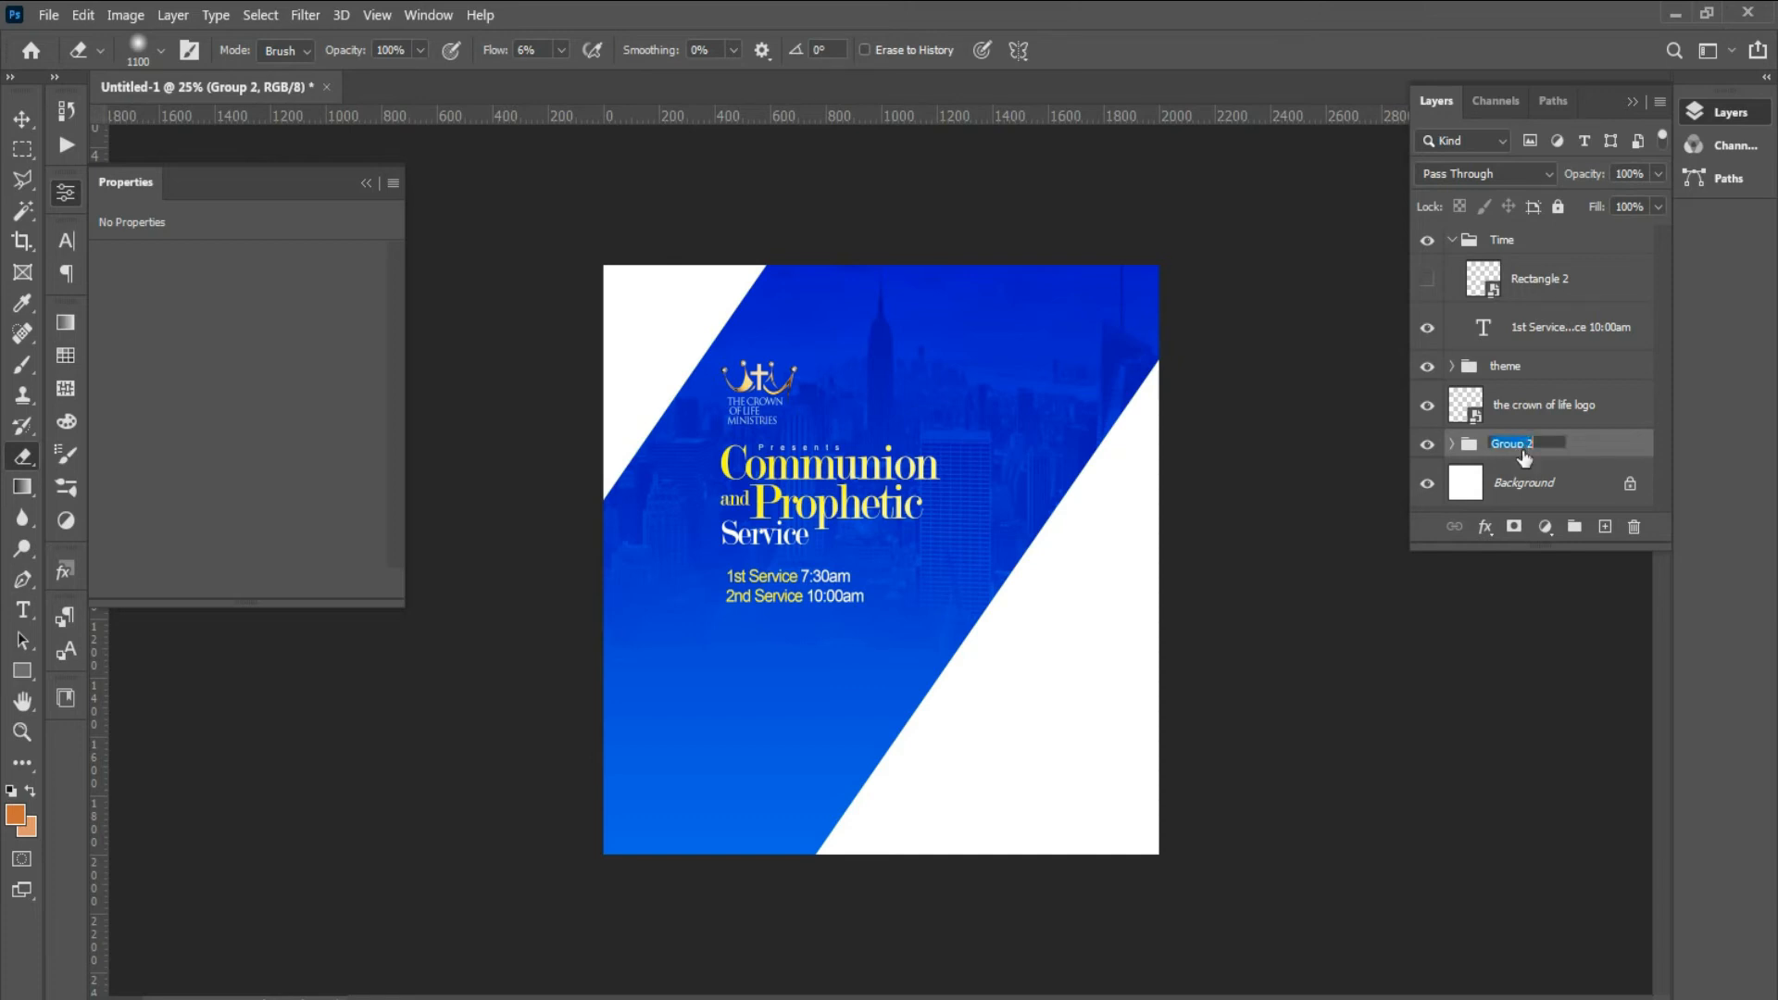
{"action": "type", "text": "Ba"}
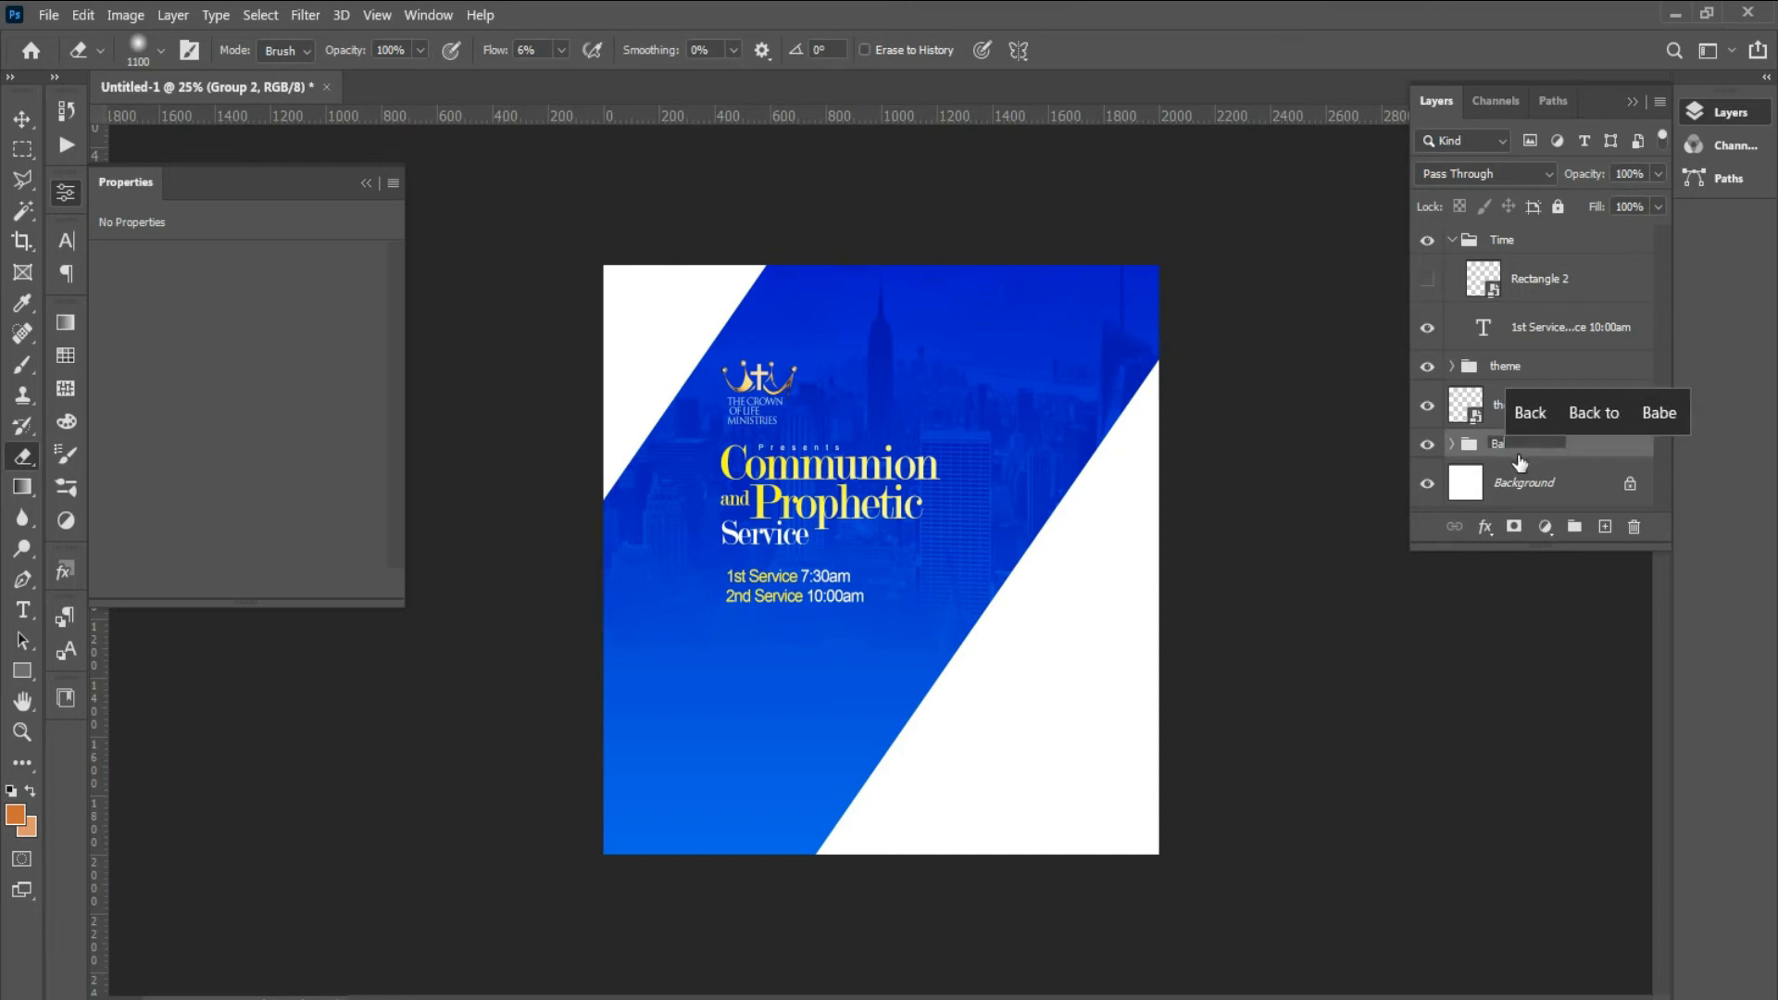
{"action": "type", "text": "ck"}
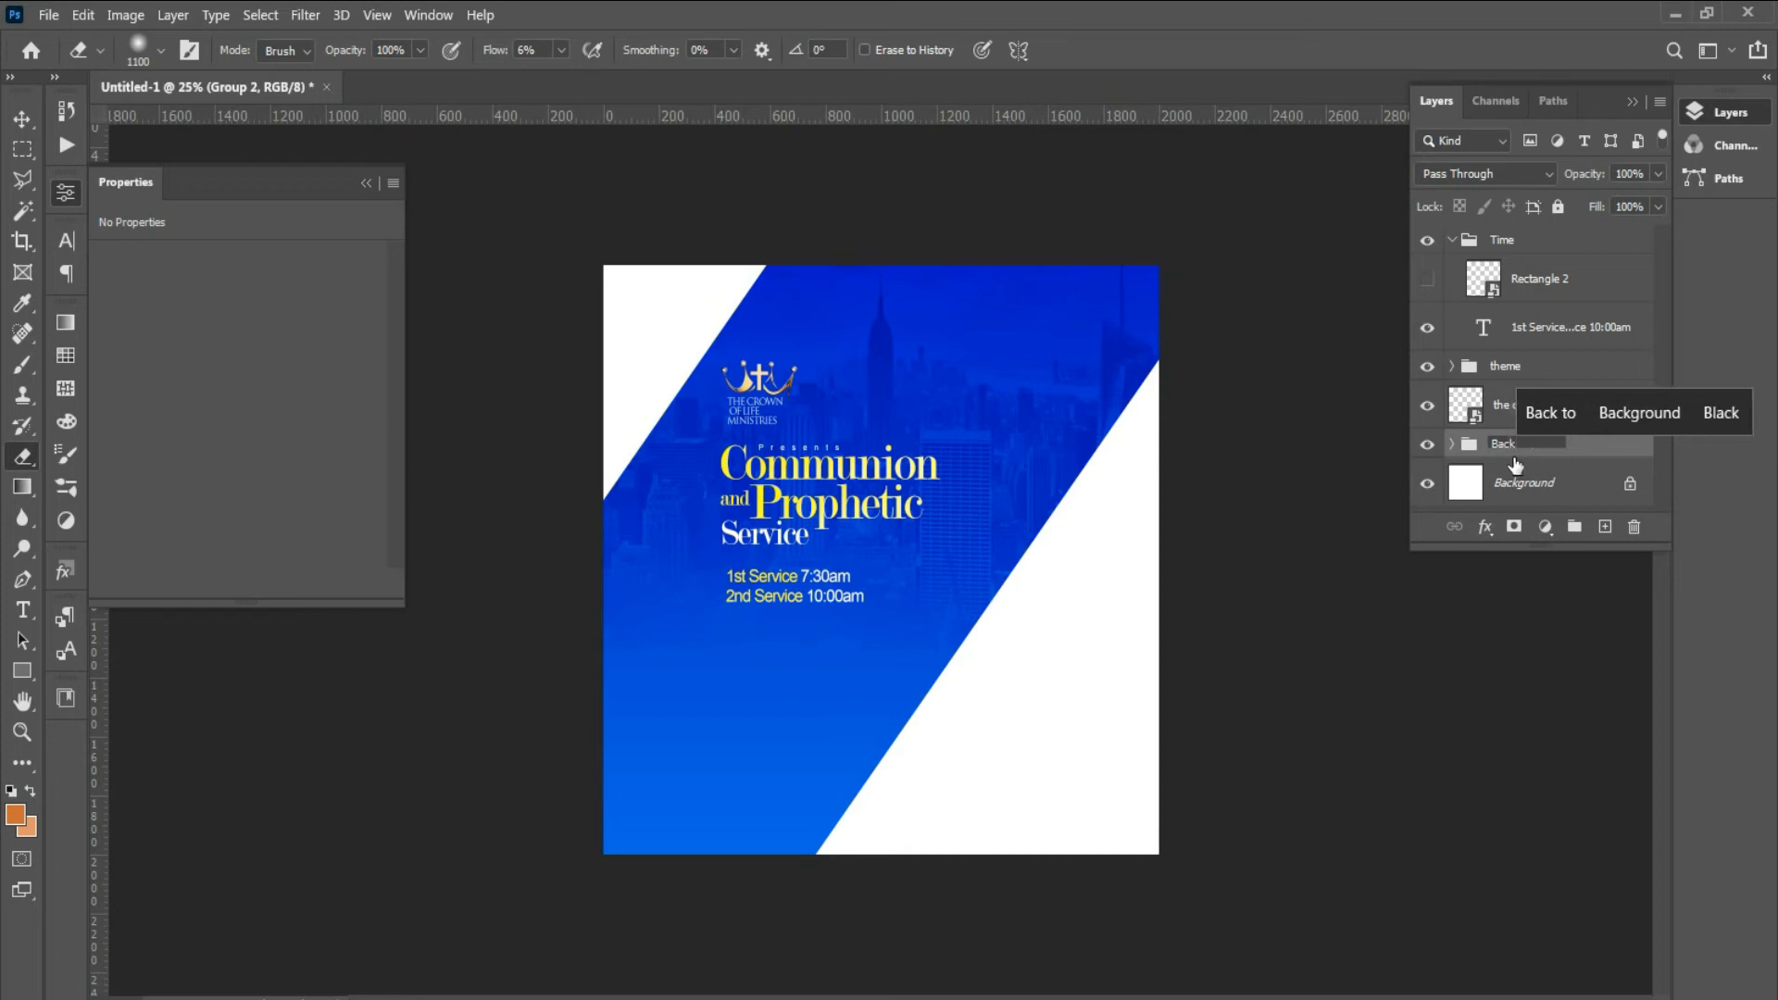
{"action": "left_click", "coordinate": [1590, 410]}
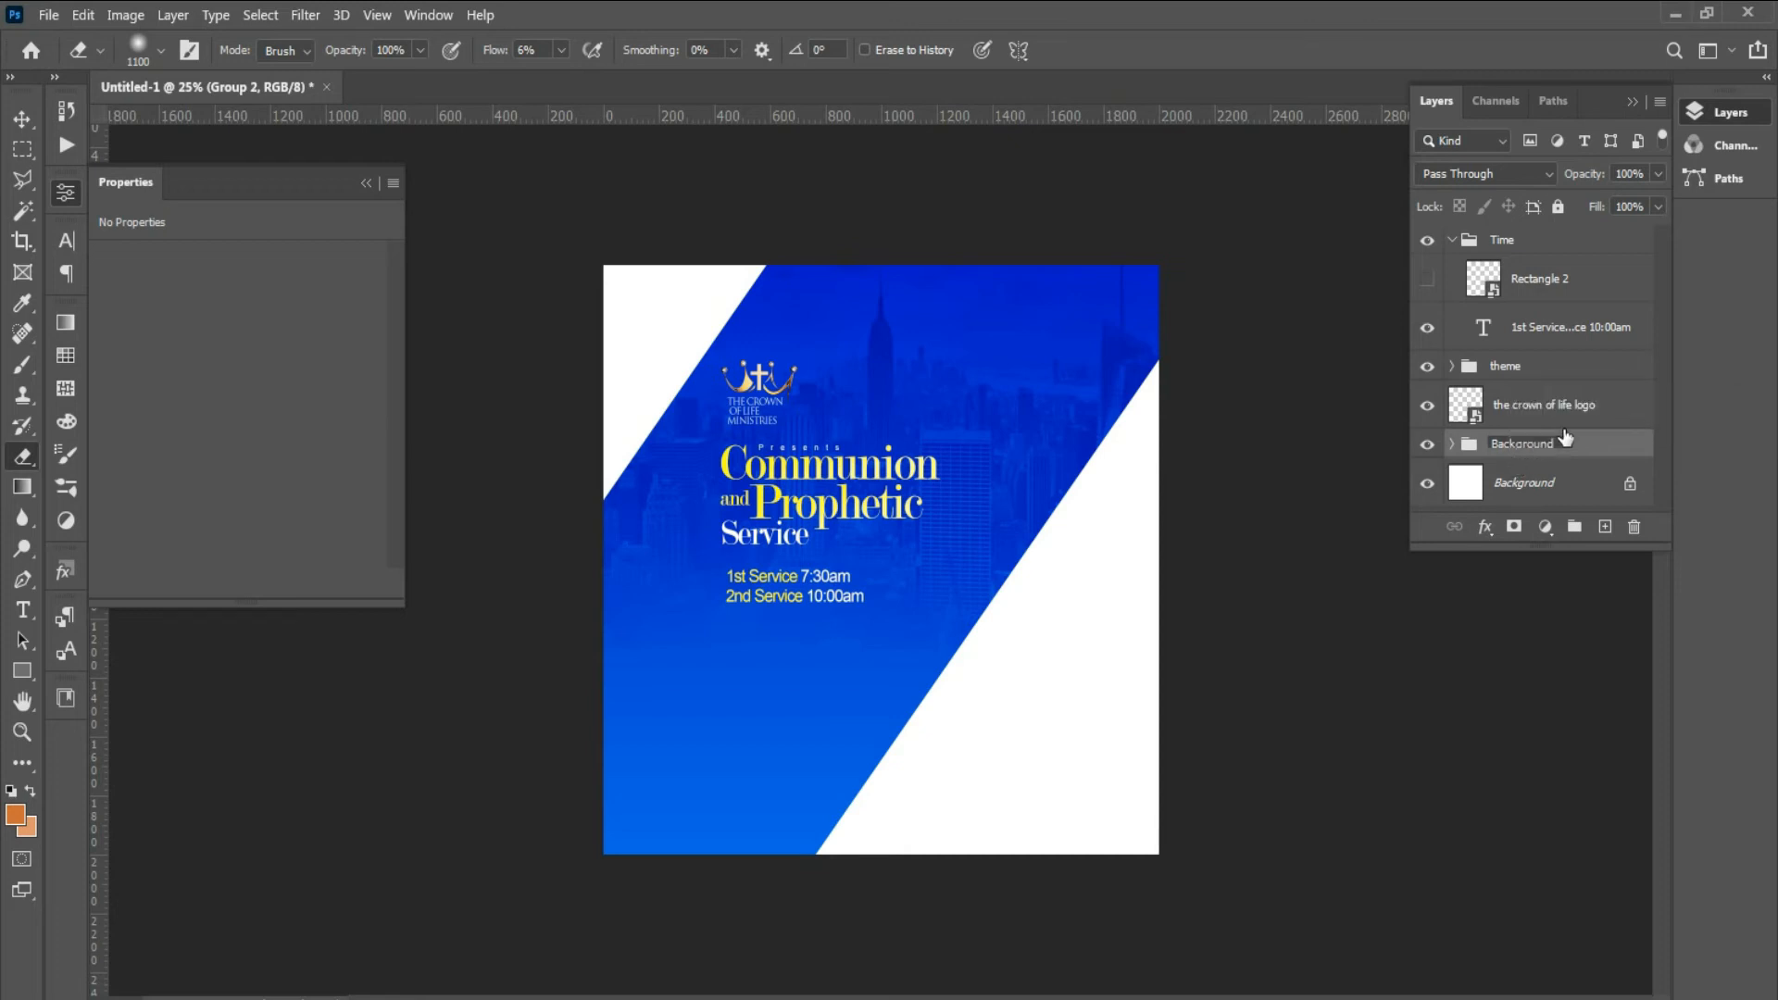
{"action": "key", "text": "Return"}
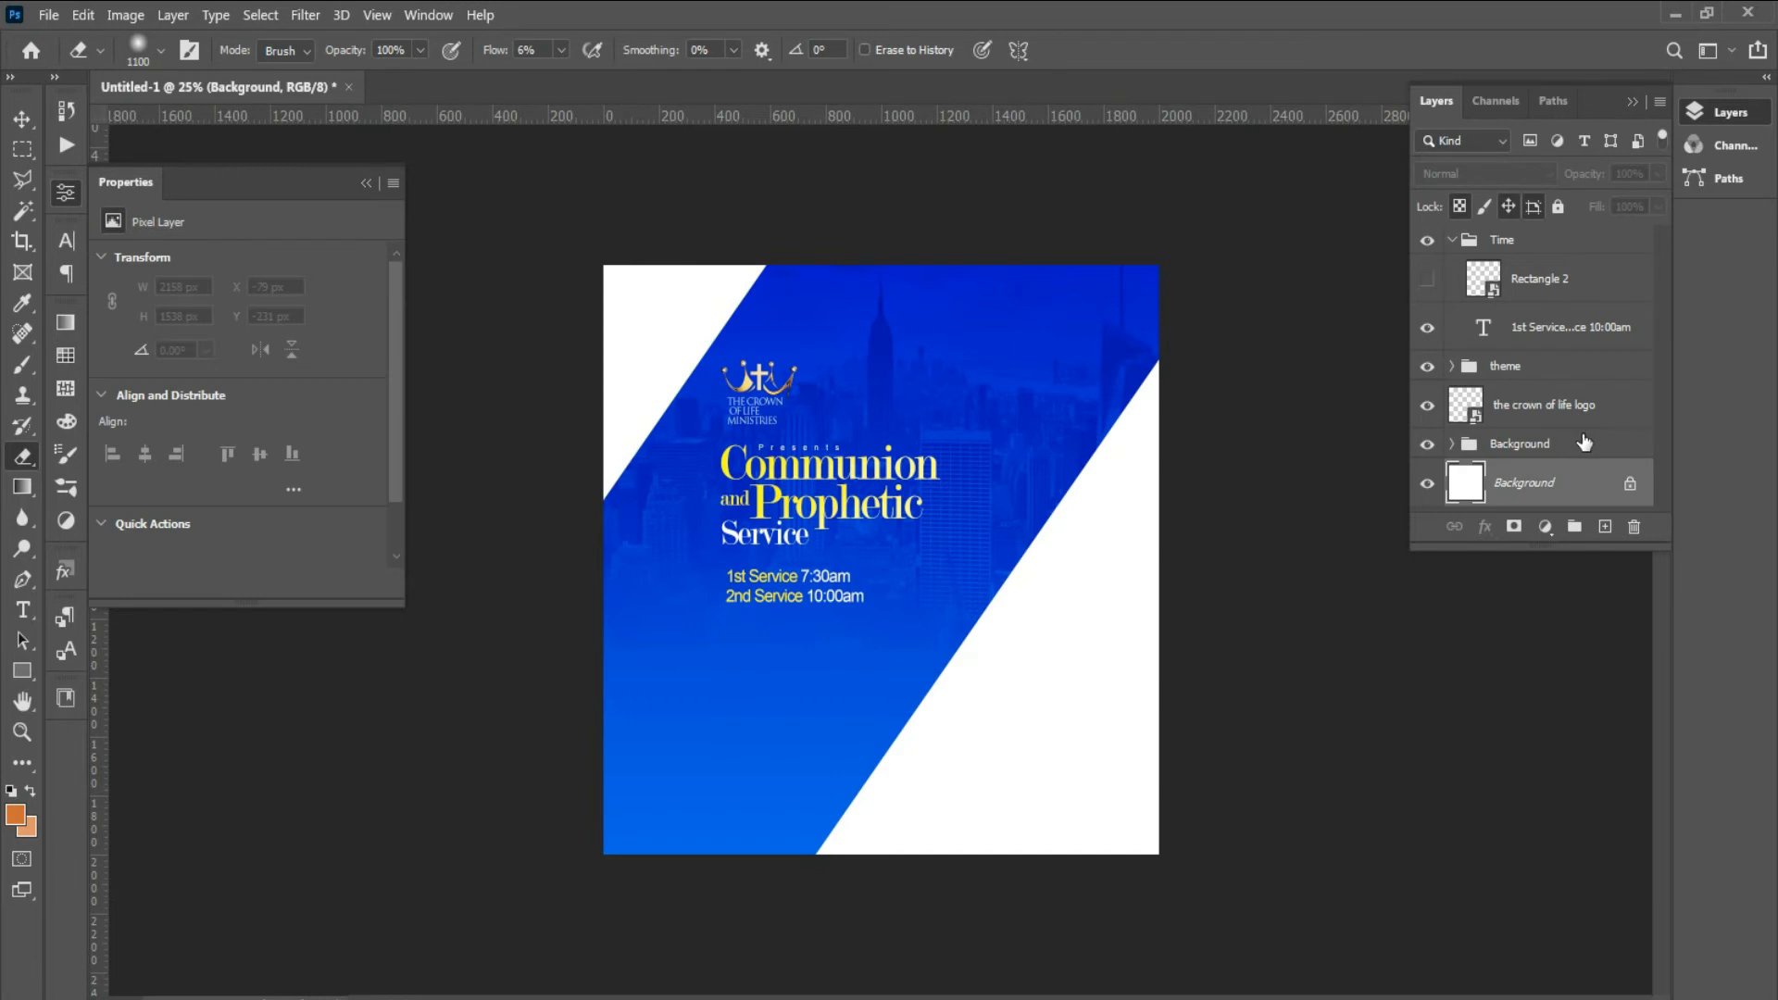
- Delete the hidden Rectangle 2 layer from the Time group and collapse the group
{"action": "left_click", "coordinate": [1581, 428]}
{"action": "left_click", "coordinate": [1528, 371]}
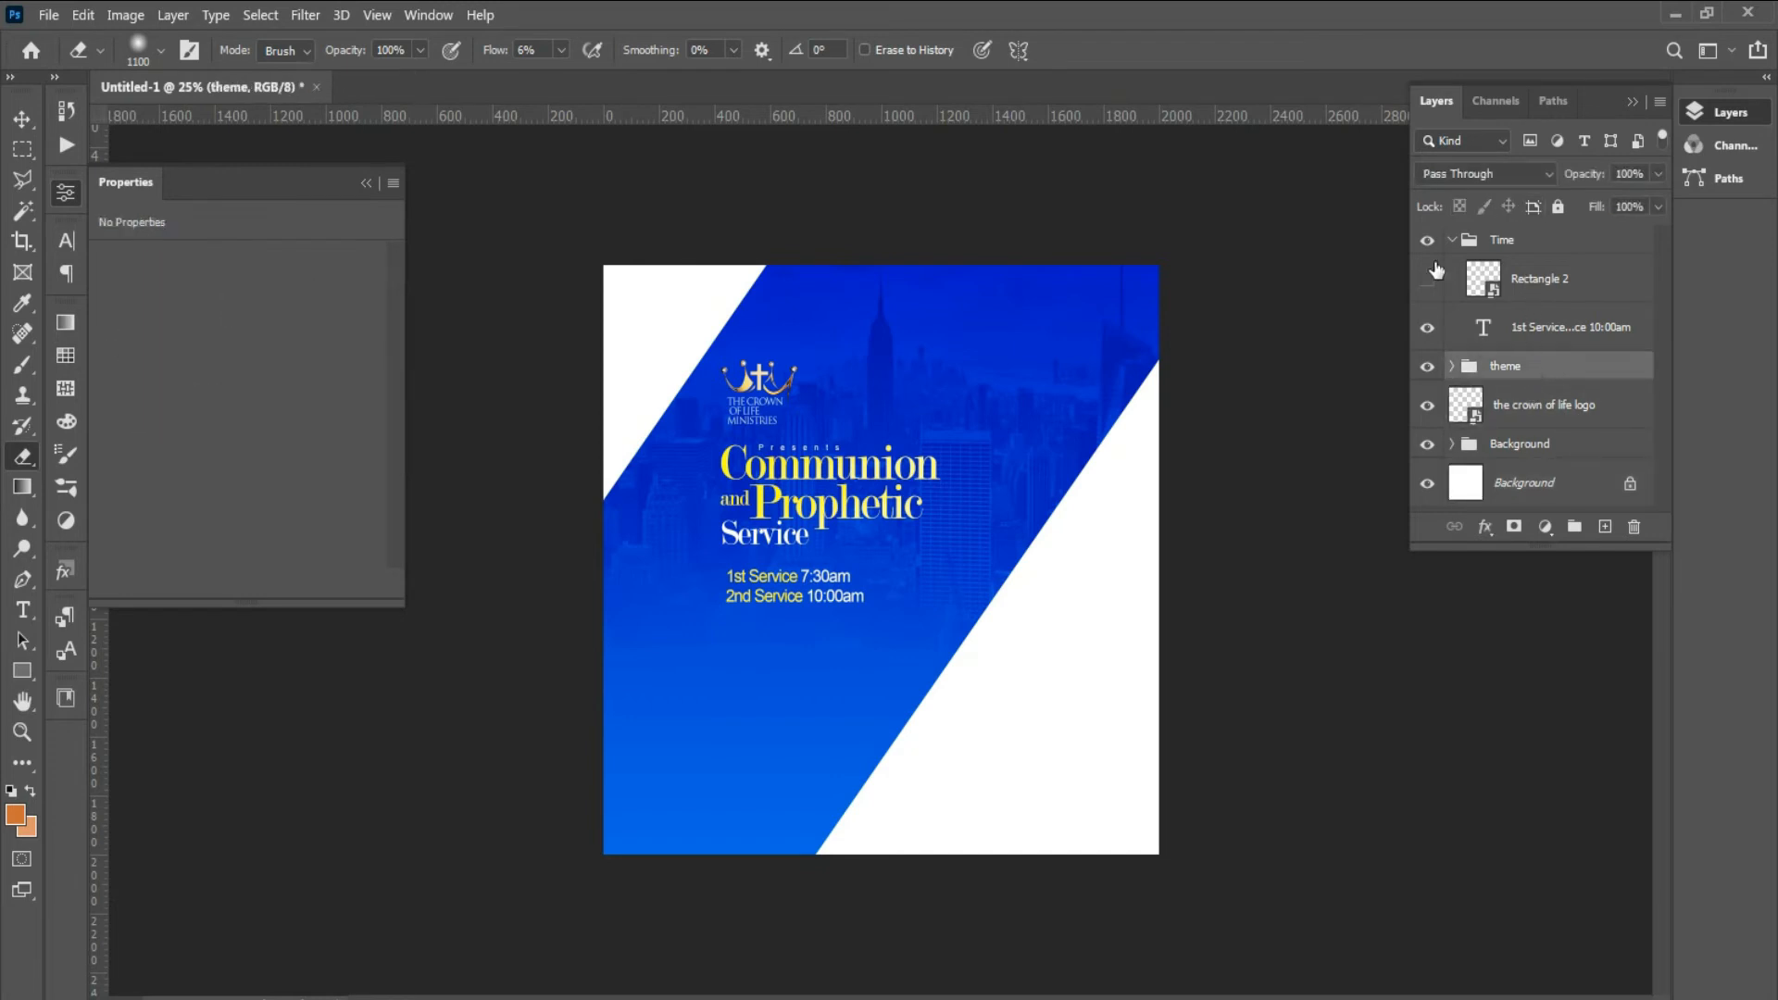
{"action": "left_click", "coordinate": [1565, 282]}
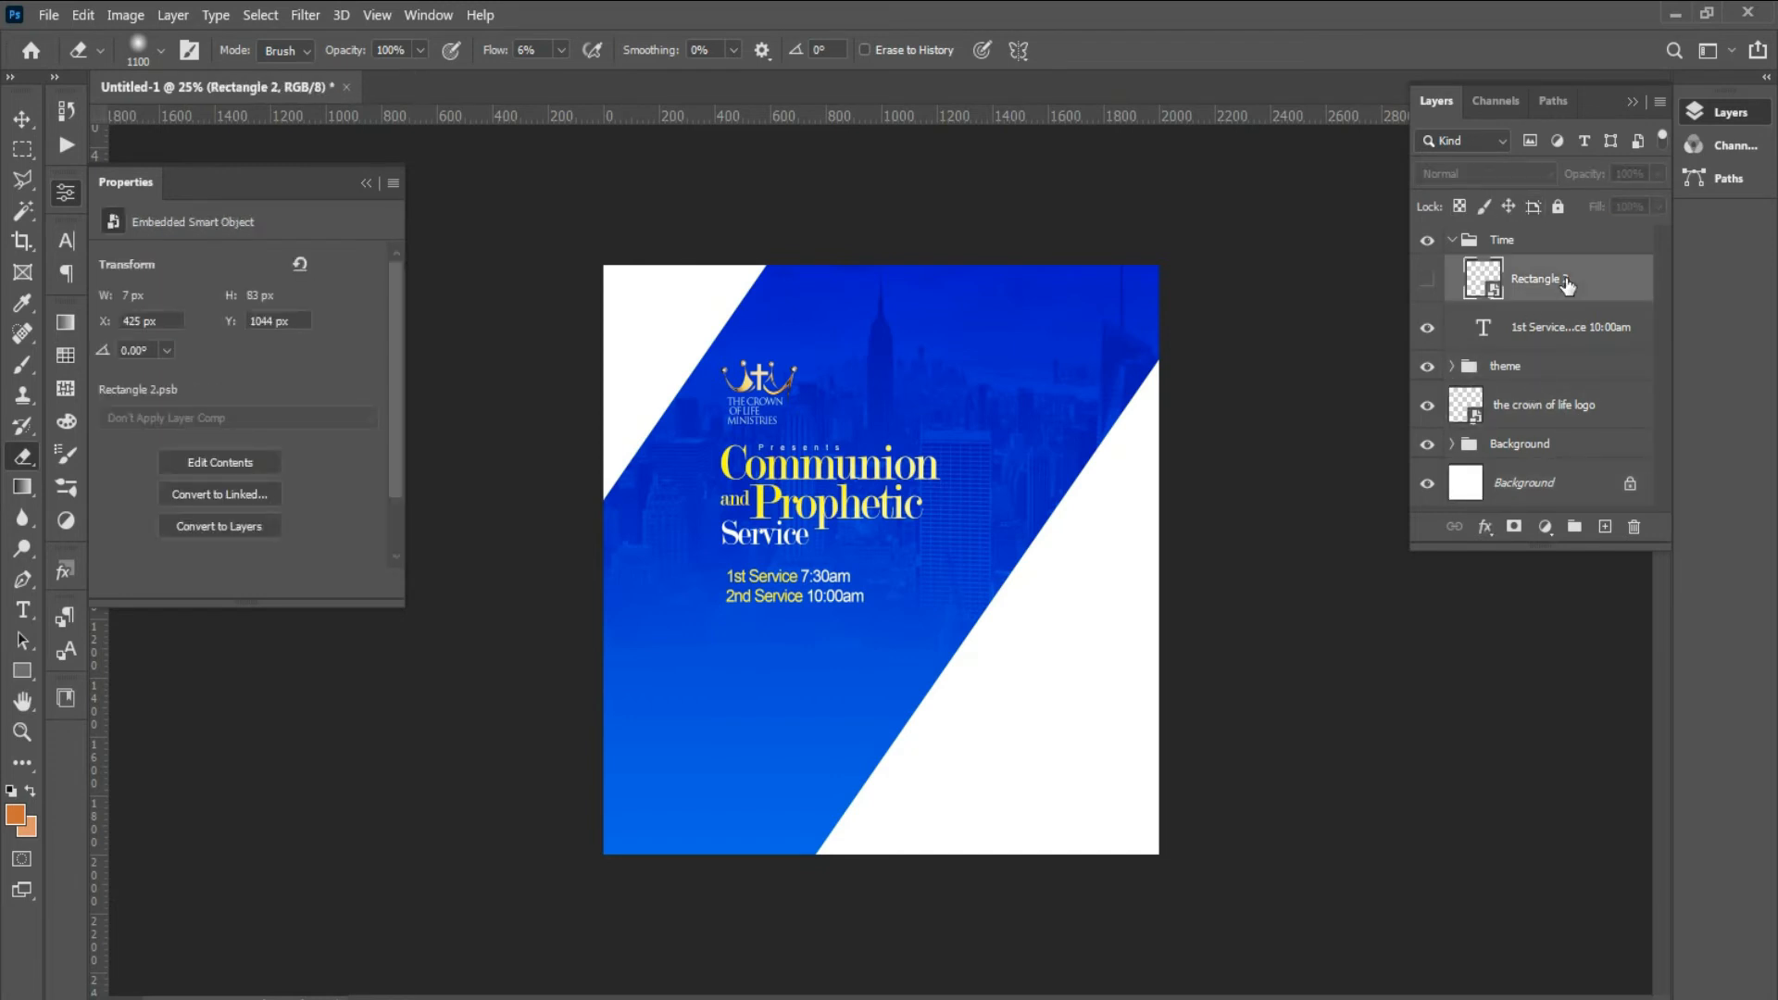
{"action": "key", "text": "Delete"}
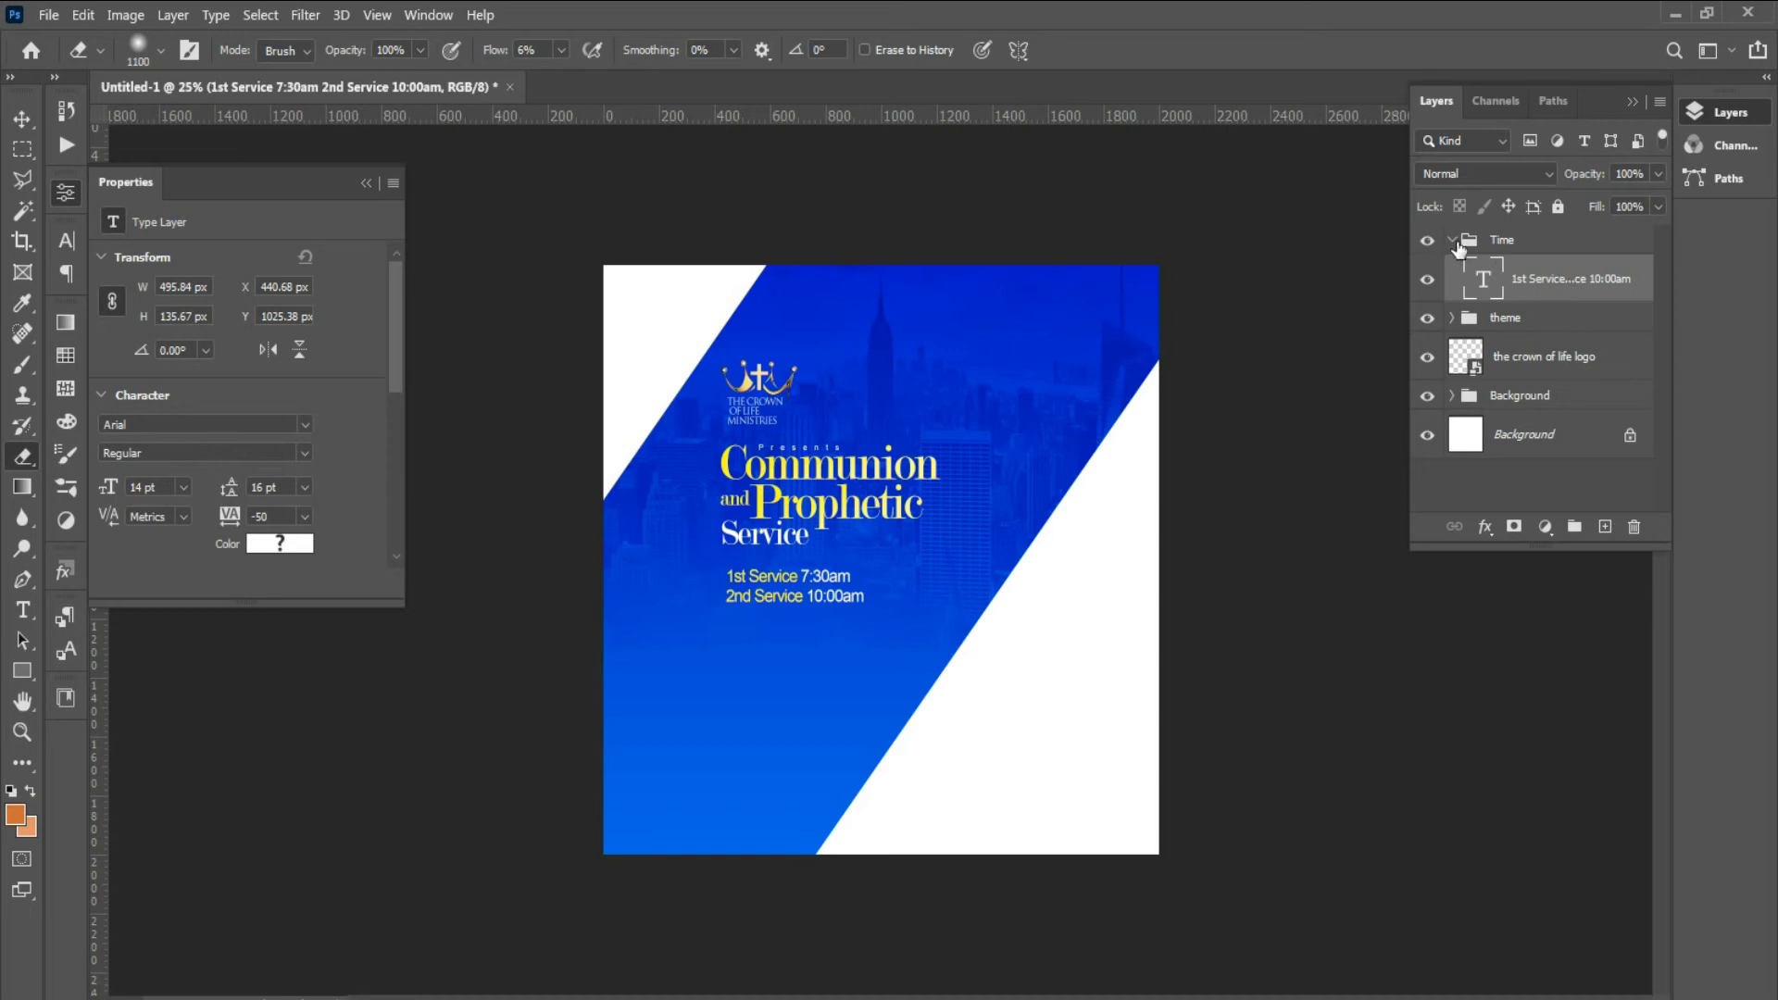
{"action": "left_click", "coordinate": [1452, 240]}
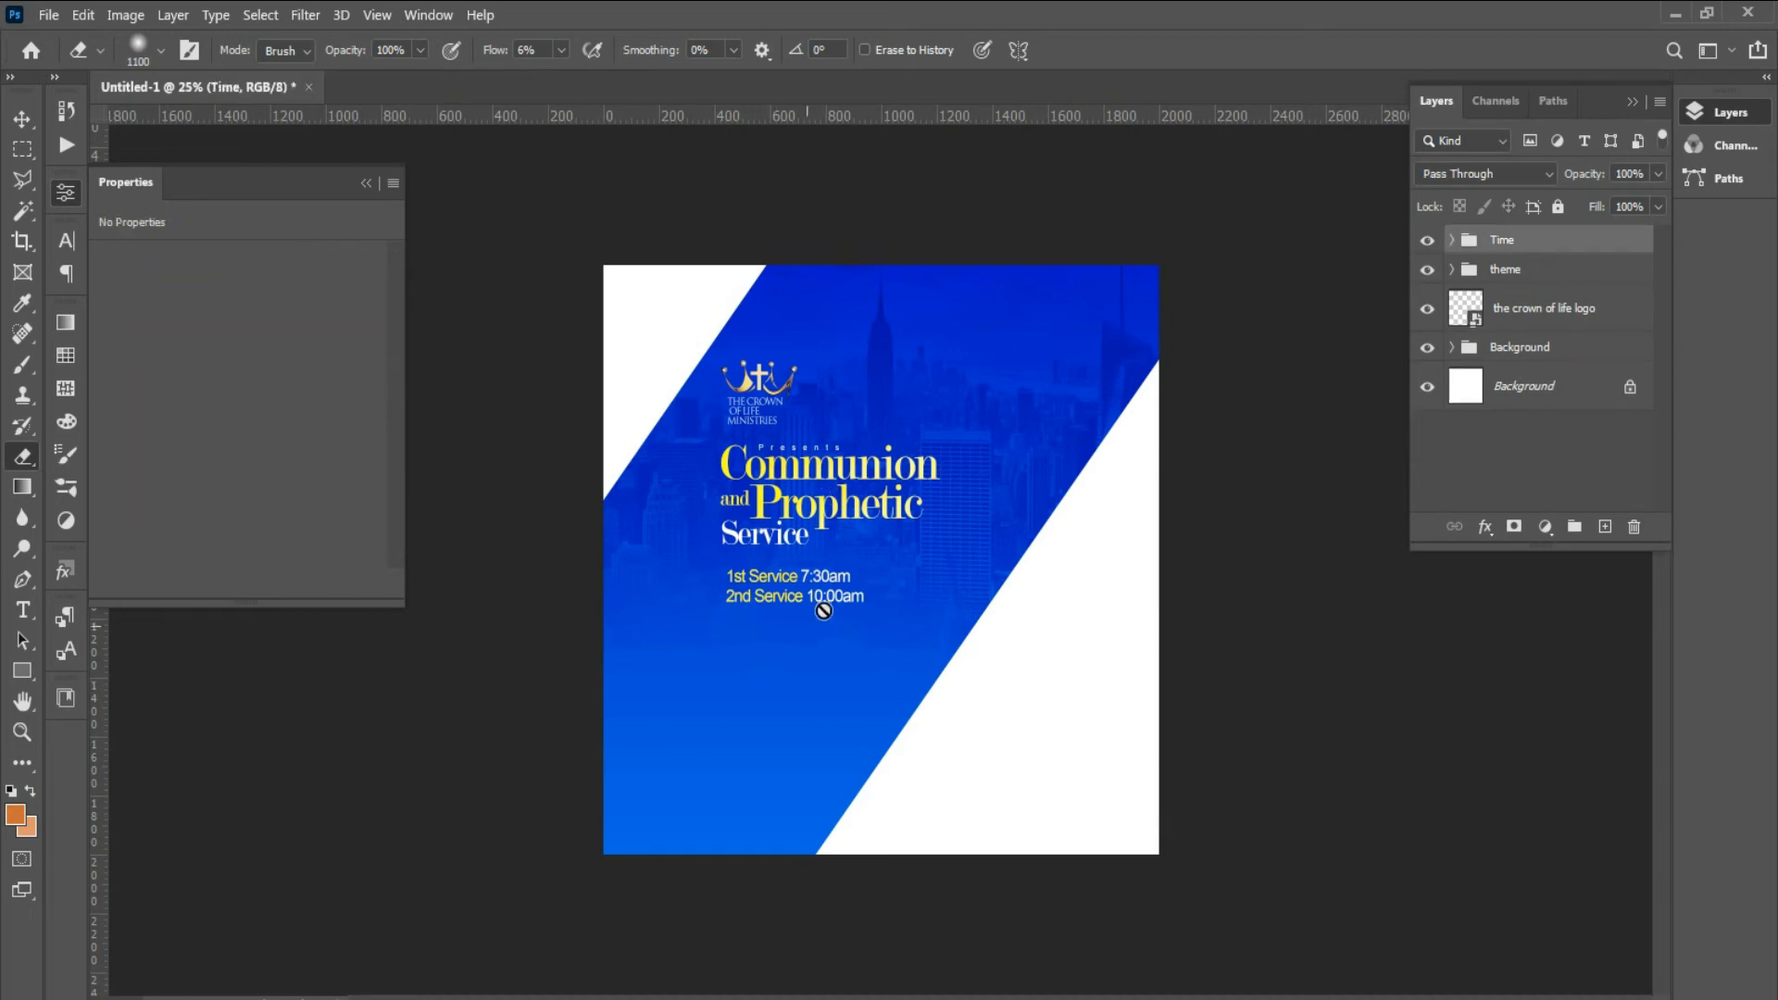
- Duplicate the service times text layer and place the copy straight below the original, keeping the two vertically aligned
{"action": "left_click", "coordinate": [17, 741]}
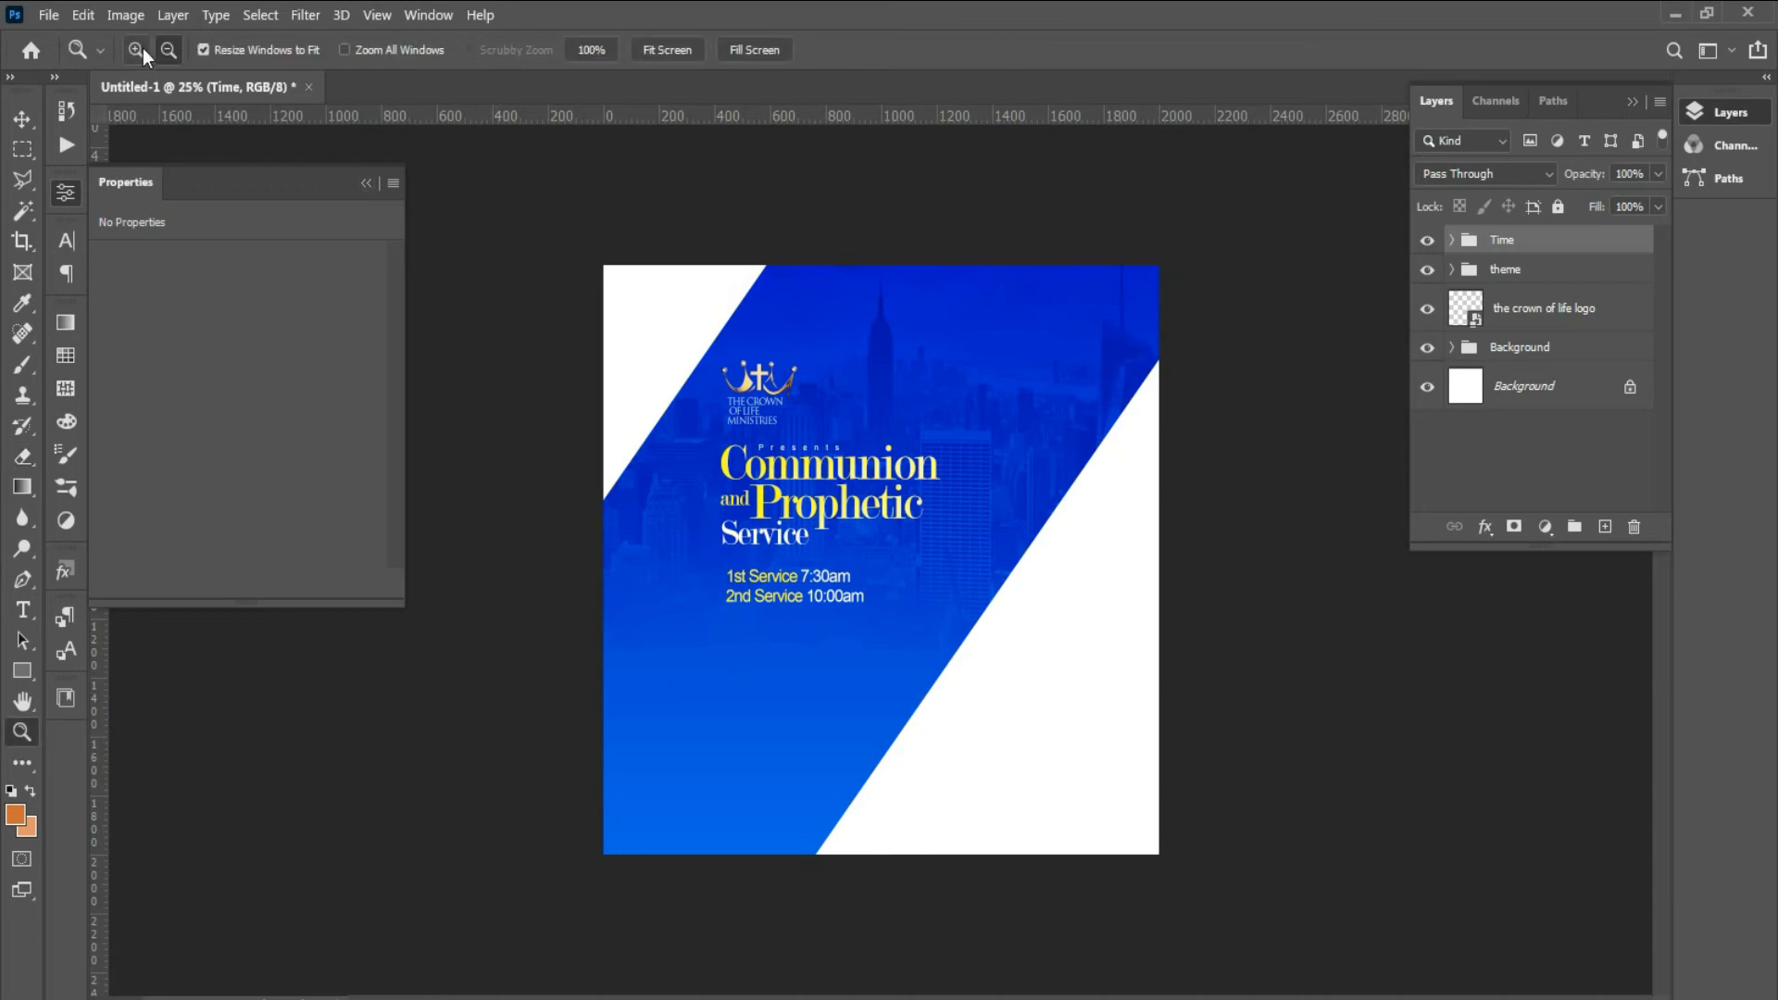
{"action": "left_click", "coordinate": [874, 656]}
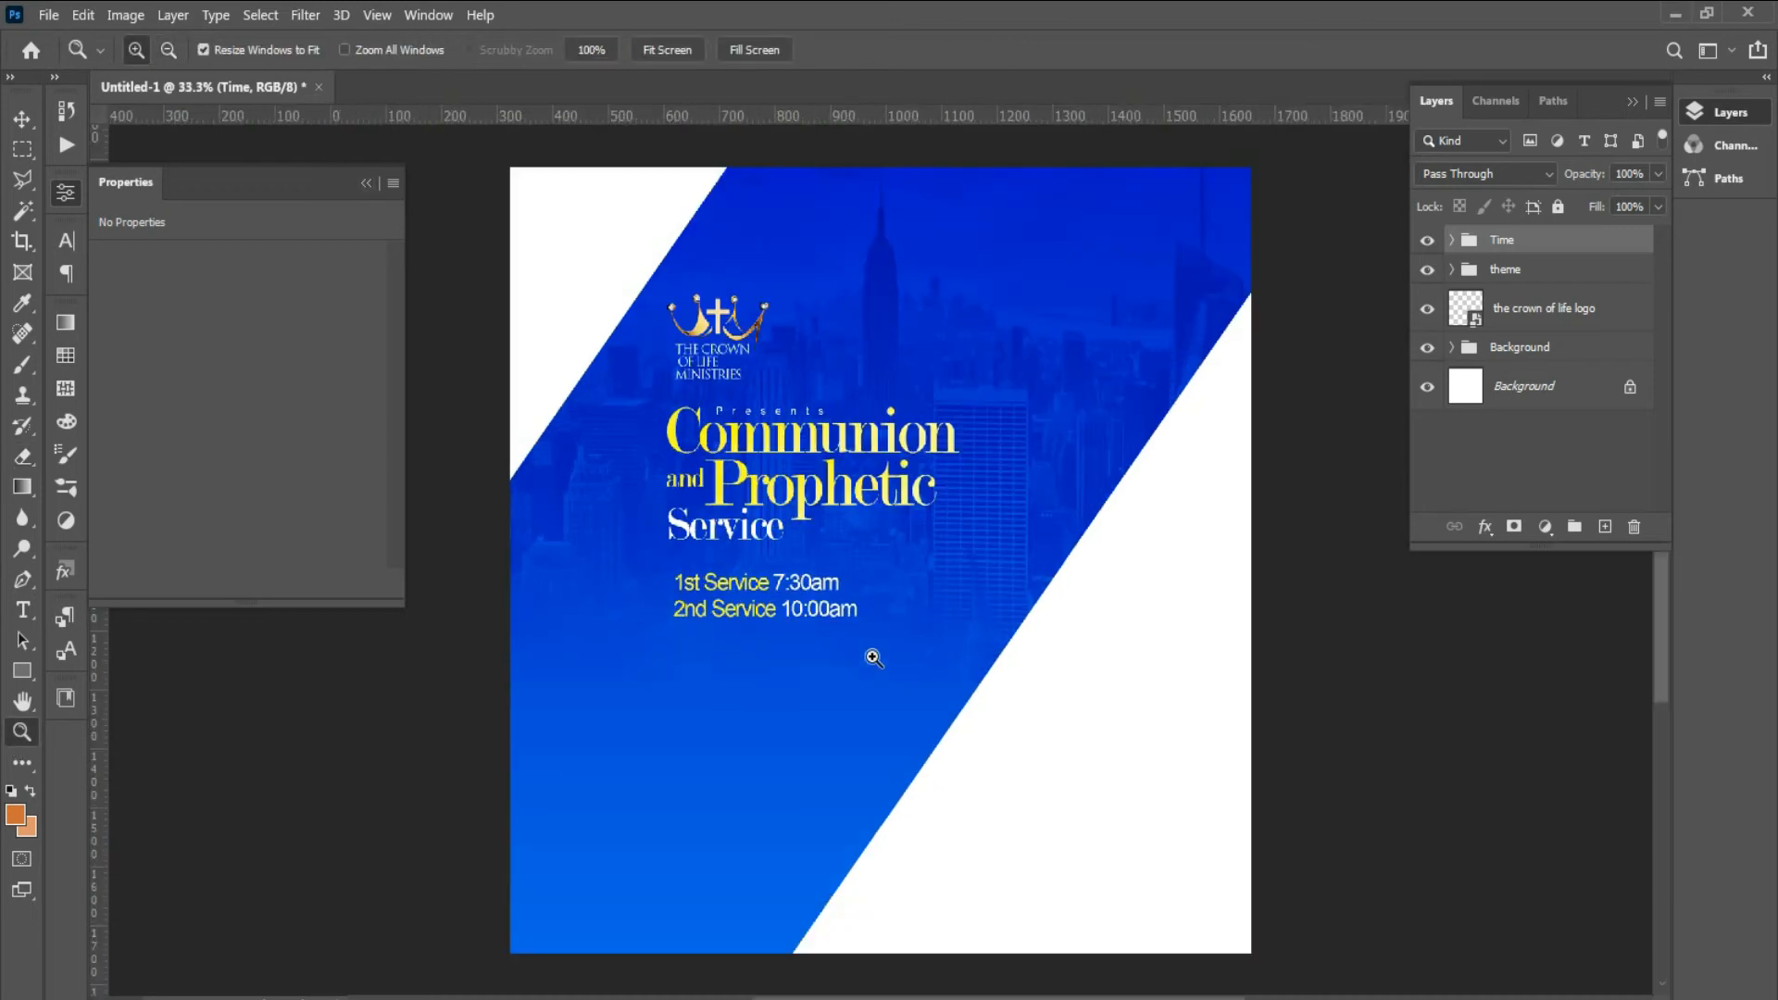
{"action": "left_click", "coordinate": [874, 657]}
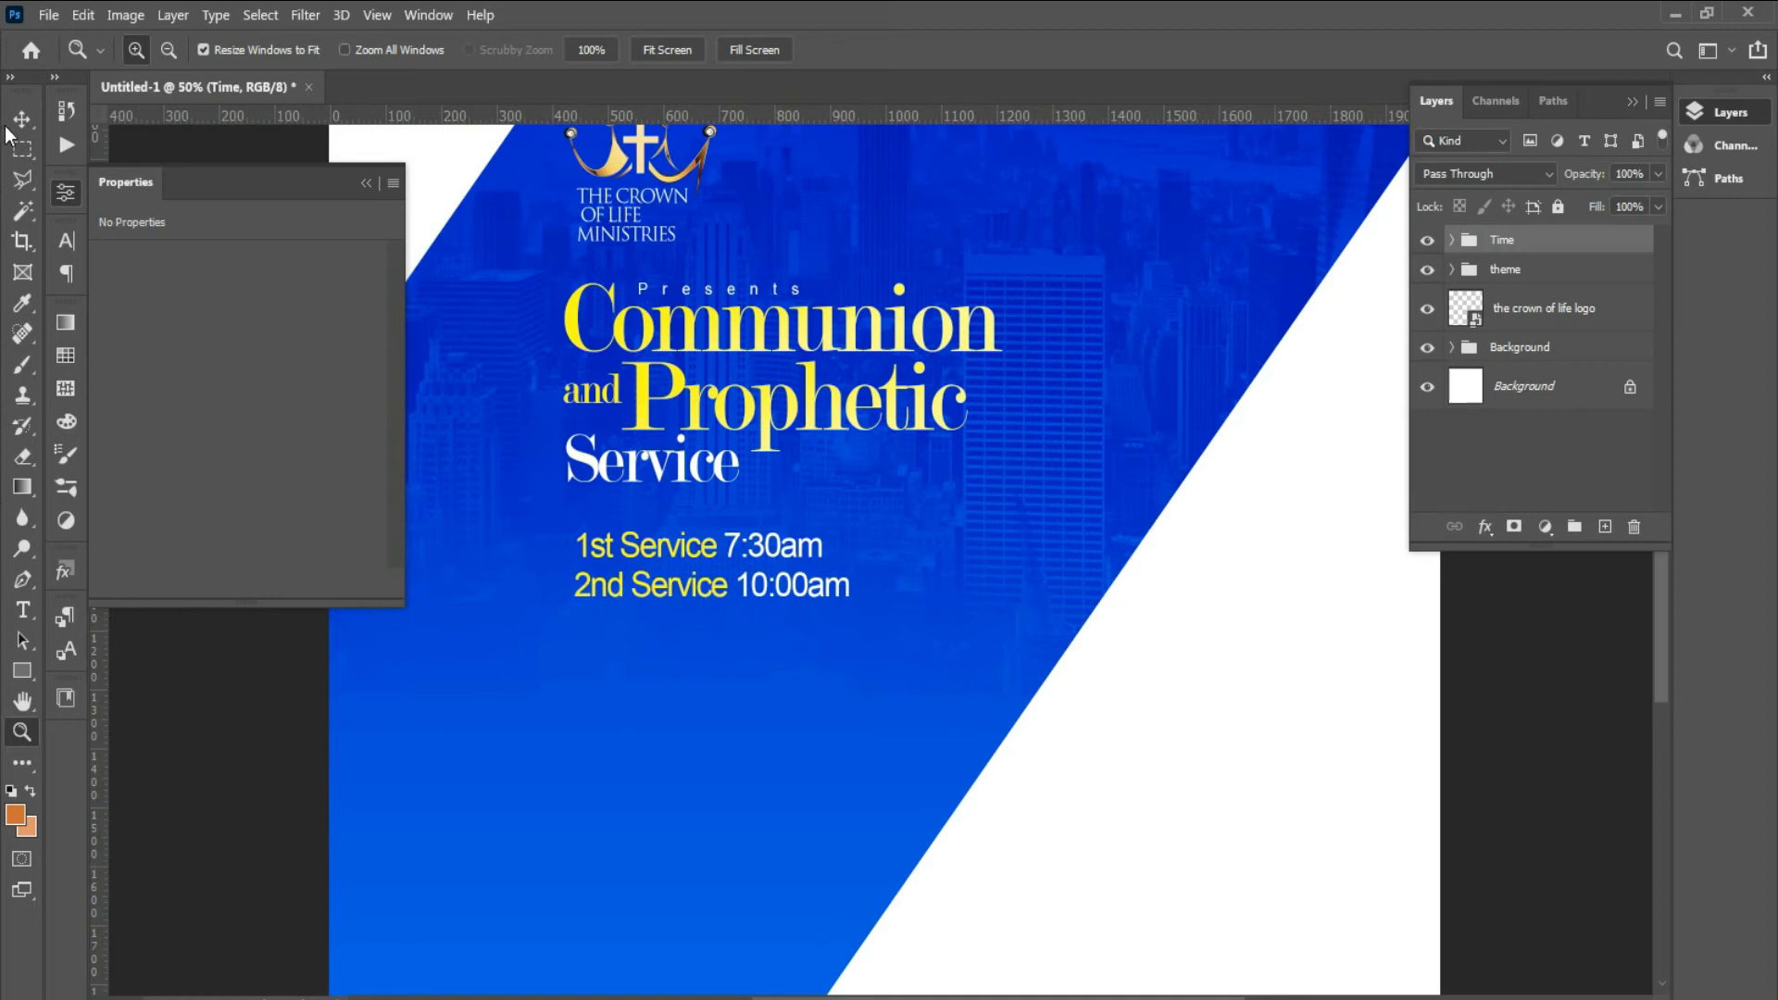
{"action": "left_click", "coordinate": [21, 120]}
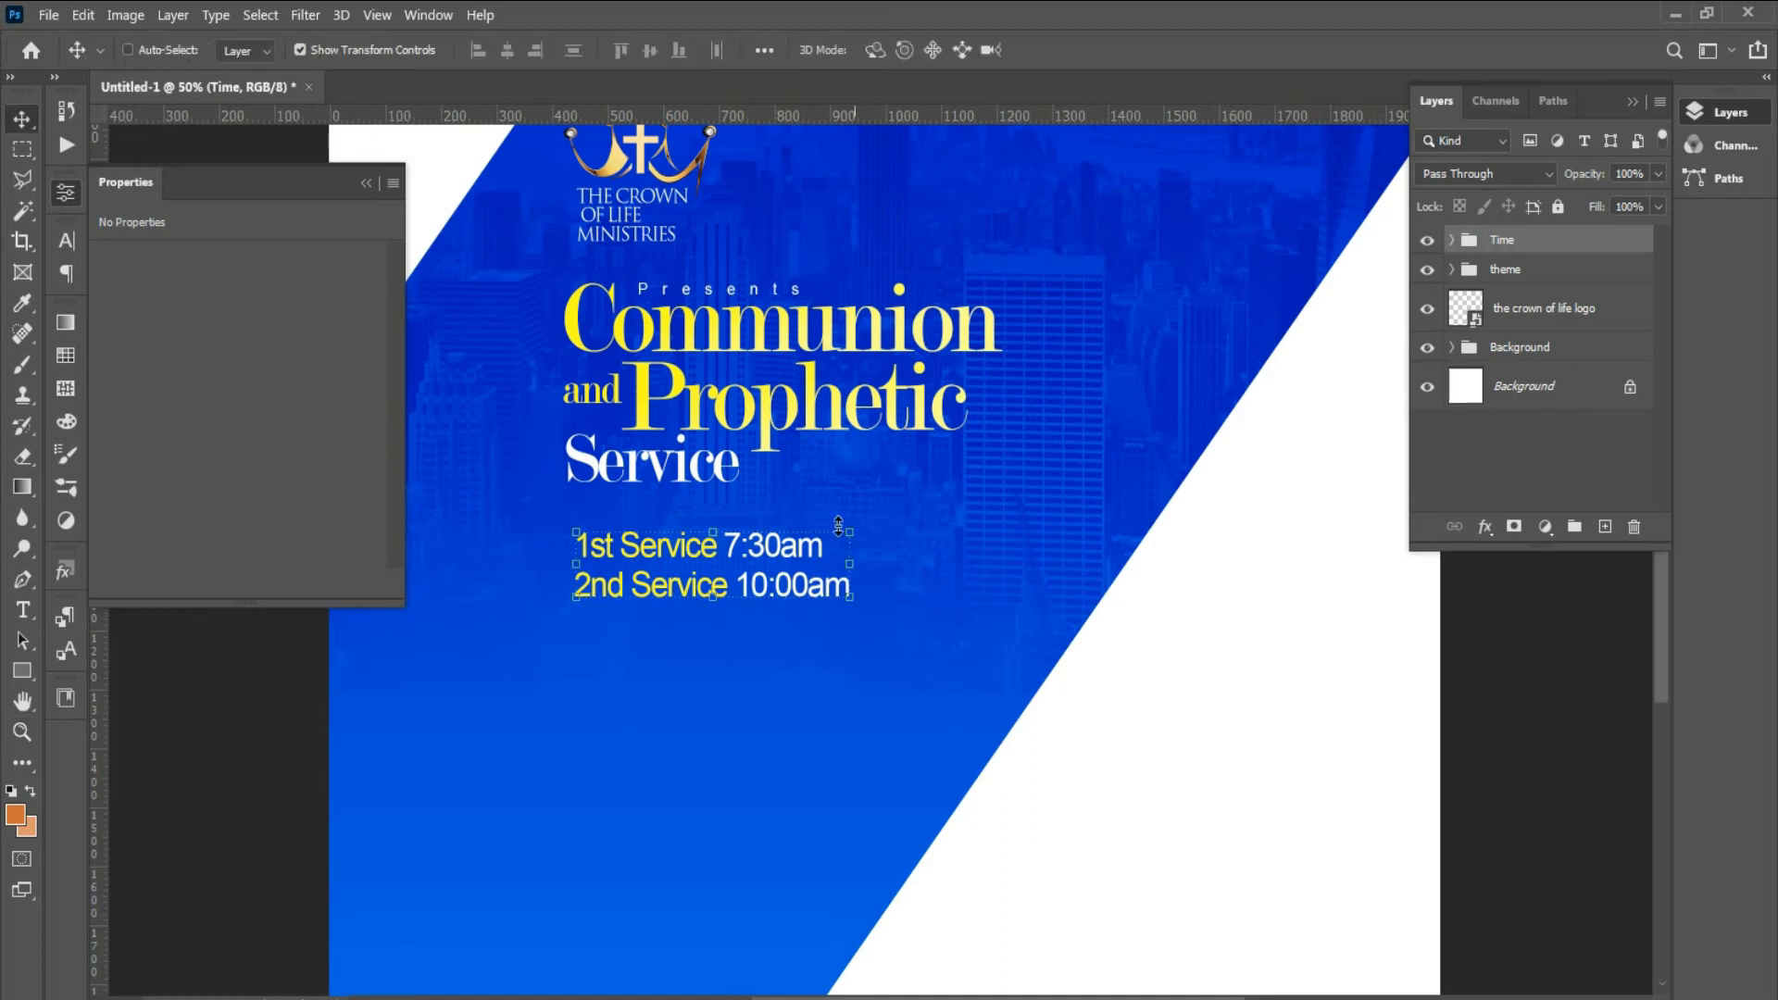
{"action": "right_click", "coordinate": [709, 553]}
{"action": "left_click", "coordinate": [788, 581]}
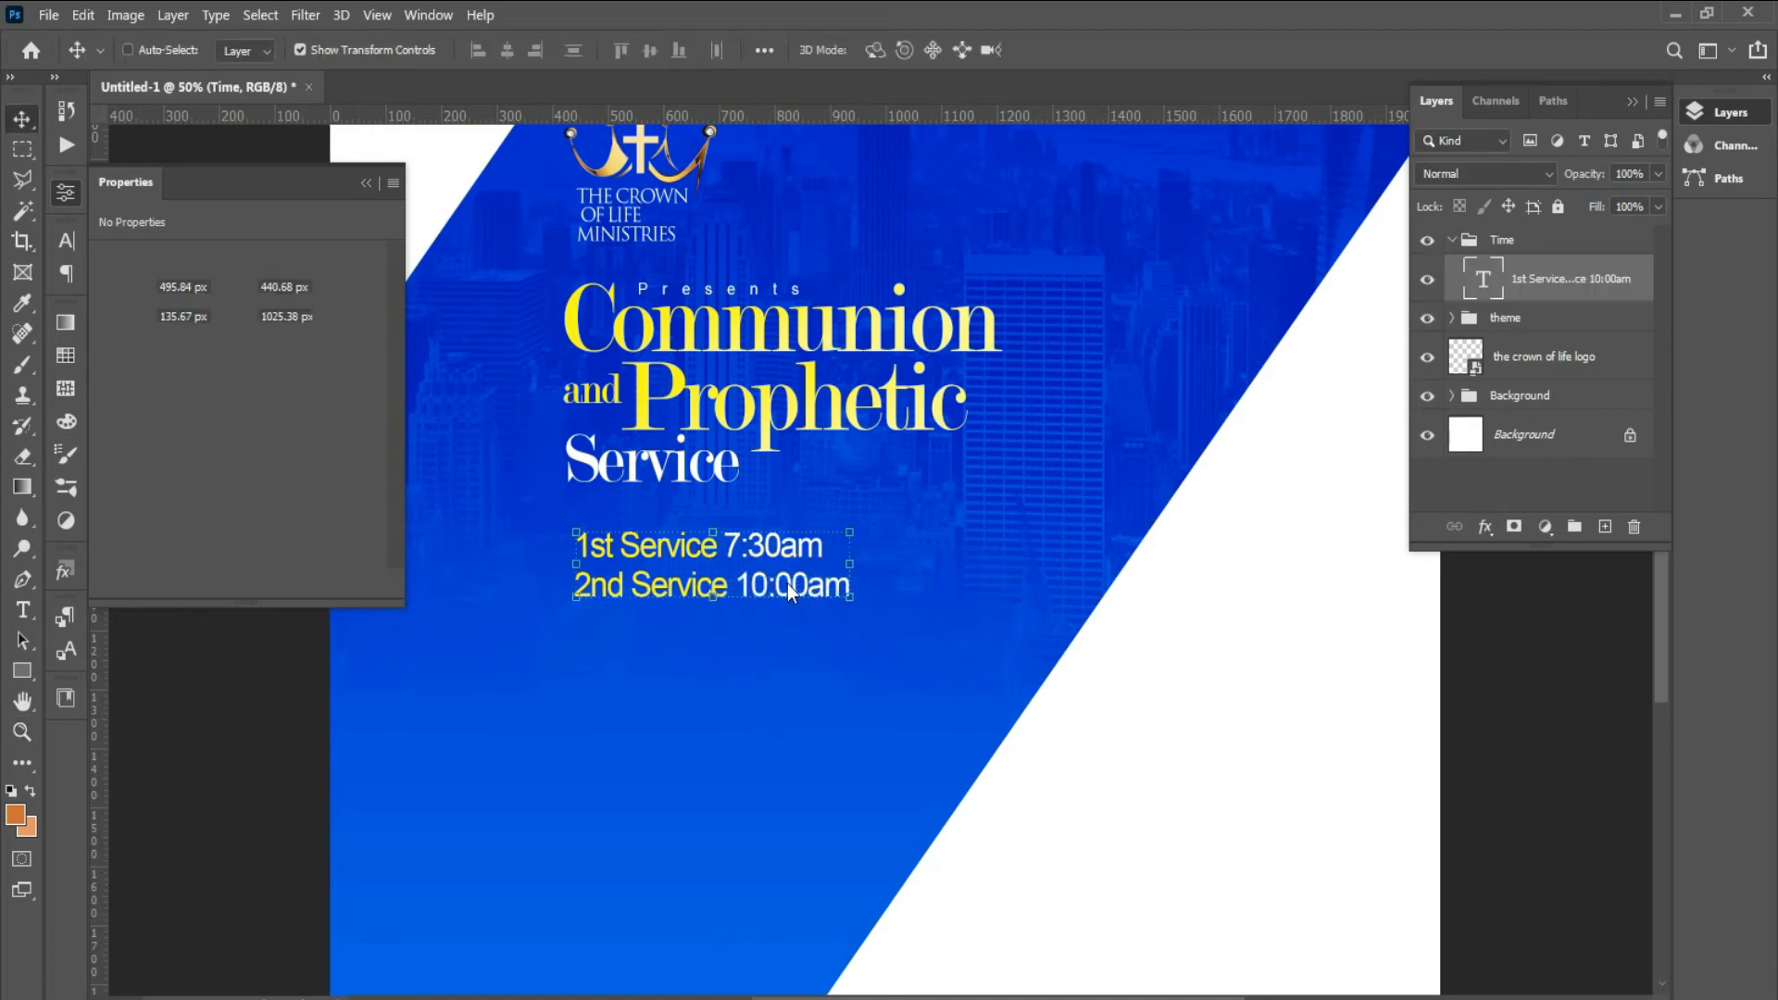
{"action": "key", "text": "ctrl+j"}
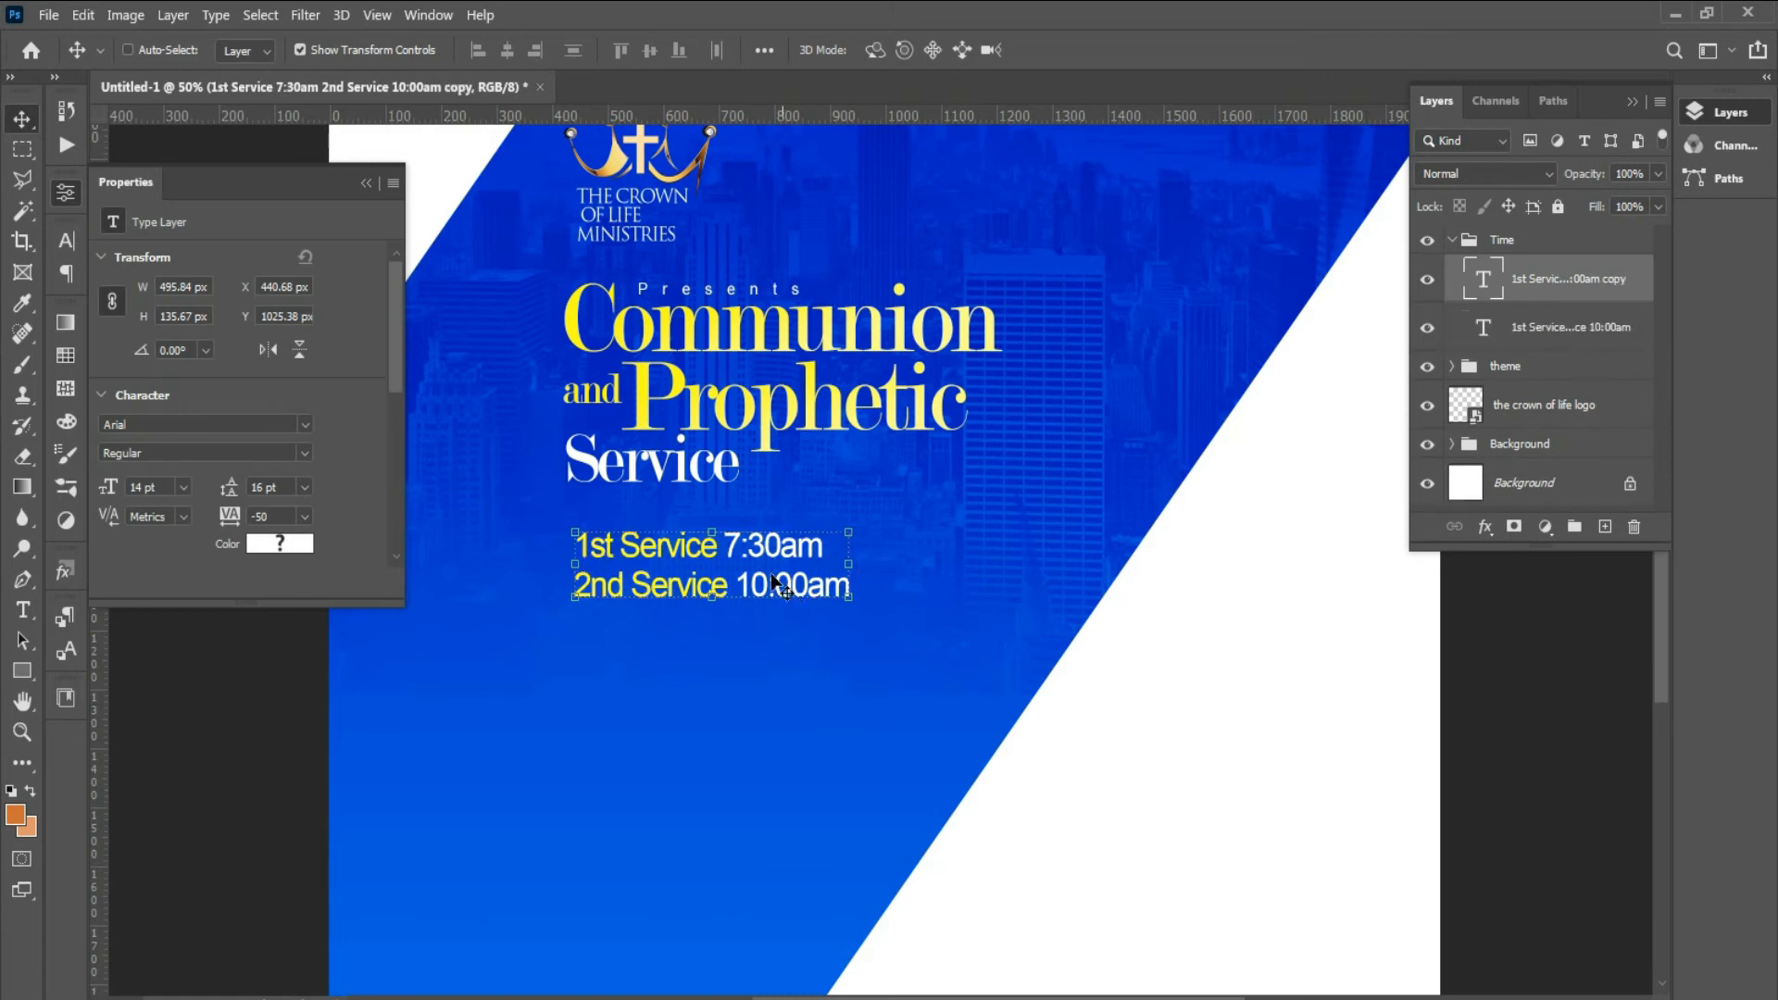
{"action": "left_click_drag", "start_coordinate": [765, 554], "coordinate": [767, 696]}
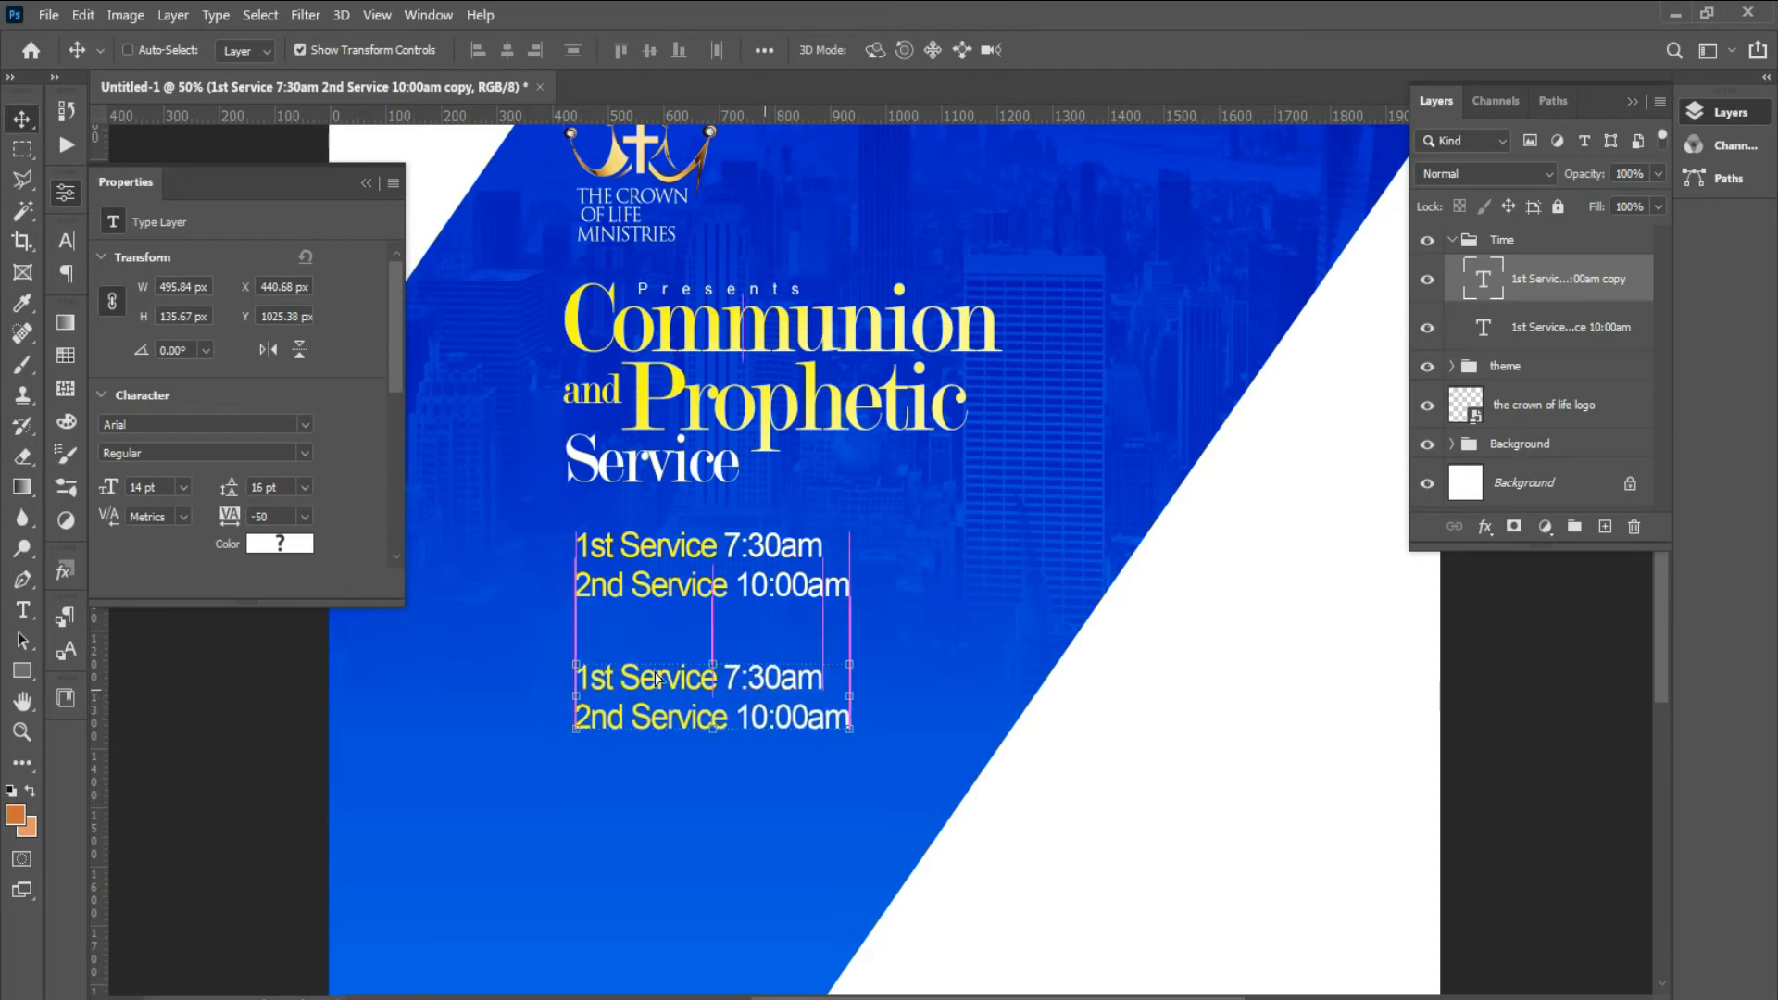
- Replace the copied service times text with the venue name "The Crown Auditorium" and its street address and city, over four lines
{"action": "double_click", "coordinate": [657, 679]}
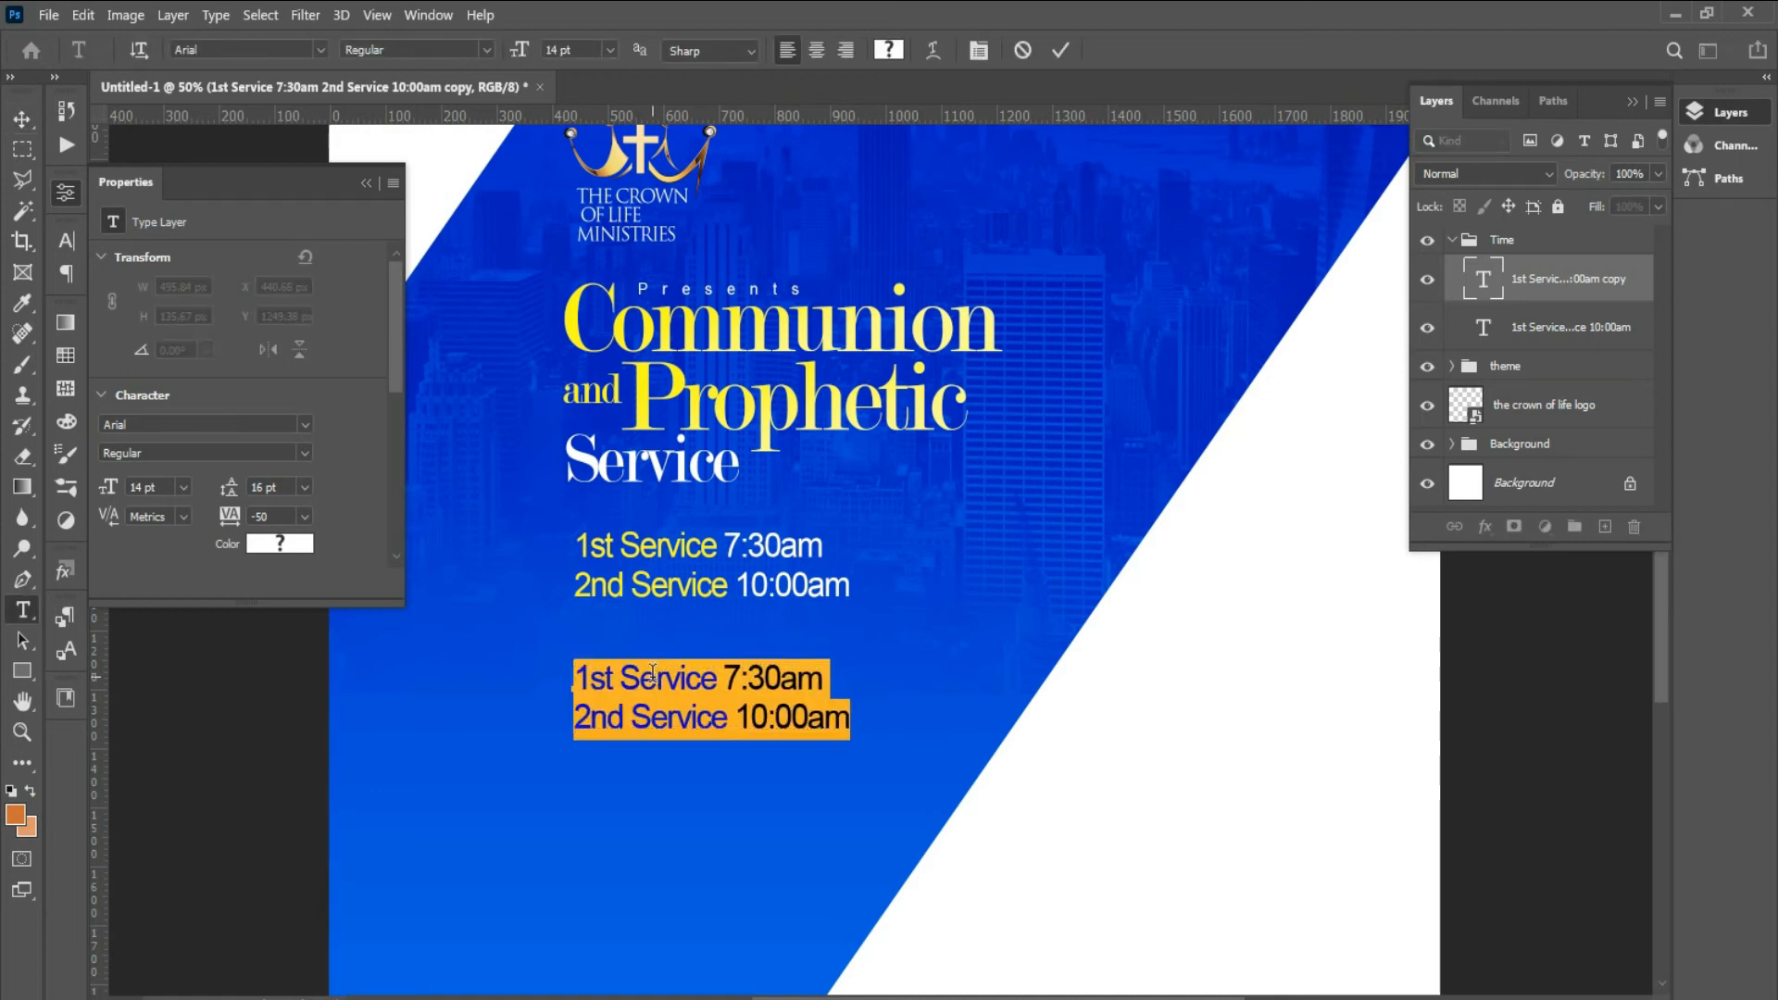
{"action": "key", "text": "BackSpace"}
{"action": "type", "text": "The "}
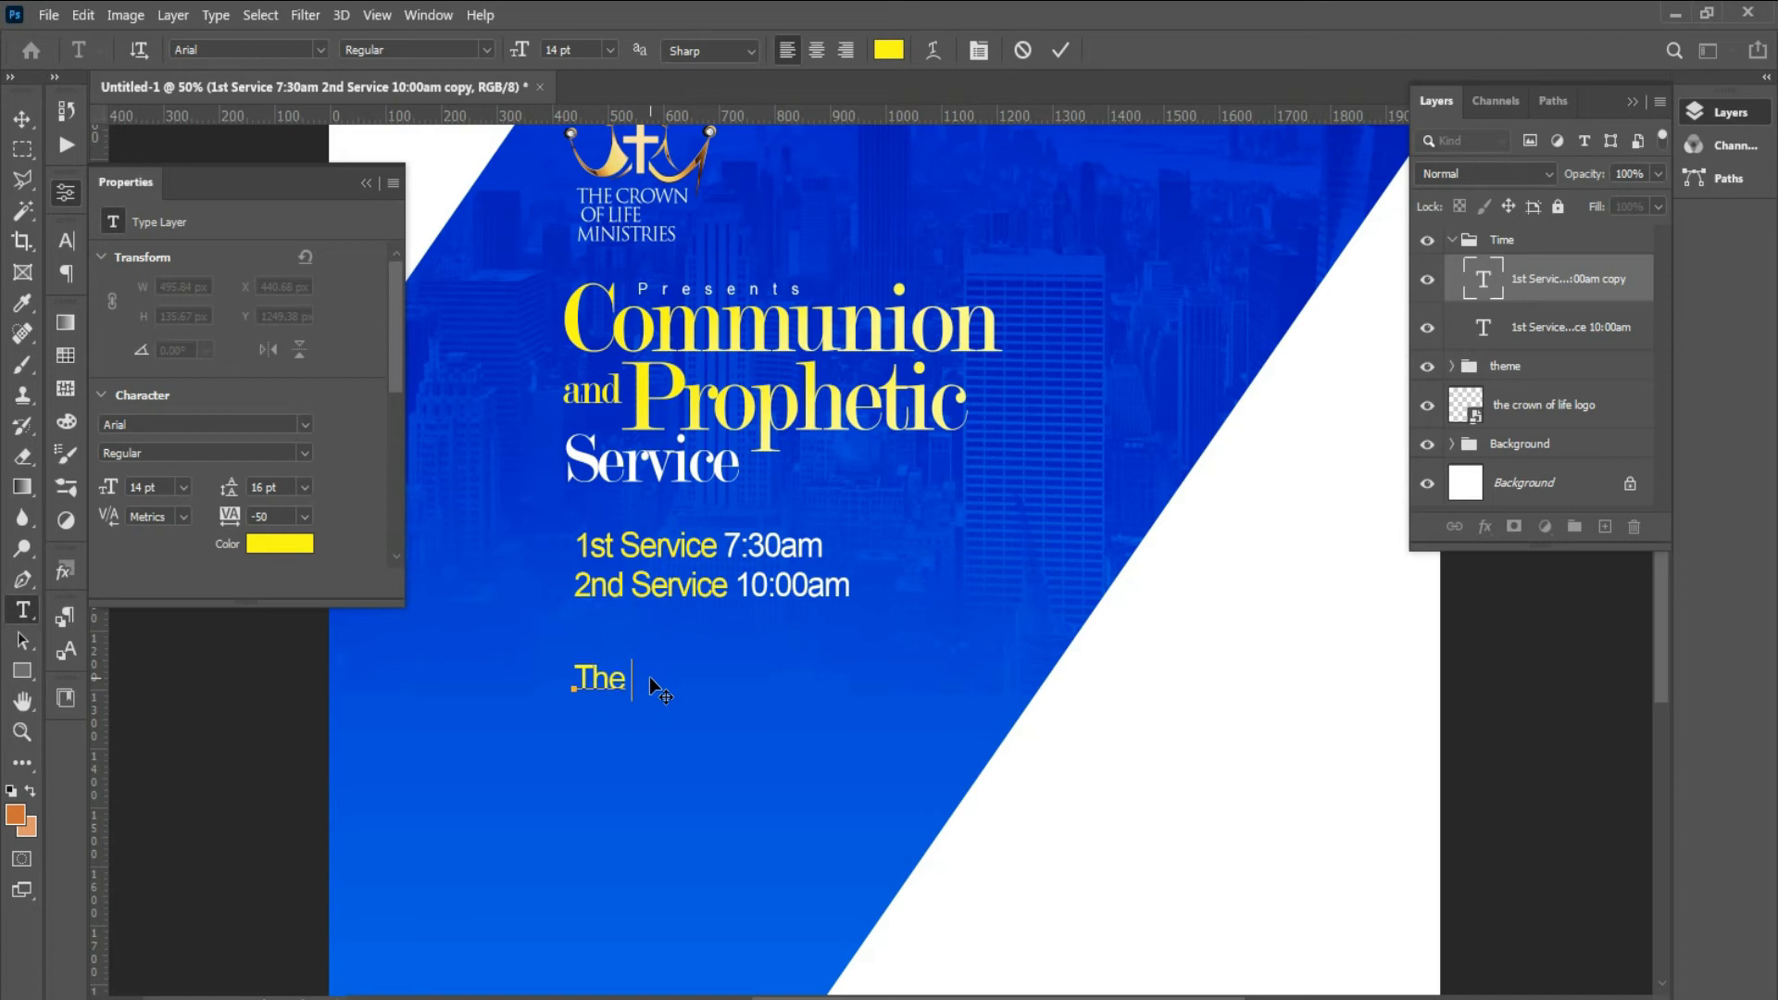
{"action": "type", "text": "Crown Audito"}
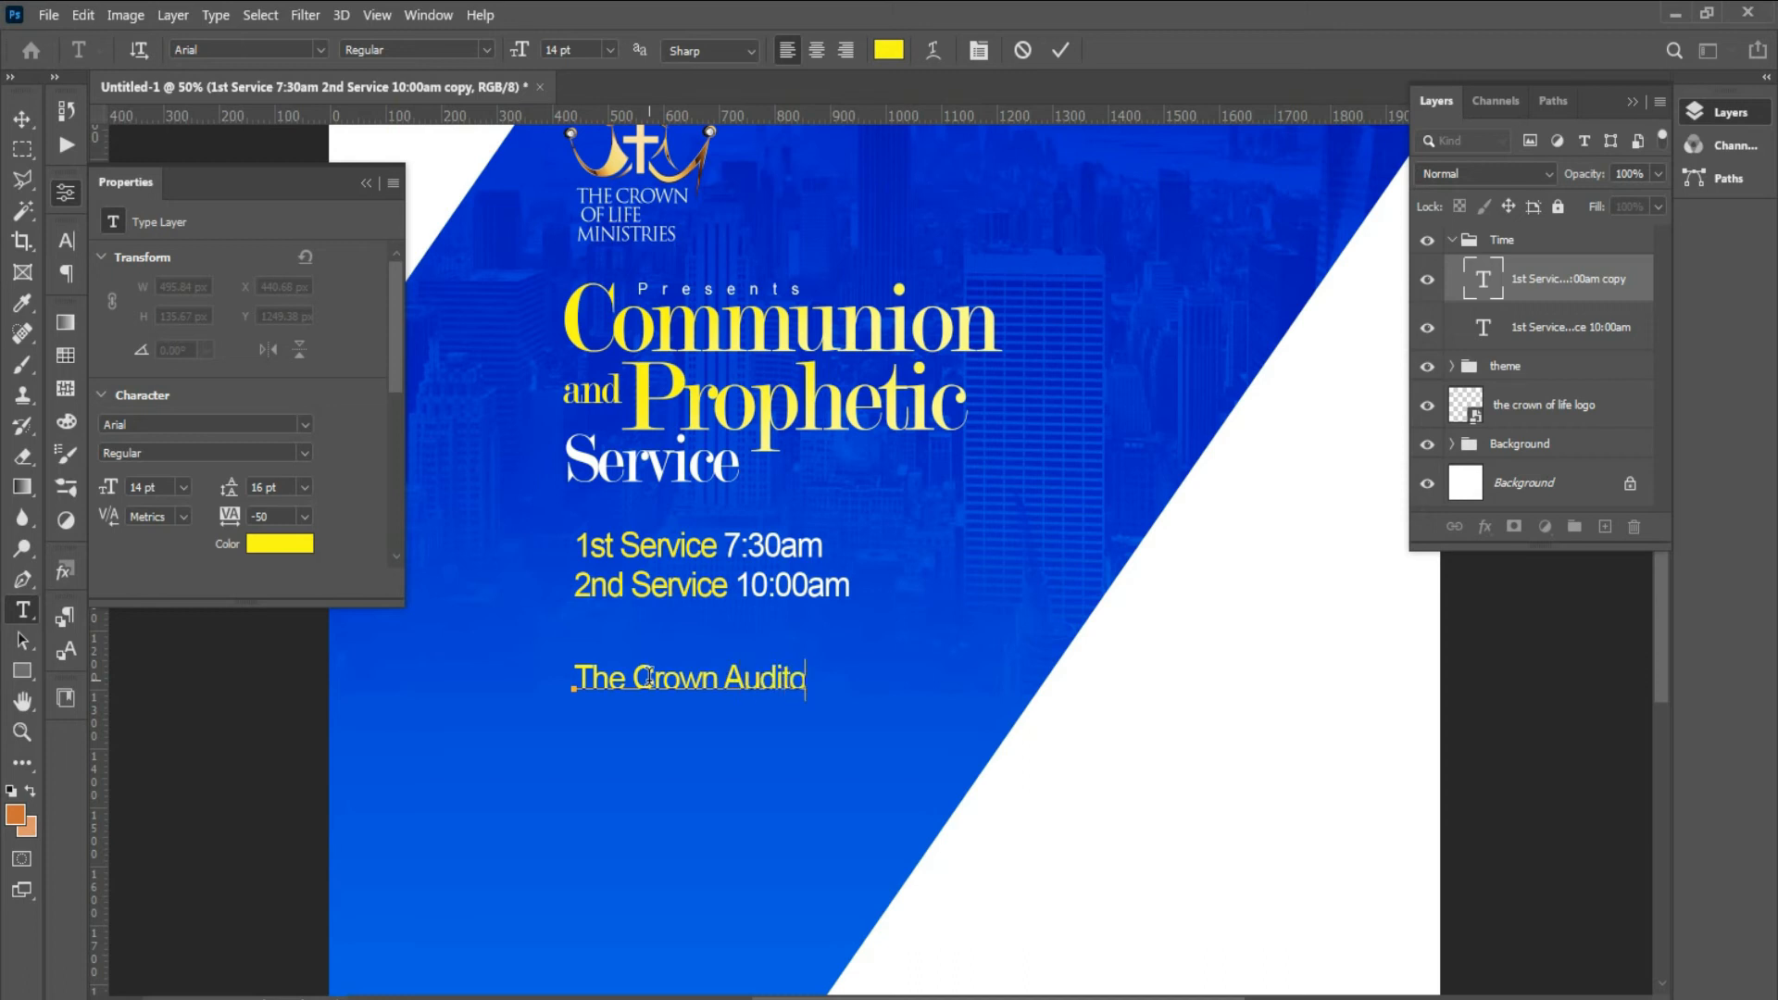
{"action": "type", "text": "rium"}
{"action": "key", "text": "Return"}
{"action": "type", "text": "O"}
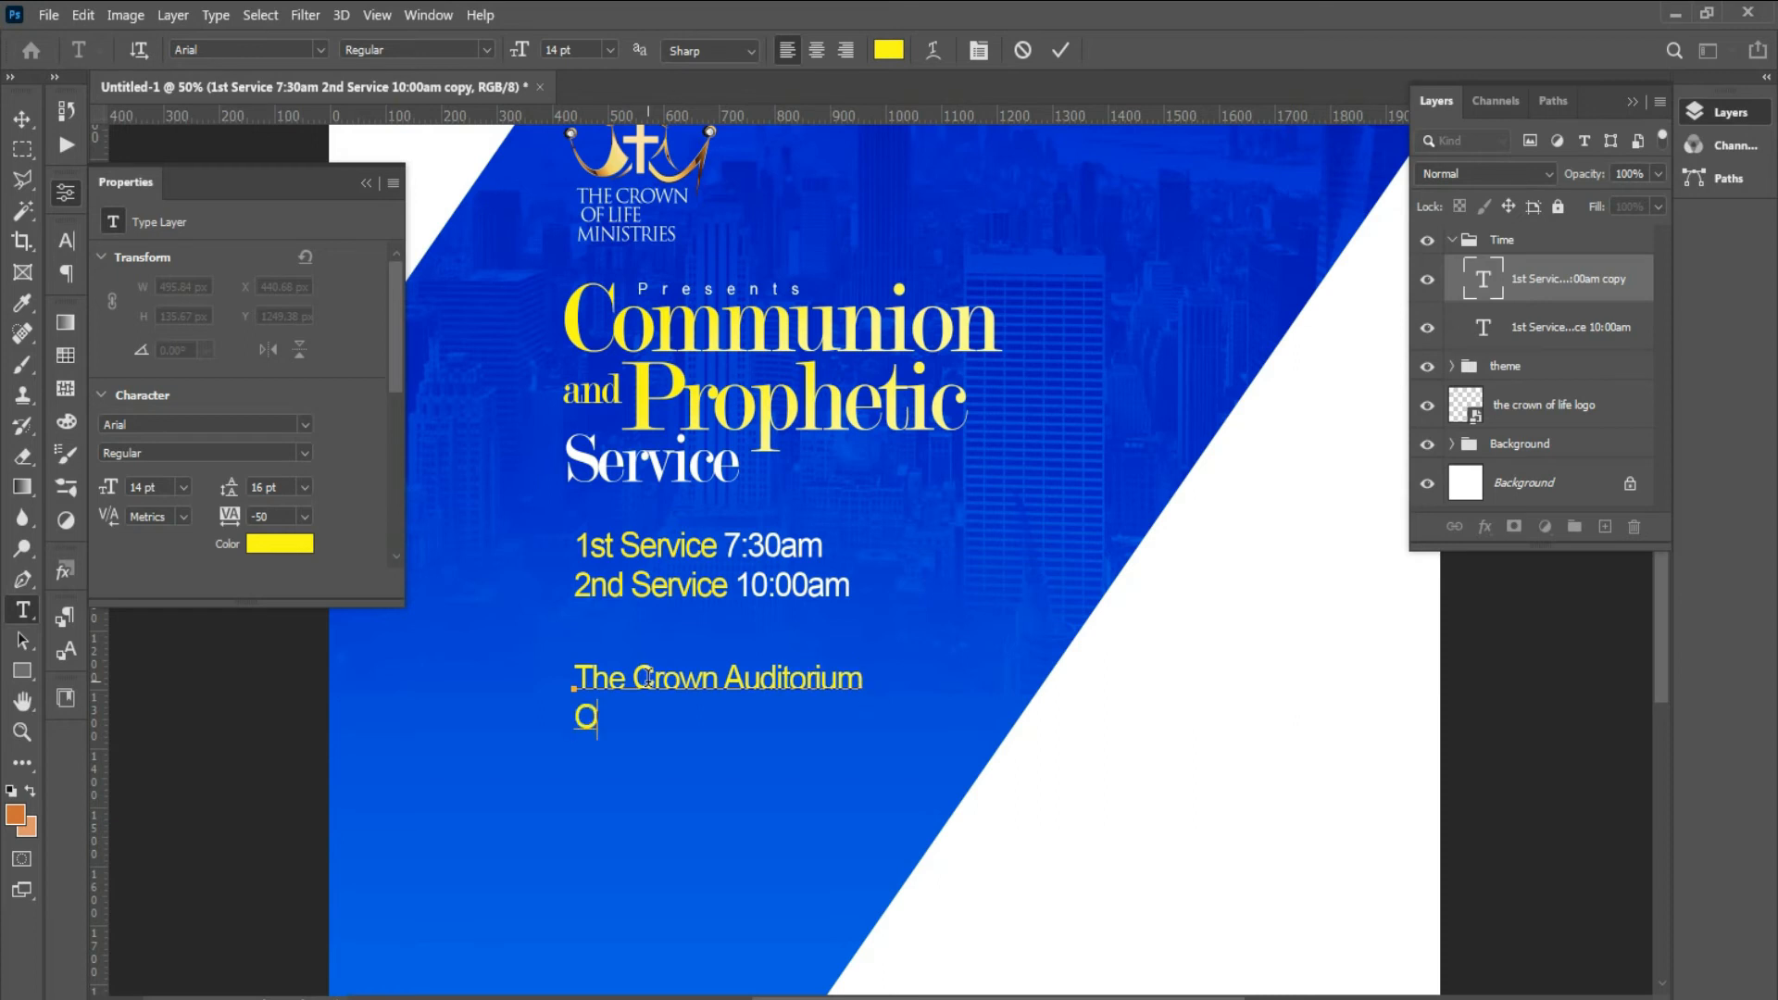
{"action": "type", "text": "kigwe Ro"}
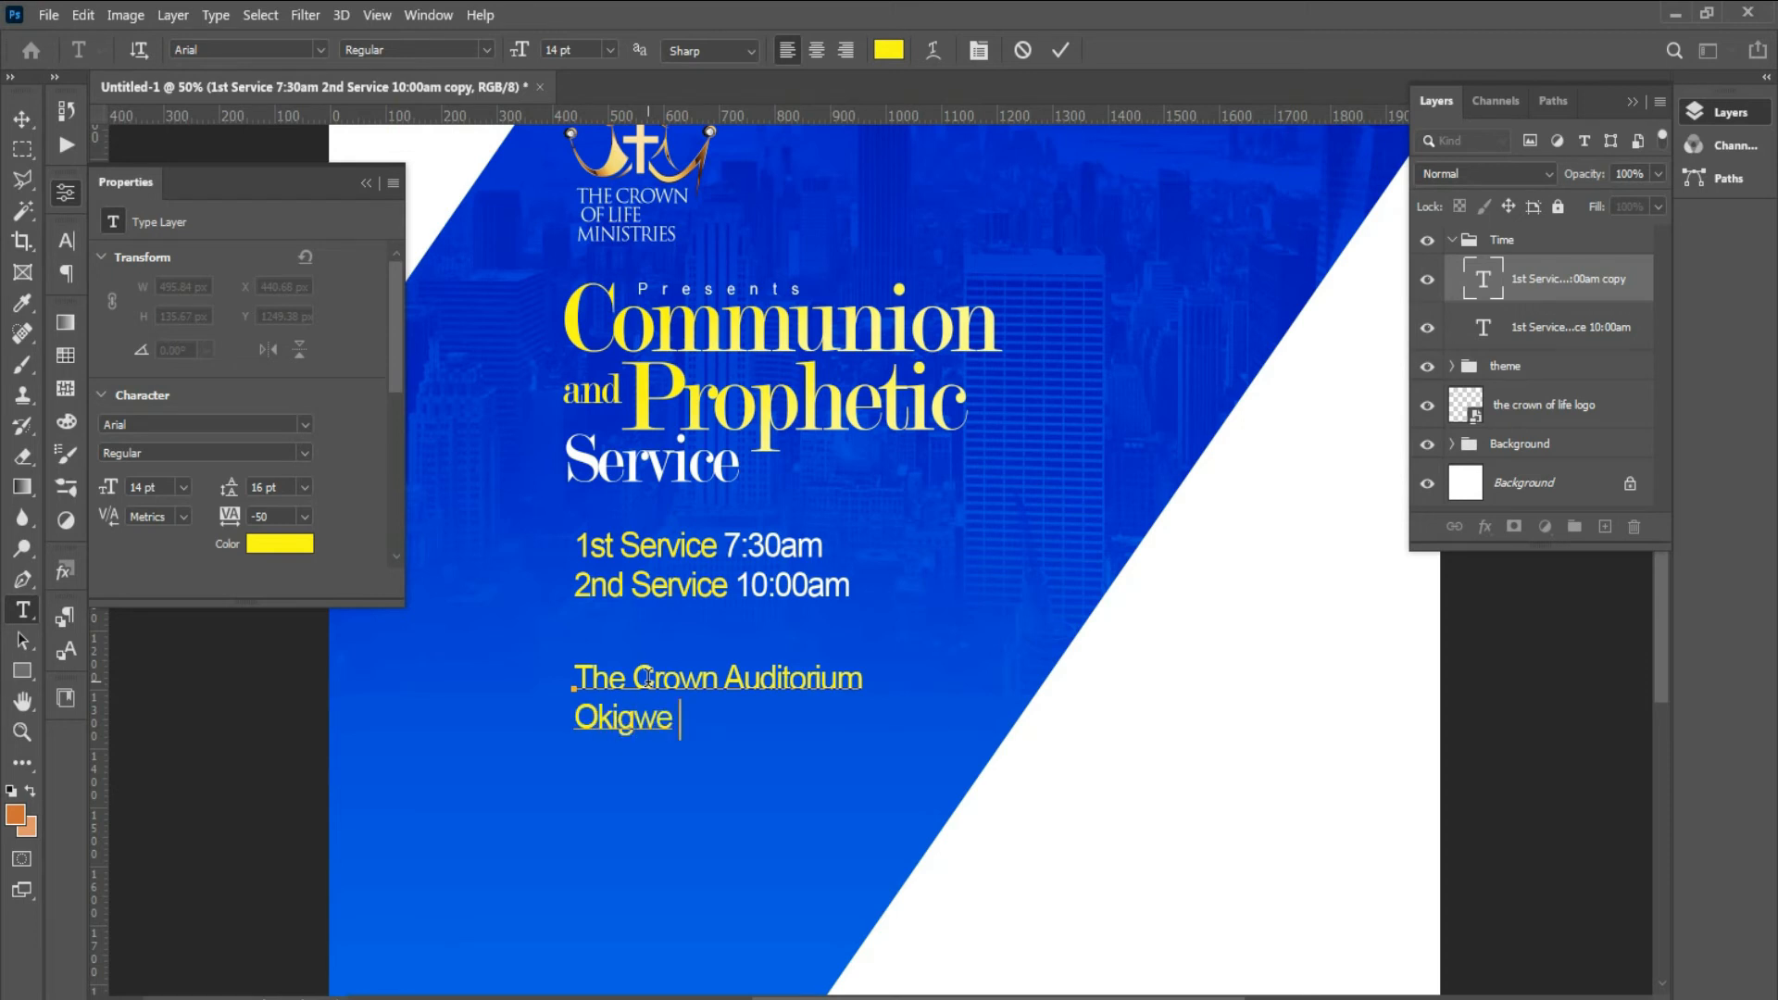
{"action": "type", "text": "ad, "}
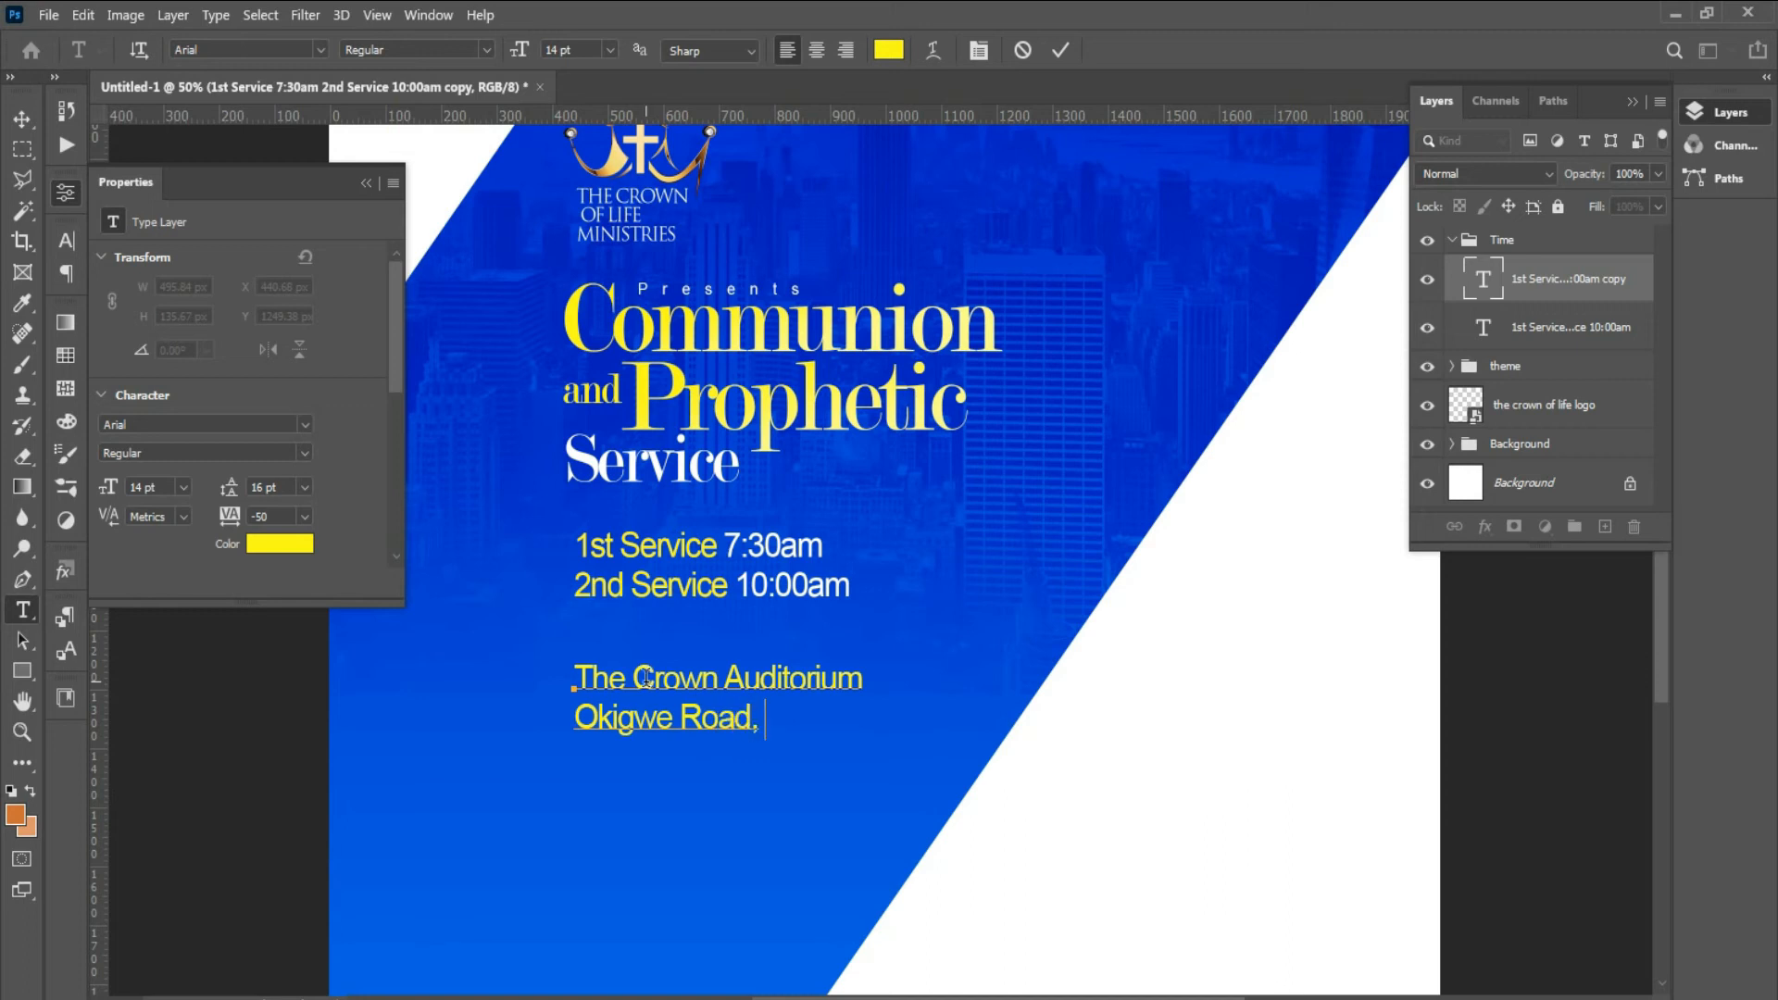
{"action": "type", "text": "Behind"}
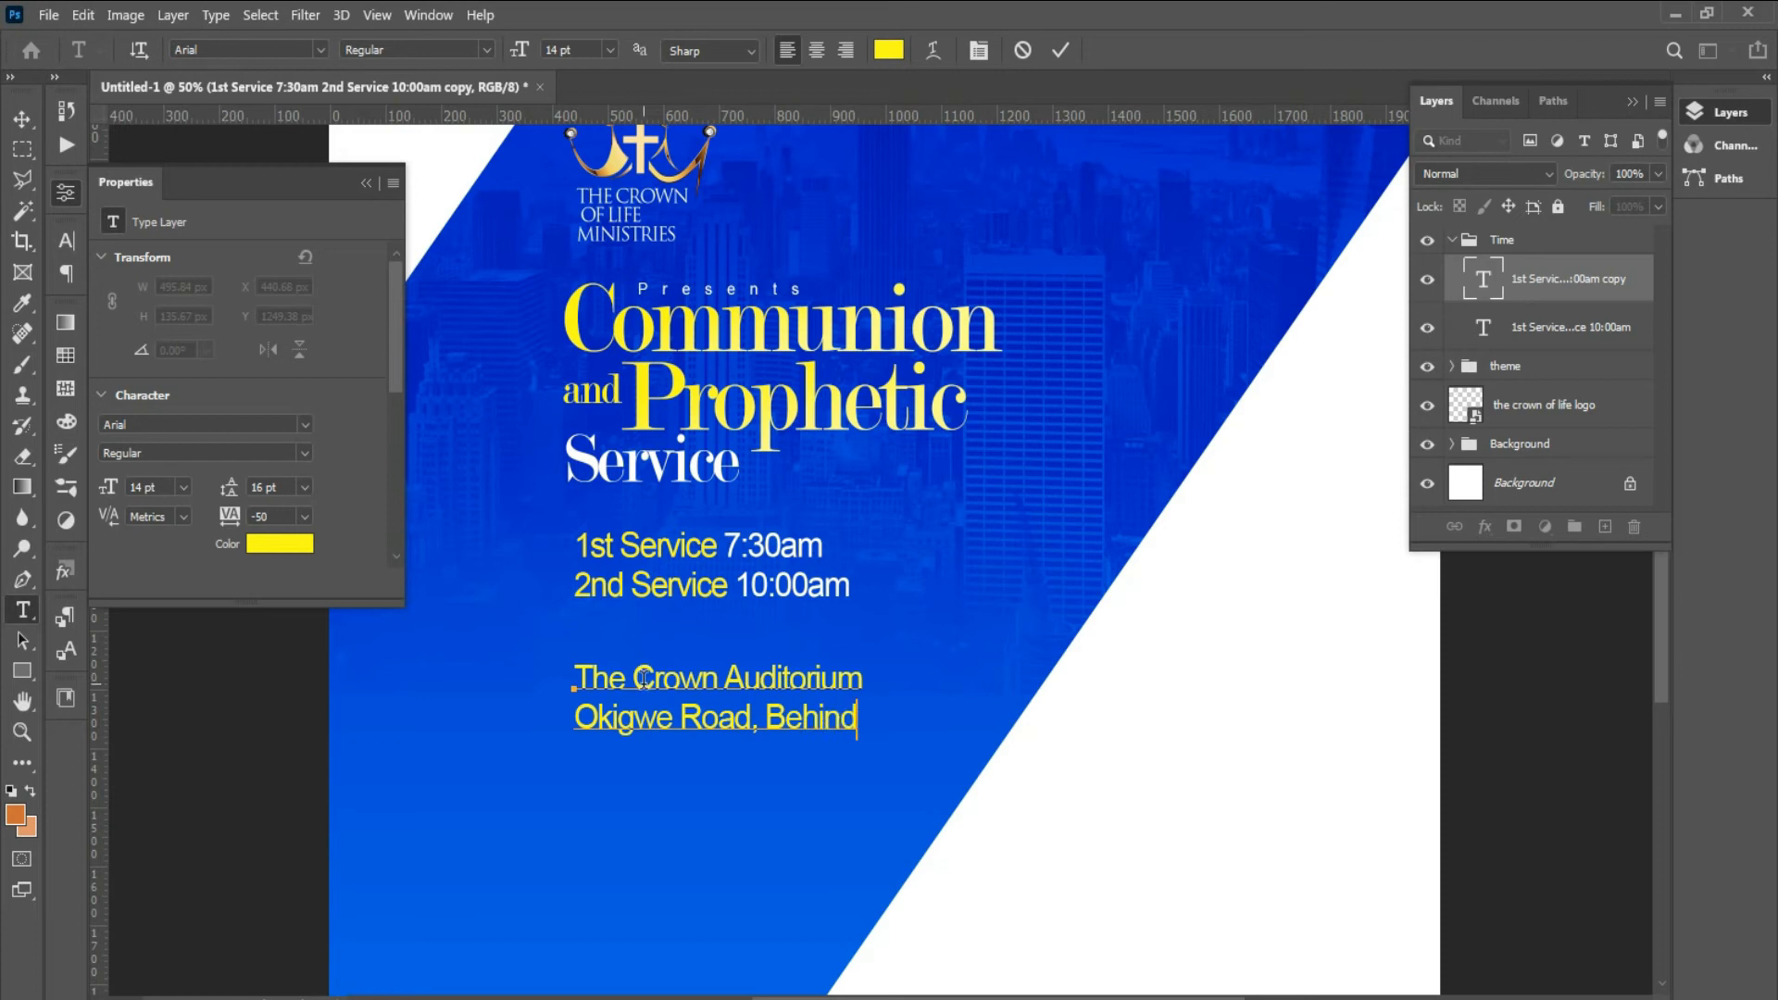
{"action": "key", "text": "Return"}
{"action": "type", "text": "Everyd"}
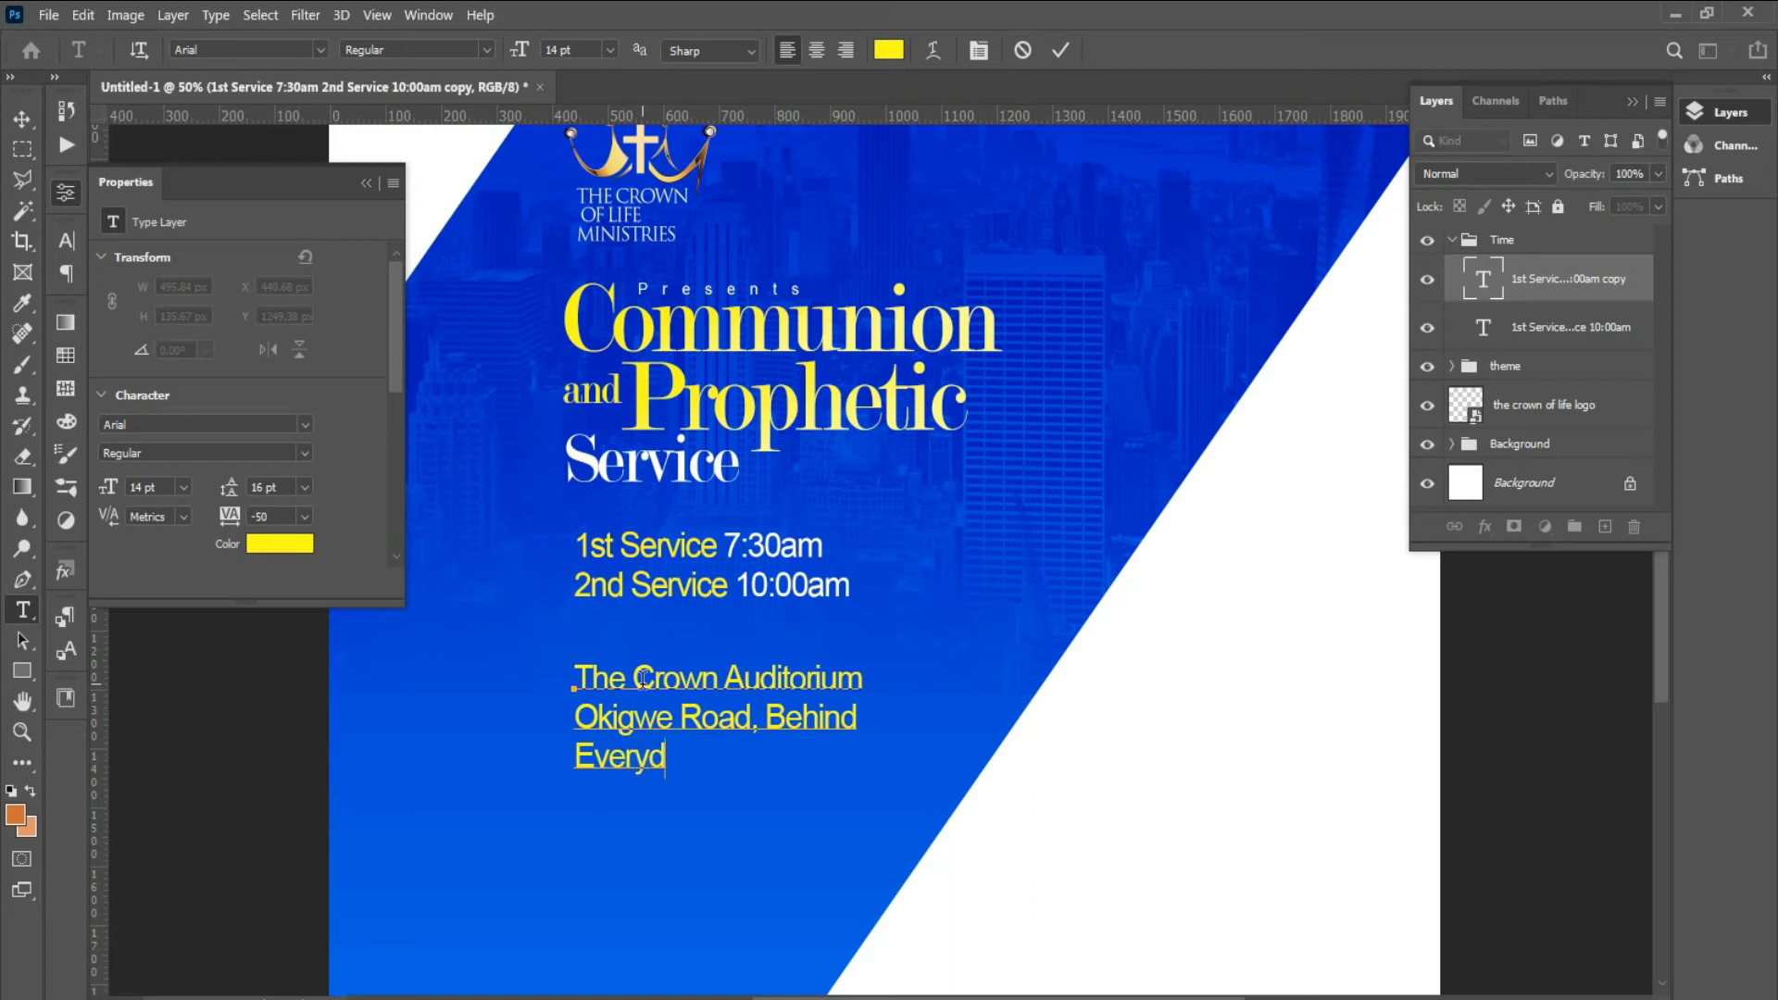
{"action": "type", "text": "ay Super"}
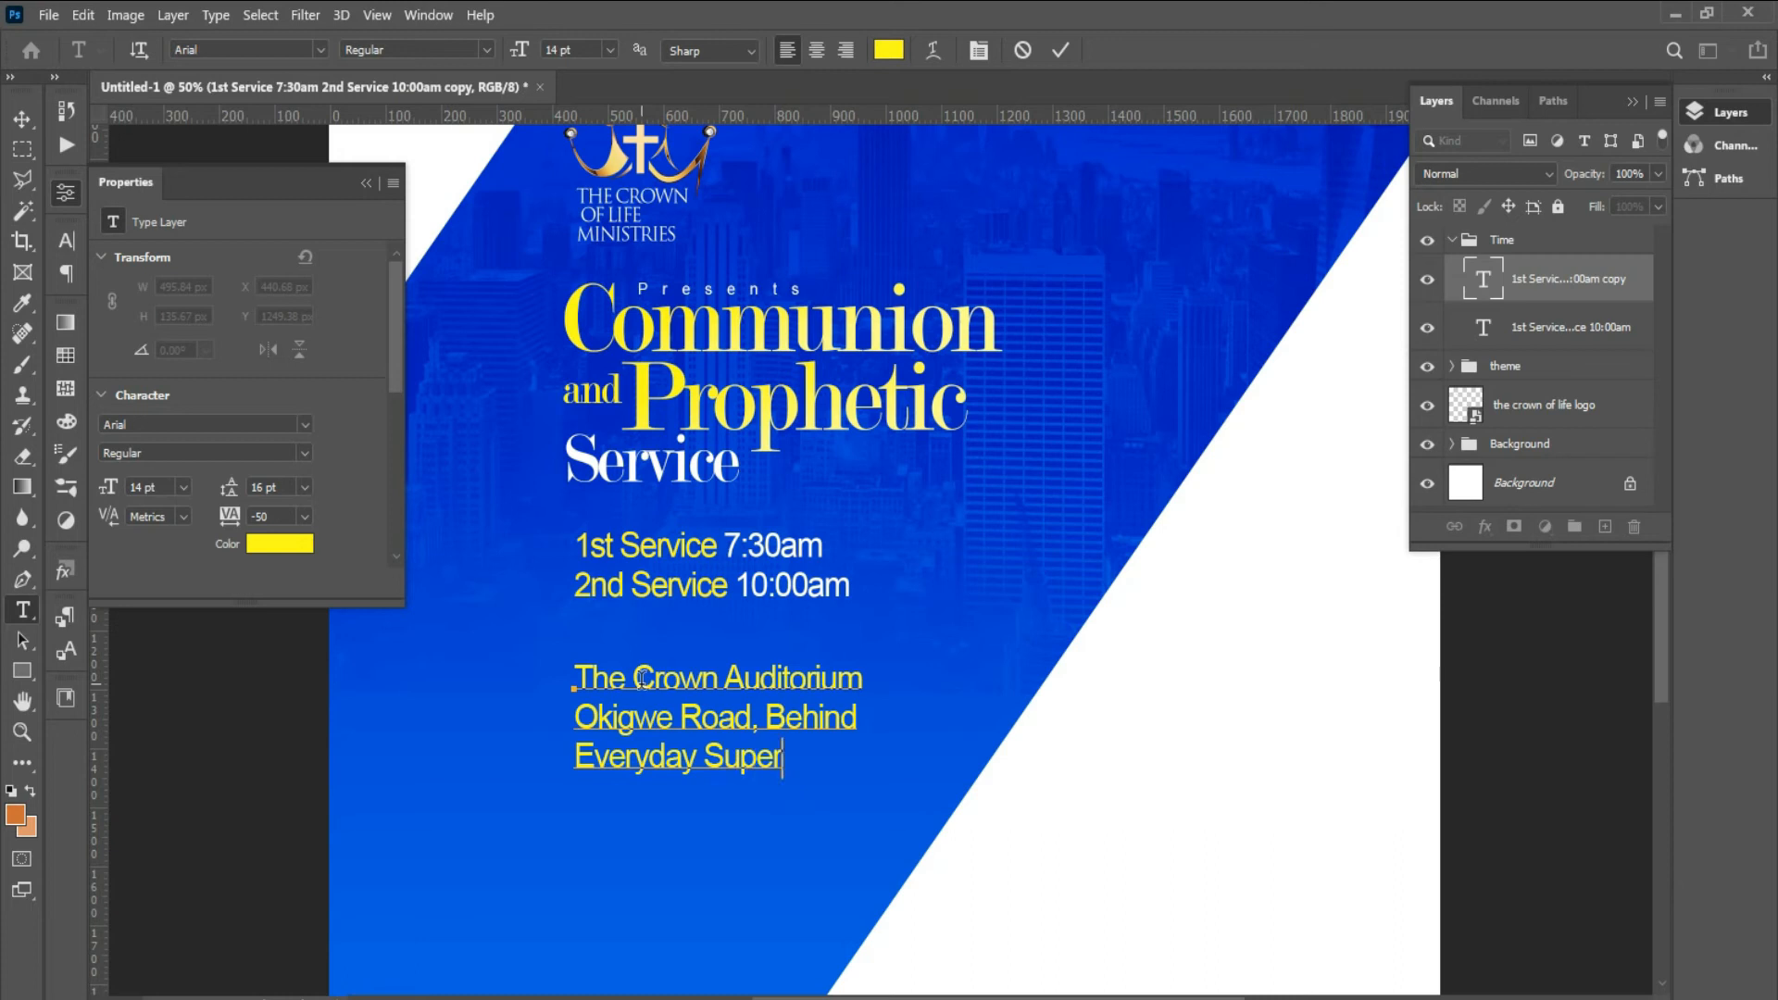
{"action": "type", "text": "market"}
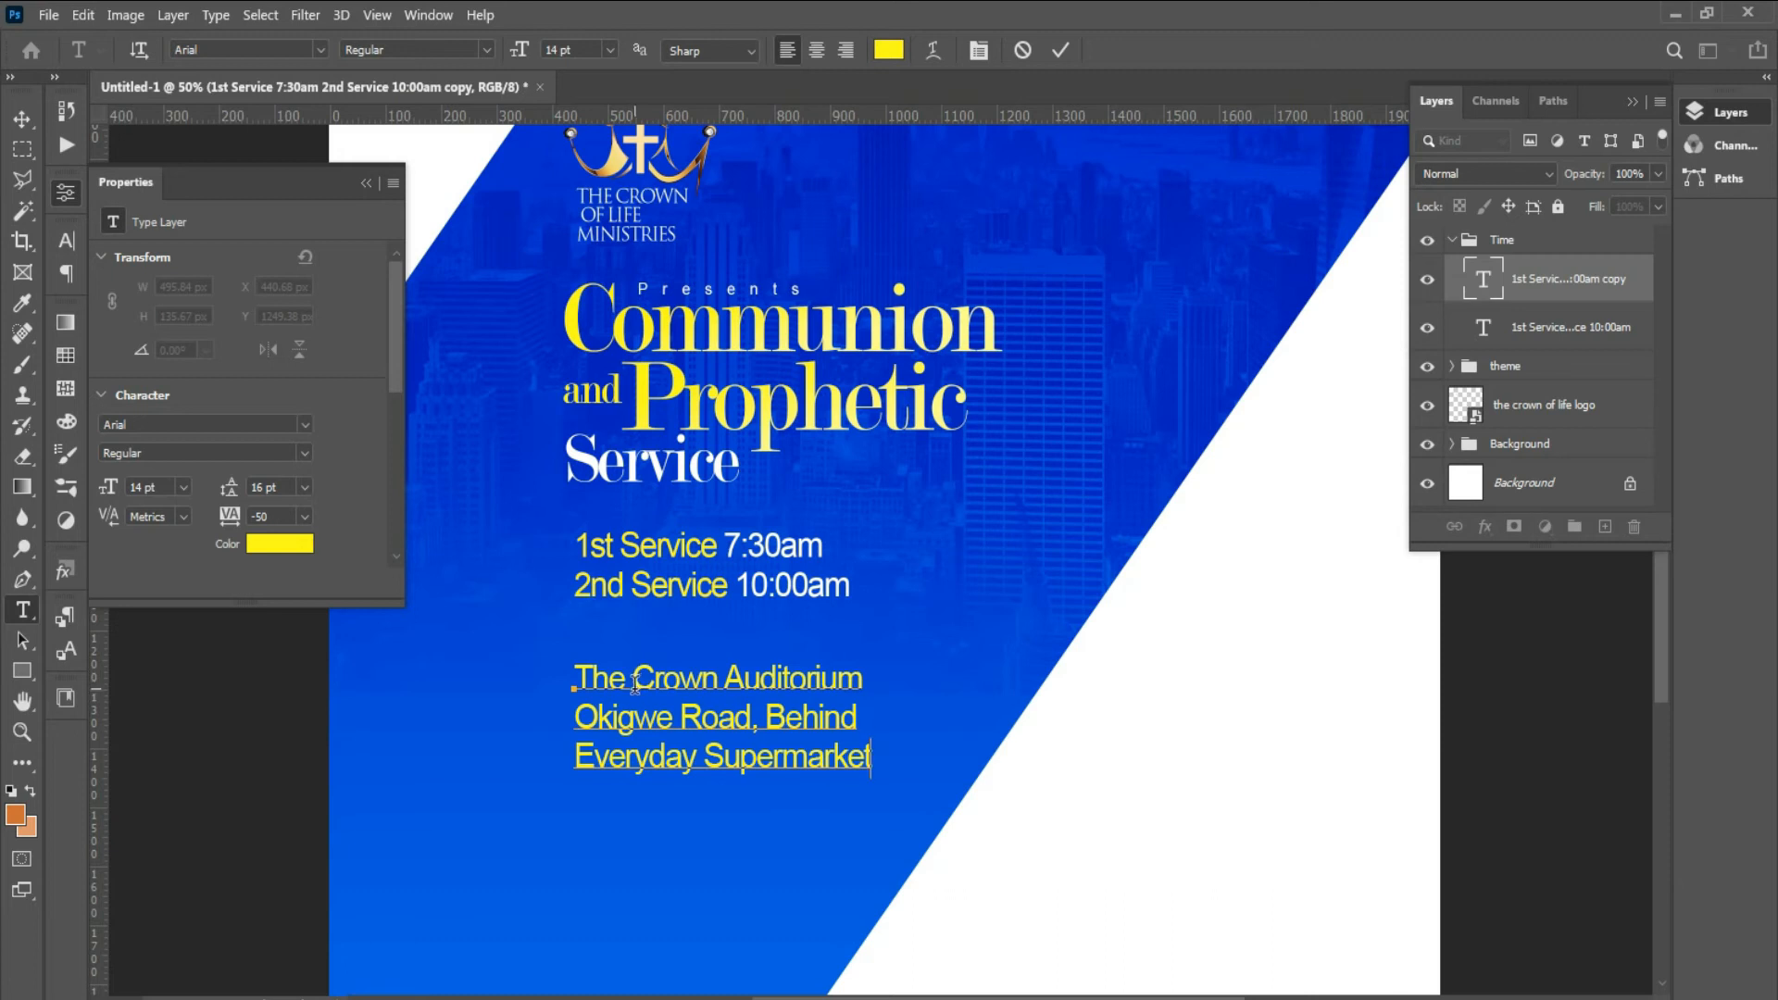
{"action": "key", "text": "Return"}
{"action": "type", "text": "Owerri"}
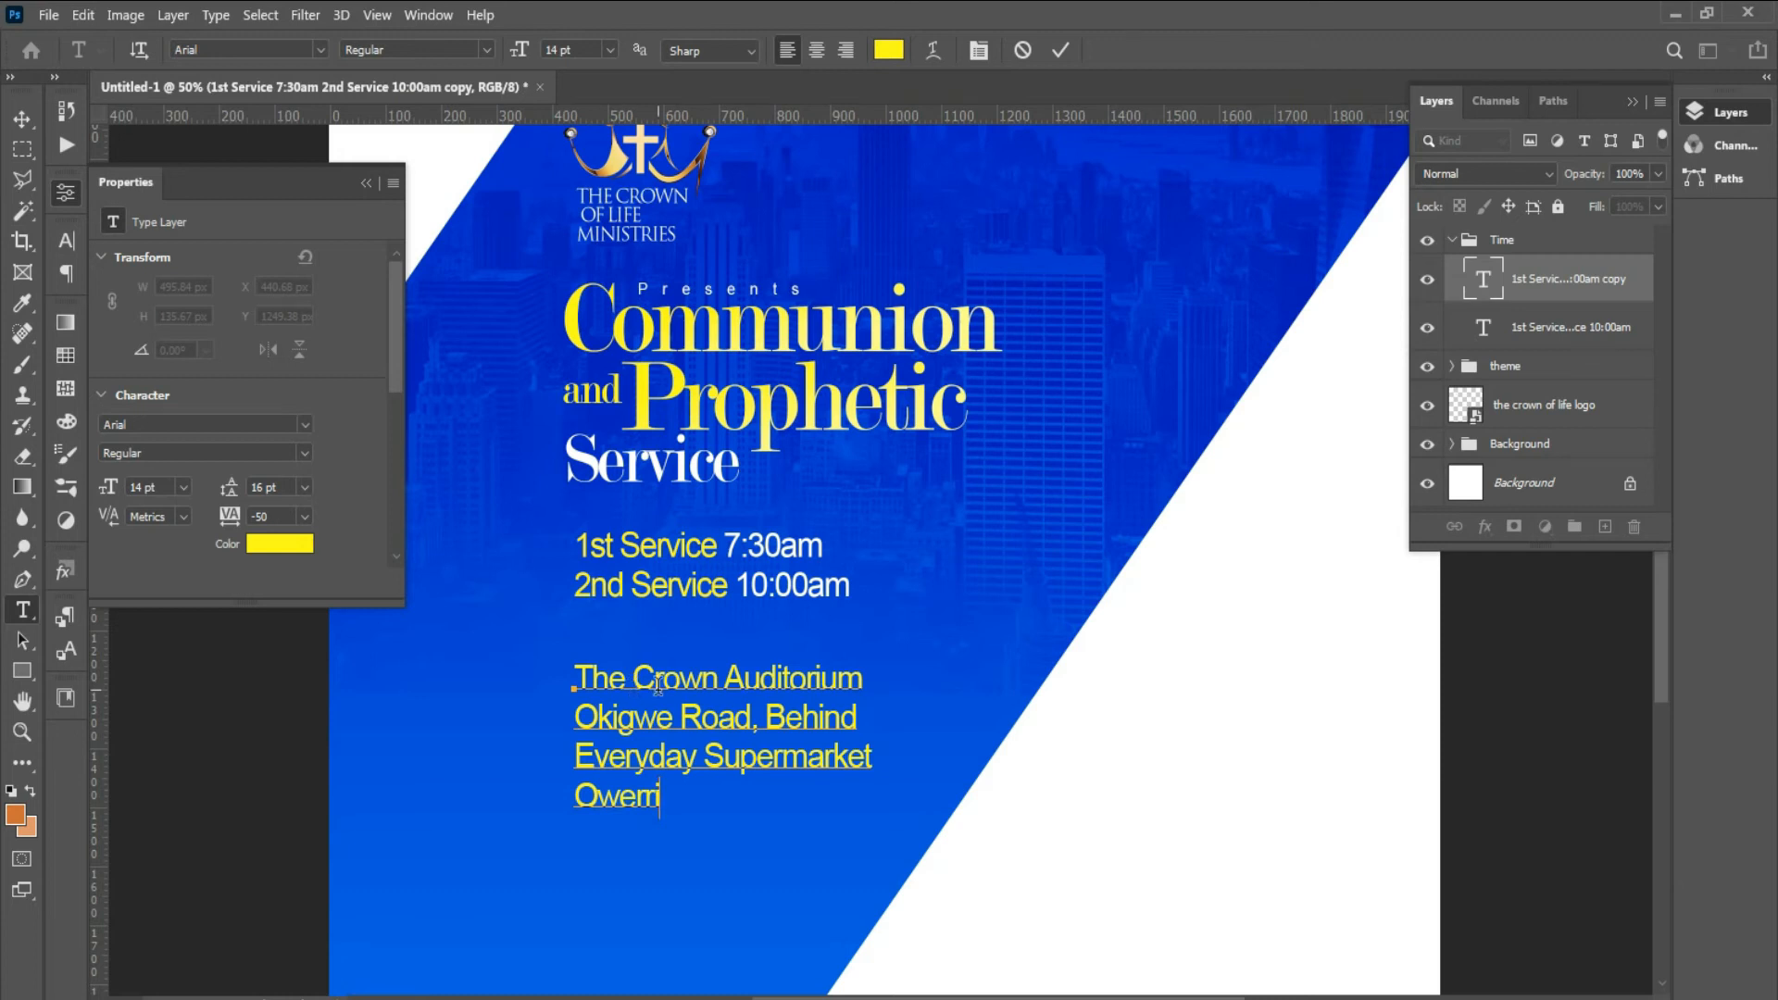
- Select all of the venue text and set its color to off-white #fdfdf8
{"action": "right_click", "coordinate": [658, 695]}
{"action": "left_click", "coordinate": [759, 239]}
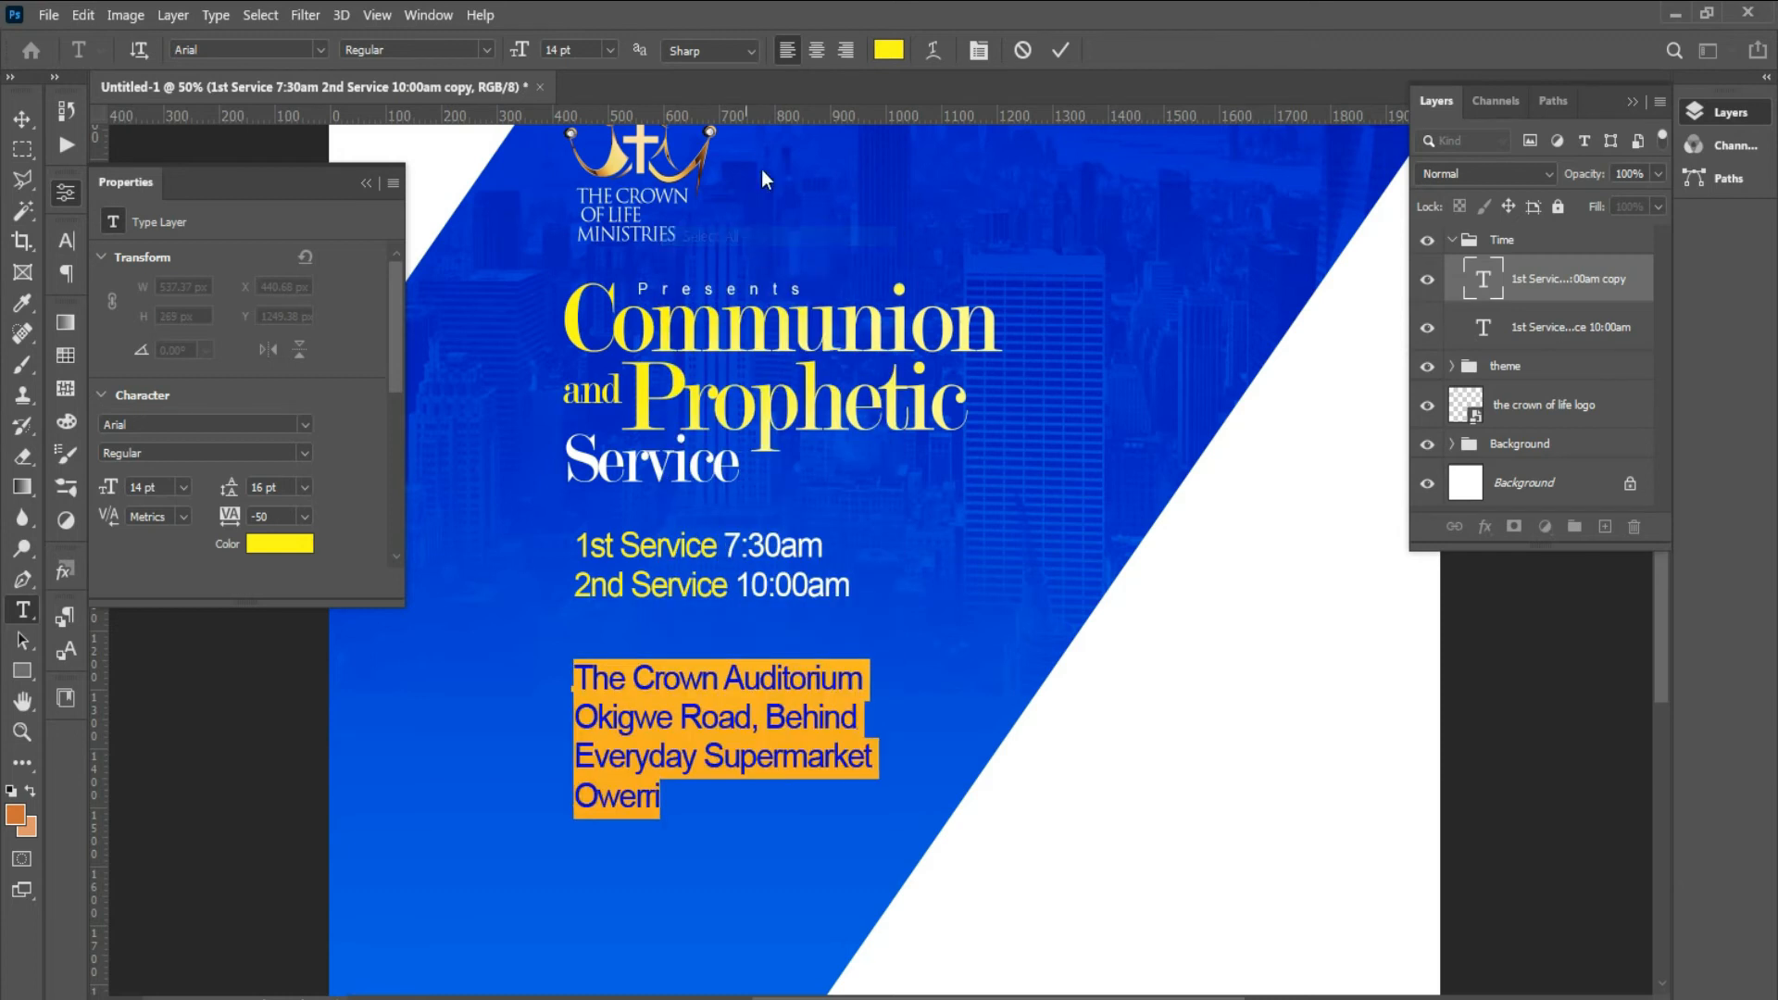
{"action": "left_click", "coordinate": [887, 50]}
{"action": "left_click_drag", "start_coordinate": [1230, 623], "coordinate": [1154, 541]}
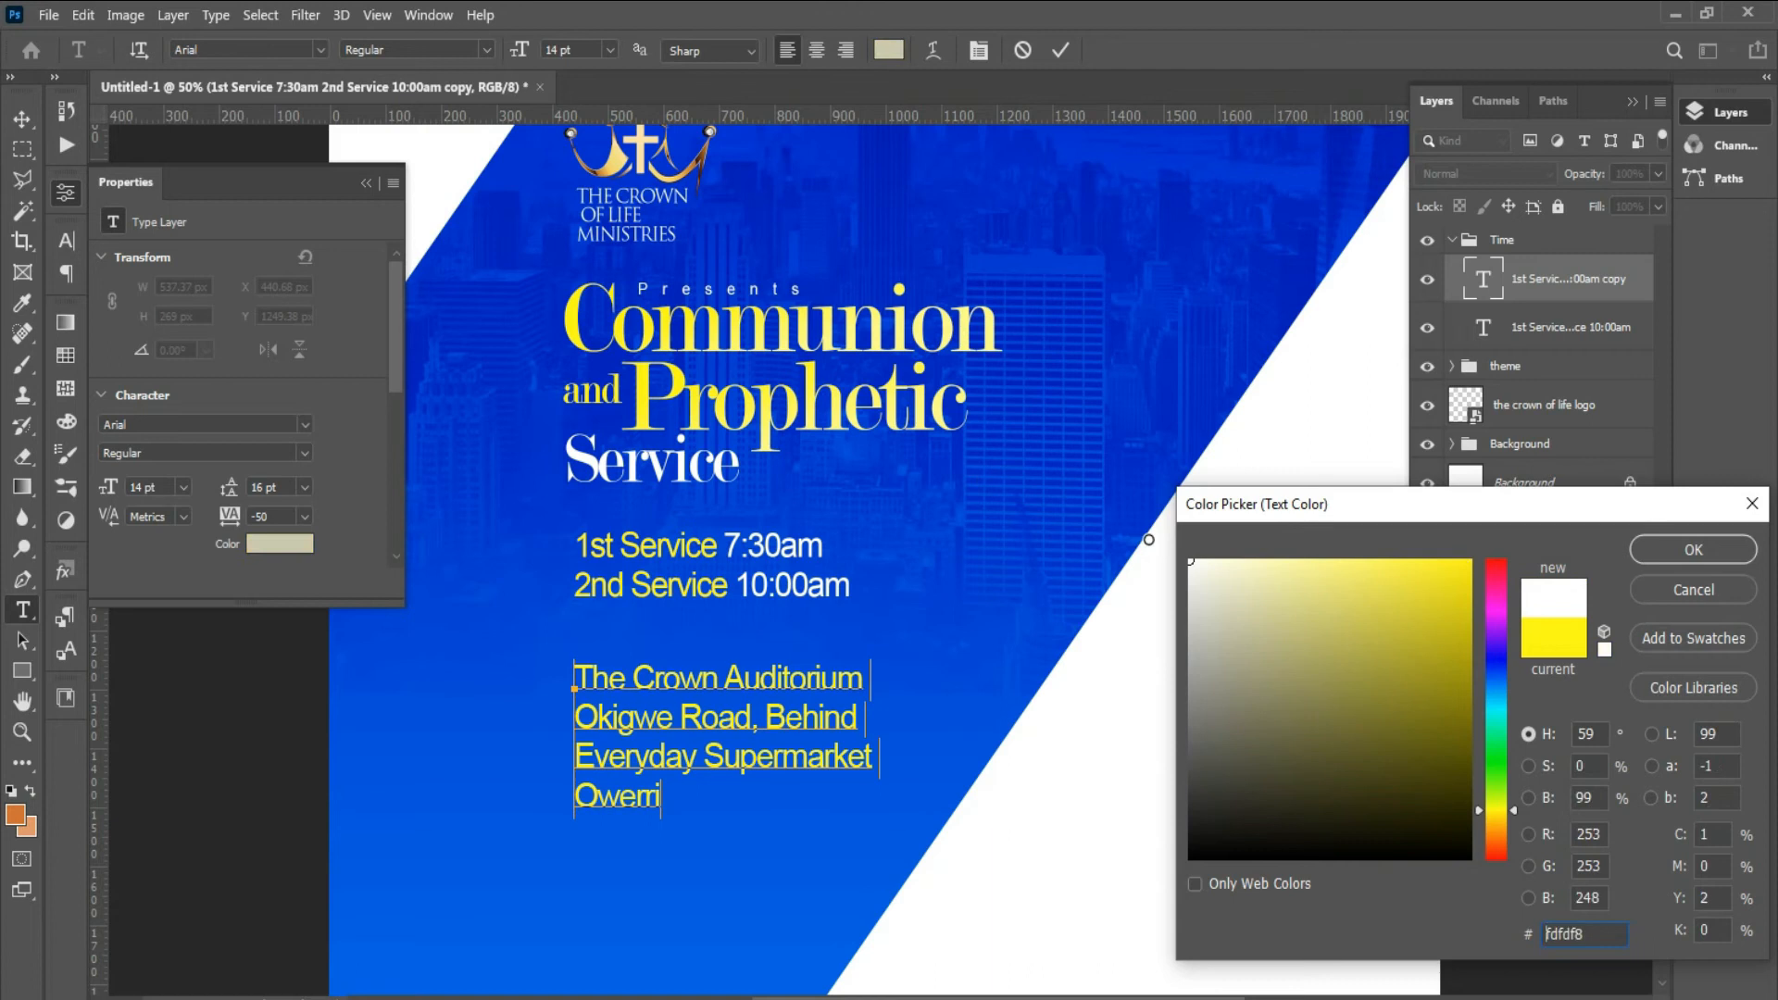
{"action": "left_click", "coordinate": [1692, 550]}
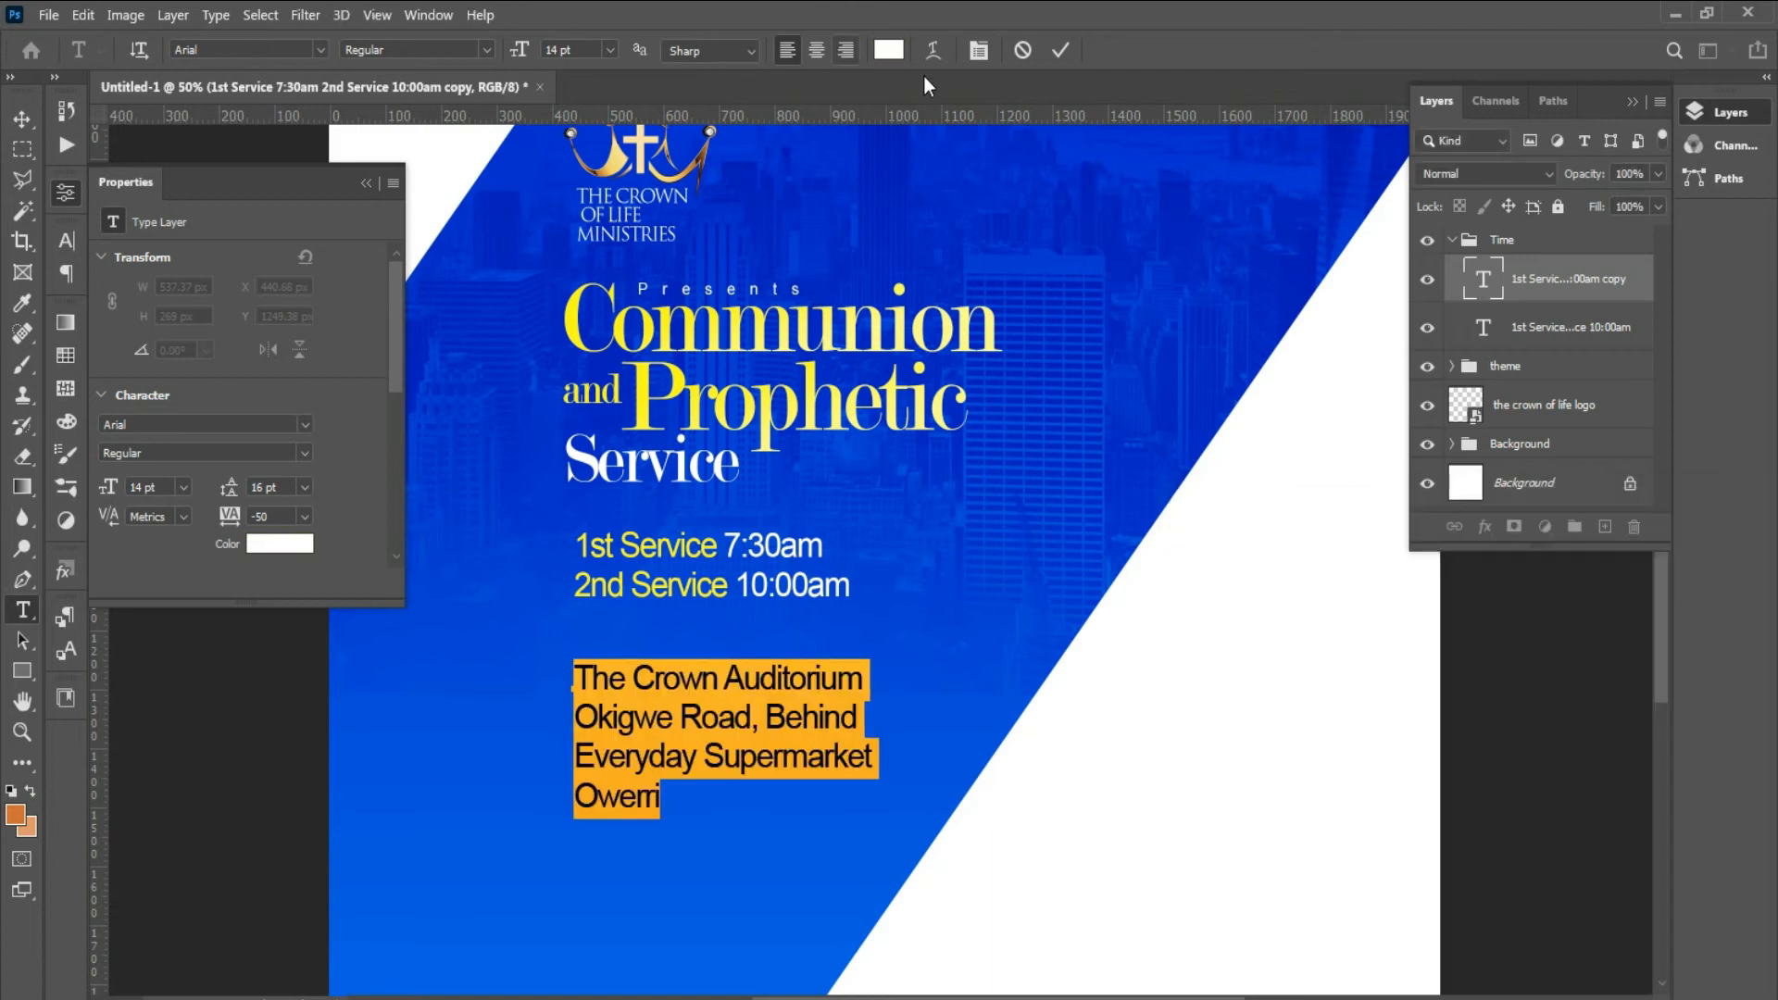
- Set the leading of the venue text to 13 pt and move the text block up closer to the service times
{"action": "left_click", "coordinate": [979, 51]}
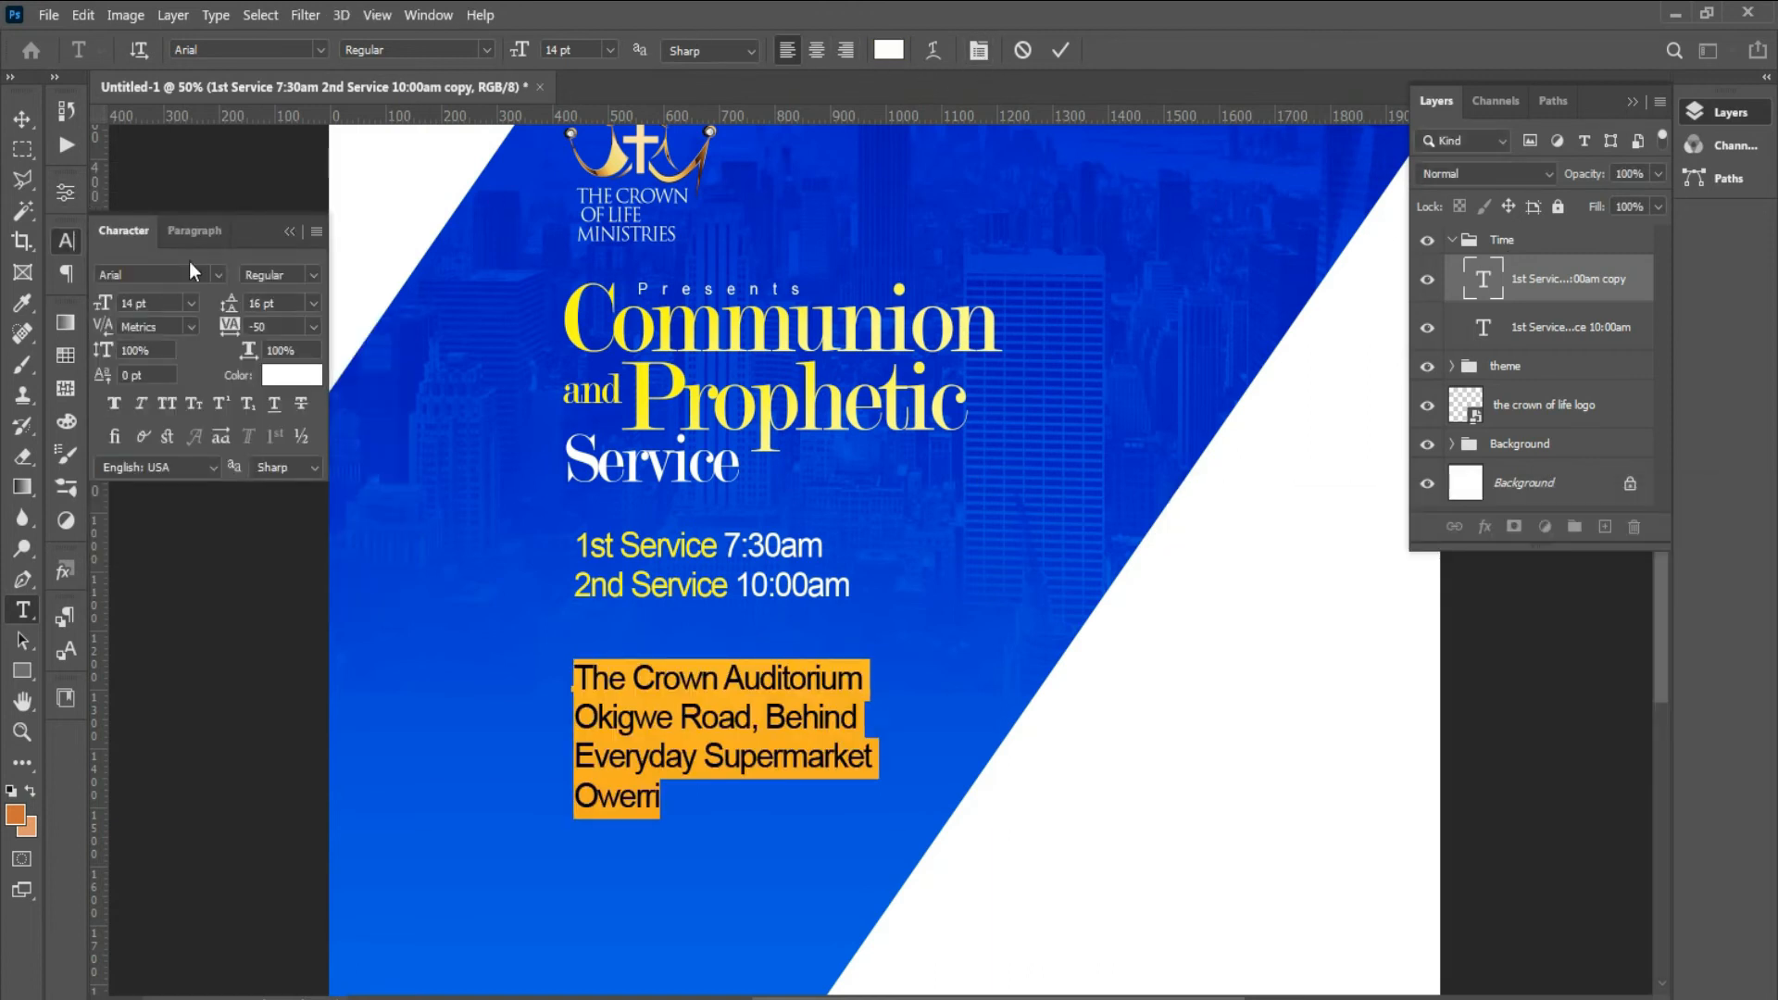
{"action": "left_click", "coordinate": [320, 307]}
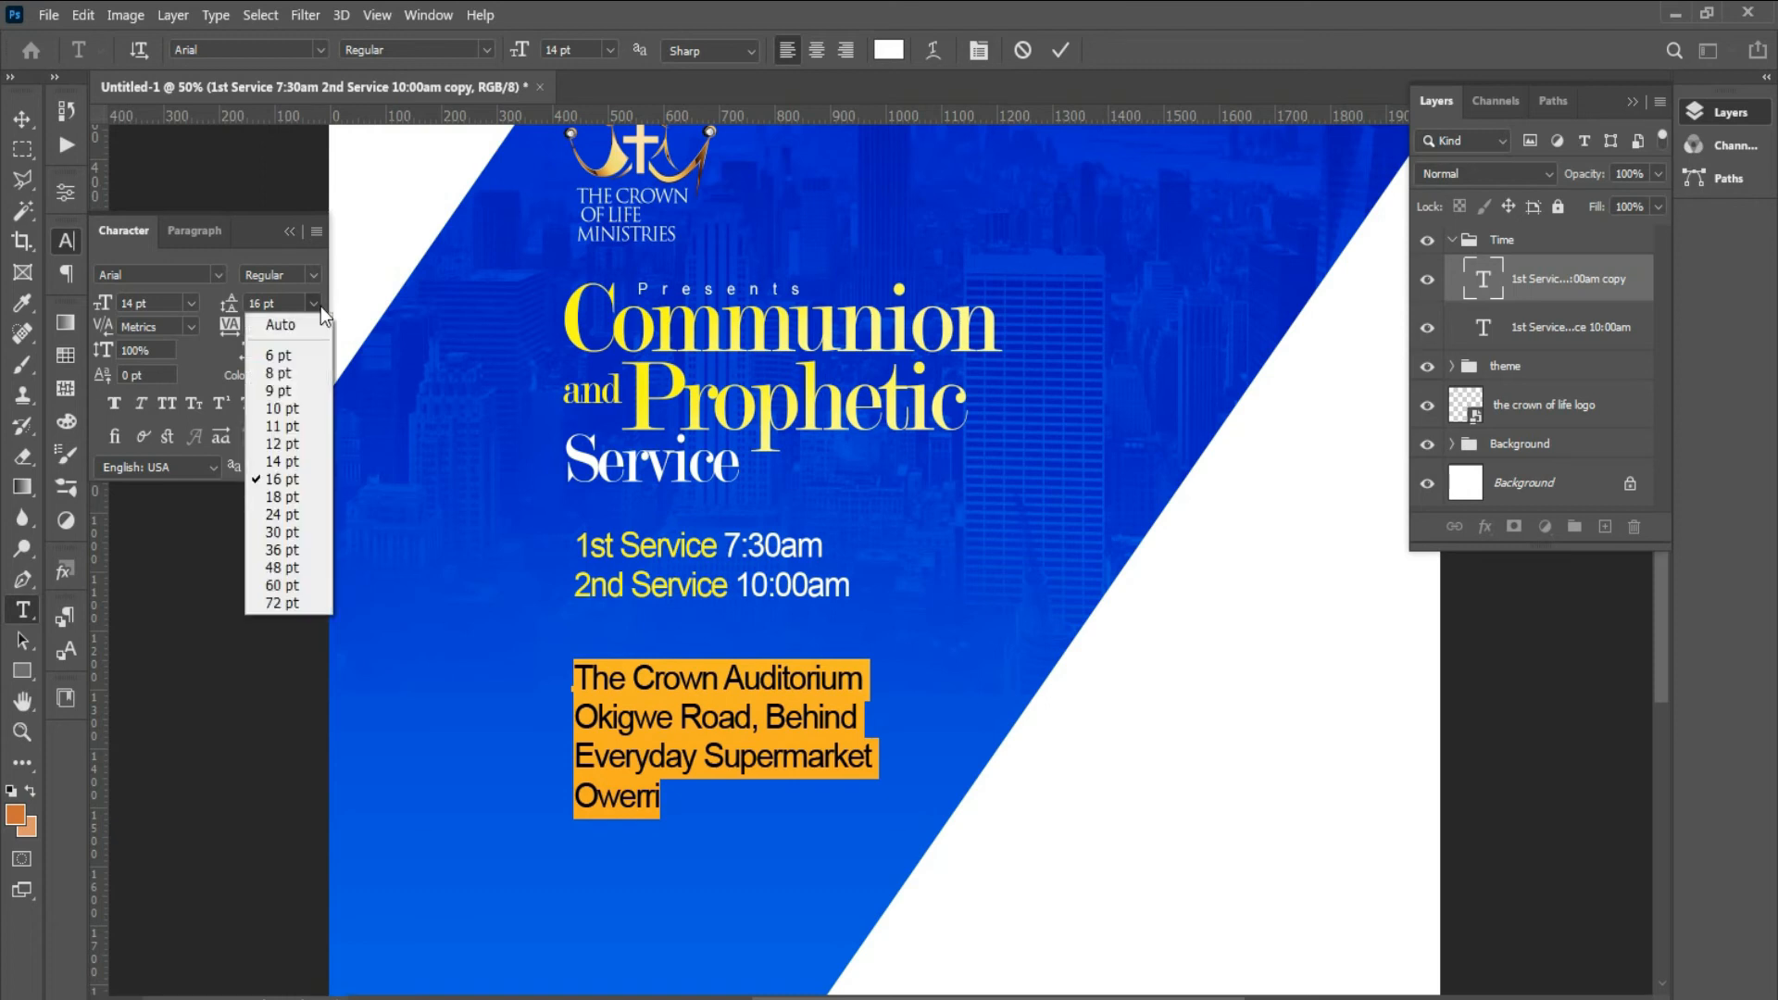
{"action": "left_click", "coordinate": [289, 459]}
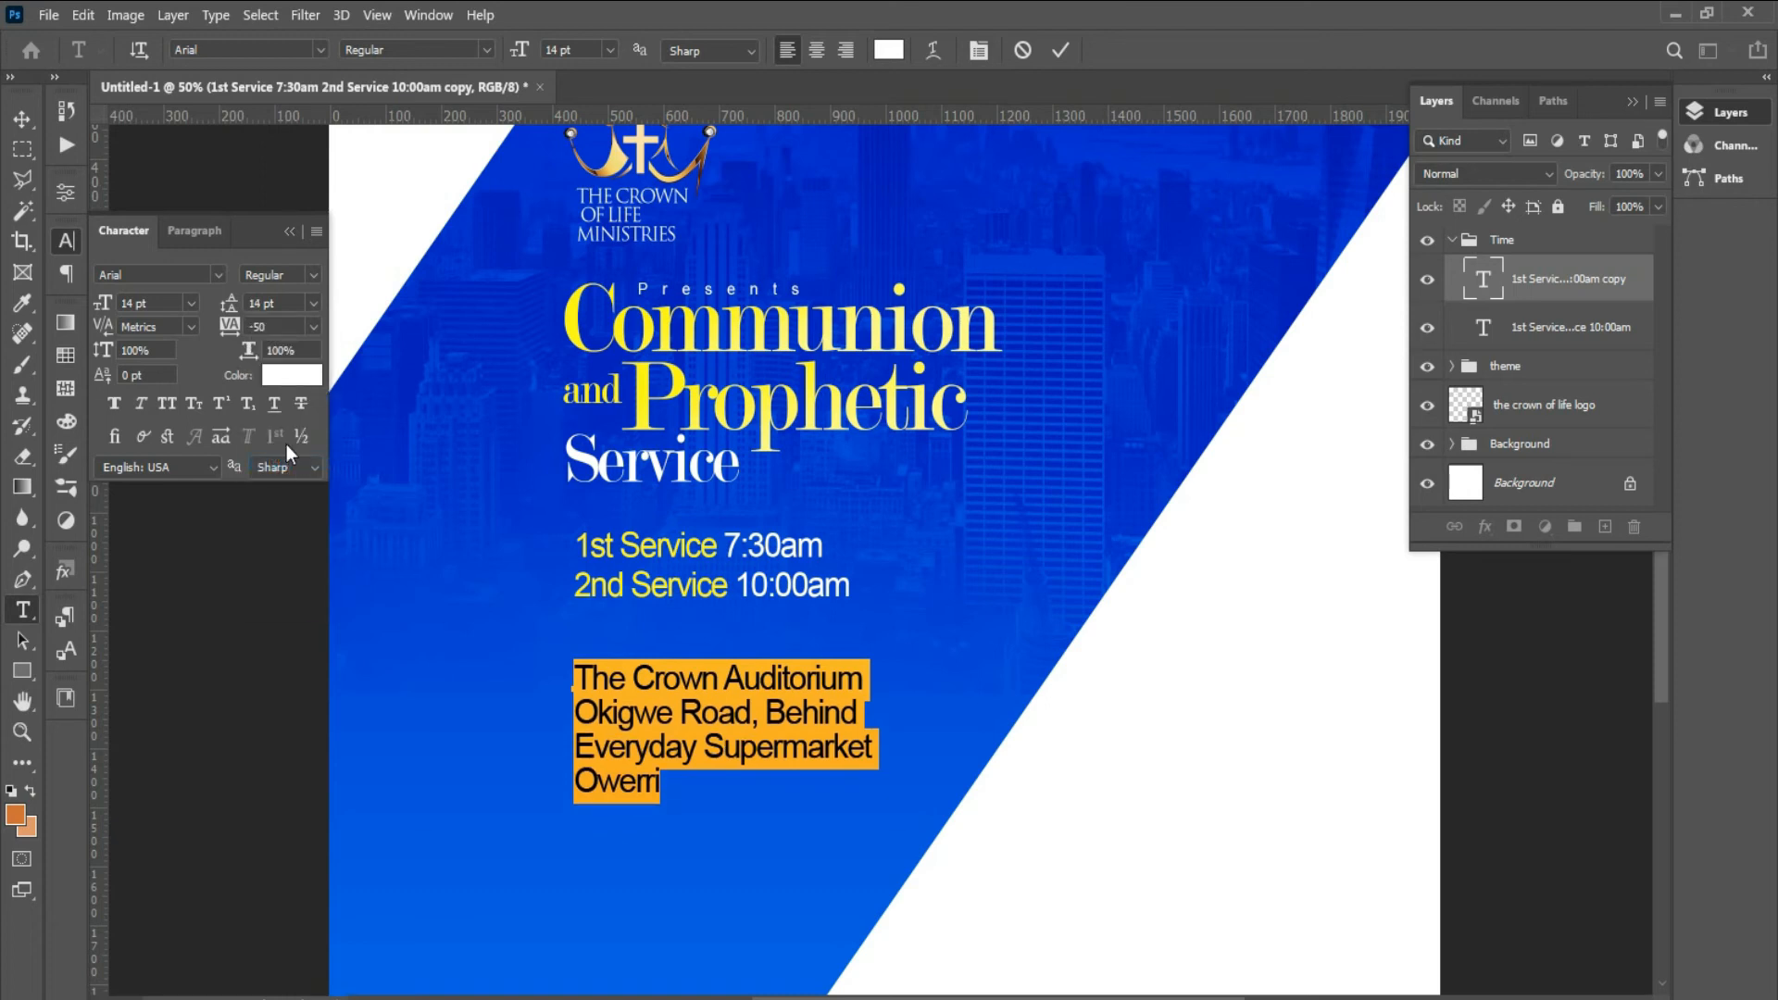
{"action": "left_click", "coordinate": [267, 303]}
{"action": "type", "text": "13"}
{"action": "key", "text": "Return"}
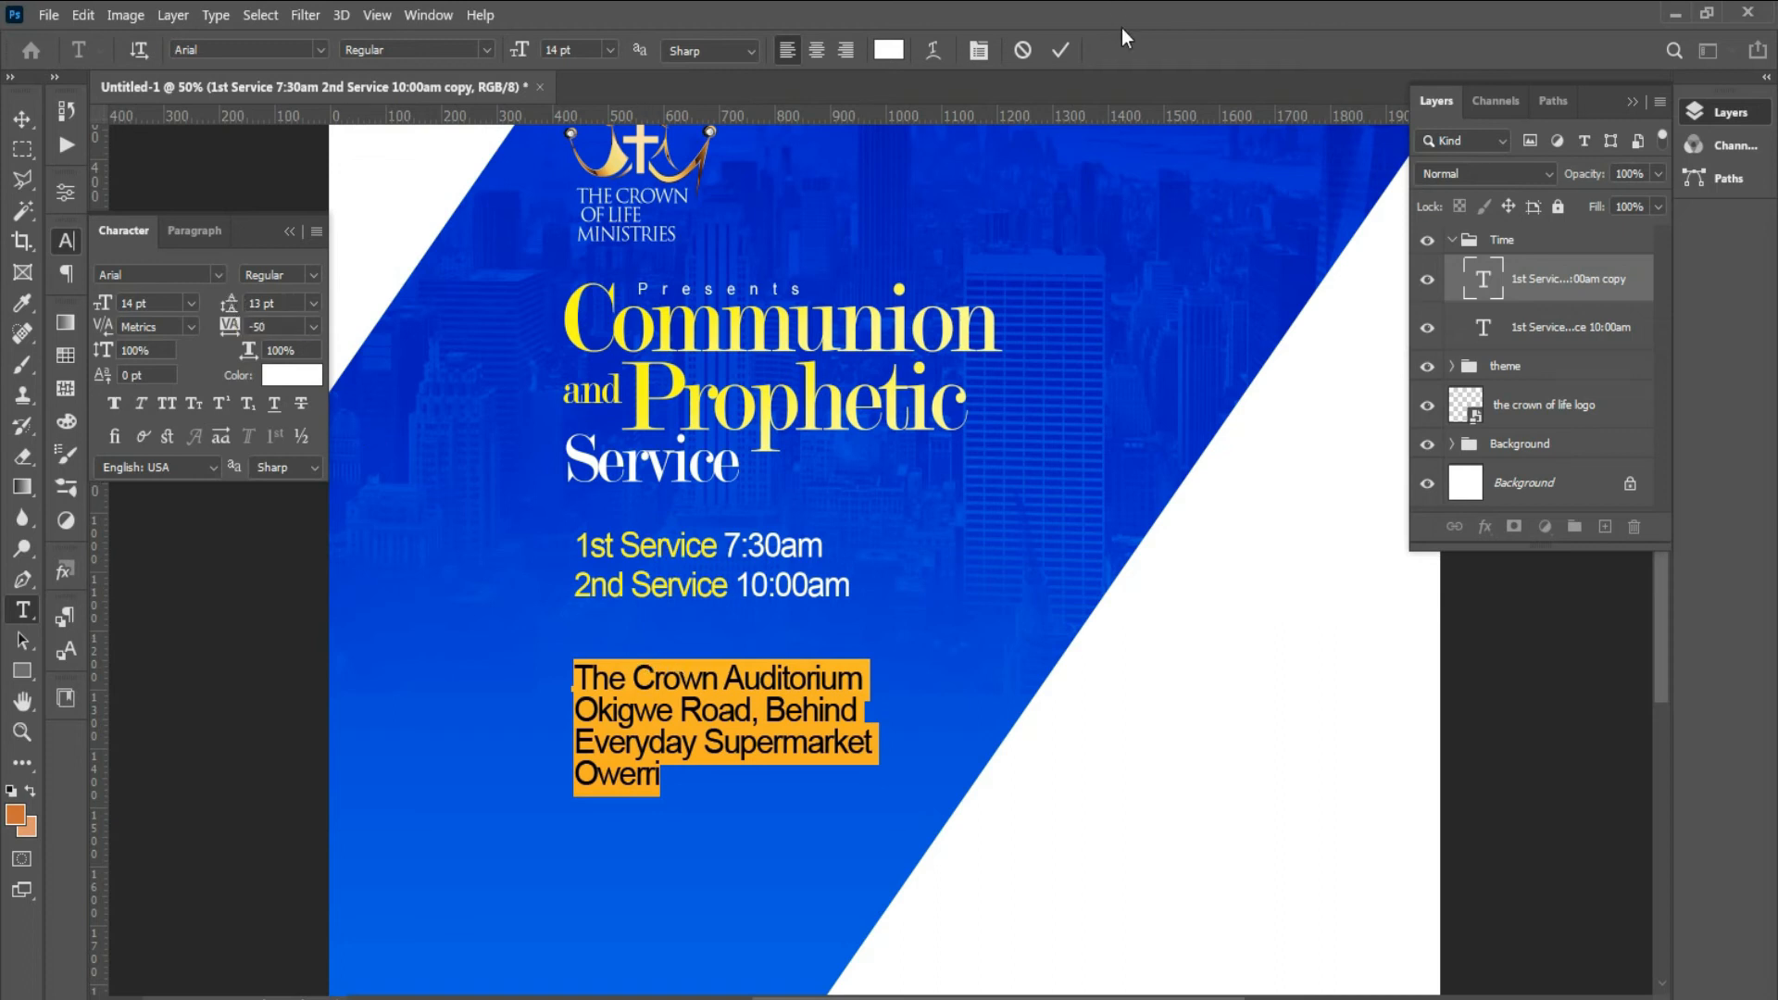
{"action": "left_click", "coordinate": [1060, 50]}
{"action": "key", "text": "v"}
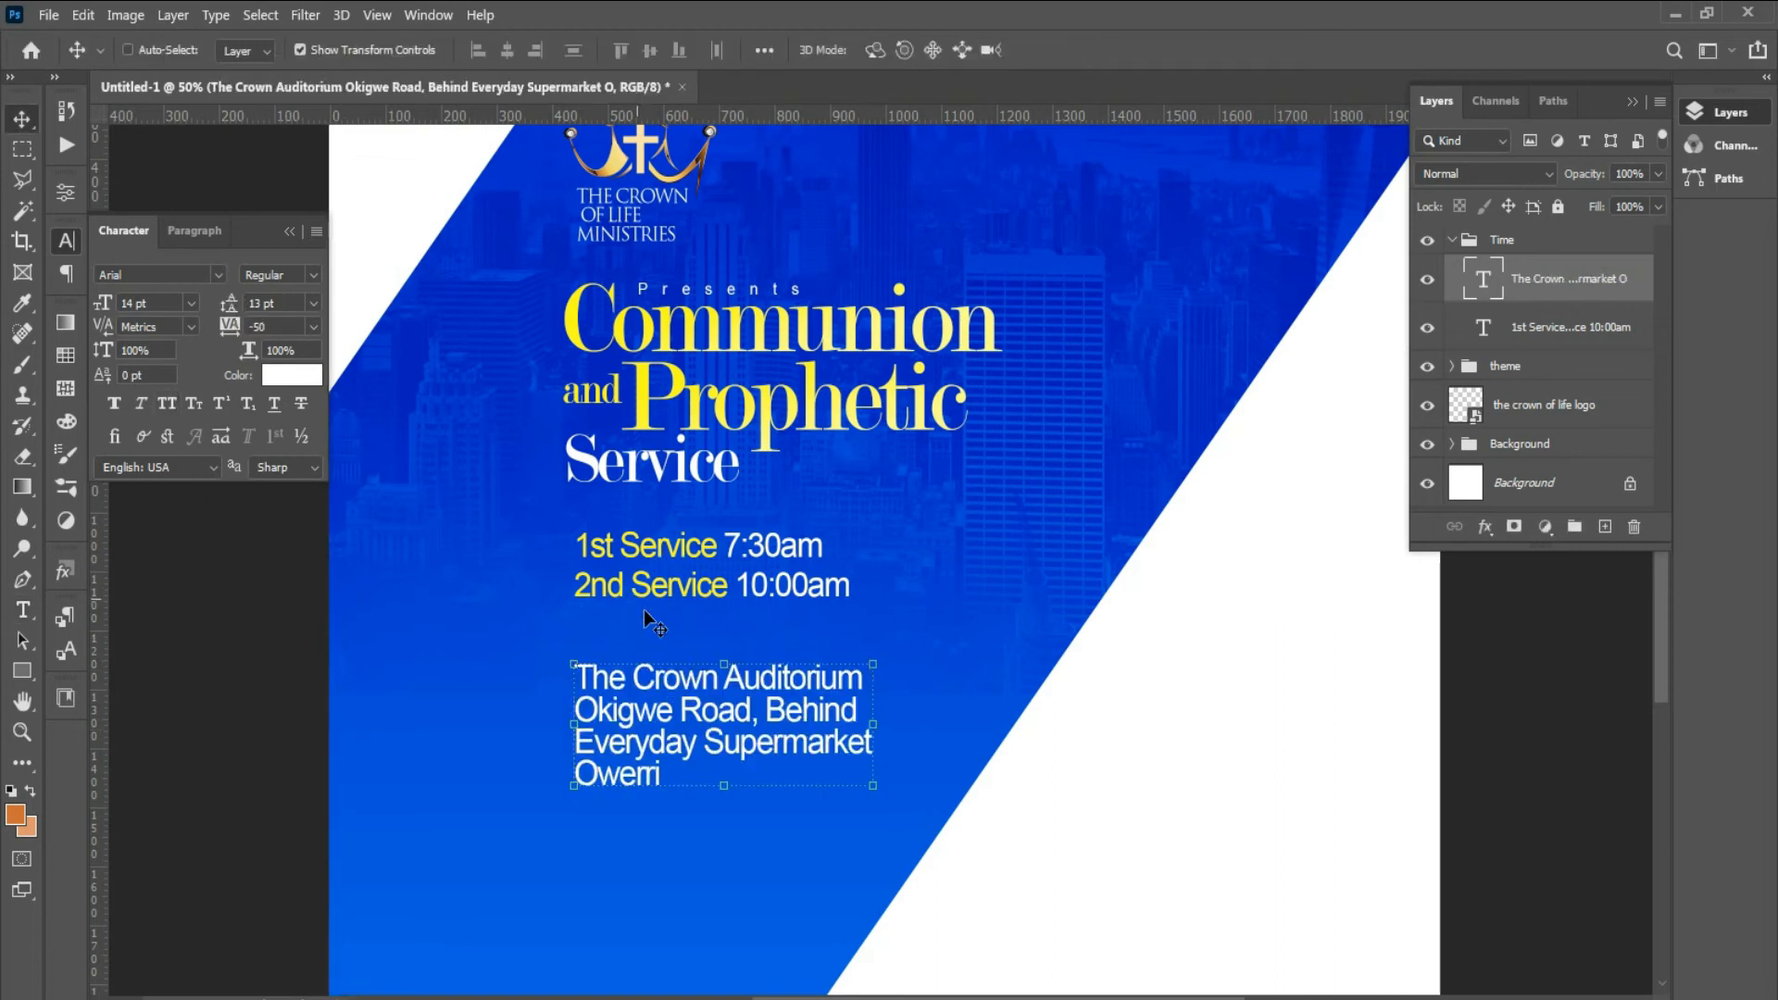
{"action": "left_click_drag", "start_coordinate": [674, 729], "coordinate": [674, 710]}
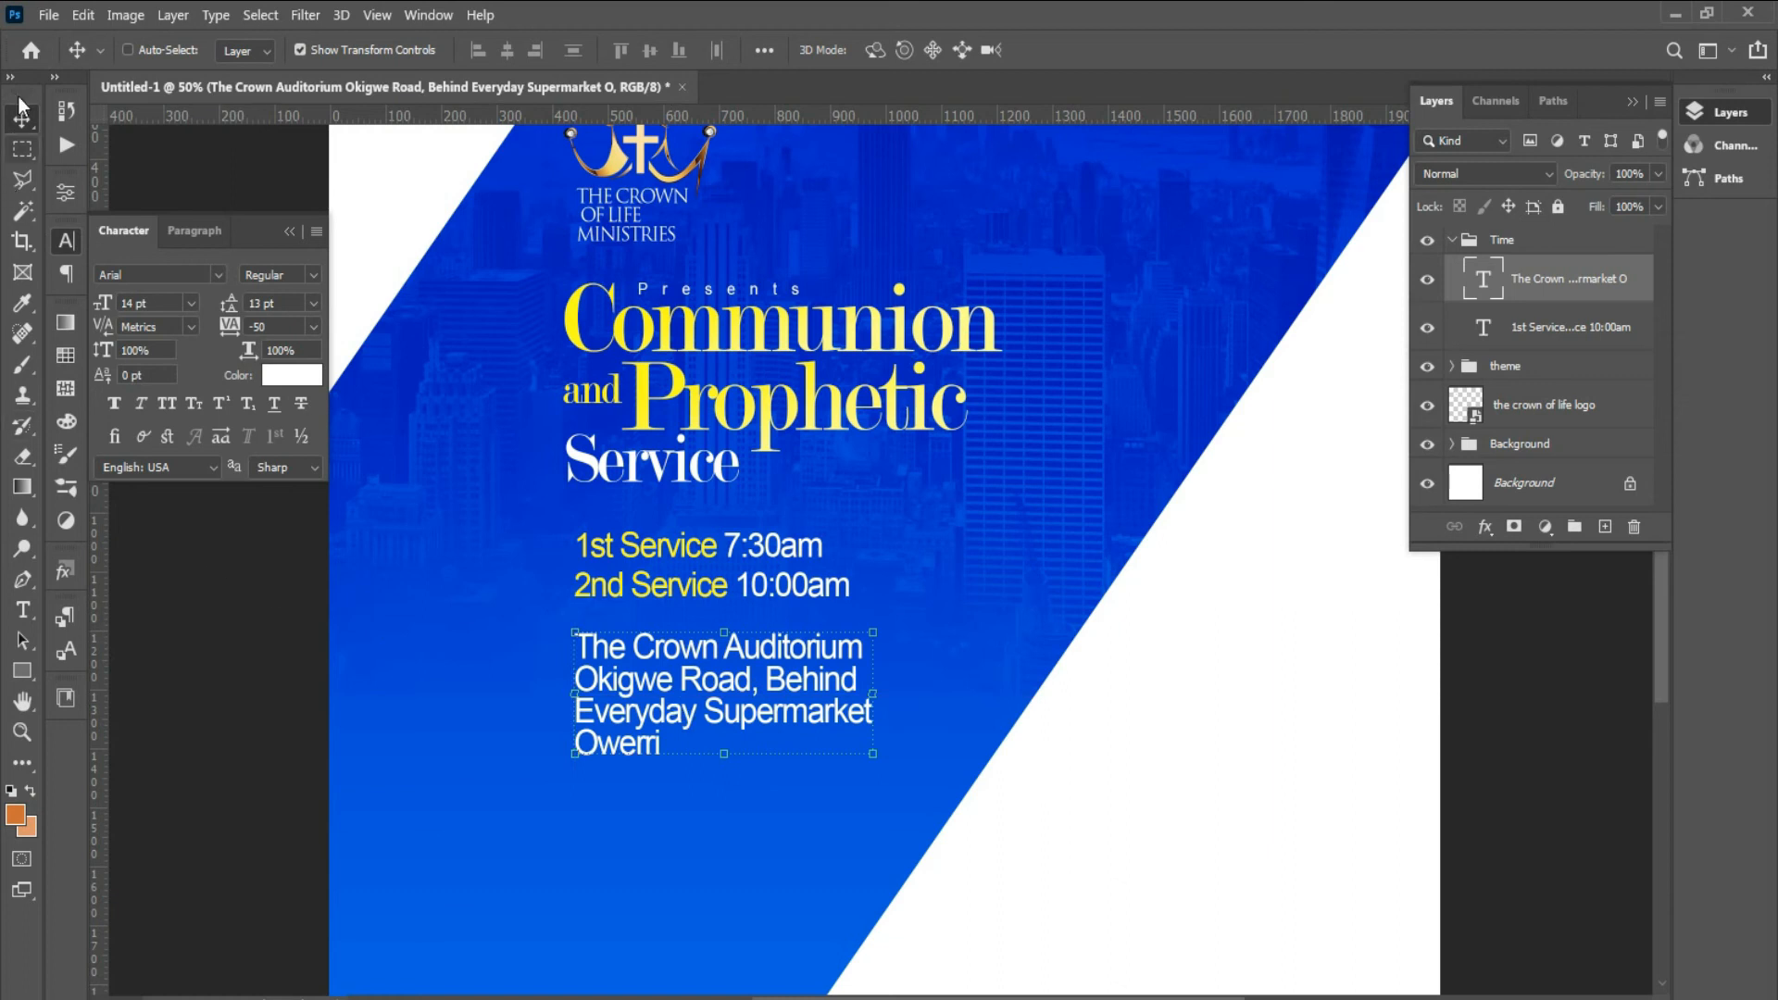
- Place the location pin image PngItem_2473457.png as an embedded object and scale it down to about 0.77%
{"action": "left_click", "coordinate": [60, 21]}
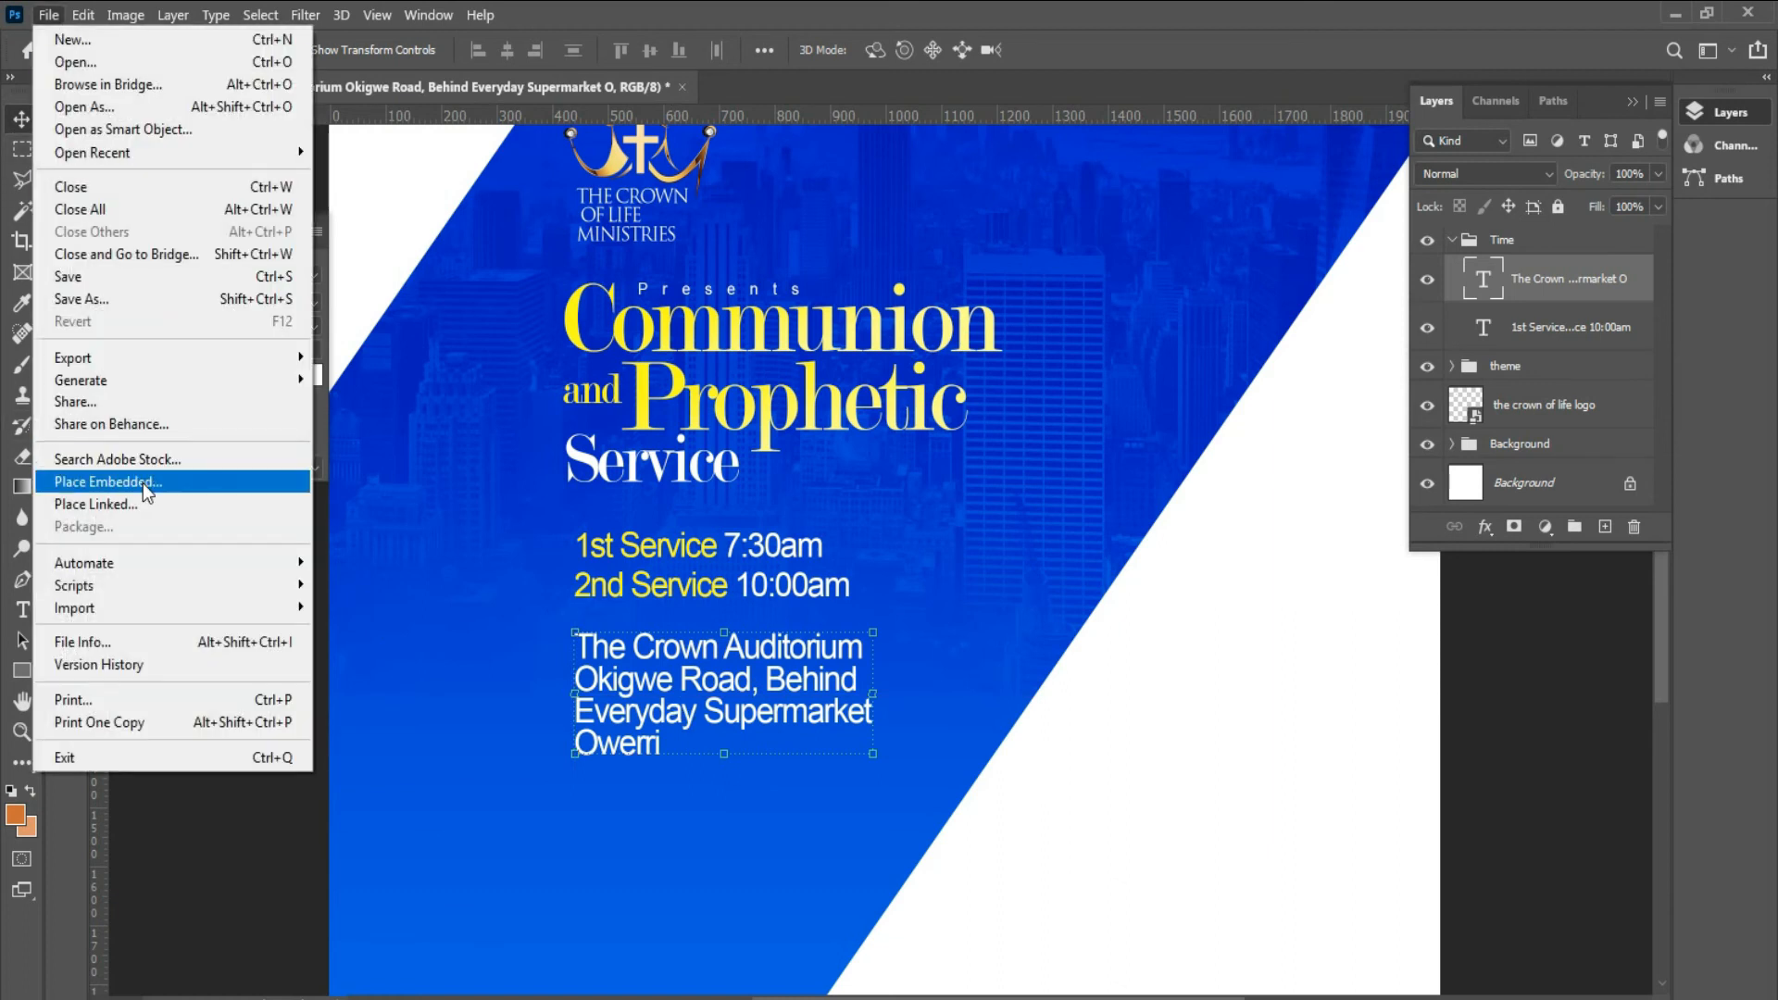
{"action": "left_click", "coordinate": [143, 481]}
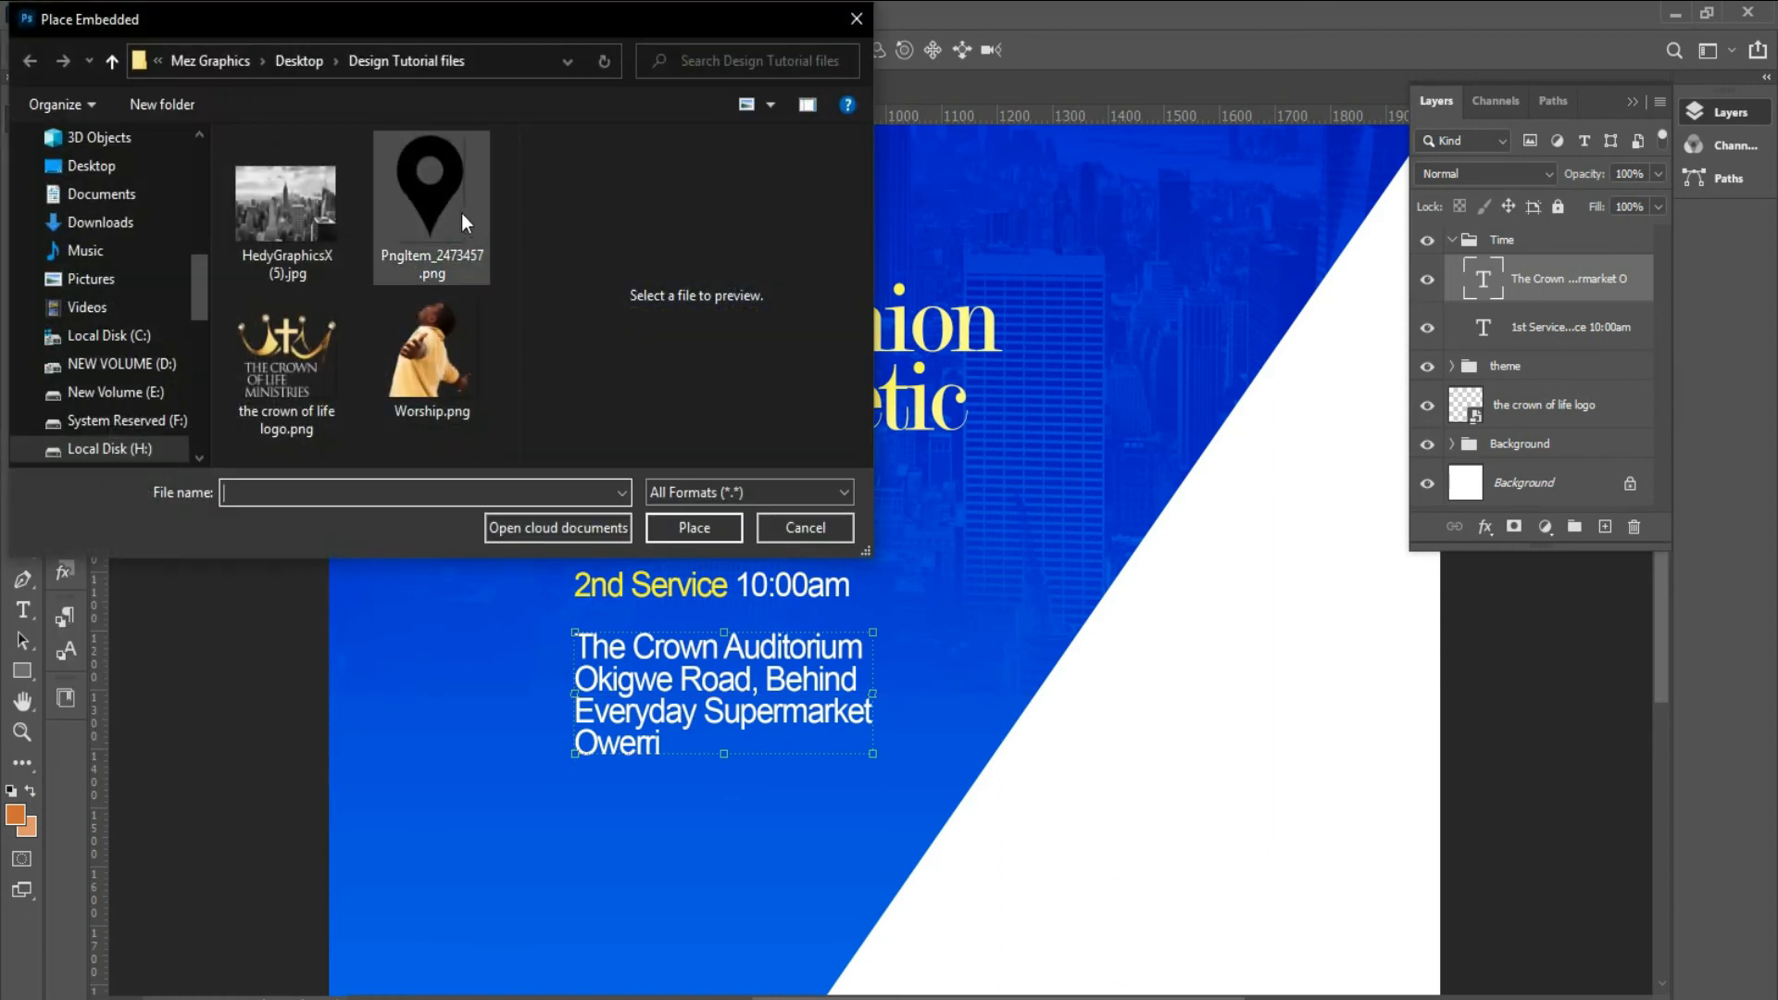
{"action": "double_click", "coordinate": [462, 215]}
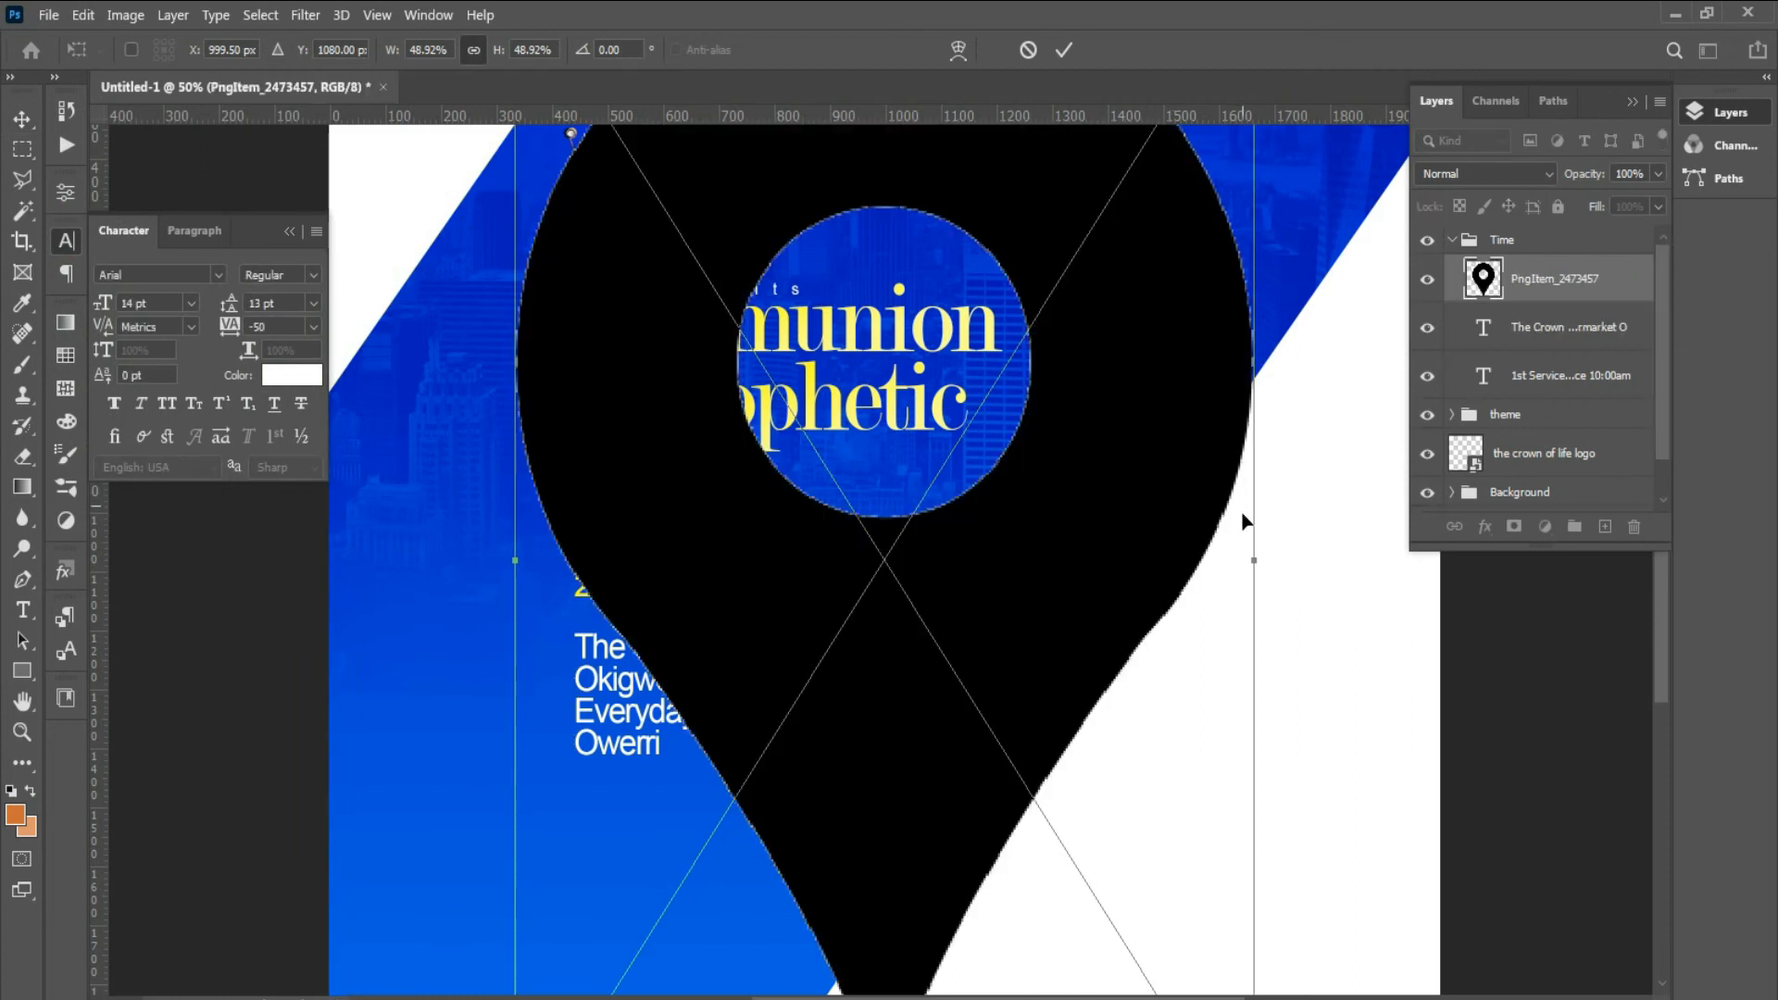
{"action": "left_click_drag", "start_coordinate": [1247, 567], "coordinate": [521, 580]}
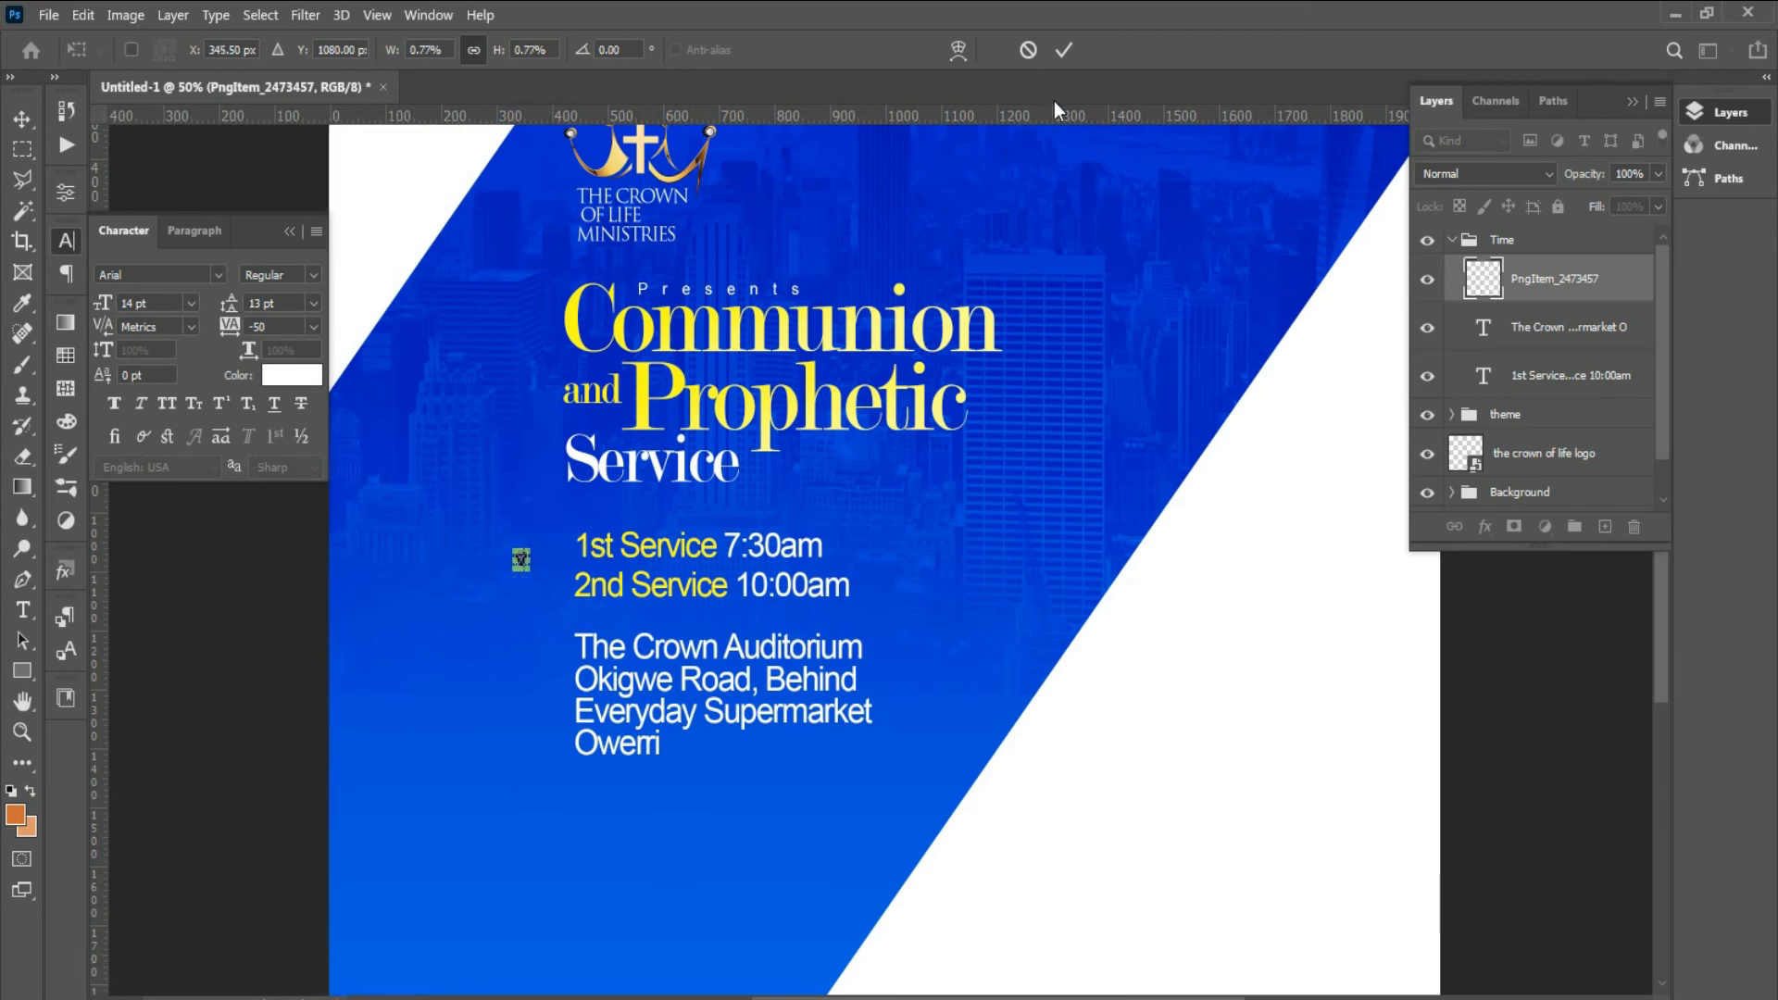
{"action": "left_click", "coordinate": [1065, 52]}
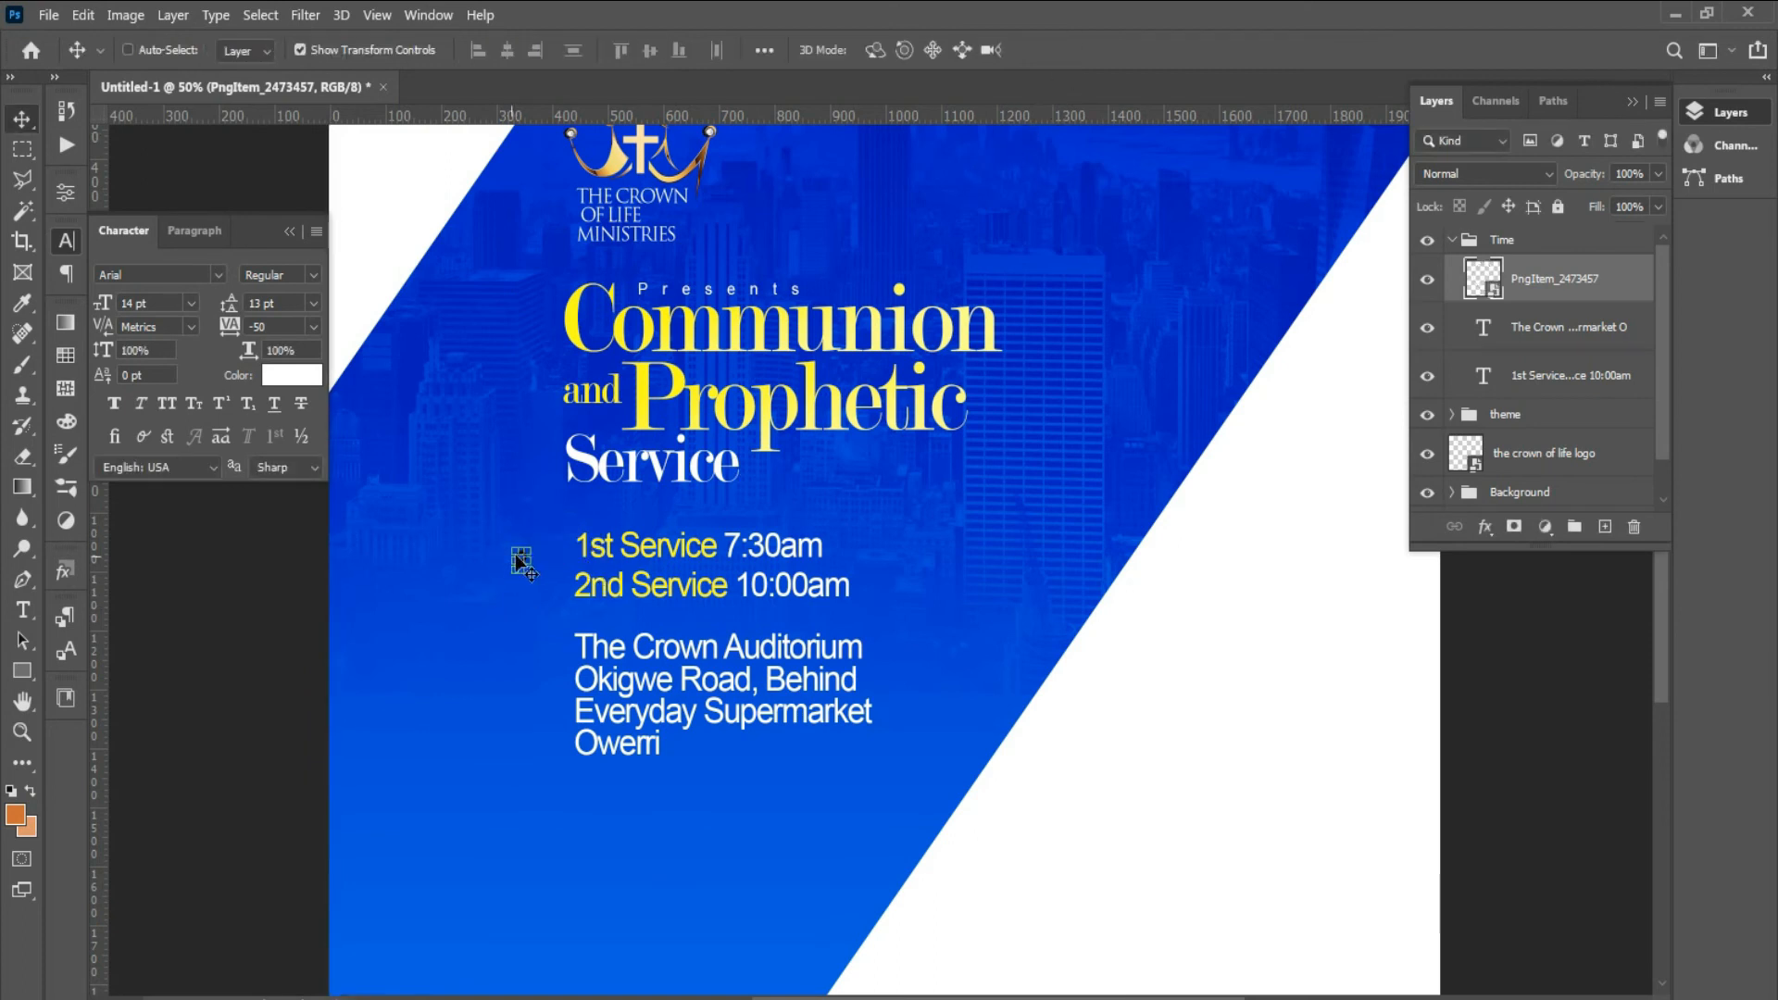
- Move the location pin beside the first line of the venue text and resize it to about 0.82%
{"action": "left_click_drag", "start_coordinate": [520, 560], "coordinate": [555, 654]}
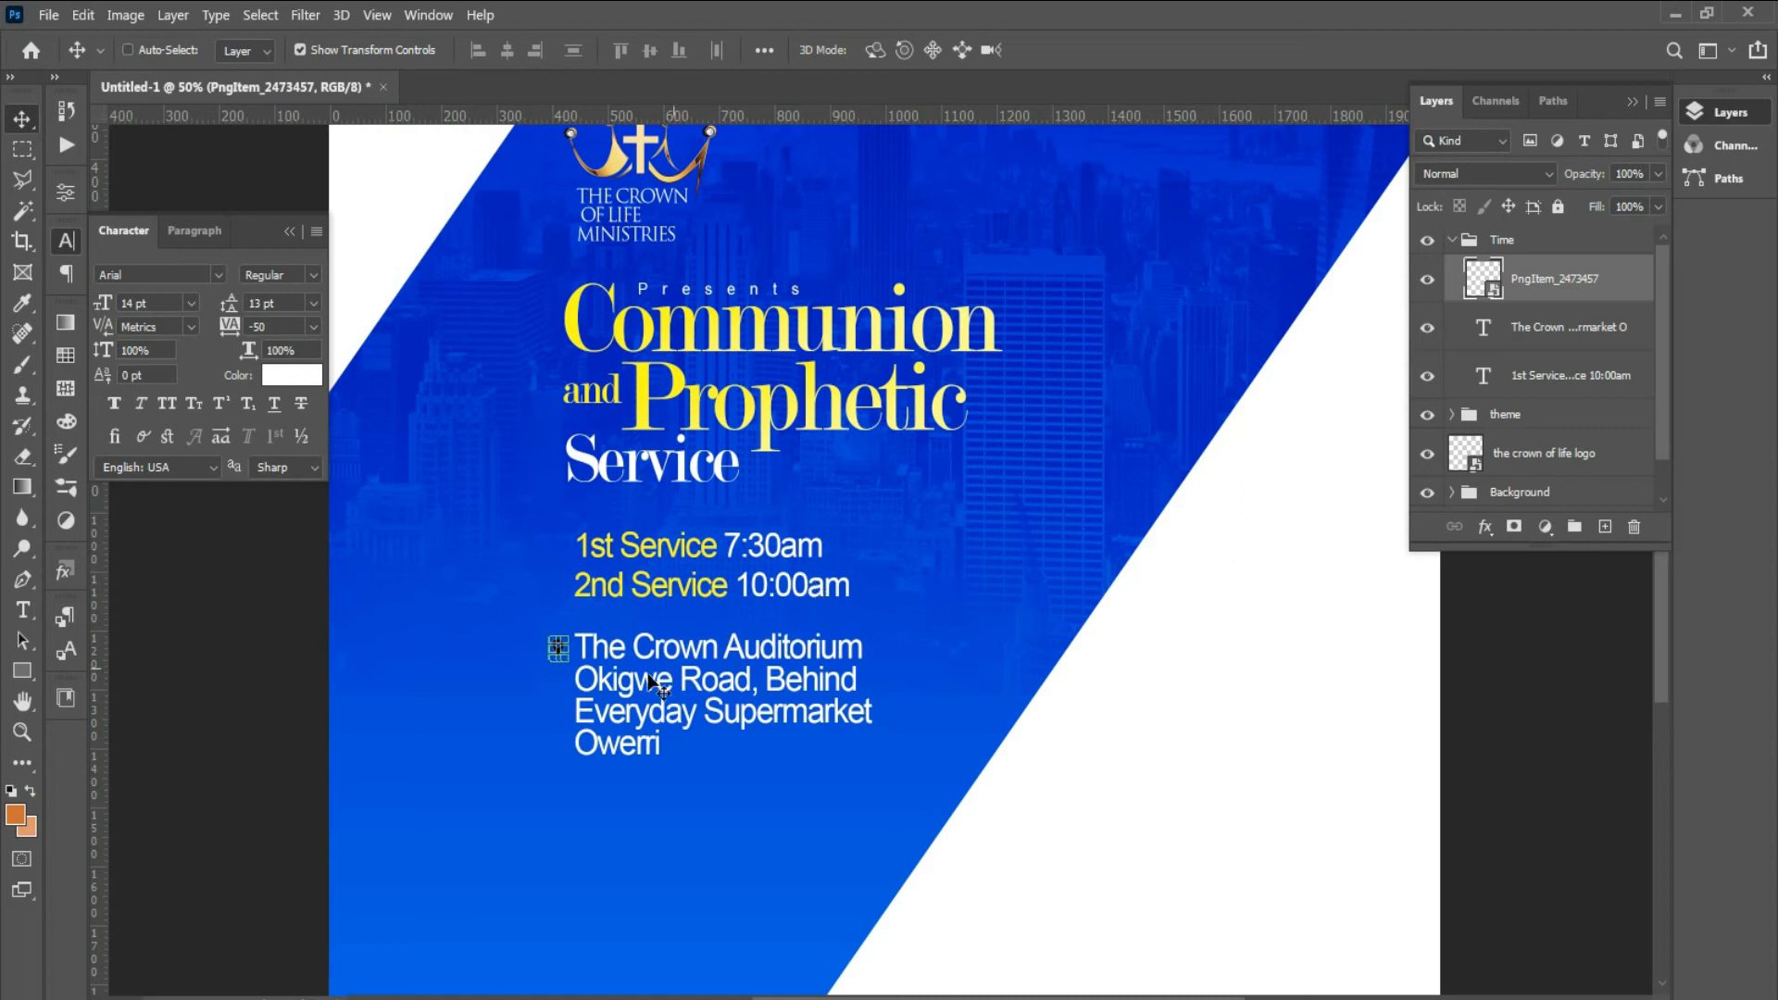
{"action": "key", "text": "ctrl+t"}
{"action": "left_click_drag", "start_coordinate": [572, 663], "coordinate": [565, 664]}
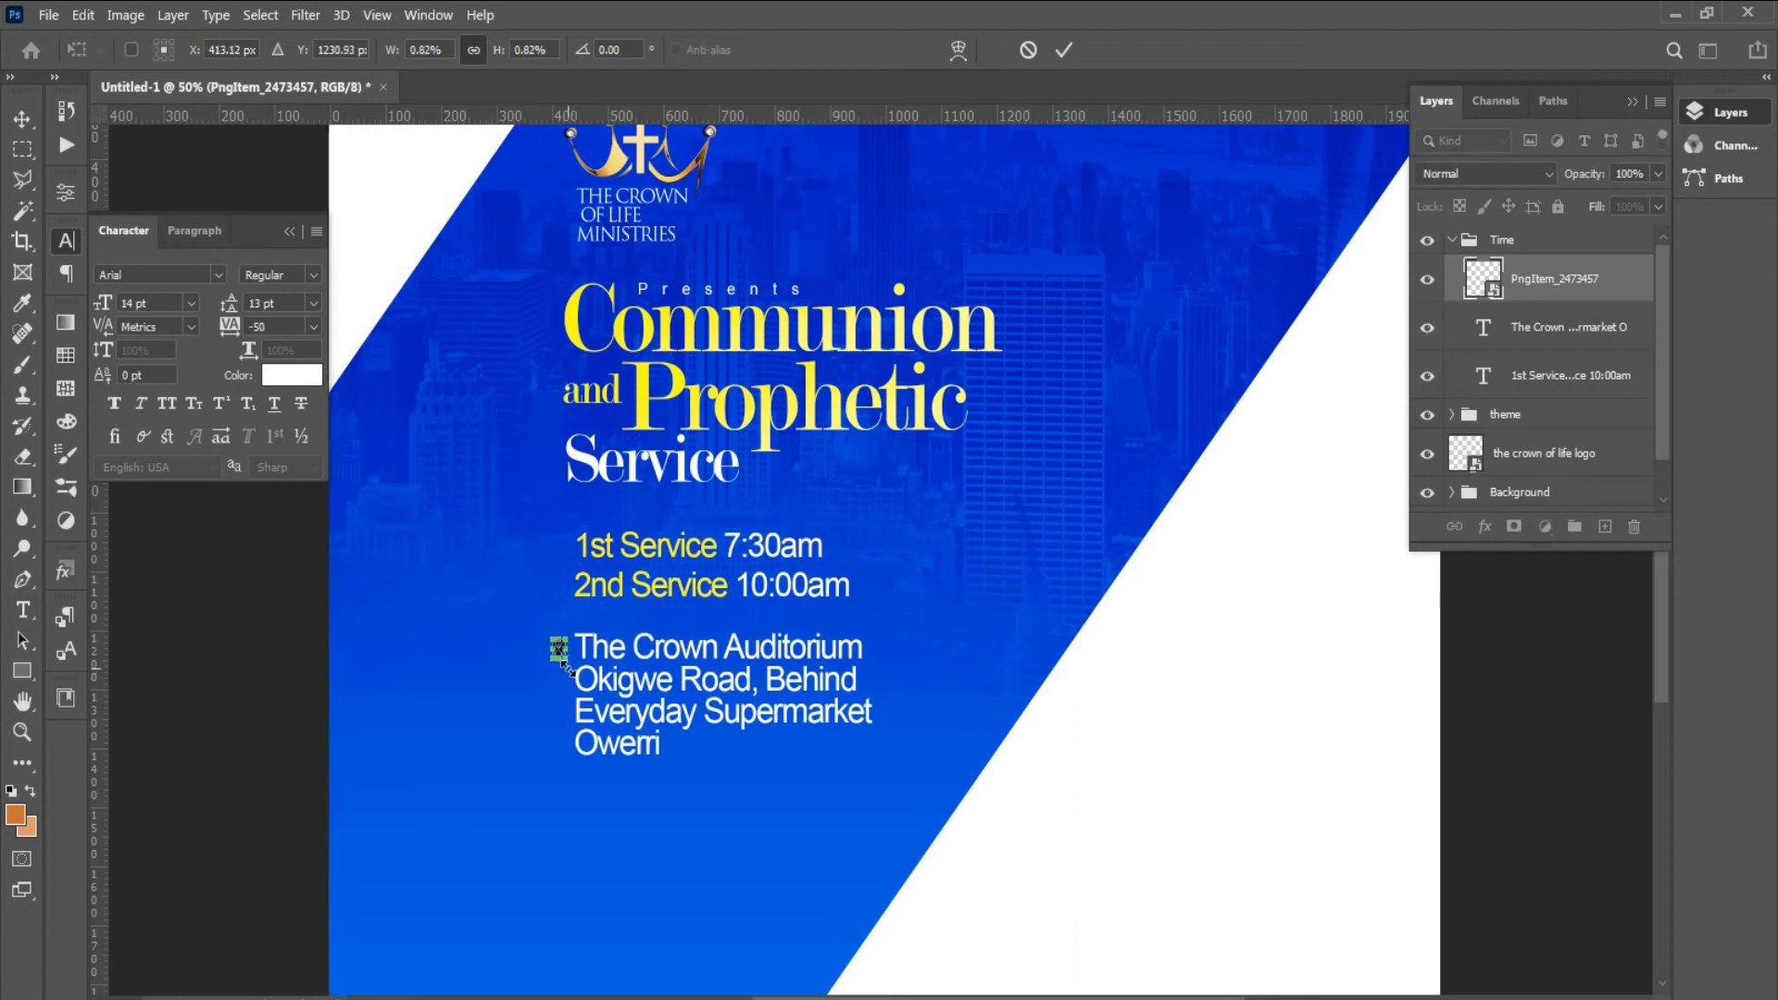
{"action": "left_click", "coordinate": [1070, 54]}
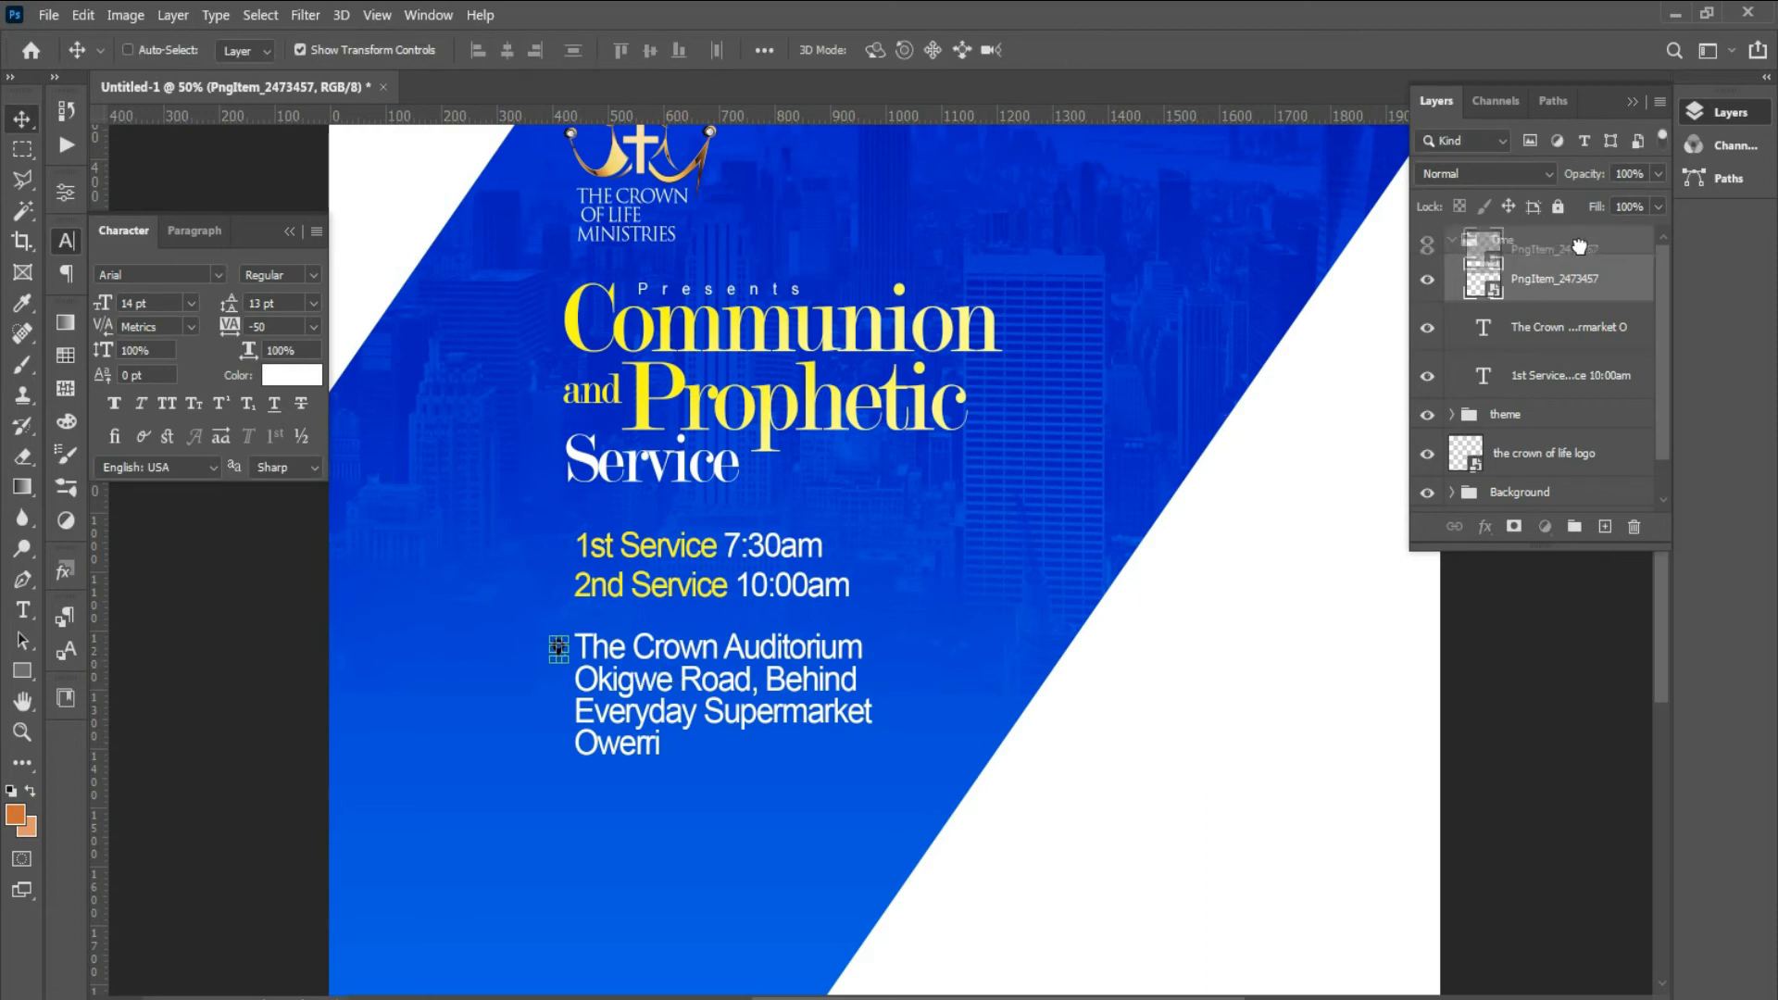
- Move the pin layer and the venue text layer out of the Time group, placing both above it
{"action": "left_click_drag", "start_coordinate": [1552, 275], "coordinate": [1537, 231]}
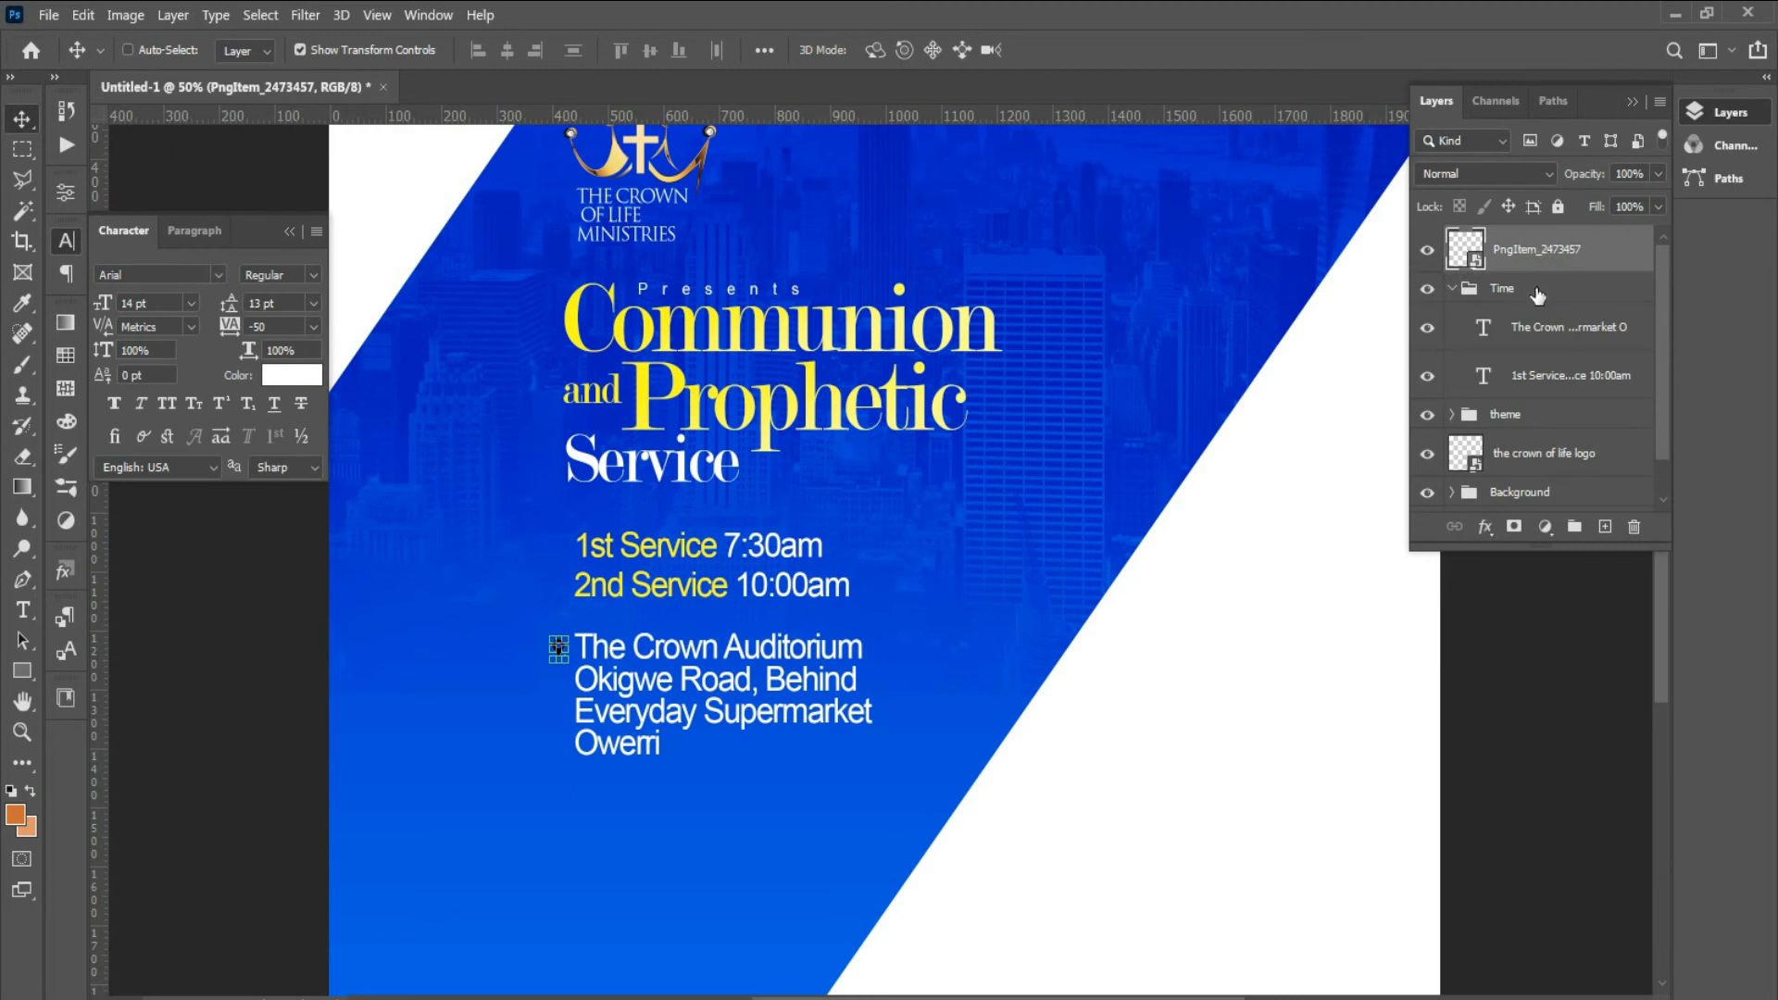
{"action": "left_click", "coordinate": [1536, 291]}
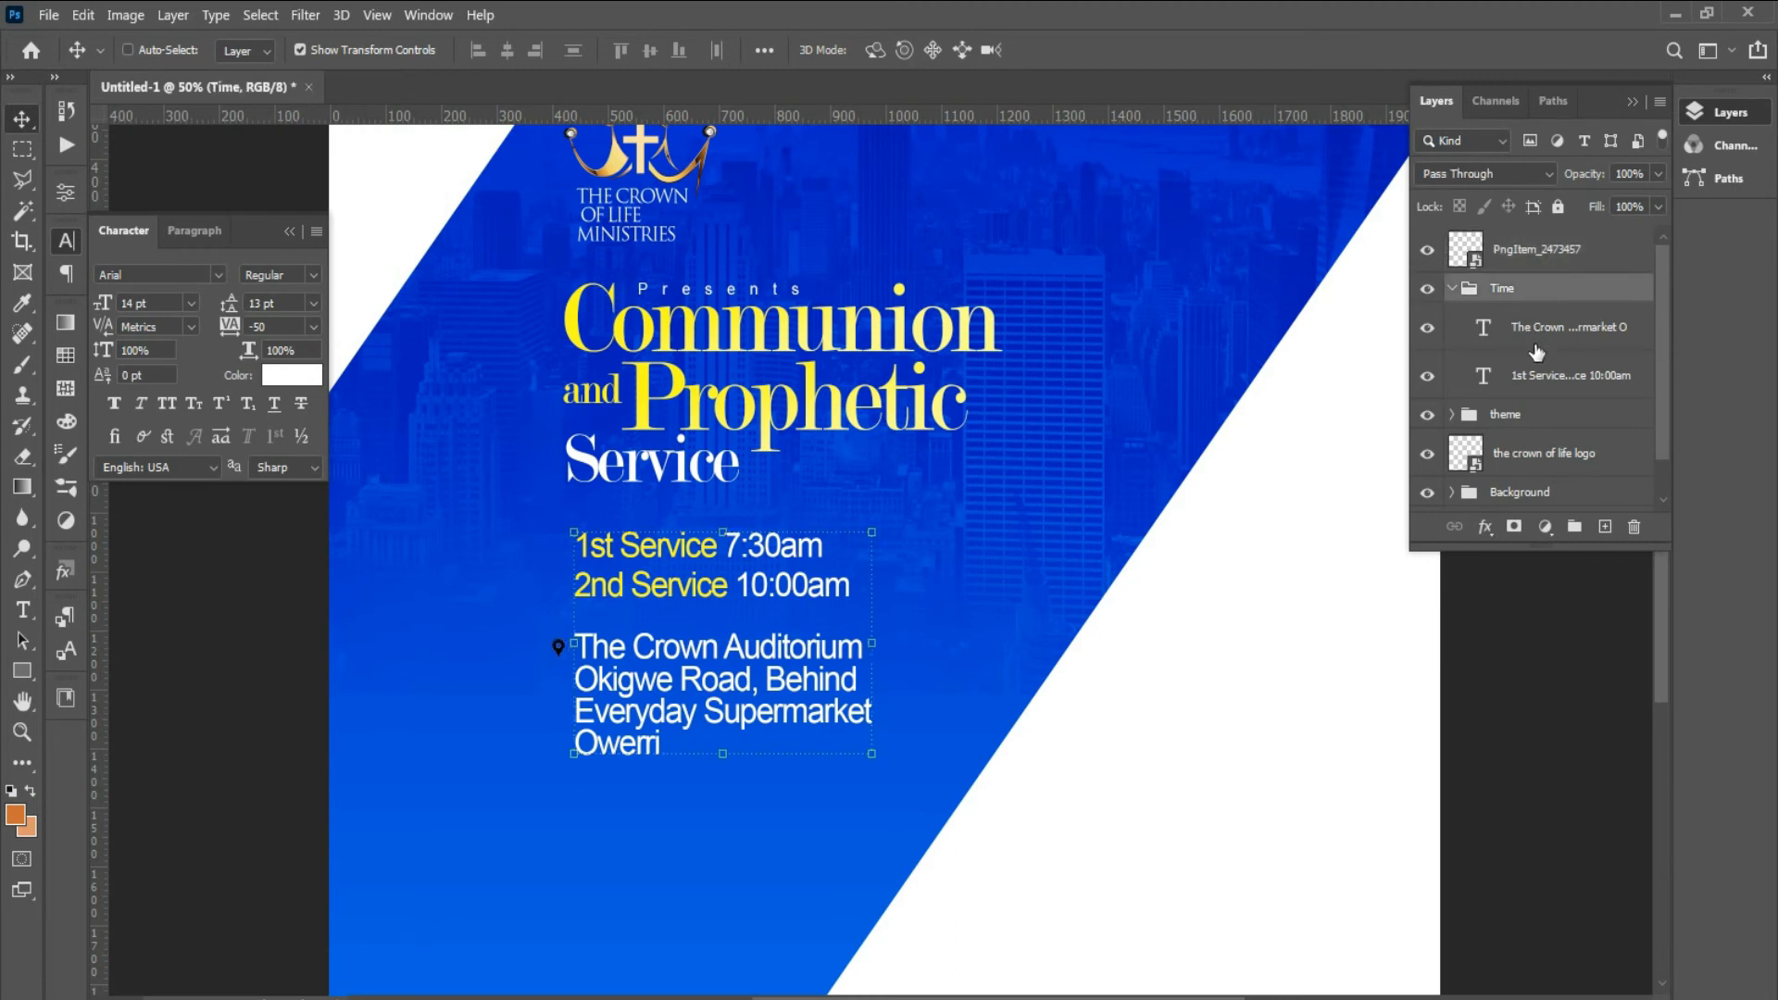
{"action": "left_click_drag", "start_coordinate": [1551, 335], "coordinate": [1539, 272]}
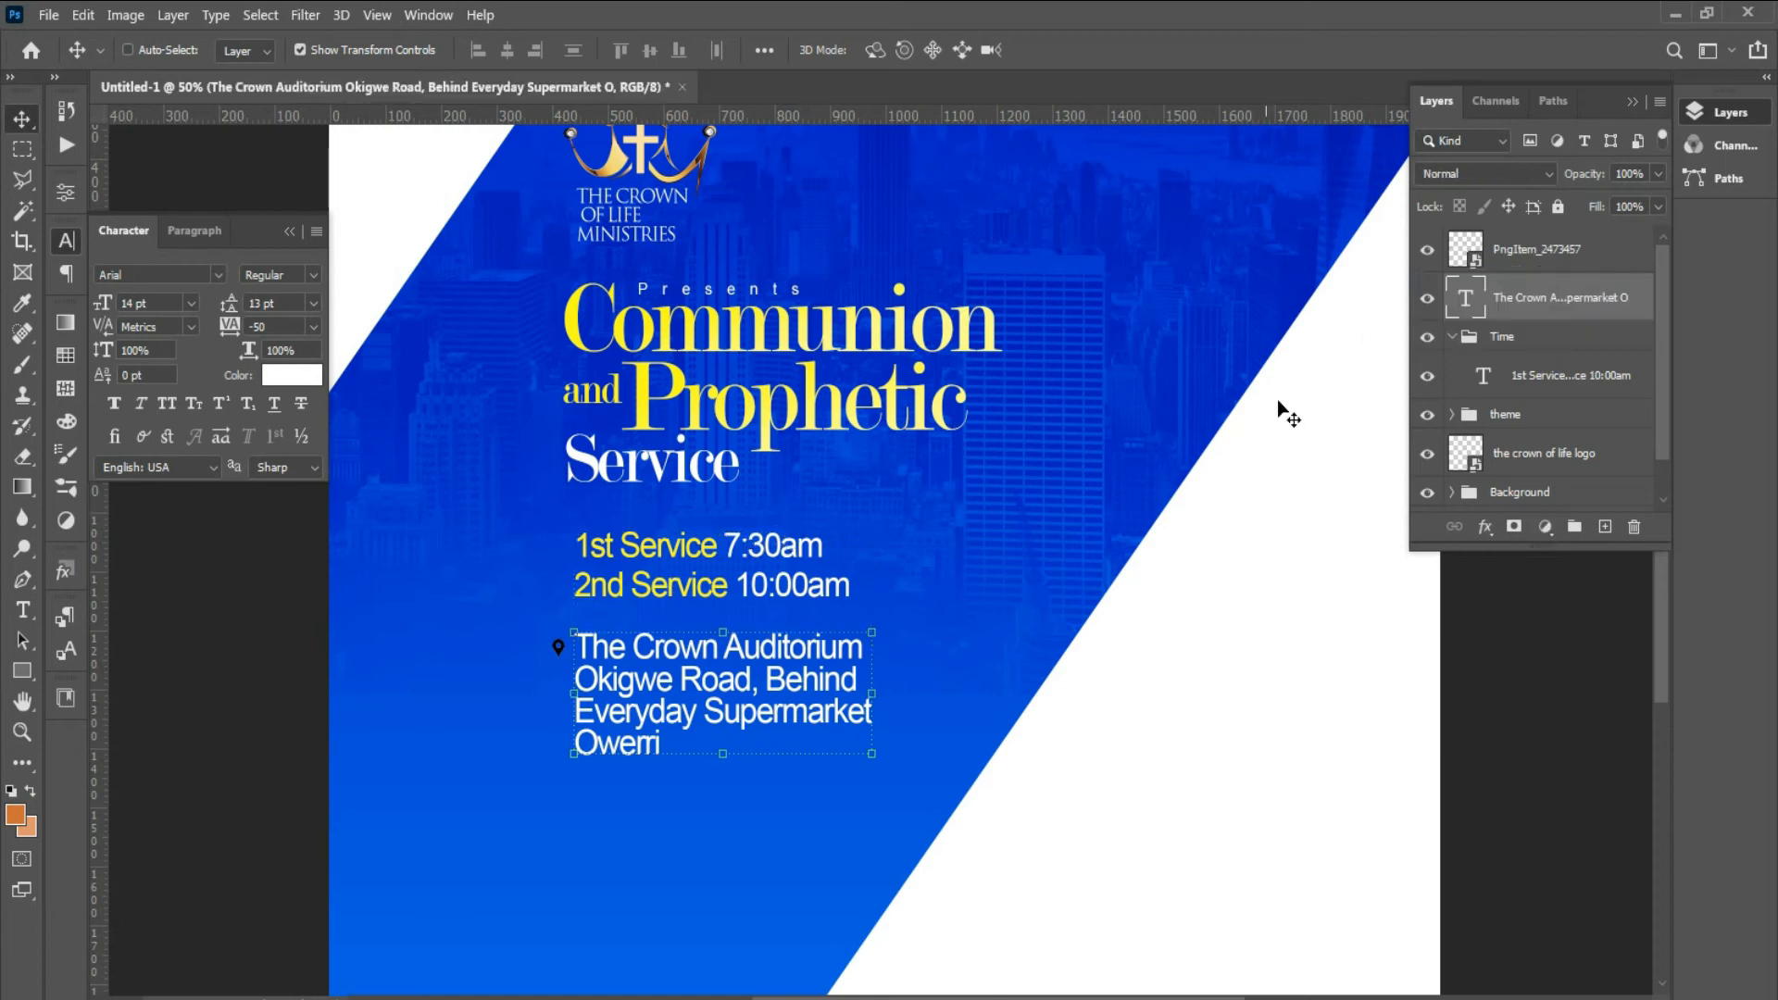
- Apply a Color Overlay to the location pin layer using the yellow #fffc00 sampled from the title text
{"action": "left_click", "coordinate": [1586, 242]}
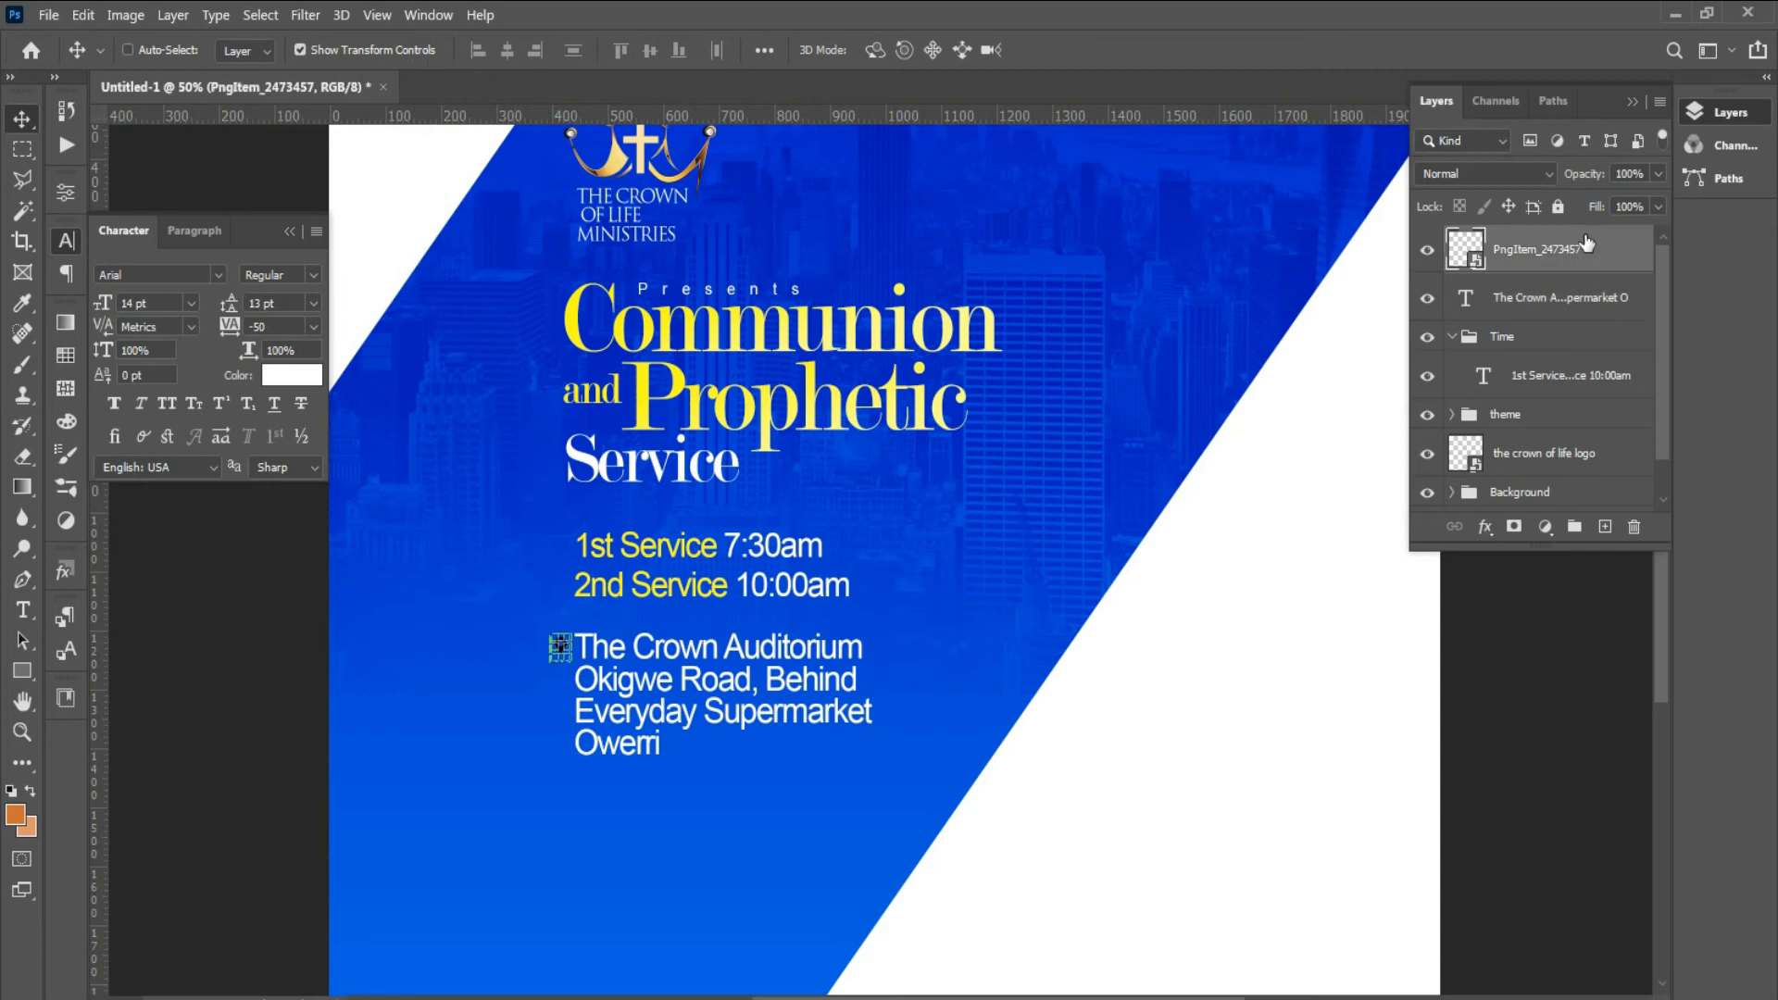
{"action": "right_click", "coordinate": [1586, 243]}
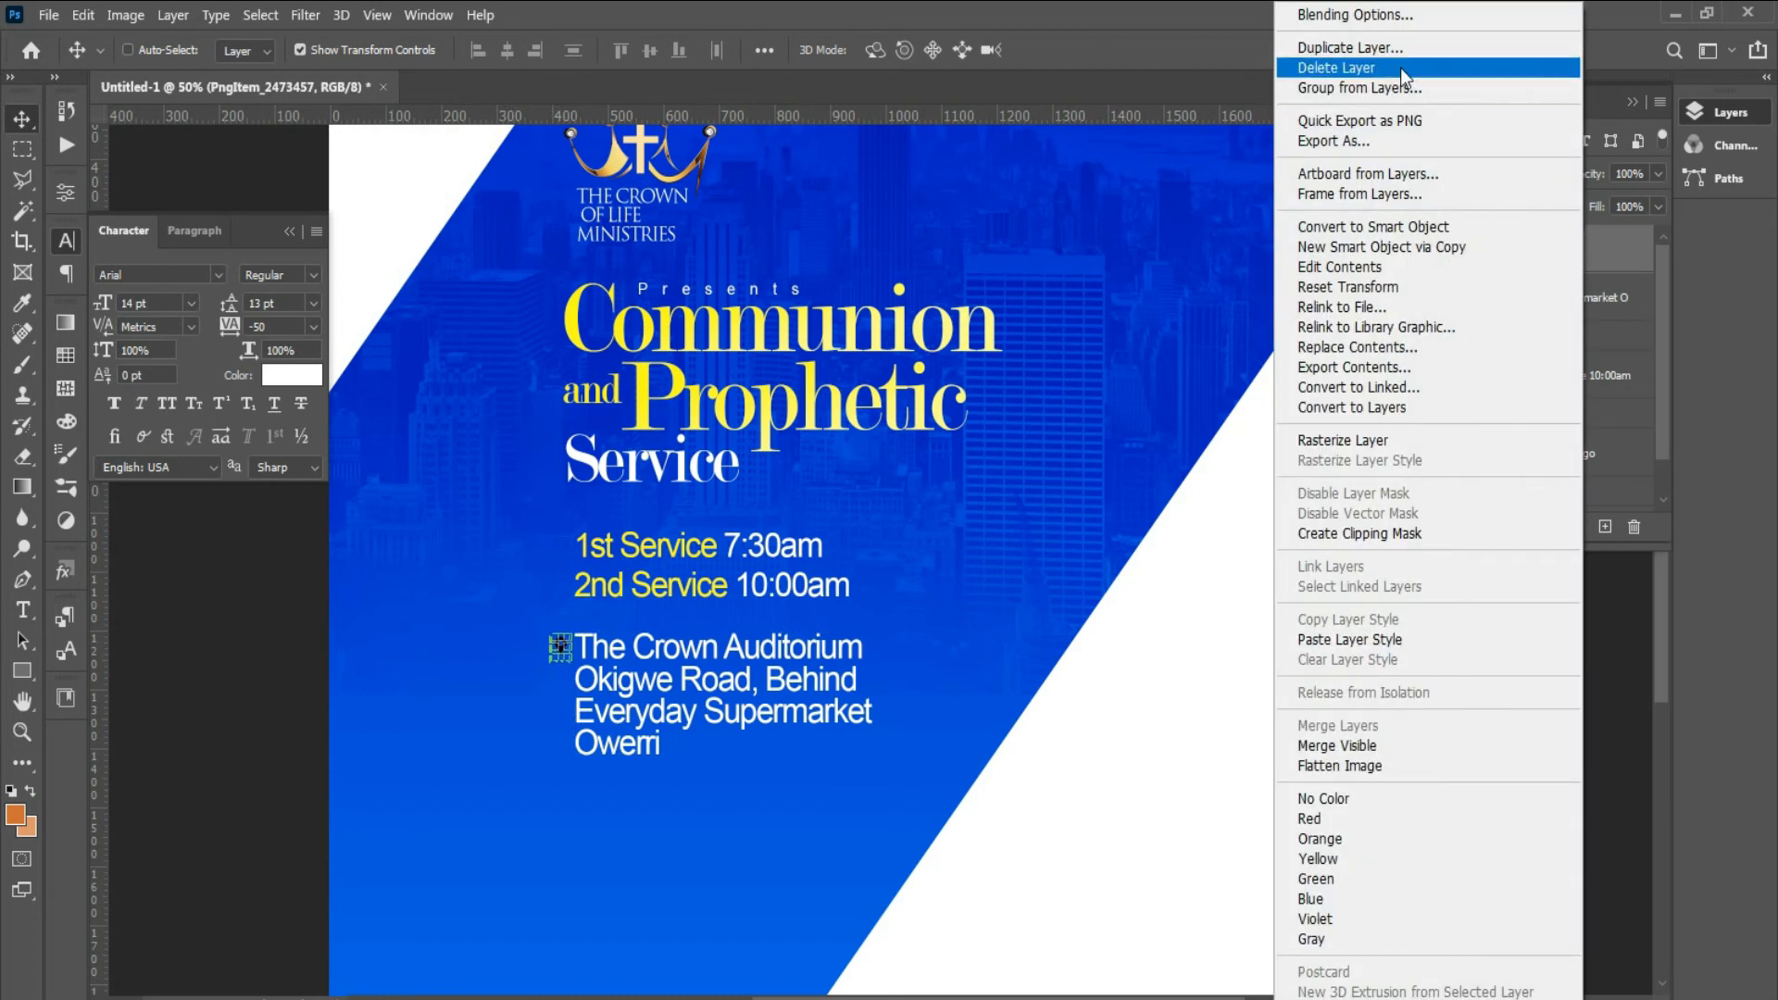
{"action": "left_click", "coordinate": [1397, 17]}
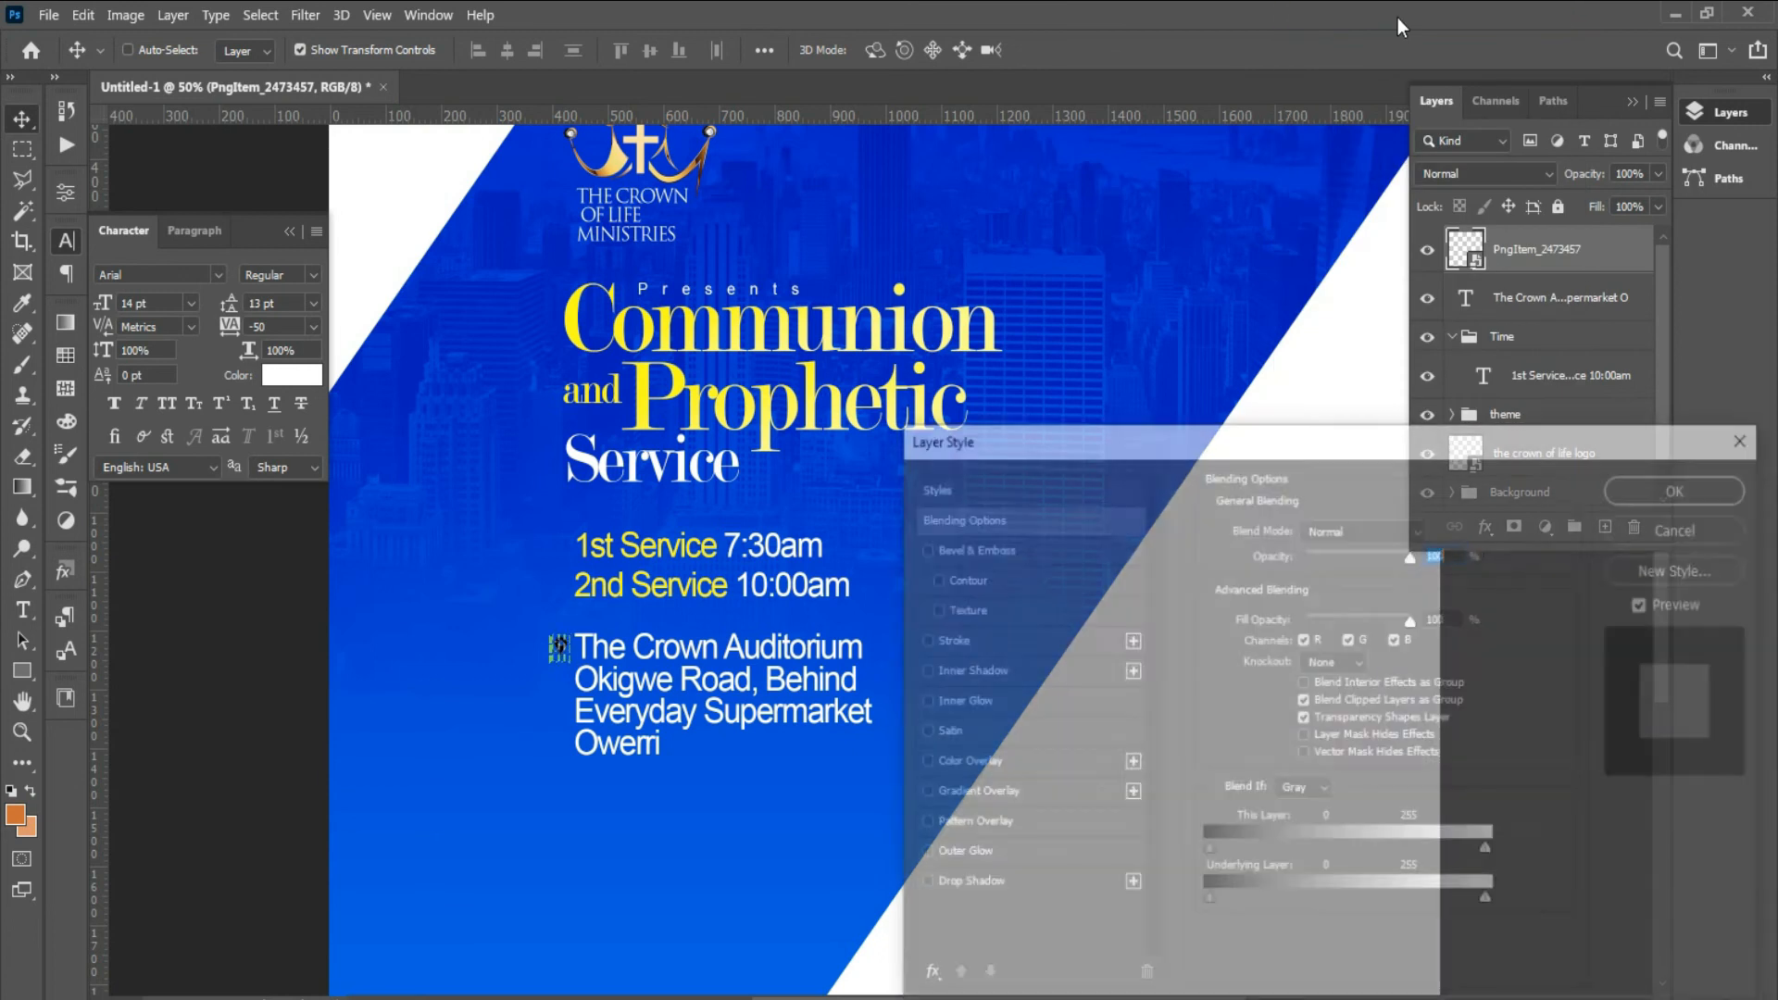
{"action": "left_click", "coordinate": [964, 762]}
{"action": "left_click", "coordinate": [1449, 542]}
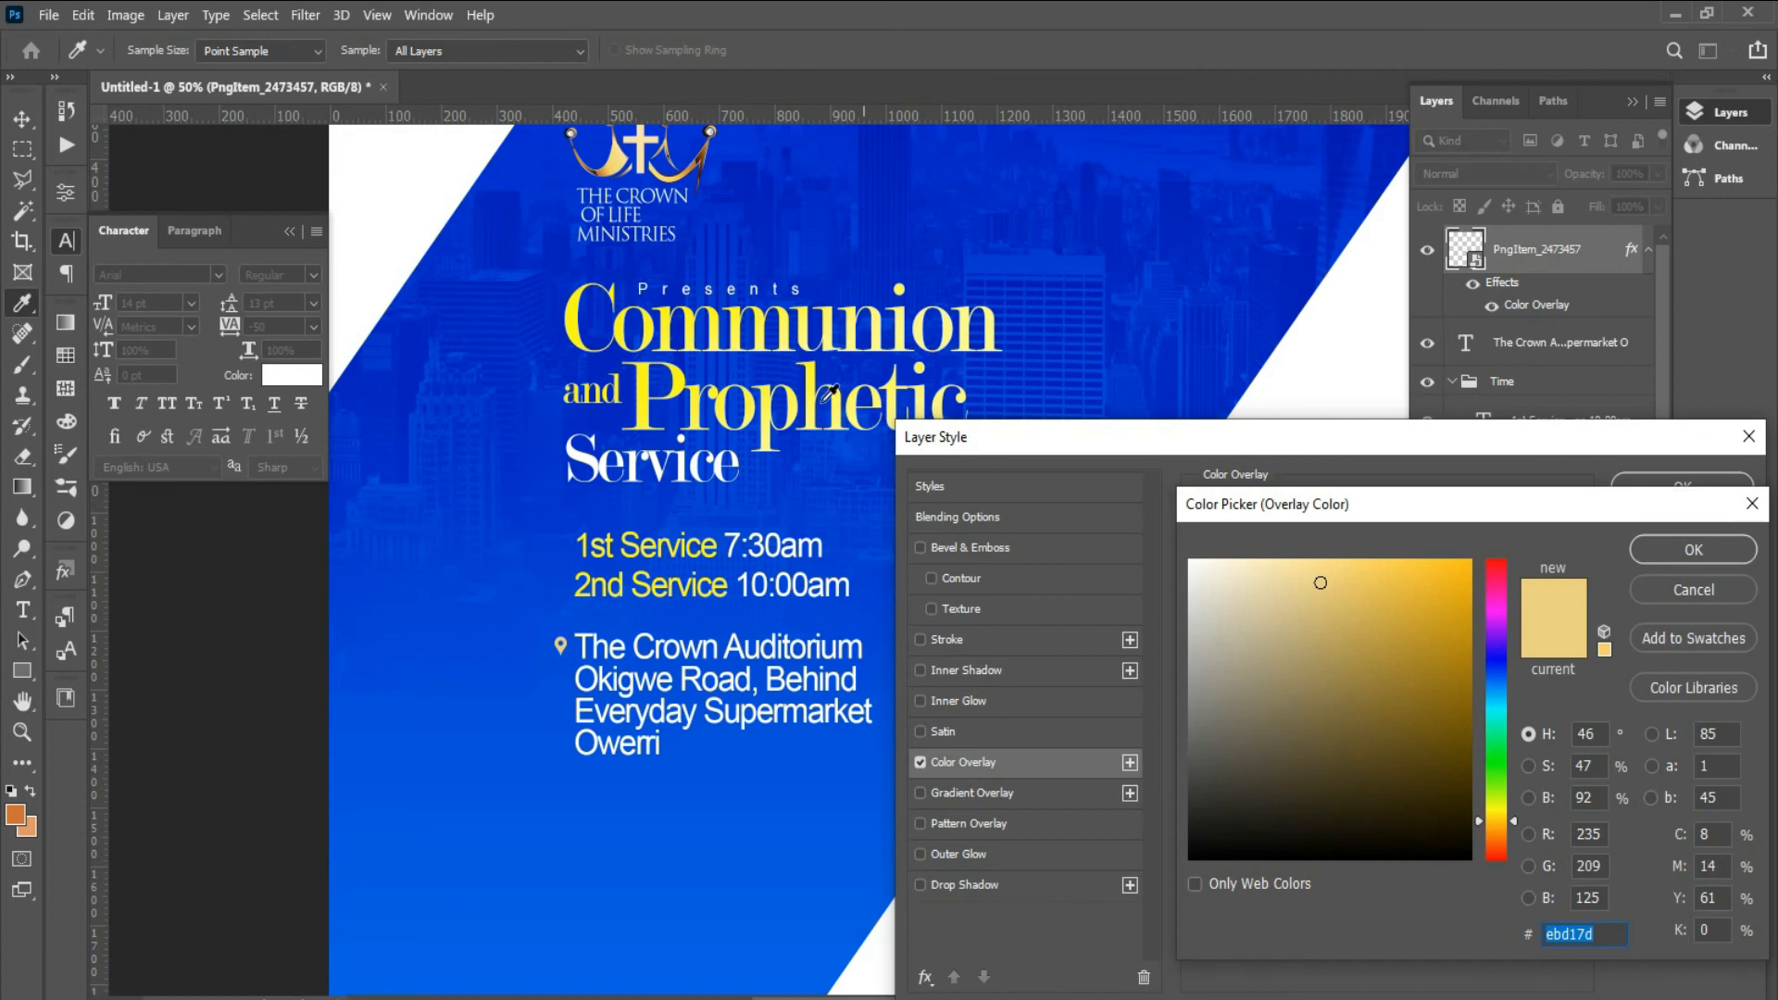
{"action": "left_click", "coordinate": [574, 303]}
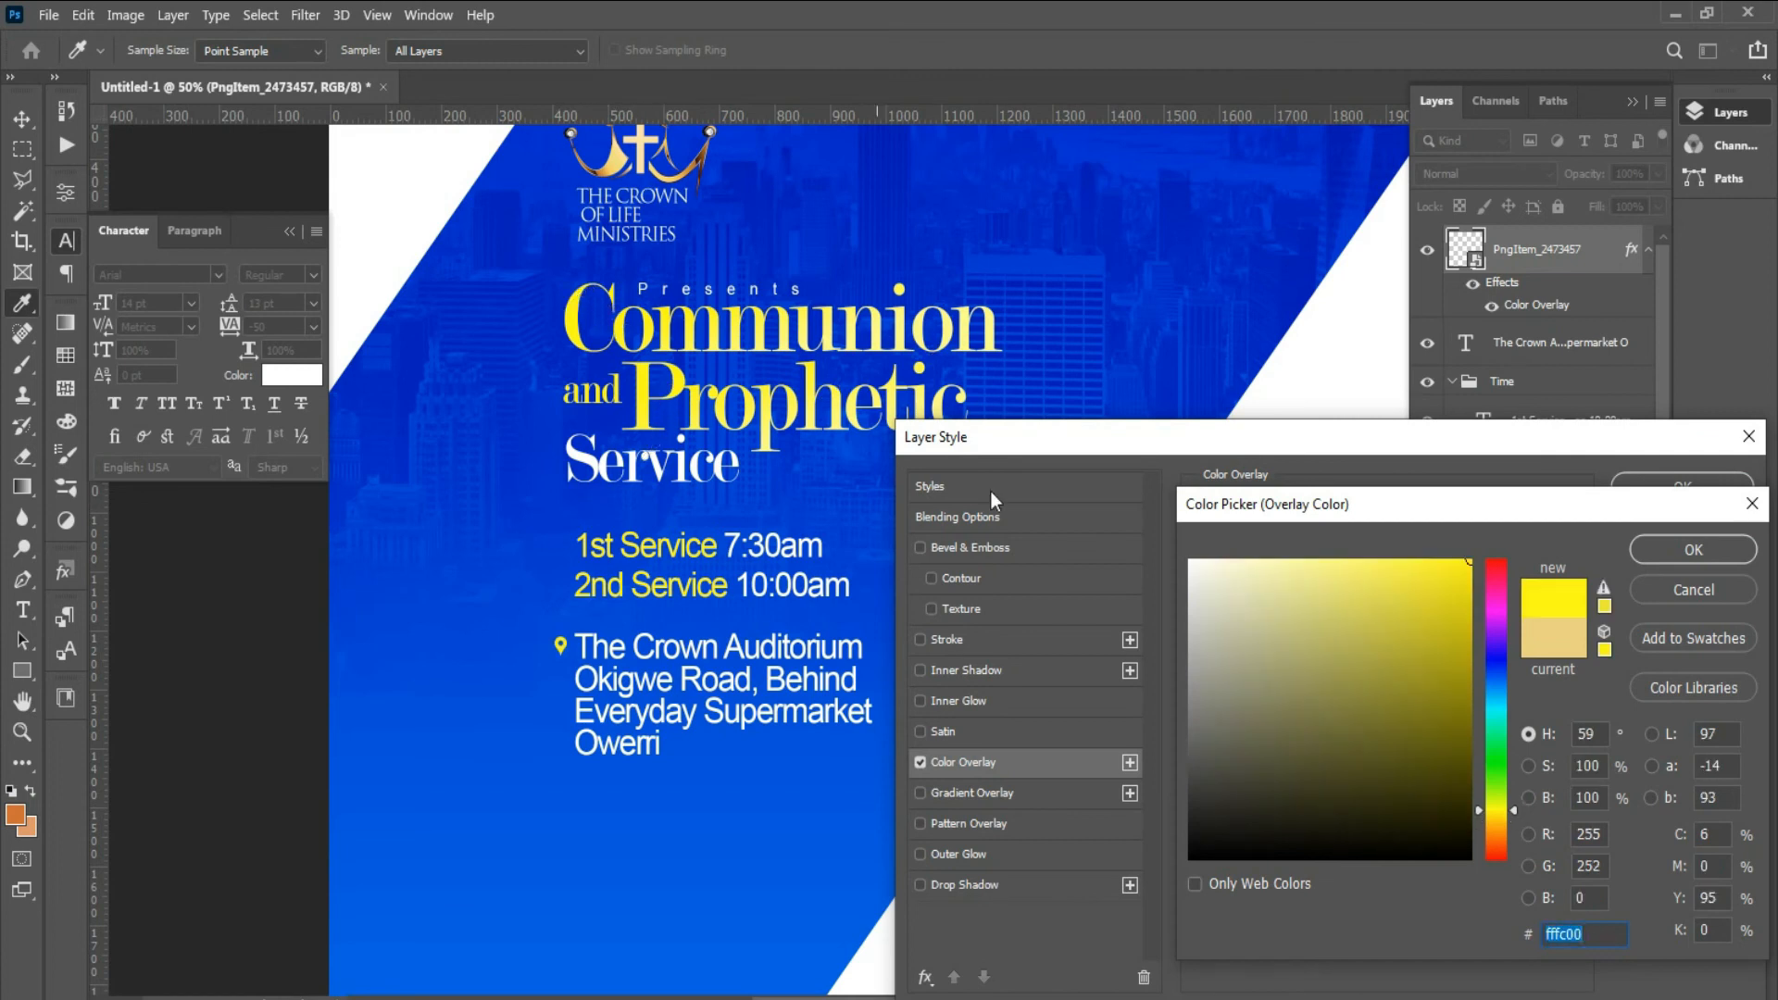
{"action": "left_click", "coordinate": [1690, 550]}
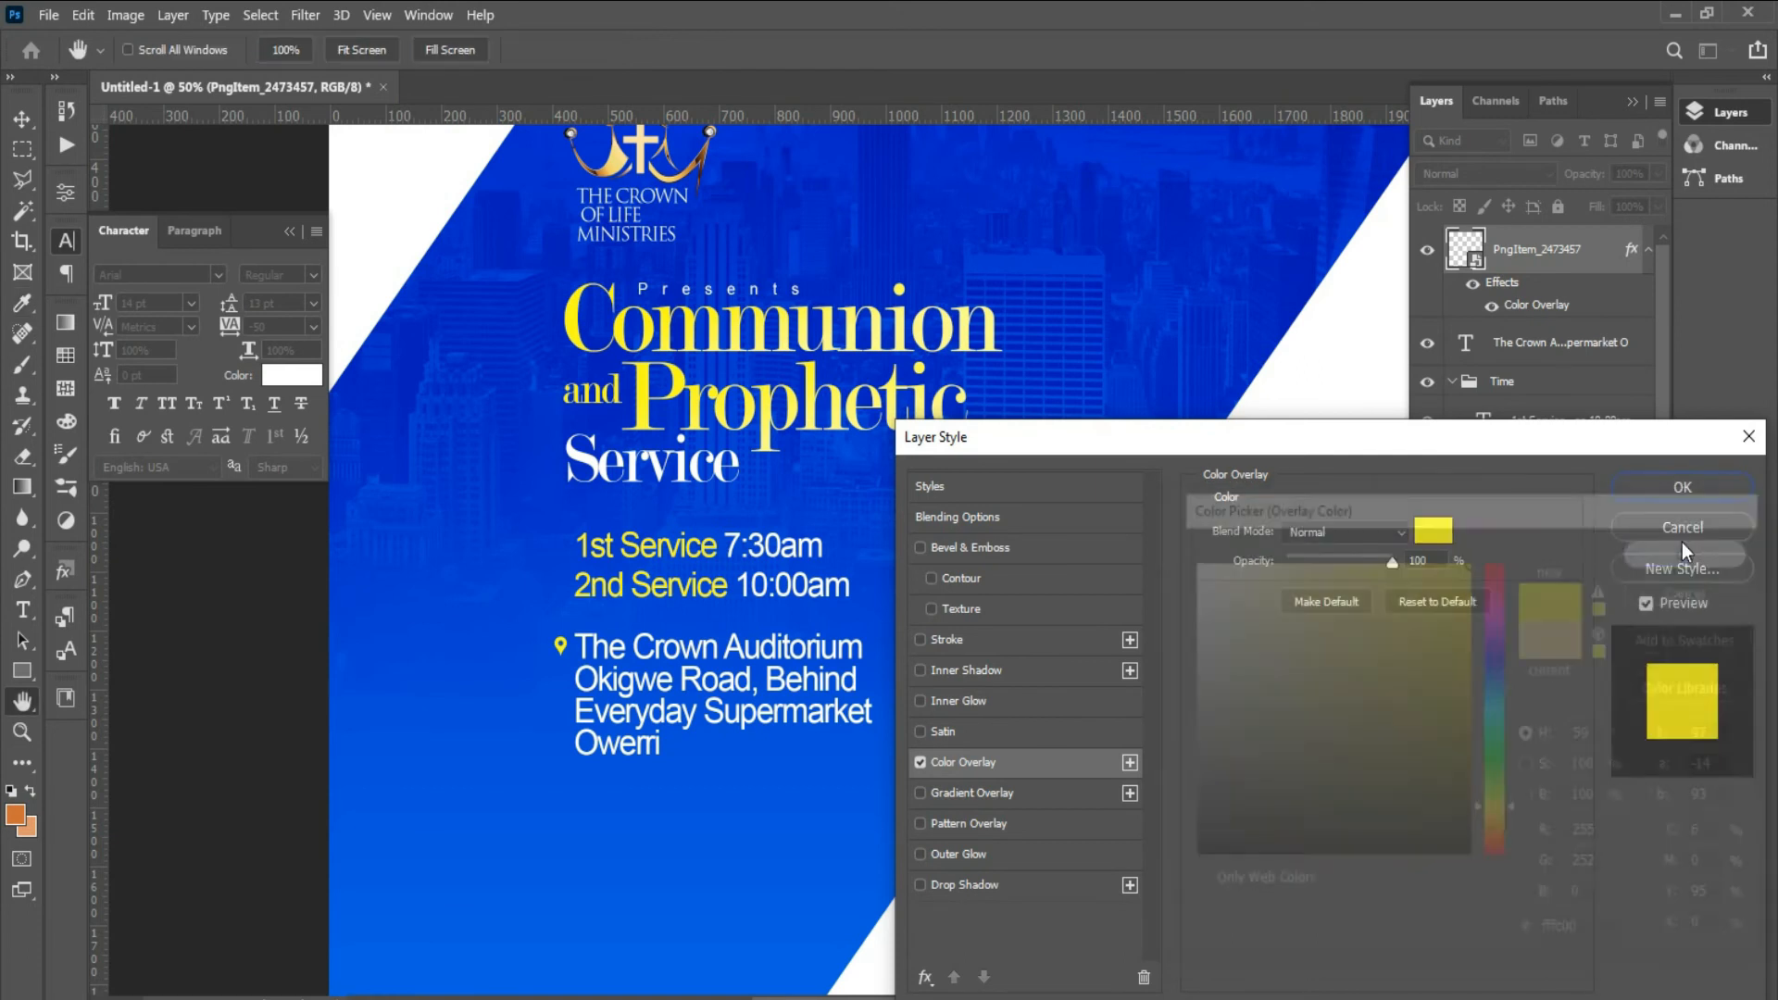
{"action": "left_click", "coordinate": [1678, 488]}
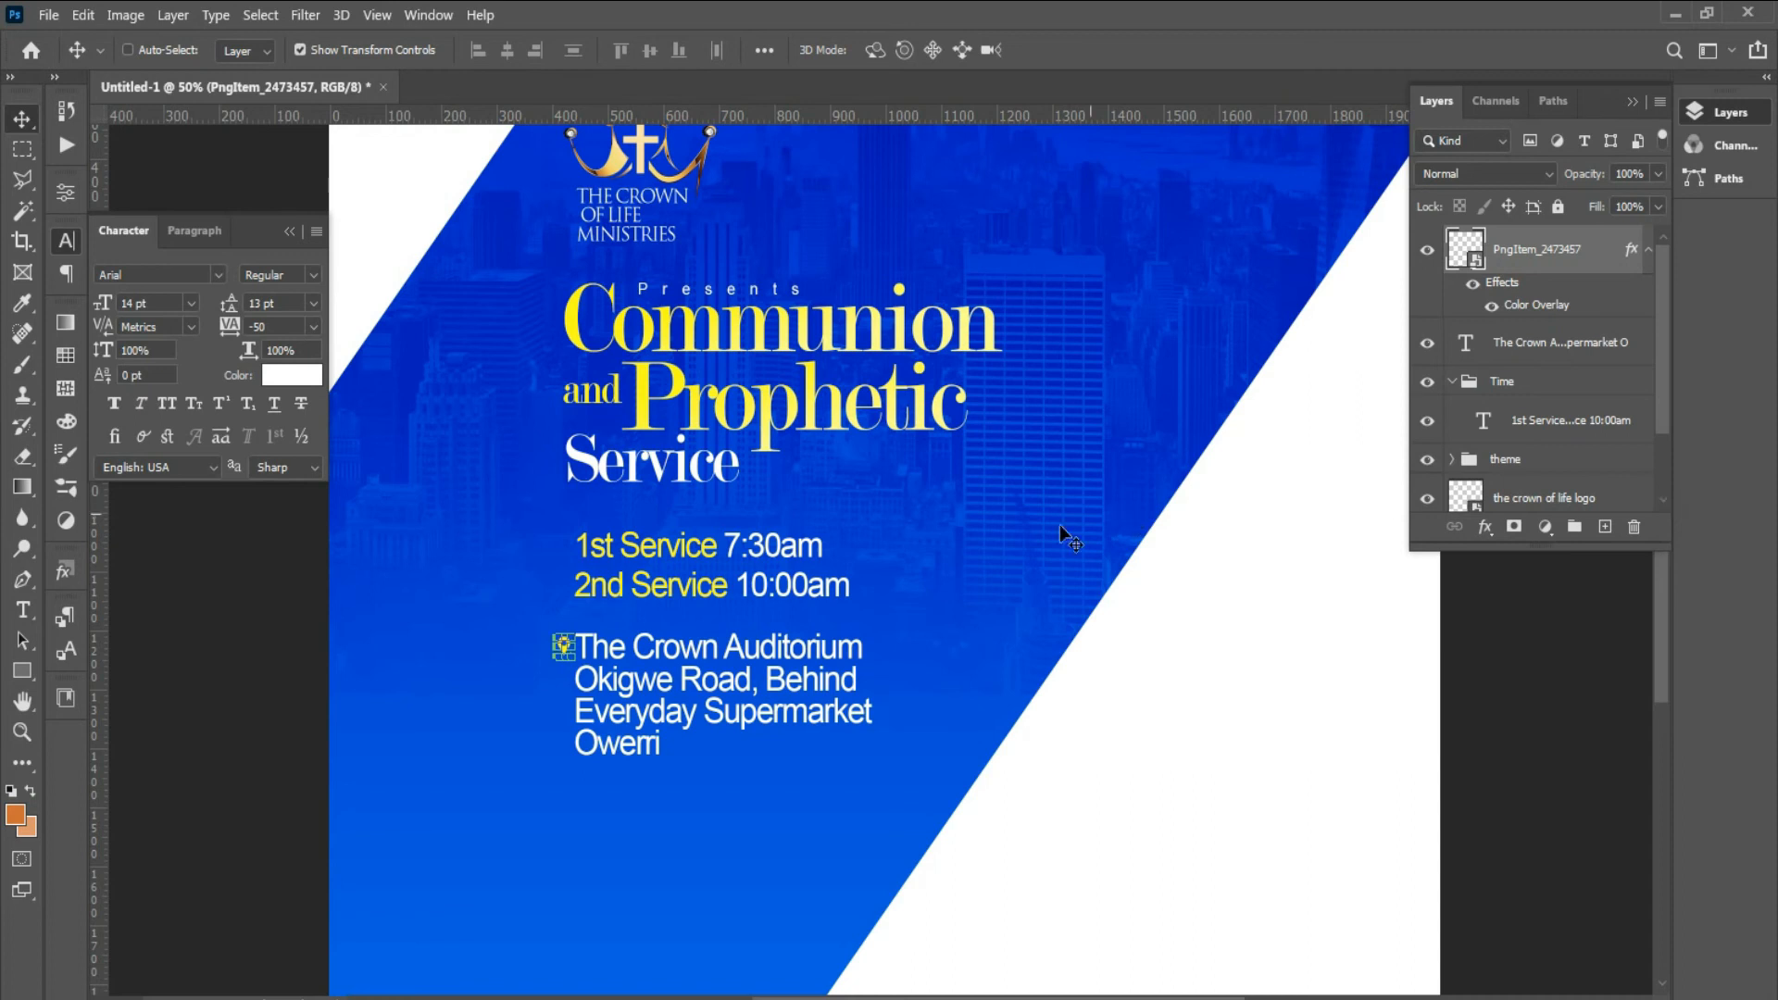
- Group the pin and venue text layers, name the group "Address", and collapse the Time group
{"action": "left_click", "coordinate": [20, 734]}
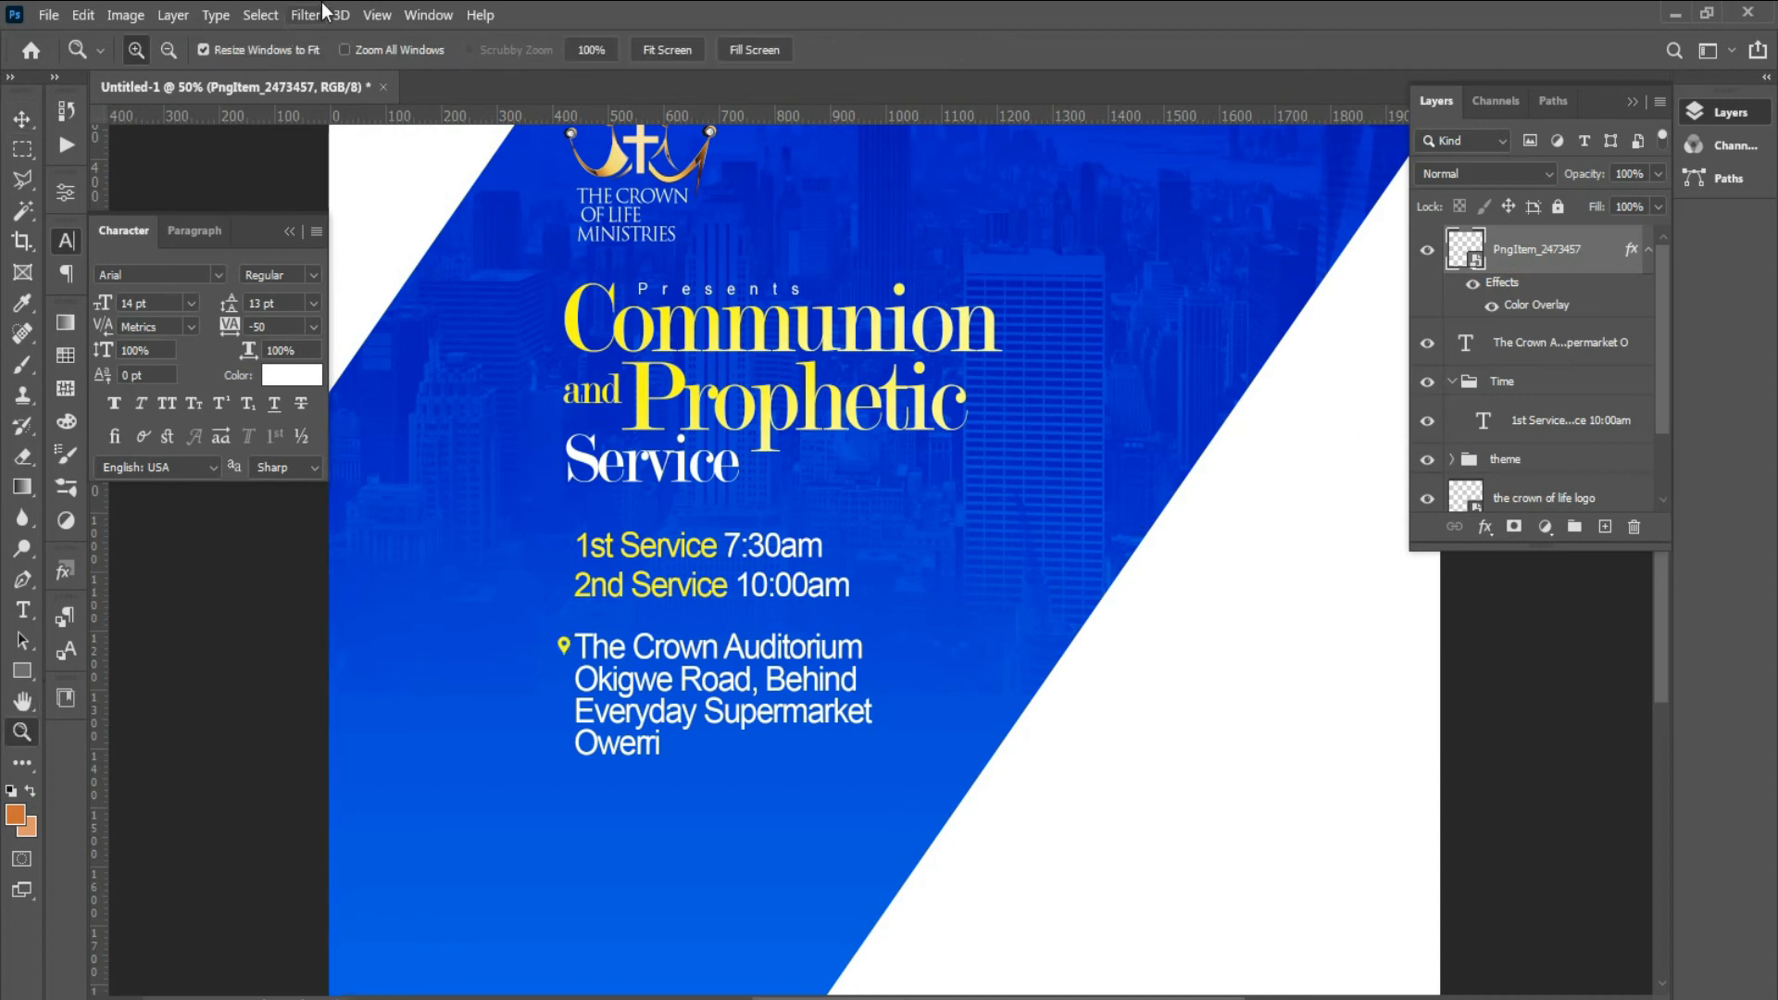
{"action": "left_click", "coordinate": [167, 53]}
{"action": "left_click", "coordinate": [926, 519]}
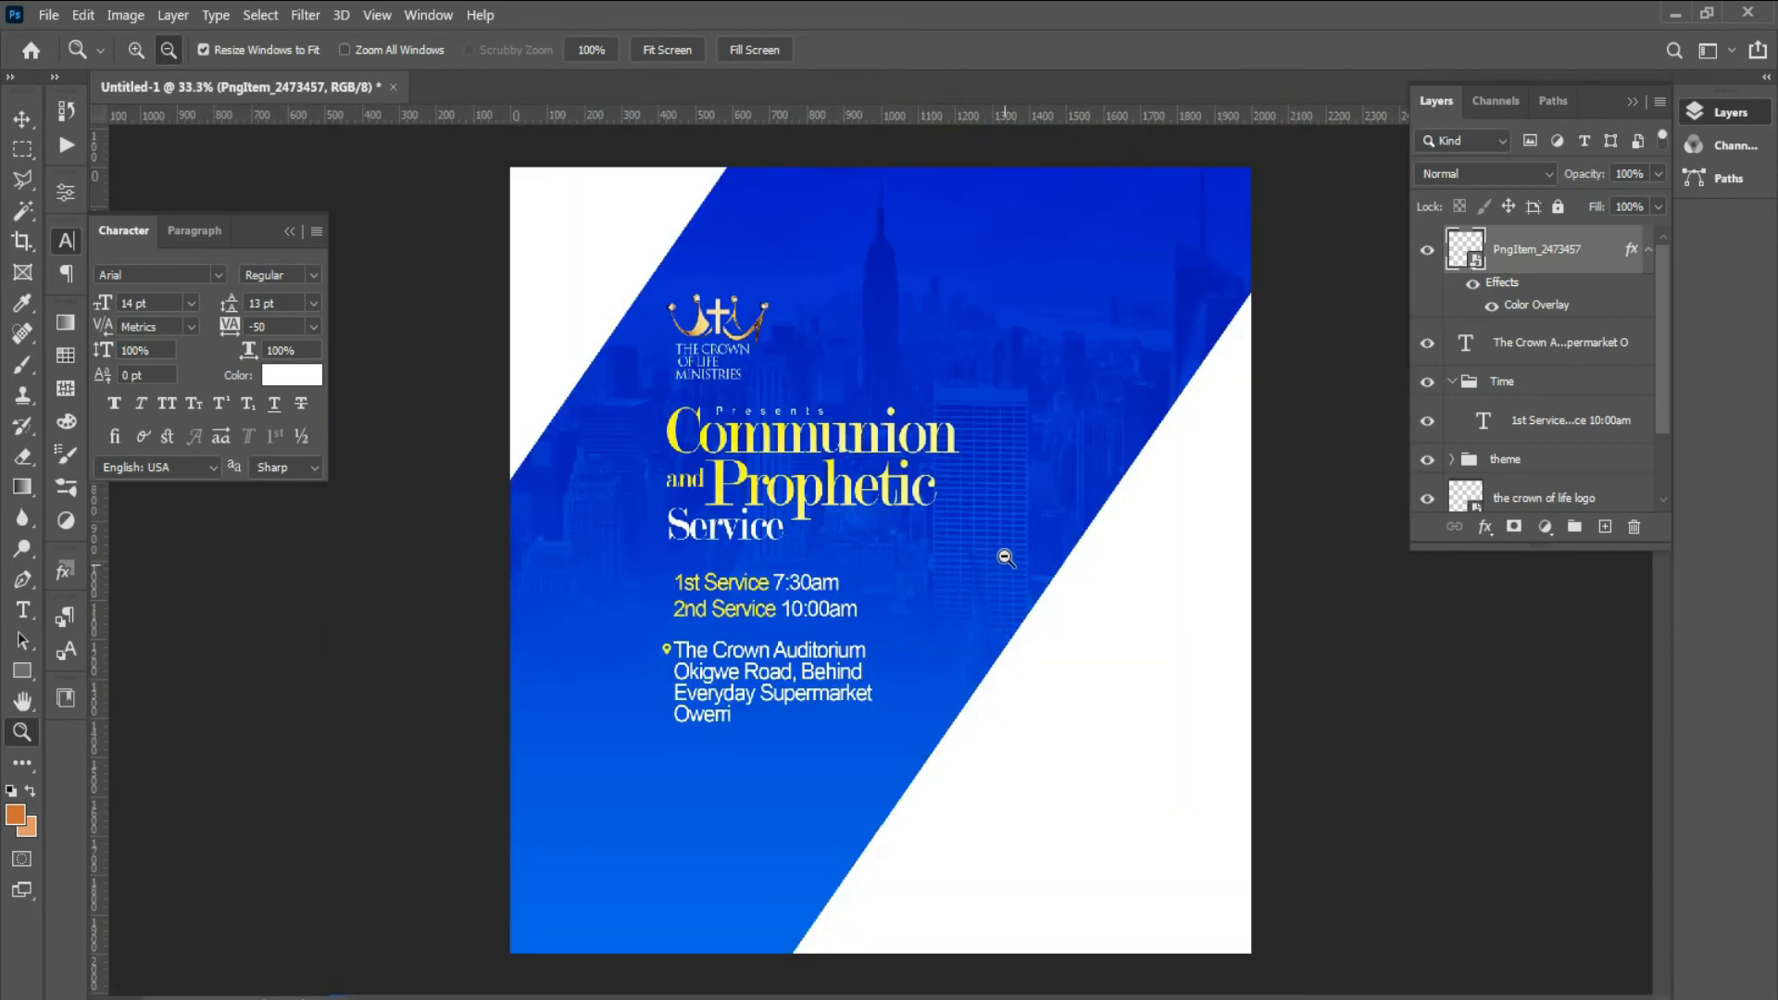
{"action": "left_click", "coordinate": [1005, 550]}
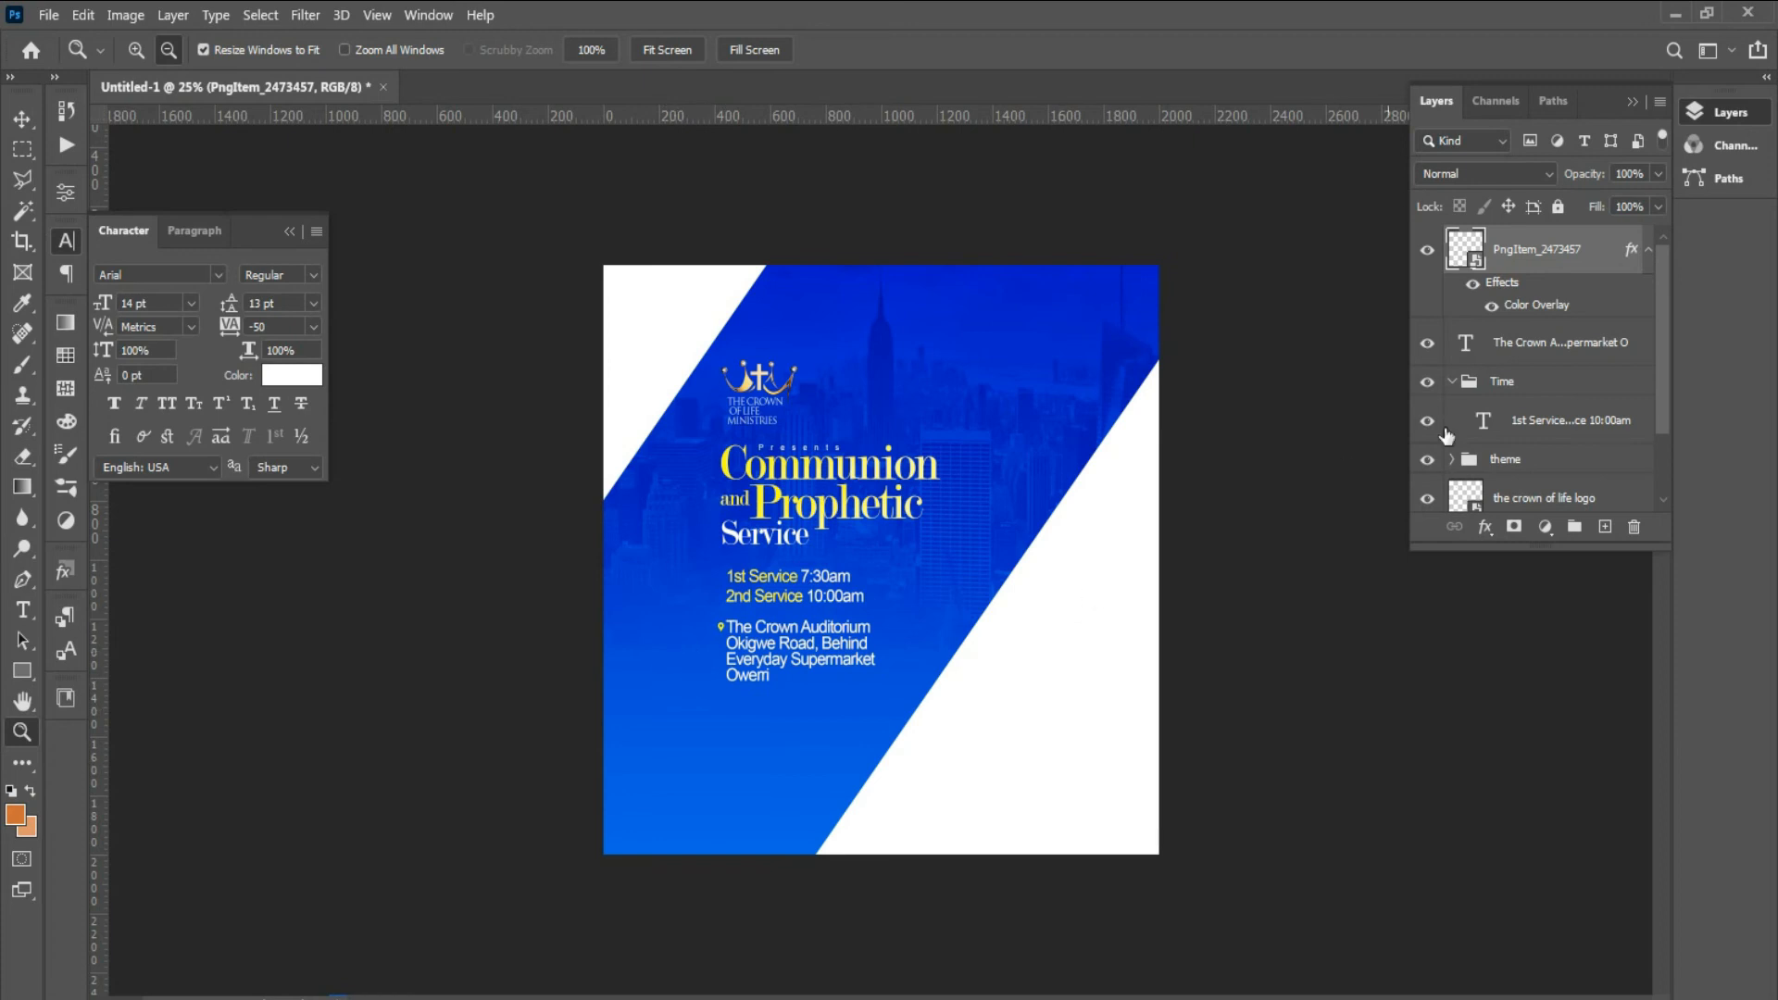
{"action": "left_click", "coordinate": [1529, 343], "text": "ctrl"}
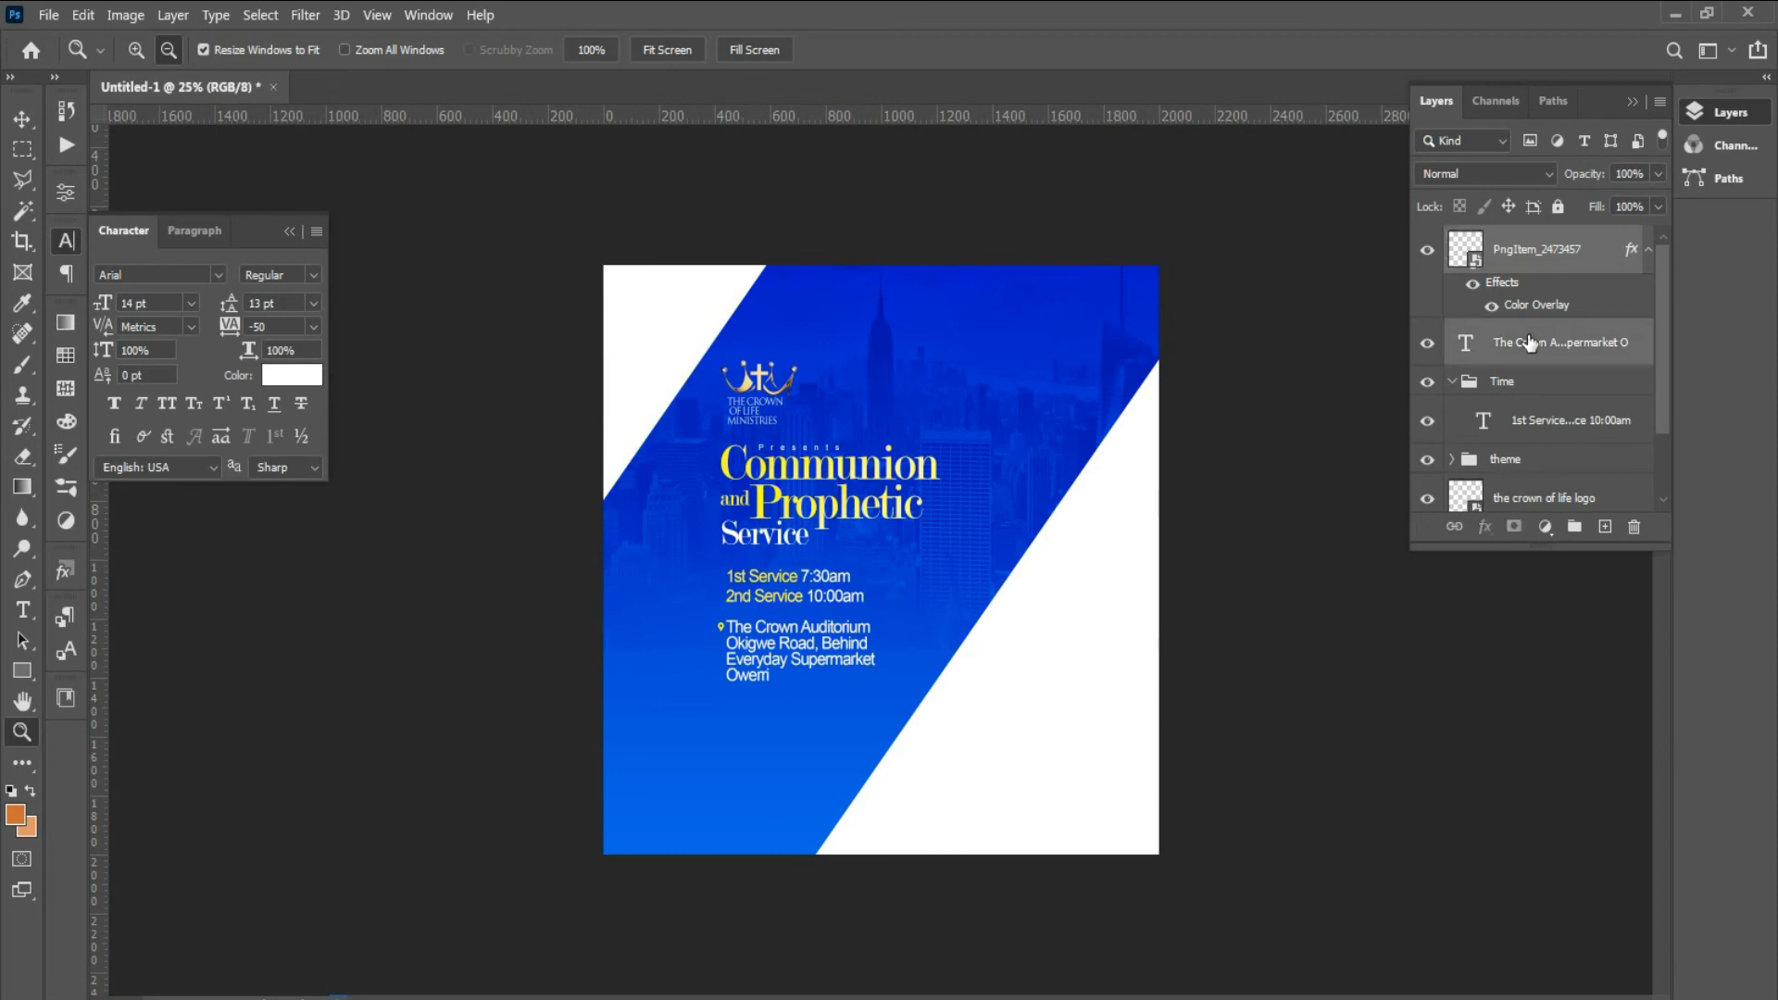
{"action": "key", "text": "ctrl+g"}
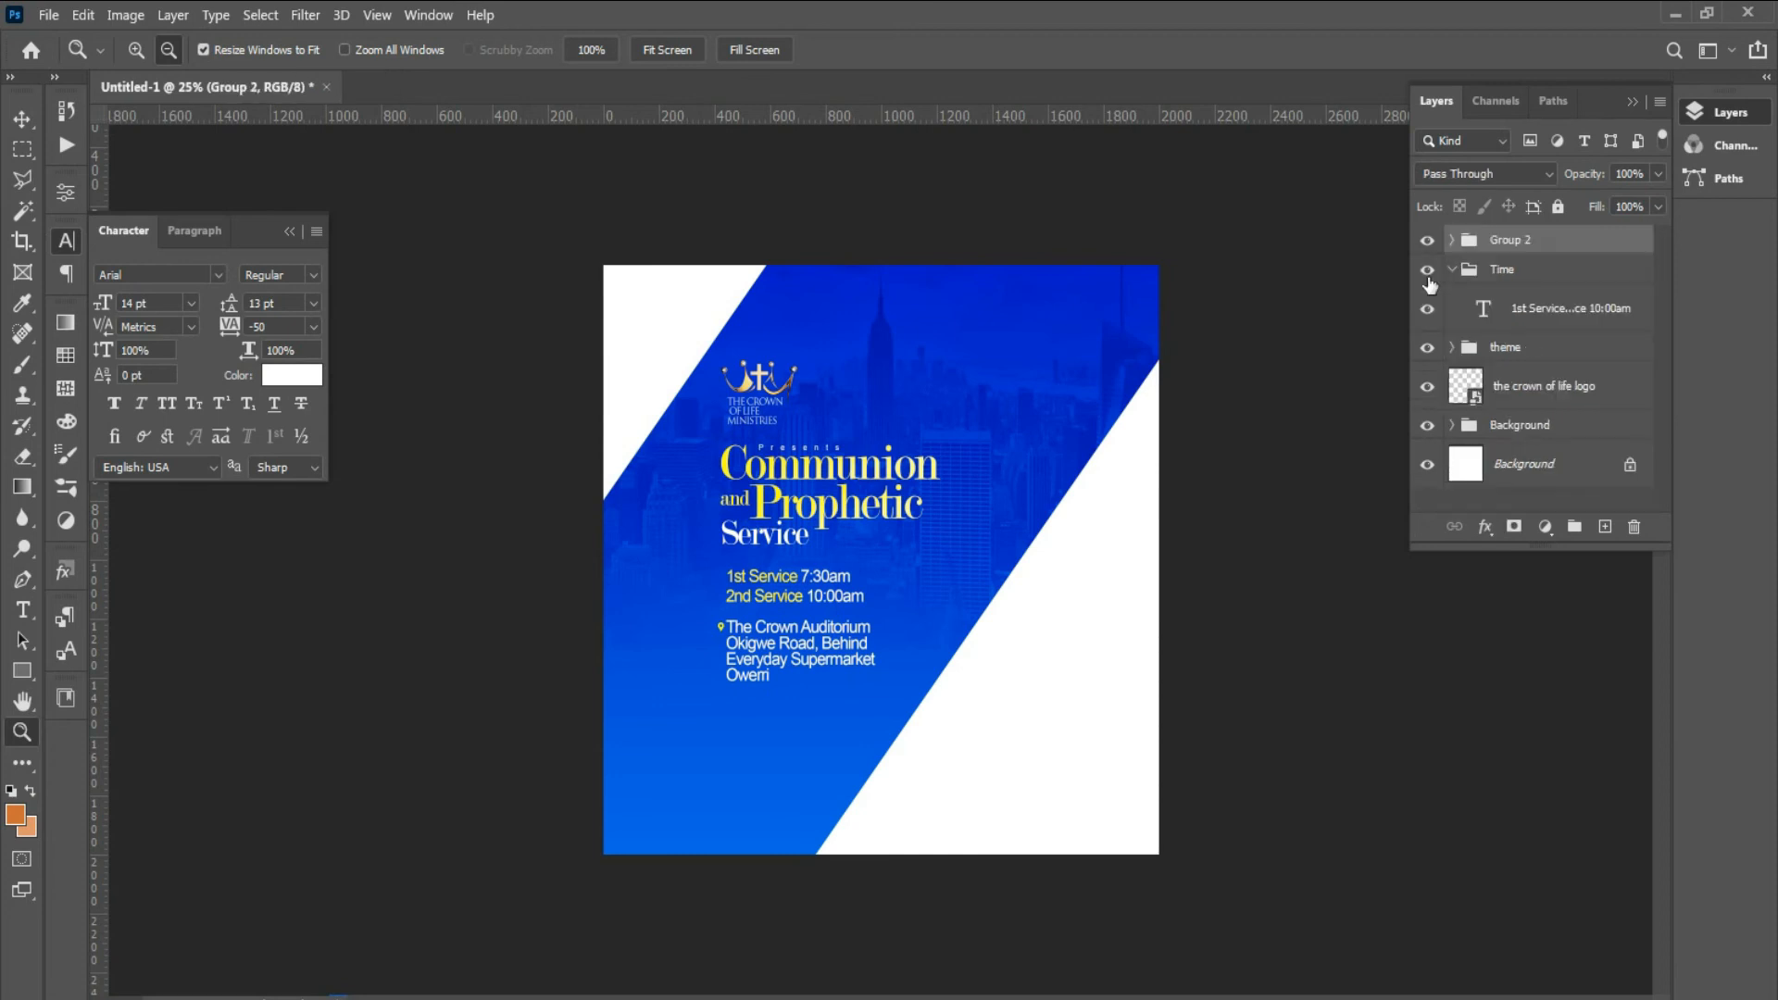
{"action": "double_click", "coordinate": [1495, 241]}
{"action": "type", "text": "A"}
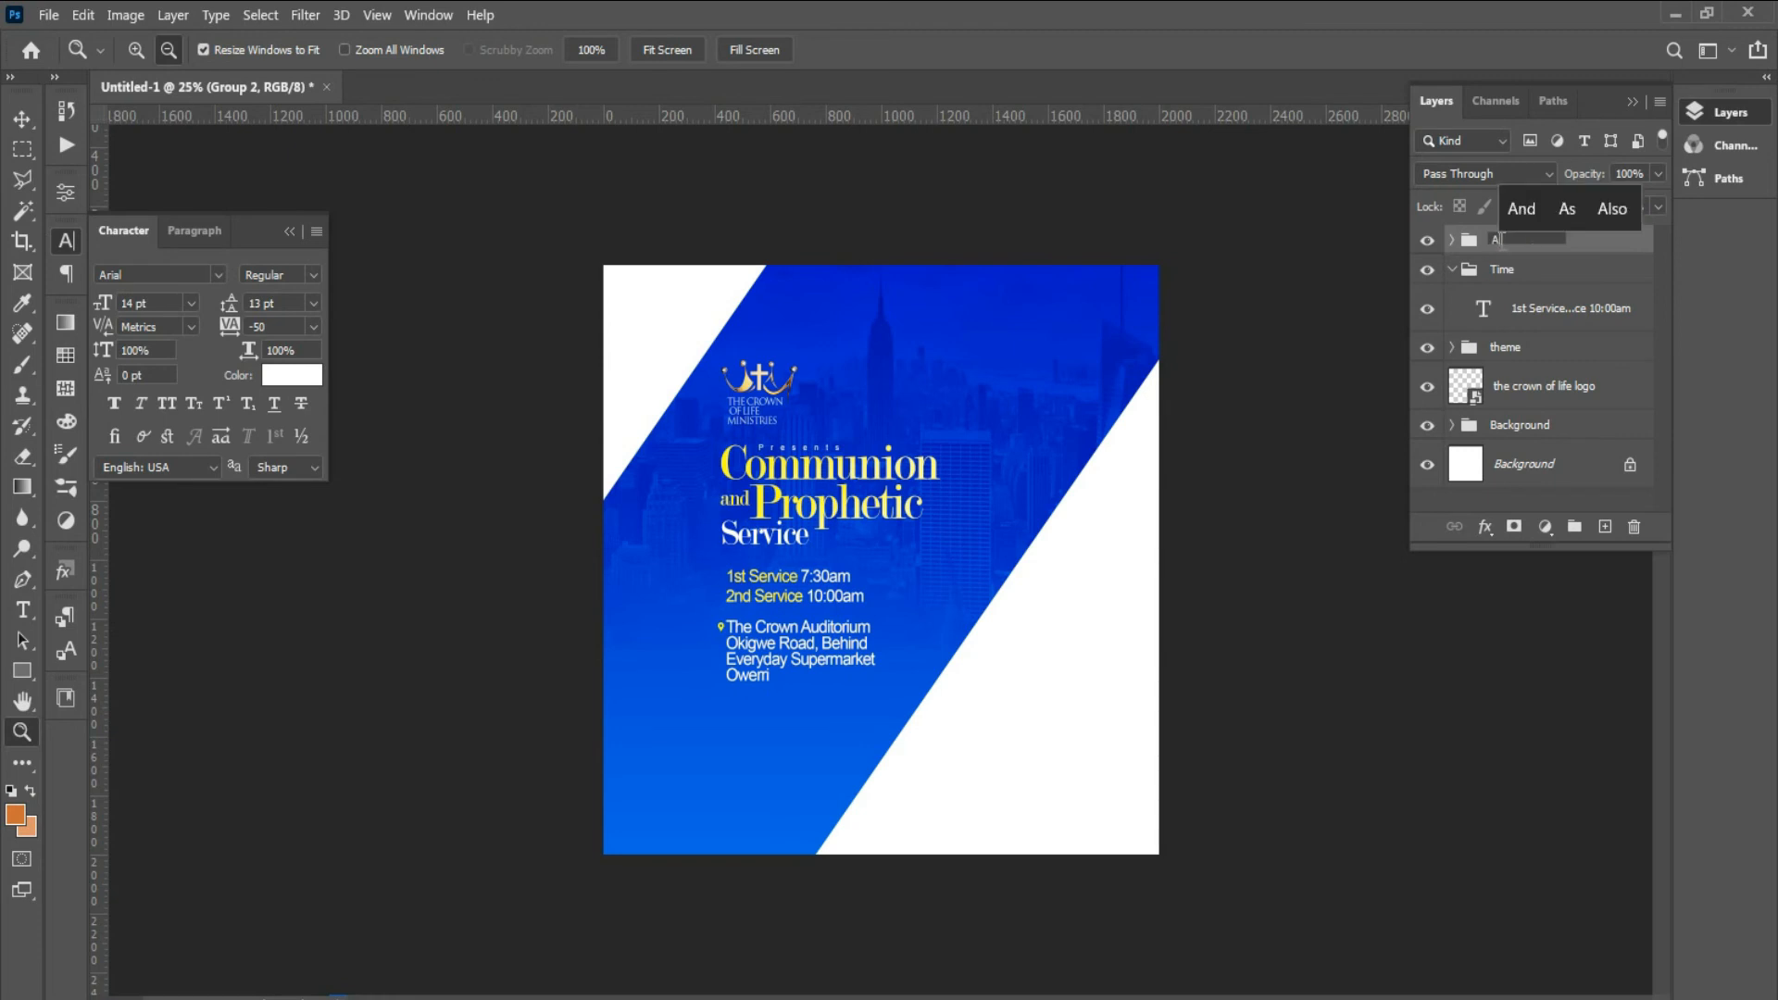
{"action": "type", "text": "dress"}
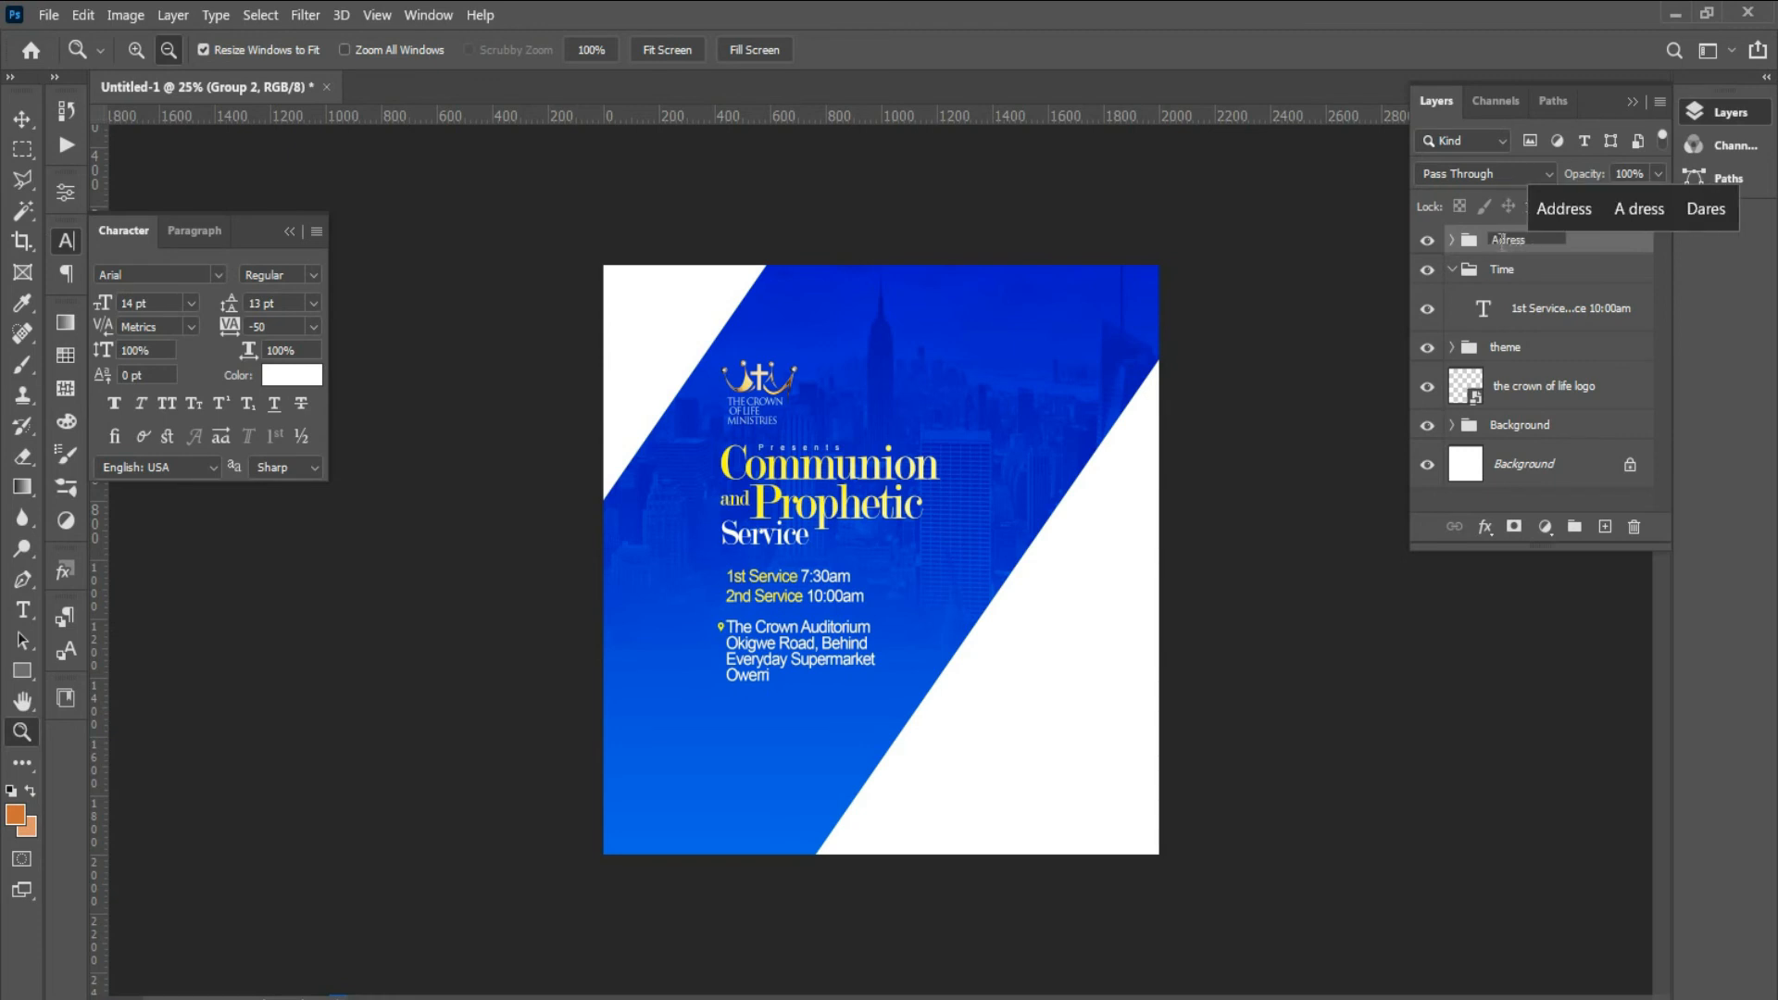
{"action": "left_click", "coordinate": [1563, 209]}
{"action": "left_click", "coordinate": [1452, 269]}
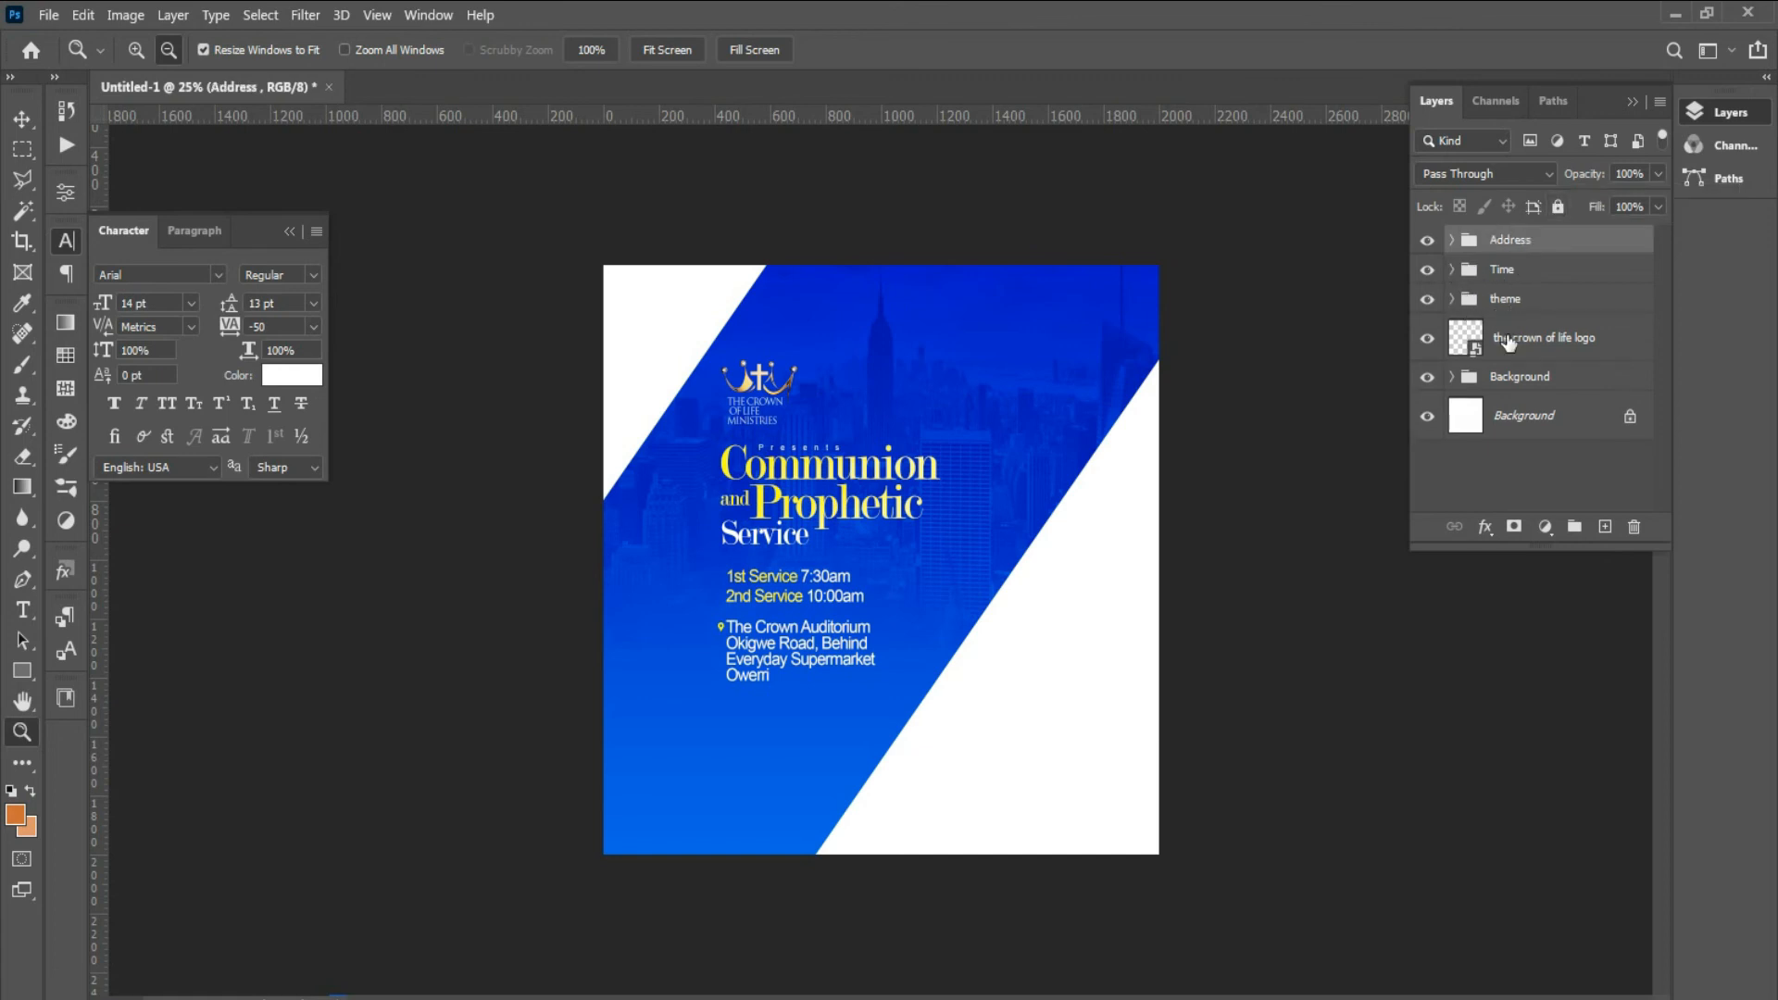
- Put the crown of life logo layer into its own group
{"action": "right_click", "coordinate": [1505, 339]}
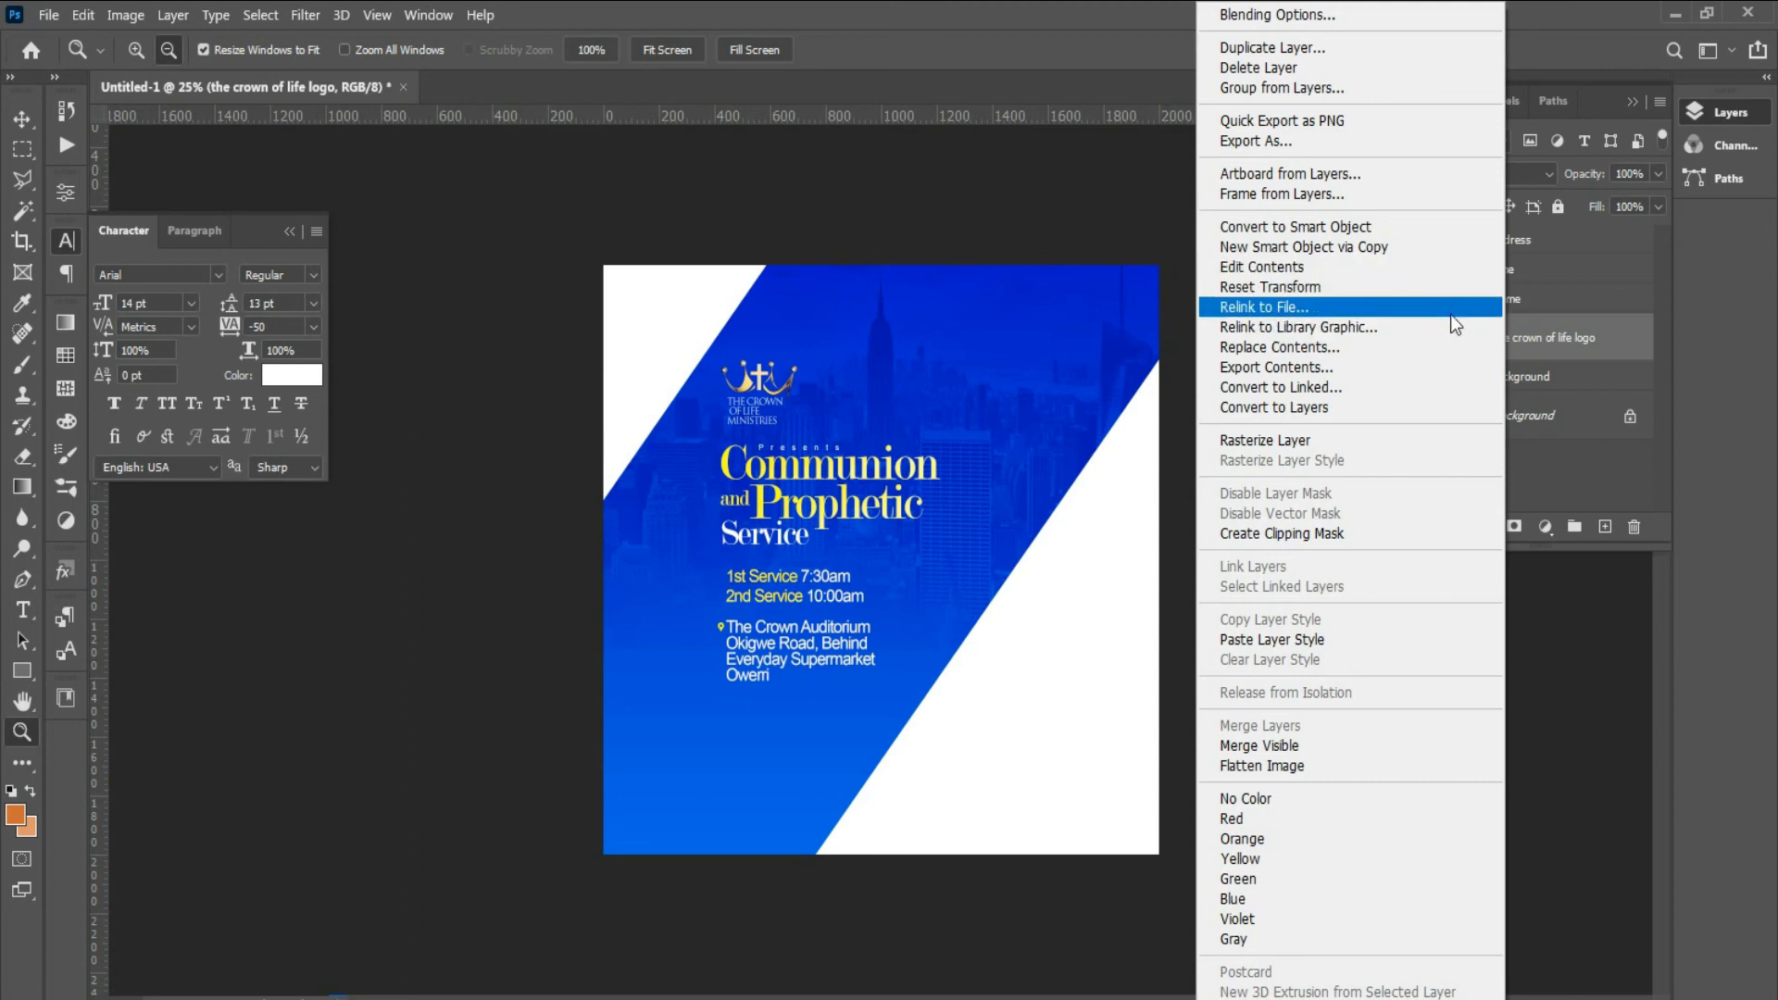
{"action": "left_click", "coordinate": [1572, 344]}
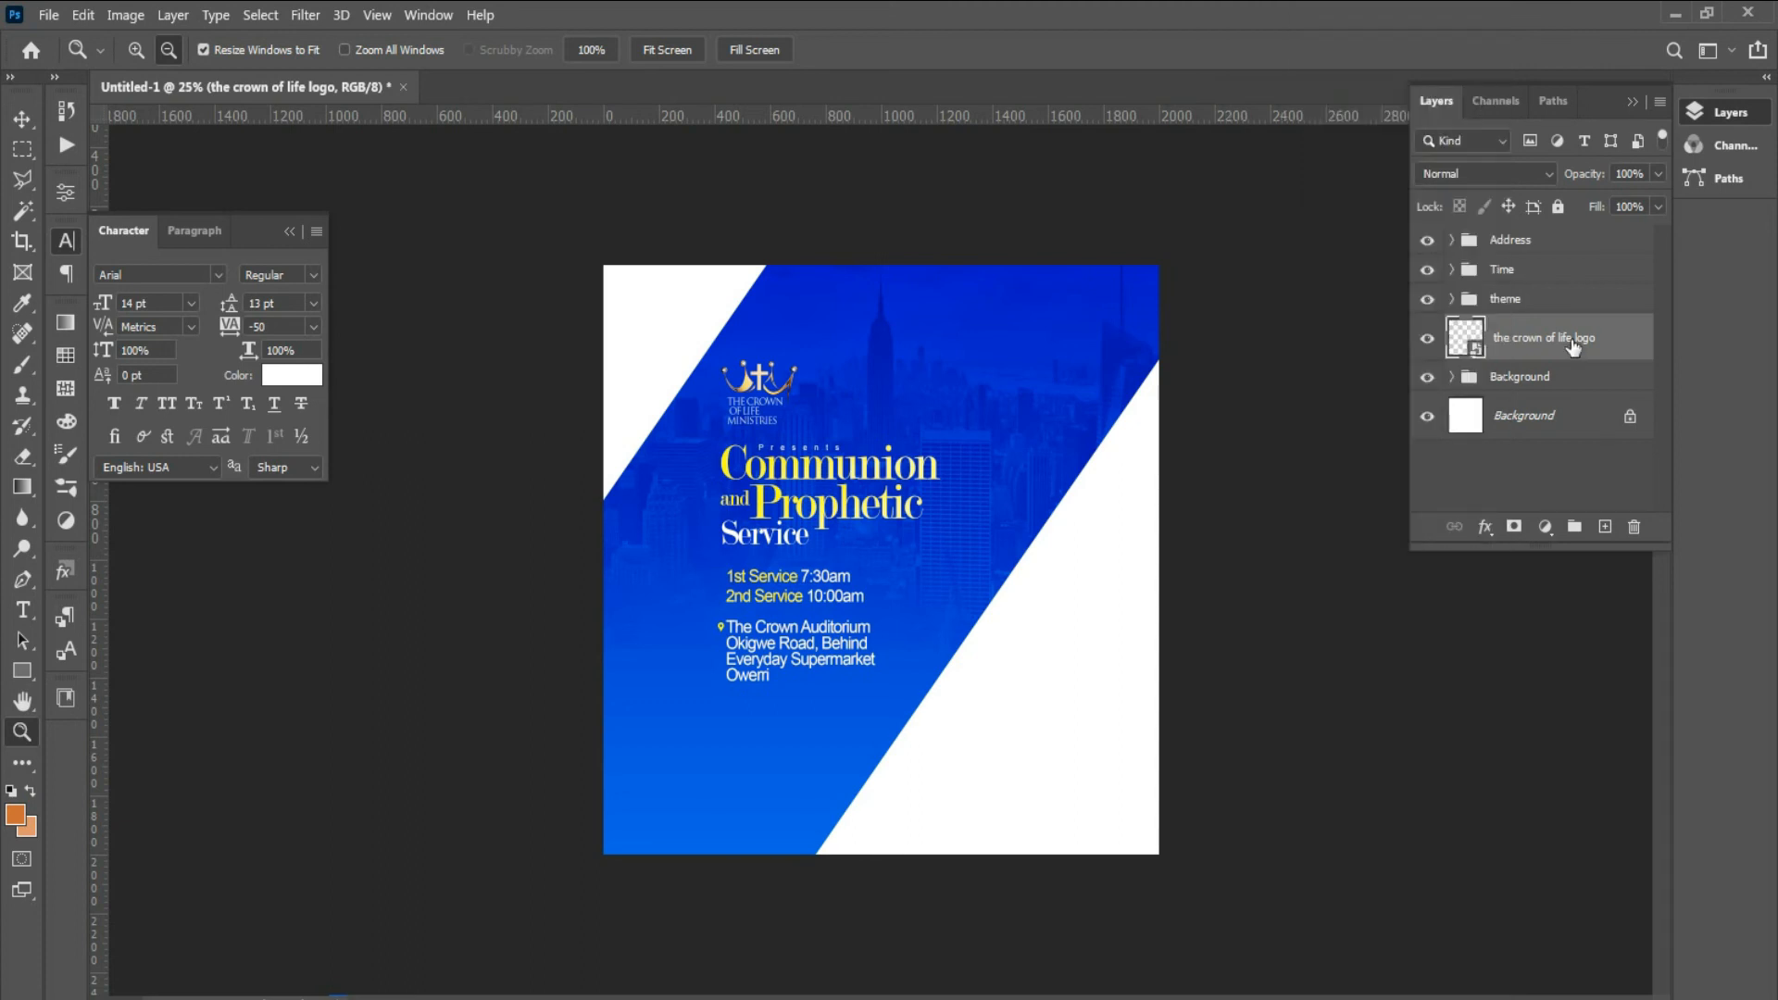
{"action": "key", "text": "ctrl+g"}
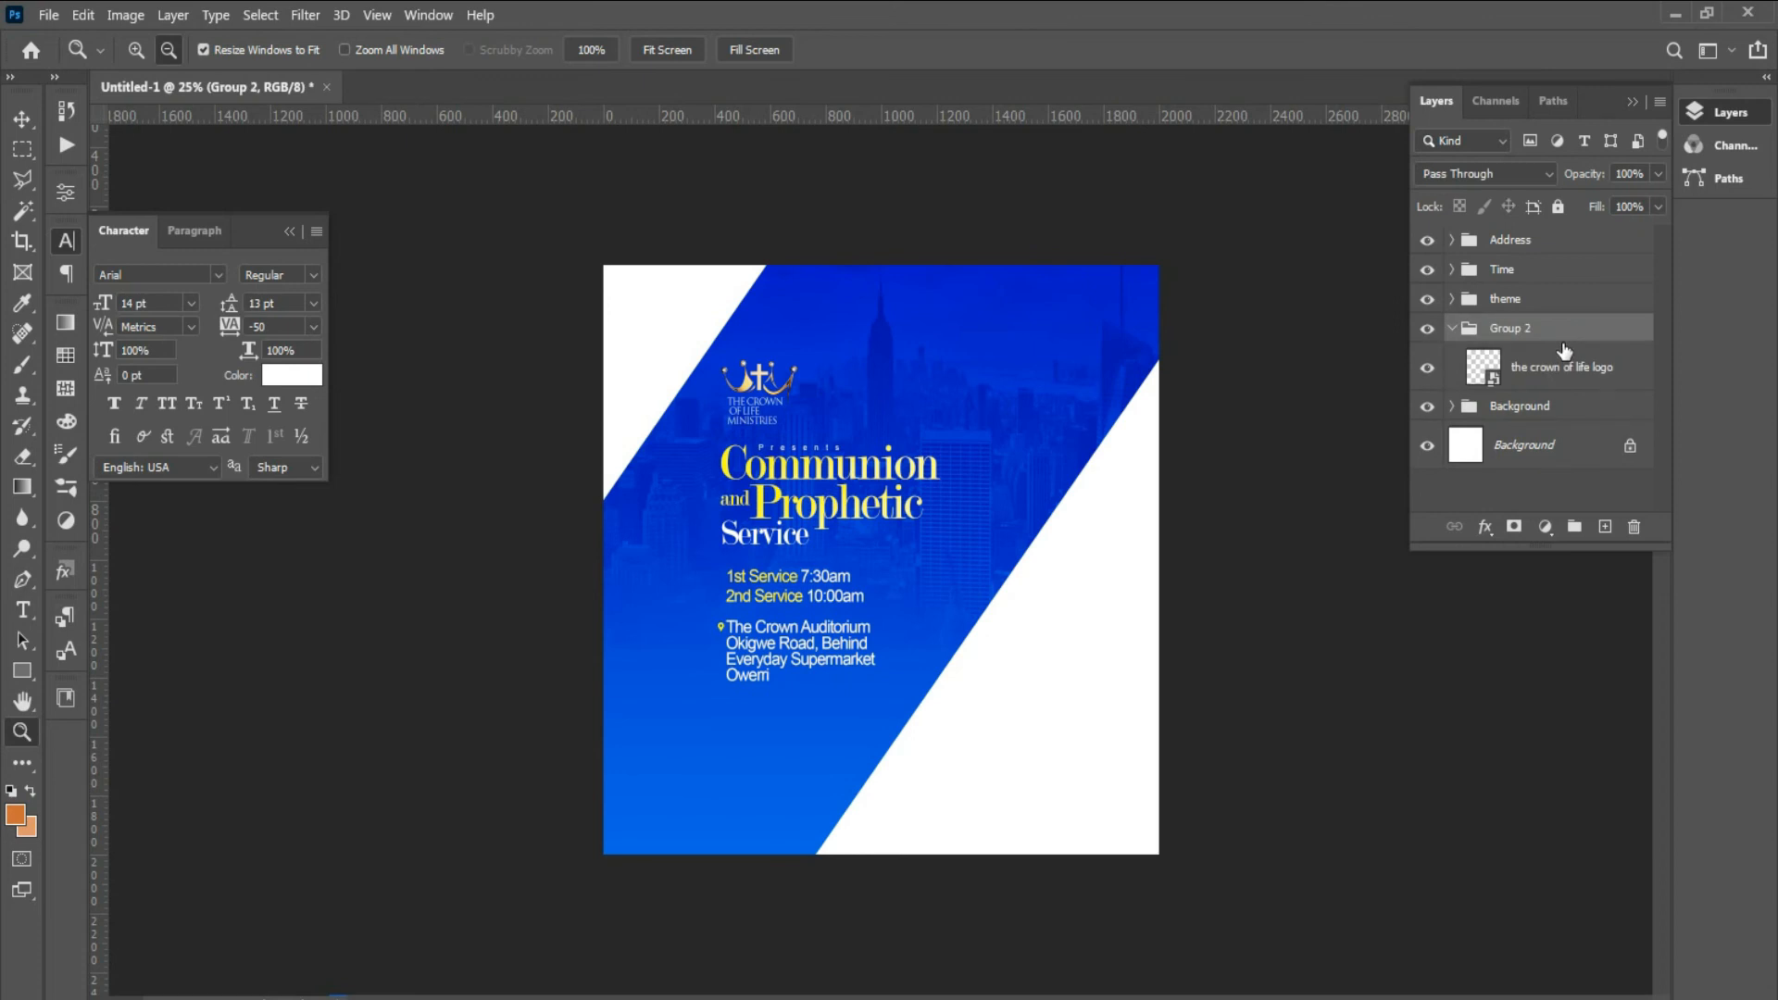
- Rename the crown of life logo's group as "Logo" and collapse it
{"action": "double_click", "coordinate": [1523, 330]}
{"action": "type", "text": "Logo"}
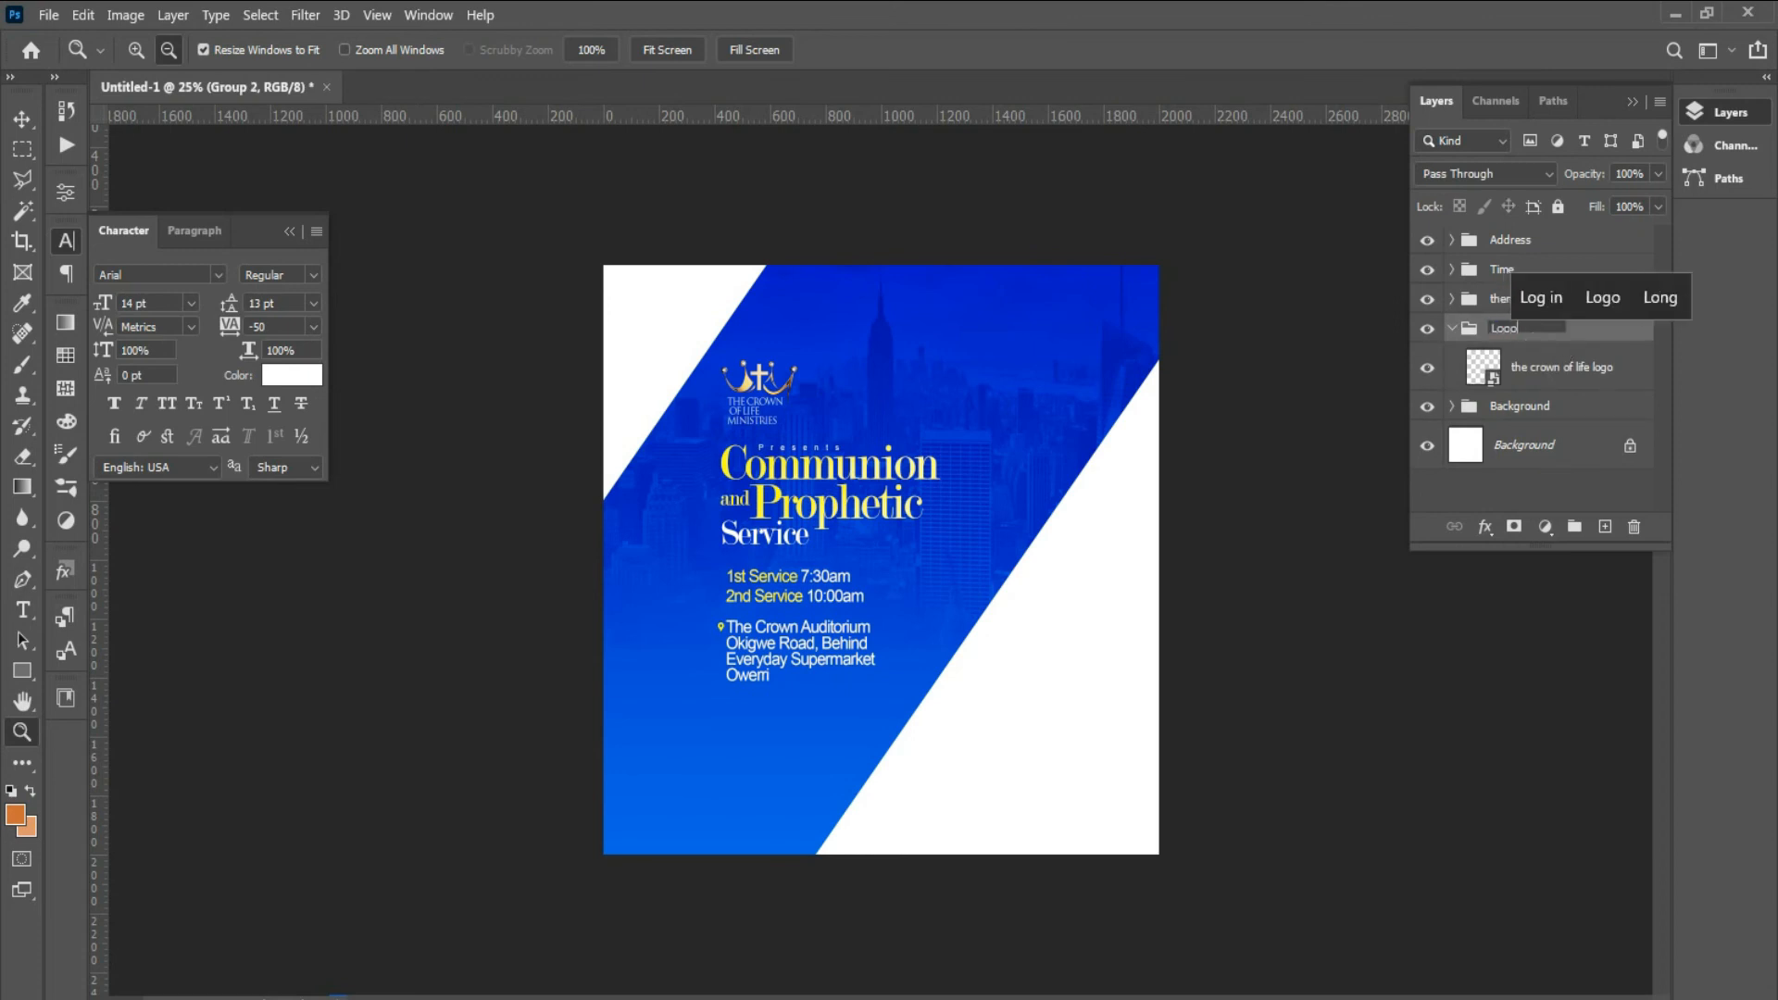
{"action": "key", "text": "Return"}
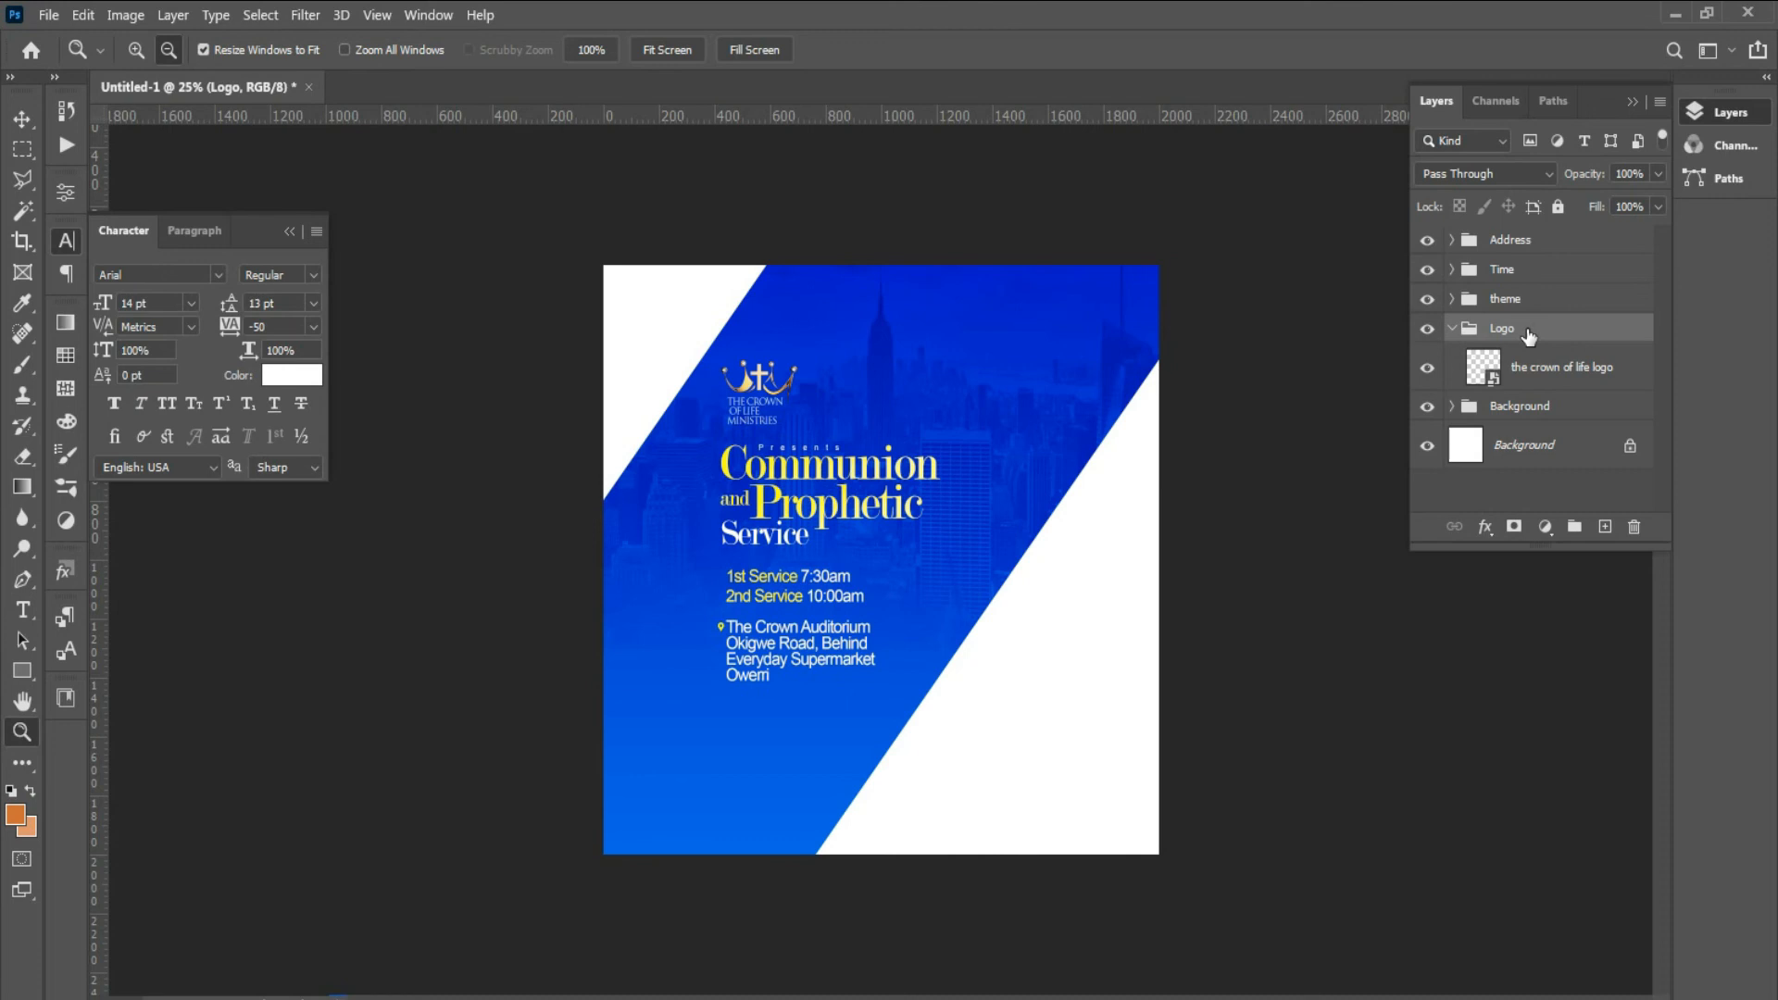
{"action": "left_click", "coordinate": [1452, 329]}
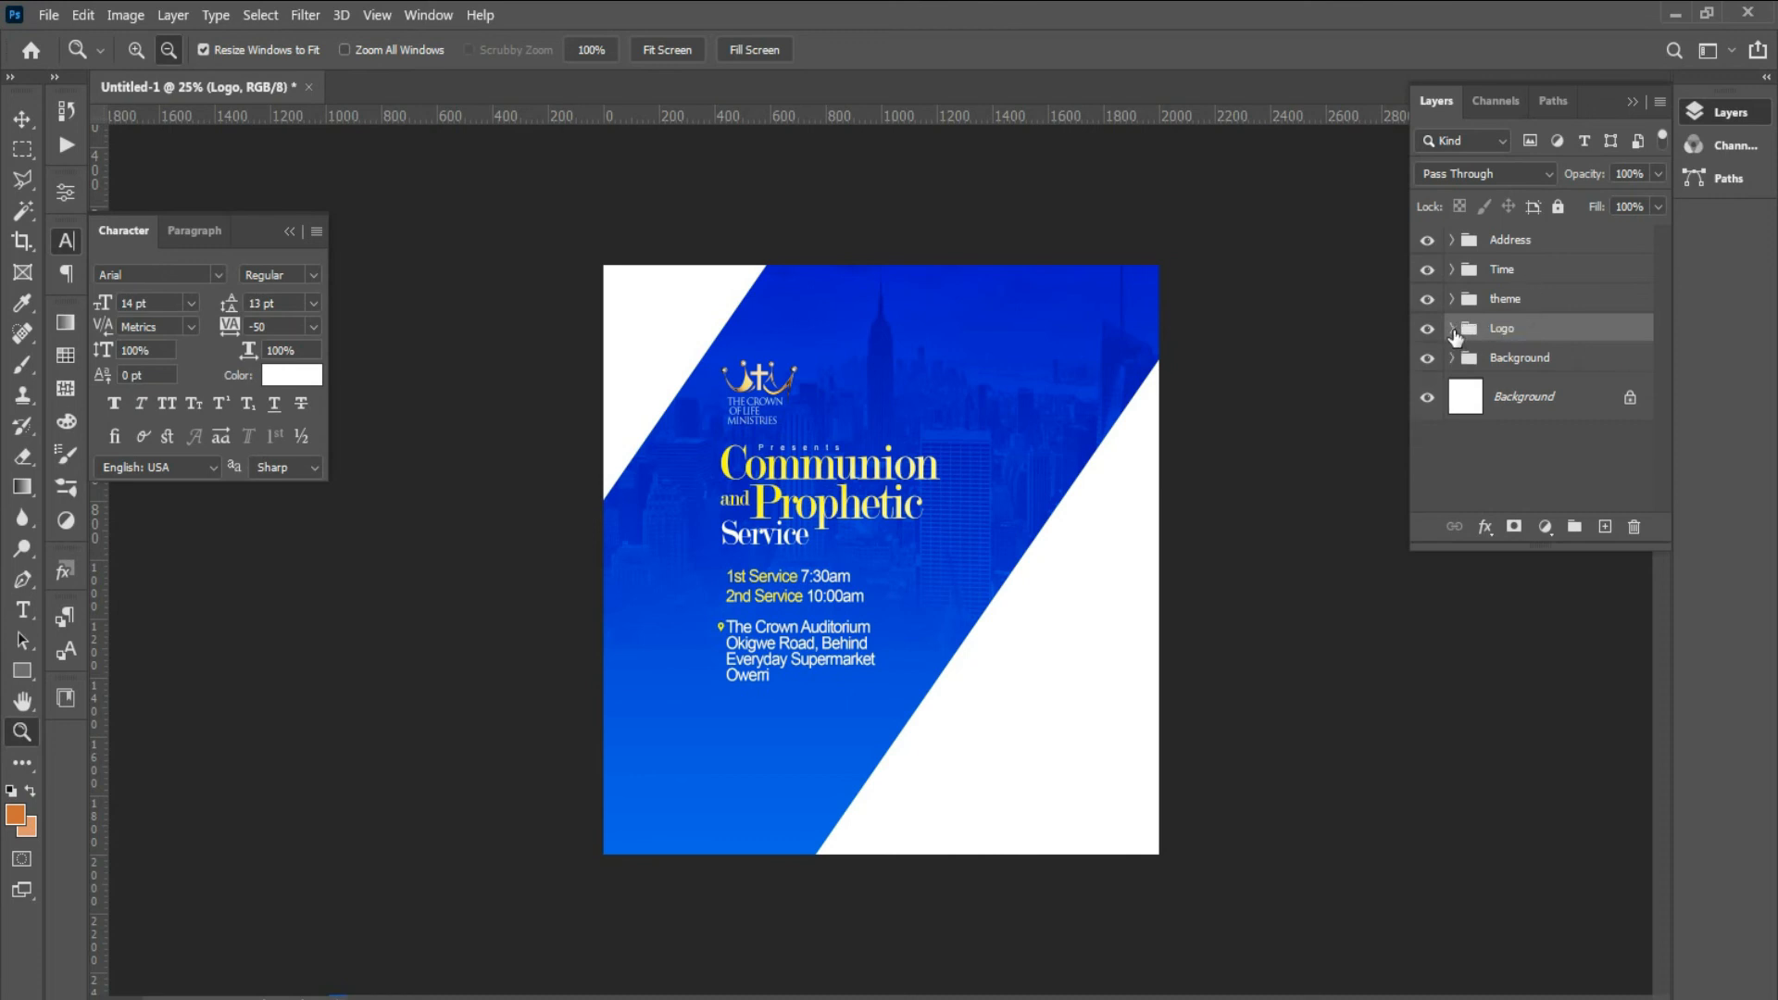
- Combine the Logo, theme, Time and Address groups into one parent group
{"action": "left_click", "coordinate": [1561, 302], "text": "ctrl"}
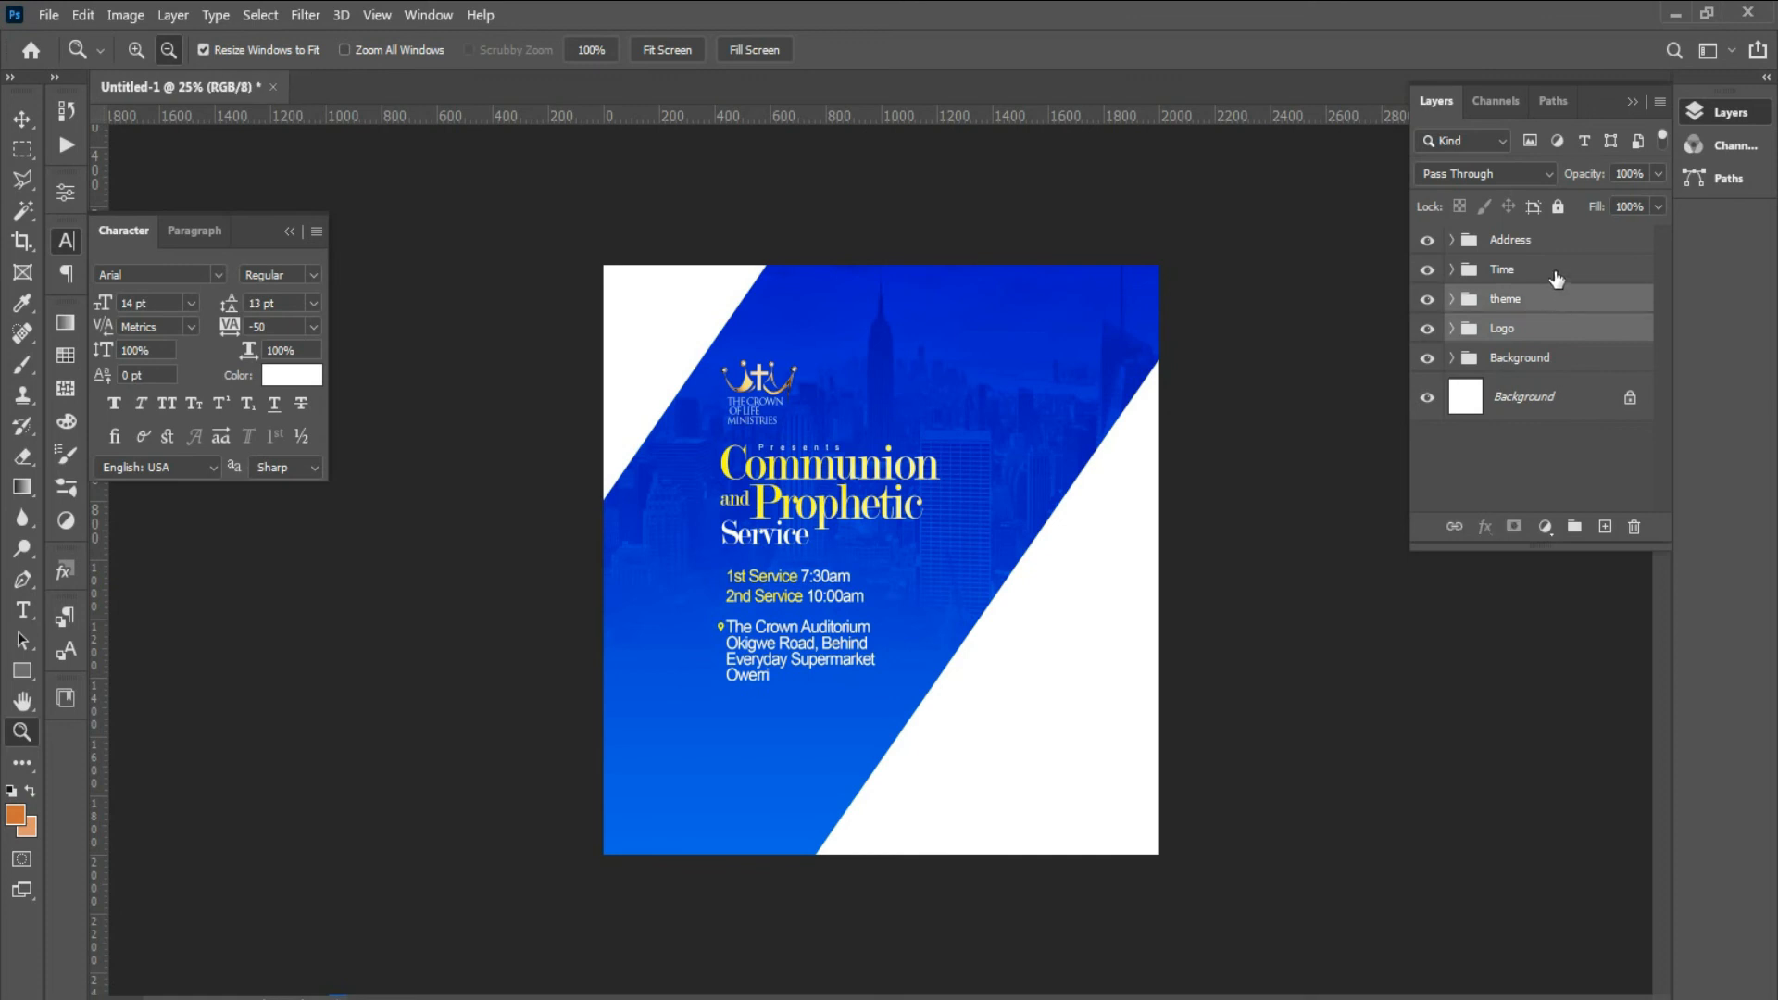
{"action": "left_click", "coordinate": [1556, 278], "text": "ctrl"}
{"action": "left_click", "coordinate": [1542, 243], "text": "ctrl"}
{"action": "key", "text": "ctrl+g"}
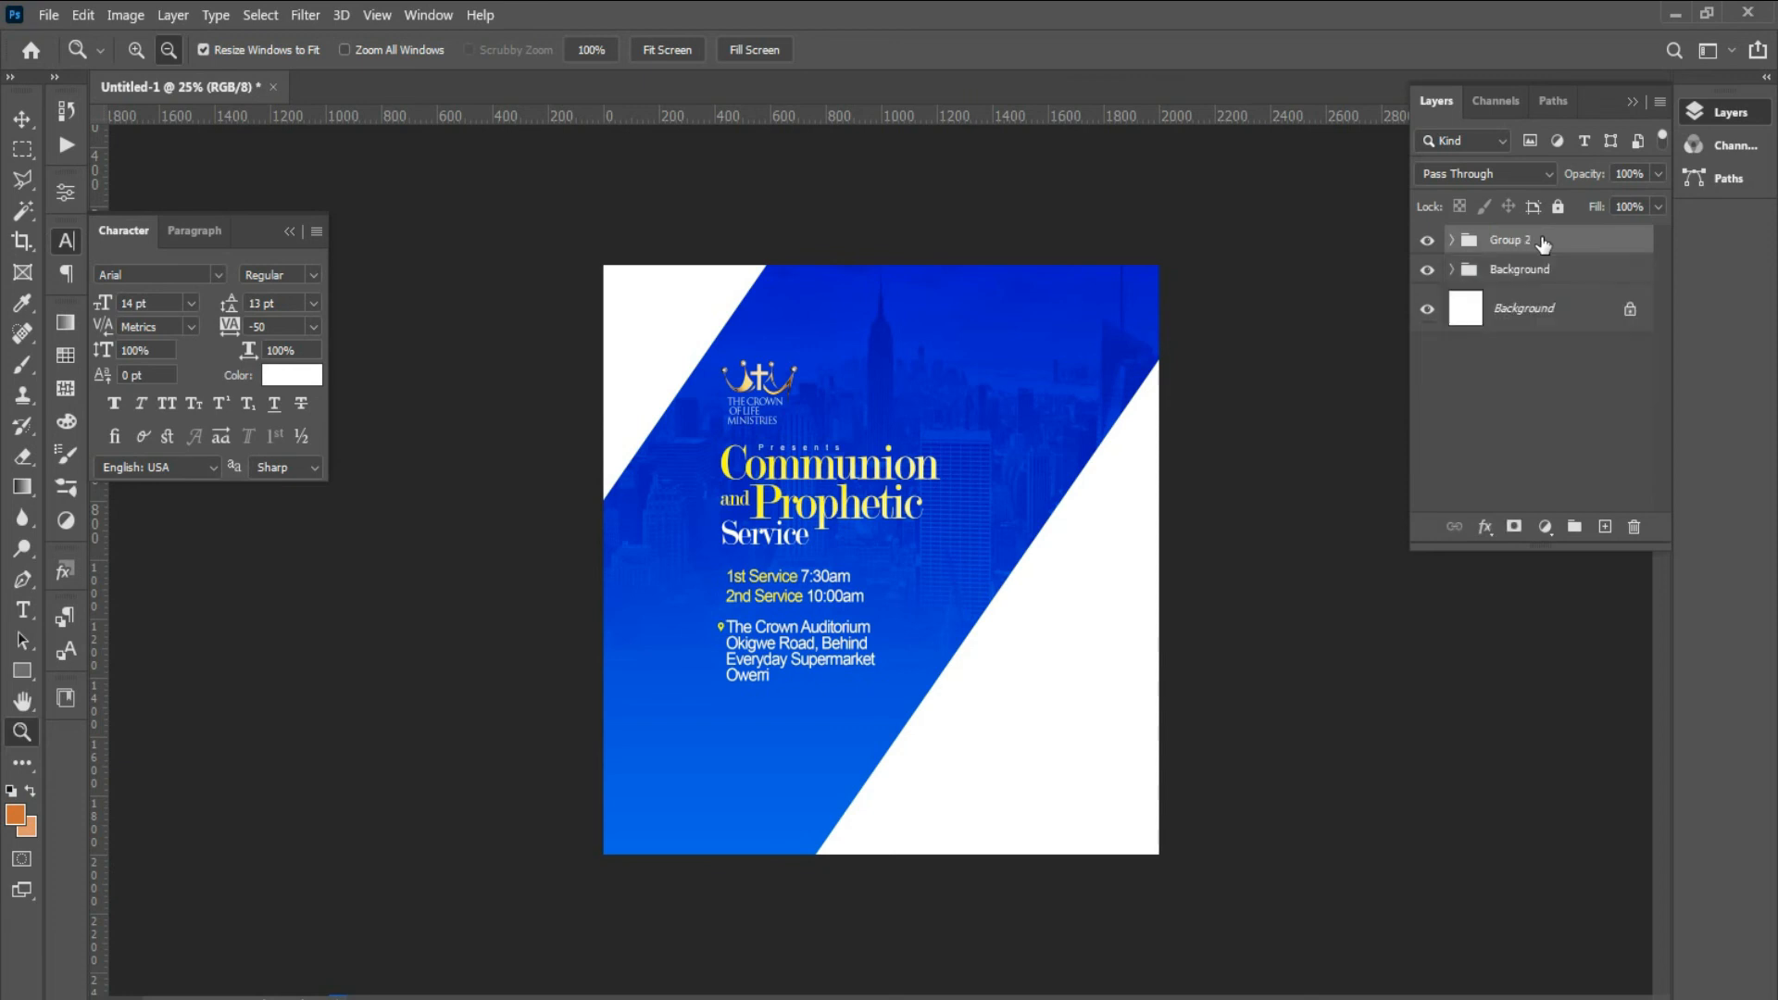
- Center the combined logo and text group vertically on the whole canvas, and clear the selection
{"action": "left_click", "coordinate": [1542, 243]}
{"action": "key", "text": "ctrl+a"}
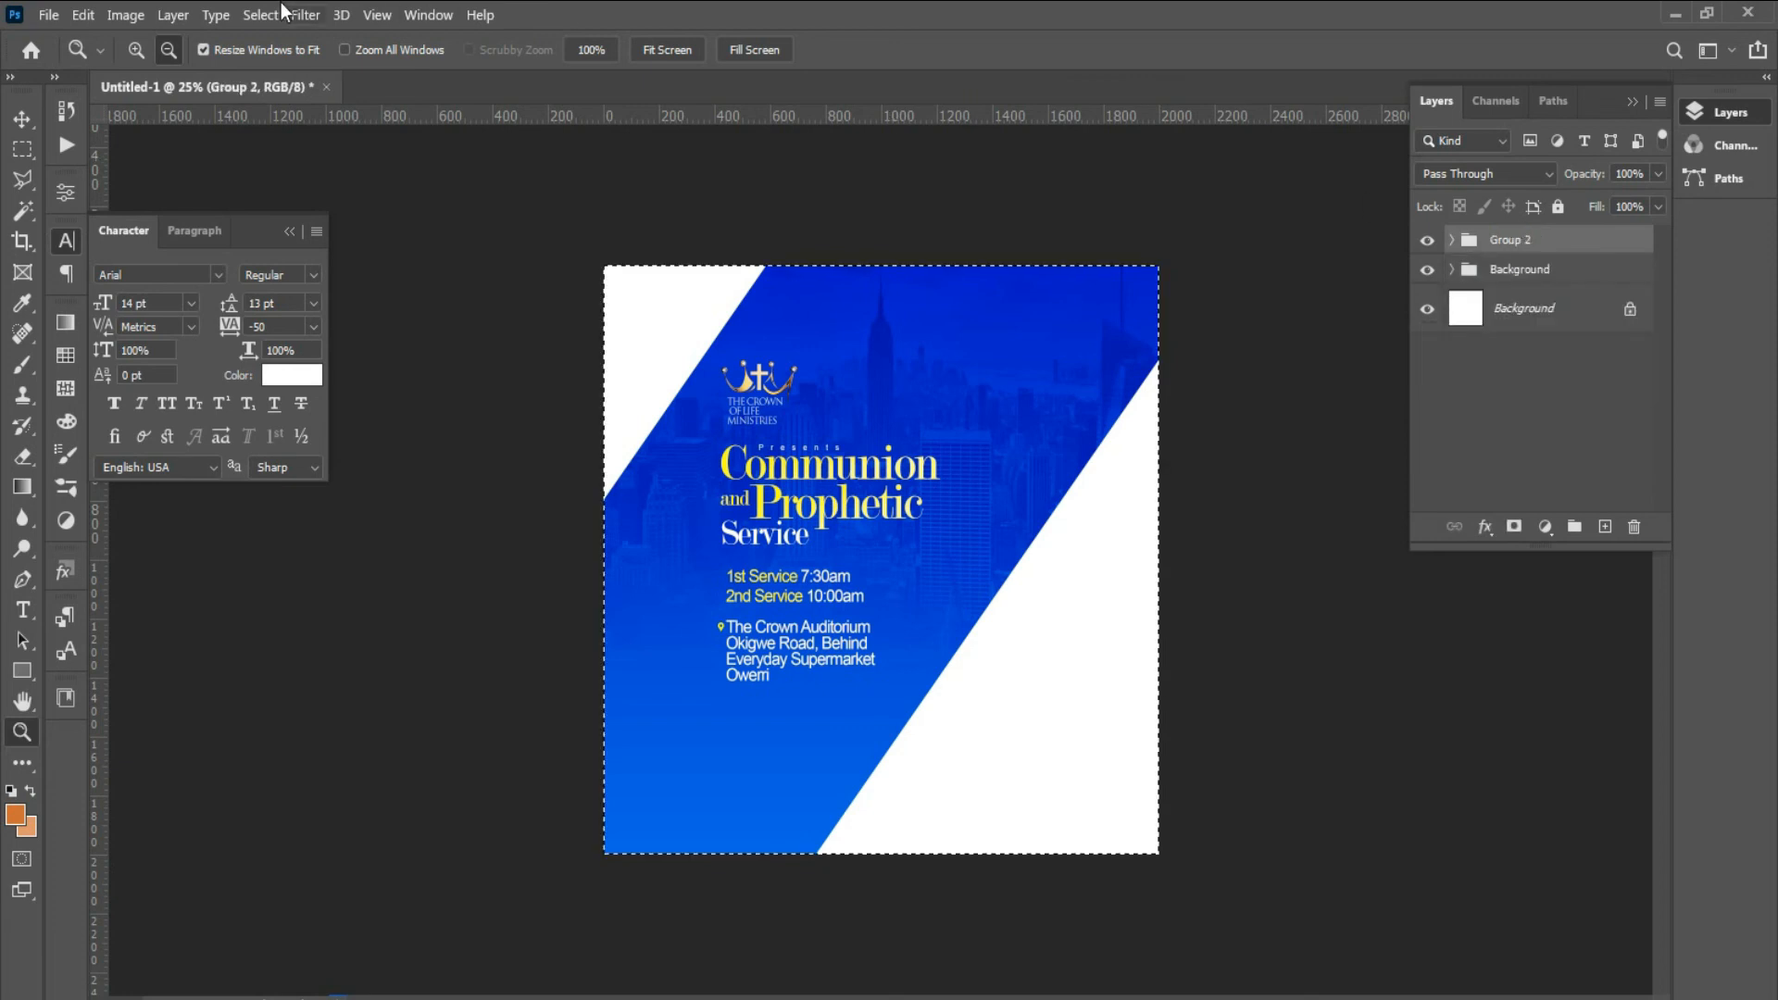
{"action": "left_click", "coordinate": [25, 122]}
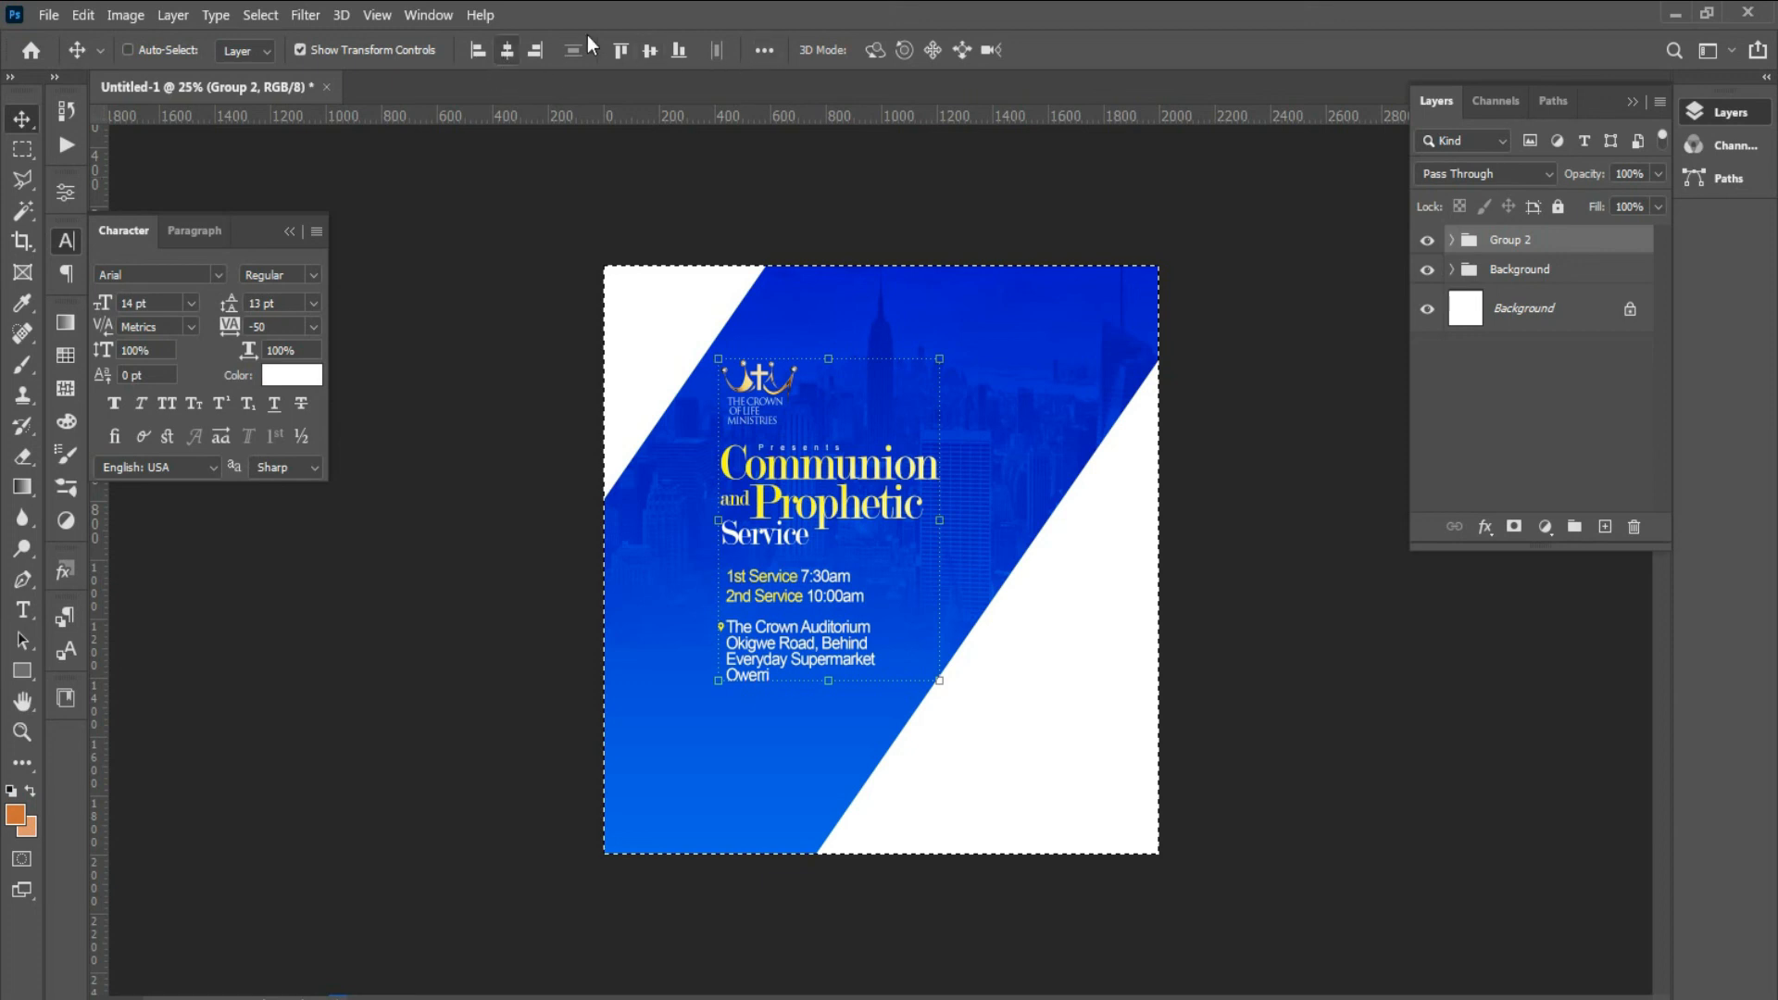
{"action": "left_click", "coordinate": [650, 48]}
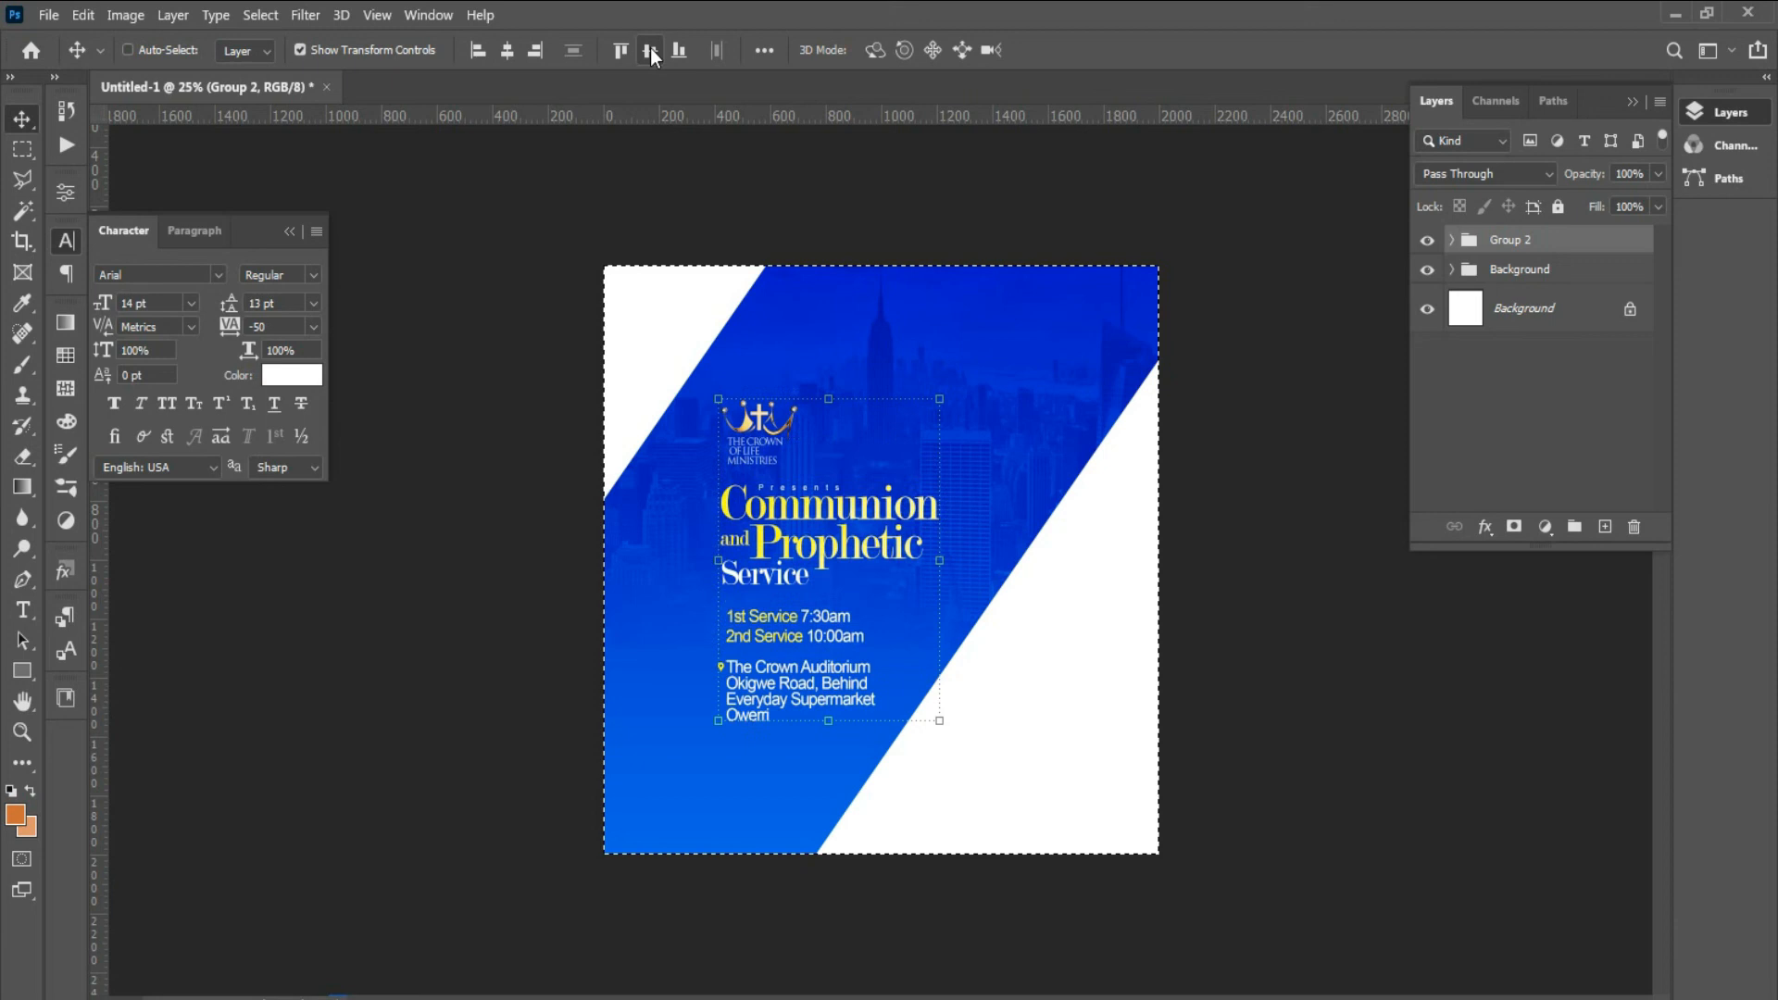
{"action": "key", "text": "ctrl+d"}
- Nudge the combined logo and text group left, closer to the blue band's left edge
{"action": "key", "text": "Left"}
{"action": "key", "text": "Left"}
{"action": "key", "text": "Left"}
{"action": "key", "text": "Left"}
{"action": "key", "text": "Left"}
{"action": "key", "text": "Left"}
{"action": "key", "text": "Left"}
{"action": "key", "text": "Left"}
{"action": "key", "text": "Left"}
{"action": "key", "text": "Left"}
{"action": "key", "text": "Left"}
{"action": "key", "text": "Left"}
{"action": "key", "text": "Left"}
{"action": "key", "text": "Left"}
{"action": "key", "text": "Left"}
{"action": "key", "text": "Left"}
{"action": "key", "text": "Left"}
{"action": "key", "text": "Left"}
{"action": "key", "text": "Left"}
{"action": "key", "text": "Left"}
{"action": "key", "text": "Left"}
{"action": "key", "text": "Left"}
{"action": "key", "text": "Left"}
{"action": "key", "text": "Left"}
{"action": "key", "text": "Left"}
{"action": "key", "text": "Left"}
{"action": "key", "text": "Left"}
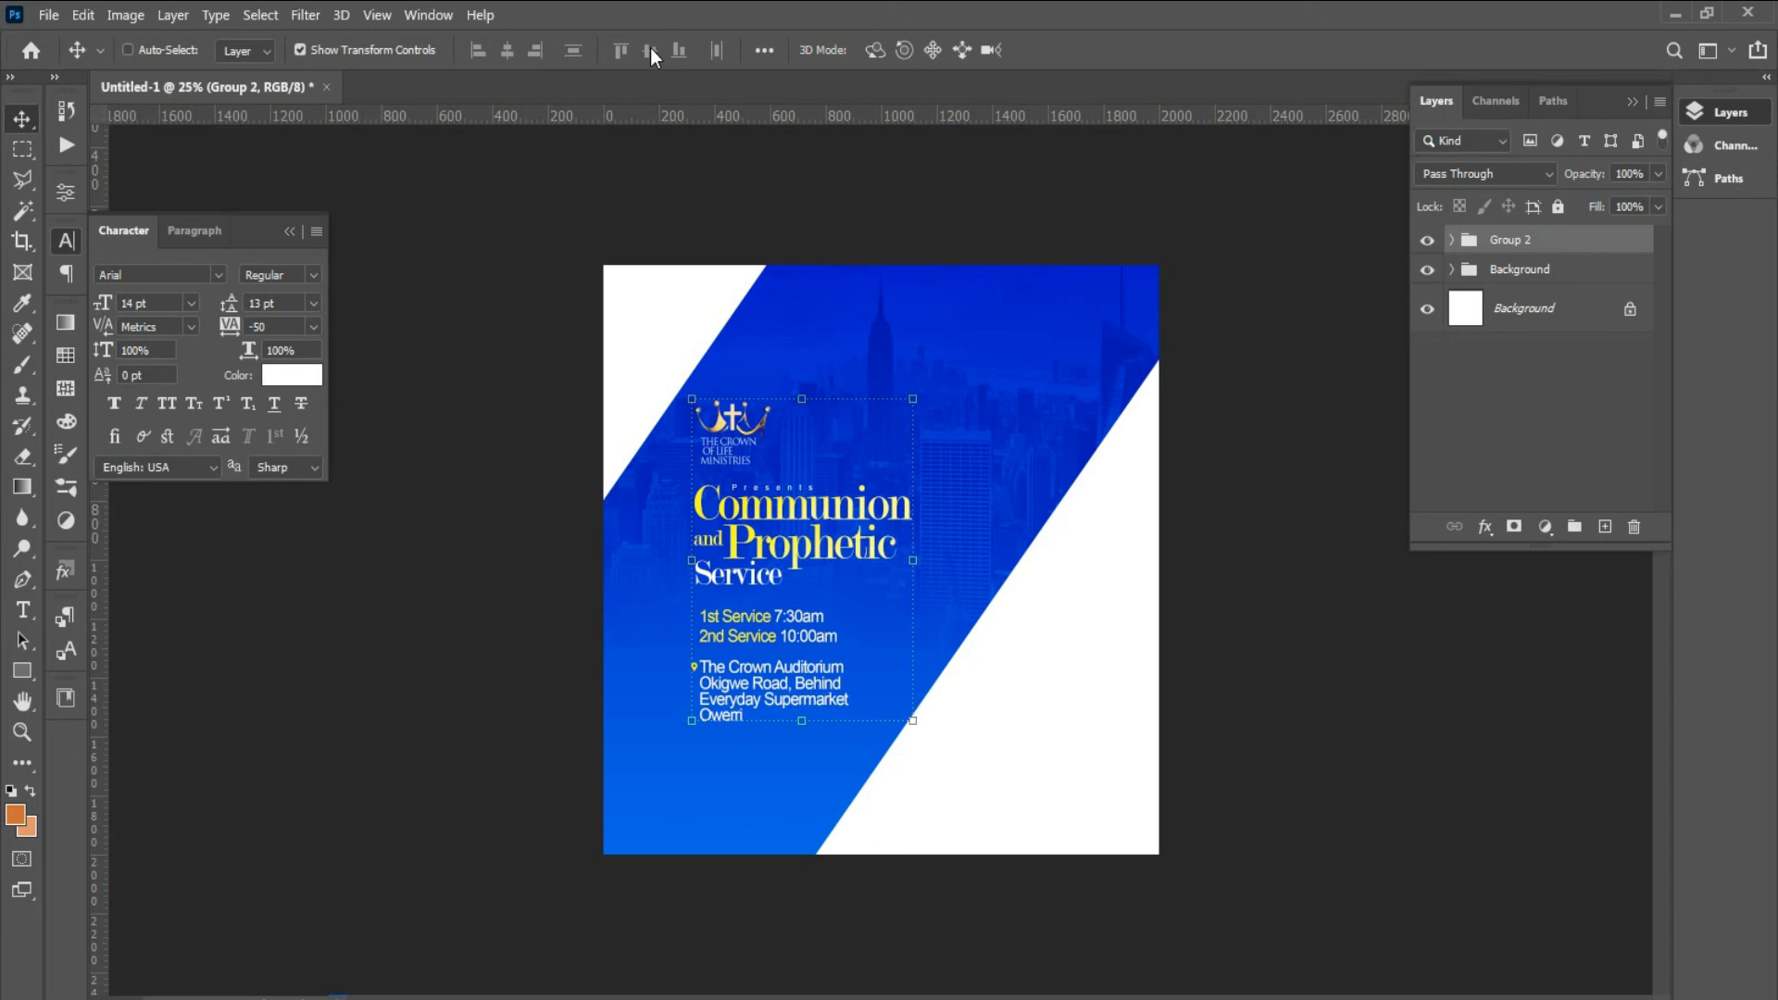
- Place the Worship image as an embedded object, scaled to about 77.39%, in the flyer's lower-right corner
{"action": "left_click", "coordinate": [41, 17]}
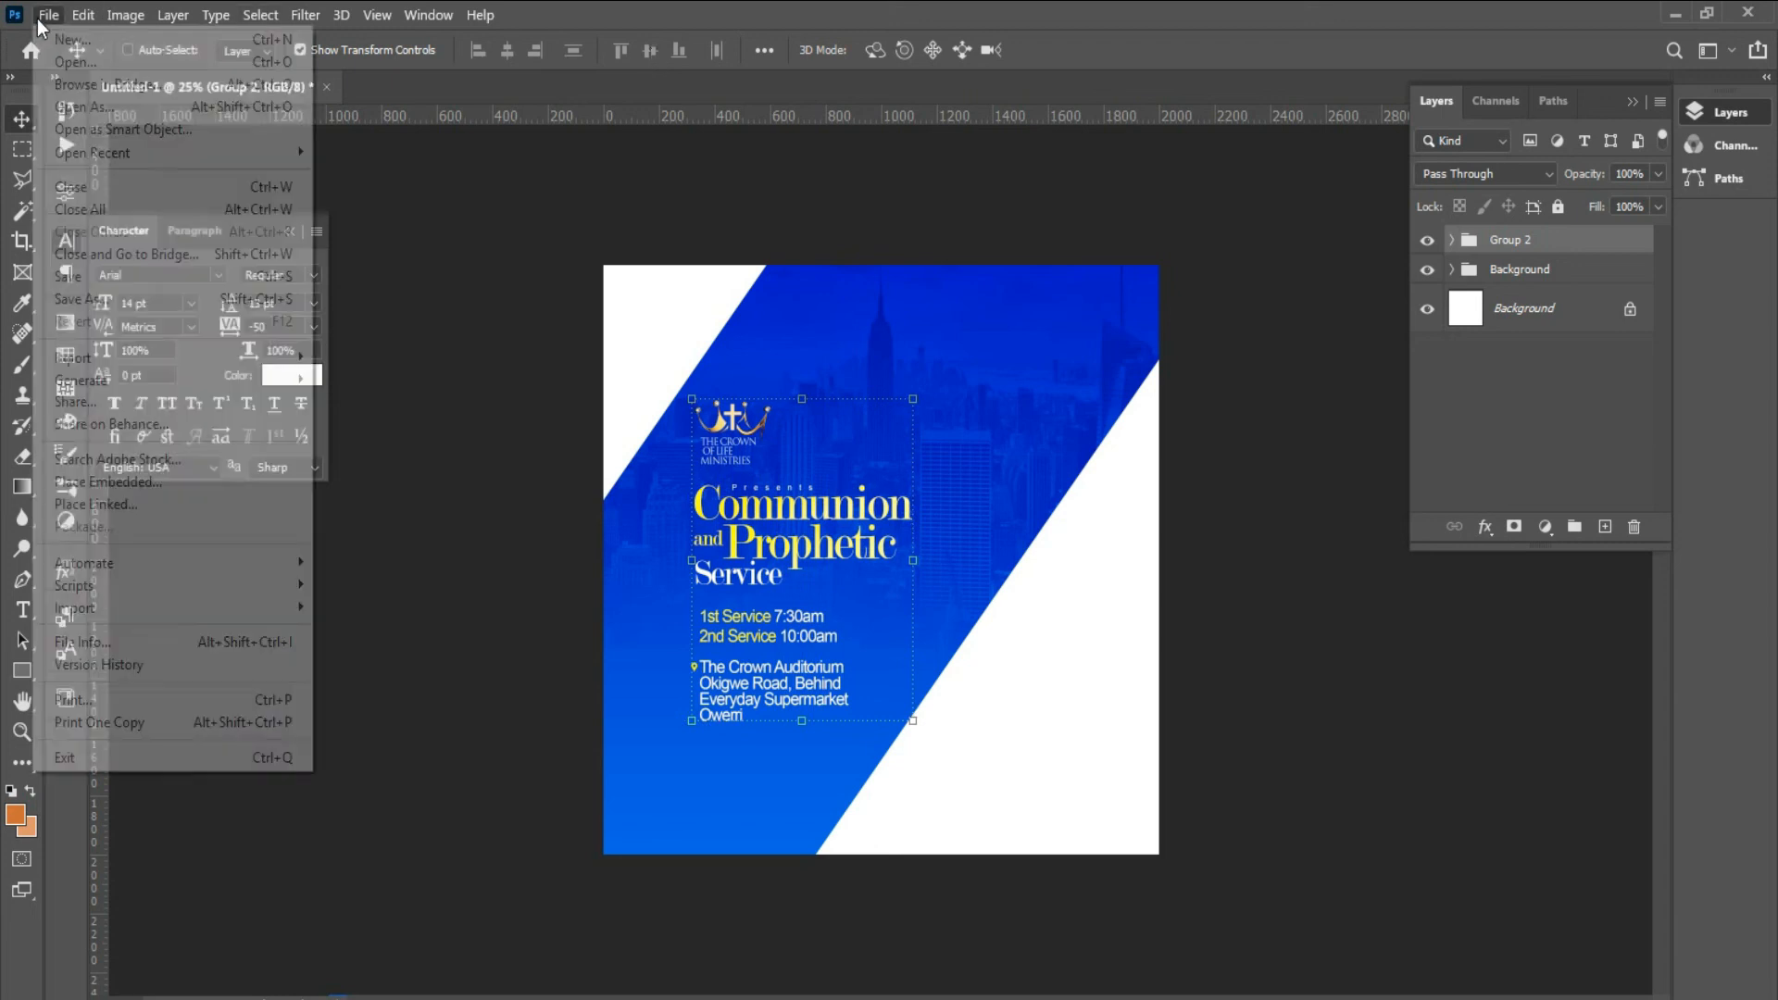
{"action": "left_click", "coordinate": [213, 480]}
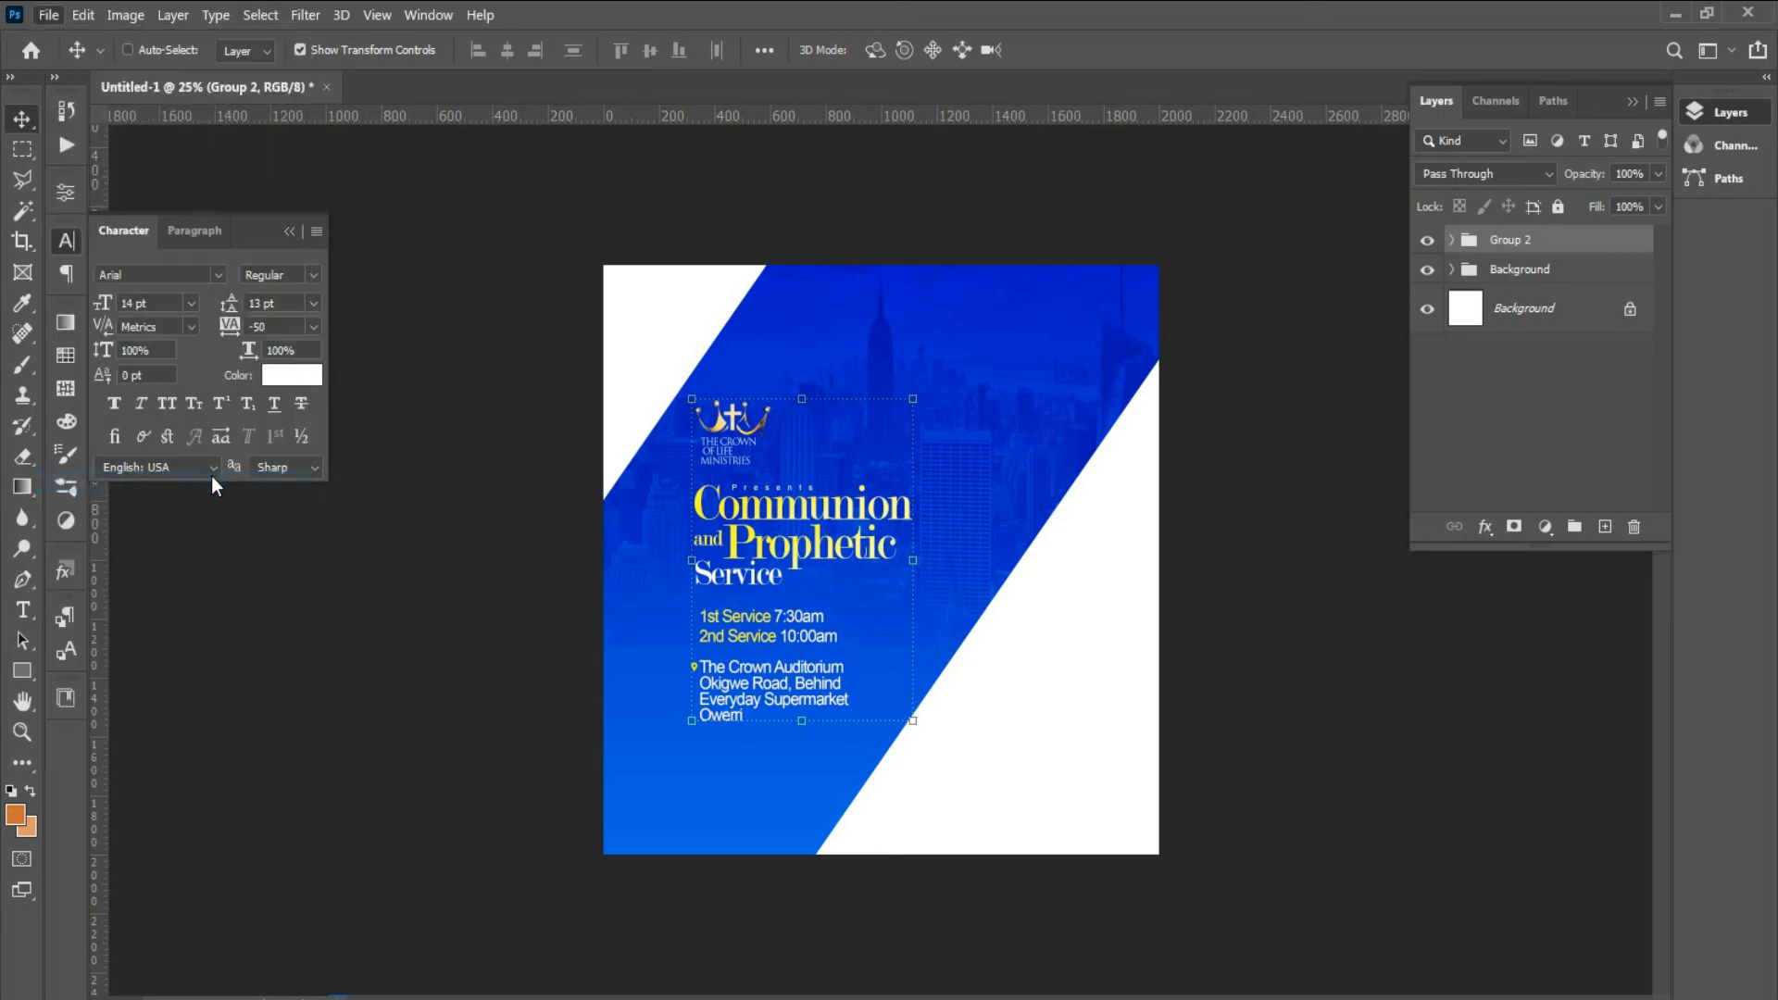
{"action": "double_click", "coordinate": [464, 337]}
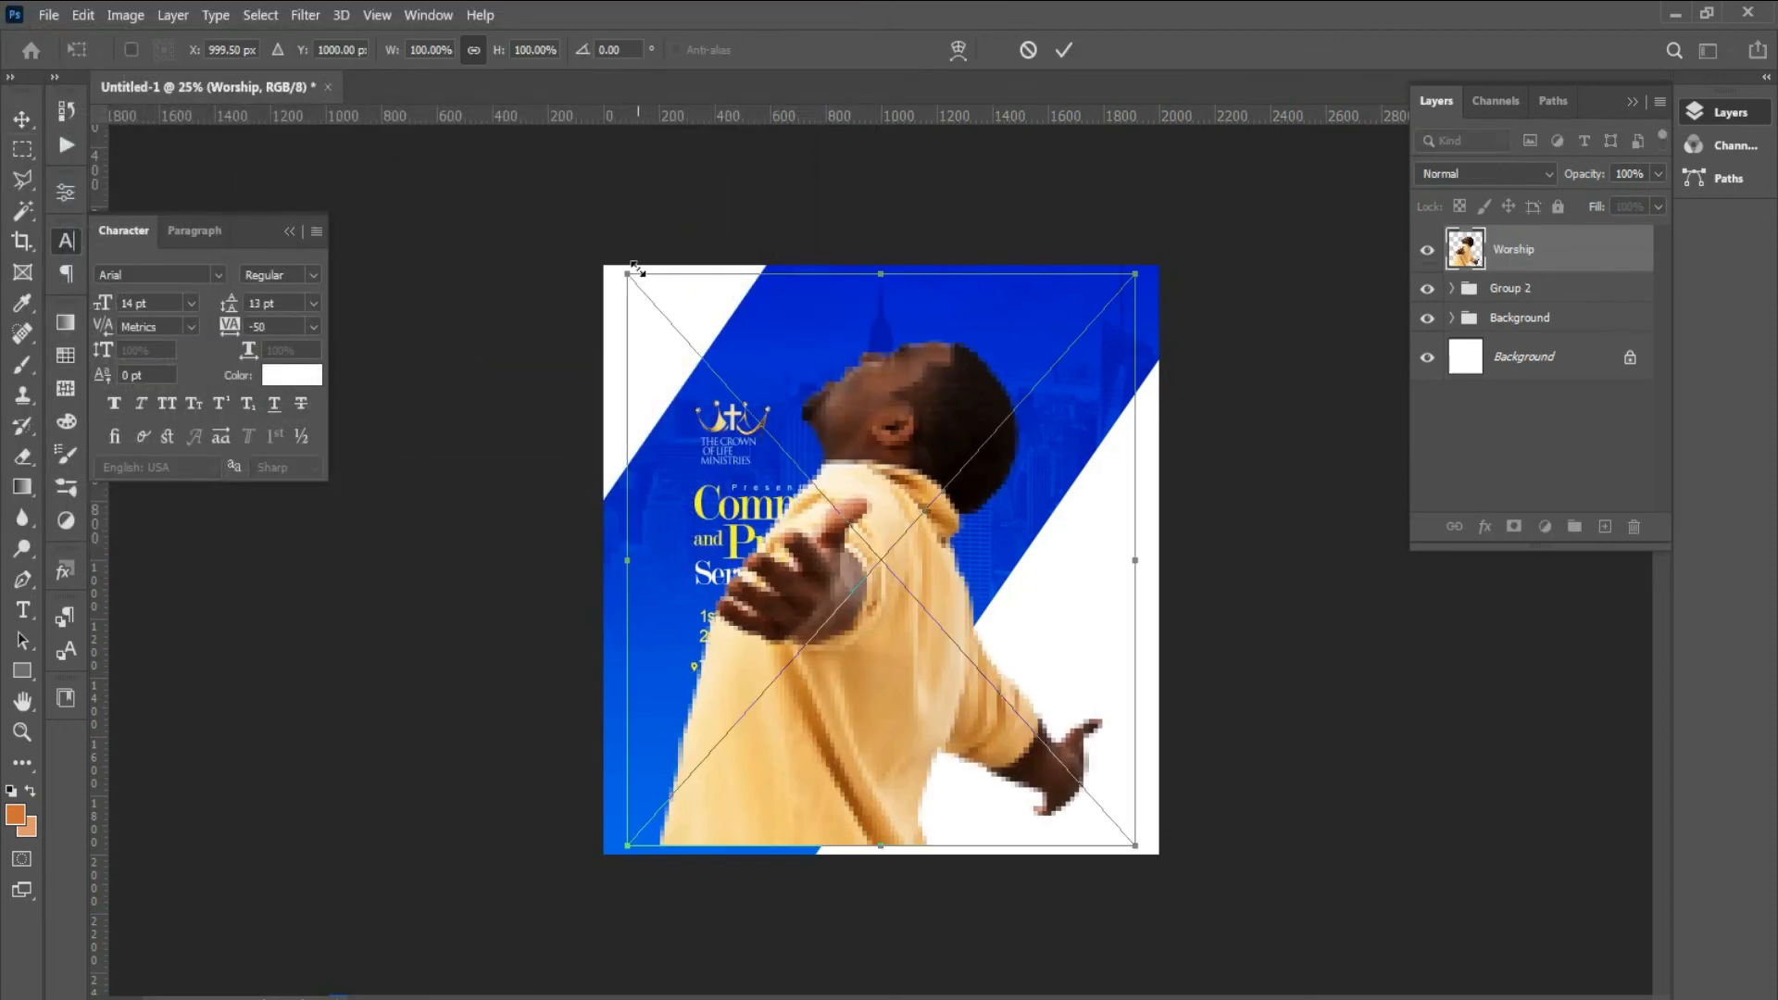
{"action": "left_click_drag", "start_coordinate": [628, 274], "coordinate": [746, 405]}
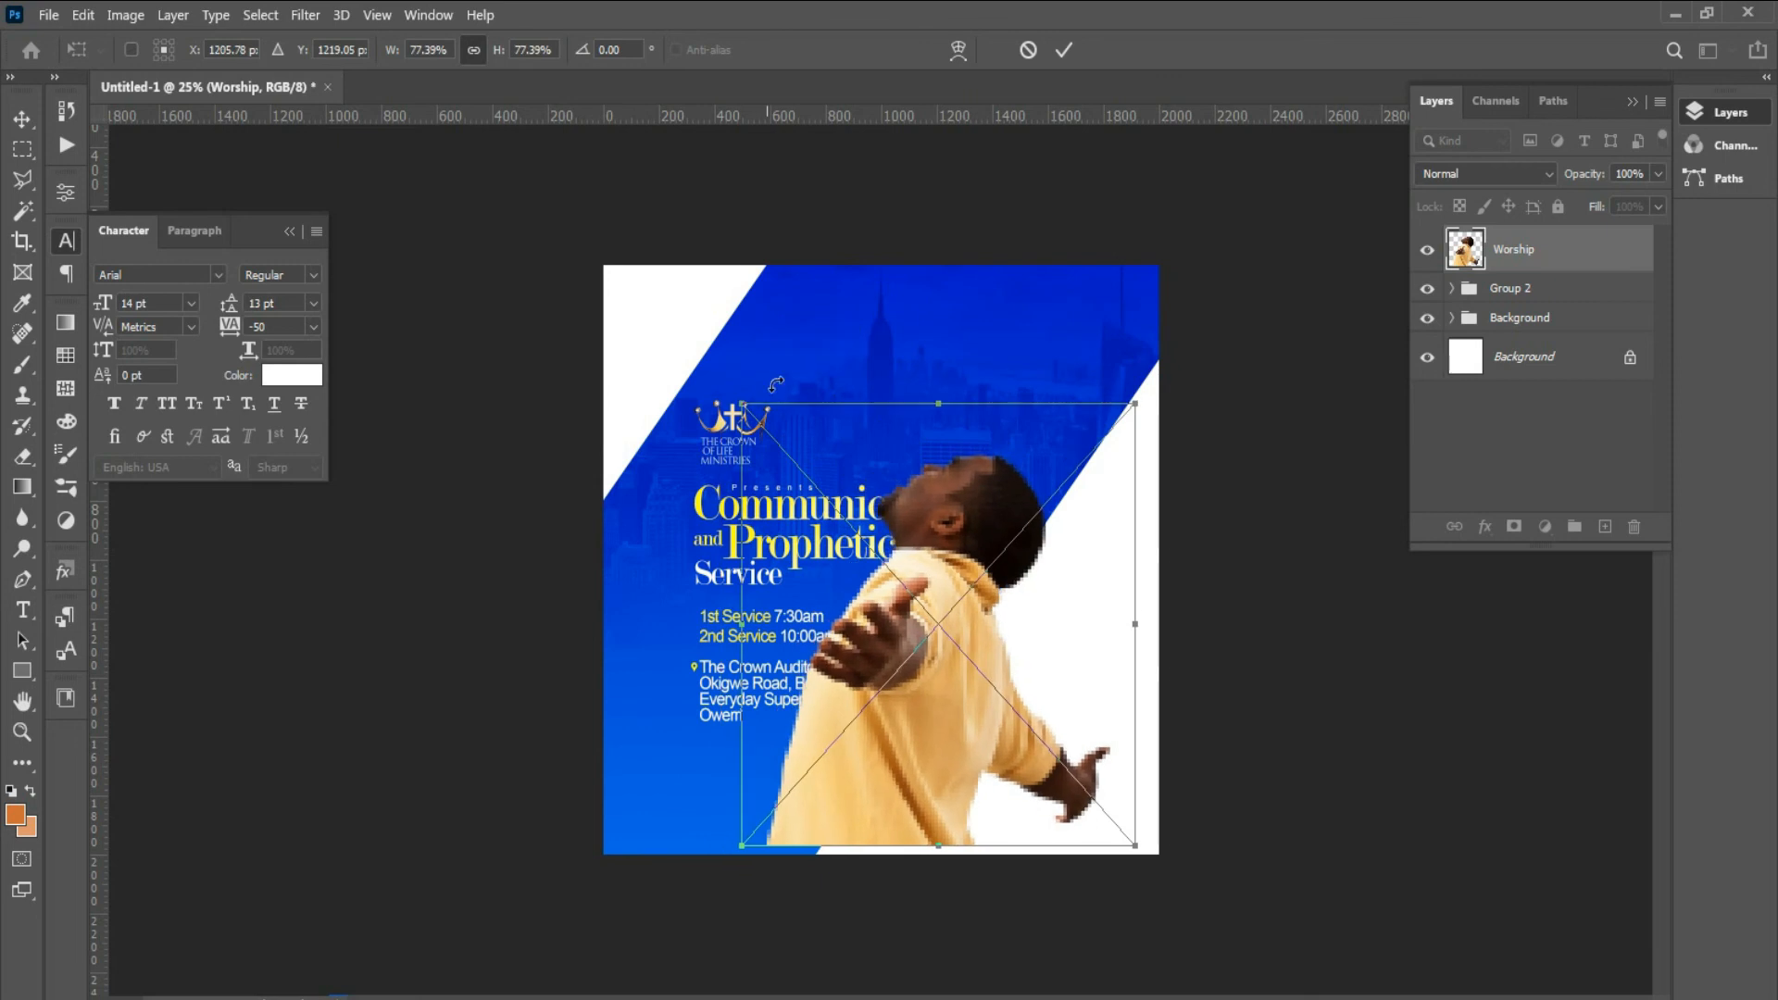
{"action": "left_click_drag", "start_coordinate": [968, 673], "coordinate": [1024, 686]}
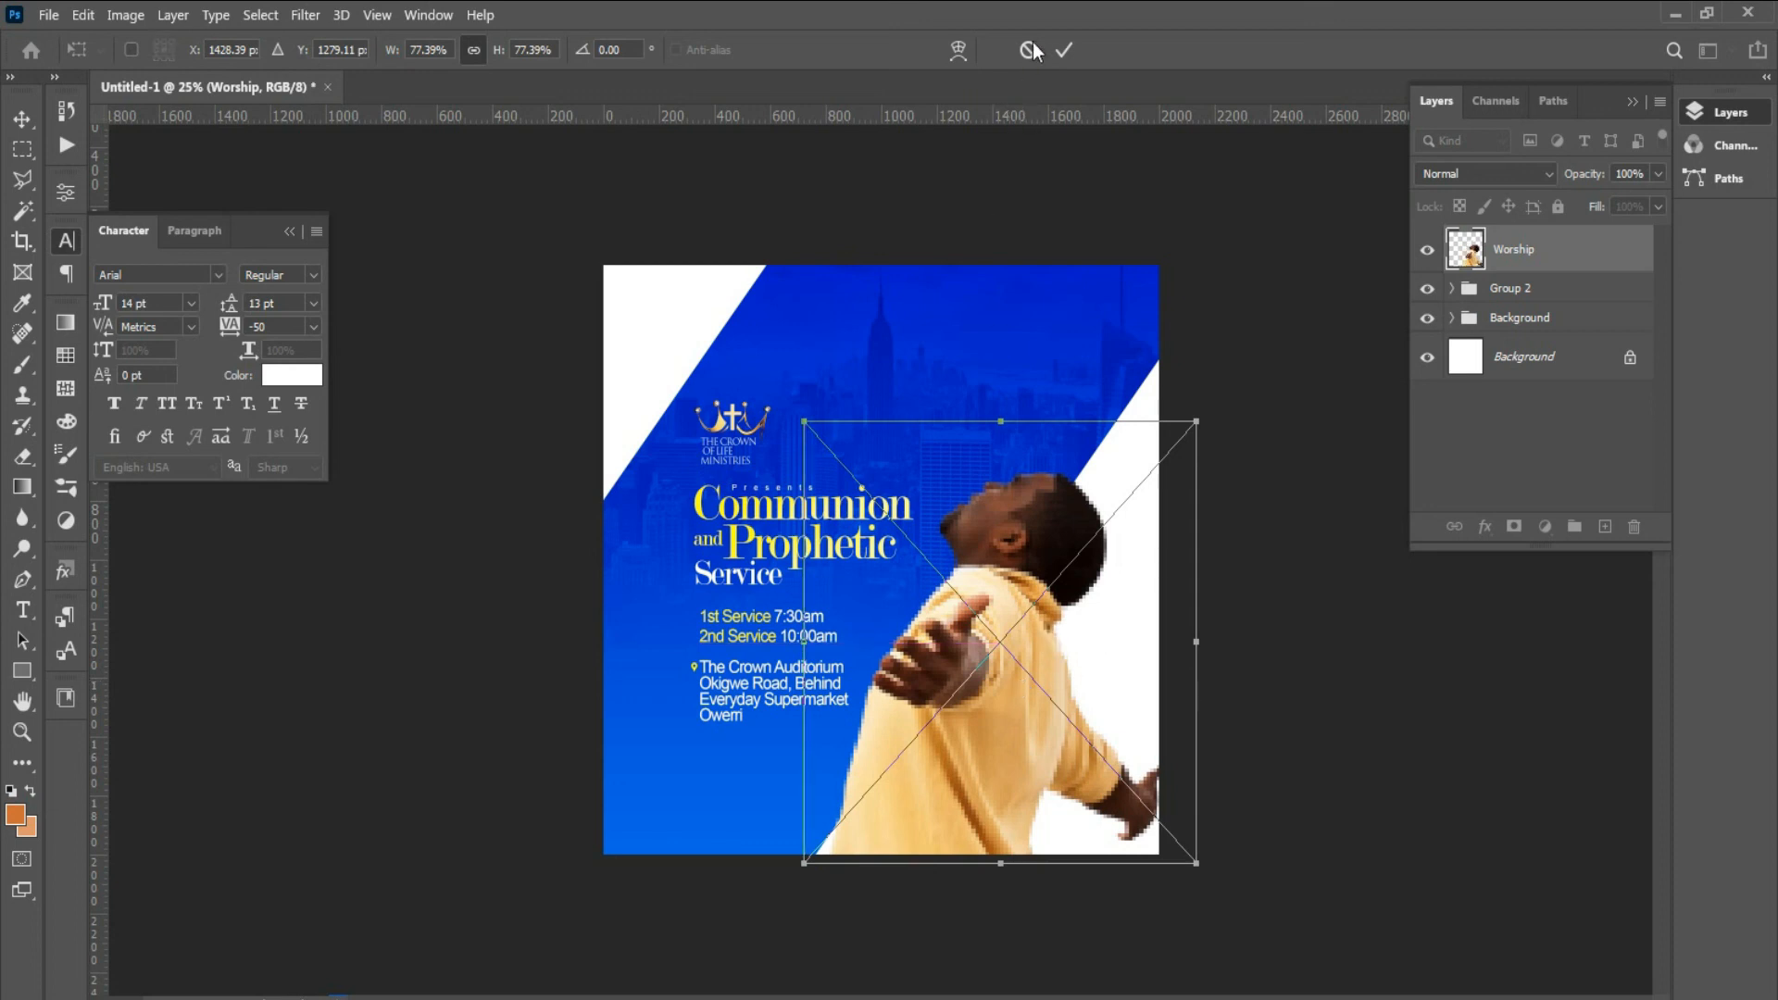
{"action": "left_click", "coordinate": [1063, 50]}
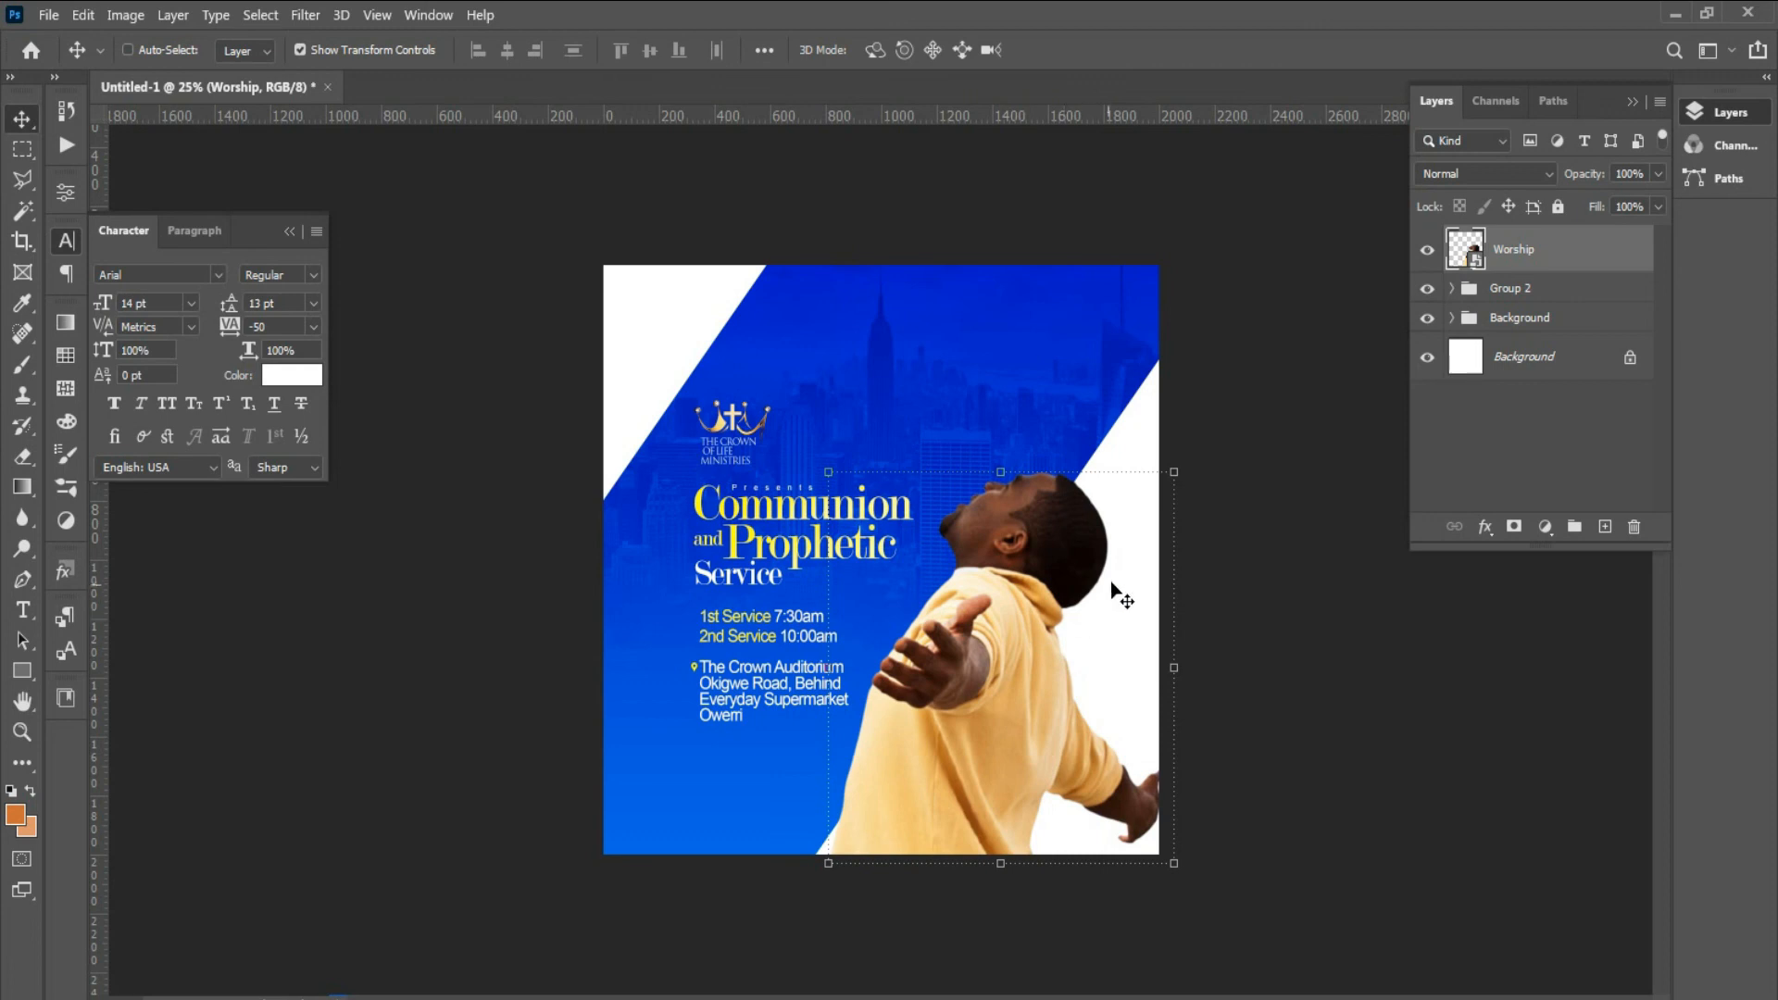
- Nudge the Worship image slightly left so the outstretched hand reaches the canvas's right edge
{"action": "key", "text": "shift+Left"}
{"action": "key", "text": "shift+Left"}
{"action": "key", "text": "shift+Left"}
{"action": "key", "text": "shift+Left"}
{"action": "key", "text": "shift+Left"}
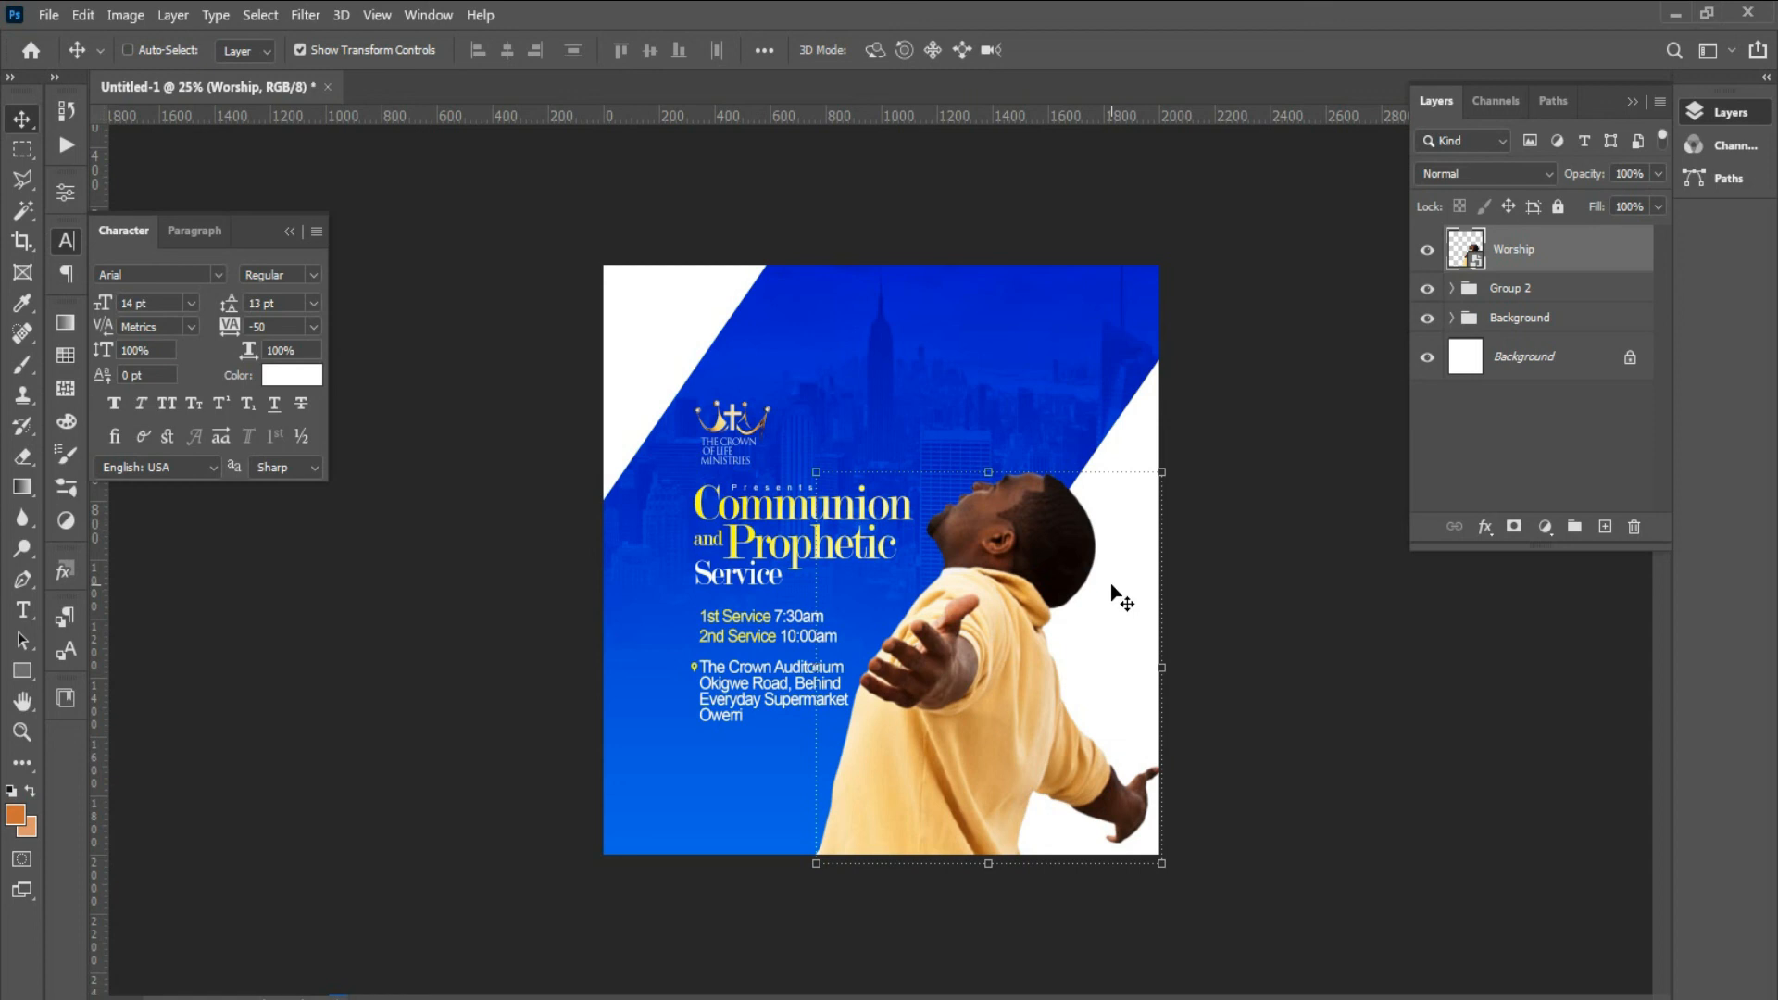
{"action": "key", "text": "shift+Right"}
{"action": "key", "text": "shift+Right"}
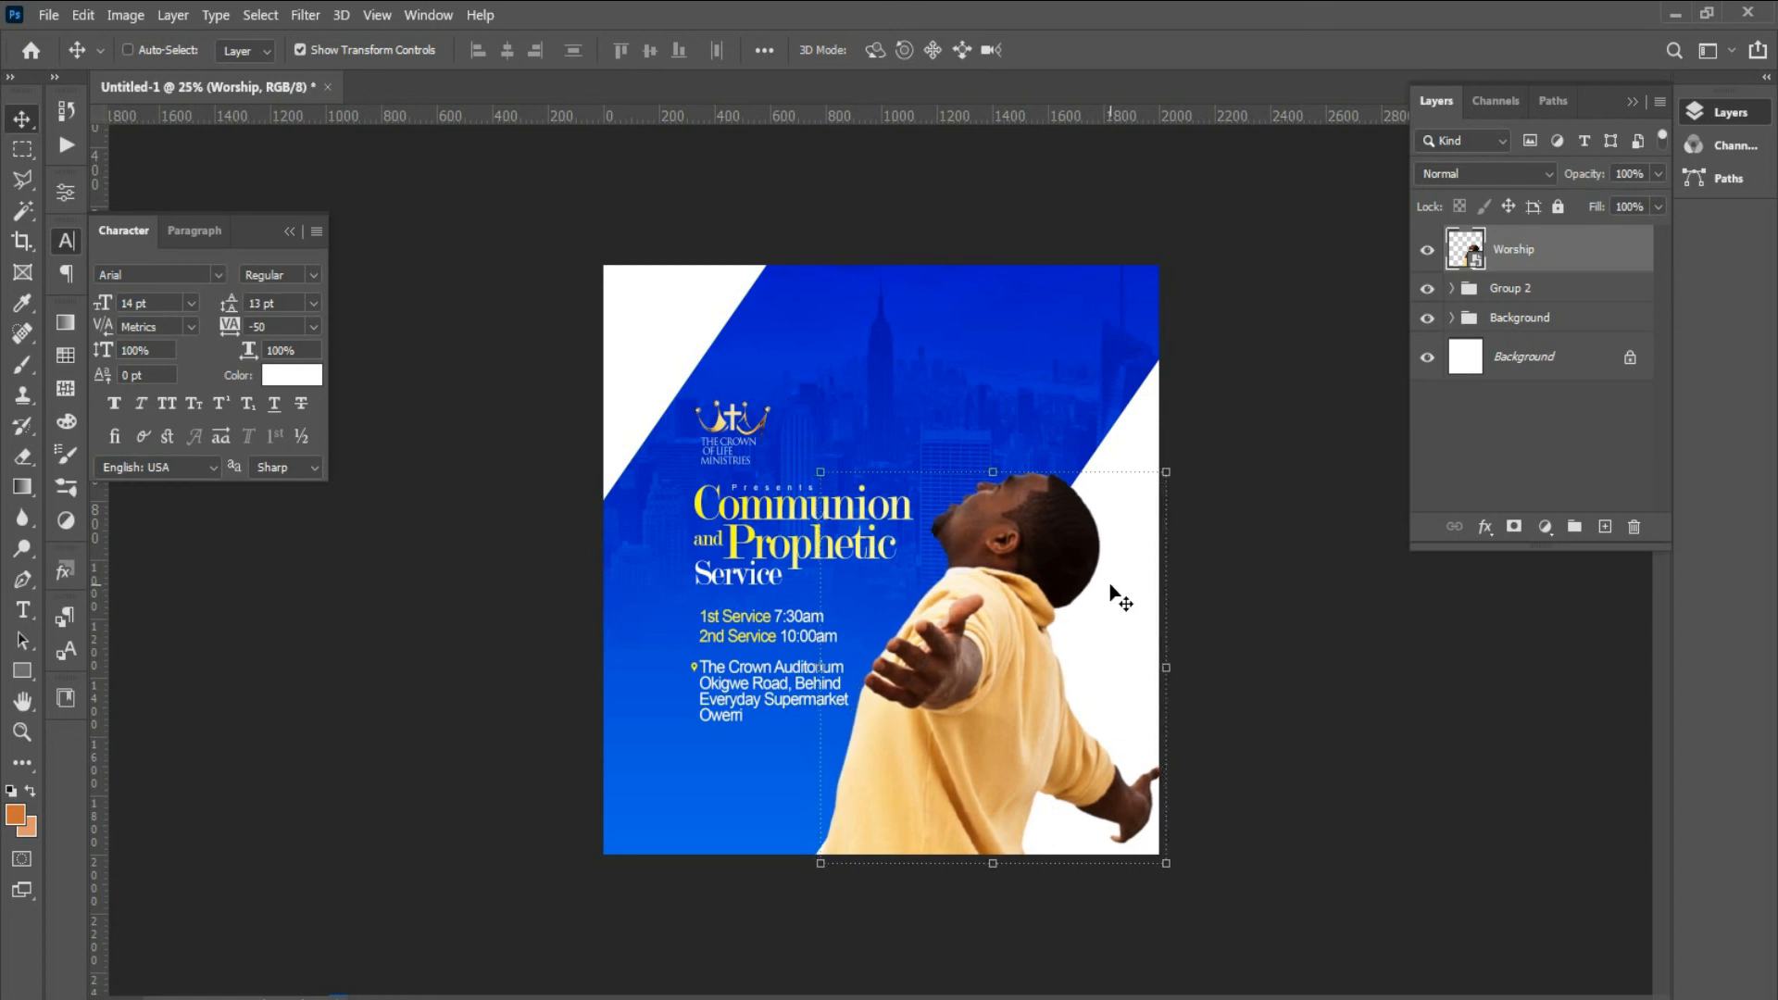
{"action": "key", "text": "Right"}
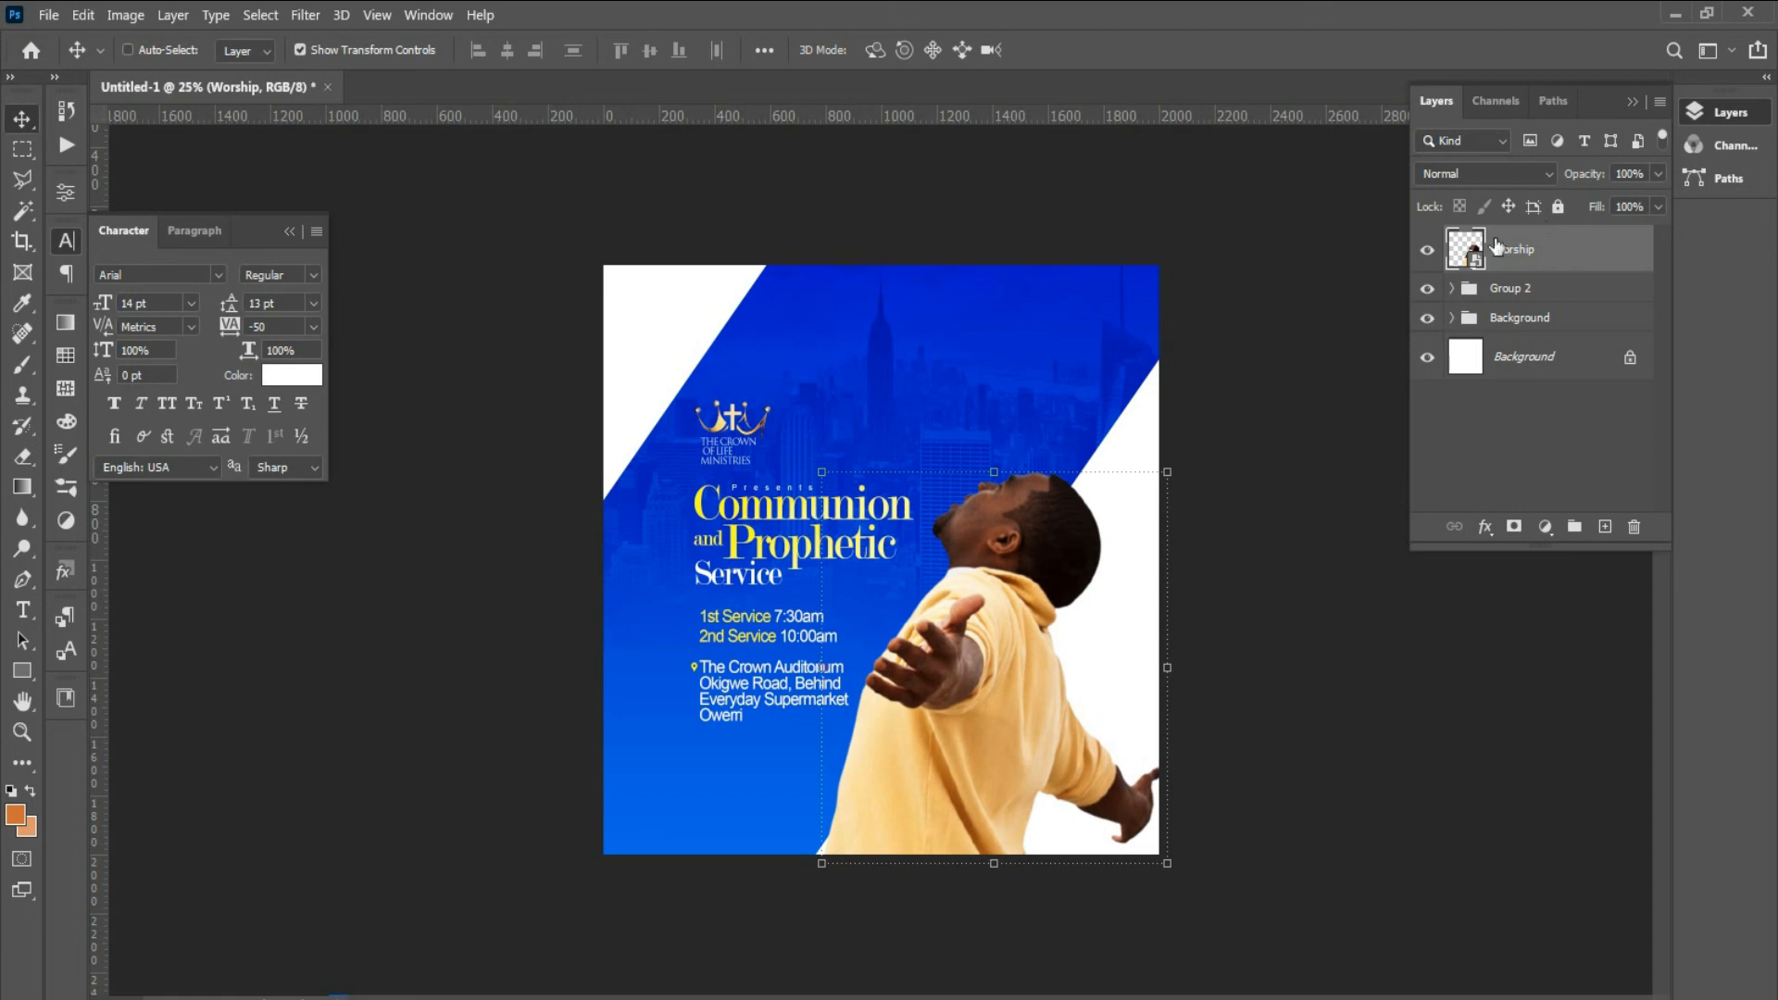
- Start a Camera Raw Filter on the Worship layer with Dehaze +31 and Vibrance -22
{"action": "left_click", "coordinate": [311, 20]}
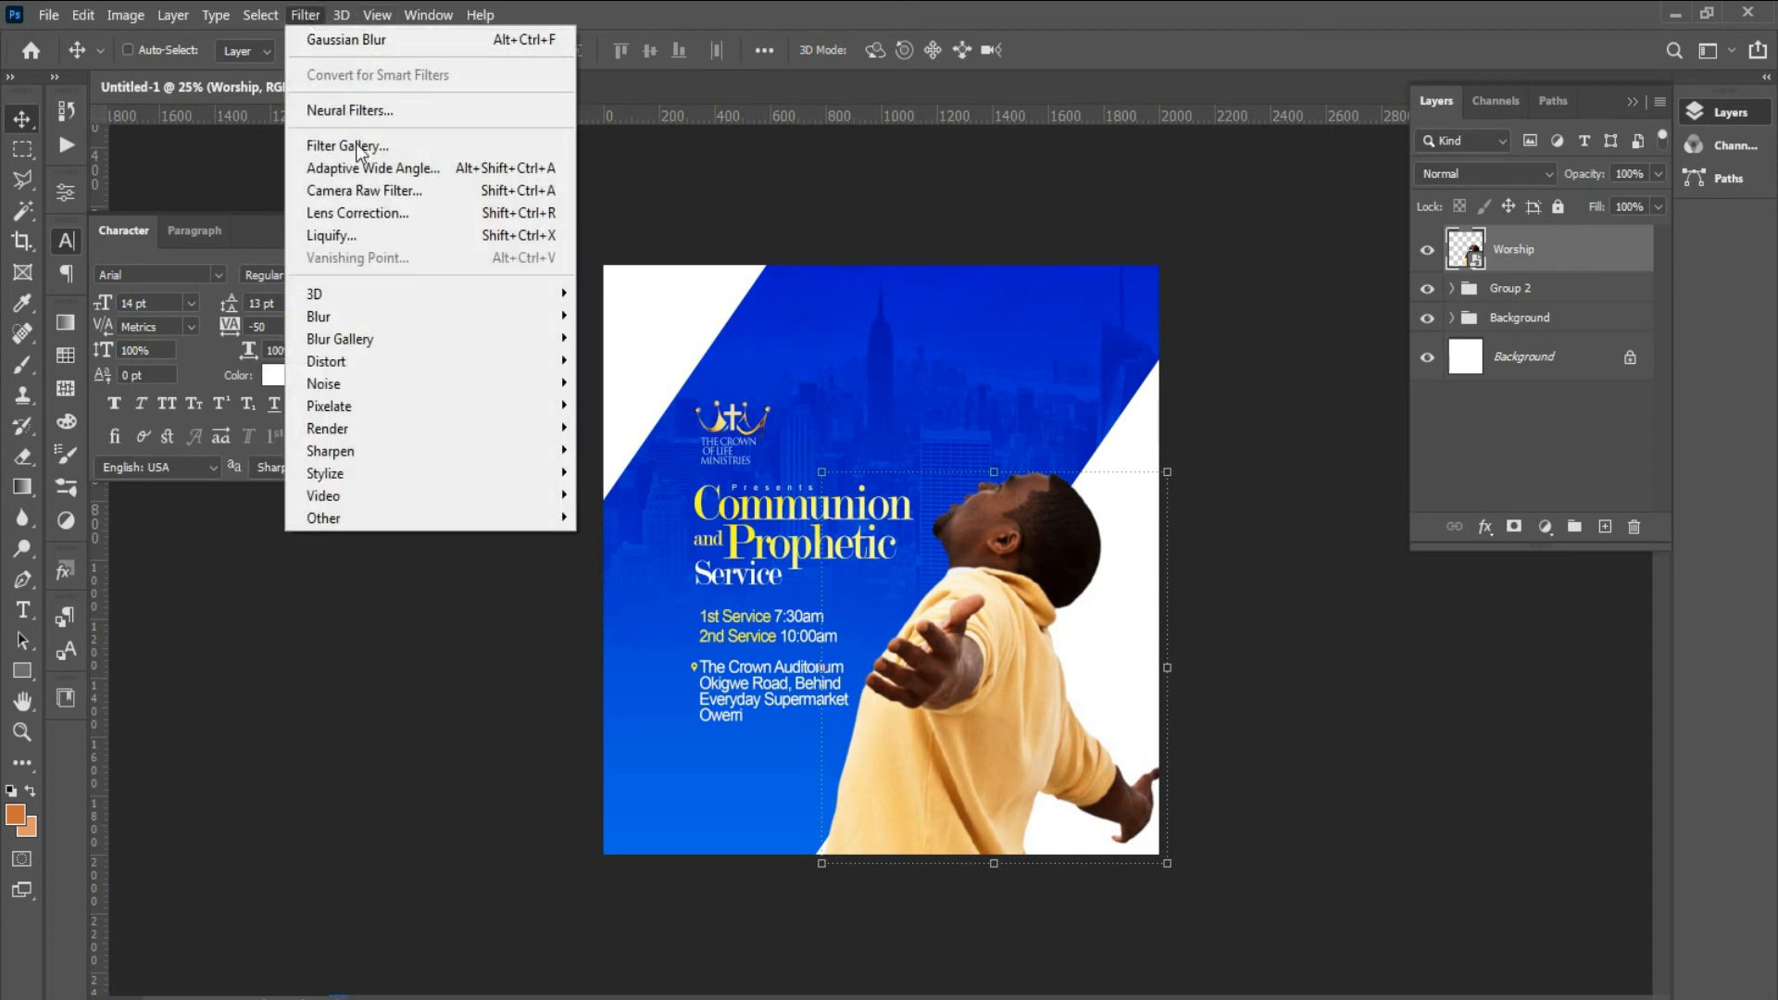
{"action": "mouse_move", "coordinate": [417, 320]}
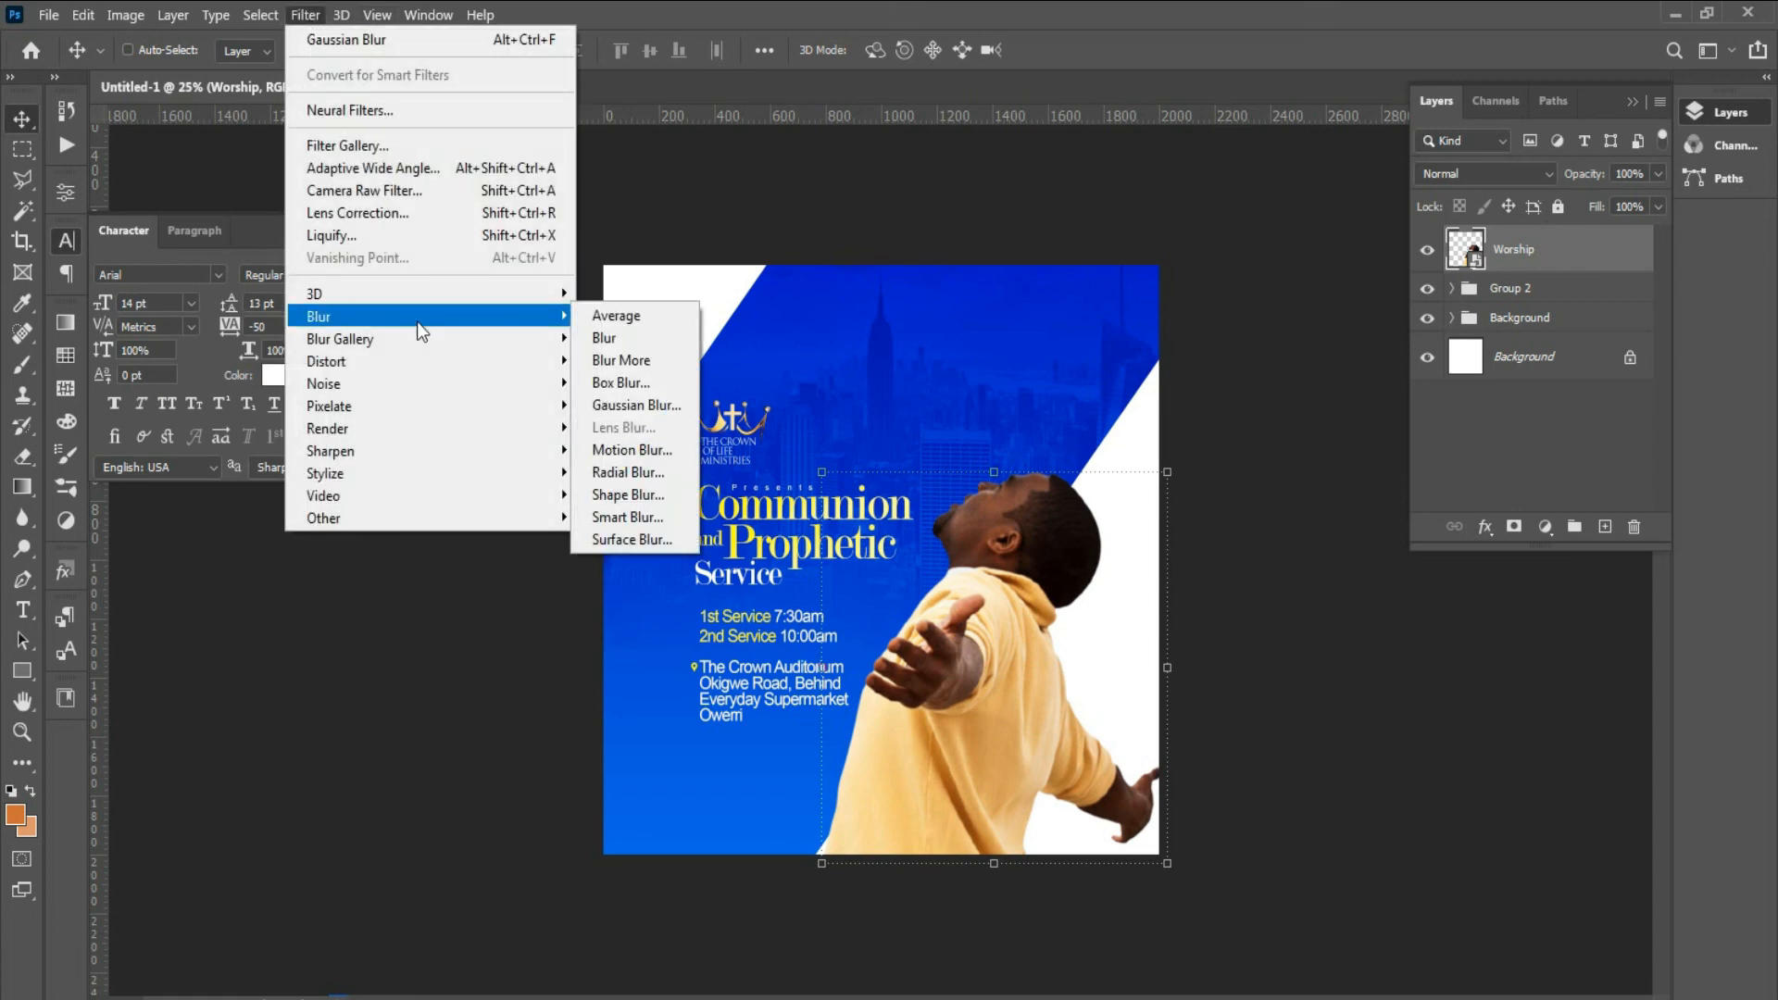
{"action": "left_click", "coordinate": [421, 193]}
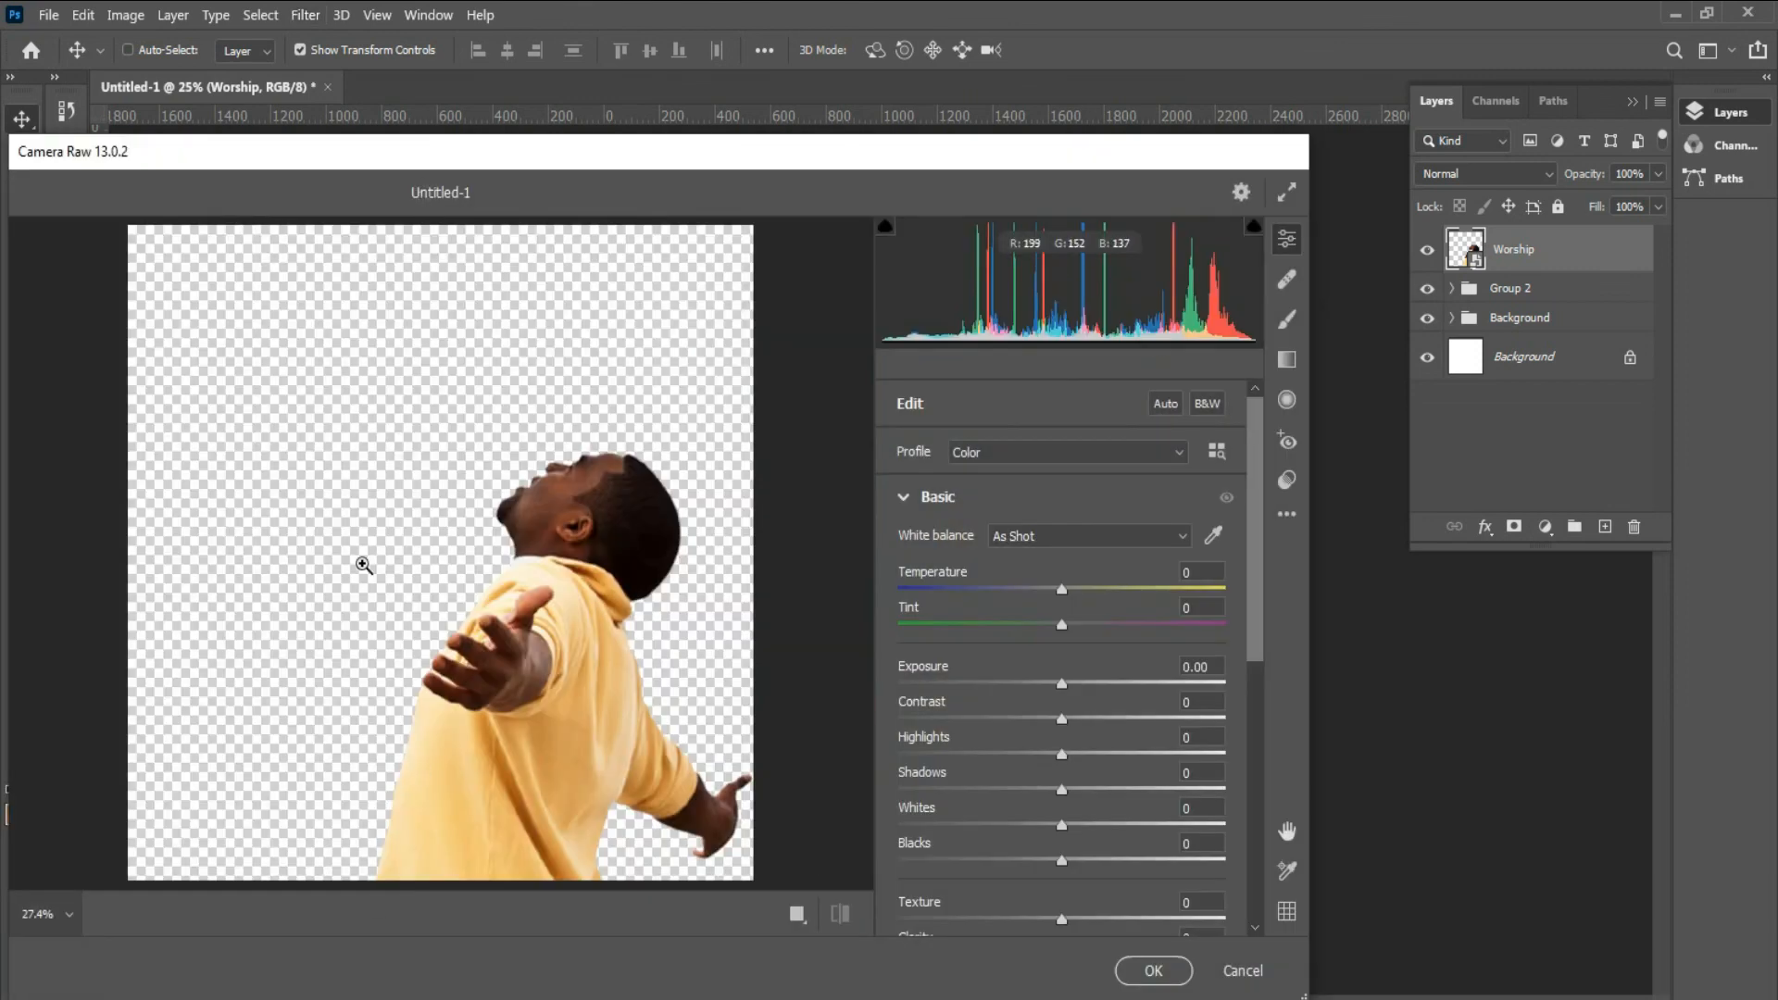
{"action": "scroll", "coordinate": [1099, 903], "scroll_direction": "down", "scroll_amount": 3}
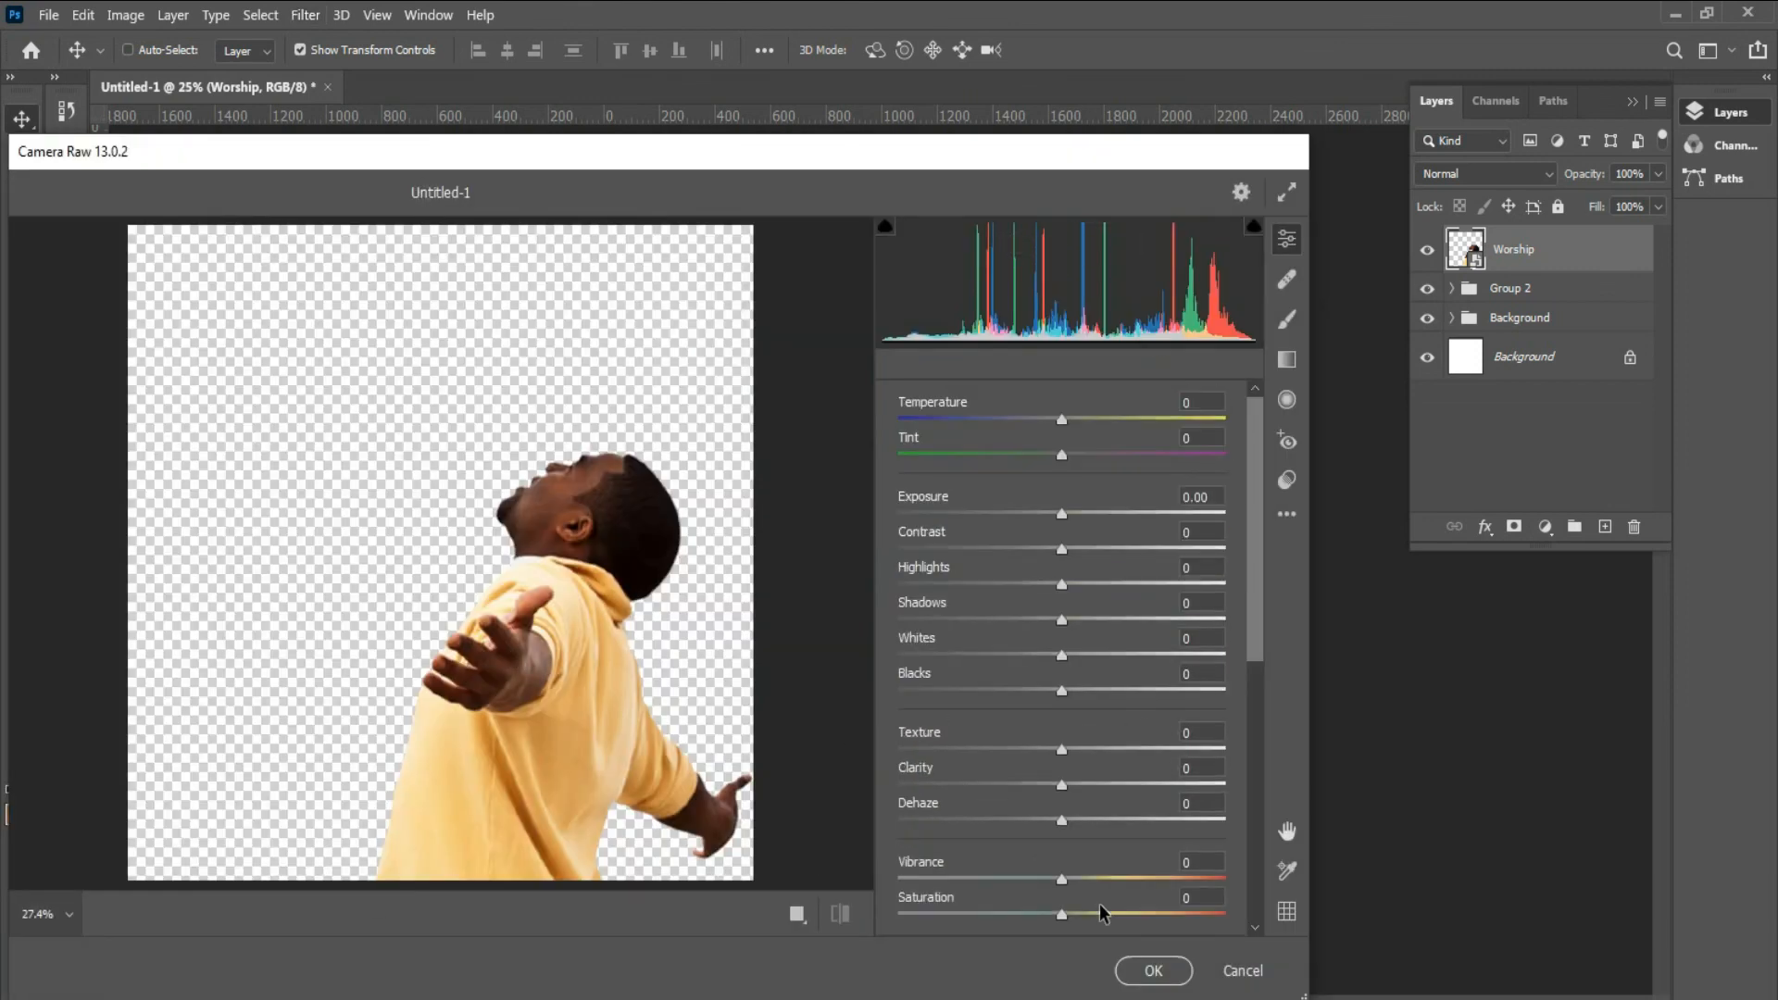
{"action": "left_click", "coordinate": [1111, 818]}
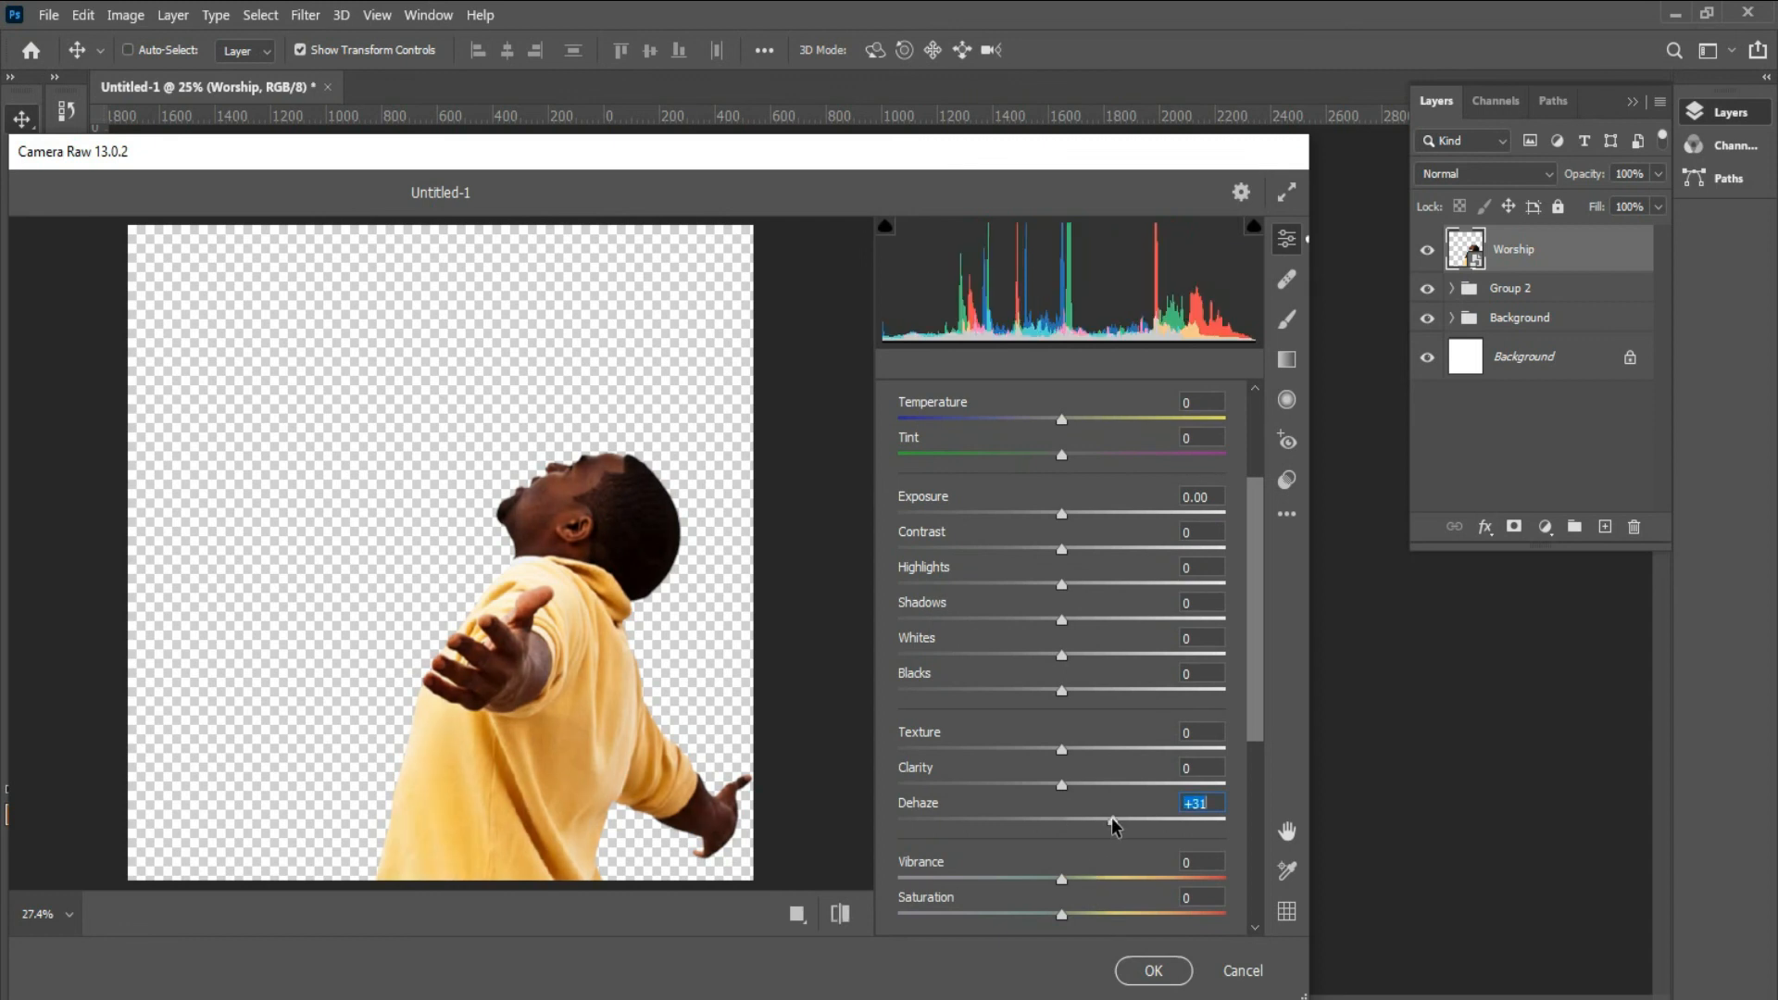
{"action": "left_click_drag", "start_coordinate": [1041, 881], "coordinate": [1026, 884]}
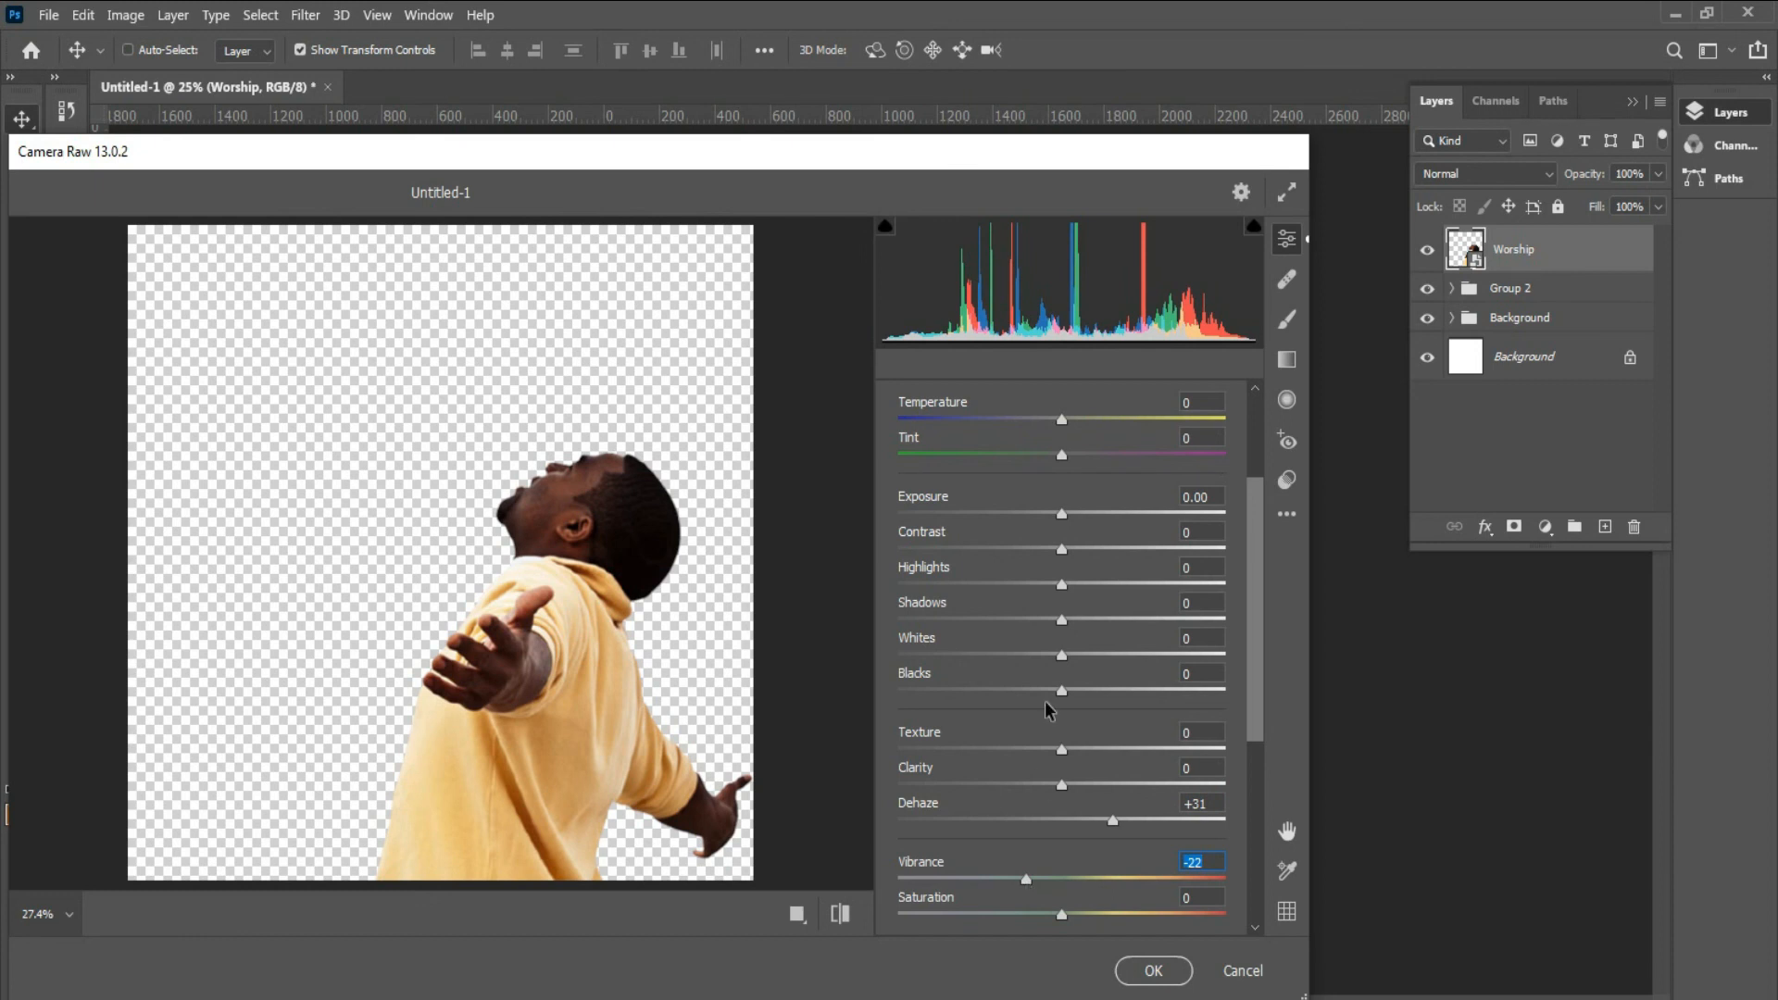
- Cool the Worship image's Temperature to about -22 and apply the Camera Raw Filter
{"action": "scroll", "coordinate": [1037, 648], "scroll_direction": "up", "scroll_amount": 2}
{"action": "left_click", "coordinate": [1025, 532]}
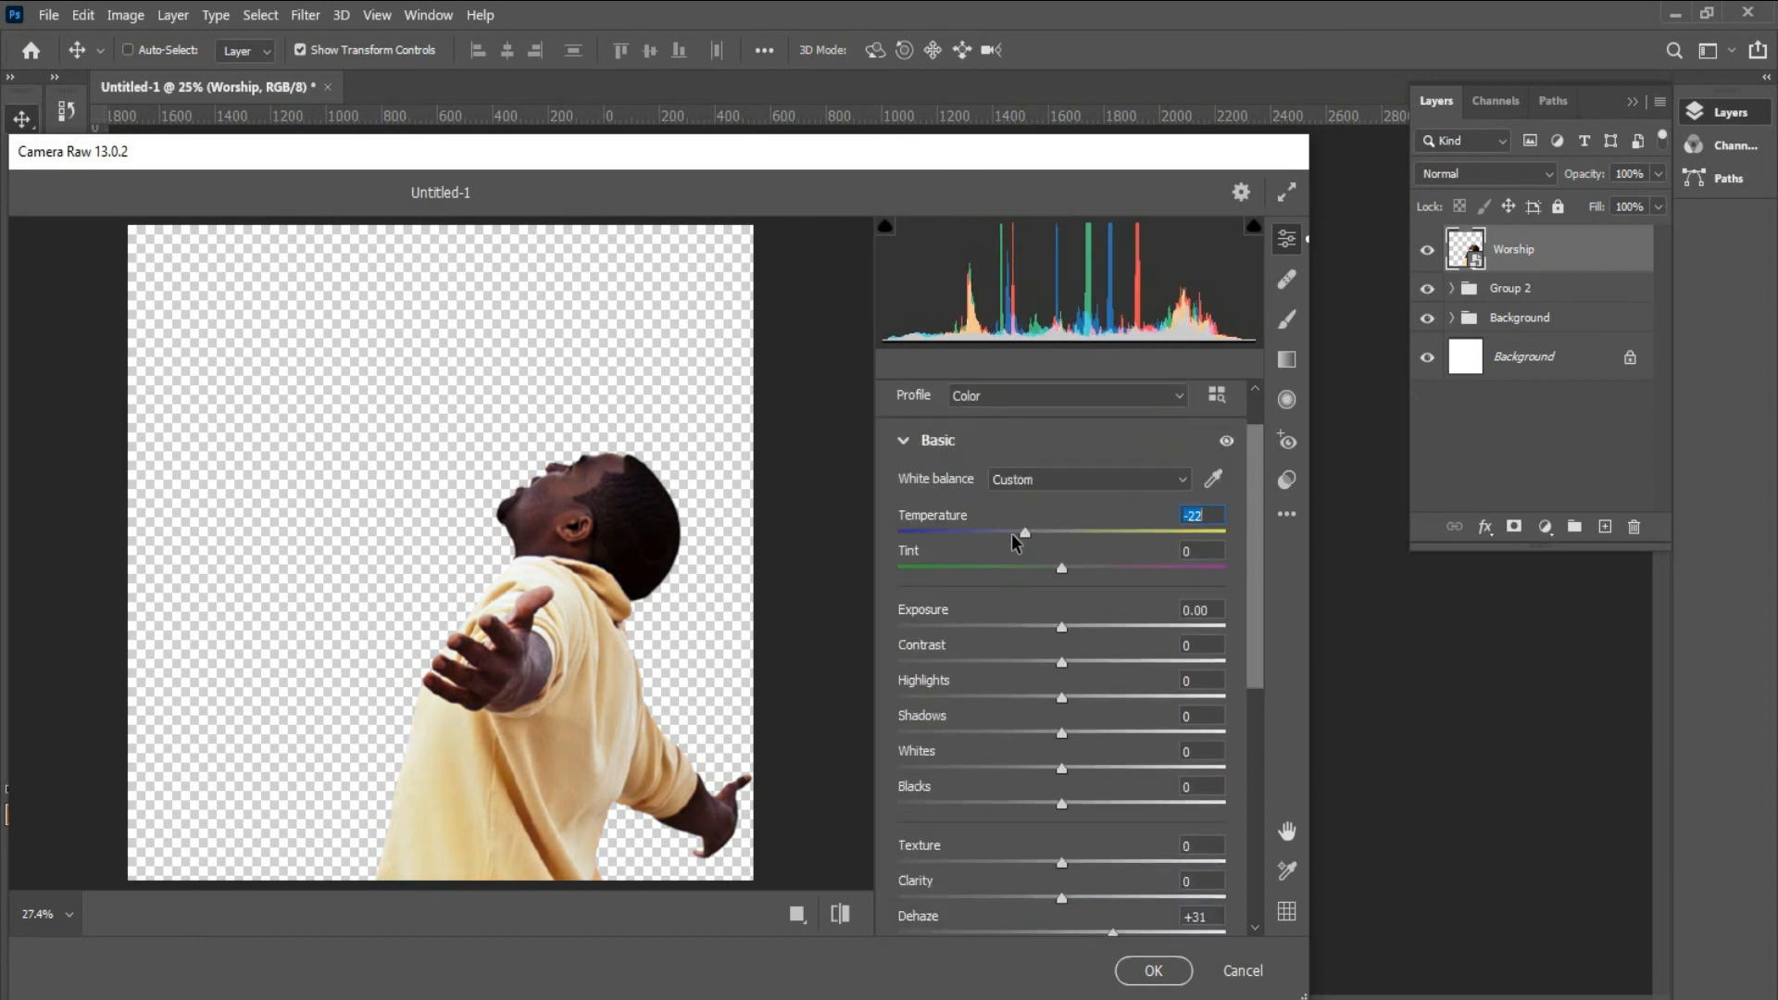
{"action": "left_click", "coordinate": [1028, 534]}
{"action": "left_click", "coordinate": [1158, 979]}
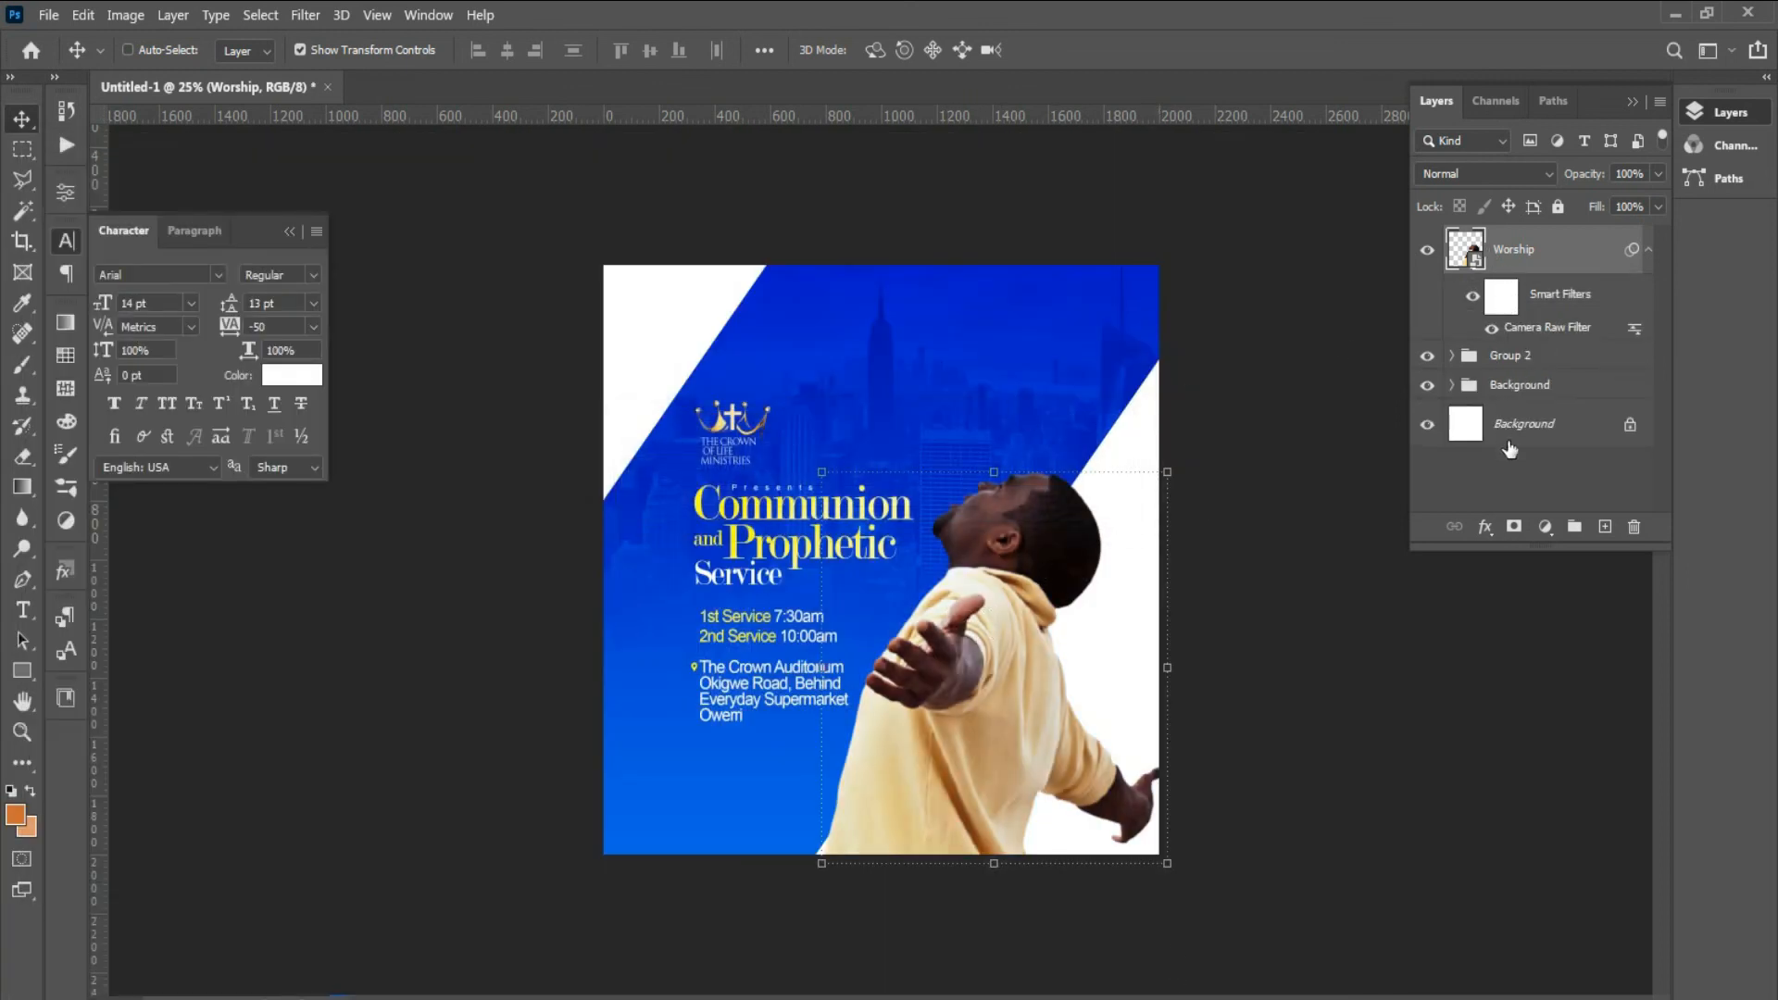
- Nudge the filtered Worship image a tiny amount to the right
{"action": "left_click", "coordinate": [1542, 428]}
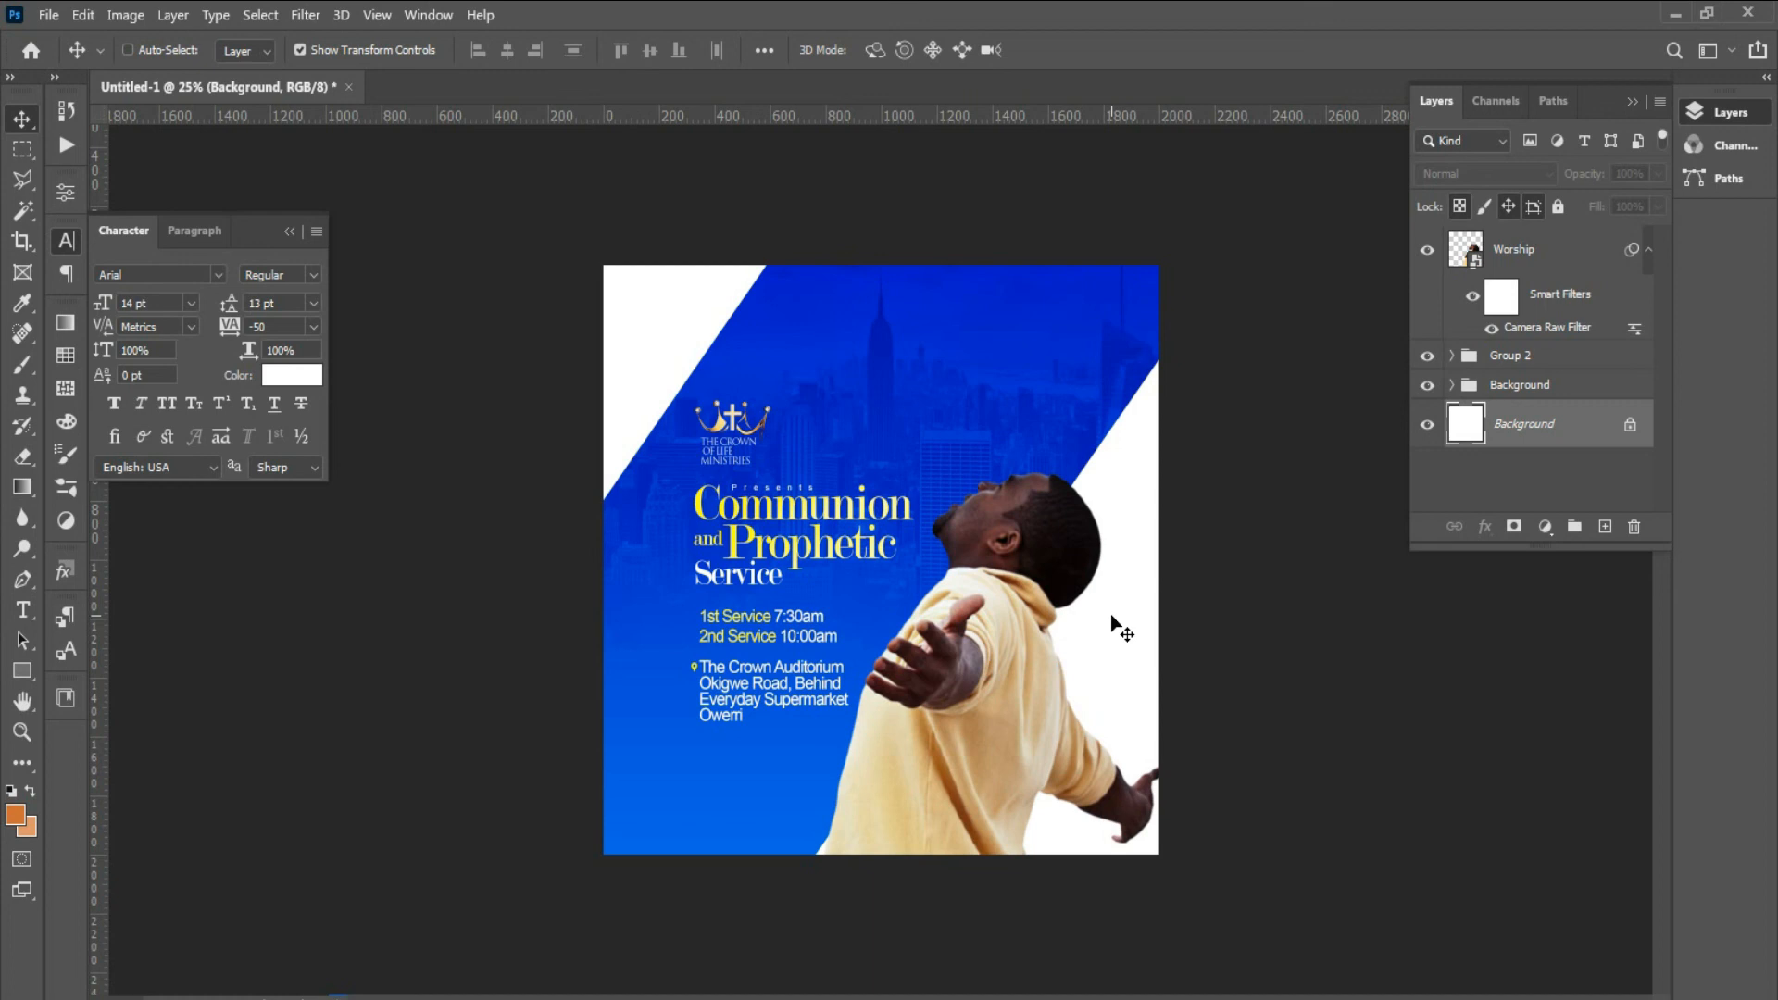
{"action": "left_click", "coordinate": [1575, 262]}
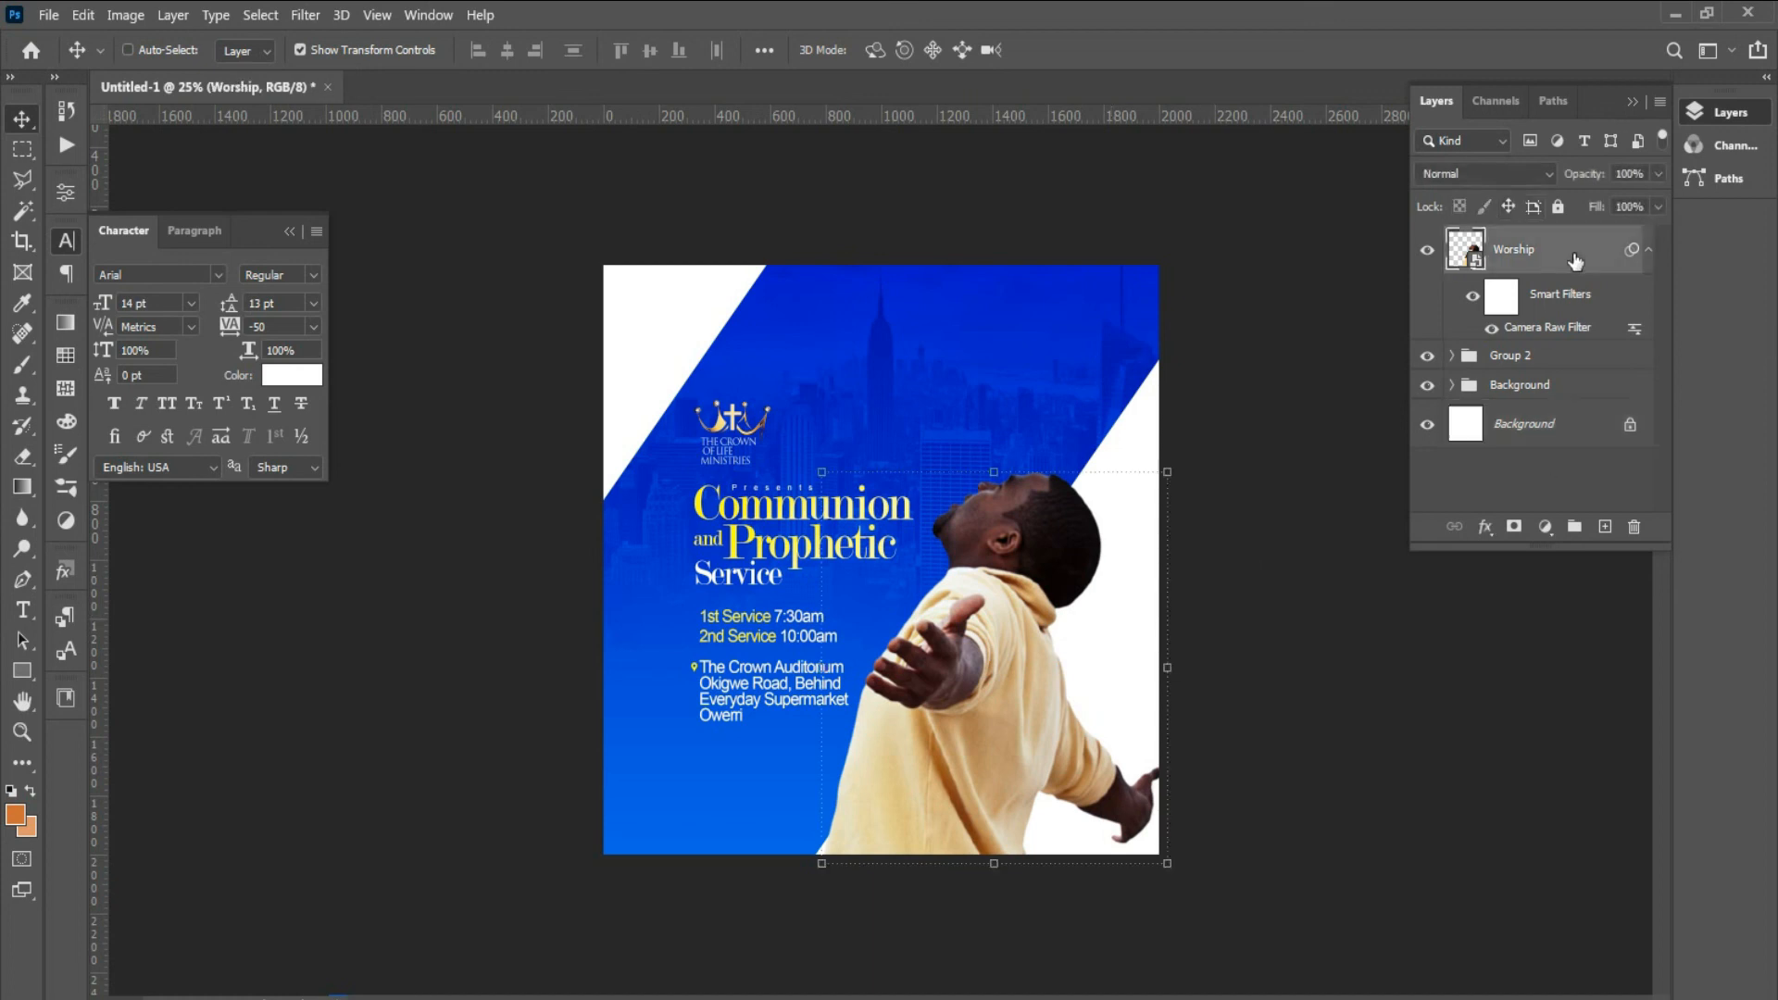
{"action": "key", "text": "Right"}
{"action": "key", "text": "Right"}
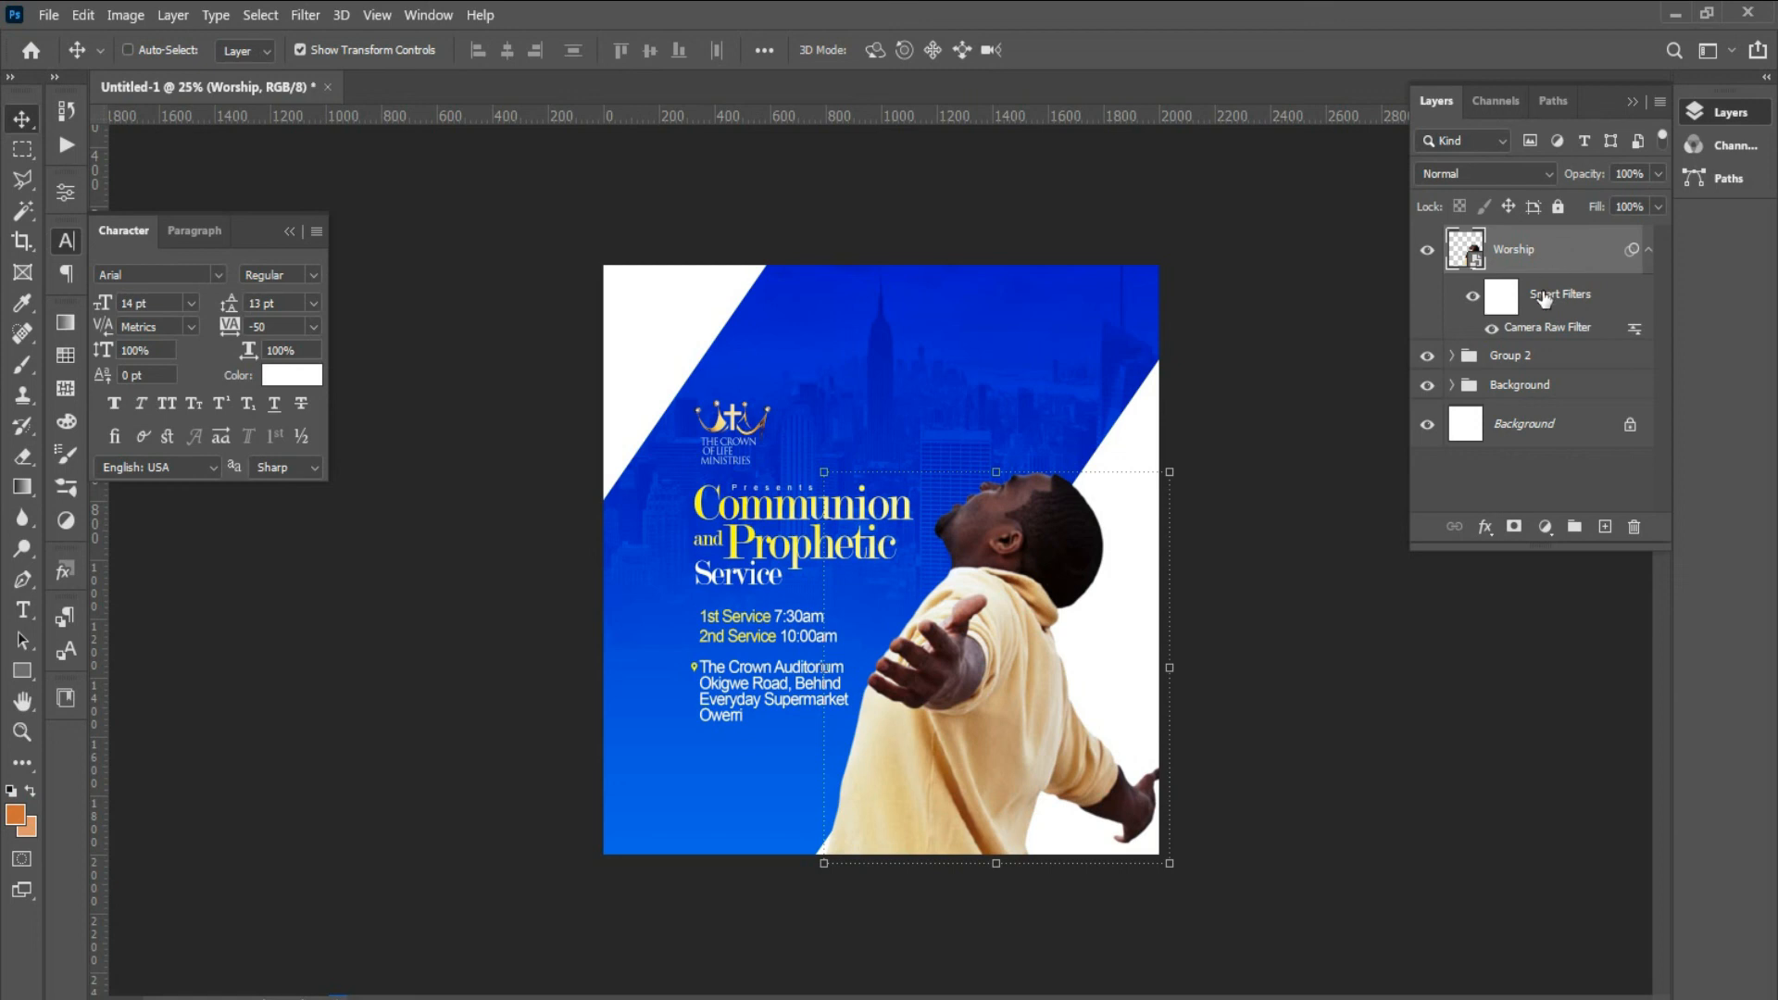
- Select the white Background layer and preview the whole flyer in full-screen mode
{"action": "left_click", "coordinate": [1542, 425]}
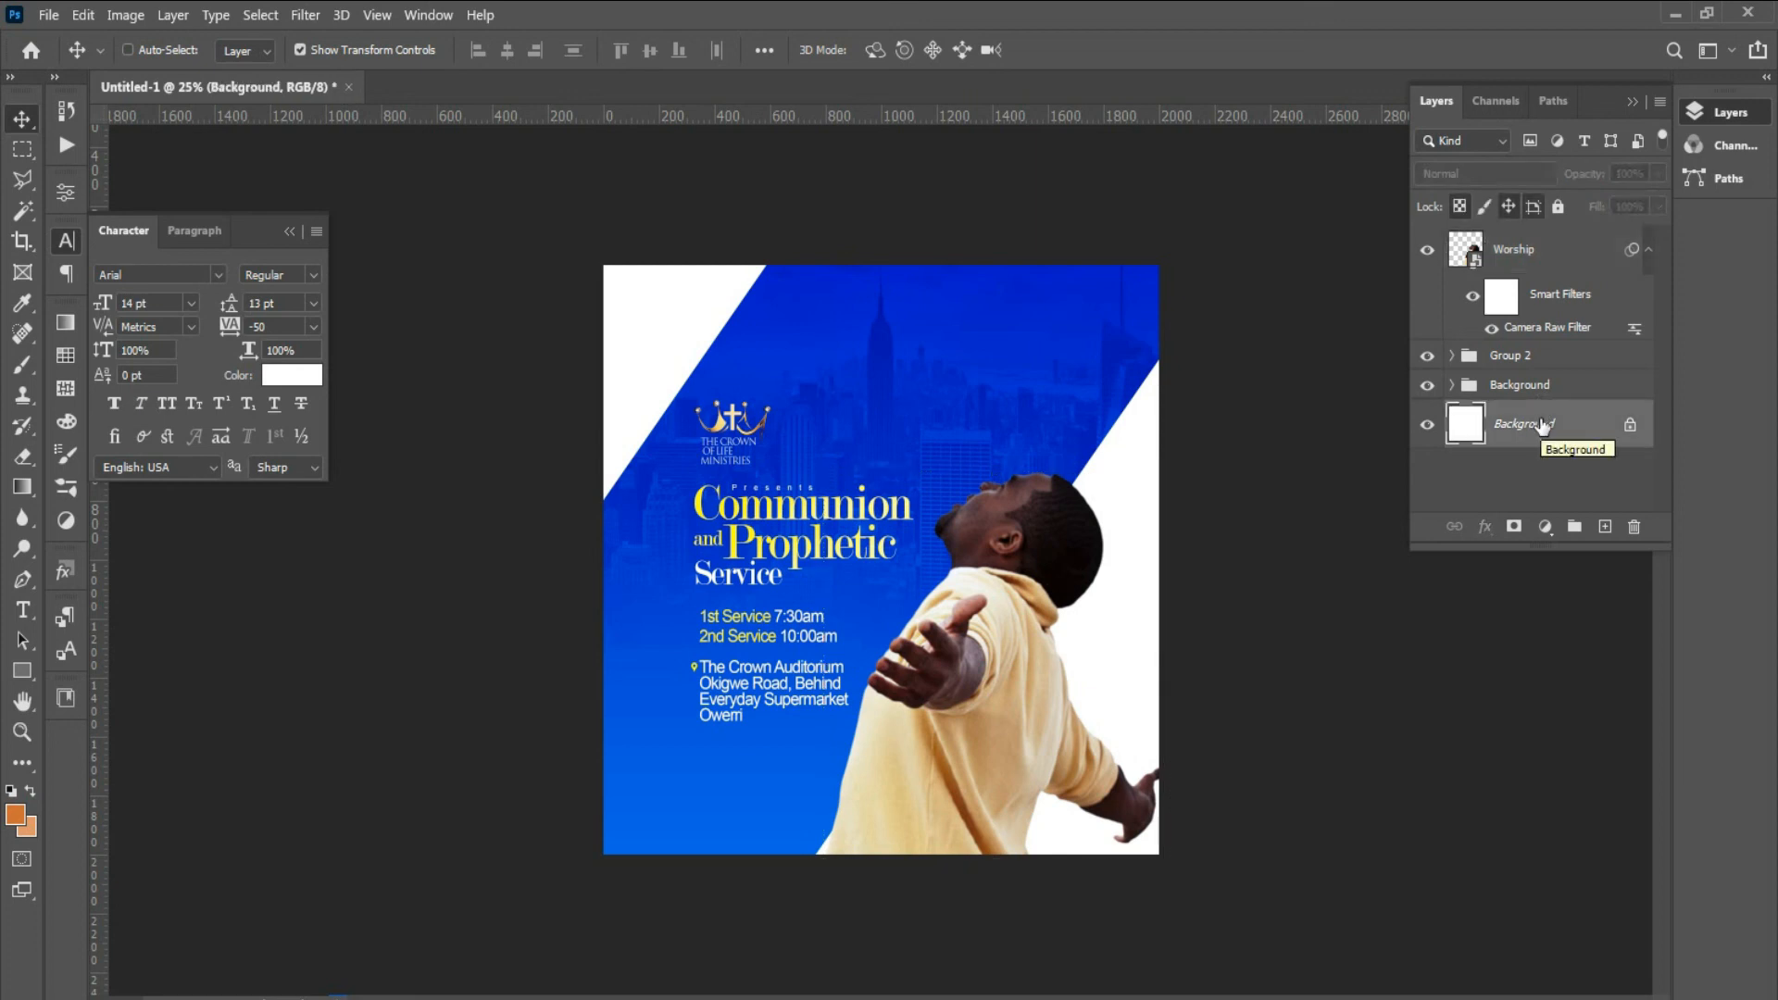
{"action": "key", "text": "f"}
{"action": "key", "text": "f"}
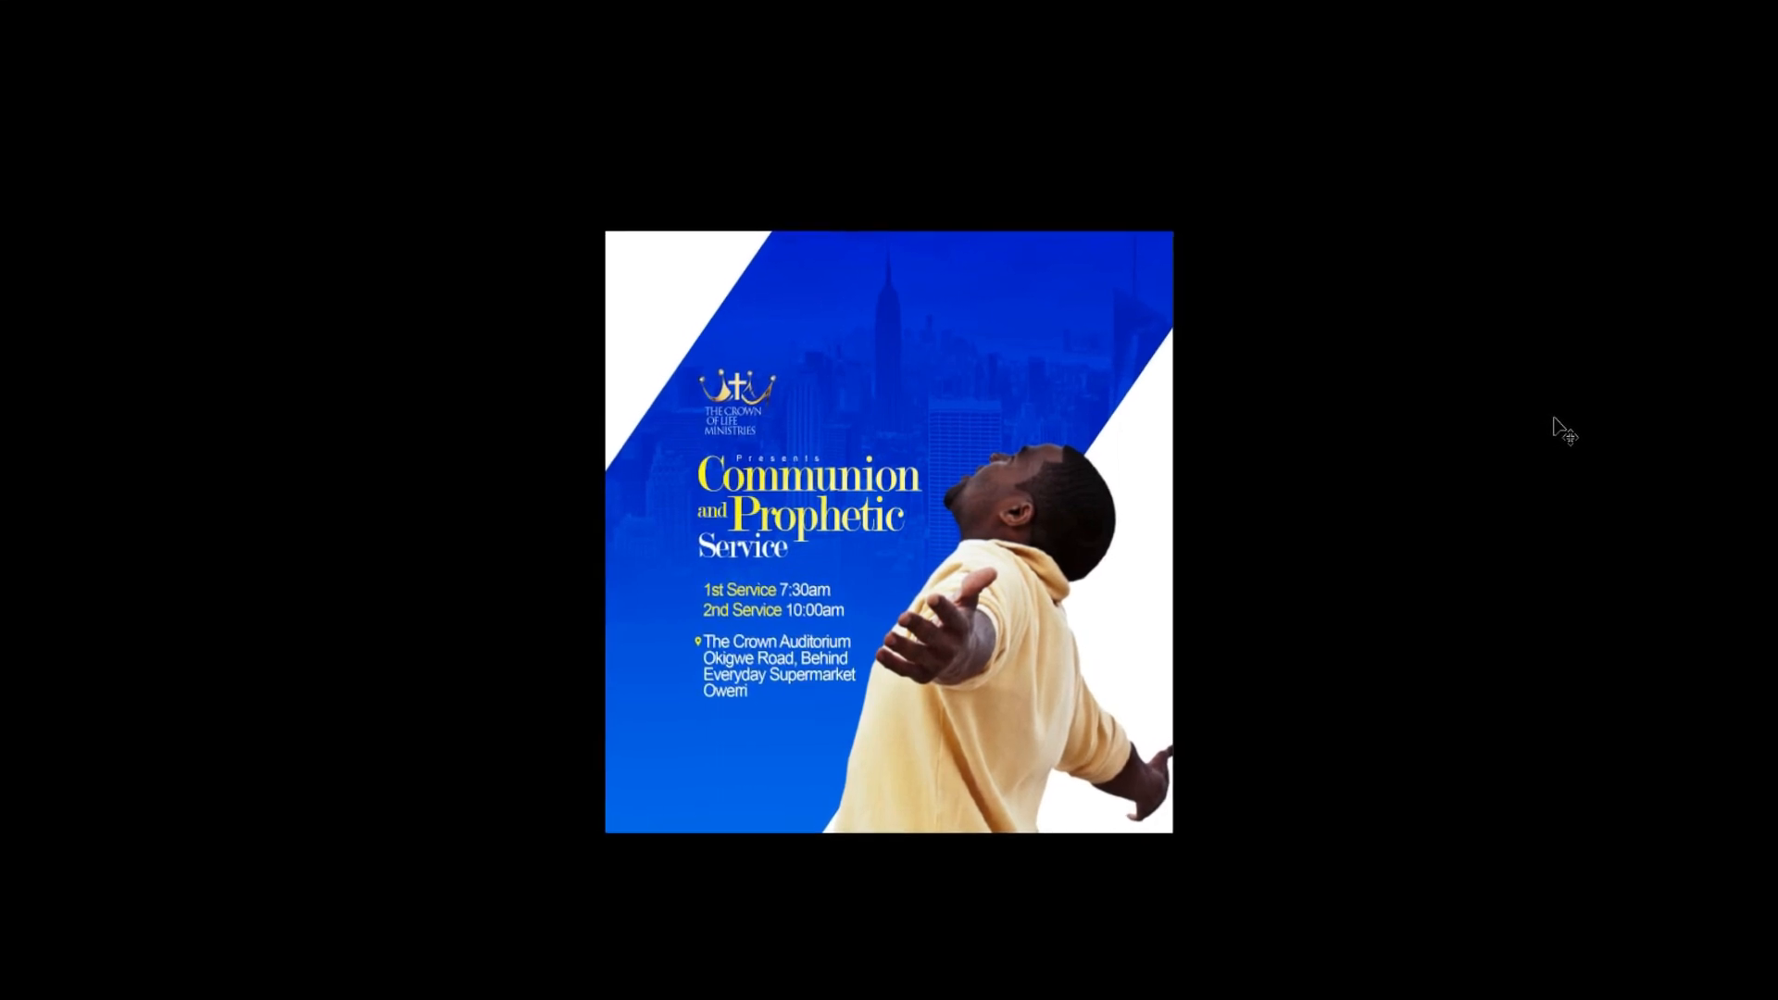